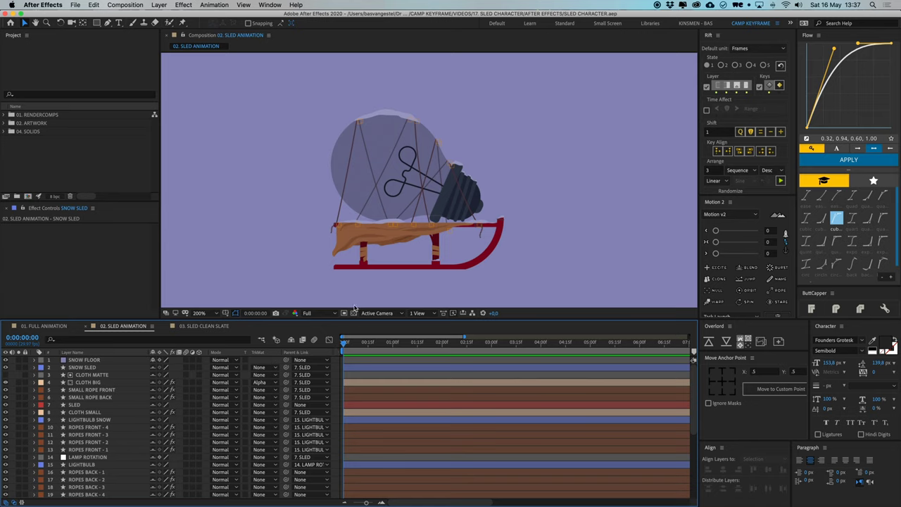
# Preview the finished sled animation and open the 03. SLED CLEAN SLATE composition
pyautogui.click(408, 229)
pyautogui.press('space')
pyautogui.click(204, 325)
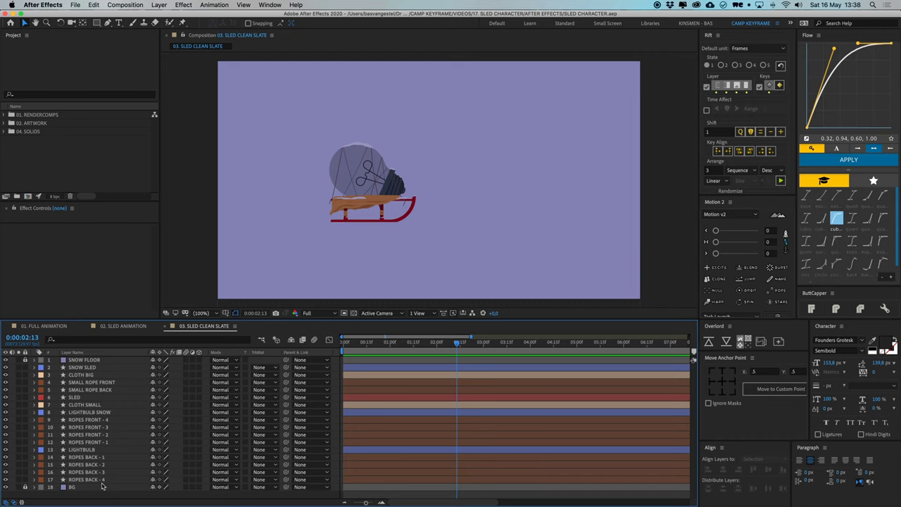
# Examine the four ROPES BACK layers by selecting them together in the composition
pyautogui.click(102, 481)
pyautogui.scroll(1, 323, 229)
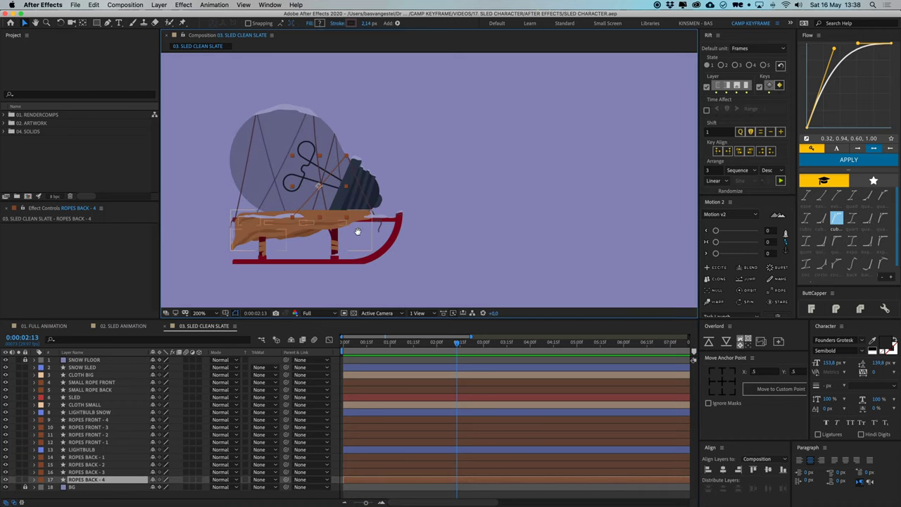
pyautogui.moveTo(358, 231); pyautogui.dragTo(438, 202)
pyautogui.keyDown('shift'); pyautogui.click(101, 457); pyautogui.keyUp('shift')
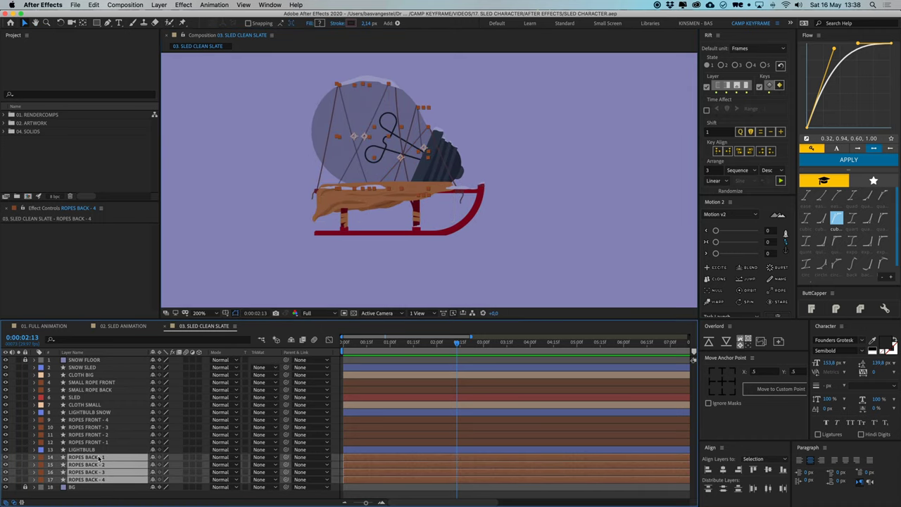
pyautogui.moveTo(385, 103); pyautogui.dragTo(416, 144)
# Try moving the LIGHTBULB layer up and away from the sled, and undo the move
pyautogui.click(416, 144)
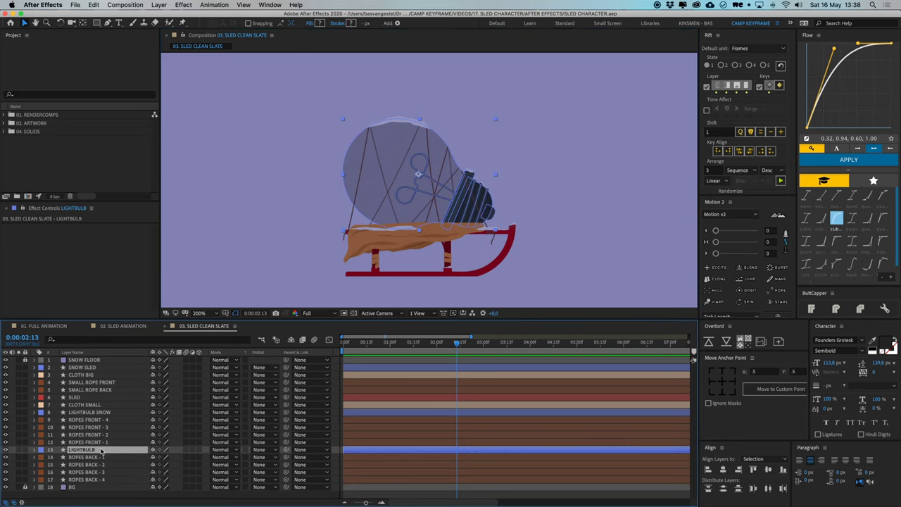
pyautogui.moveTo(437, 177); pyautogui.dragTo(359, 99)
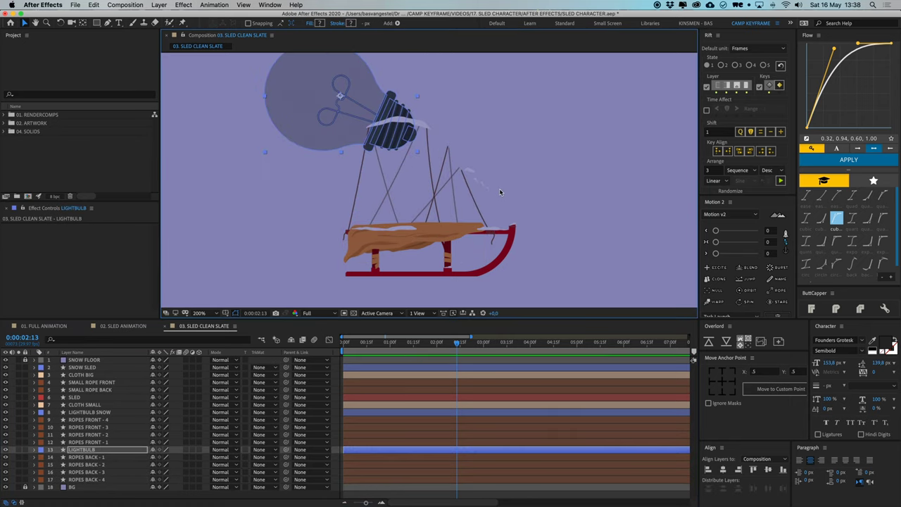
pyautogui.press('super+z')
# Examine the four ROPES FRONT layers, and try moving LIGHTBULB SNOW slightly upward before undoing it
pyautogui.click(88, 442)
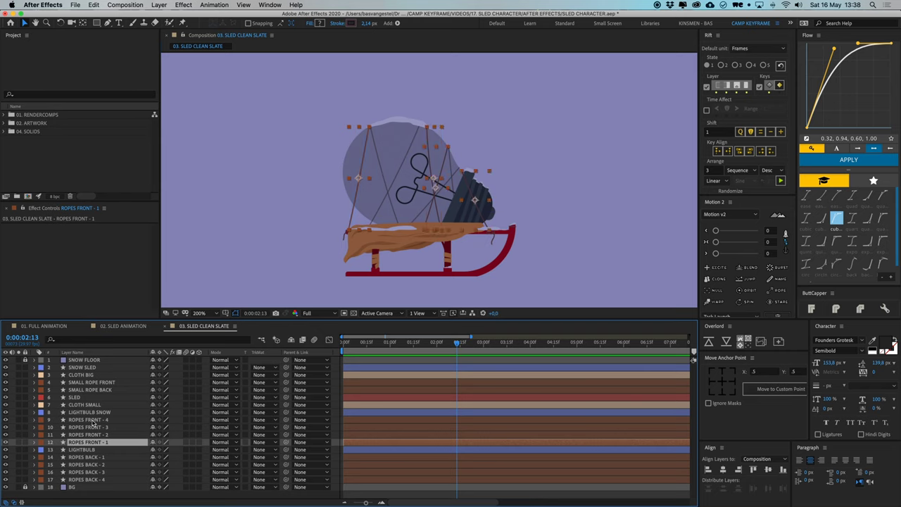
pyautogui.keyDown('shift'); pyautogui.click(92, 420); pyautogui.keyUp('shift')
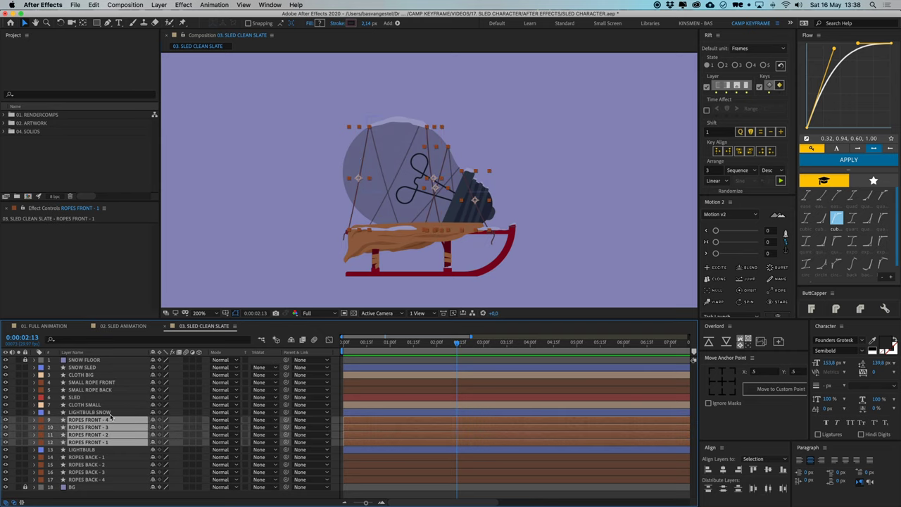
pyautogui.click(420, 121)
pyautogui.moveTo(408, 123); pyautogui.dragTo(411, 107)
pyautogui.press('super+z')
# Examine the cloth, SLED, SMALL ROPE and SNOW SLED layers by selecting each one
pyautogui.click(83, 404)
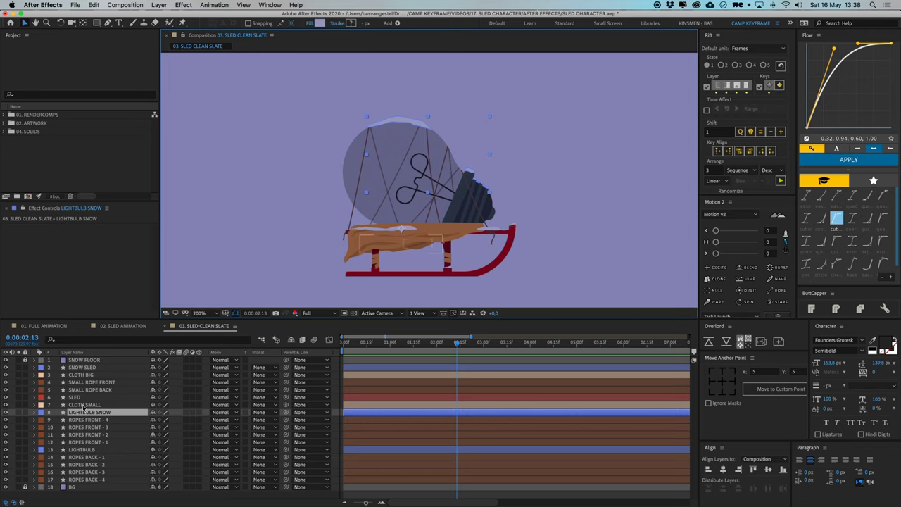
pyautogui.click(87, 376)
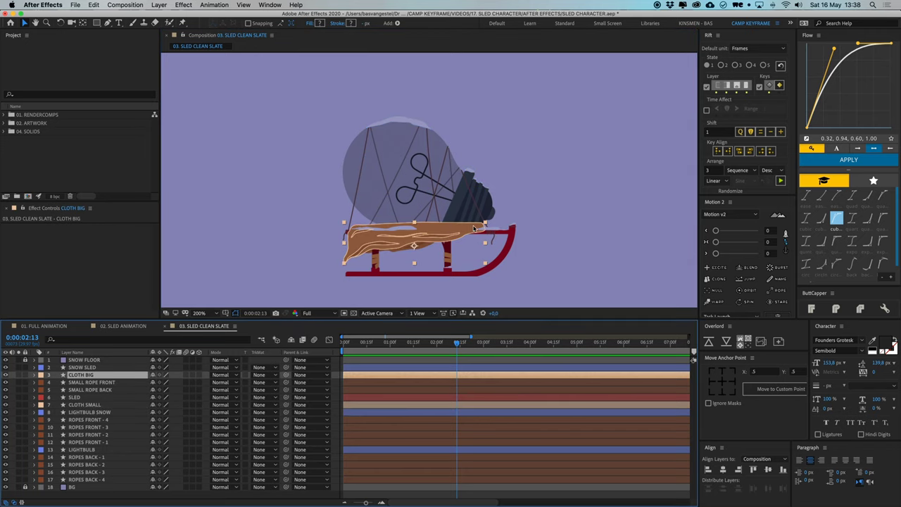
pyautogui.click(482, 260)
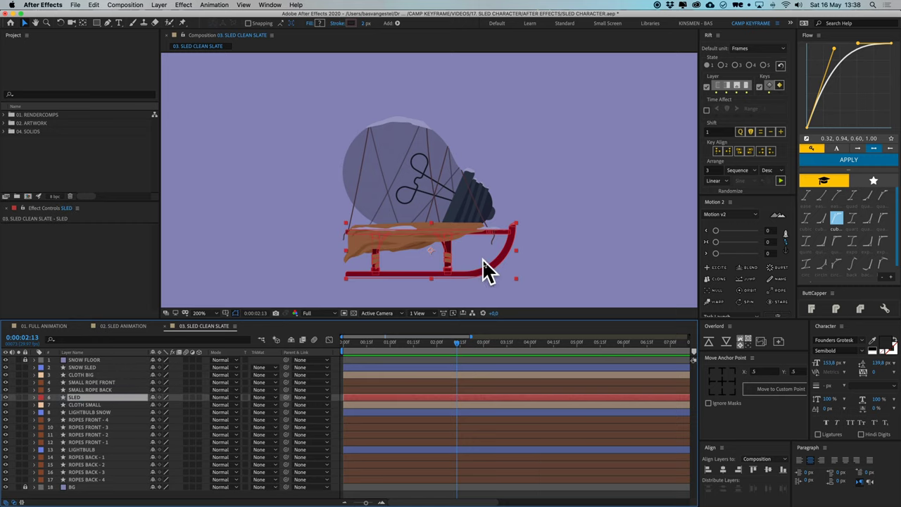
pyautogui.click(100, 389)
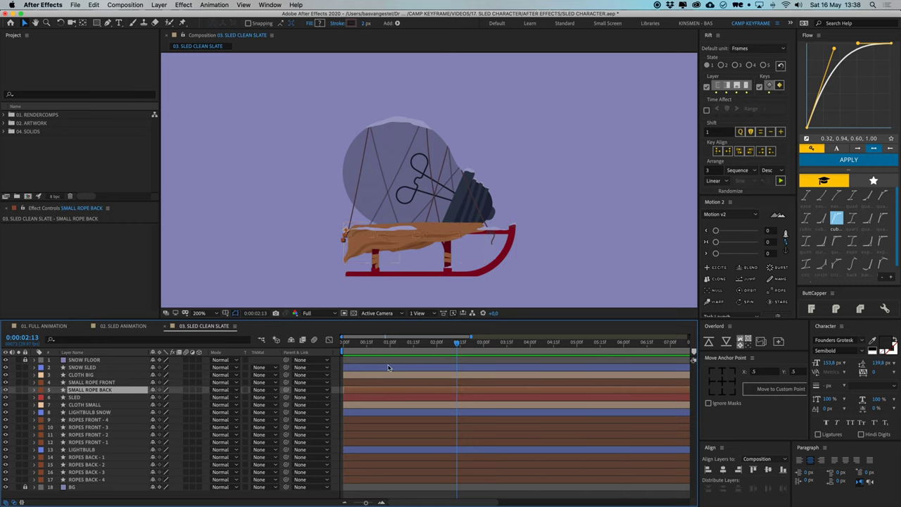
pyautogui.click(352, 382)
pyautogui.scroll(3, 499, 197)
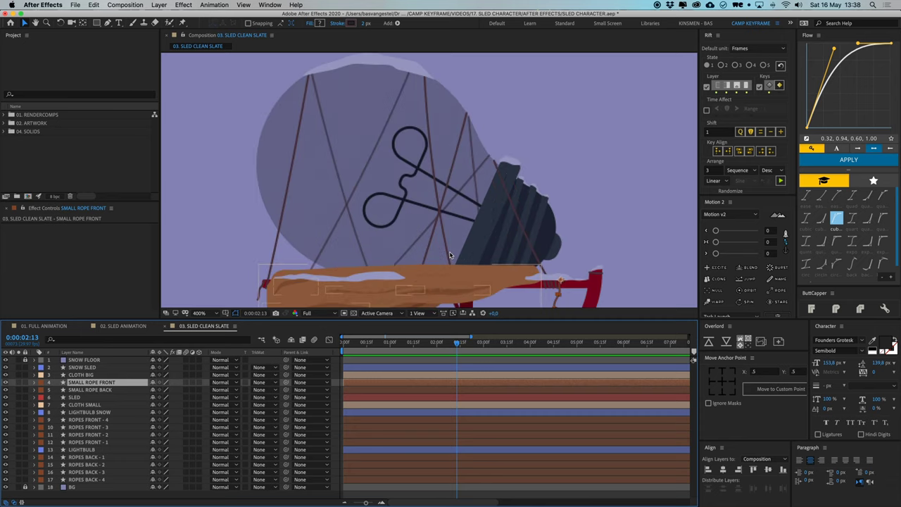
pyautogui.click(327, 228)
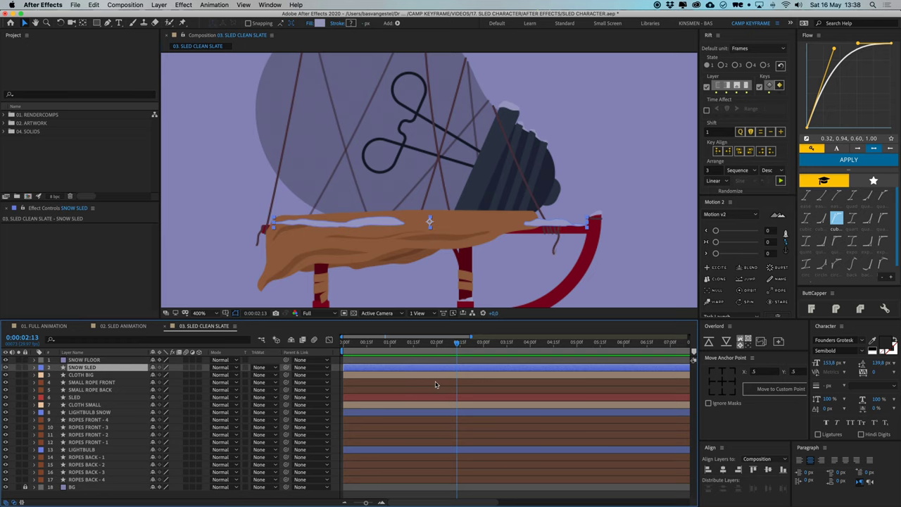
pyautogui.scroll(-3, 436, 227)
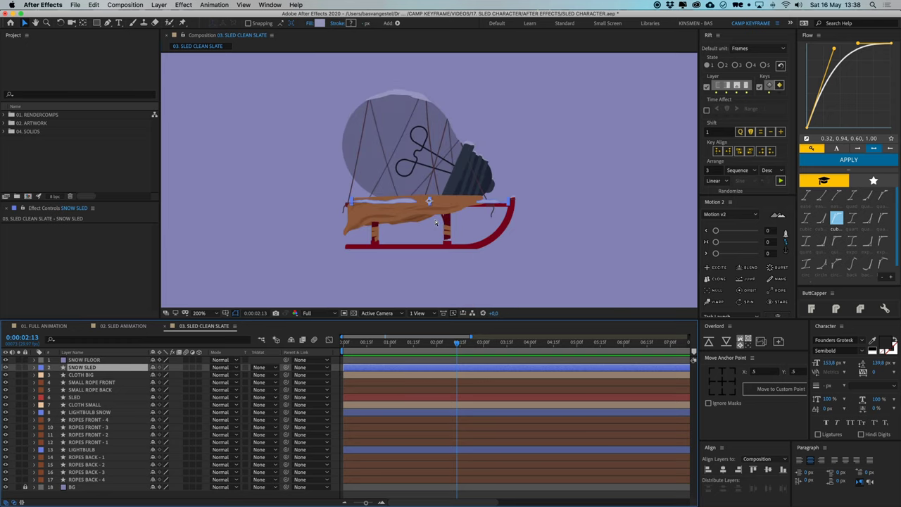
# Try moving the SNOW FLOOR layer upward over the sled, undo the move and lock the layer again
pyautogui.click(453, 255)
pyautogui.scroll(-1, 486, 255)
pyautogui.moveTo(495, 241); pyautogui.dragTo(494, 186)
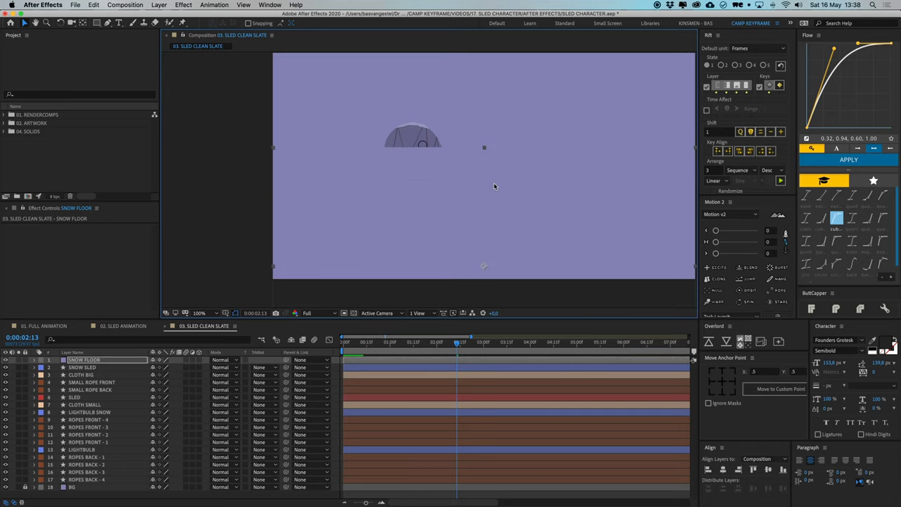
pyautogui.press('super+z')
pyautogui.moveTo(458, 212); pyautogui.dragTo(397, 239)
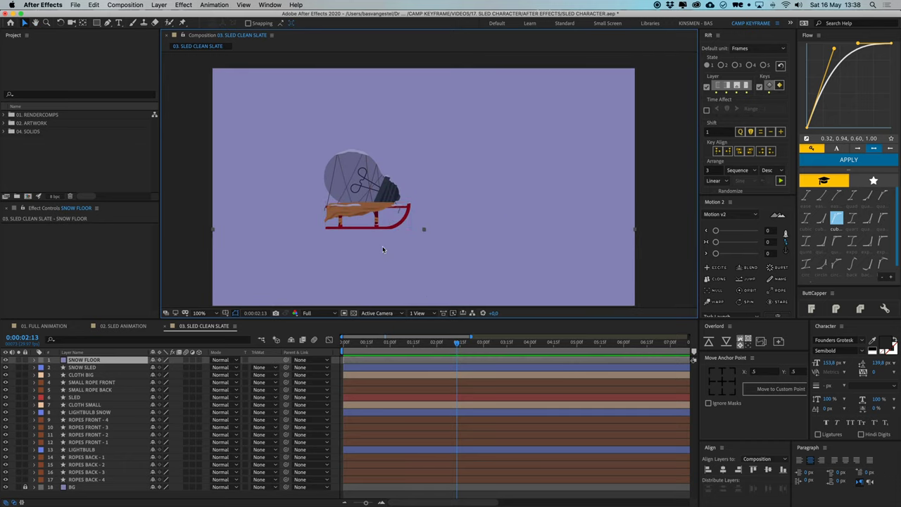
pyautogui.click(335, 365)
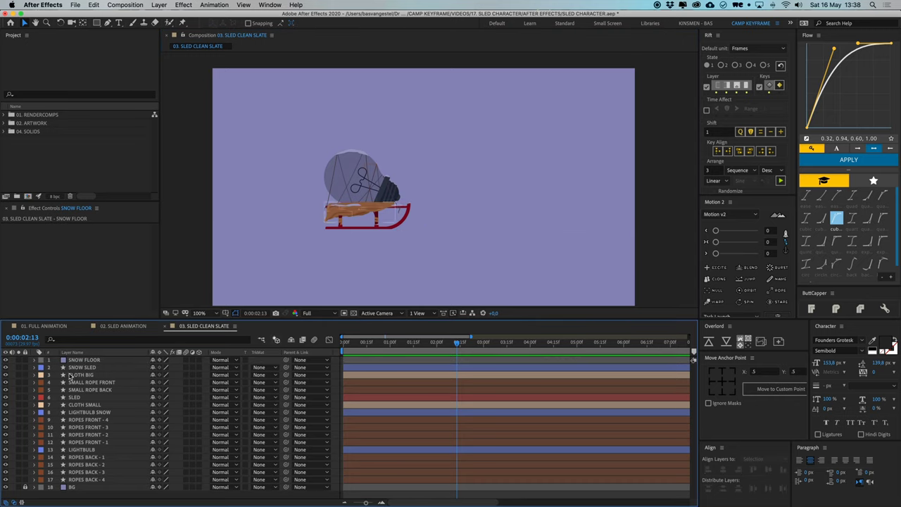
pyautogui.click(25, 360)
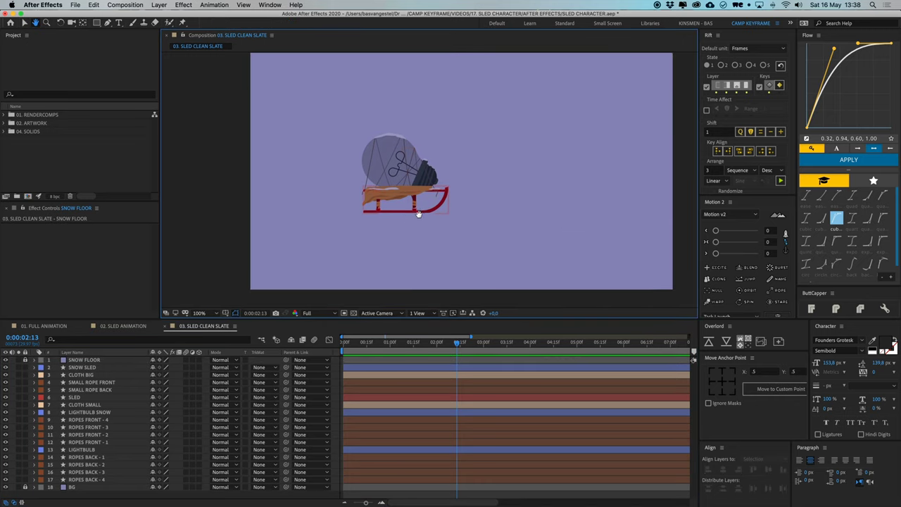
# Parent the SNOW SLED, CLOTH BIG and CLOTH SMALL layers to the SLED layer
pyautogui.scroll(3, 353, 214)
pyautogui.hscroll(3, 539, 234)
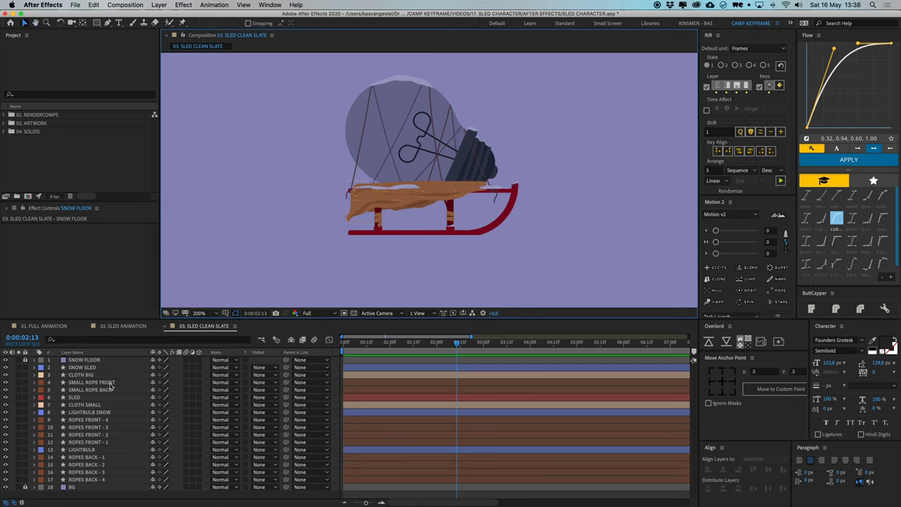
pyautogui.click(83, 405)
pyautogui.keyDown('super'); pyautogui.click(83, 375); pyautogui.keyUp('super')
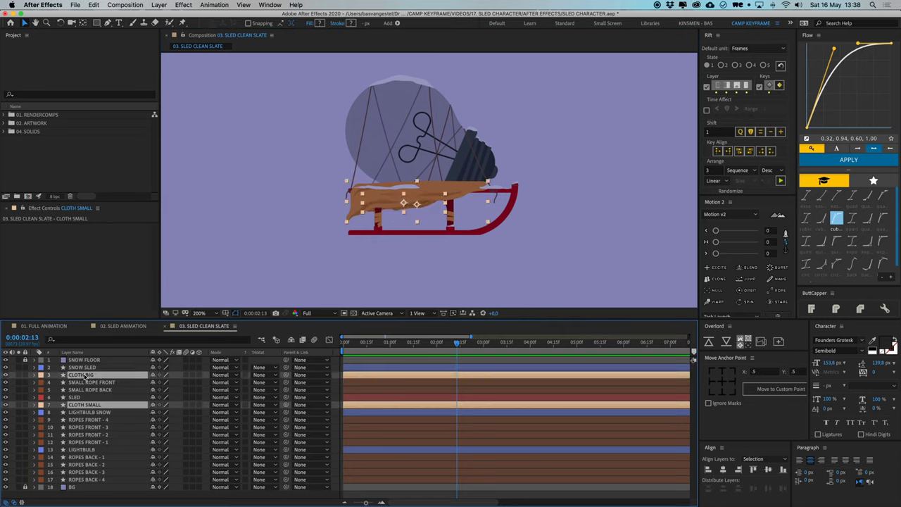
pyautogui.keyDown('super'); pyautogui.click(90, 368); pyautogui.keyUp('super')
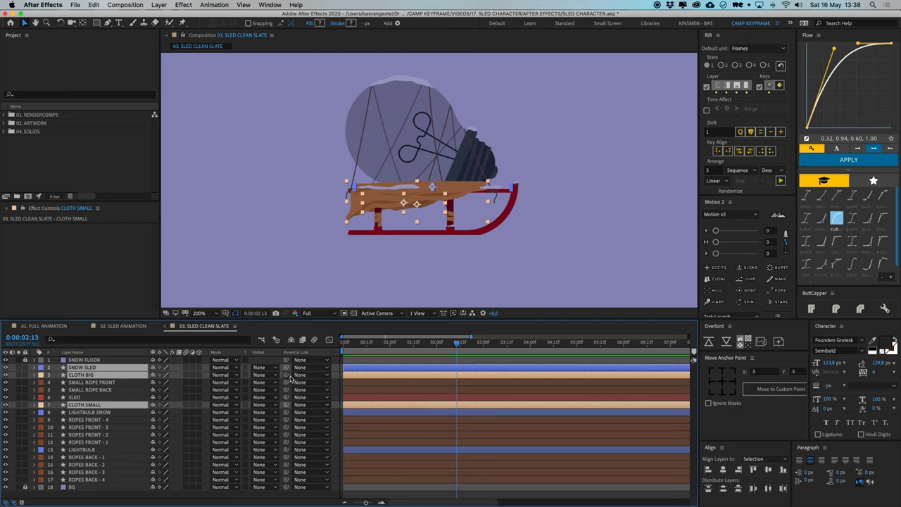
pyautogui.moveTo(286, 374); pyautogui.dragTo(97, 396)
# Parent the SMALL ROPE FRONT and SMALL ROPE BACK layers to the SLED layer
pyautogui.click(98, 390)
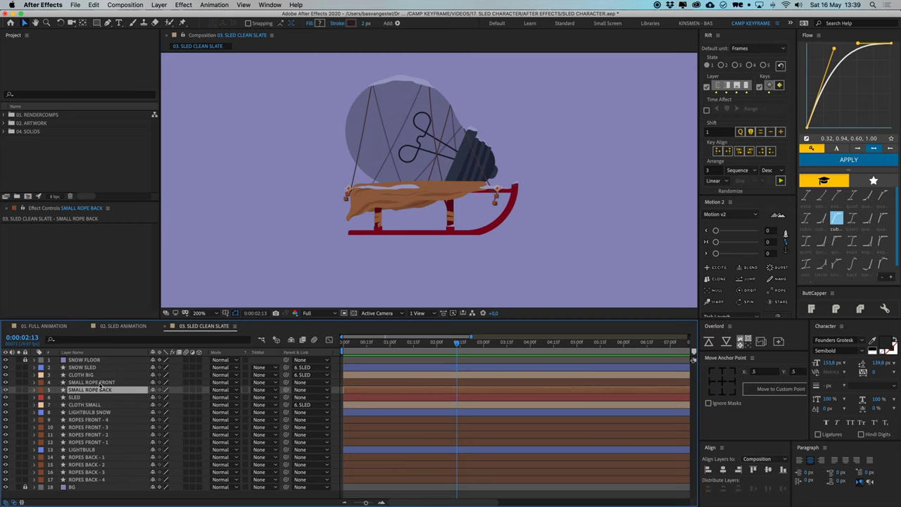
pyautogui.keyDown('super'); pyautogui.click(97, 382); pyautogui.keyUp('super')
pyautogui.moveTo(286, 382); pyautogui.dragTo(87, 401)
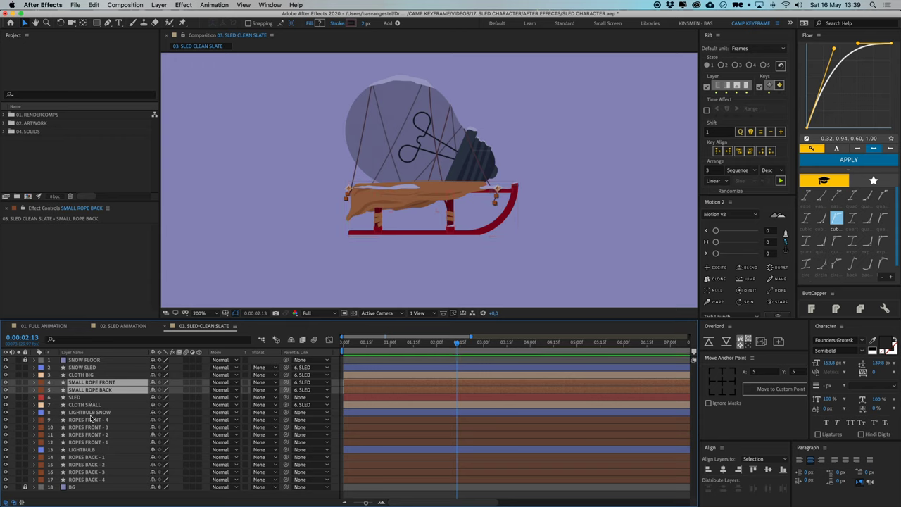
# Parent LIGHTBULB and all ROPES FRONT and ROPES BACK layers to SLED, and parent LIGHTBULB SNOW to LIGHTBULB
pyautogui.click(95, 450)
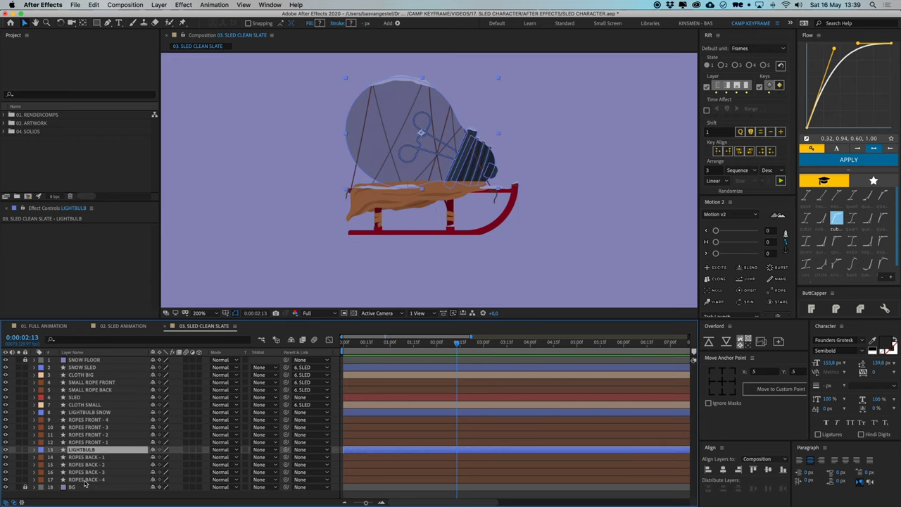
pyautogui.click(87, 479)
pyautogui.keyDown('shift'); pyautogui.click(86, 420); pyautogui.keyUp('shift')
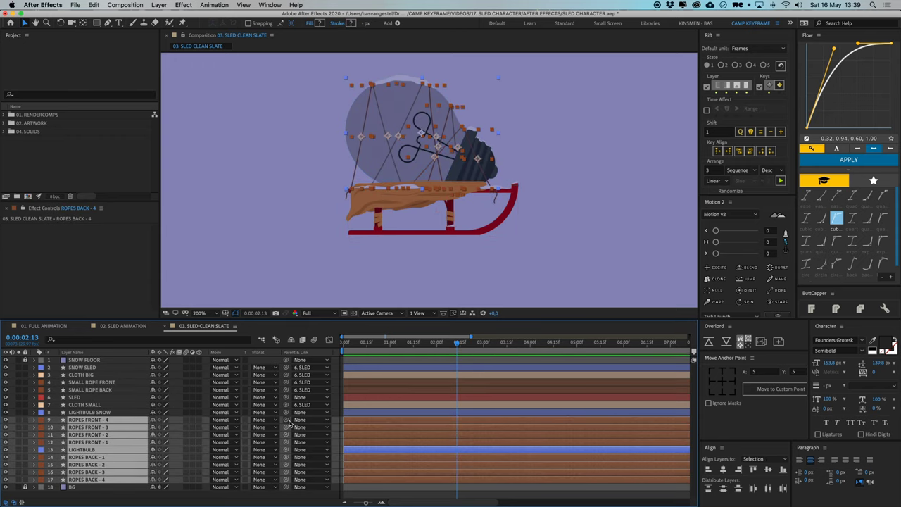
pyautogui.moveTo(286, 419); pyautogui.dragTo(79, 398)
pyautogui.click(90, 412)
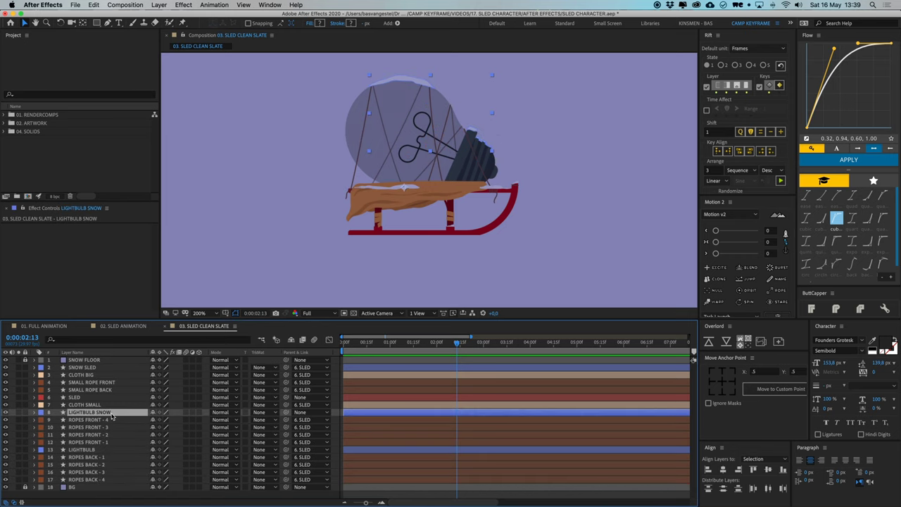
pyautogui.moveTo(261, 422); pyautogui.dragTo(83, 449)
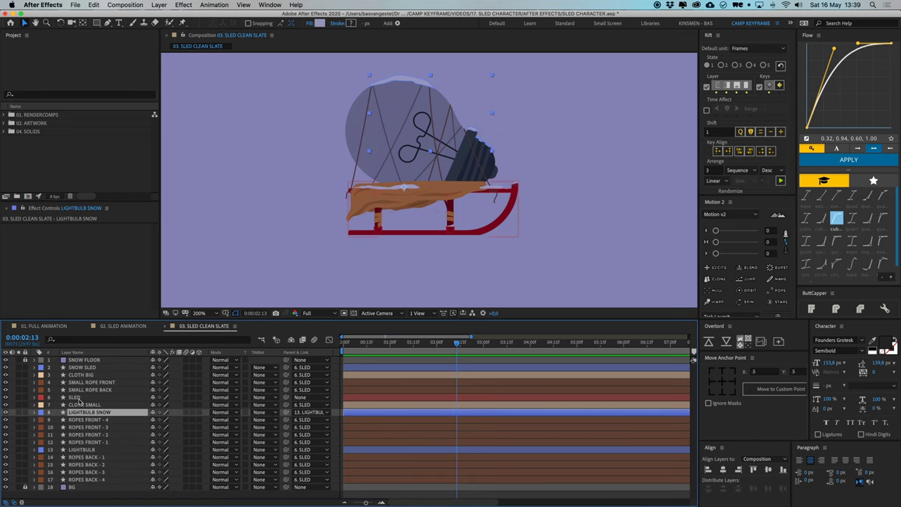
# Test the parenting by moving the SLED and LIGHTBULB layers, undo both moves and deselect everything
pyautogui.click(74, 397)
pyautogui.moveTo(459, 231); pyautogui.dragTo(486, 179)
pyautogui.press('super+z')
pyautogui.click(380, 172)
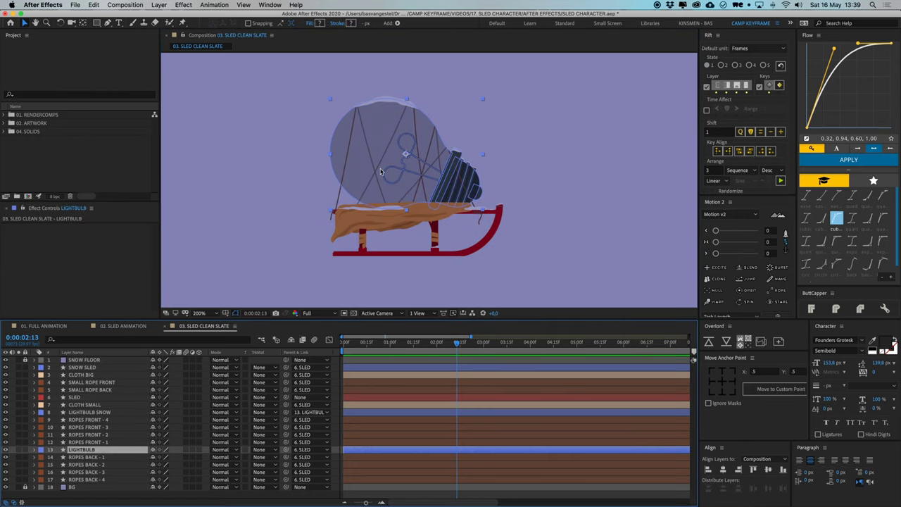
pyautogui.moveTo(398, 179); pyautogui.dragTo(235, 173)
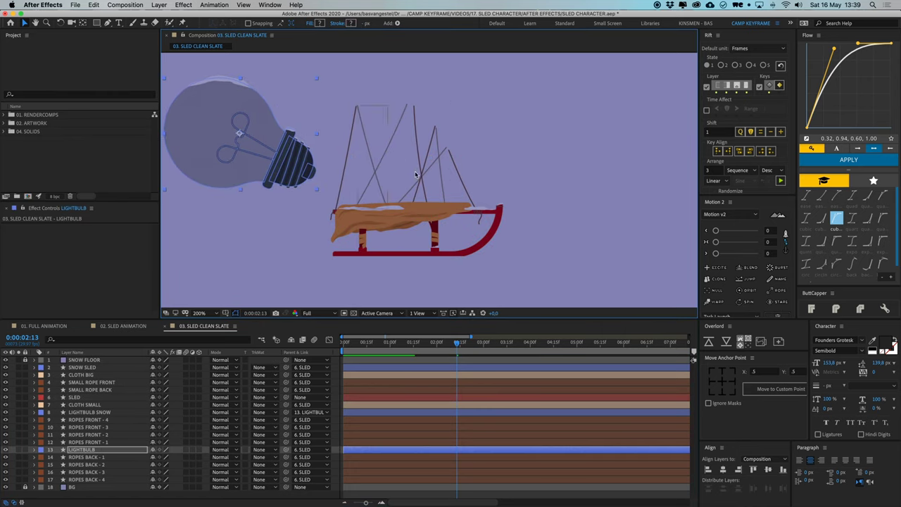
pyautogui.press('super+z')
pyautogui.press('F2')
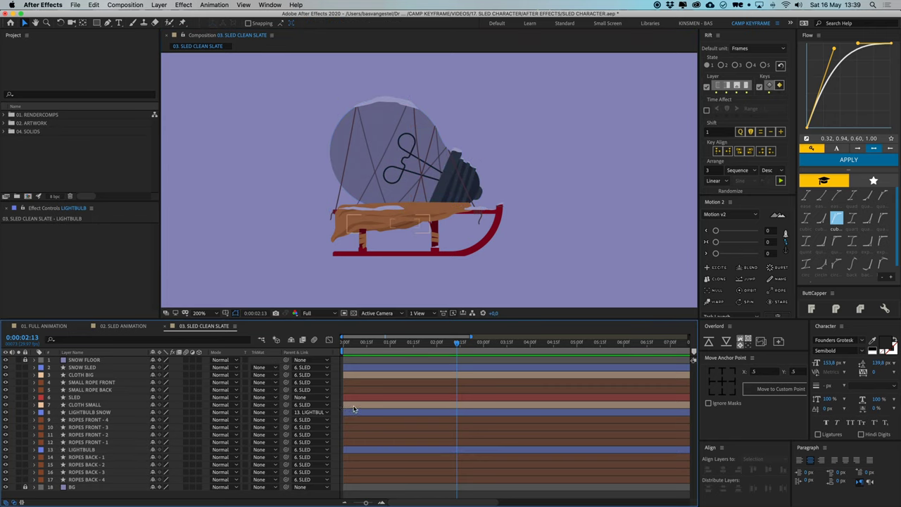
# Hide the CLOTH SMALL and CLOTH BIG layers
pyautogui.click(354, 407)
pyautogui.keyDown('super'); pyautogui.click(81, 375); pyautogui.keyUp('super')
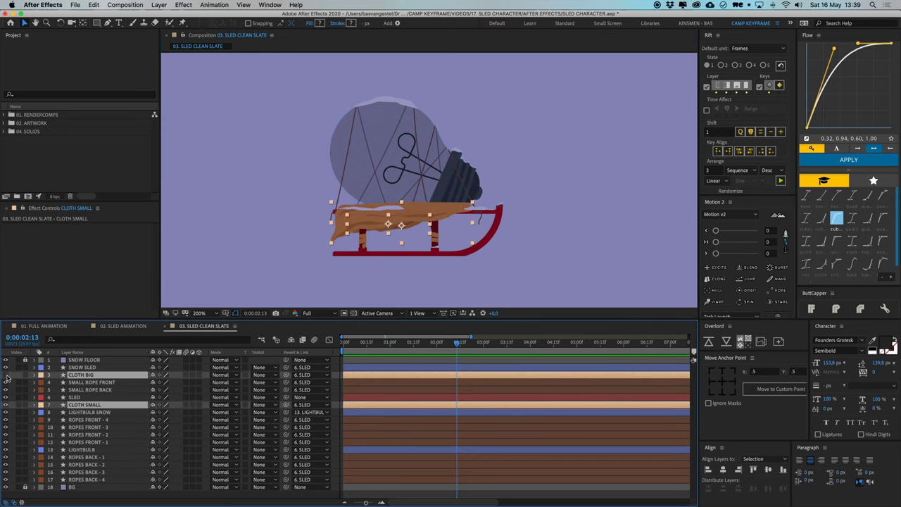
pyautogui.click(7, 375)
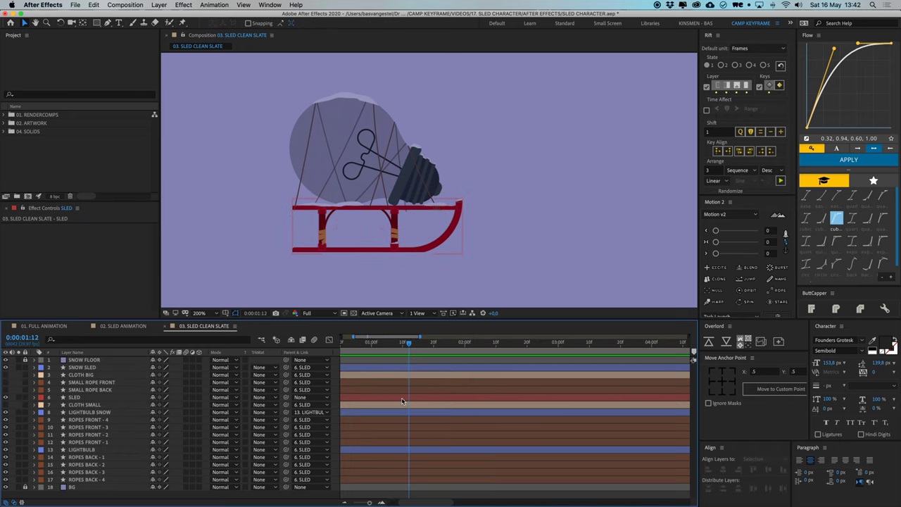
# Solo the SLED layer and reveal its Position property in the timeline
pyautogui.click(391, 398)
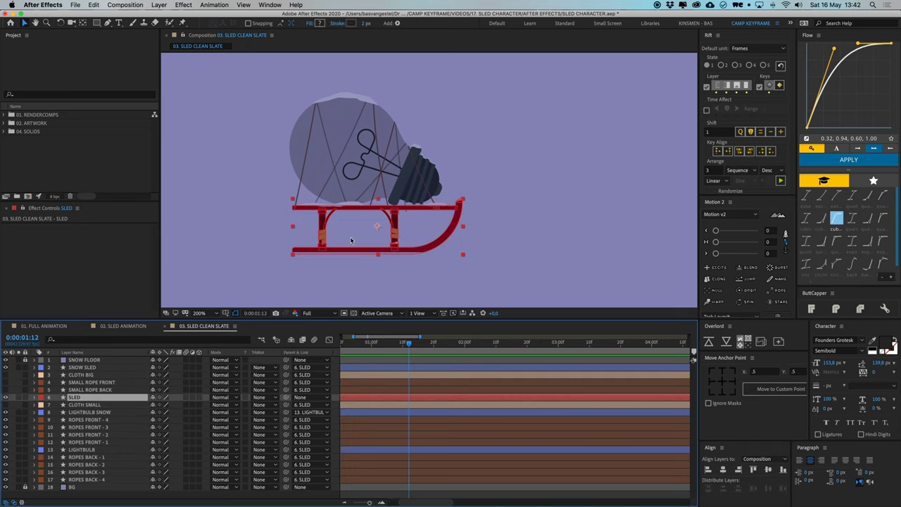
pyautogui.click(17, 399)
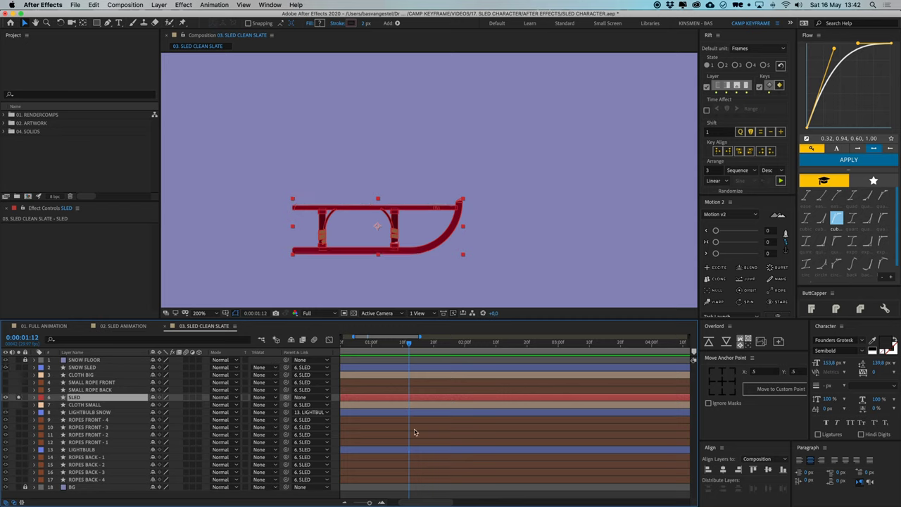
pyautogui.press('p')
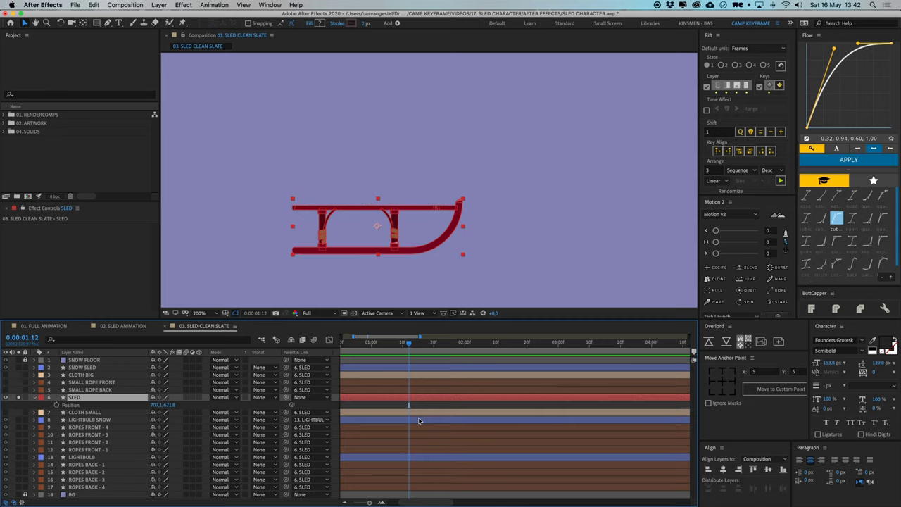
# Keyframe the SLED layer's Position at 0:00:01:12, and shift the sled horizontally to about X 770 at 0:00:02:02
pyautogui.click(56, 405)
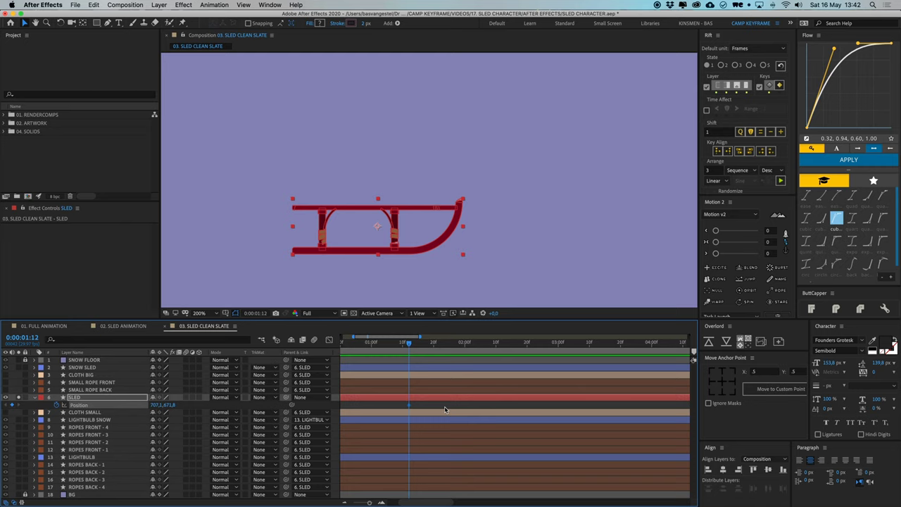
pyautogui.hotkey('shift', 'pagedown')
pyautogui.hotkey('shift', 'pagedown')
pyautogui.moveTo(394, 250); pyautogui.dragTo(422, 250)
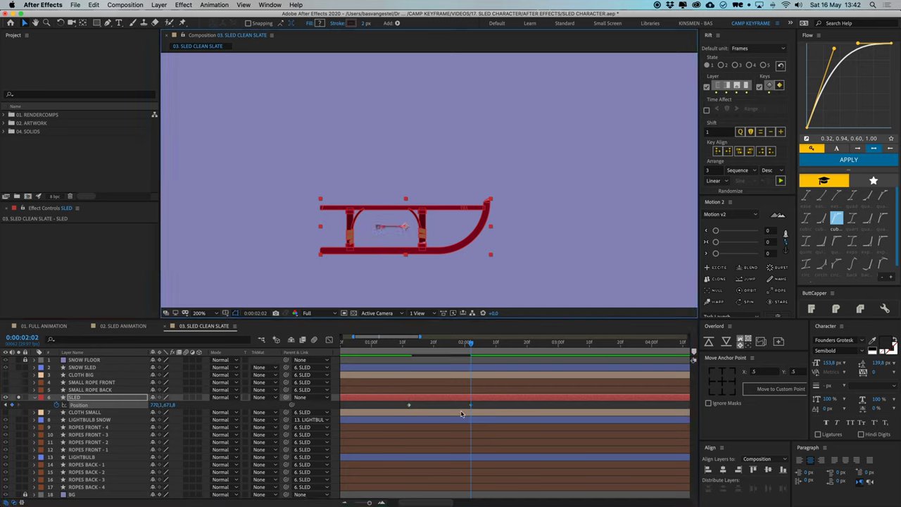
# Copy the first SLED Position keyframe to 0:00:03:02 and again ten frames further on
pyautogui.hscroll(2, 468, 408)
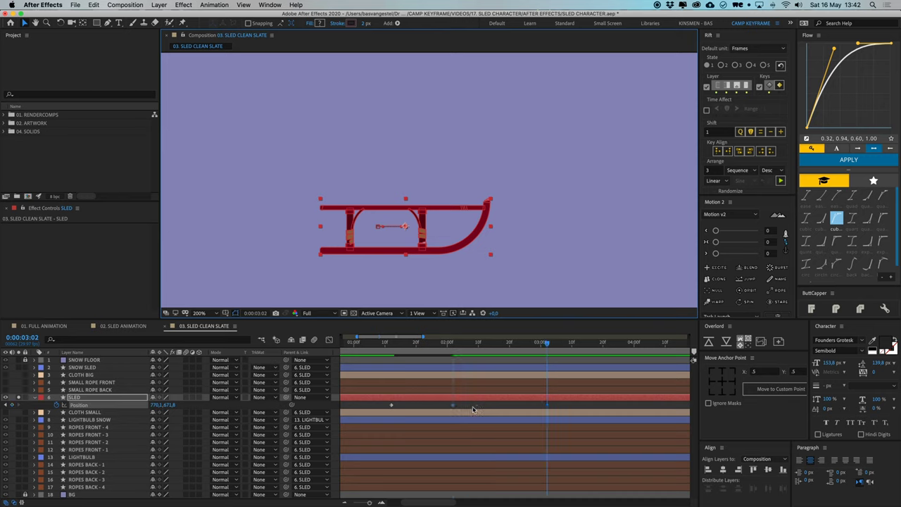
pyautogui.click(392, 405)
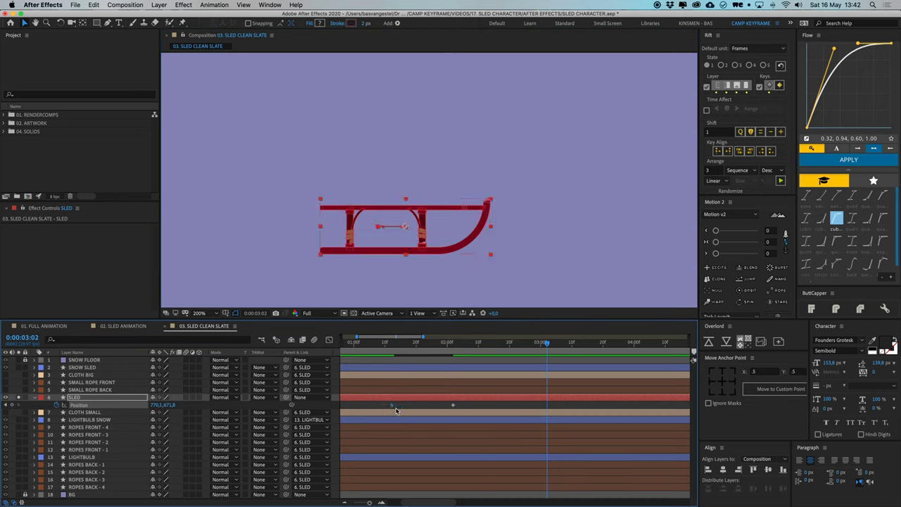
pyautogui.hotkey('shift', 'Left')
pyautogui.hotkey('shift', 'Left')
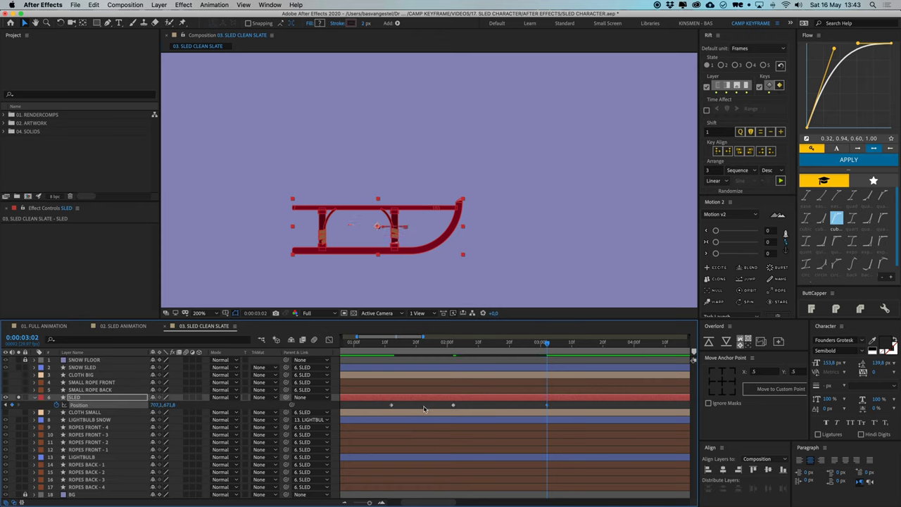
pyautogui.hotkey('shift', 'pagedown')
# Preview the sled's back-and-forth movement starting from 0:00:01:12
pyautogui.click(548, 349)
pyautogui.click(395, 350)
pyautogui.press('space')
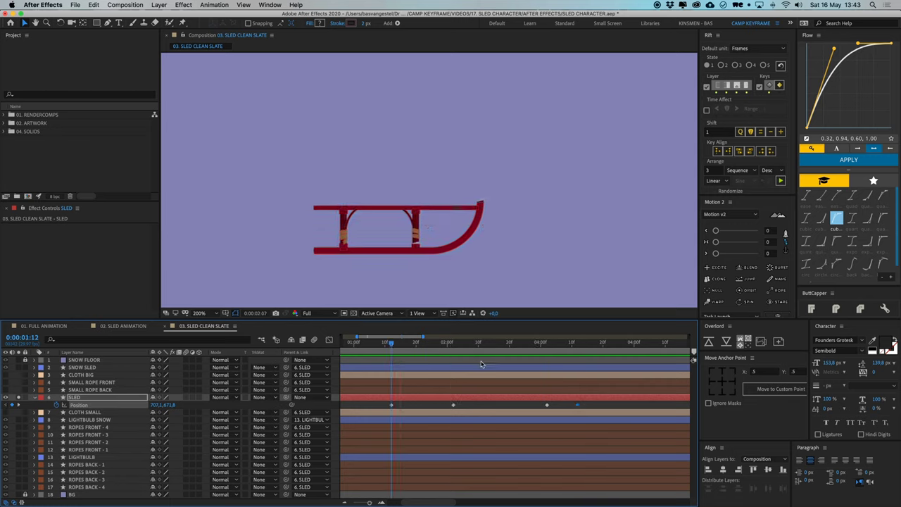
pyautogui.press('space')
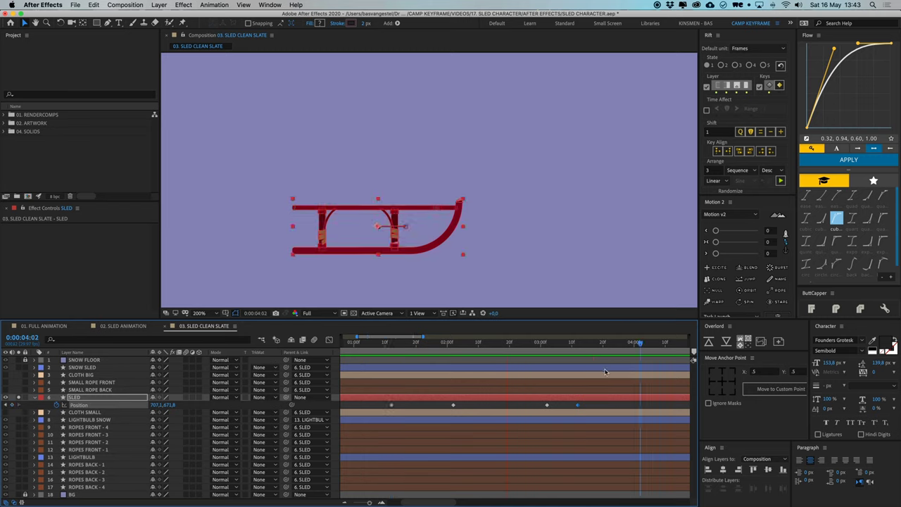
# Apply Easy Ease to all of the SLED layer's Position keyframes
pyautogui.click(392, 349)
pyautogui.moveTo(384, 408); pyautogui.dragTo(560, 411)
pyautogui.rightClick(454, 407)
pyautogui.moveTo(509, 498)
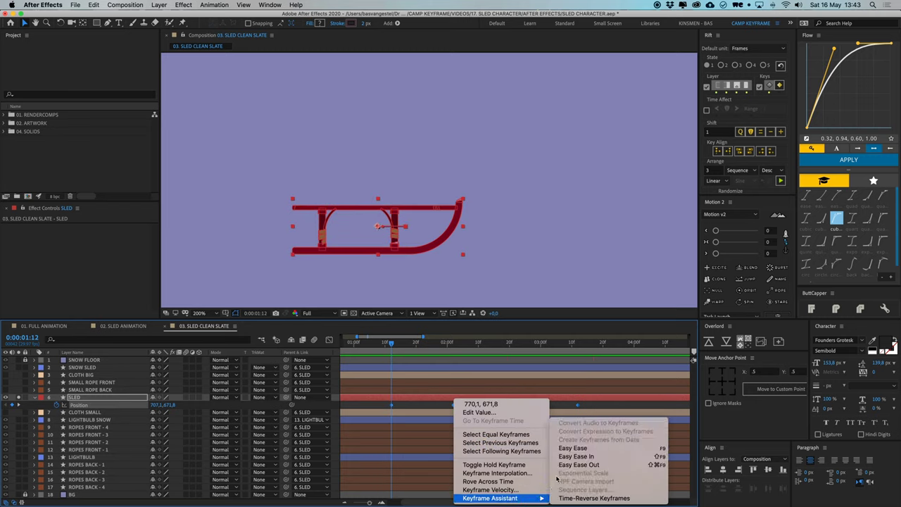
pyautogui.click(567, 448)
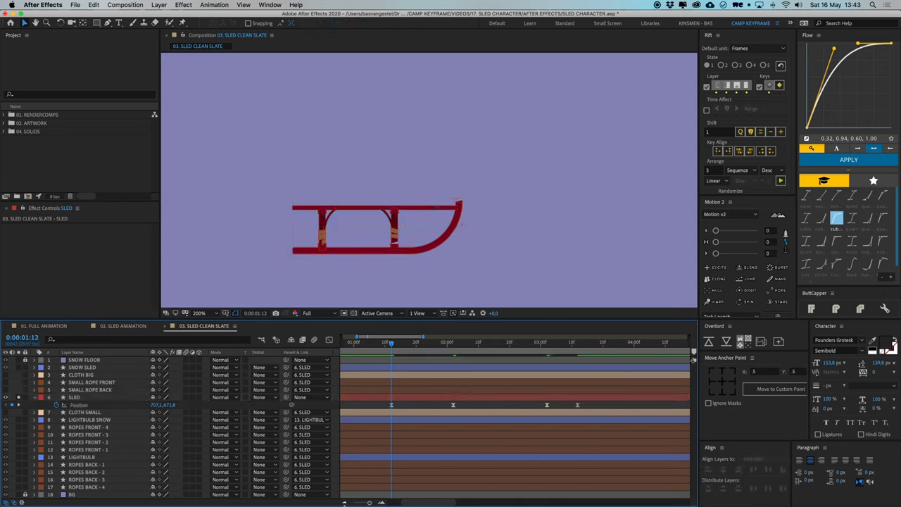
# Show the SLED Position speed curve in the Graph Editor and play back the eased movement
pyautogui.click(344, 502)
pyautogui.moveTo(417, 407); pyautogui.dragTo(531, 413)
pyautogui.click(328, 340)
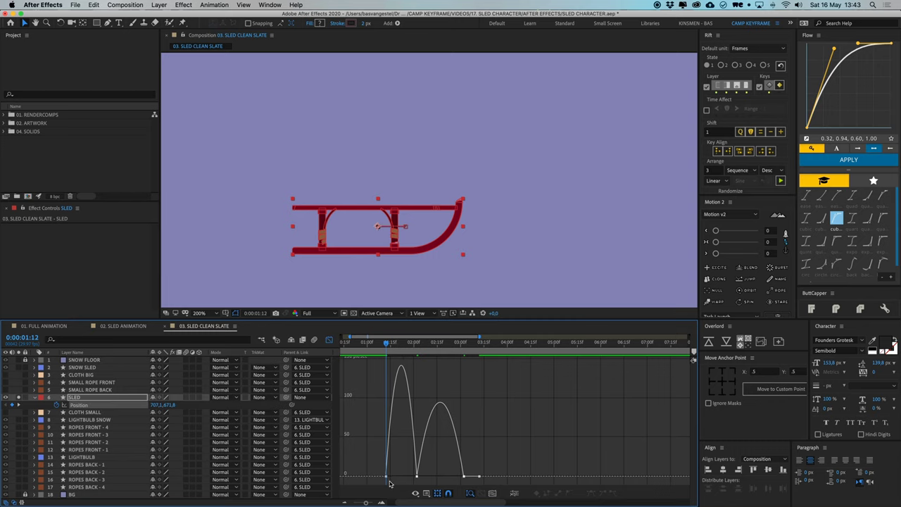
pyautogui.press('space')
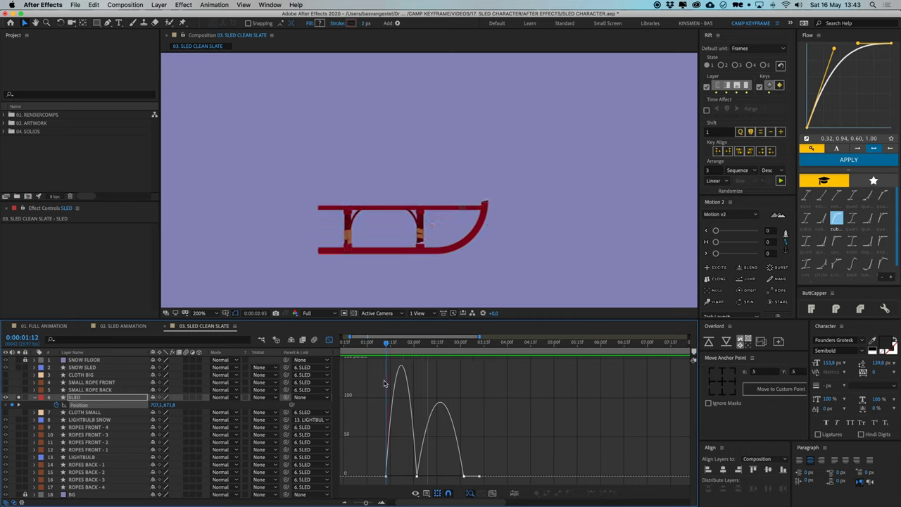
pyautogui.press('space')
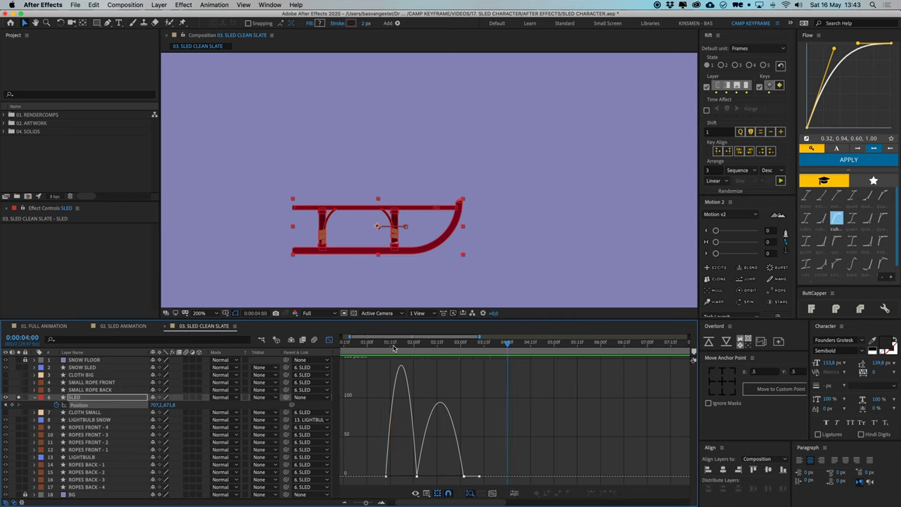
pyautogui.click(387, 346)
pyautogui.press('space')
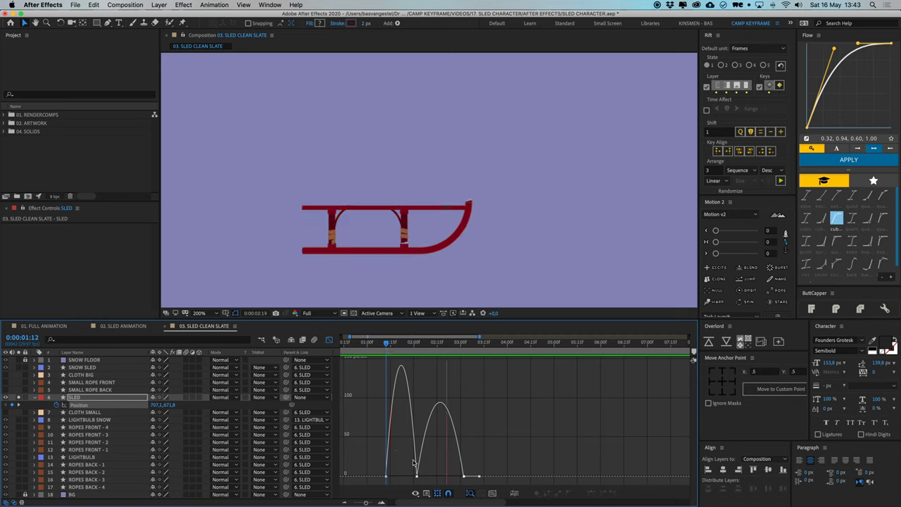
pyautogui.press('space')
# Shorten the easing handles between the second and third Position keyframes, with about 18% incoming influence on the third
pyautogui.click(381, 502)
pyautogui.hscroll(-4, 411, 479)
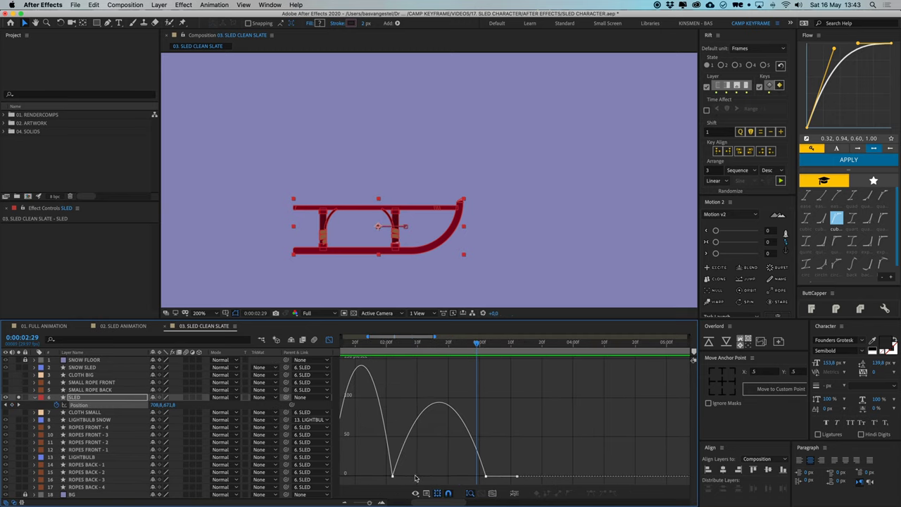
pyautogui.click(428, 477)
pyautogui.moveTo(443, 476); pyautogui.dragTo(437, 477)
pyautogui.moveTo(506, 476); pyautogui.dragTo(513, 478)
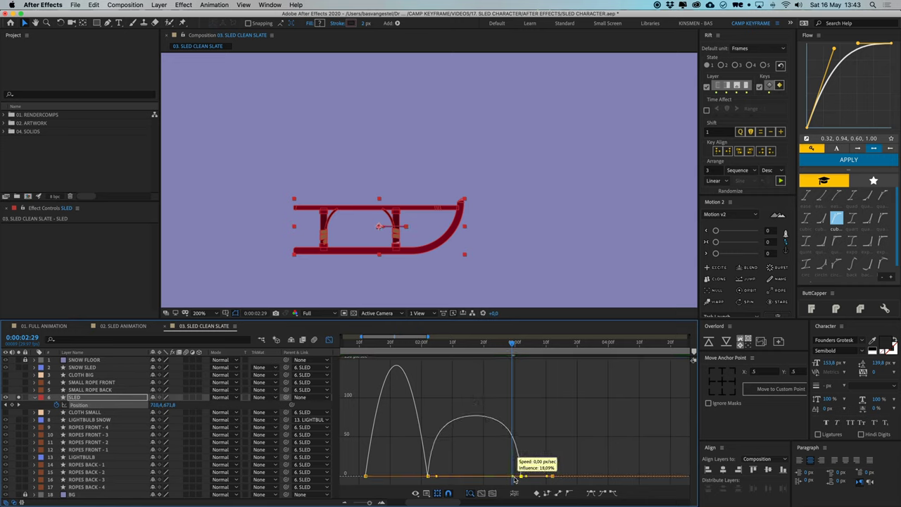
# Lengthen the easing handles between the first two Position keyframes slightly, preview the motion and leave the Graph Editor
pyautogui.click(365, 476)
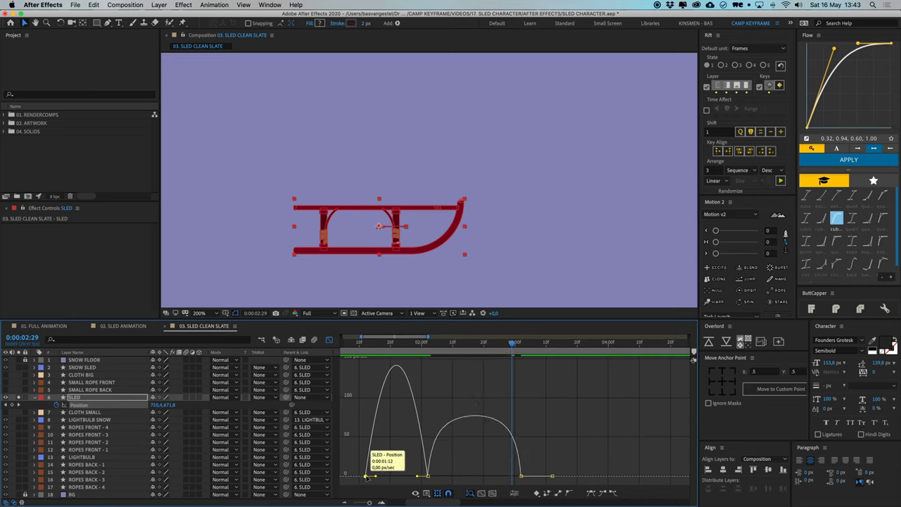
pyautogui.moveTo(375, 477); pyautogui.dragTo(422, 477)
pyautogui.click(366, 343)
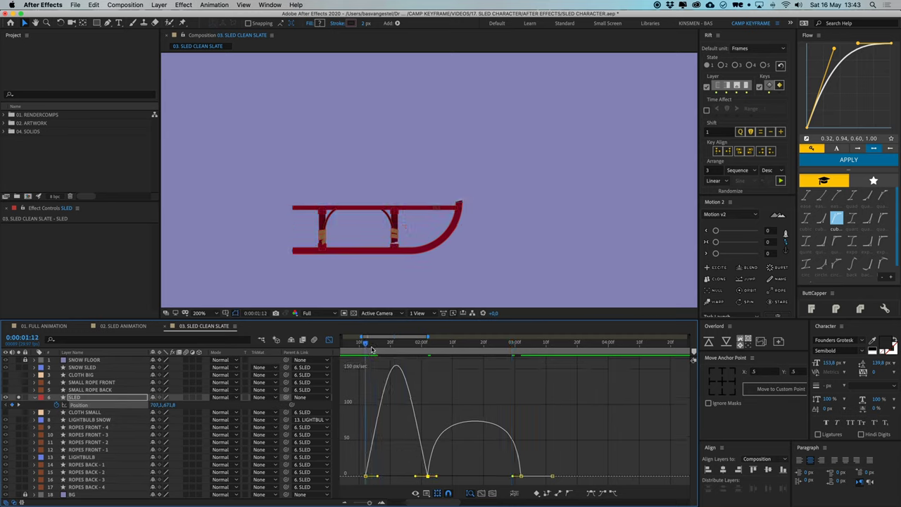
pyautogui.press('space')
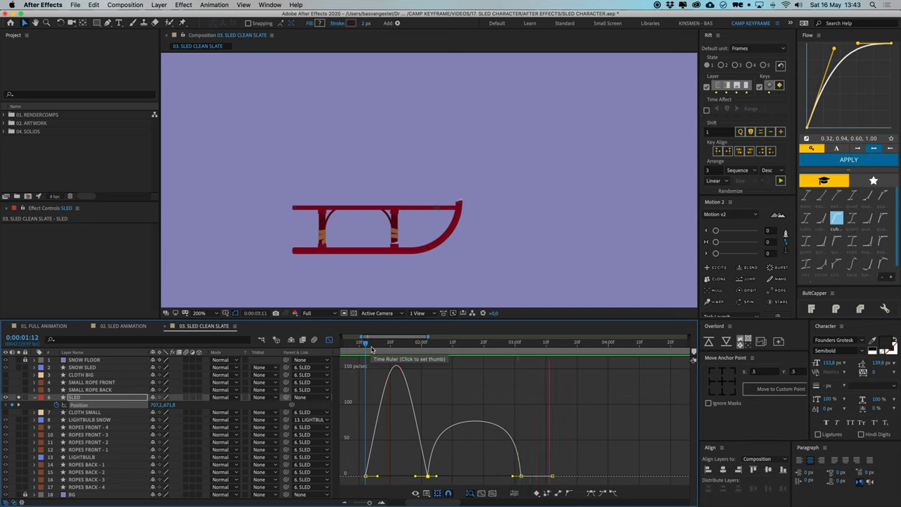
pyautogui.press('space')
pyautogui.hotkey('shift', 'F3')
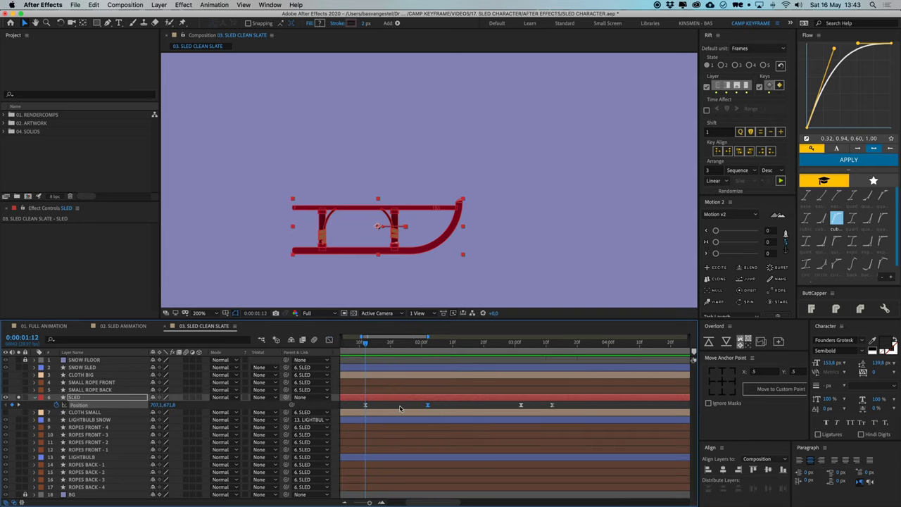
# Keyframe SLED's Rotation at 0:00:01:12, and rotate the sled to about -2.7° at 0:00:01:26
pyautogui.hotkey('shift', 'r')
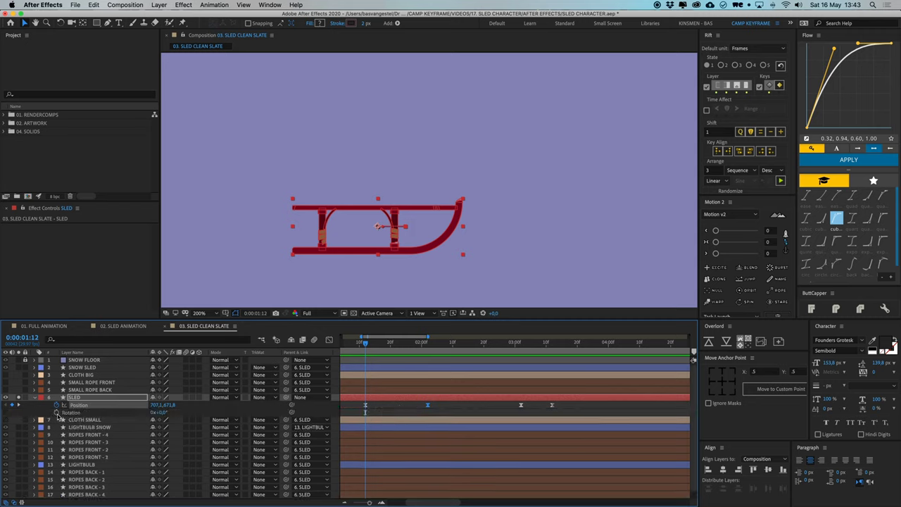
pyautogui.click(56, 412)
pyautogui.press('space')
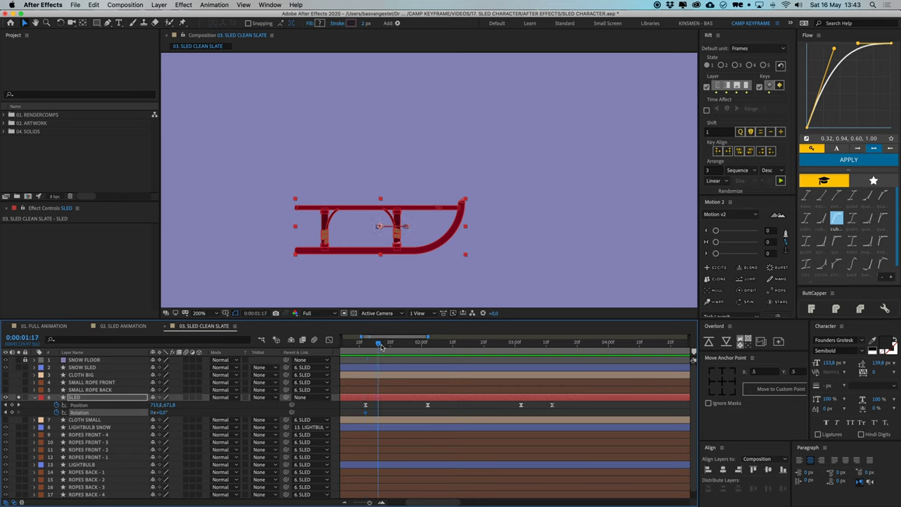
pyautogui.press('space')
pyautogui.press('w')
pyautogui.moveTo(482, 227); pyautogui.dragTo(484, 219)
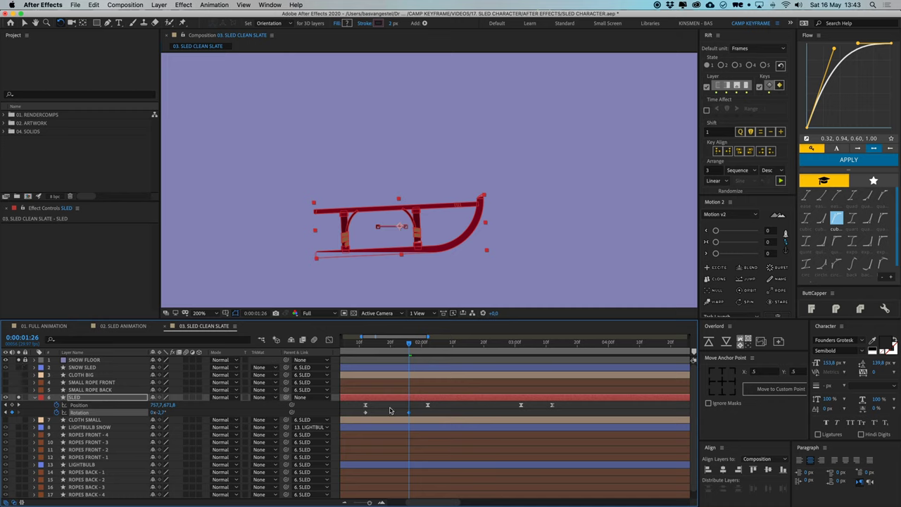
pyautogui.click(439, 413)
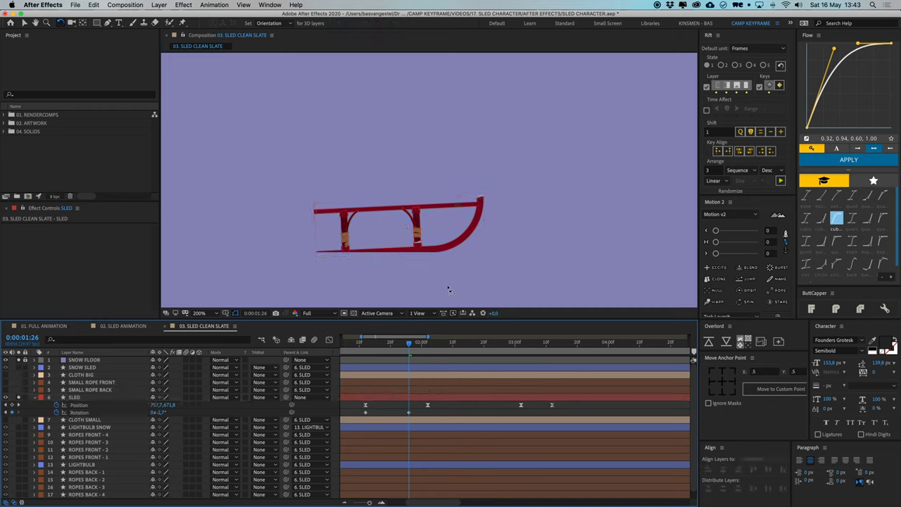
pyautogui.press('v')
# Apply Easy Ease to SLED's two Rotation keyframes
pyautogui.moveTo(397, 344); pyautogui.dragTo(365, 345)
pyautogui.moveTo(359, 411)
pyautogui.mouseDown()
pyautogui.moveTo(415, 418)
pyautogui.moveTo(358, 416)
pyautogui.mouseUp()
pyautogui.rightClick(366, 412)
pyautogui.moveTo(422, 498)
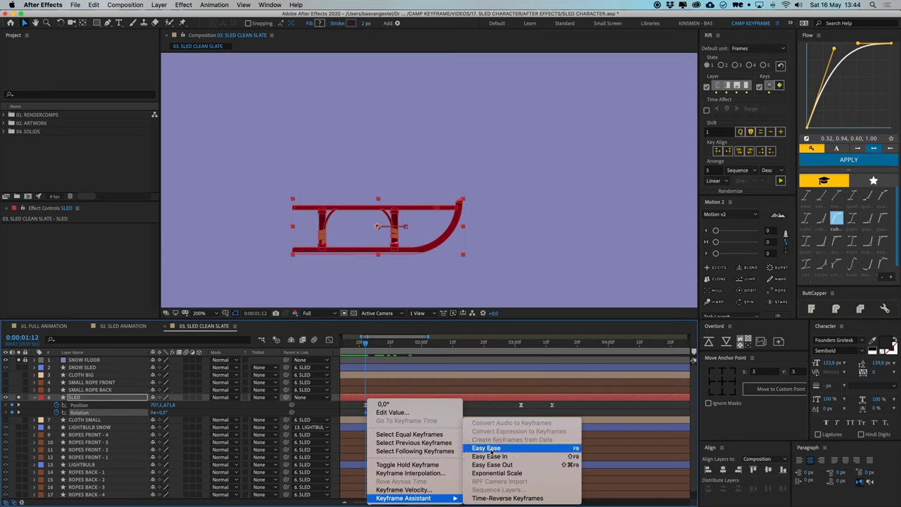
pyautogui.click(486, 448)
# Extend the second Rotation keyframe's incoming easing in the Graph Editor for a fast start and slow finish, and preview it
pyautogui.hotkey('shift', 'F3')
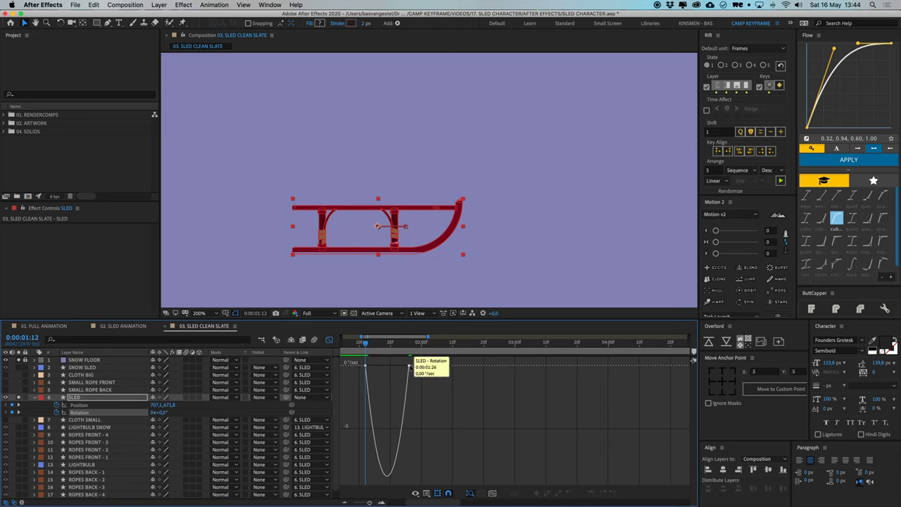
pyautogui.moveTo(408, 365); pyautogui.dragTo(386, 366)
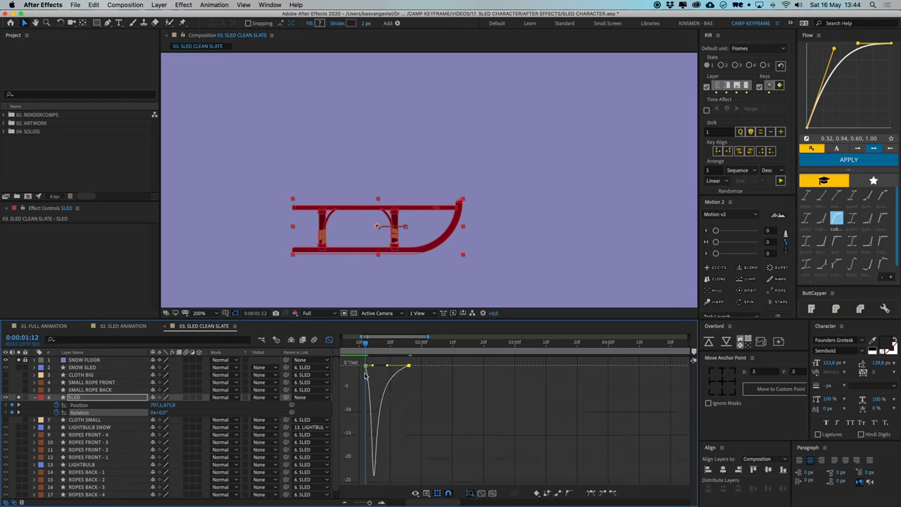
pyautogui.click(329, 339)
pyautogui.press('space')
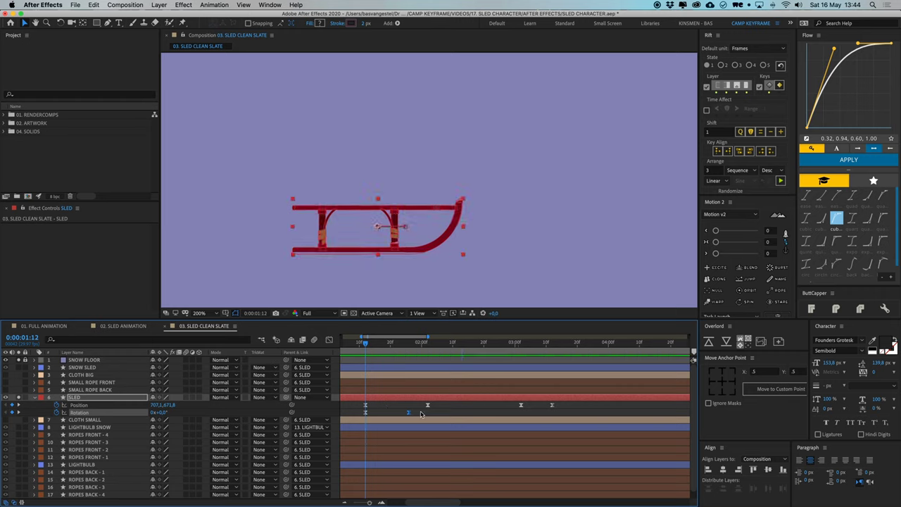
# Move the second Rotation keyframe four frames earlier and preview the tilt
pyautogui.moveTo(408, 412); pyautogui.dragTo(396, 412)
pyautogui.click(404, 415)
pyautogui.press('space')
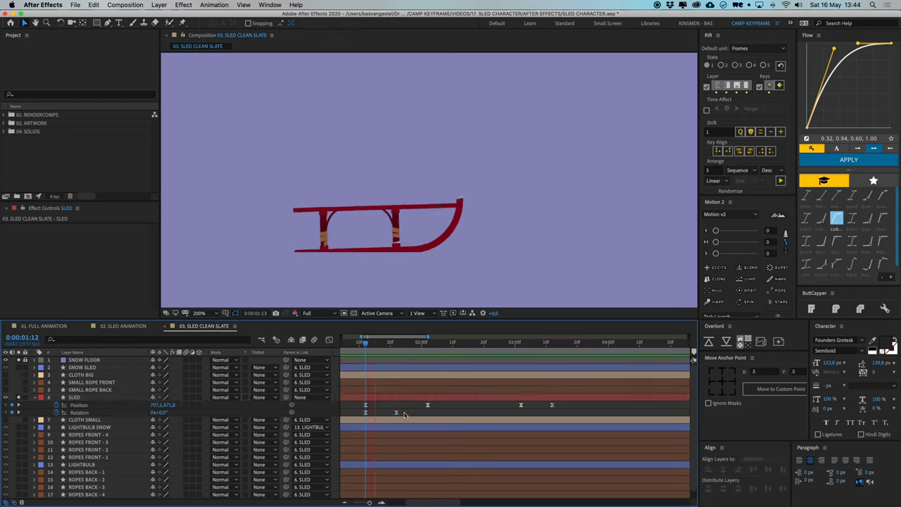
pyautogui.press('space')
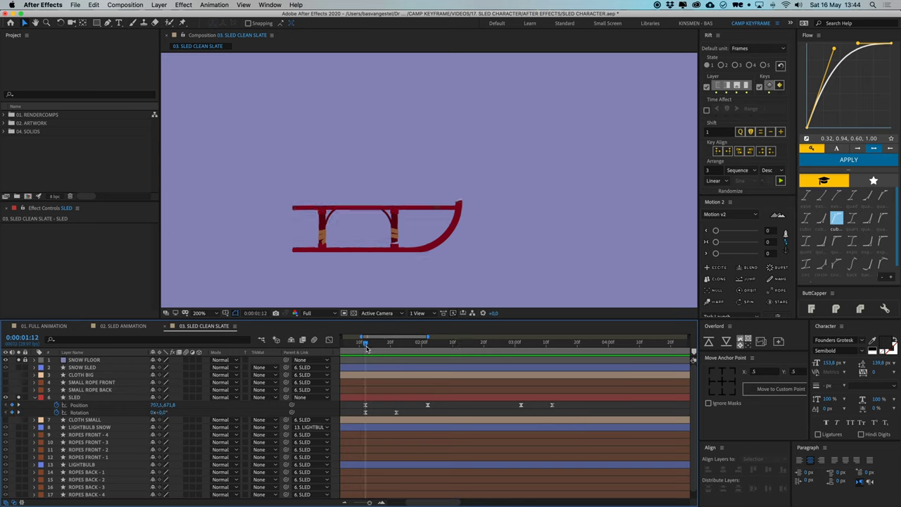
# Shorten the first Rotation keyframe's outgoing easing in the Graph Editor, preview the tilt and return to the keyframe view
pyautogui.click(365, 412)
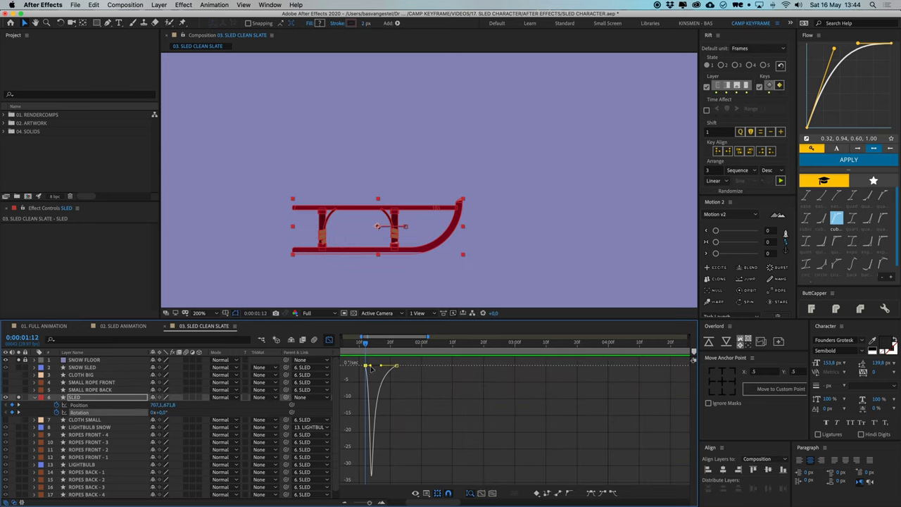
pyautogui.press('space')
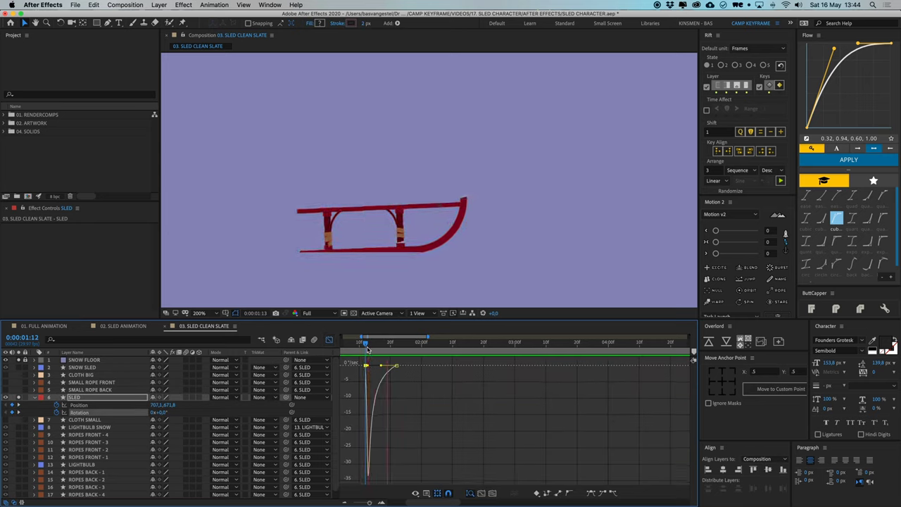
pyautogui.press('space')
pyautogui.hotkey('shift', 'F3')
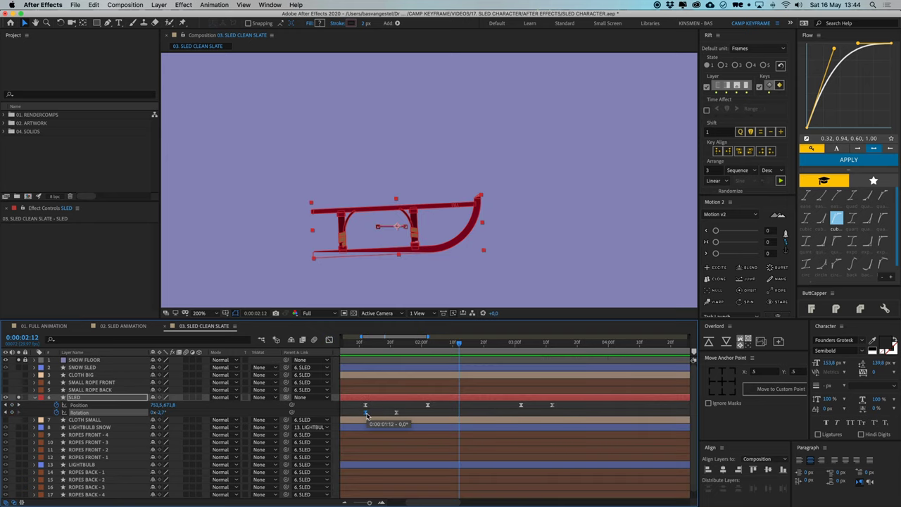
# Move the first Rotation keyframe one frame earlier and copy it to 0:00:02:22
pyautogui.moveTo(367, 413); pyautogui.dragTo(363, 412)
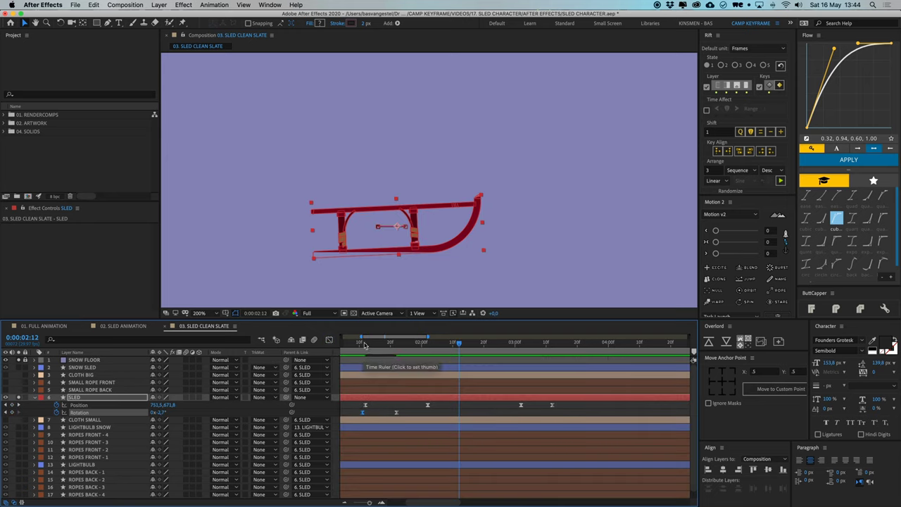
pyautogui.press('space')
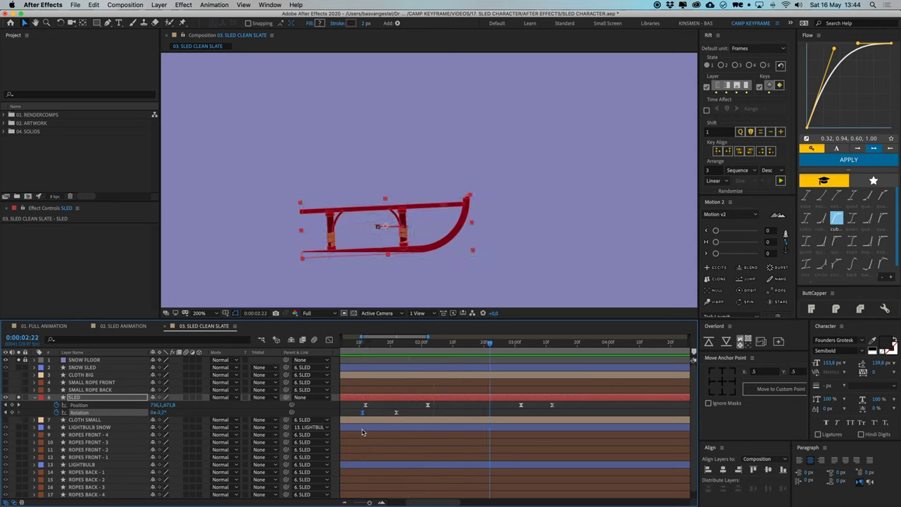
pyautogui.press('super+c')
pyautogui.press('super+v')
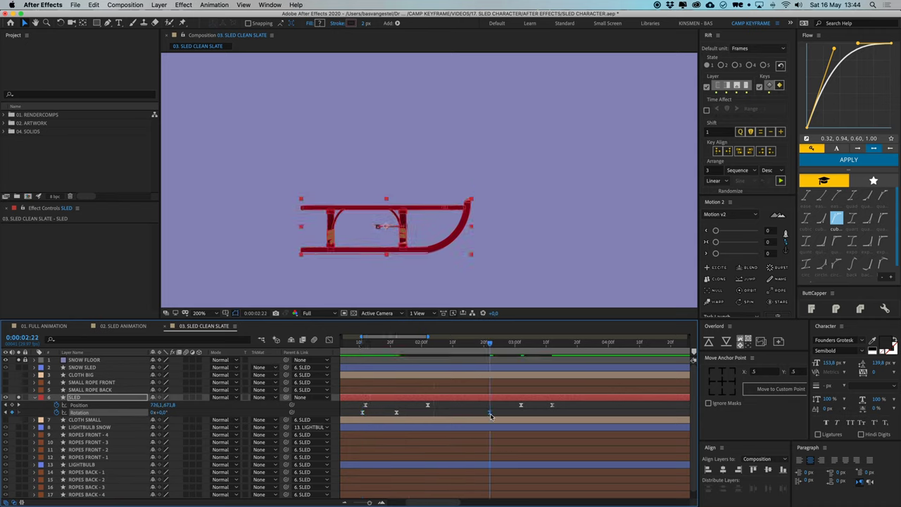
# Preview the sled's tilt, move the second Rotation keyframe three frames earlier and preview it again
pyautogui.click(464, 417)
pyautogui.scroll(-1, 437, 392)
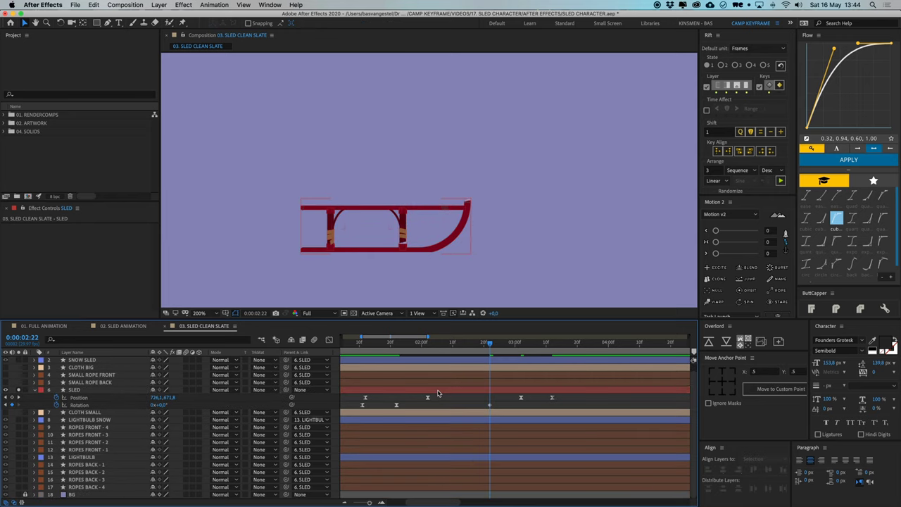
pyautogui.scroll(-1, 436, 393)
pyautogui.moveTo(415, 344); pyautogui.dragTo(400, 350)
pyautogui.press('space')
pyautogui.press('space')
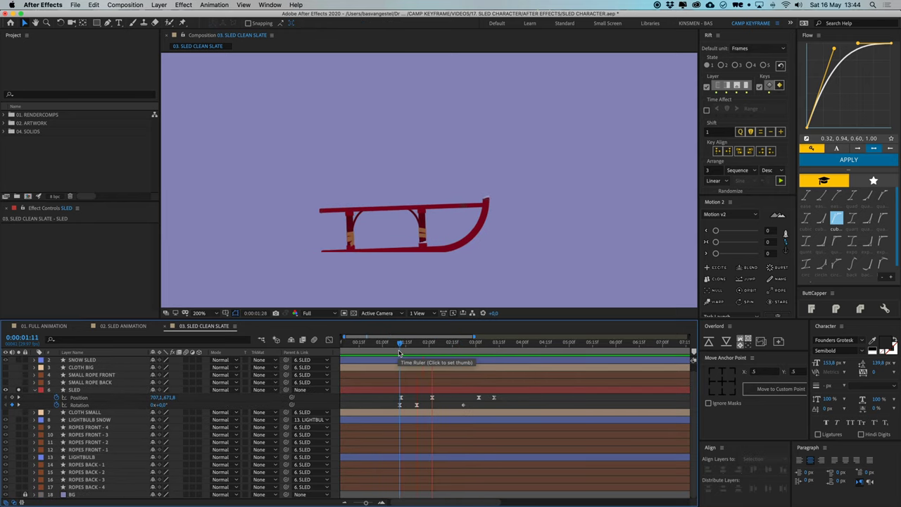
pyautogui.click(414, 405)
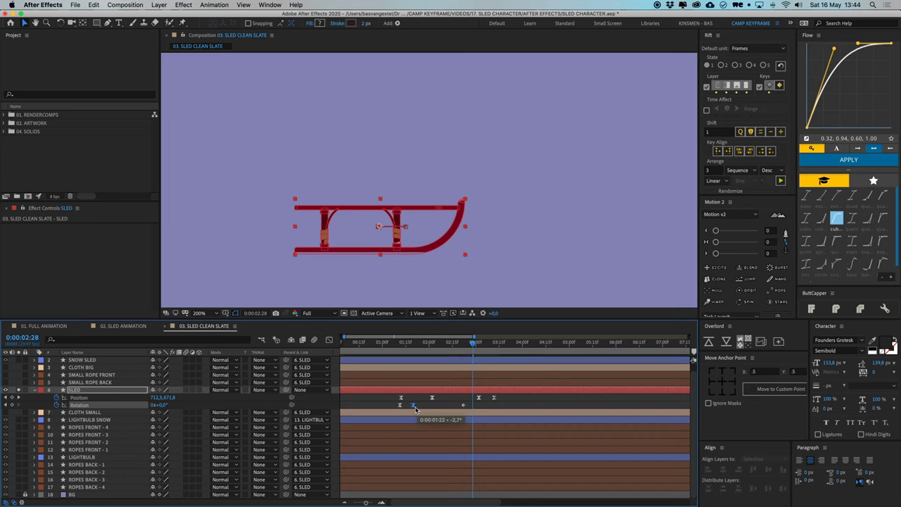
pyautogui.click(399, 345)
pyautogui.press('space')
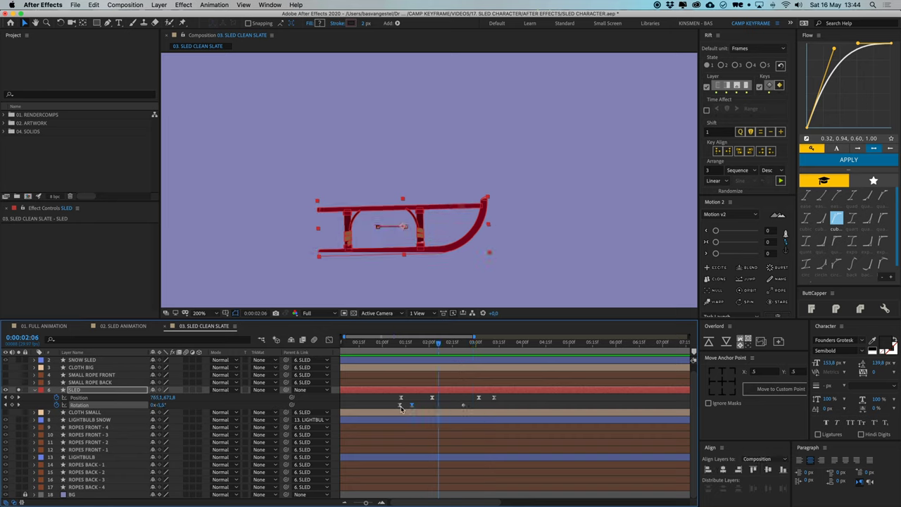
# Move the first two Rotation keyframes two frames later, to 0:00:01:13 and 0:00:01:21, previewing the tilt after each adjustment
pyautogui.click(401, 343)
pyautogui.press('space')
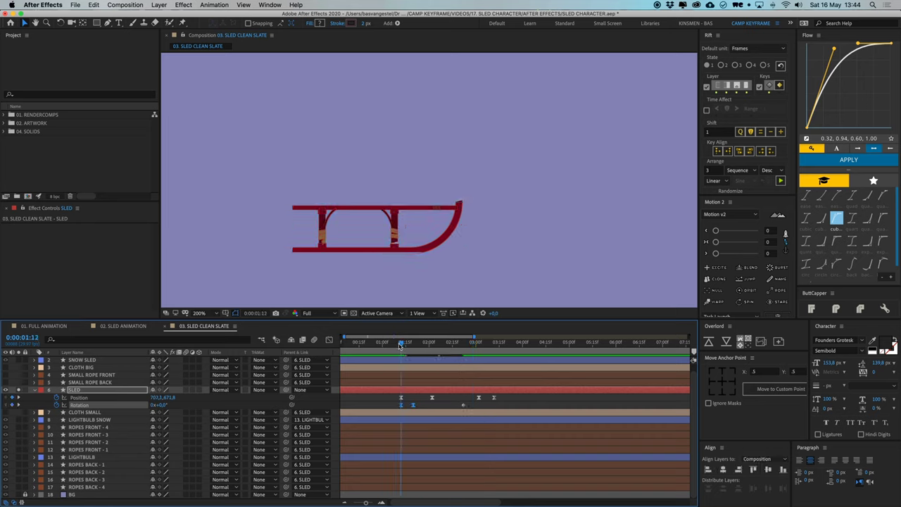
pyautogui.press('space')
pyautogui.scroll(2, 405, 408)
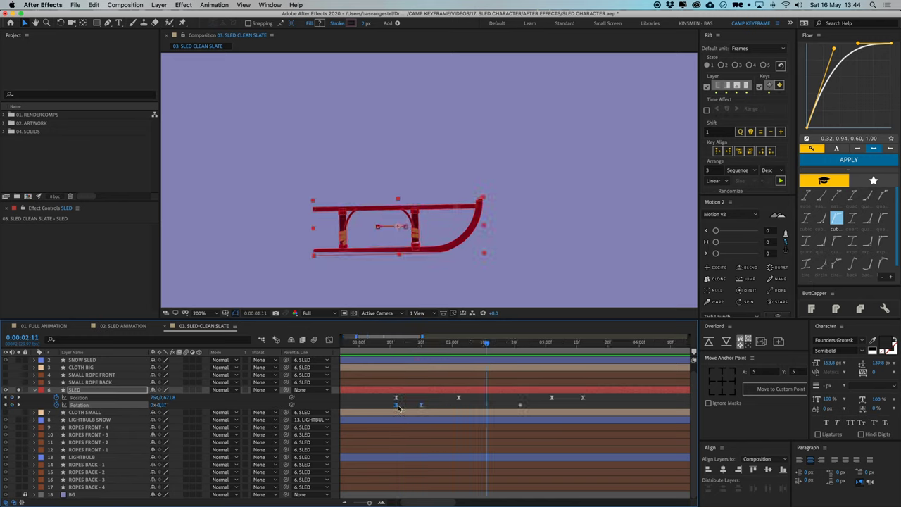
pyautogui.moveTo(395, 345); pyautogui.dragTo(392, 345)
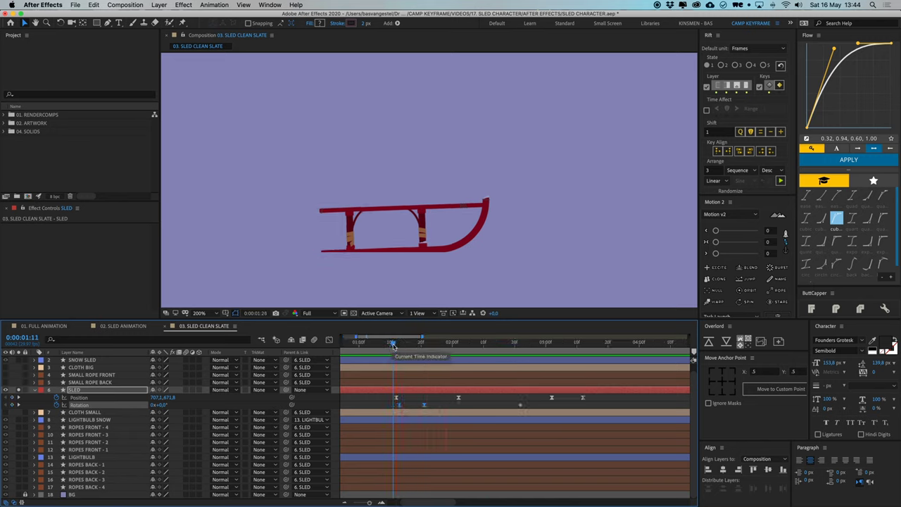
pyautogui.press('space')
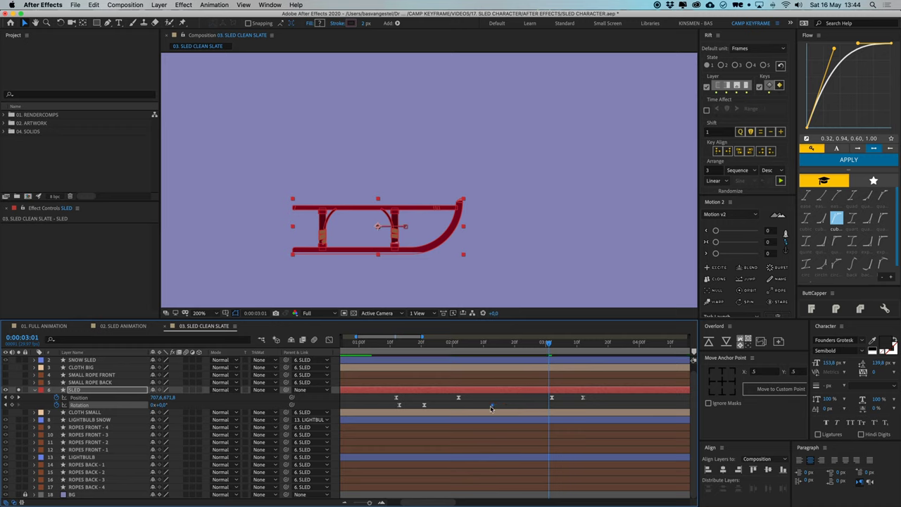
# Move the third Rotation keyframe nine frames earlier, to 0:00:02:13, and preview the tilt against the slide
pyautogui.press('space')
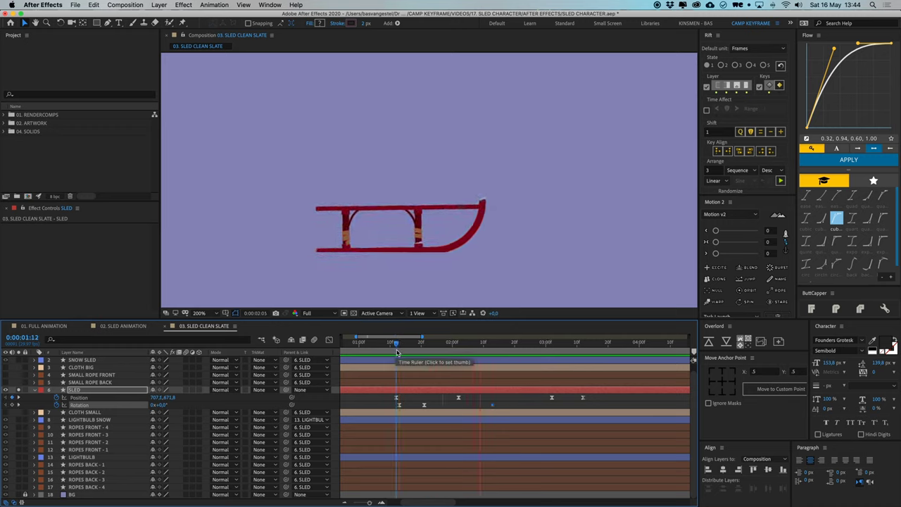
pyautogui.press('space')
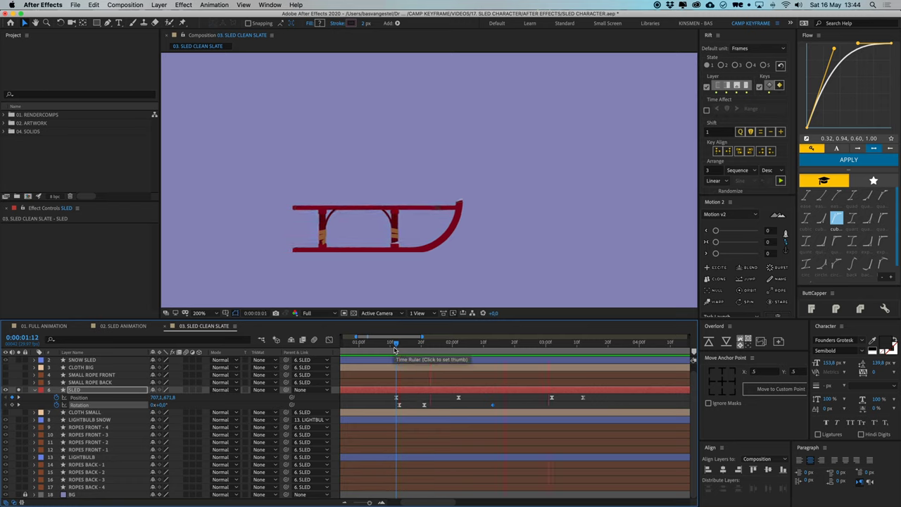
pyautogui.press('space')
pyautogui.press('space')
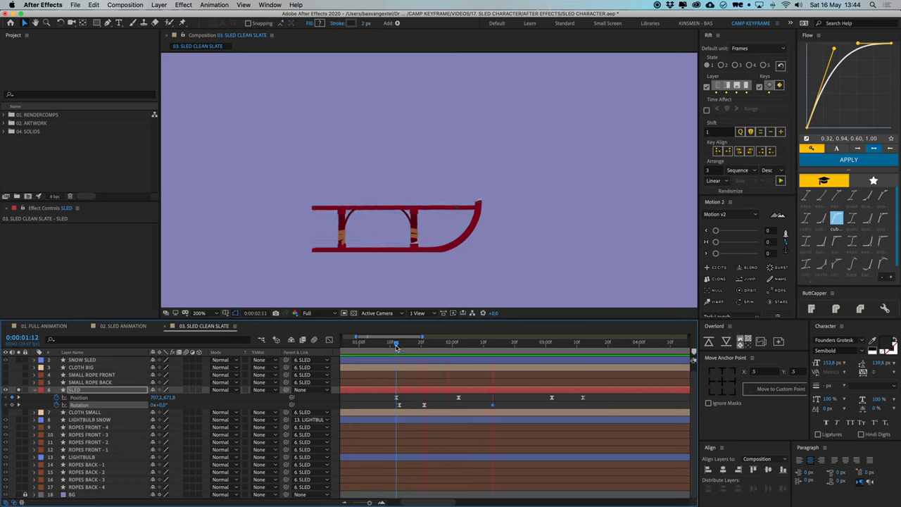
pyautogui.moveTo(395, 346); pyautogui.dragTo(393, 349)
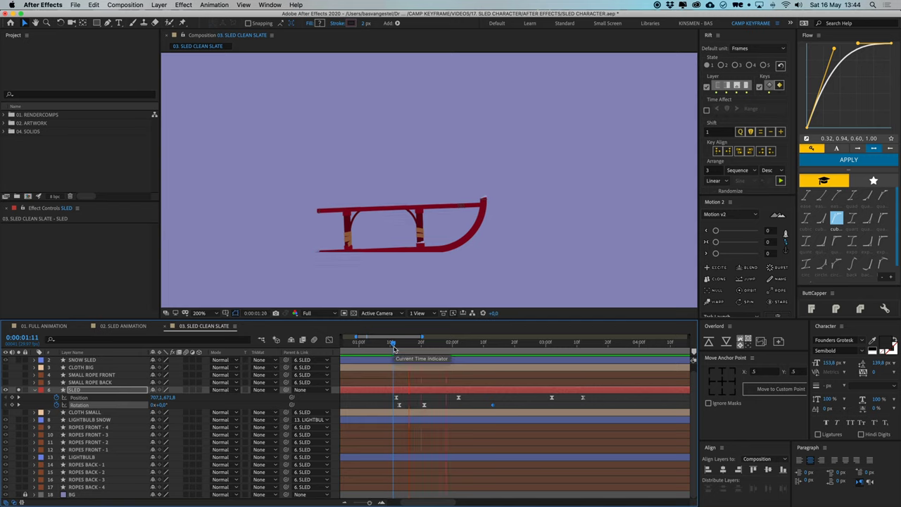
pyautogui.click(396, 347)
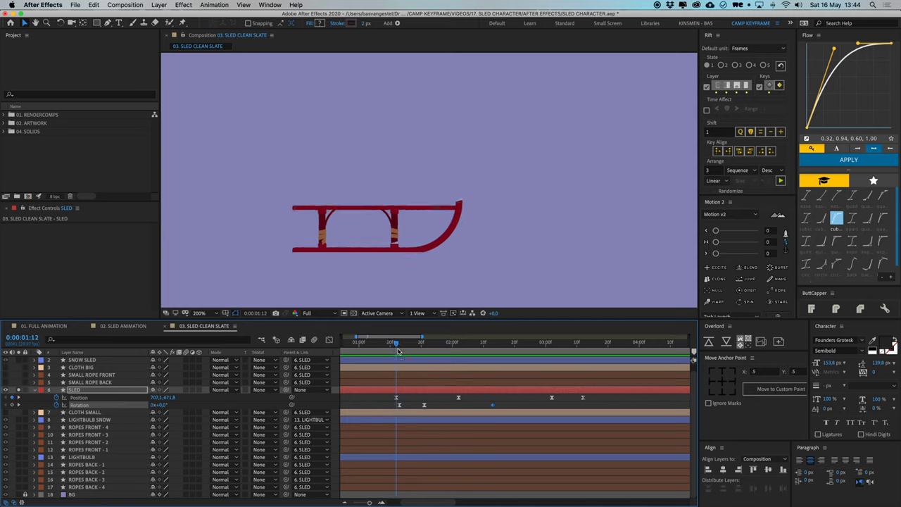
pyautogui.press('space')
pyautogui.press('space')
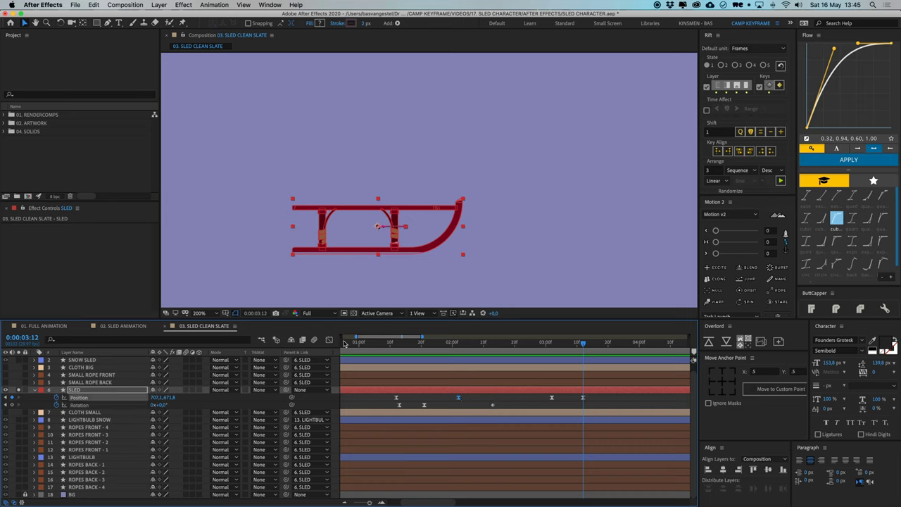
# Extend the second Position keyframe's outgoing easing in the Graph Editor and preview the slide
pyautogui.hotkey('shift', 'F3')
pyautogui.moveTo(468, 479); pyautogui.dragTo(475, 477)
pyautogui.press('space')
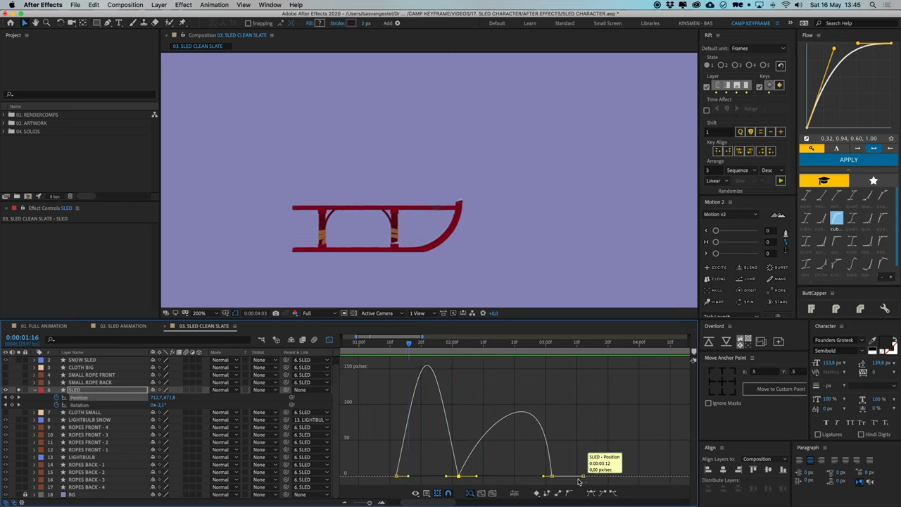
pyautogui.press('space')
# Extend the third Position keyframe's incoming easing, preview the return slide and go back to the keyframe view
pyautogui.moveTo(543, 476); pyautogui.dragTo(539, 478)
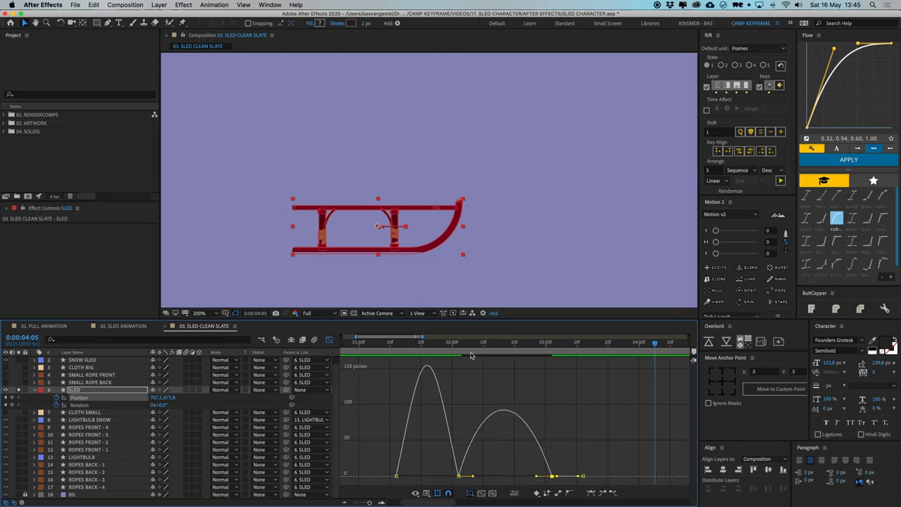
pyautogui.moveTo(467, 344); pyautogui.dragTo(459, 351)
pyautogui.press('space')
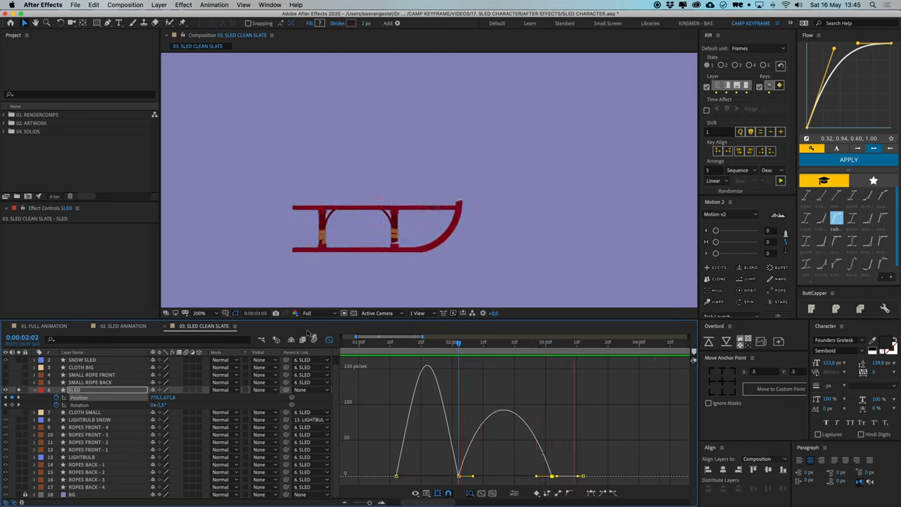
pyautogui.click(329, 339)
# Play back the combined slide and tilt from around 0:00:01:12 to check the adjusted easing
pyautogui.click(399, 346)
pyautogui.press('space')
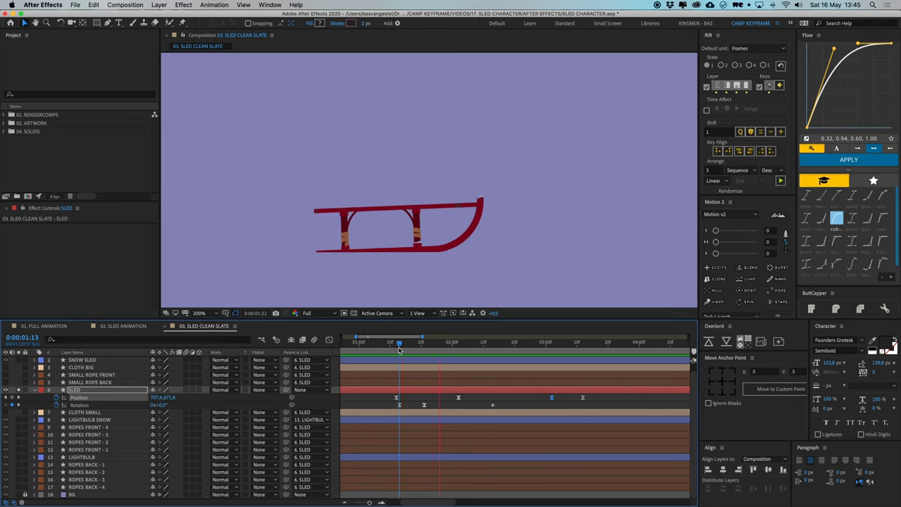
pyautogui.press('space')
pyautogui.press('F2')
pyautogui.click(396, 347)
pyautogui.press('space')
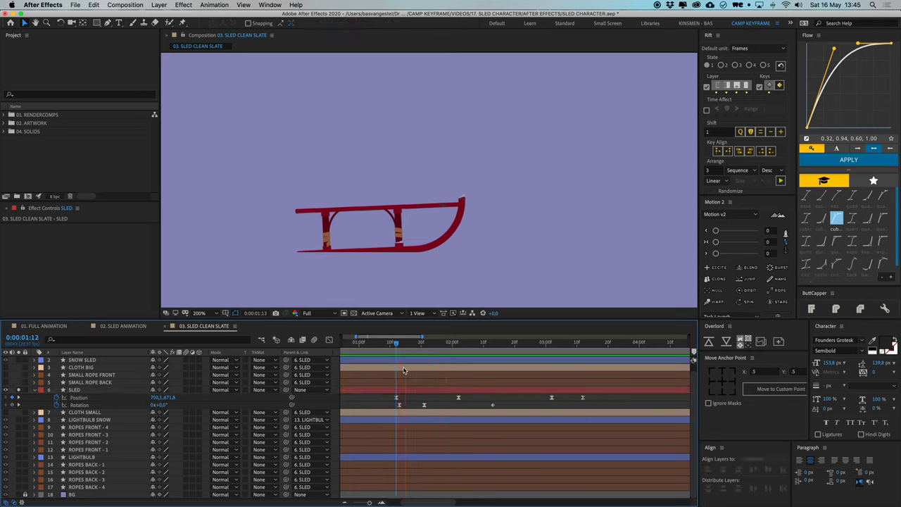
pyautogui.click(399, 348)
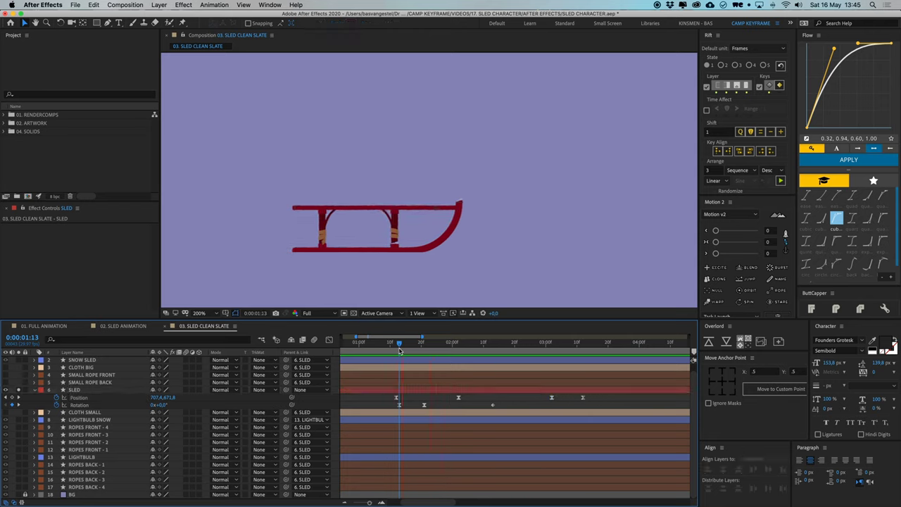
pyautogui.press('space')
# Add a loopOut() expression to the SLED layer's Position
pyautogui.click(397, 348)
pyautogui.keyDown('alt'); pyautogui.click(57, 397); pyautogui.keyUp('alt')
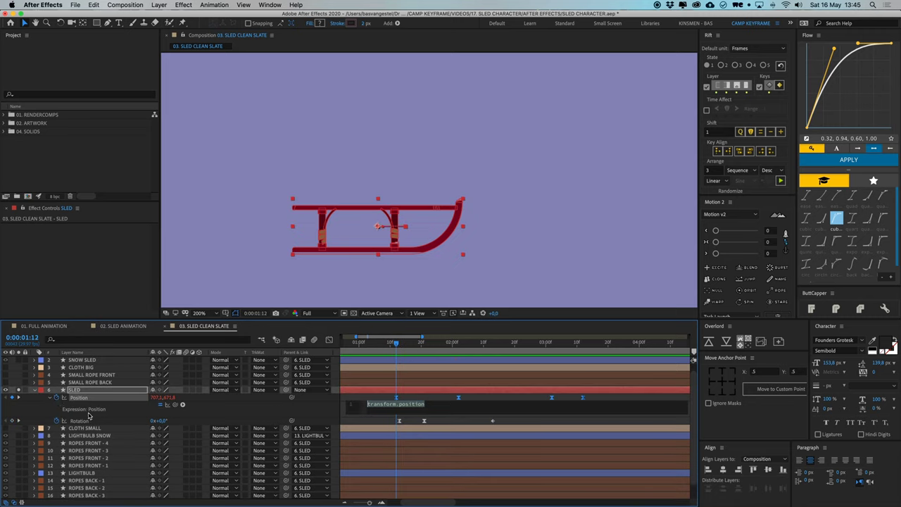
pyautogui.write('loopO')
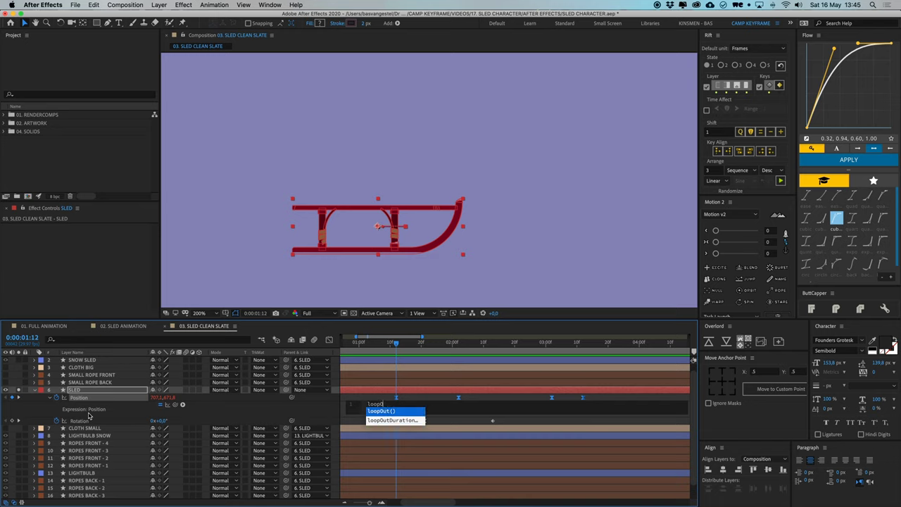
pyautogui.write('ut')
pyautogui.press('Return')
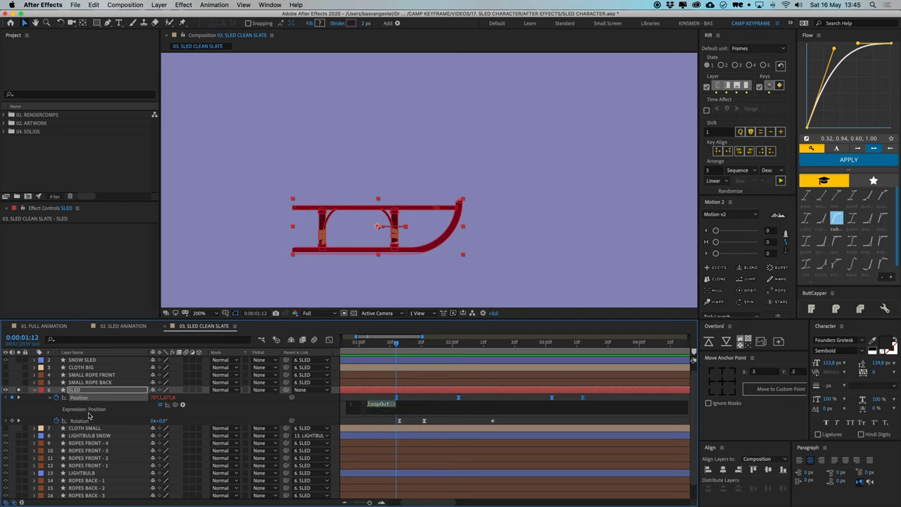
pyautogui.click(137, 416)
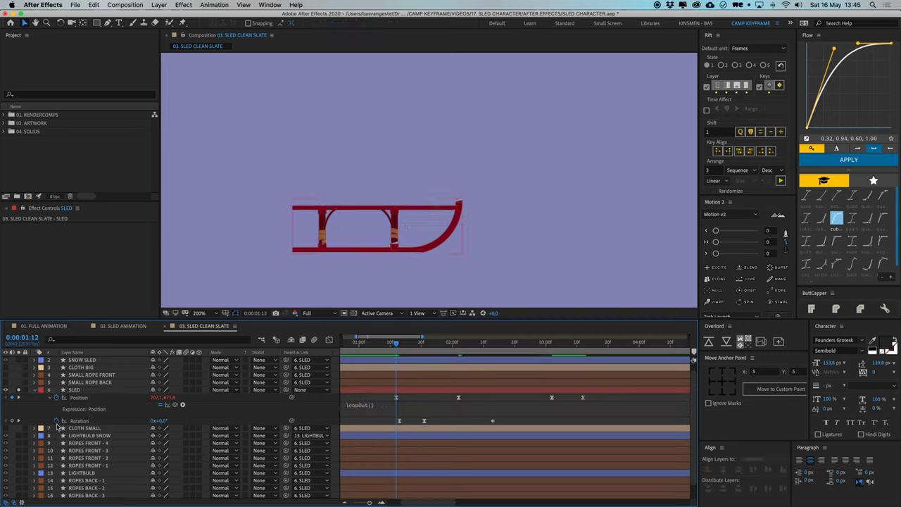
# Add a loopOut() expression to the SLED layer's Rotation
pyautogui.keyDown('alt'); pyautogui.click(56, 420); pyautogui.keyUp('alt')
pyautogui.write('loopOut()')
pyautogui.click(492, 401)
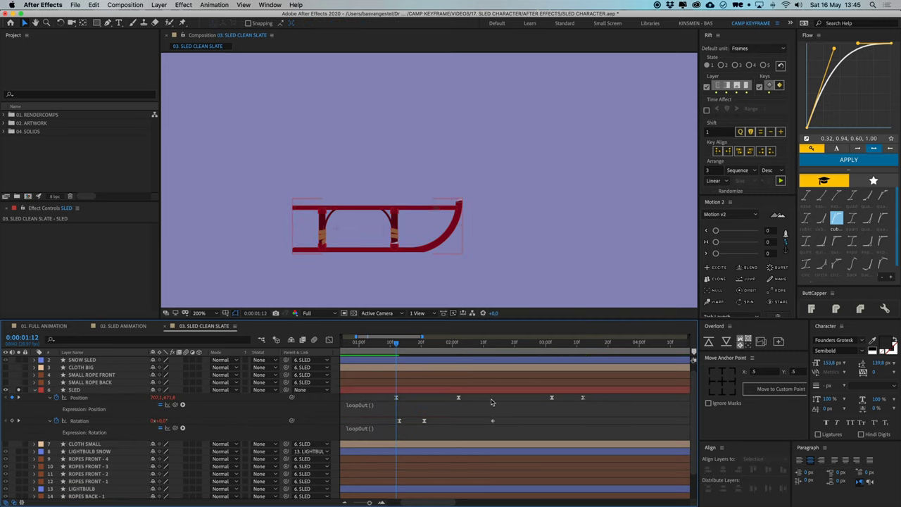
# Copy the third Rotation keyframe to 0:00:03:12, in line with the last Position keyframe
pyautogui.hscroll(-2, 513, 426)
pyautogui.click(526, 422)
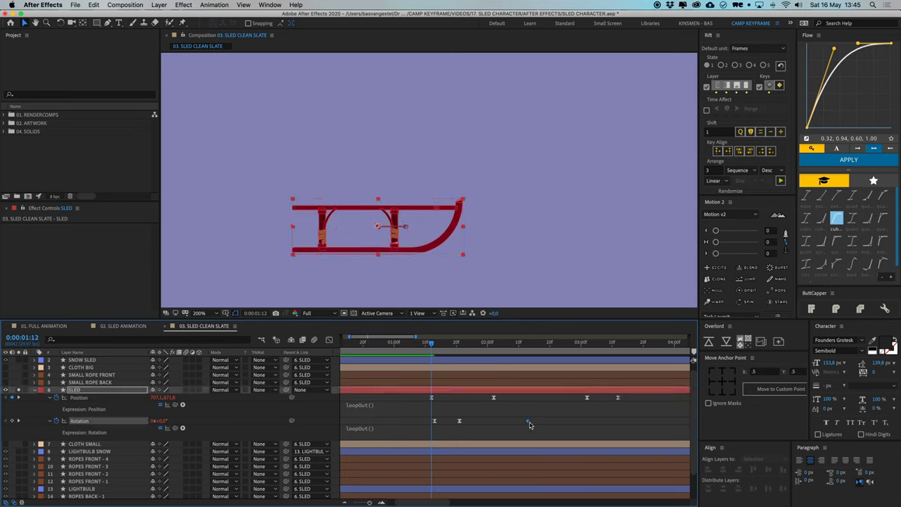
pyautogui.click(618, 345)
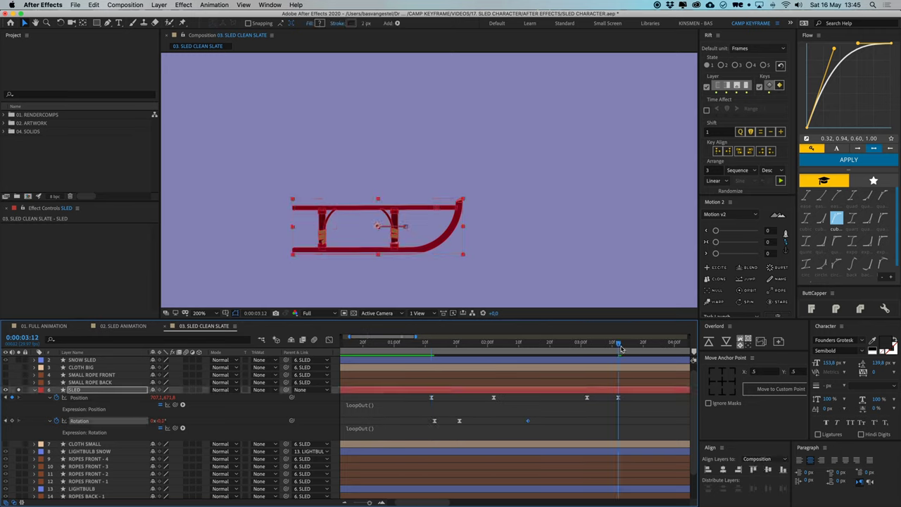
pyautogui.click(446, 402)
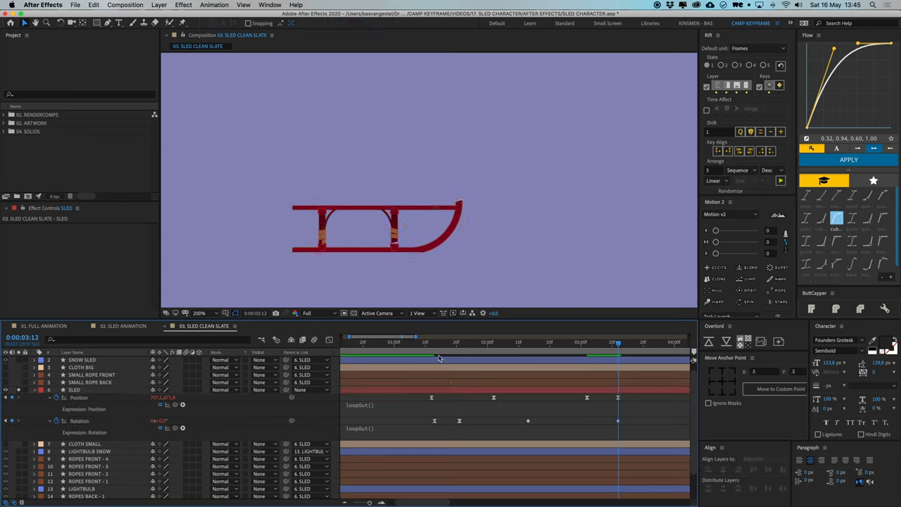
# Preview the looping slide and tilt from 0:00:01:12 and view the composition's full duration
pyautogui.click(432, 343)
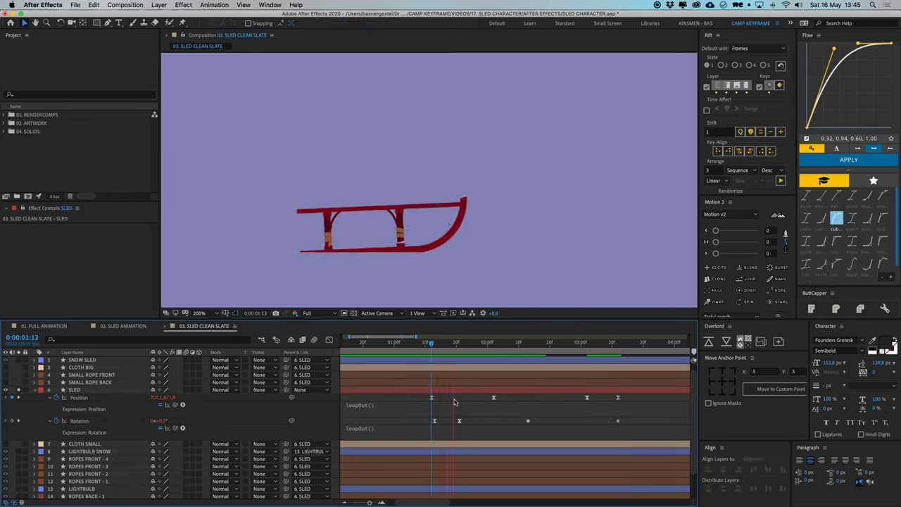
pyautogui.click(435, 344)
pyautogui.scroll(-5, 444, 382)
pyautogui.hscroll(-3, 444, 382)
pyautogui.click(378, 347)
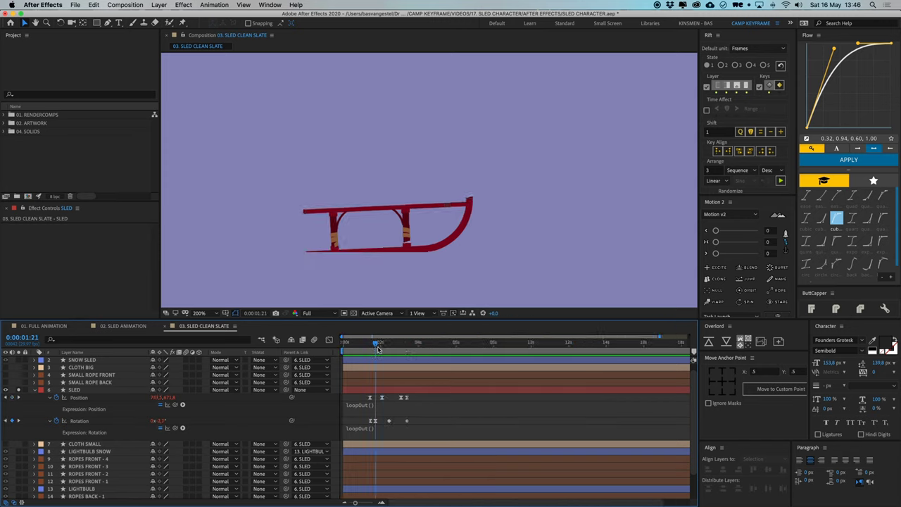
# Collapse the SLED layer's properties and turn off solo for the SLED and SNOW FLOOR layers
pyautogui.click(382, 391)
pyautogui.press('u')
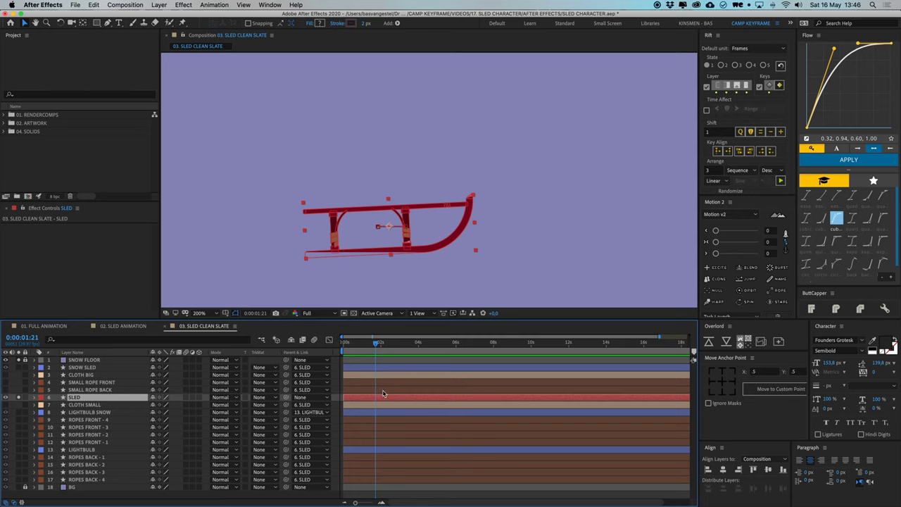
pyautogui.click(19, 397)
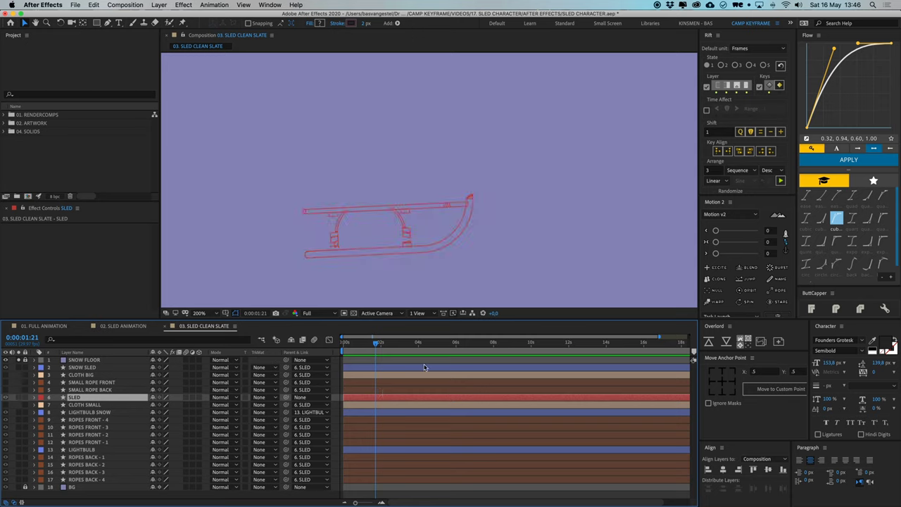
pyautogui.click(22, 360)
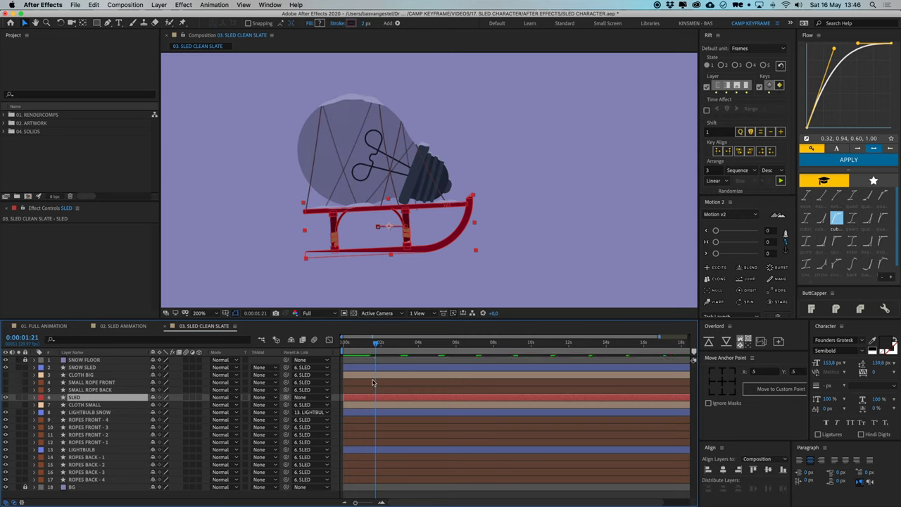
# Show the SLED layer's keyframes and preview its looping motion from about 0:00:01:12
pyautogui.press('u')
pyautogui.press('j')
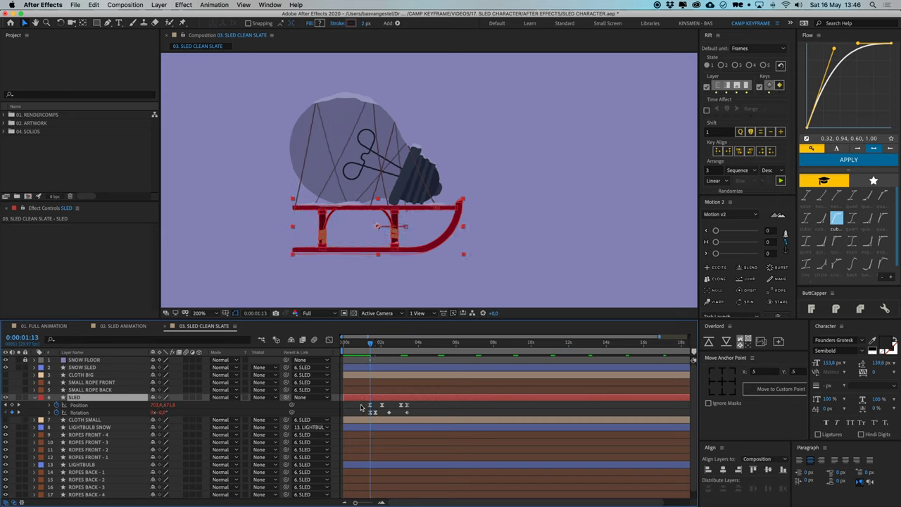
pyautogui.click(358, 408)
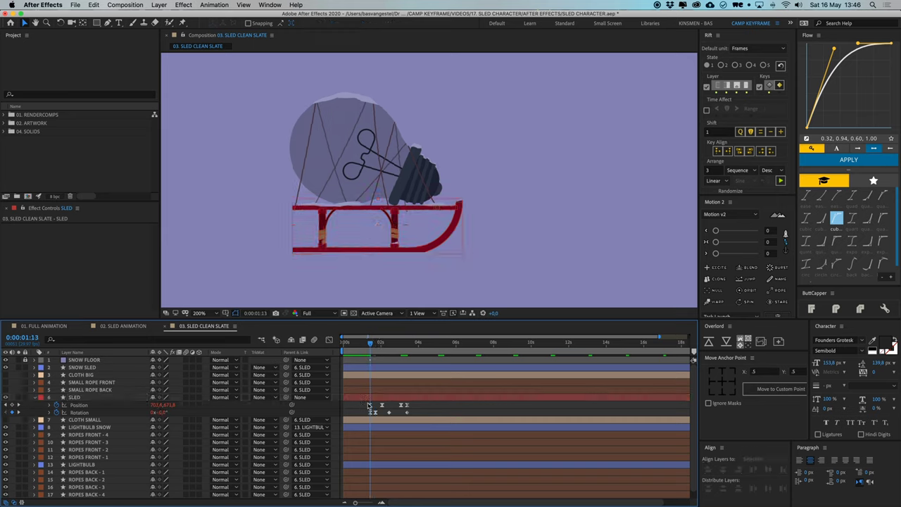
pyautogui.press('space')
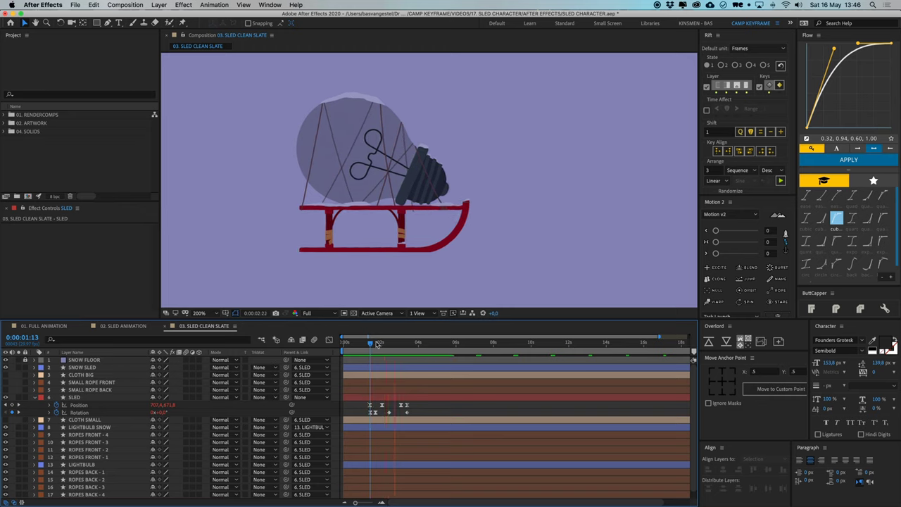
pyautogui.click(368, 346)
pyautogui.press('space')
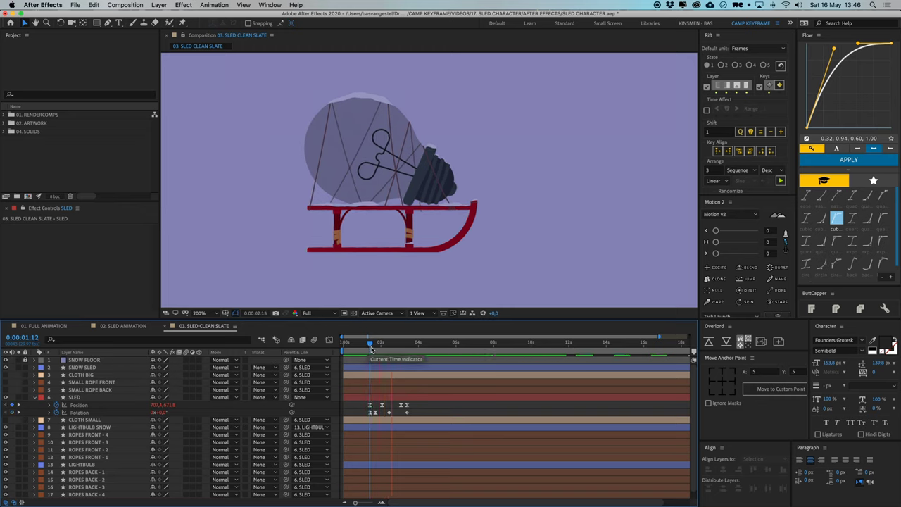
pyautogui.click(372, 347)
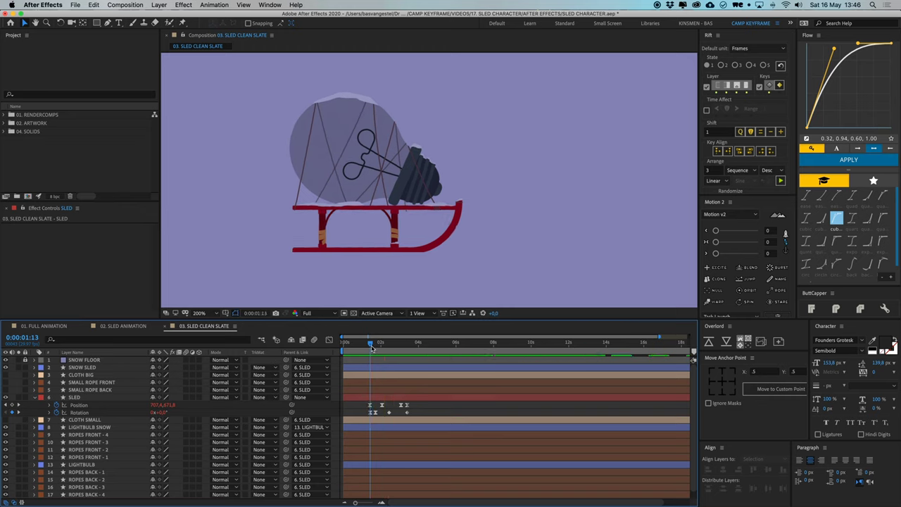
pyautogui.press('space')
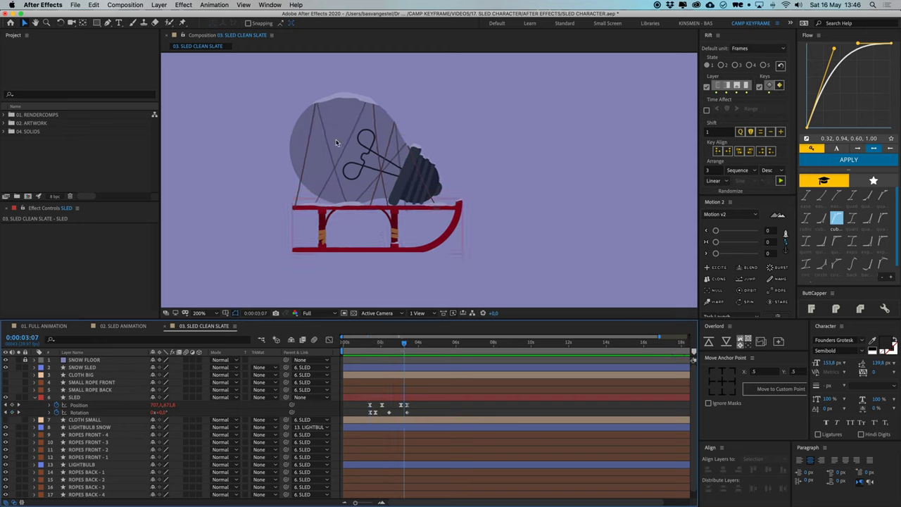
# Move the LIGHTBULB layer's anchor point to the underside of the bulb, where the glass rests on the sled
pyautogui.click(97, 466)
pyautogui.press('.')
pyautogui.moveTo(200, 173); pyautogui.dragTo(309, 220)
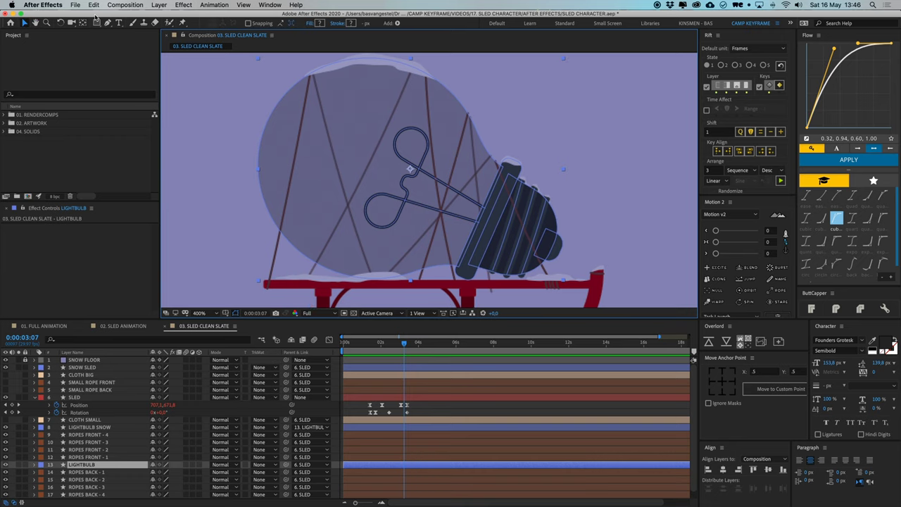
pyautogui.moveTo(469, 208); pyautogui.dragTo(472, 195)
pyautogui.press('y')
pyautogui.moveTo(412, 155); pyautogui.dragTo(371, 262)
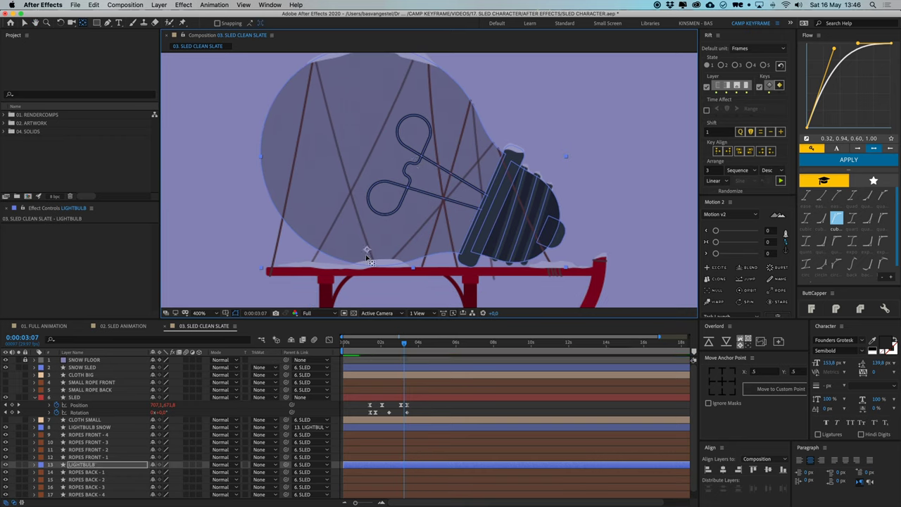
# Try rotating the lightbulb slightly upward around its anchor point
pyautogui.press('w')
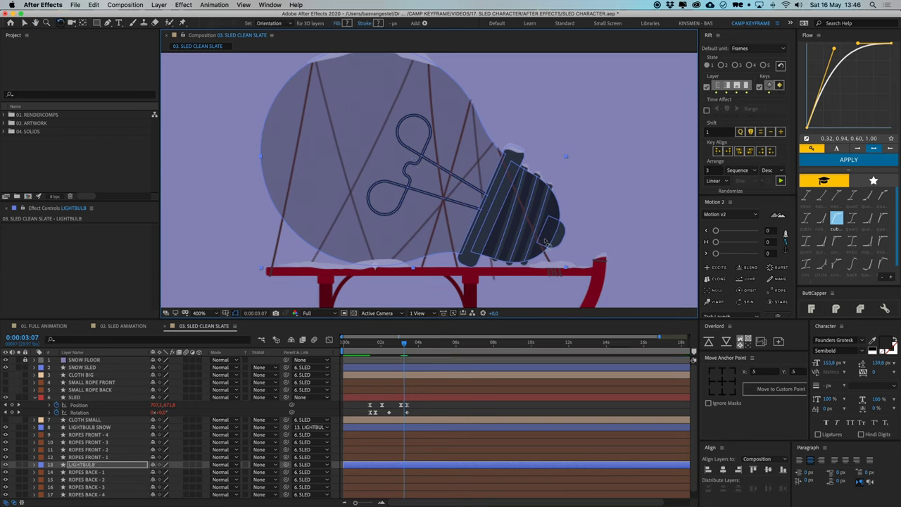
pyautogui.moveTo(533, 244); pyautogui.dragTo(533, 232)
pyautogui.press(',')
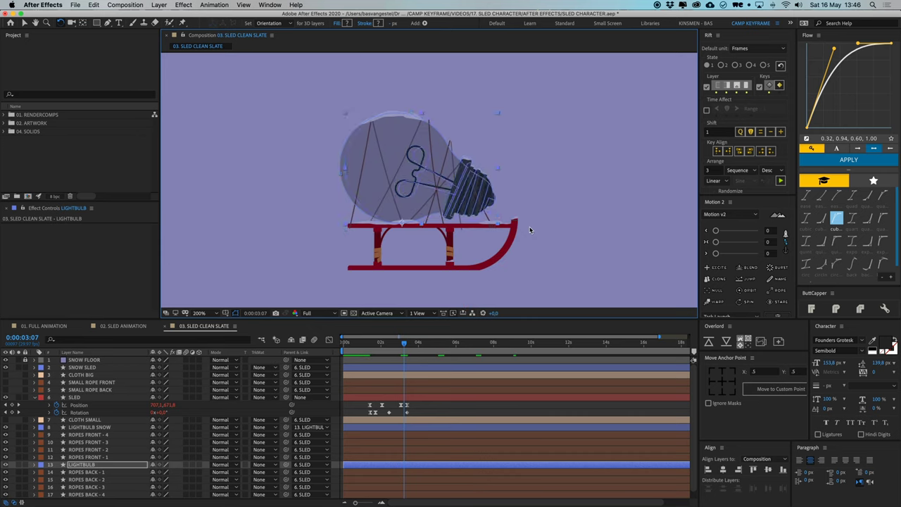
# Add a Rotation keyframe to the LIGHTBULB layer at 0:00:01:12, the start of the sled's slide
pyautogui.moveTo(375, 343); pyautogui.dragTo(370, 345)
pyautogui.hotkey('alt', 'shift', 'r')
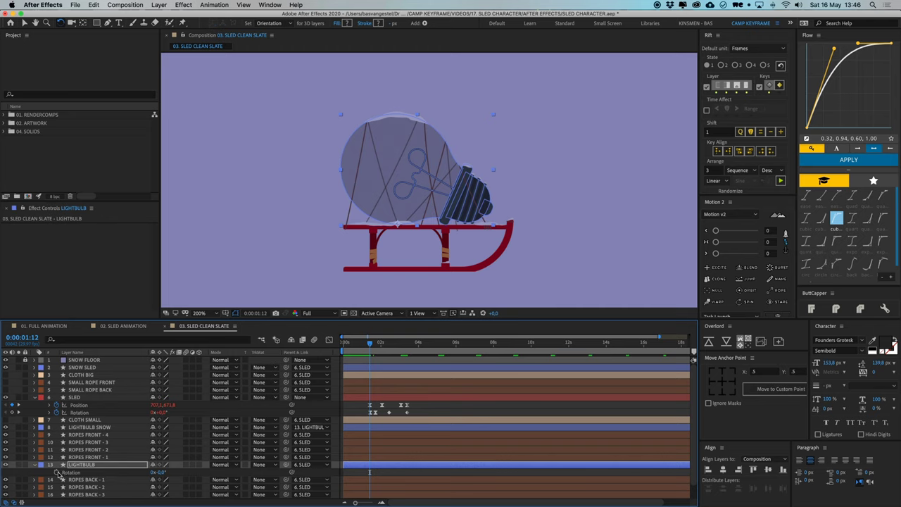
pyautogui.click(381, 502)
pyautogui.click(381, 502)
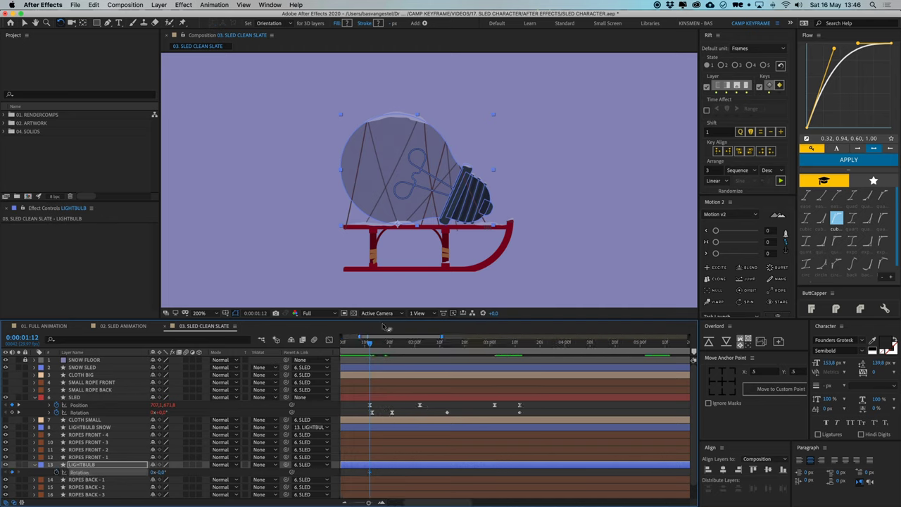
# At 0:00:01:22, rotate the lightbulb to -6,2° so its screw cap lifts off the sled
pyautogui.moveTo(374, 344); pyautogui.dragTo(394, 344)
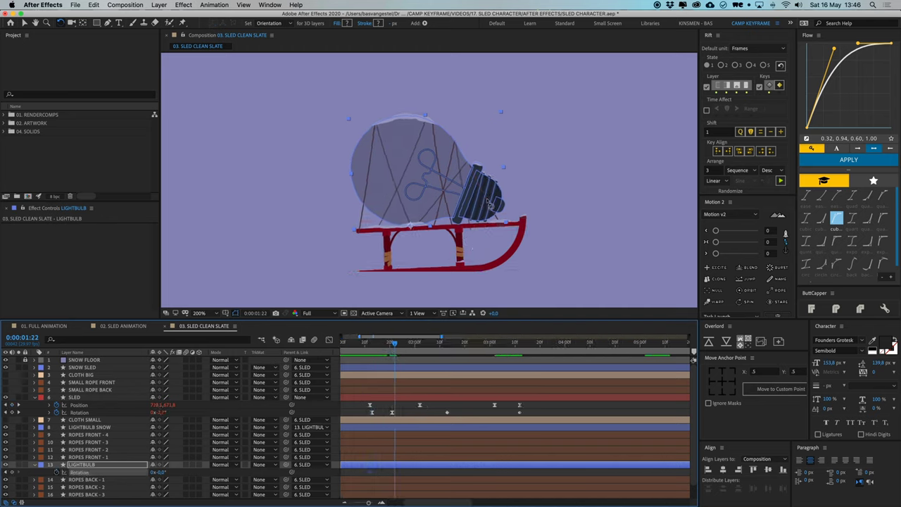
pyautogui.moveTo(486, 203); pyautogui.dragTo(484, 194)
pyautogui.press('.')
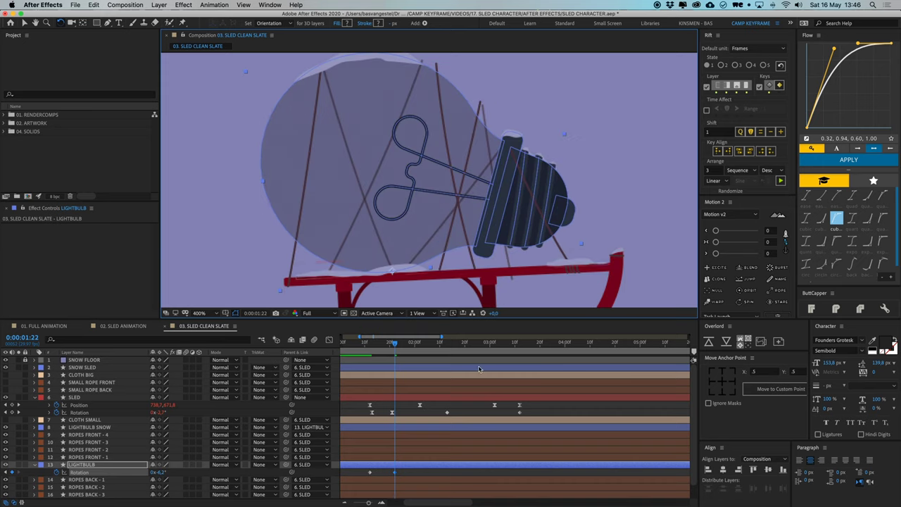
pyautogui.press(',')
pyautogui.press(',')
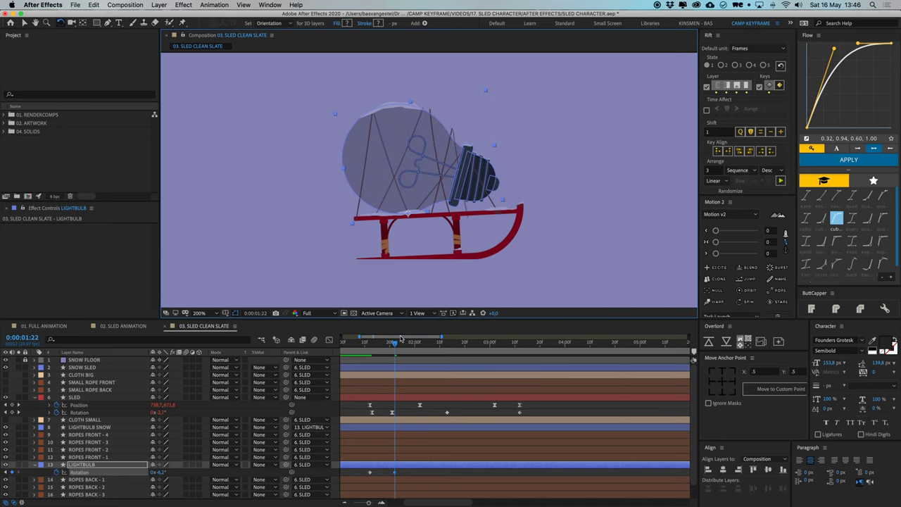
# Apply Easy Ease to both of the LIGHTBULB layer's Rotation keyframes
pyautogui.moveTo(400, 341); pyautogui.dragTo(375, 352)
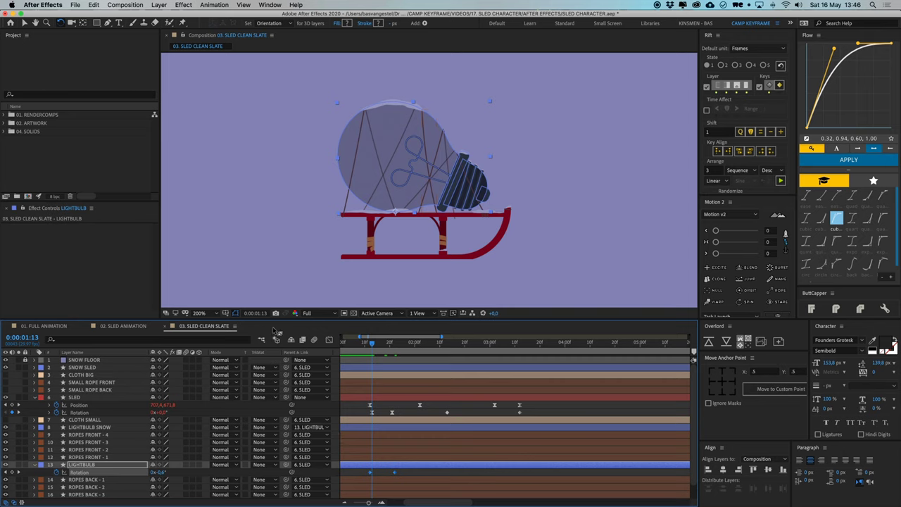
pyautogui.rightClick(371, 476)
pyautogui.moveTo(422, 489)
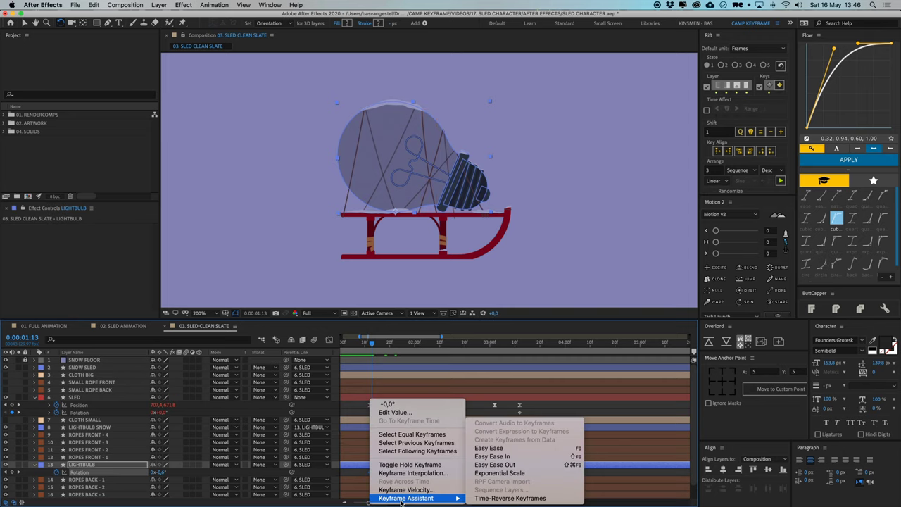
pyautogui.click(493, 448)
# Reshape the lightbulb's rotation speed curve into an early sharp peak with a longer ease-out and preview it
pyautogui.click(328, 340)
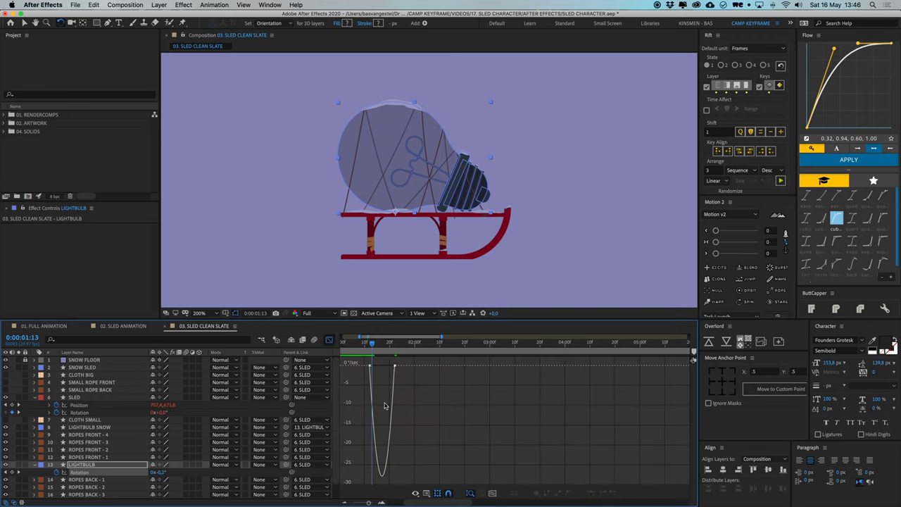
pyautogui.moveTo(388, 366)
pyautogui.mouseDown()
pyautogui.moveTo(377, 363)
pyautogui.moveTo(387, 369)
pyautogui.mouseUp()
pyautogui.press('space')
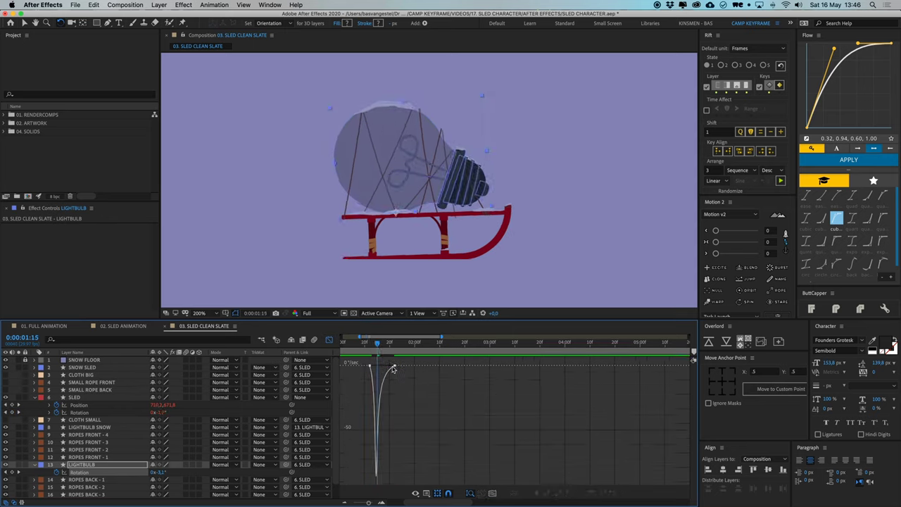
pyautogui.click(393, 366)
pyautogui.press('space')
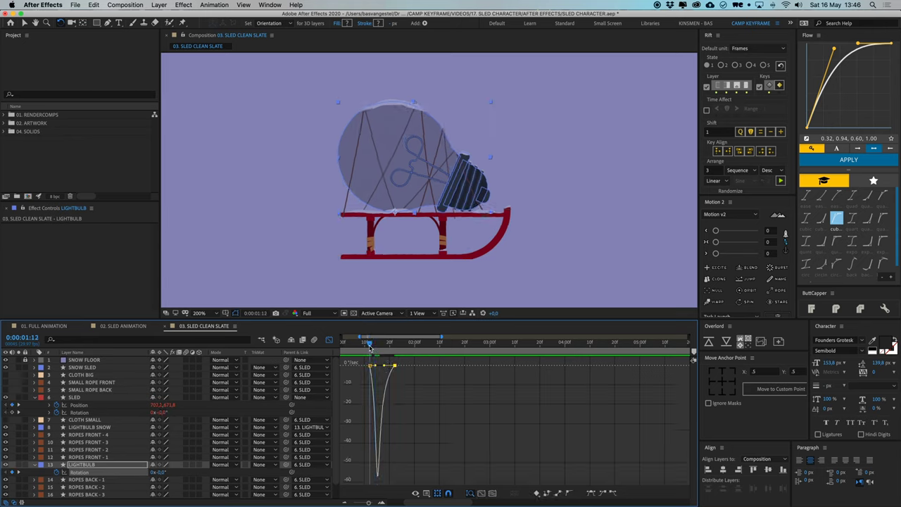
pyautogui.click(329, 340)
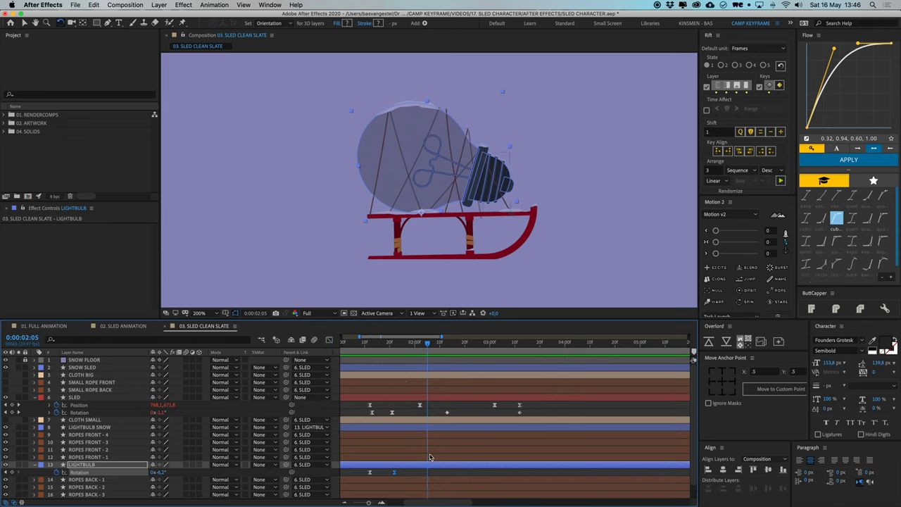
# Copy the LIGHTBULB layer's first Rotation keyframe to 0:00:02:05 and scrub through the lift and fall
pyautogui.click(370, 472)
pyautogui.press('super+v')
pyautogui.click(440, 475)
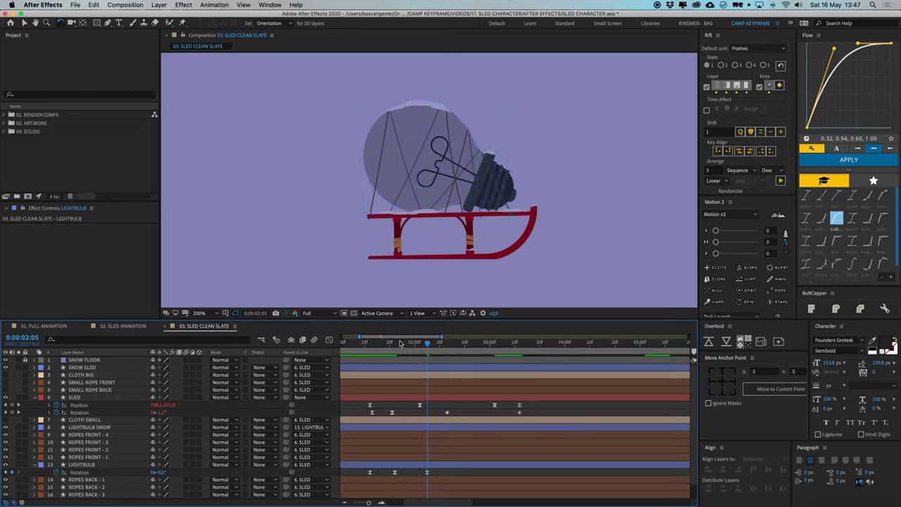
pyautogui.moveTo(394, 344); pyautogui.dragTo(430, 349)
pyautogui.press('pageup')
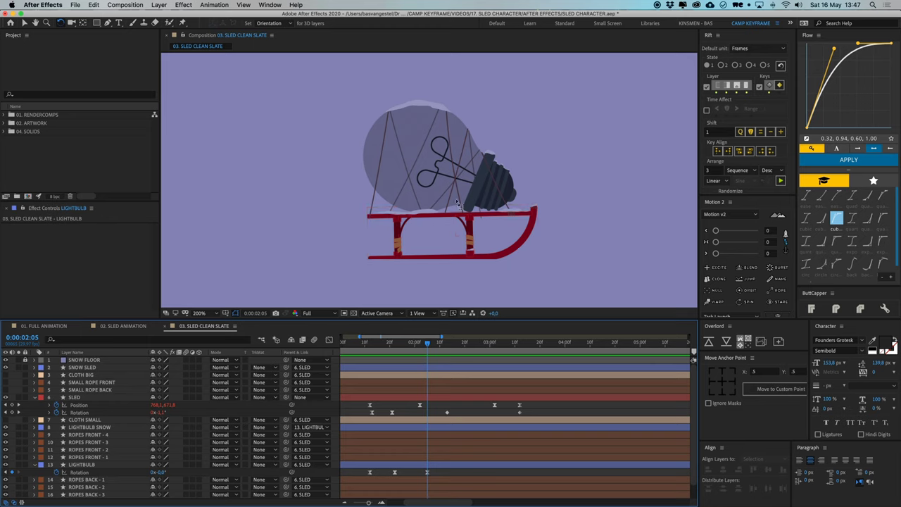
# Add a null object directly above the LIGHTBULB layer
pyautogui.click(491, 203)
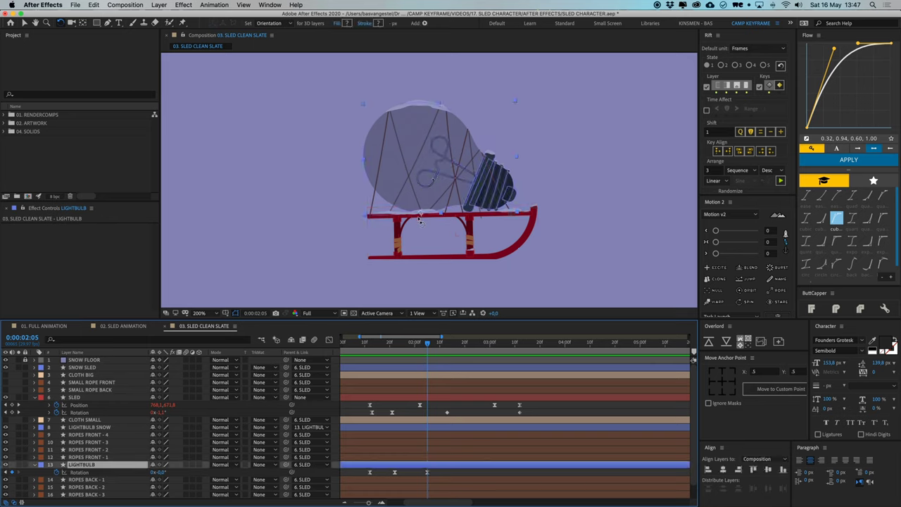
pyautogui.moveTo(456, 208); pyautogui.dragTo(441, 207)
pyautogui.click(447, 476)
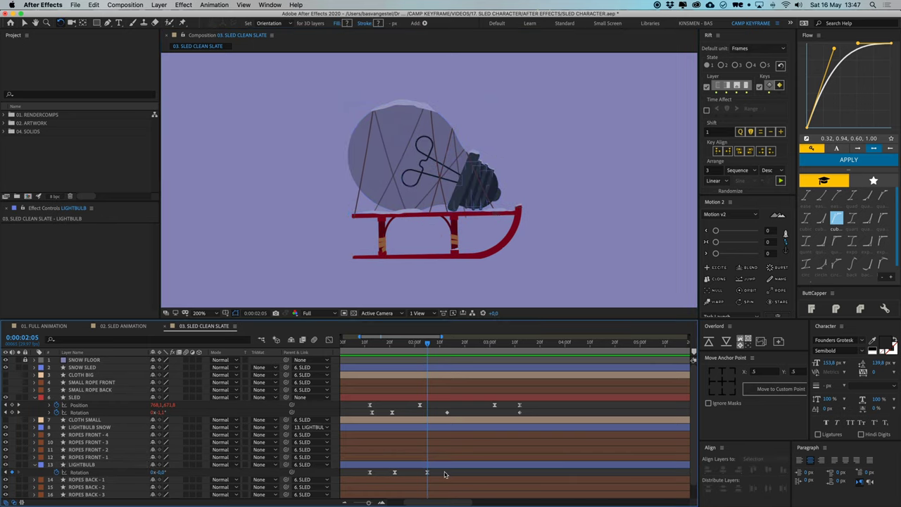
pyautogui.click(444, 466)
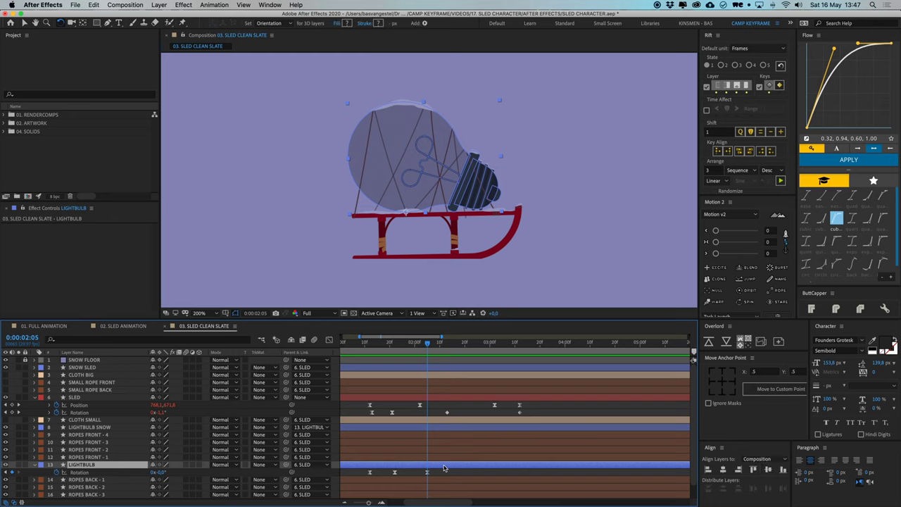
pyautogui.hotkey('ctrl', 'alt', 'shift', 'y')
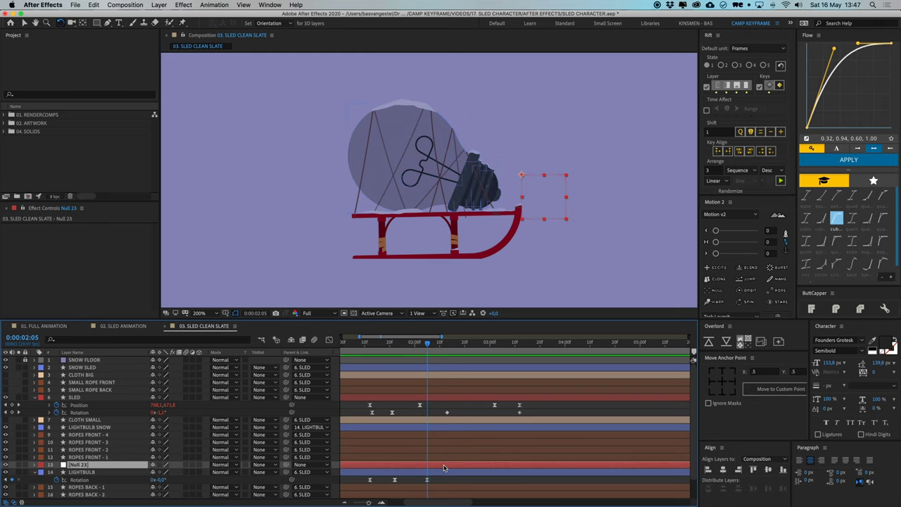
# Rename the new null LIGHTBULB BOUNCE and change its label colour to grey
pyautogui.press('Return')
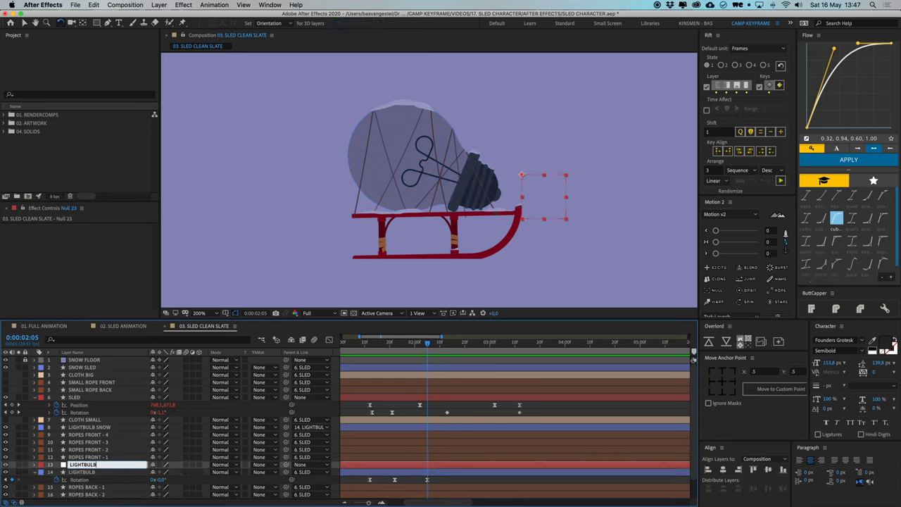
pyautogui.write('LIGHTBULB BOUNCE')
pyautogui.press('Return')
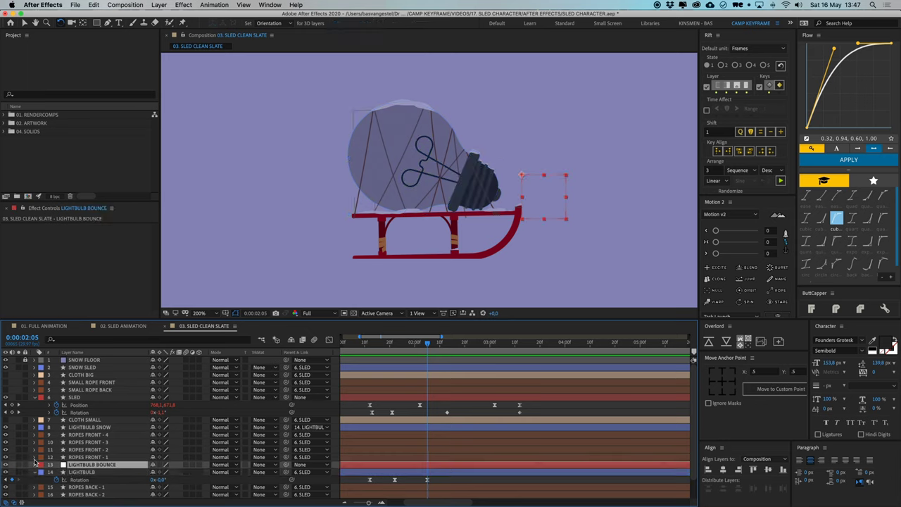
pyautogui.click(40, 464)
pyautogui.click(67, 359)
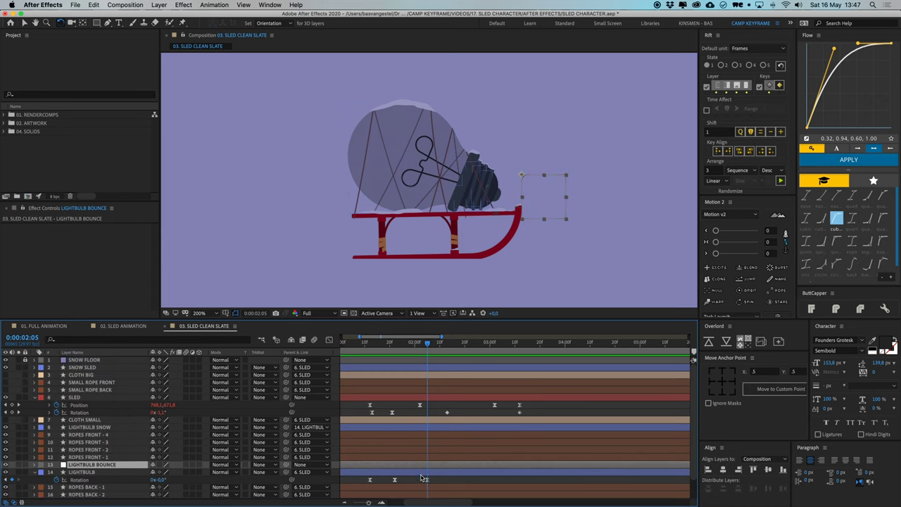
# Move the LIGHTBULB BOUNCE null to the lower corner of the bulb's screw cap, where it touches the sled
pyautogui.press('v')
pyautogui.scroll(2, 563, 161)
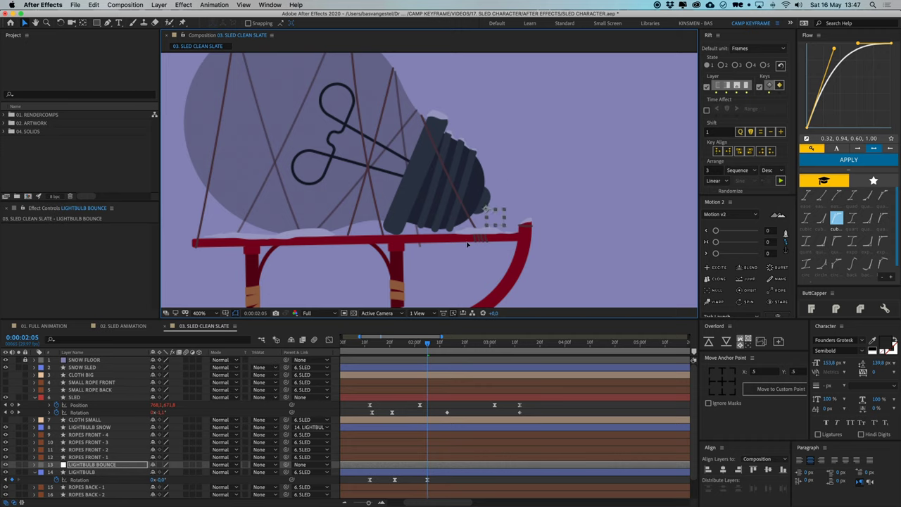
pyautogui.moveTo(466, 245); pyautogui.dragTo(412, 249)
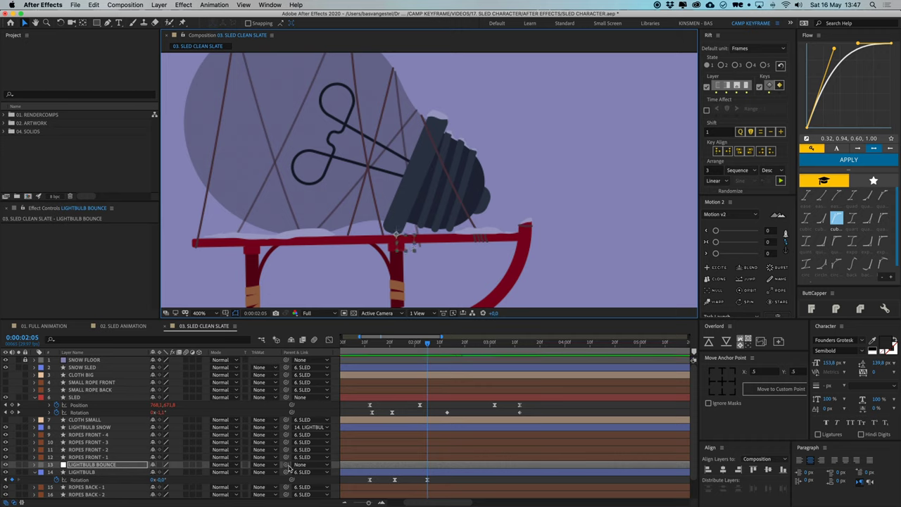
# Parent the LIGHTBULB BOUNCE null to SLED and the LIGHTBULB layer to LIGHTBULB BOUNCE
pyautogui.moveTo(288, 466); pyautogui.dragTo(80, 396)
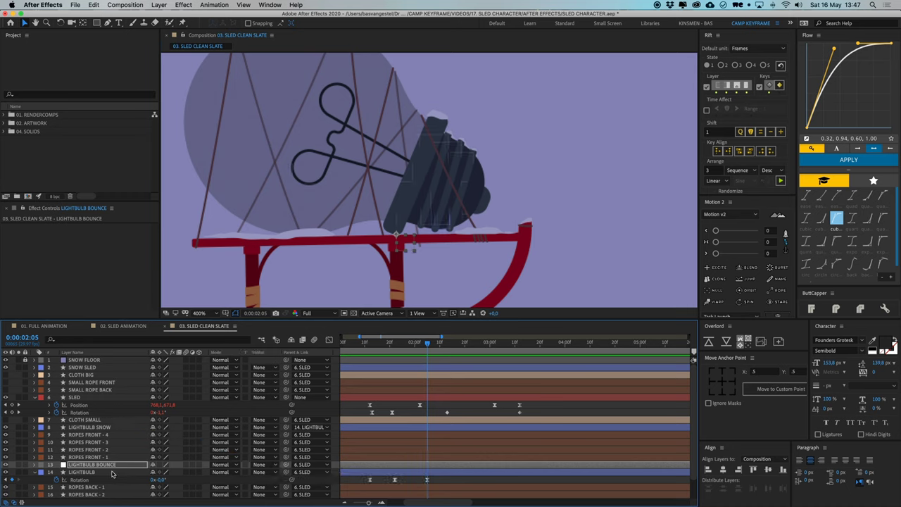
pyautogui.click(88, 472)
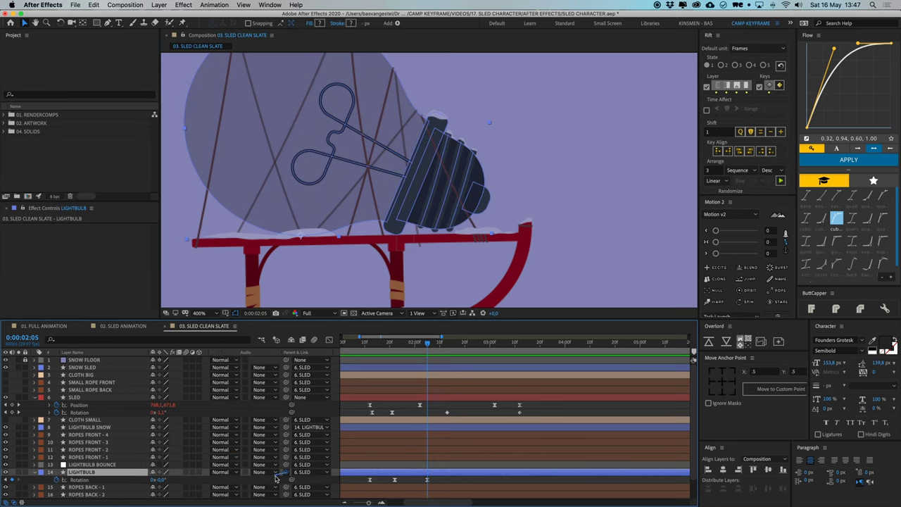
pyautogui.moveTo(276, 477); pyautogui.dragTo(83, 464)
pyautogui.click(83, 465)
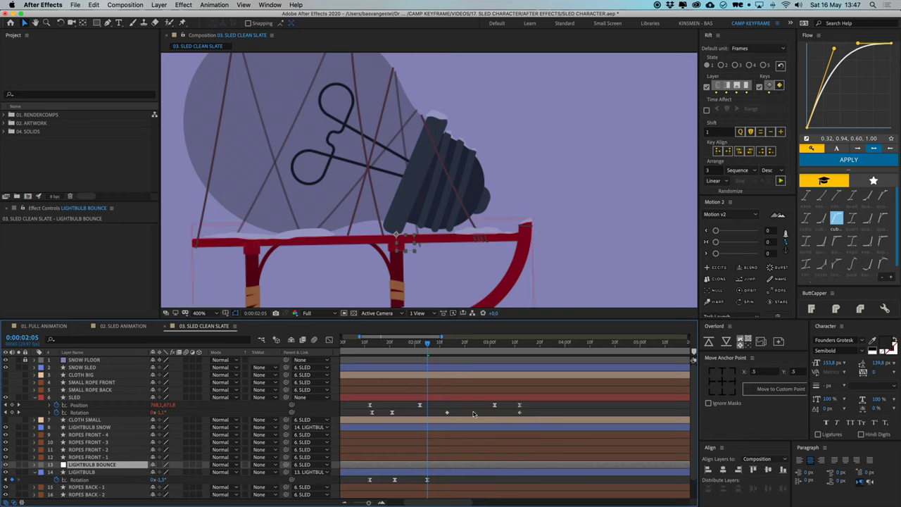
# Keyframe the LIGHTBULB BOUNCE rotation at 2:05, and rotate the null to about 5.6° at 2:13
pyautogui.press('r')
pyautogui.click(69, 473)
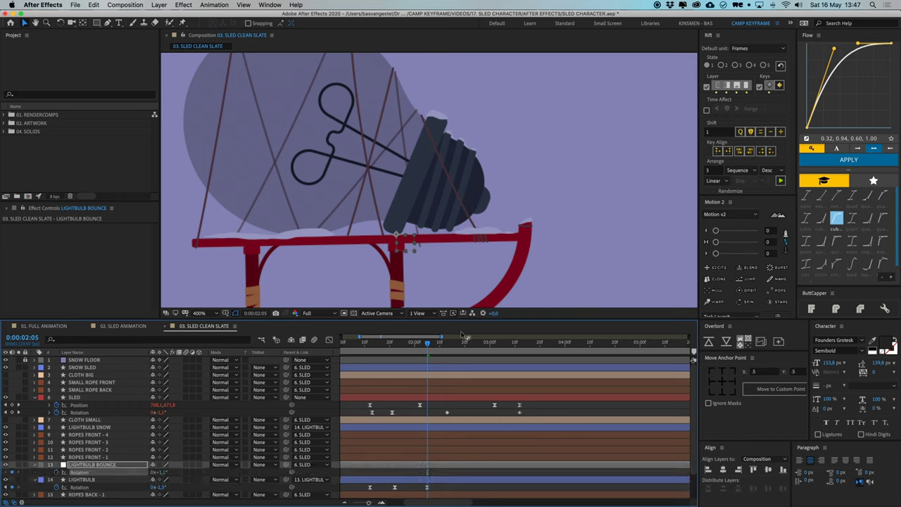
pyautogui.moveTo(434, 344); pyautogui.dragTo(446, 343)
pyautogui.press('w')
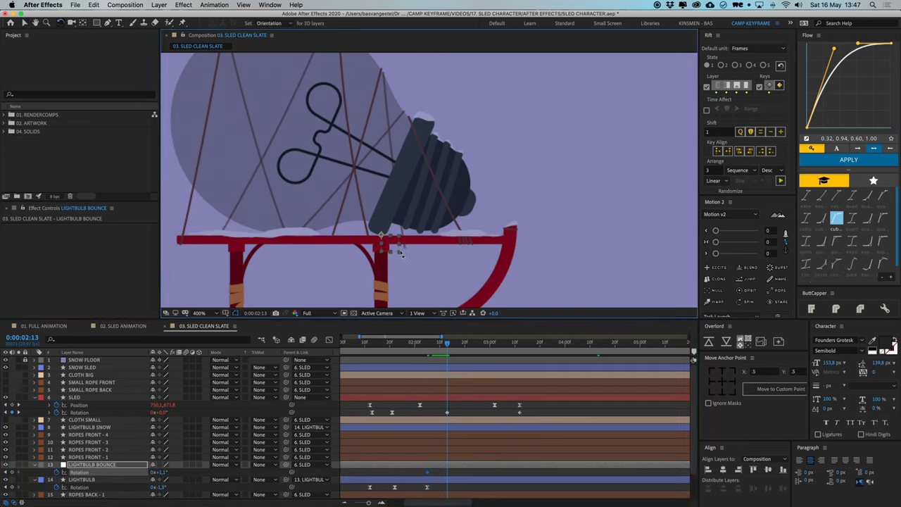
pyautogui.moveTo(398, 253); pyautogui.dragTo(395, 247)
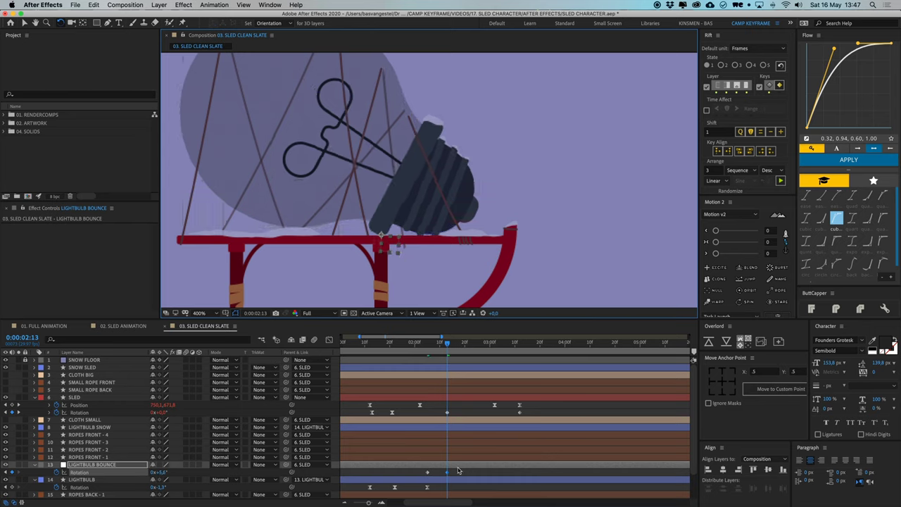
# Copy the null's first rotation keyframe to 2:22 and apply Easy Ease to all three rotation keyframes
pyautogui.click(469, 344)
pyautogui.press('super+v')
pyautogui.click(425, 475)
pyautogui.rightClick(472, 476)
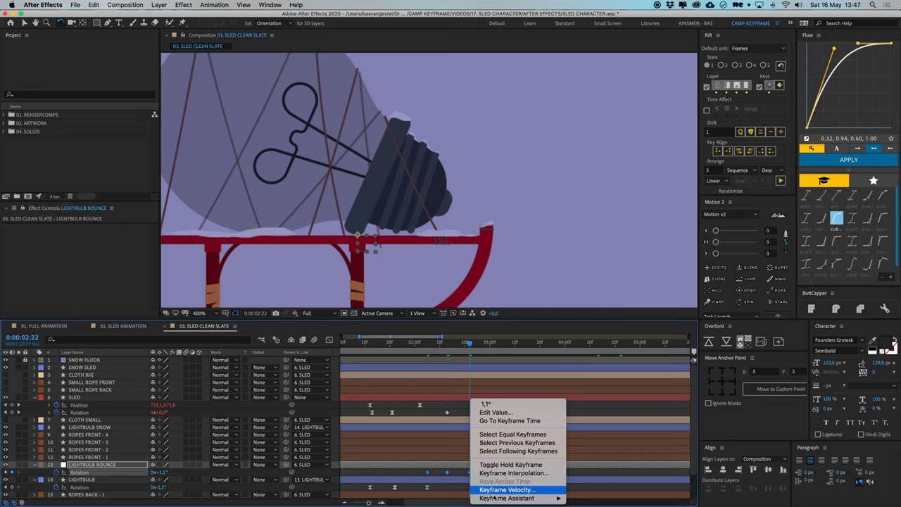
pyautogui.moveTo(535, 496)
pyautogui.click(598, 447)
# Shift the three LIGHTBULB BOUNCE rotation keyframes a few frames earlier and preview the bounce
pyautogui.click(447, 473)
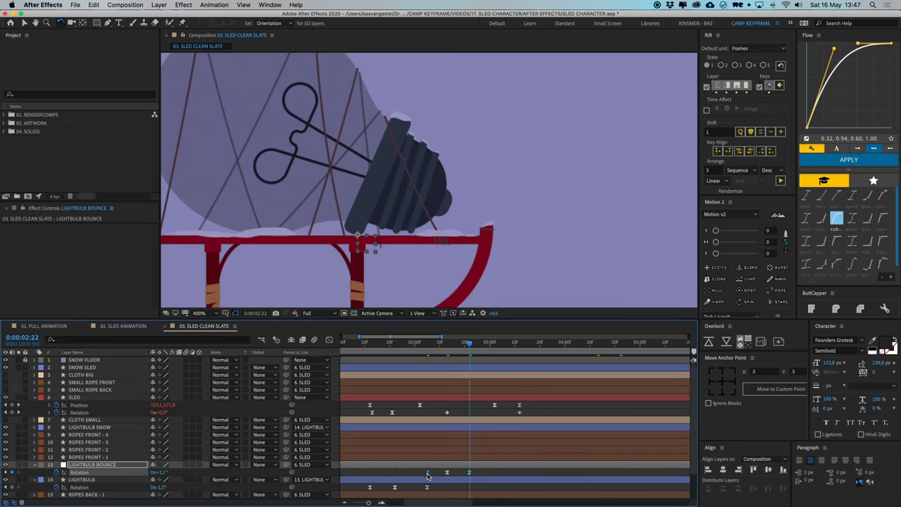
pyautogui.click(436, 477)
pyautogui.moveTo(443, 473); pyautogui.dragTo(464, 473)
pyautogui.click(458, 477)
pyautogui.scroll(-1, 466, 282)
pyautogui.moveTo(466, 345); pyautogui.dragTo(375, 355)
pyautogui.press('space')
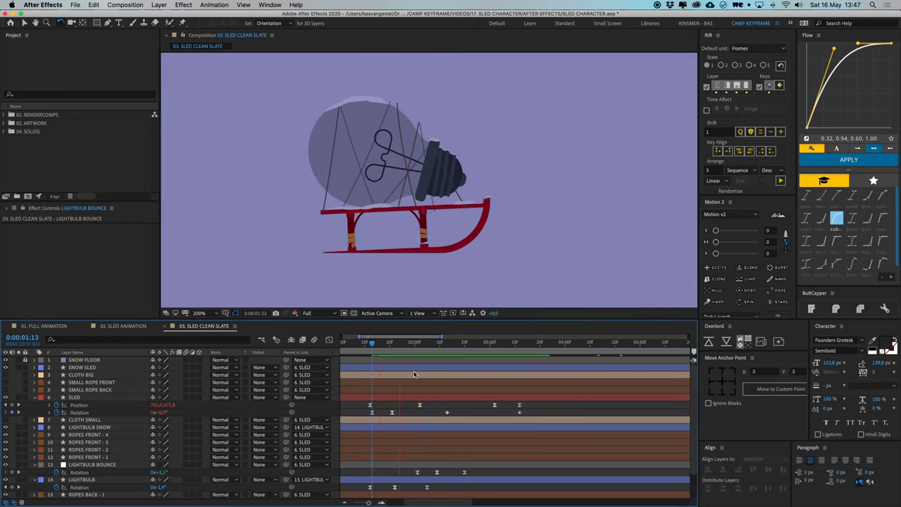
pyautogui.press('space')
# Move the first and second bounce rotation keyframes about two frames earlier each, previewing the timing
pyautogui.moveTo(418, 473); pyautogui.dragTo(413, 472)
pyautogui.click(367, 343)
pyautogui.press('space')
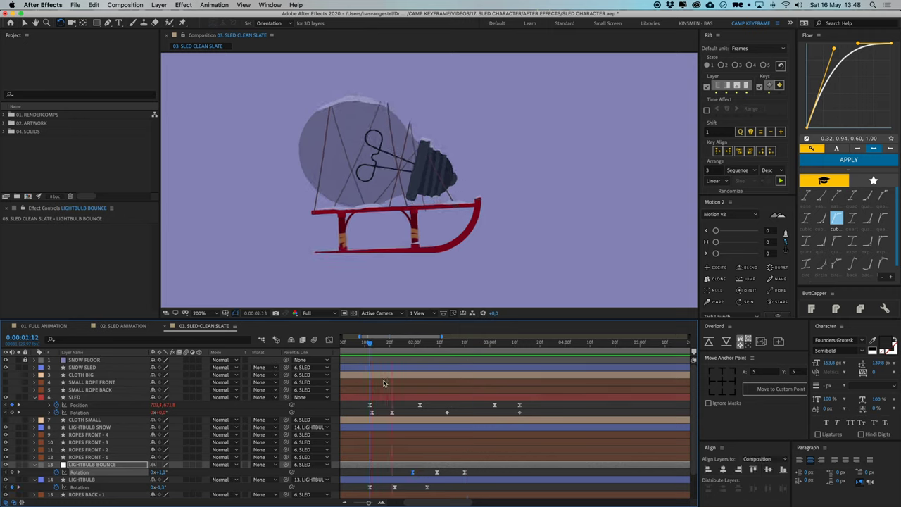
pyautogui.press('space')
pyautogui.moveTo(439, 472); pyautogui.dragTo(432, 471)
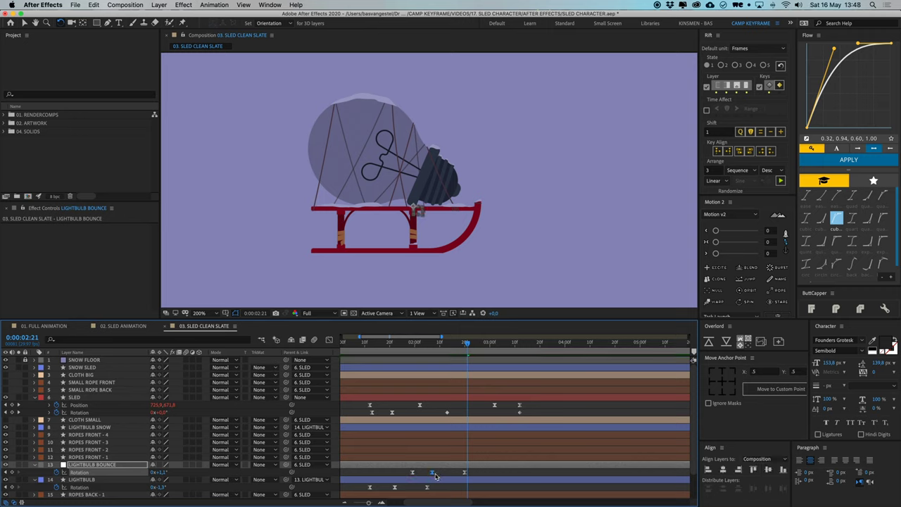
pyautogui.click(370, 348)
pyautogui.press('space')
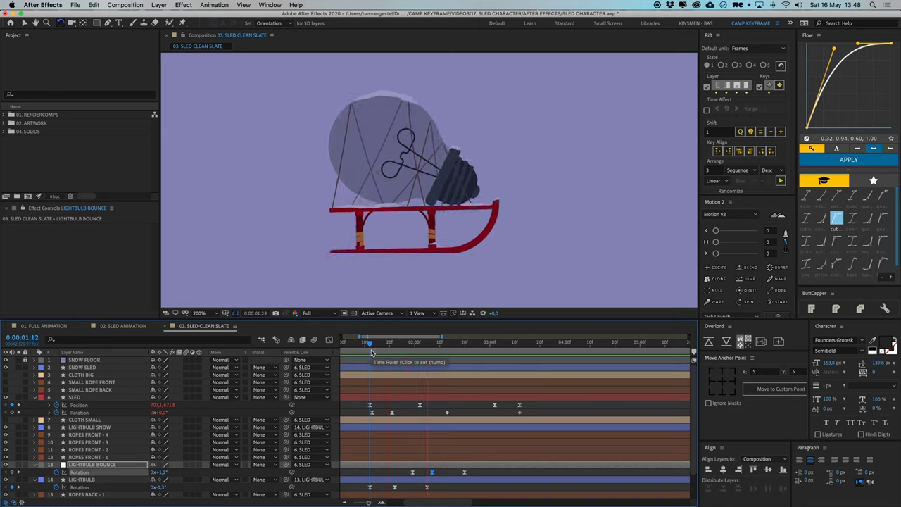
pyautogui.press('space')
# Try moving the last bounce rotation keyframe about four frames earlier and preview the result
pyautogui.moveTo(464, 475); pyautogui.dragTo(454, 475)
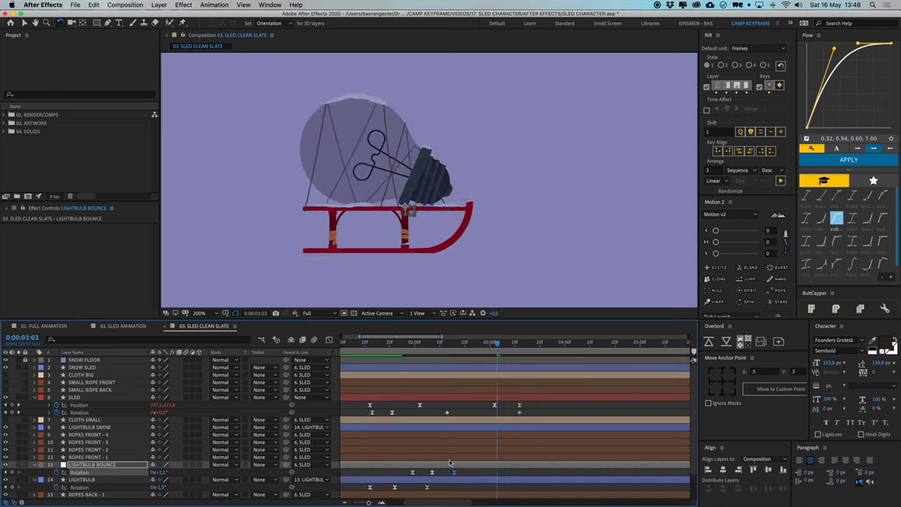
pyautogui.click(369, 349)
pyautogui.press('space')
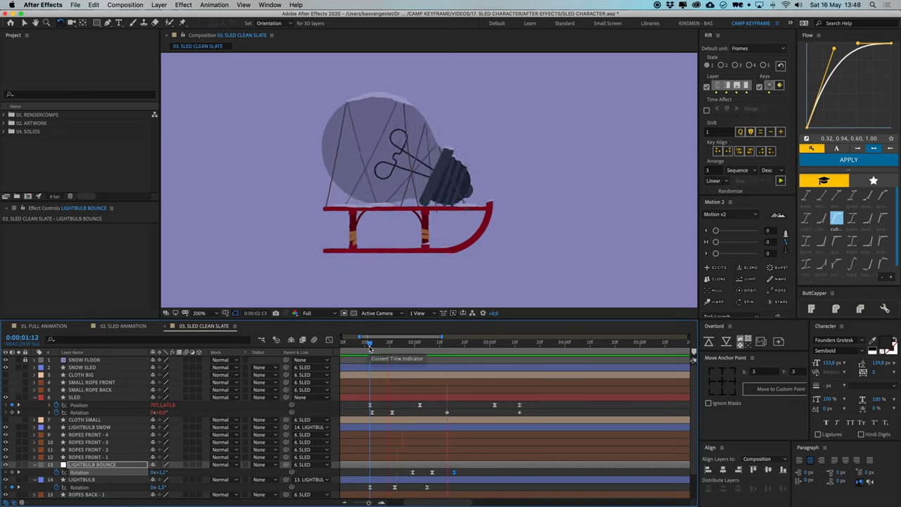
pyautogui.press('space')
pyautogui.click(472, 477)
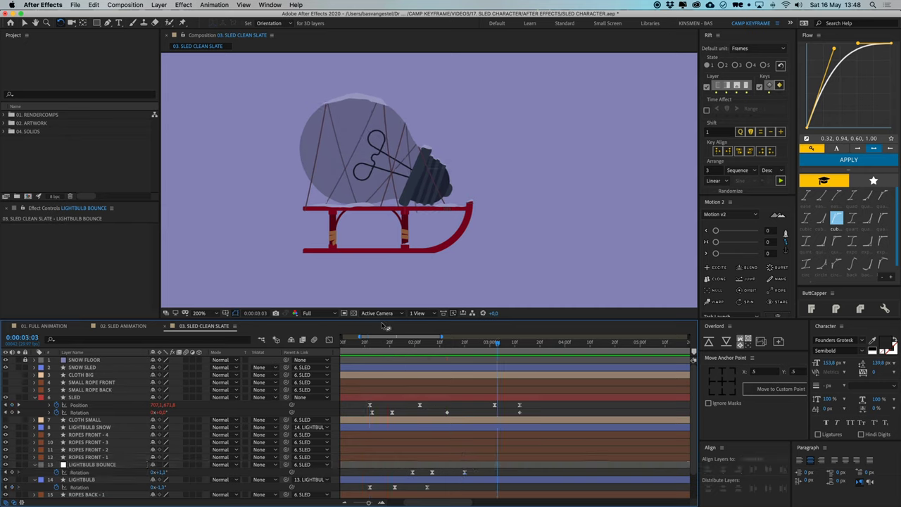
# Copy the last rotation keyframe of LIGHTBULB and of LIGHTBULB BOUNCE to 3:12
pyautogui.click(370, 343)
pyautogui.press('space')
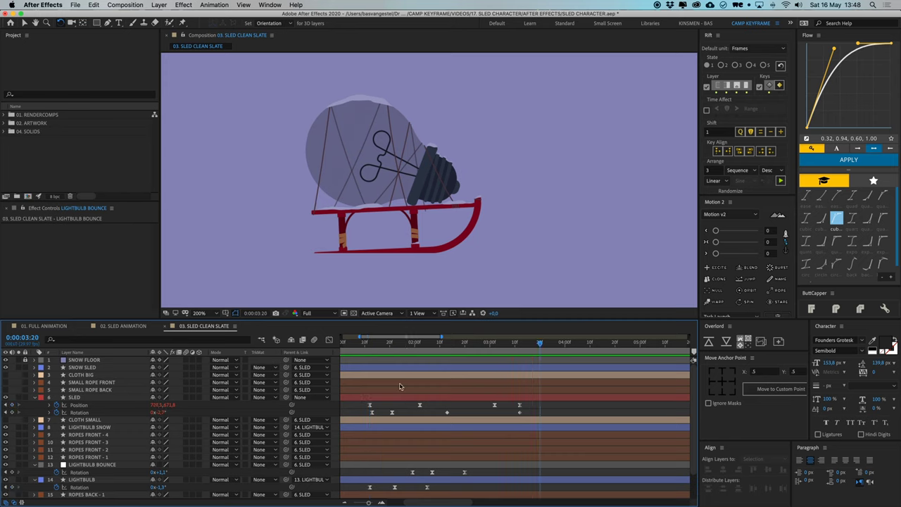
pyautogui.click(398, 345)
pyautogui.moveTo(404, 348); pyautogui.dragTo(425, 353)
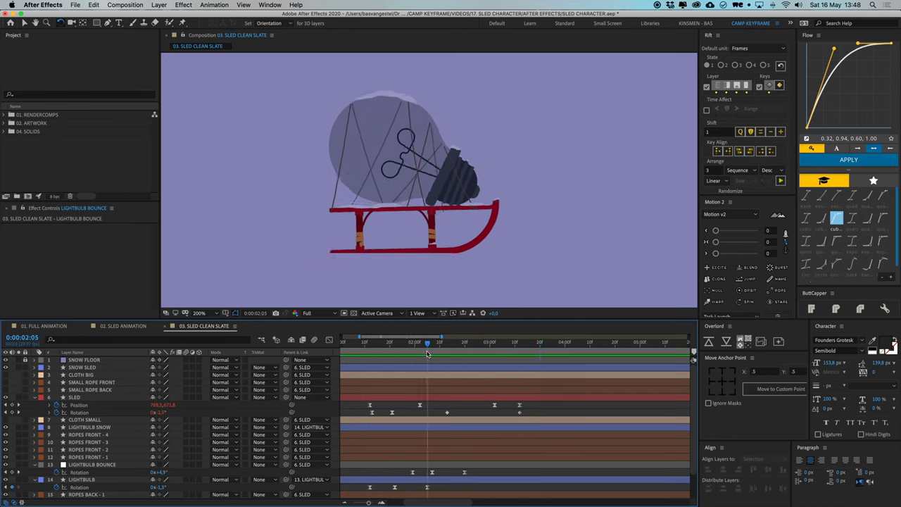
pyautogui.click(428, 487)
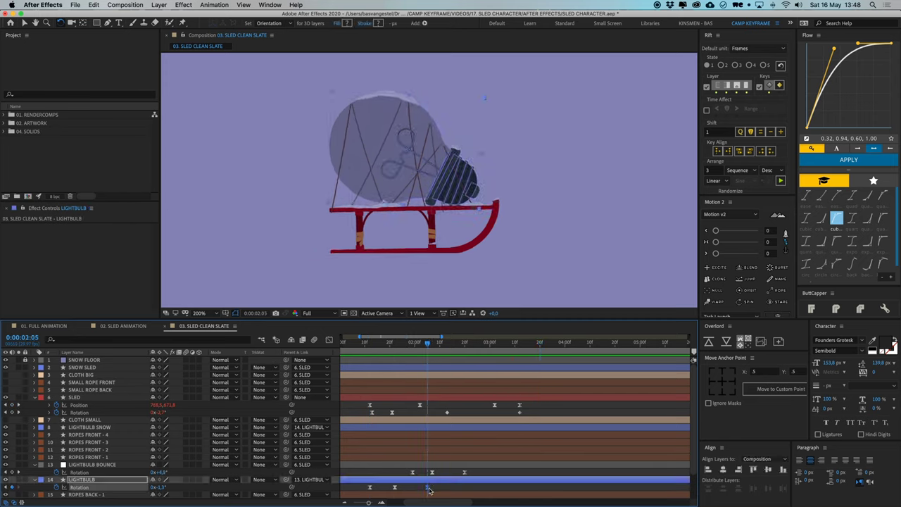
pyautogui.click(520, 345)
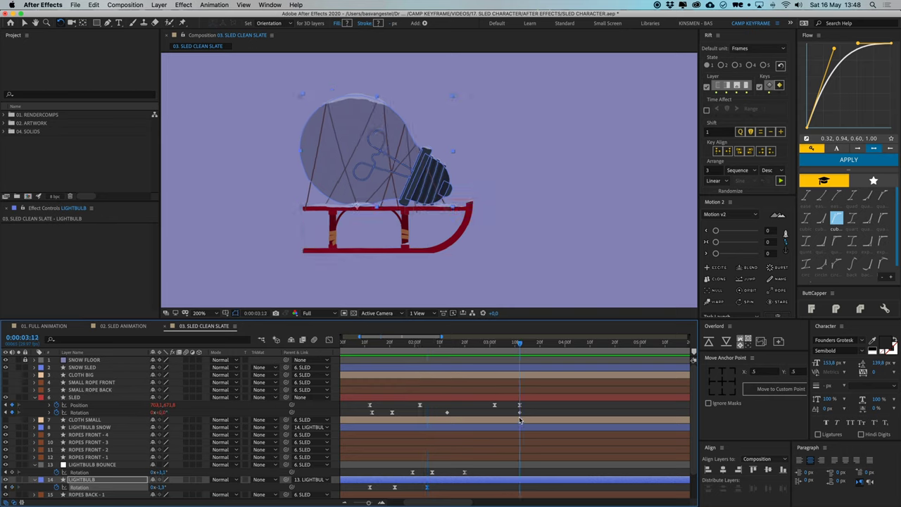
pyautogui.click(463, 471)
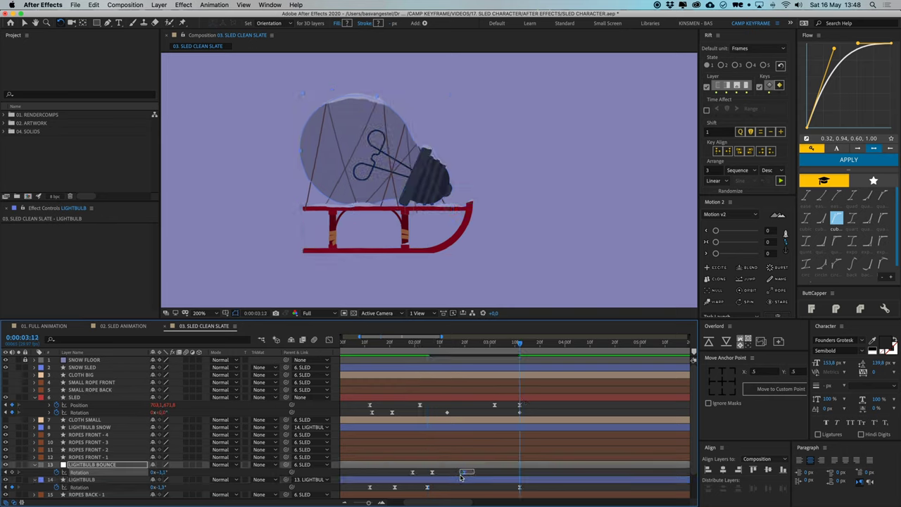
pyautogui.click(539, 411)
# Add a loopOut() expression to the rotation of LIGHTBULB BOUNCE
pyautogui.click(369, 345)
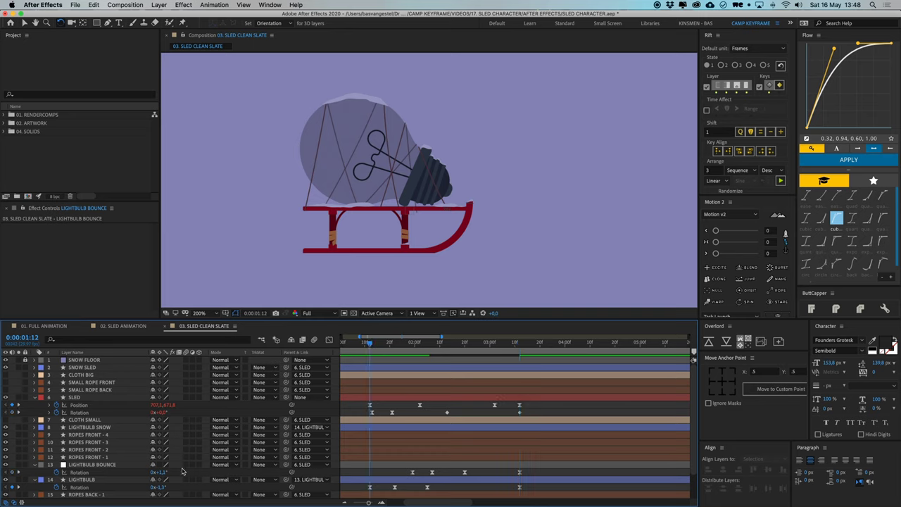
pyautogui.keyDown('alt'); pyautogui.click(58, 473); pyautogui.keyUp('alt')
pyautogui.write('loop')
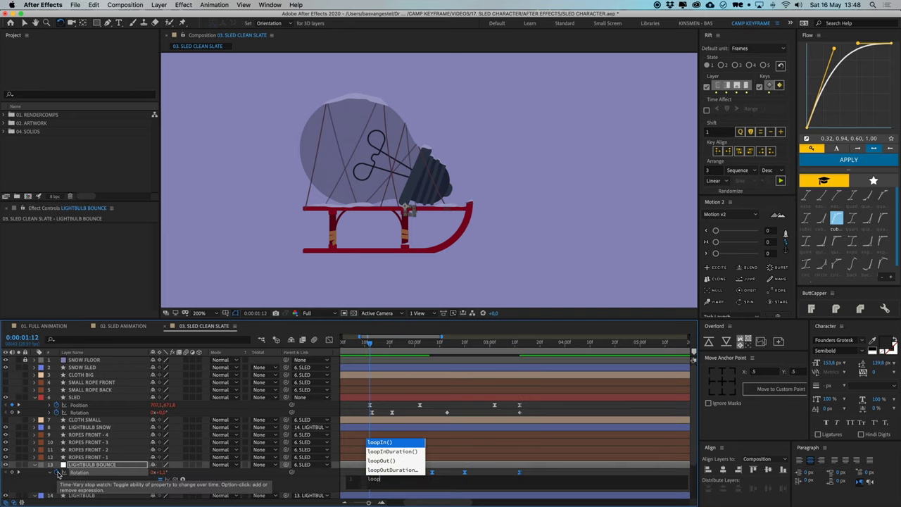
pyautogui.press('Down')
pyautogui.press('Down')
pyautogui.press('Return')
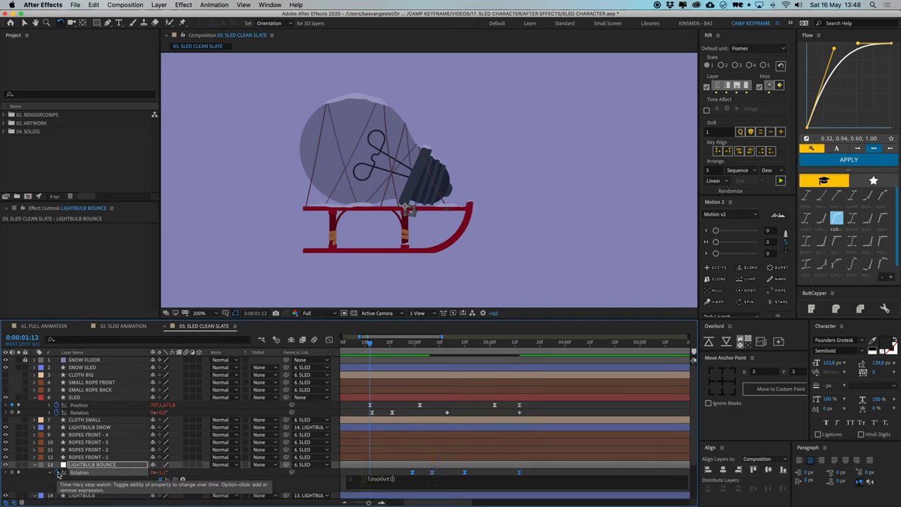
pyautogui.click(384, 470)
# Add a loopOut() expression to the rotation of LIGHTBULB and preview the loop
pyautogui.scroll(-3, 383, 470)
pyautogui.keyDown('alt'); pyautogui.click(58, 472); pyautogui.keyUp('alt')
pyautogui.write('loopOut()')
pyautogui.click(399, 383)
pyautogui.press('space')
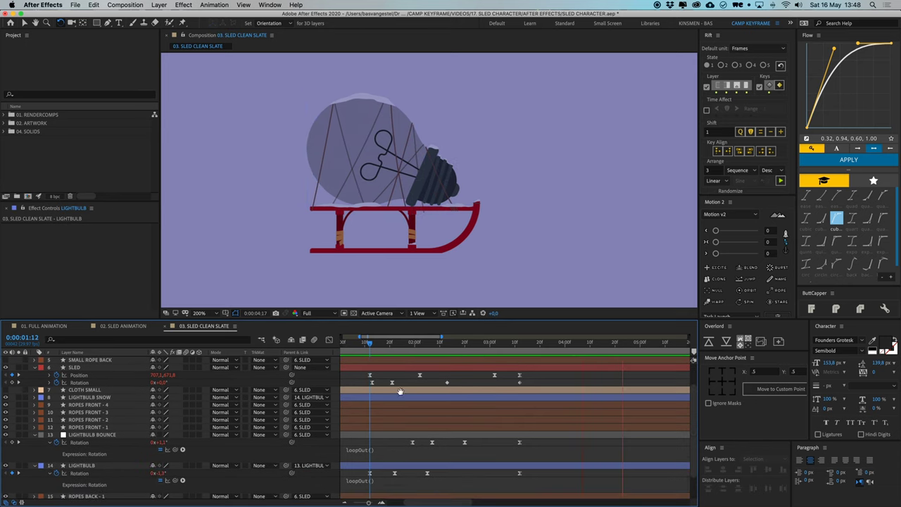
pyautogui.press('space')
# Copy LIGHTBULB's rotation keyframe at 1:12 to the end of the loop and preview it
pyautogui.moveTo(384, 343); pyautogui.dragTo(372, 344)
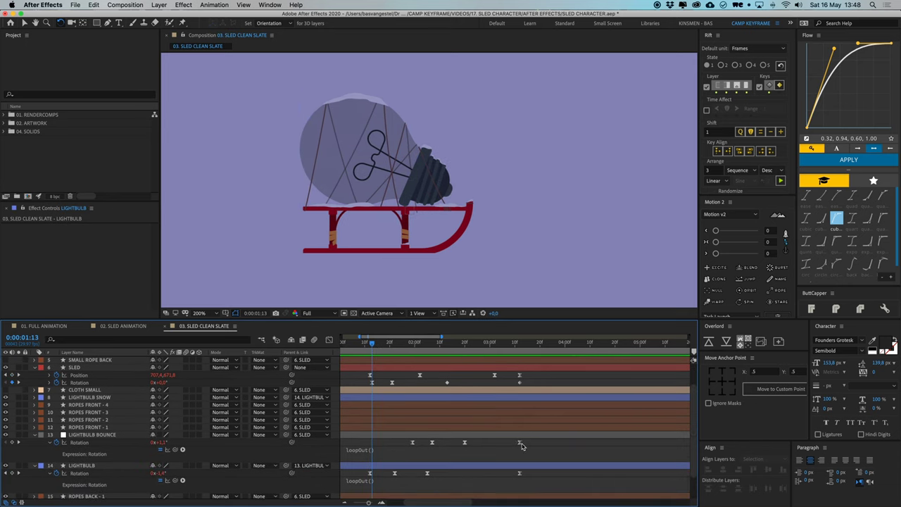
pyautogui.click(520, 444)
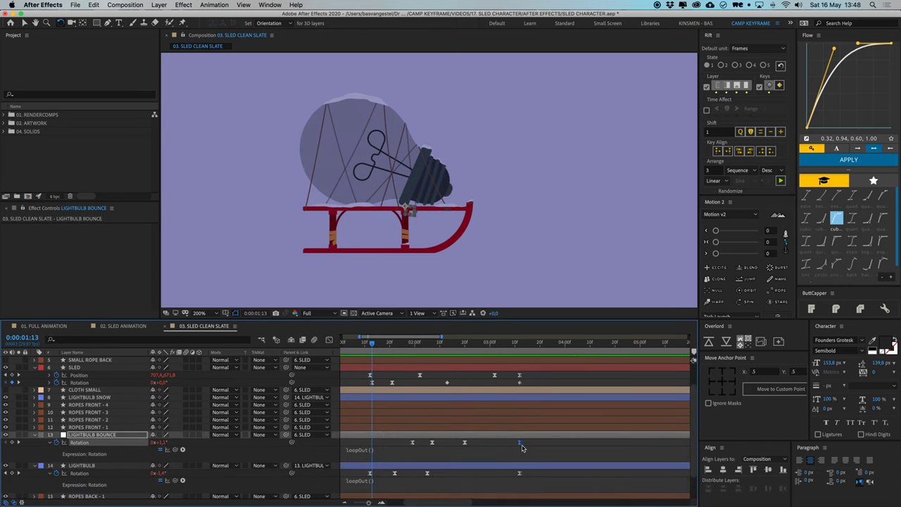
pyautogui.click(398, 444)
pyautogui.click(369, 344)
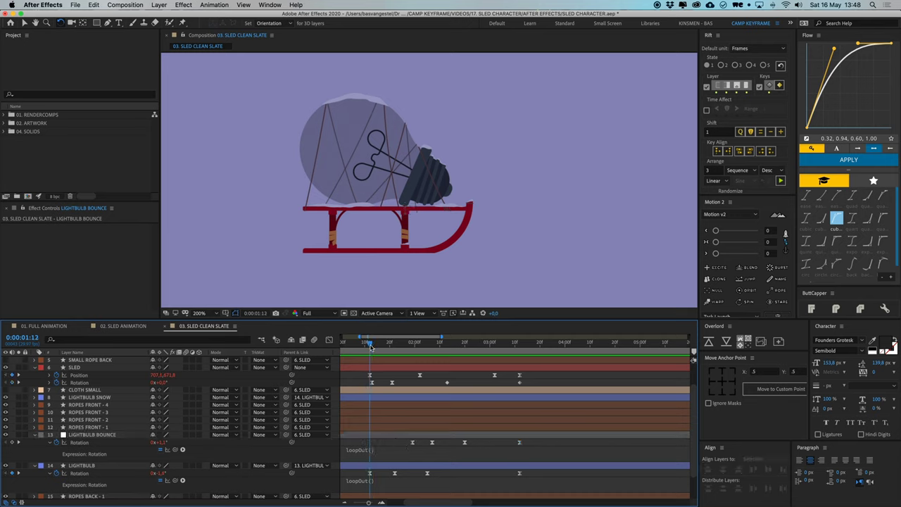
pyautogui.click(370, 473)
pyautogui.press('super+c')
pyautogui.moveTo(515, 344); pyautogui.dragTo(377, 361)
pyautogui.press('super+v')
pyautogui.press('space')
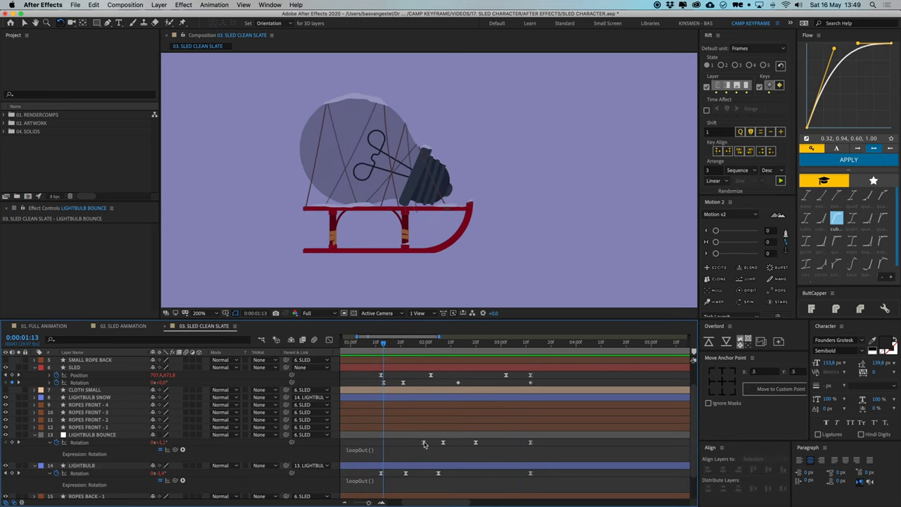
# Copy the first bounce rotation keyframe to 1:12 and to 3:12, so the LIGHTBULB BOUNCE loop starts and ends alike
pyautogui.click(423, 443)
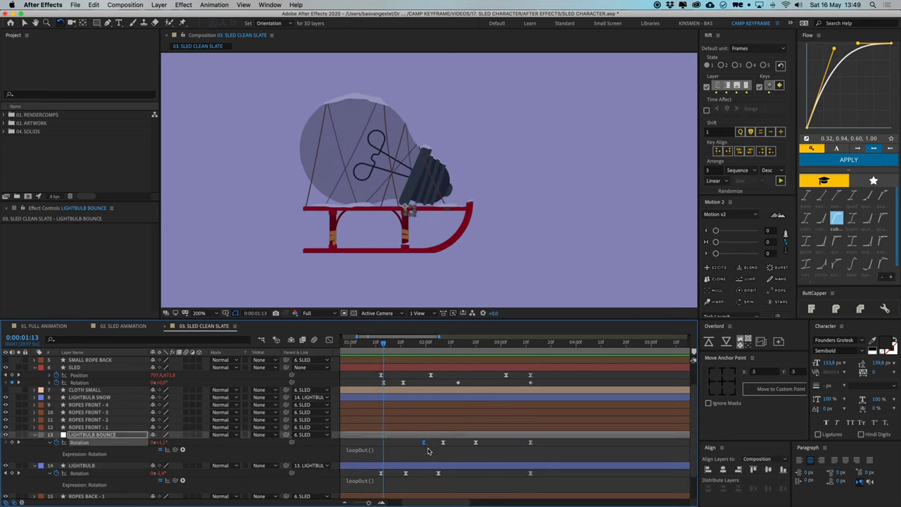
pyautogui.moveTo(382, 345); pyautogui.dragTo(380, 345)
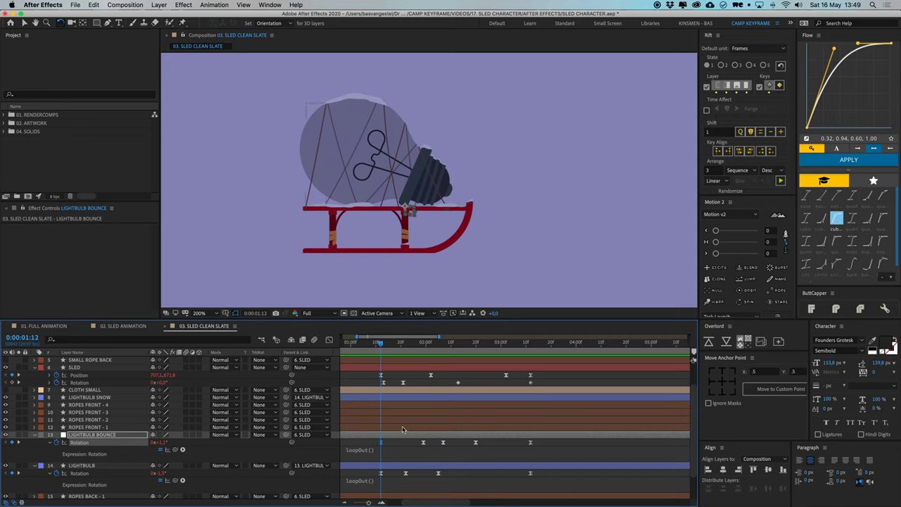
pyautogui.click(510, 374)
pyautogui.click(532, 345)
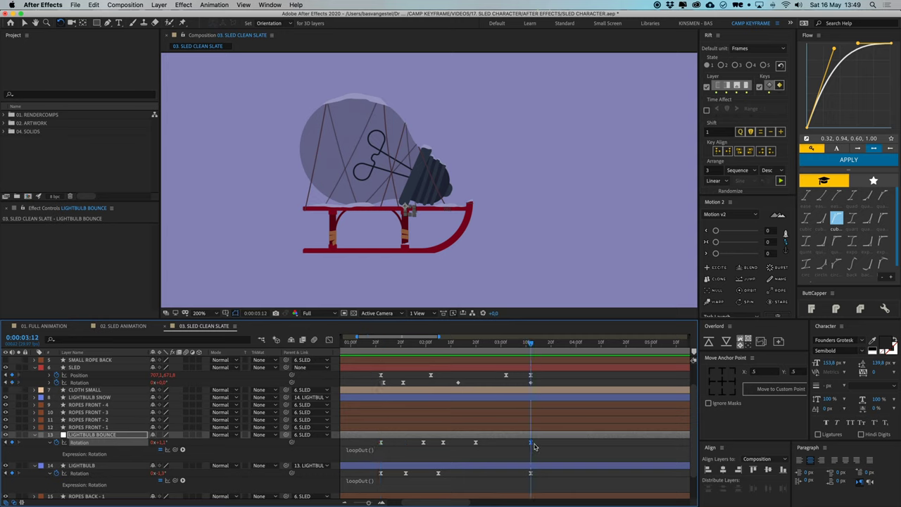
# Paste LIGHTBULB's 1:12 rotation keyframe over the one at 3:12 and preview from 1:12
pyautogui.click(381, 473)
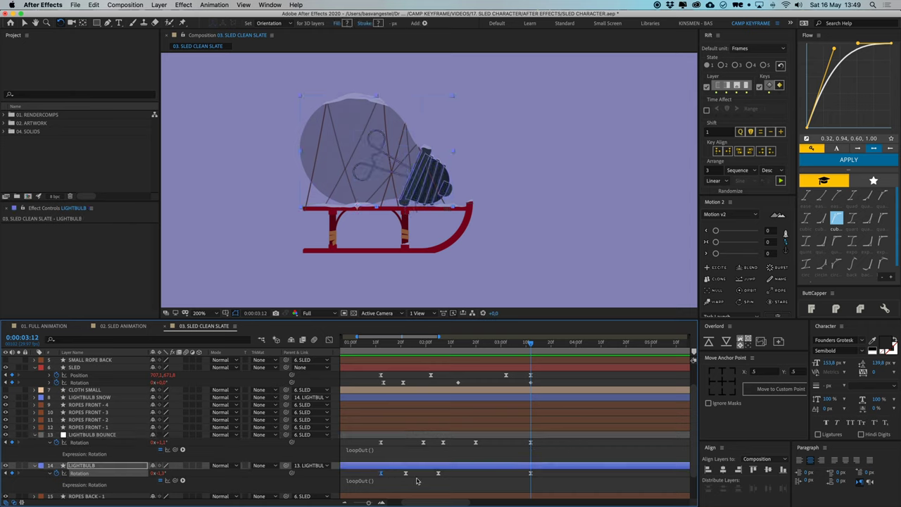
pyautogui.click(540, 449)
pyautogui.click(378, 345)
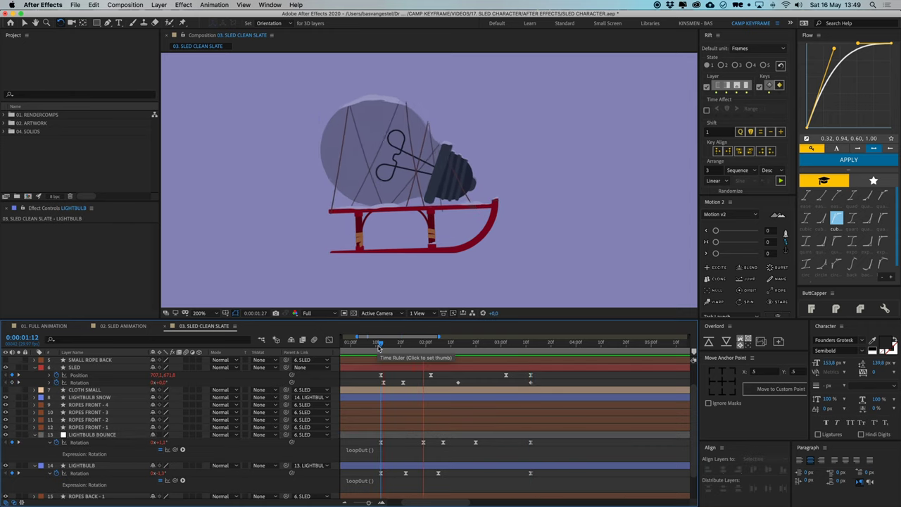
pyautogui.press('space')
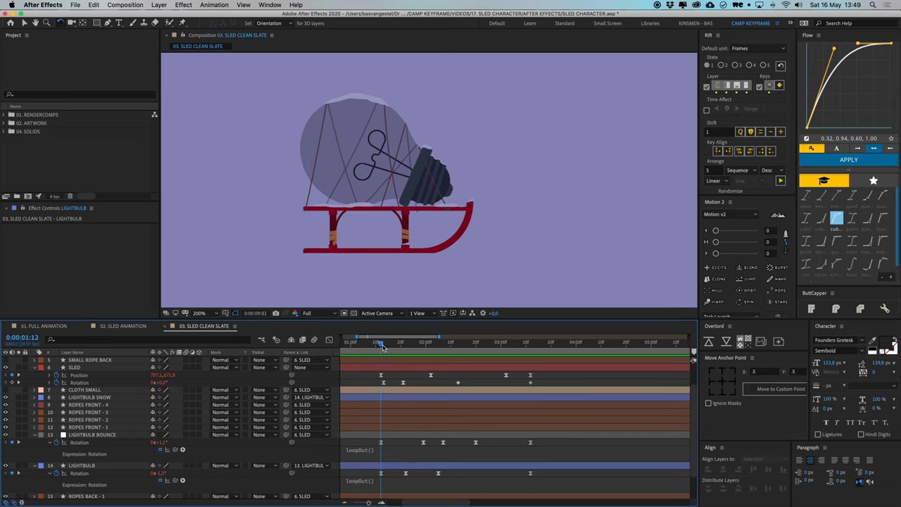
# Collapse the layers' keyframed properties and play the whole animation from the beginning
pyautogui.click(382, 346)
pyautogui.scroll(-5, 436, 430)
pyautogui.press('u')
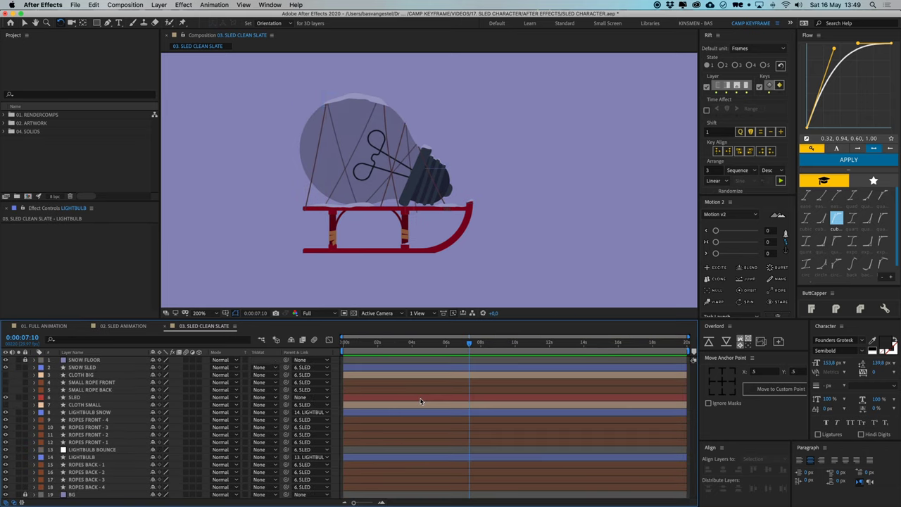
pyautogui.click(345, 344)
pyautogui.press('space')
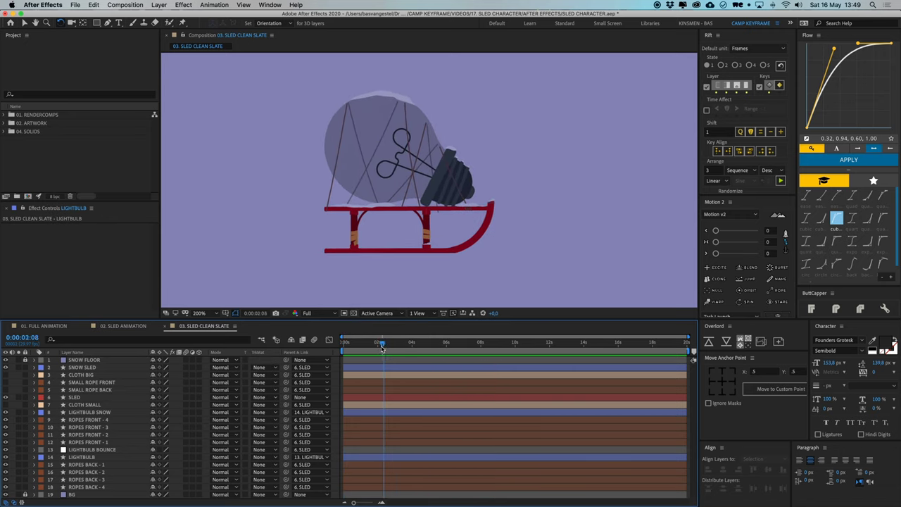
# Examine at 1:02 and 1:25 how the end points of ROPES BACK - 1 line up with the moving bulb and the sled
pyautogui.click(400, 221)
pyautogui.click(367, 466)
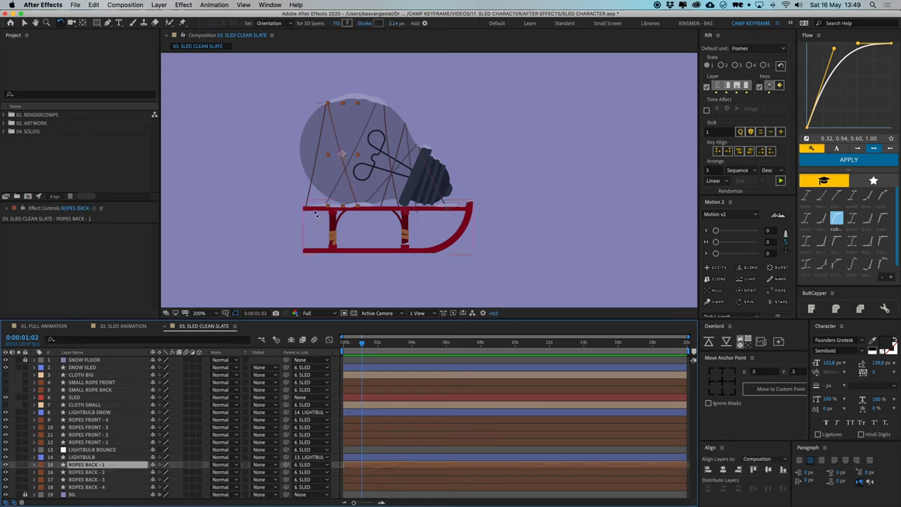
pyautogui.press('.')
pyautogui.moveTo(297, 184); pyautogui.dragTo(359, 242)
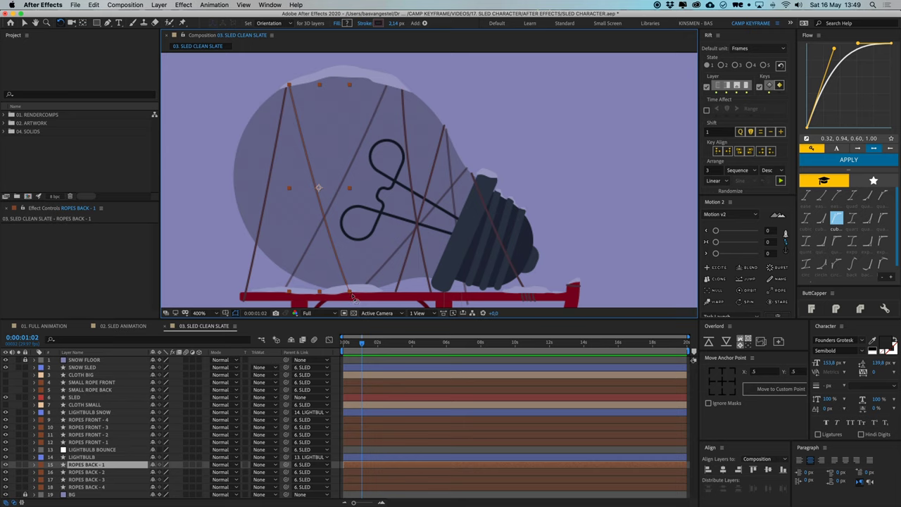
pyautogui.moveTo(361, 343); pyautogui.dragTo(377, 347)
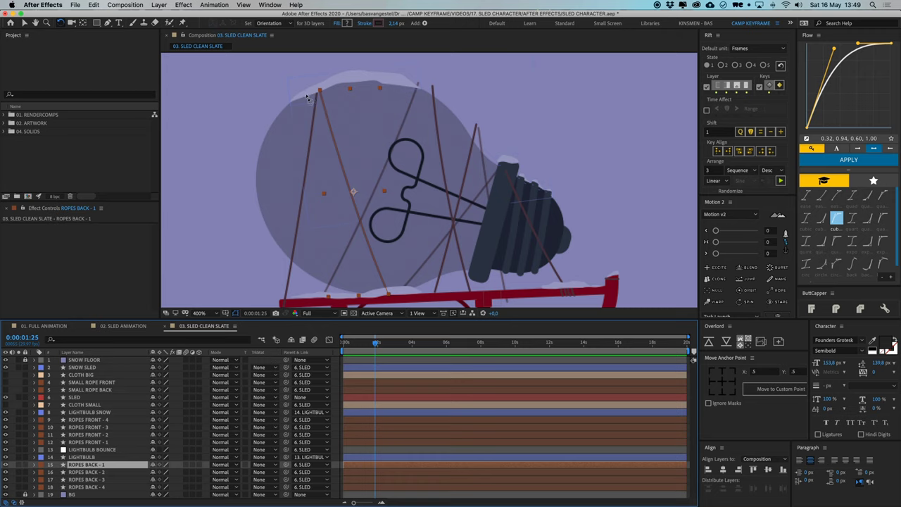
pyautogui.scroll(-1, 448, 195)
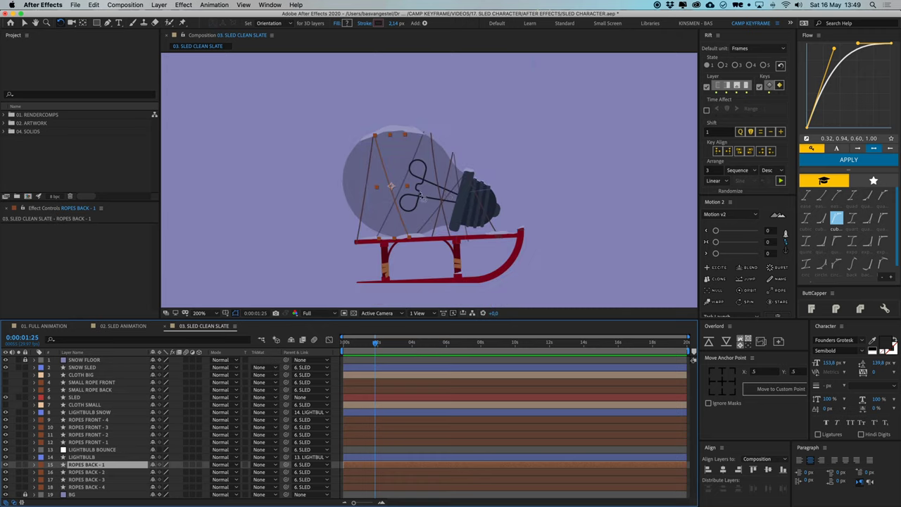
pyautogui.moveTo(418, 171); pyautogui.dragTo(414, 175)
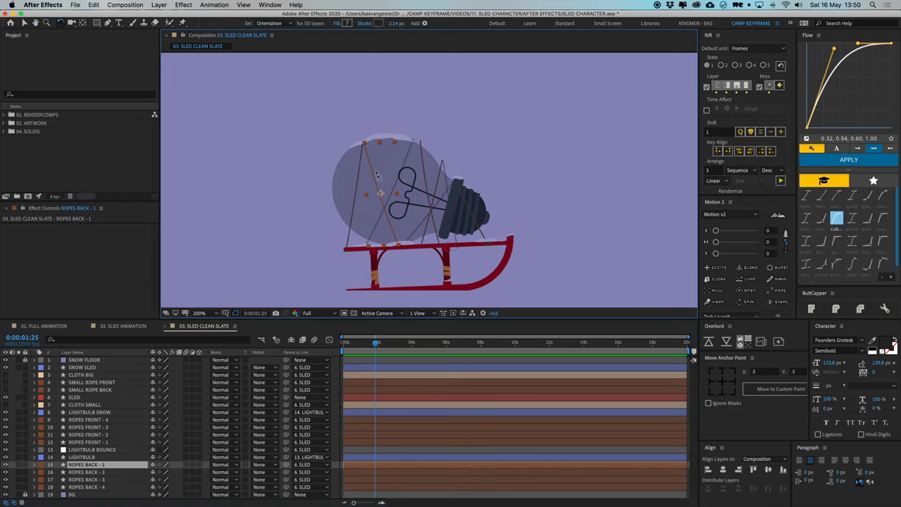
pyautogui.click(341, 402)
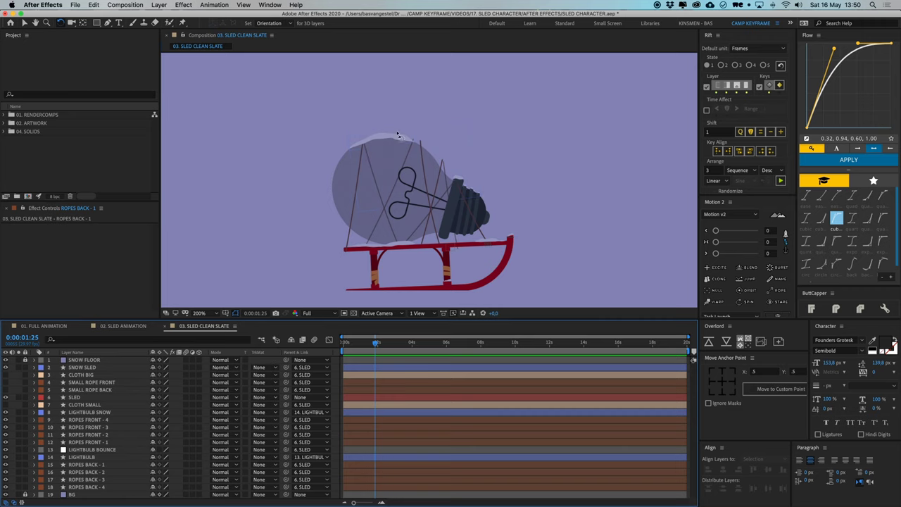
# Set the current time to 1:12 and reveal LIGHTBULB's rotation keyframes
pyautogui.moveTo(376, 344)
pyautogui.mouseDown()
pyautogui.moveTo(385, 346)
pyautogui.moveTo(366, 345)
pyautogui.mouseUp()
pyautogui.click(402, 456)
pyautogui.press('u')
pyautogui.click(360, 469)
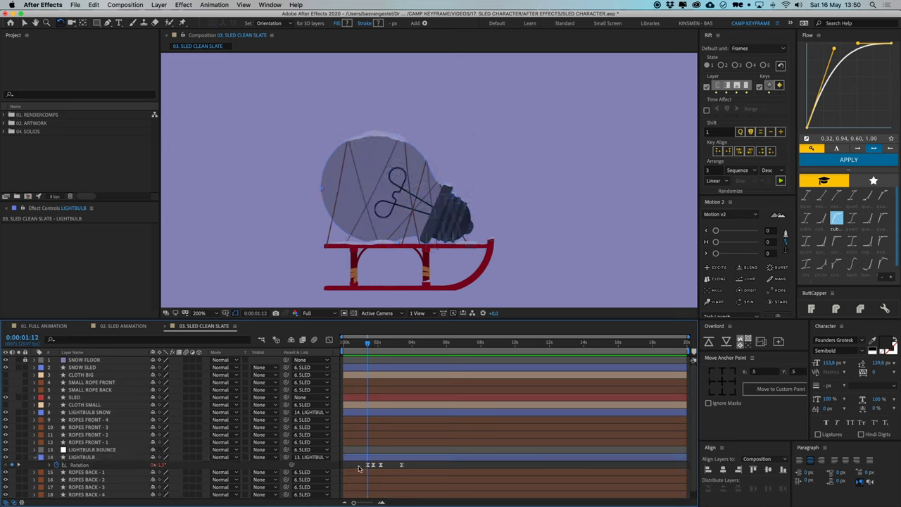
pyautogui.scroll(-1, 360, 469)
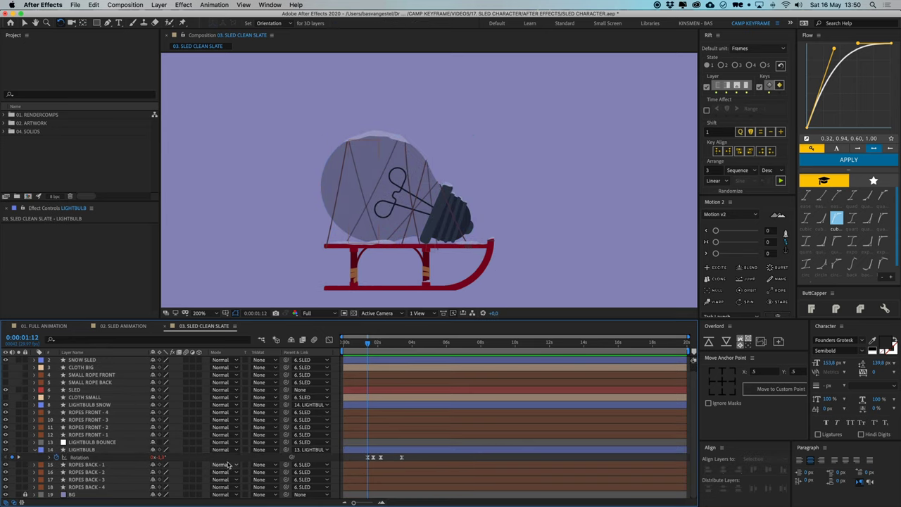
# Check the back ropes at 1:12 and raise the lower end point of ROPES BACK - 3 onto the sled's top rail
pyautogui.click(103, 487)
pyautogui.keyDown('shift'); pyautogui.click(102, 467); pyautogui.keyUp('shift')
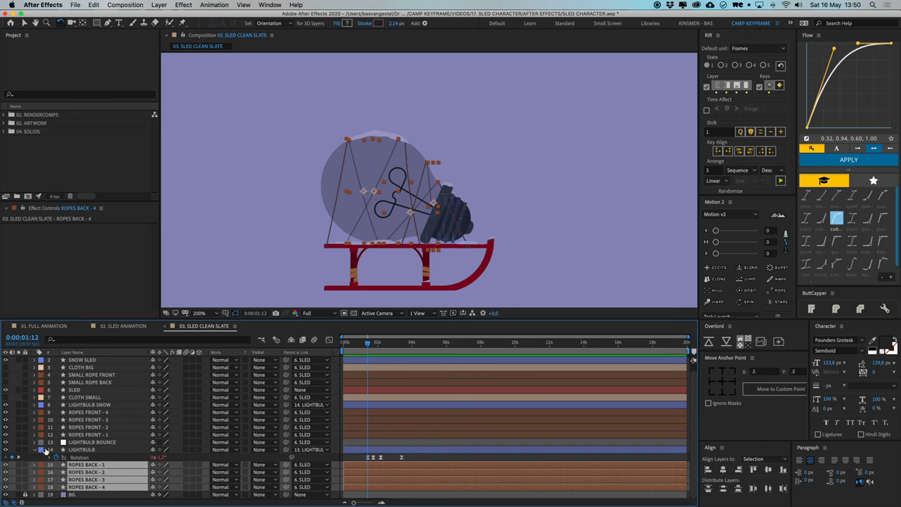
pyautogui.click(357, 461)
pyautogui.press('.')
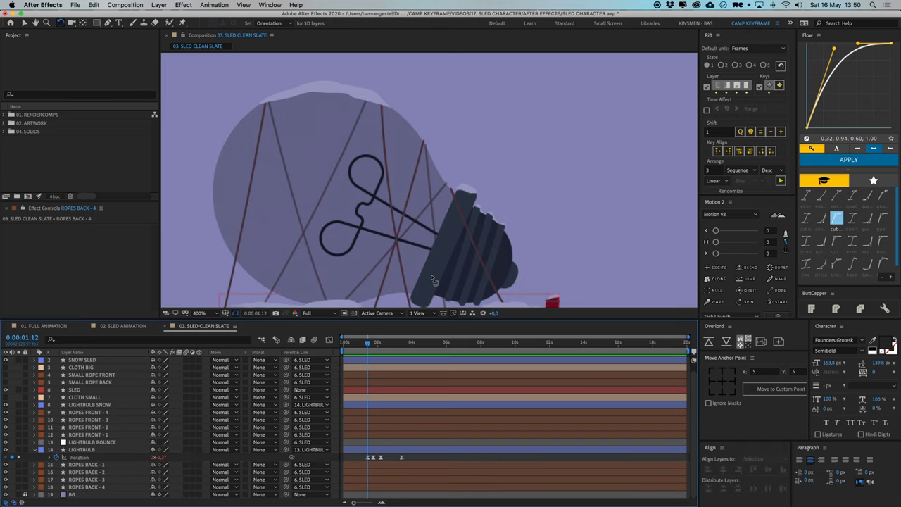
pyautogui.moveTo(434, 280); pyautogui.dragTo(421, 212)
pyautogui.click(364, 470)
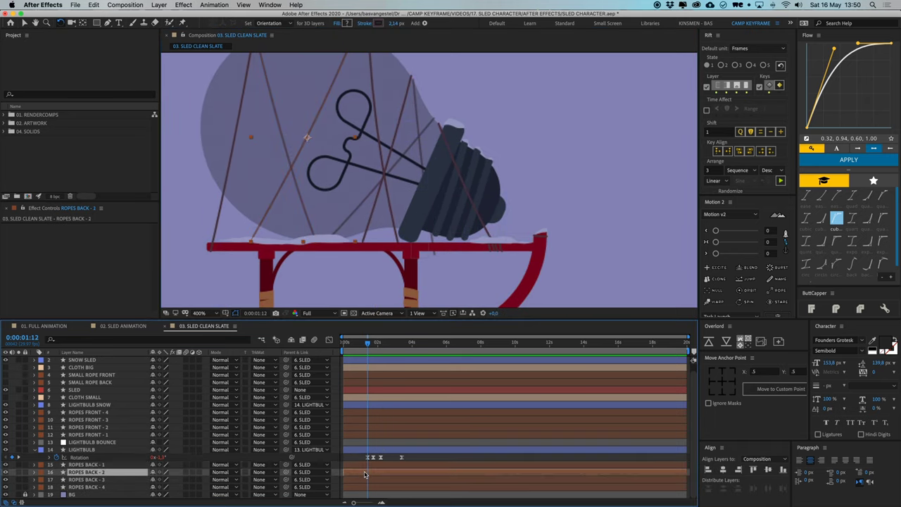
pyautogui.click(362, 483)
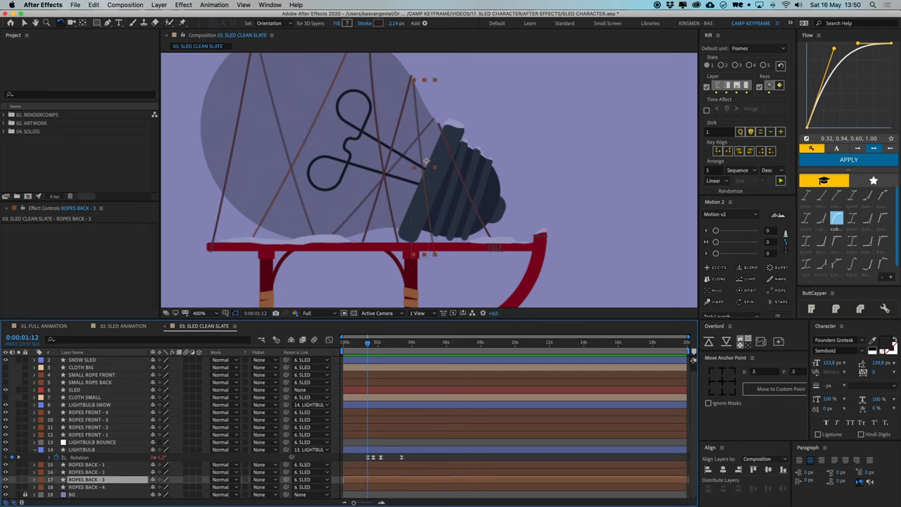
pyautogui.click(107, 23)
pyautogui.click(436, 254)
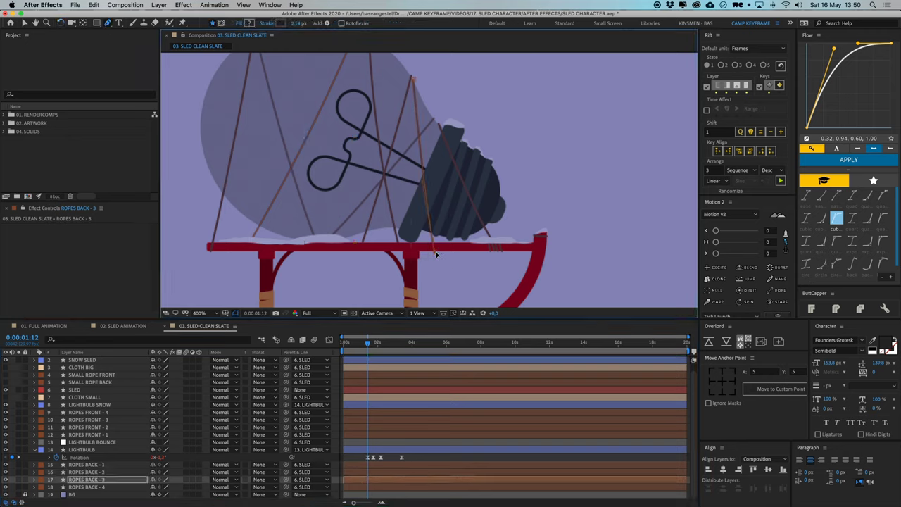
pyautogui.press('v')
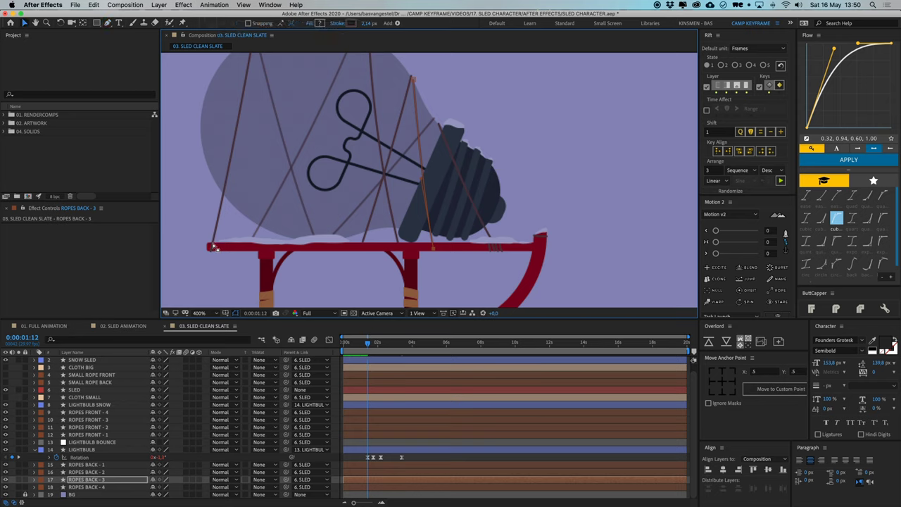
pyautogui.click(357, 459)
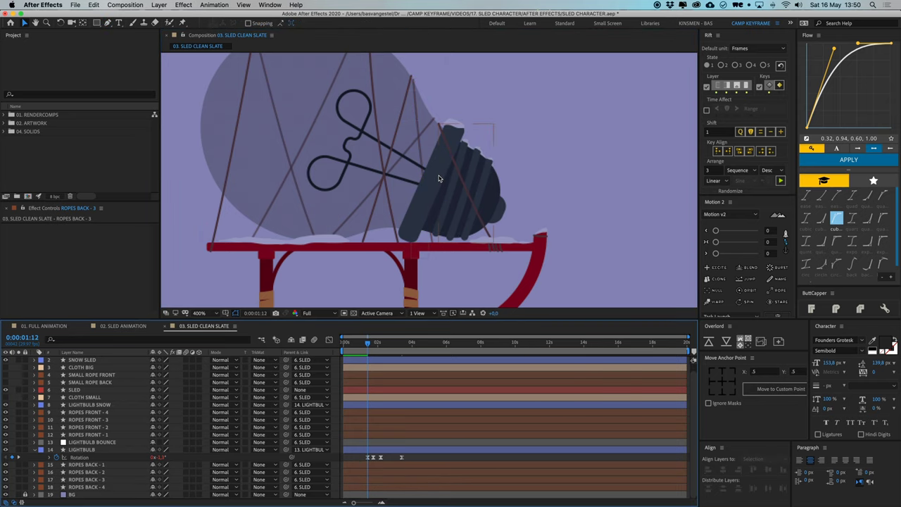
pyautogui.scroll(-1, 439, 178)
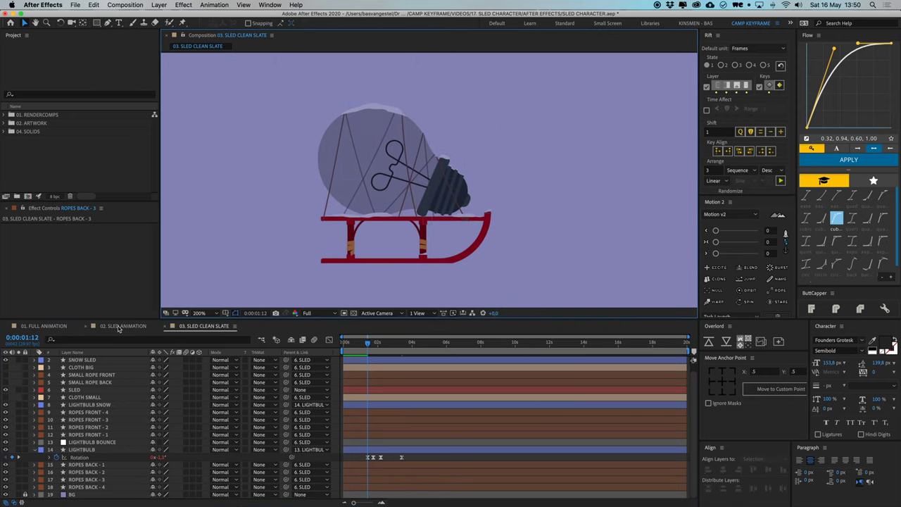
# Open the Create Nulls From Paths script, widen its window to show all three options and place it beside the composition view
pyautogui.click(269, 5)
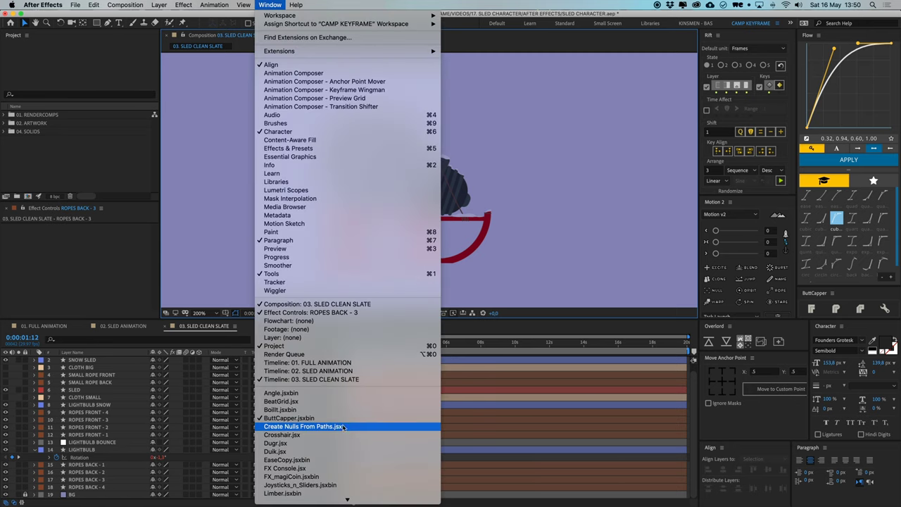
pyautogui.scroll(-5, 350, 417)
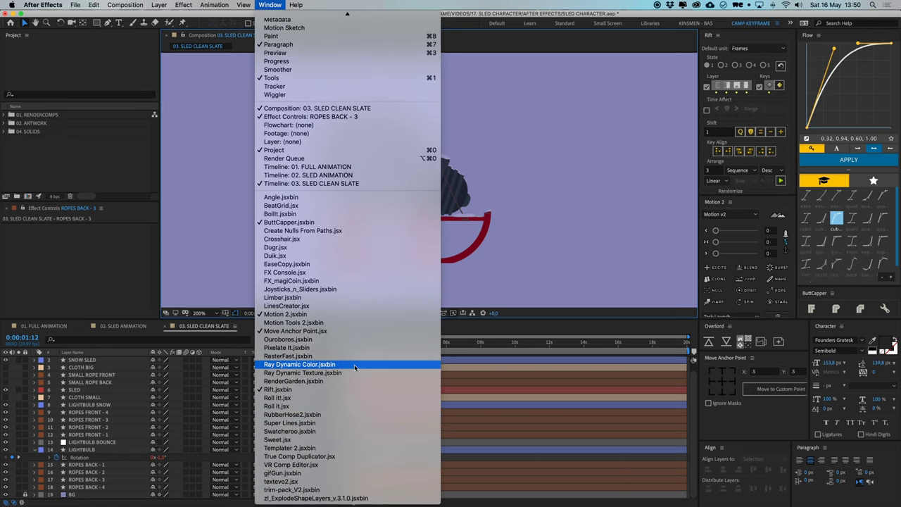
pyautogui.click(327, 231)
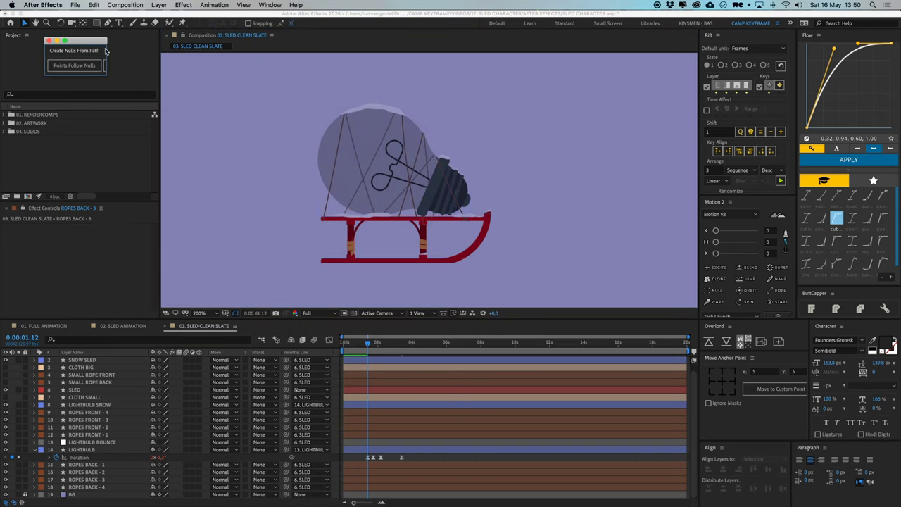
pyautogui.moveTo(109, 77); pyautogui.dragTo(198, 76)
pyautogui.moveTo(162, 47); pyautogui.dragTo(150, 147)
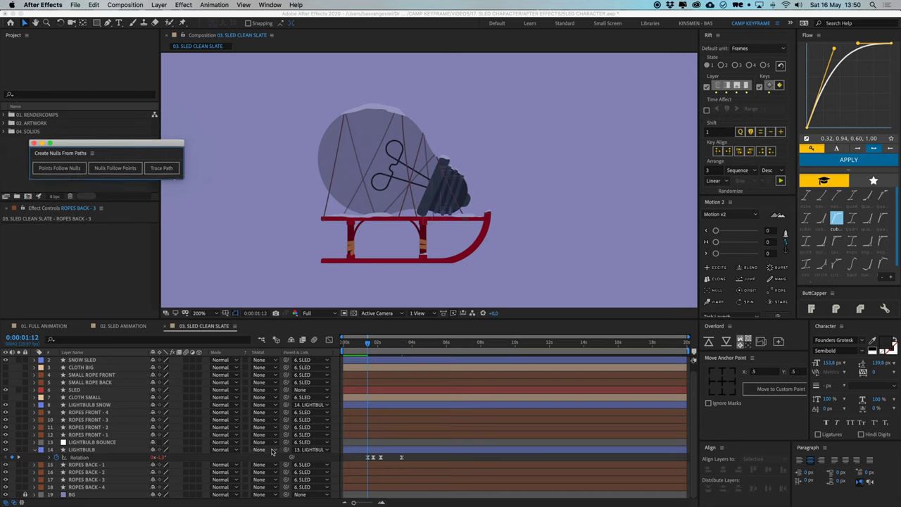
# Collapse LIGHTBULB's keyframed properties and check the four ROPES BACK and four ROPES FRONT layers
pyautogui.click(370, 450)
pyautogui.press('u')
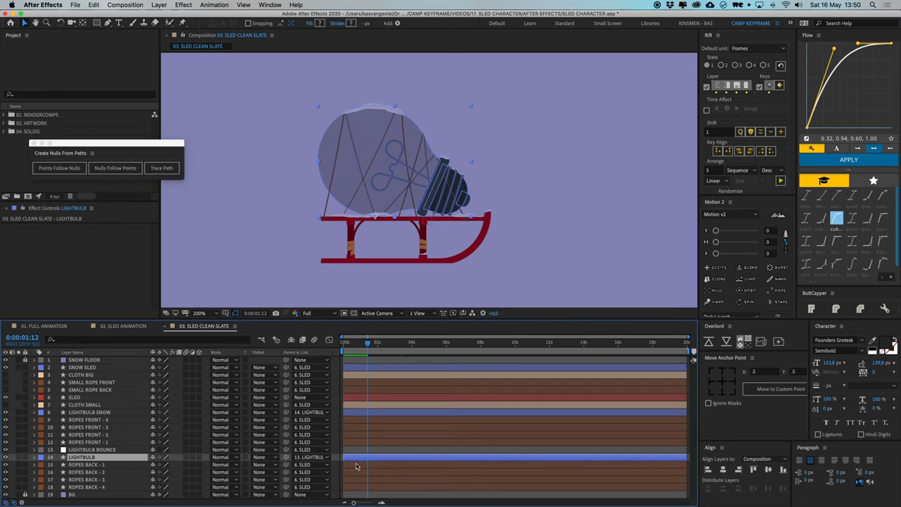
pyautogui.click(355, 465)
pyautogui.keyDown('shift'); pyautogui.click(358, 489); pyautogui.keyUp('shift')
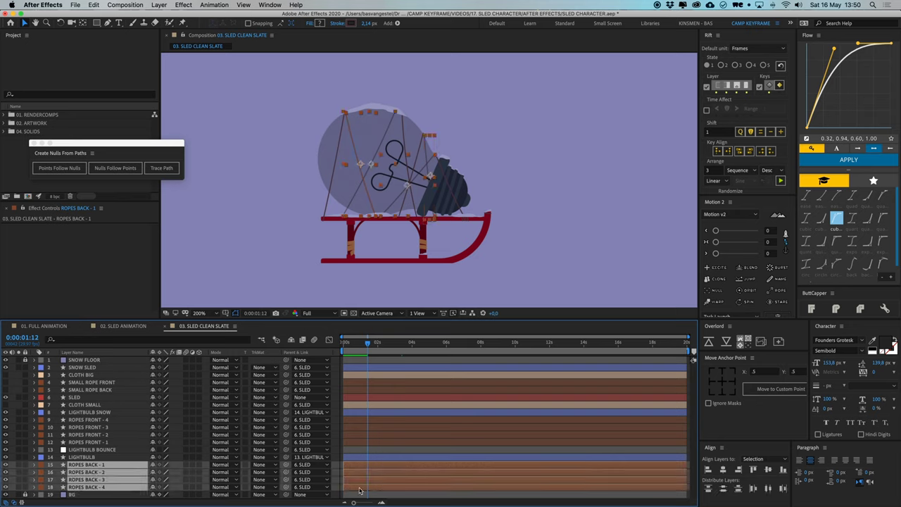
pyautogui.click(351, 442)
pyautogui.keyDown('shift'); pyautogui.click(356, 420); pyautogui.keyUp('shift')
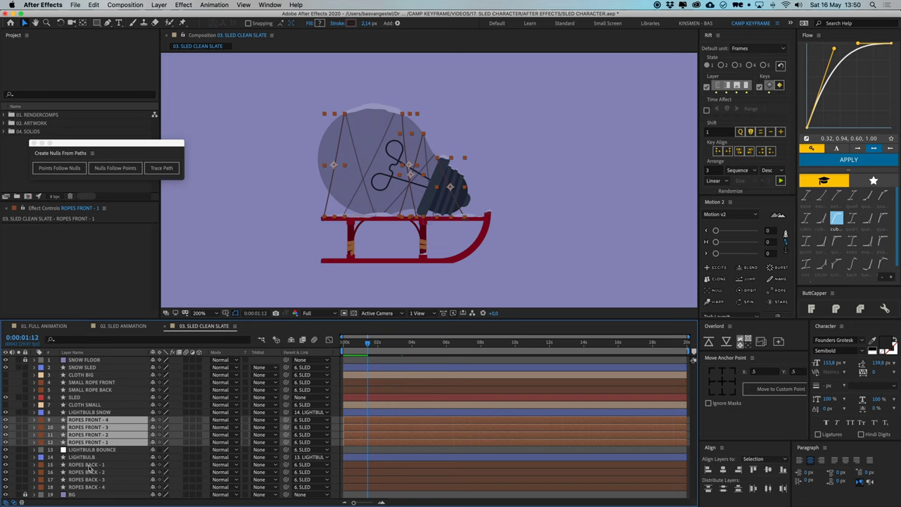
# Apply Points Follow Nulls to the Path 1 path of ROPES FRONT - 4
pyautogui.click(92, 412)
pyautogui.click(83, 420)
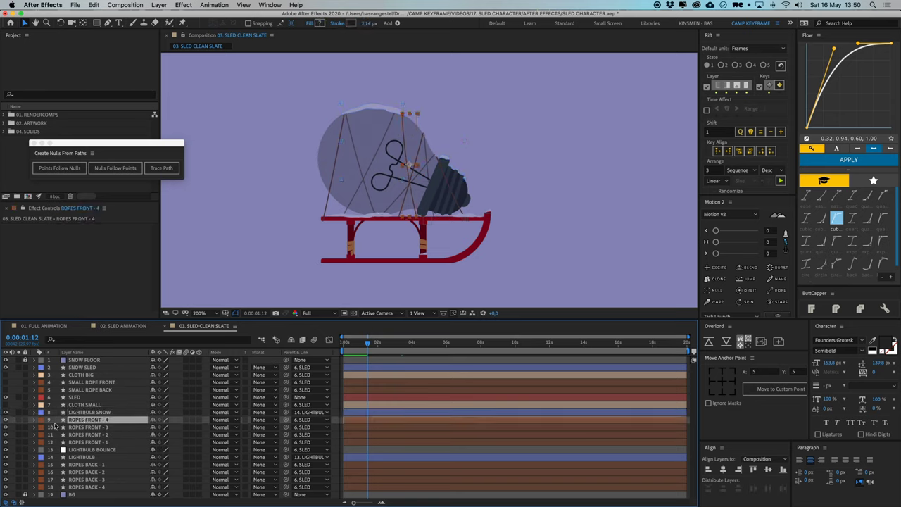
pyautogui.click(35, 420)
pyautogui.click(42, 427)
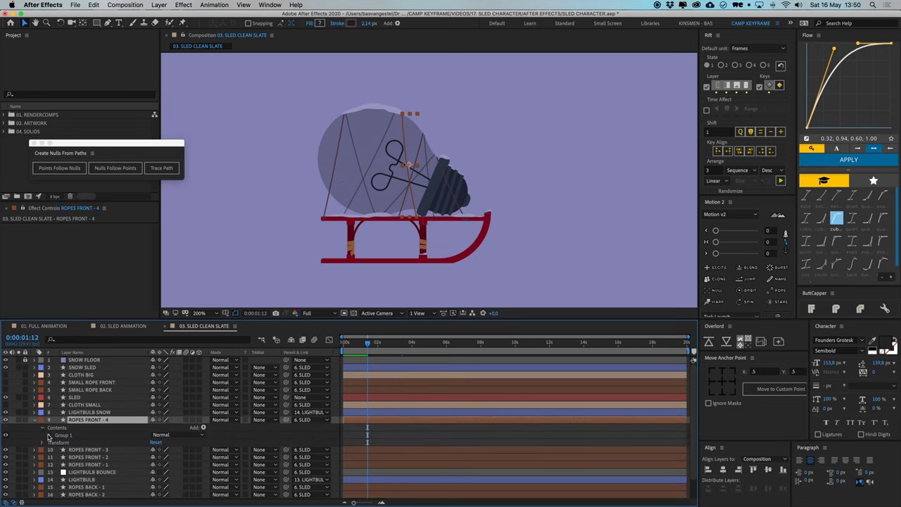
pyautogui.click(50, 435)
pyautogui.click(58, 443)
pyautogui.click(82, 451)
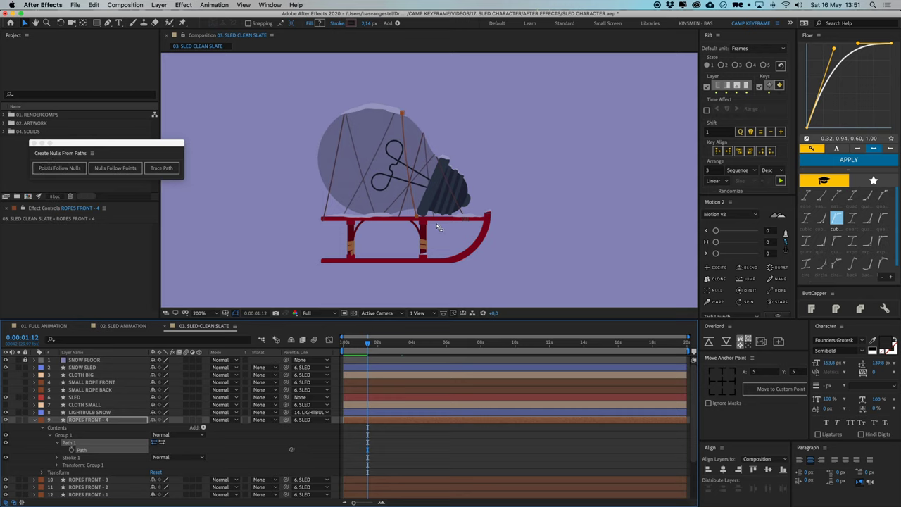
pyautogui.click(59, 167)
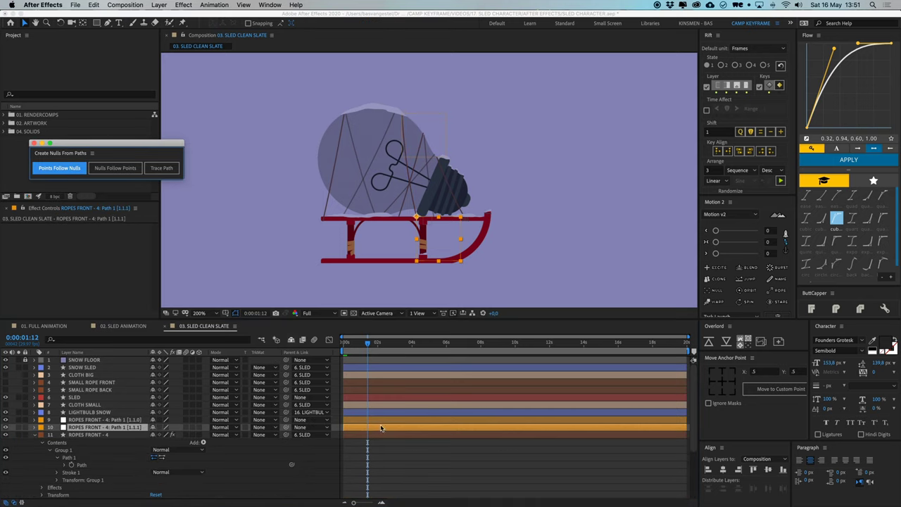
# Try out ROPES FRONT - 4 by moving its lower-end null away from the sled, and undo the test
pyautogui.click(95, 437)
pyautogui.press('super+Up')
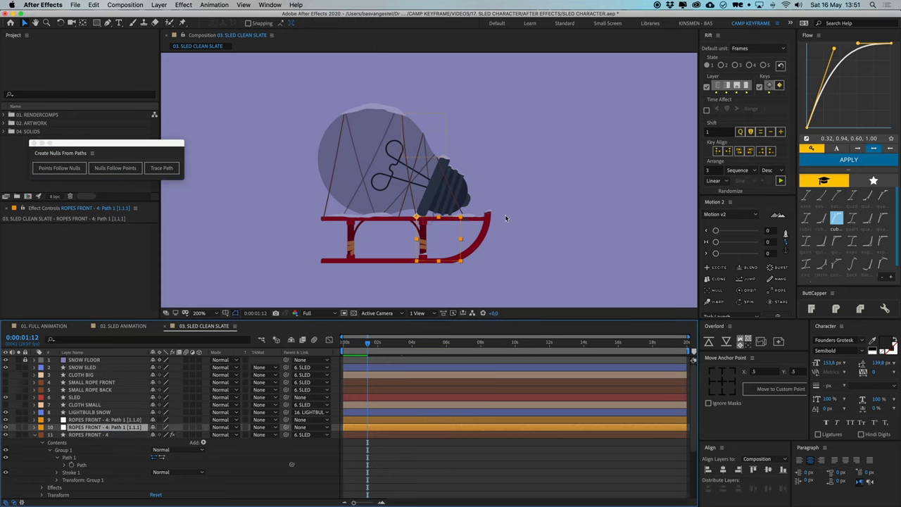
pyautogui.click(446, 262)
pyautogui.moveTo(446, 261); pyautogui.dragTo(508, 138)
pyautogui.click(388, 421)
pyautogui.press('super+z')
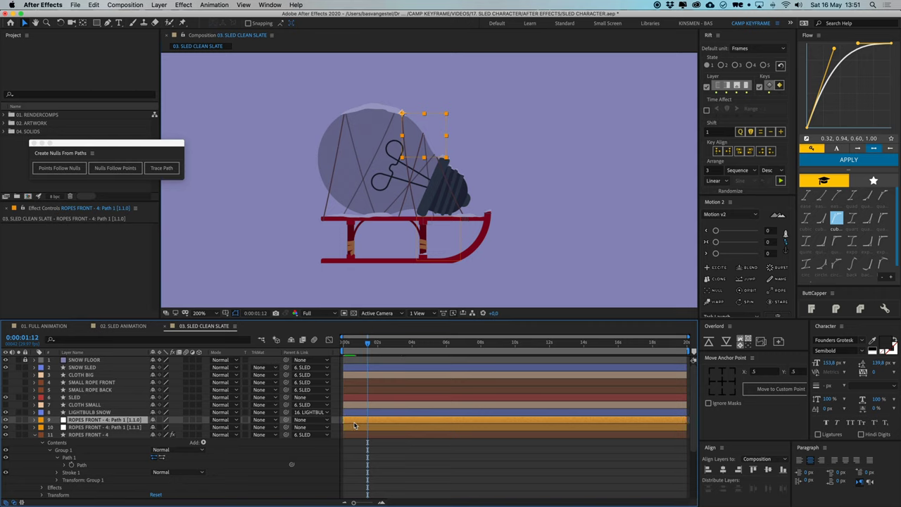
# Inspect the layer effects on ROPES FRONT - 4 and the two nulls that control its end points
pyautogui.click(353, 436)
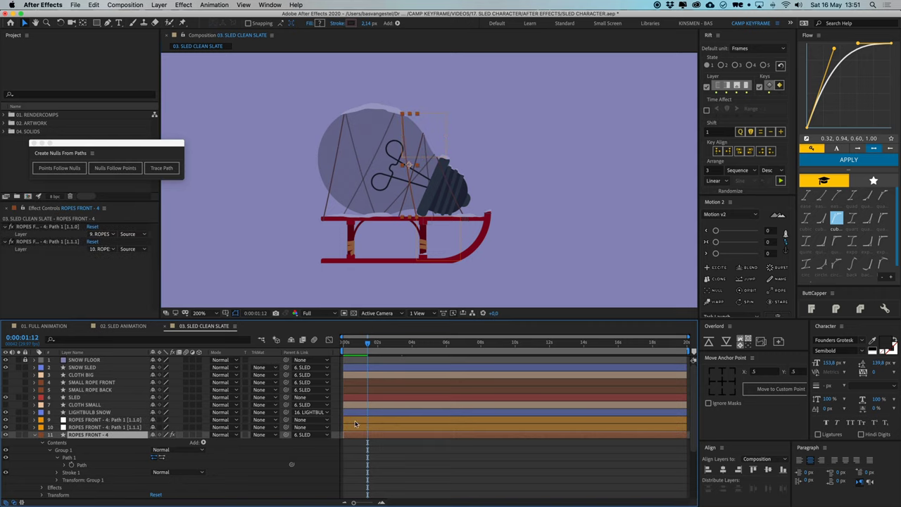
pyautogui.click(358, 426)
pyautogui.click(365, 421)
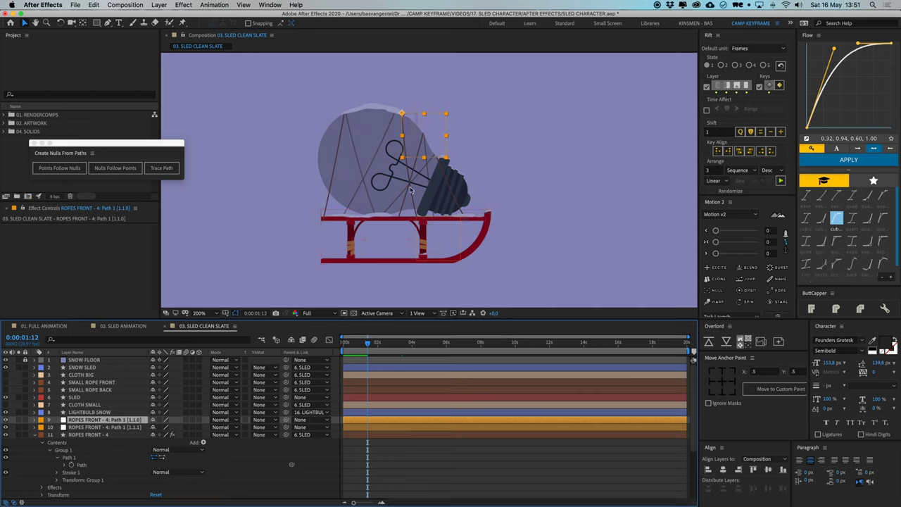
pyautogui.click(366, 450)
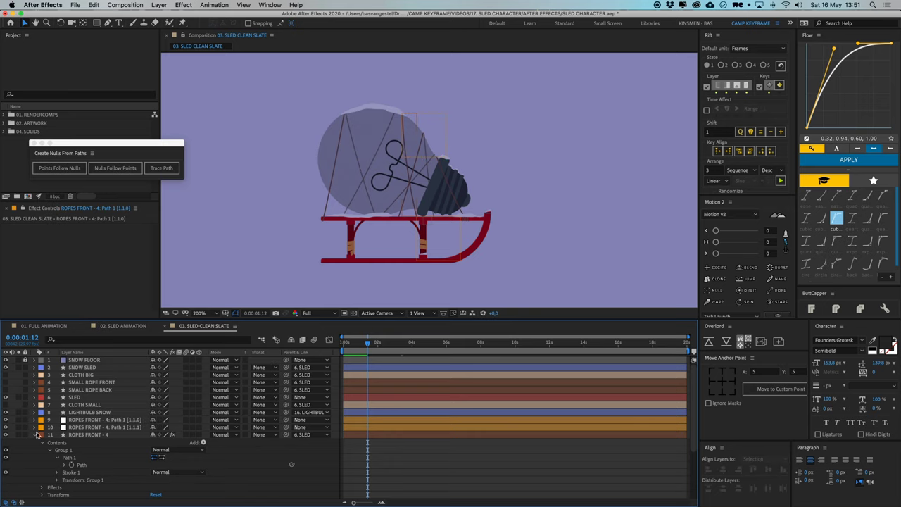
# Collapse ROPES FRONT - 4 and apply Points Follow Nulls to the Path 1 path of ROPES FRONT - 3
pyautogui.click(35, 434)
pyautogui.click(79, 442)
pyautogui.click(35, 442)
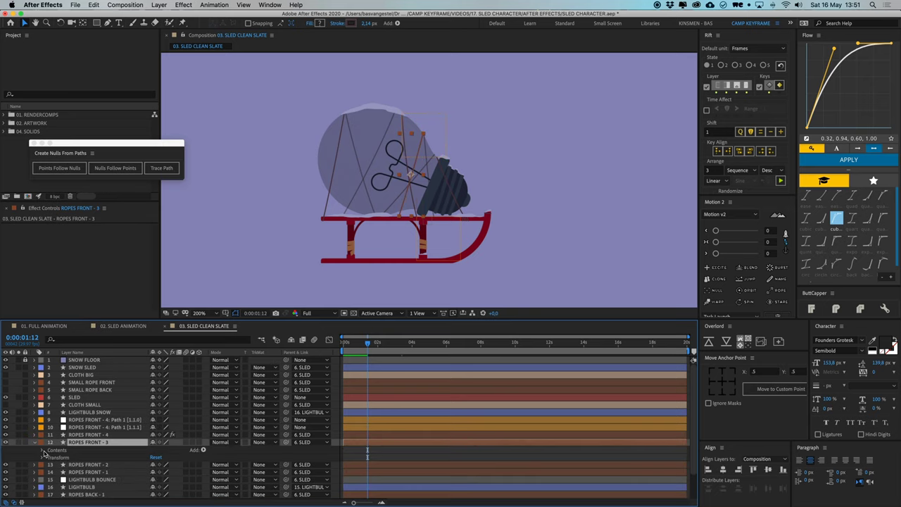
pyautogui.click(43, 450)
pyautogui.click(50, 457)
pyautogui.click(57, 464)
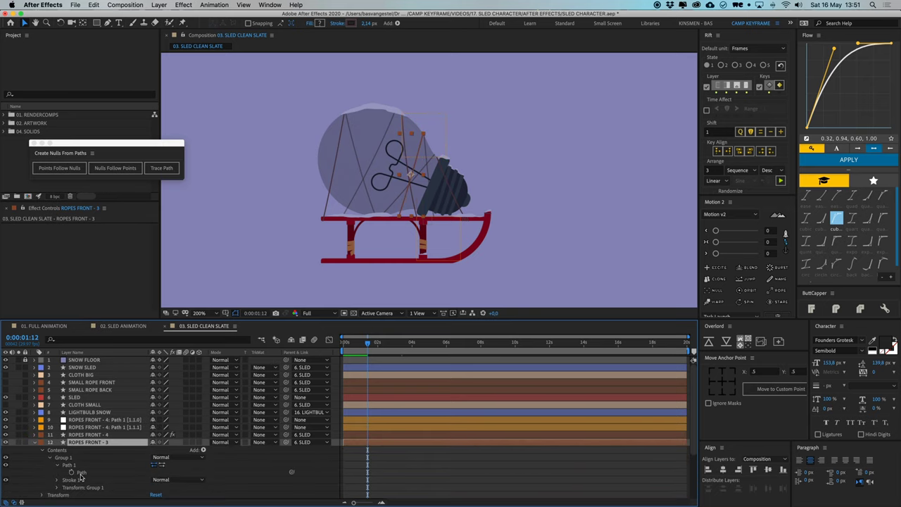
pyautogui.click(81, 472)
pyautogui.click(61, 169)
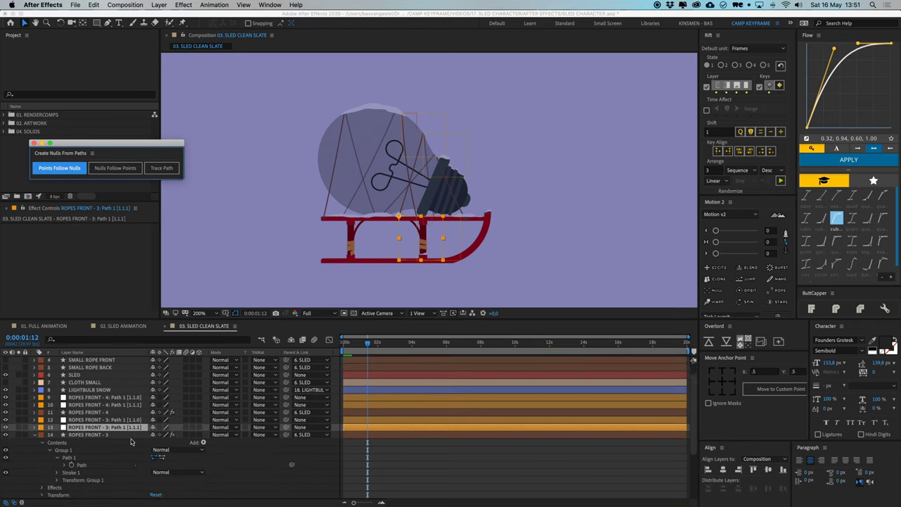
# Collapse ROPES FRONT - 3 and apply Points Follow Nulls to the Path 1 paths of the remaining front and back rope layers
pyautogui.click(35, 450)
pyautogui.click(43, 457)
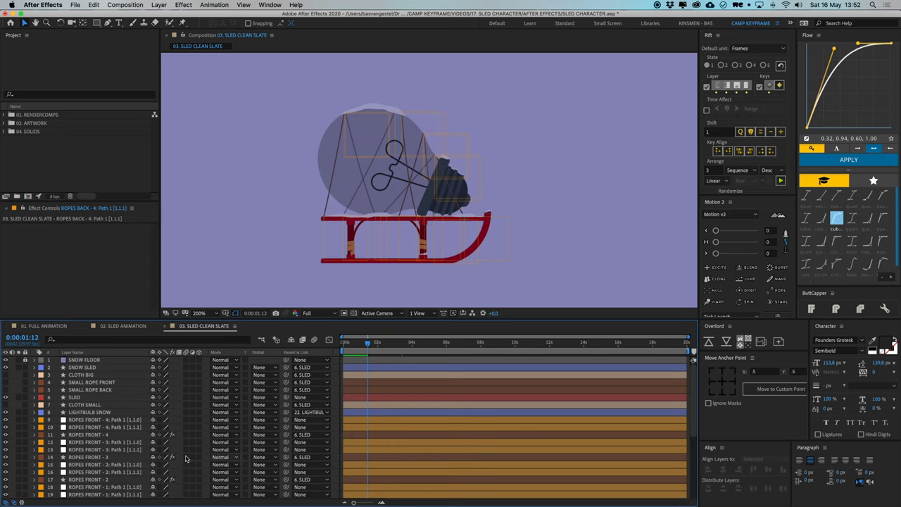
# Select the whole orange label group of path nulls and move it down the layer stack to just above BG
pyautogui.click(106, 420)
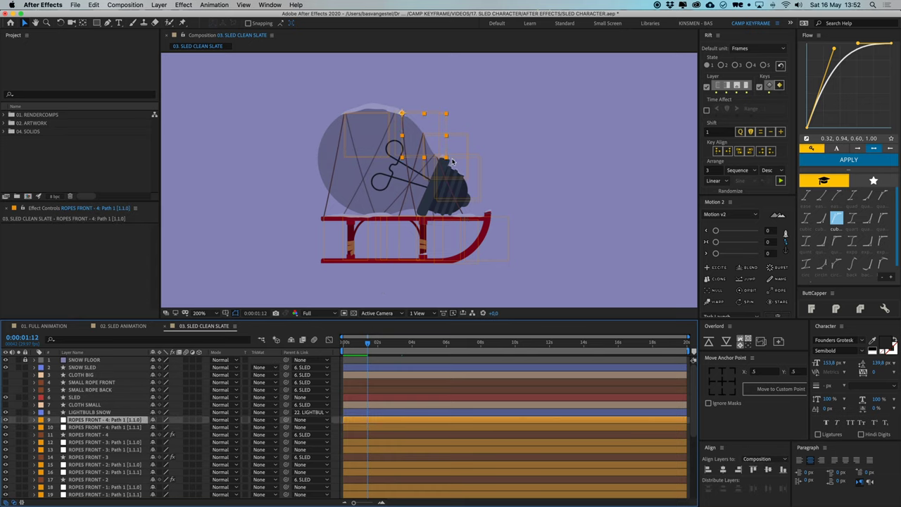
pyautogui.click(40, 420)
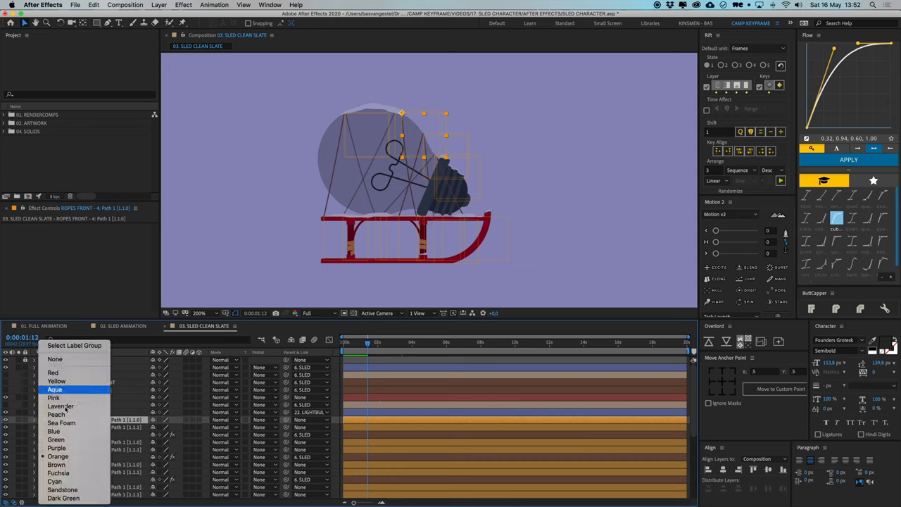
pyautogui.click(72, 345)
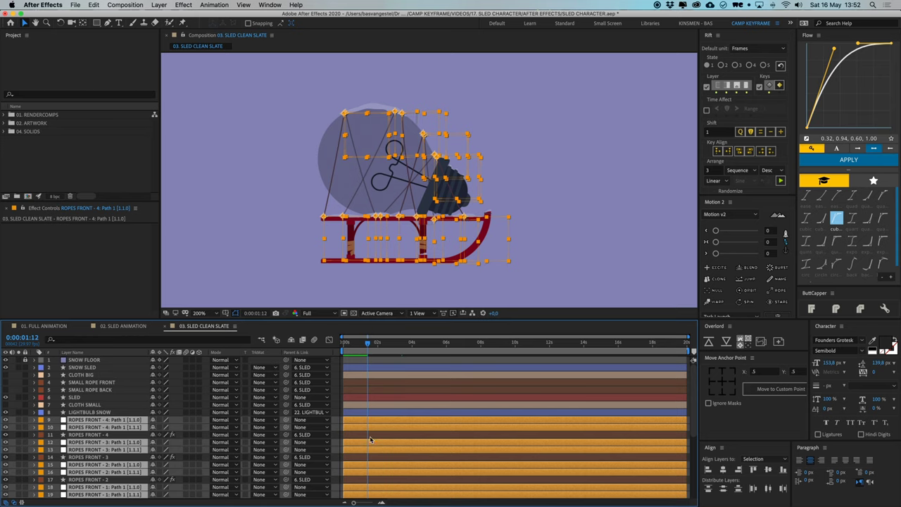
pyautogui.scroll(-5, 365, 410)
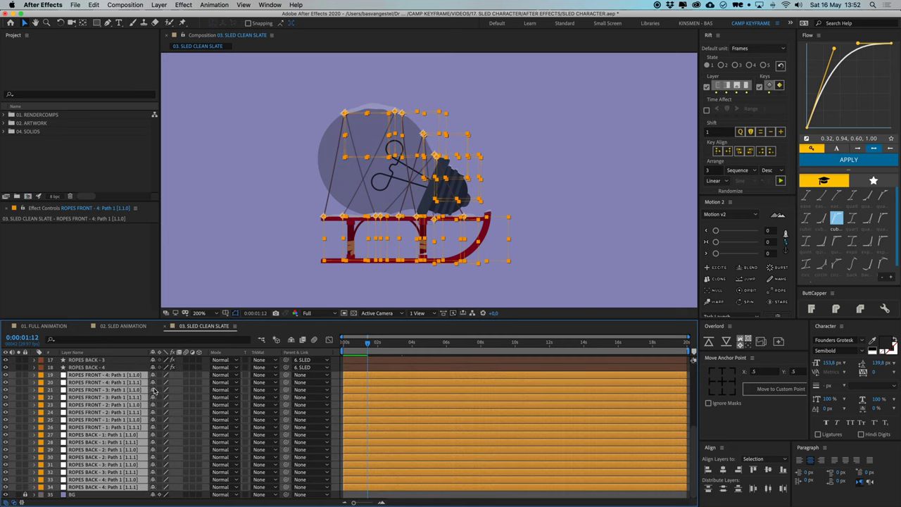
# Scale all the selected path nulls to 12% and collapse their Scale properties
pyautogui.press('s')
pyautogui.moveTo(175, 382); pyautogui.dragTo(117, 384)
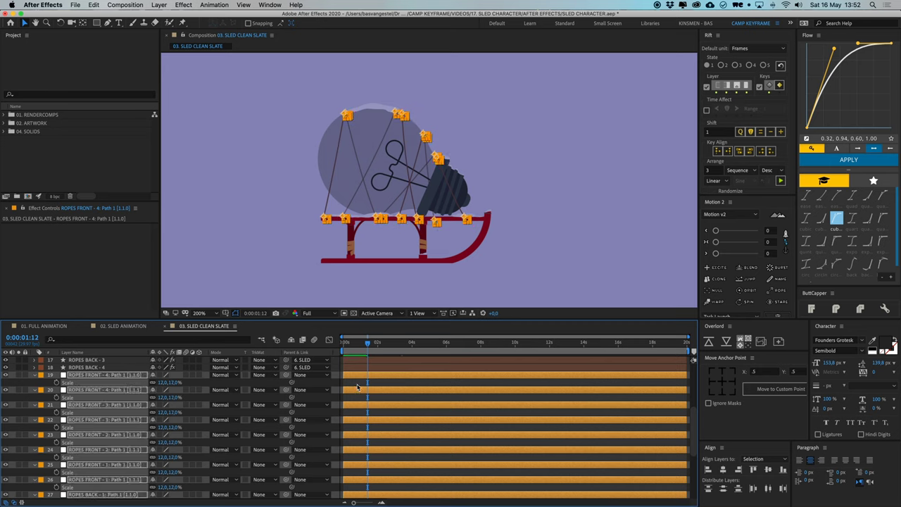
pyautogui.press('s')
# Parent the four upper-end ROPES FRONT nulls, Path 1 [1.1.0], to the LIGHTBULB layer
pyautogui.click(338, 382)
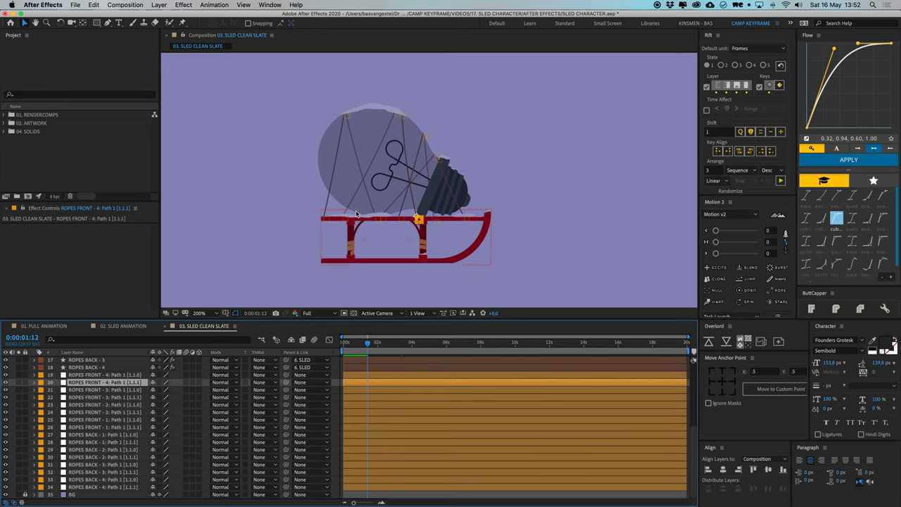
pyautogui.press('super+Up')
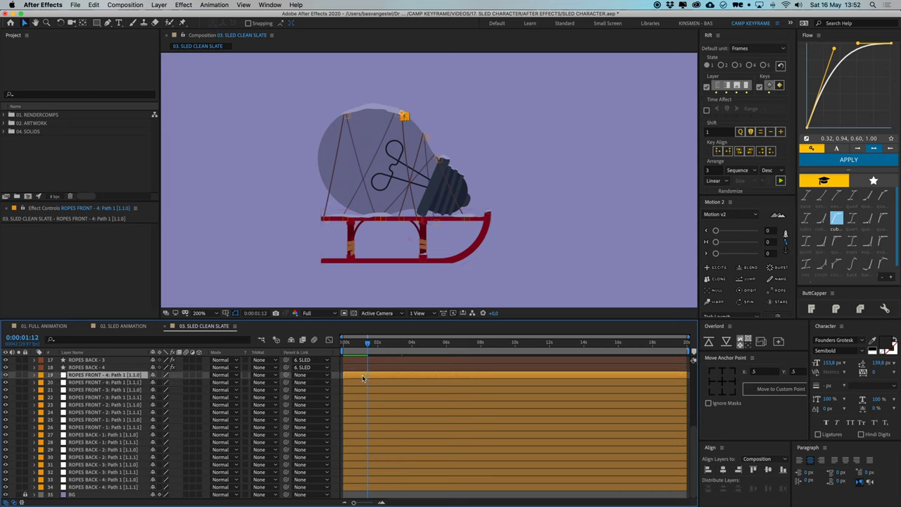
pyautogui.keyDown('super'); pyautogui.click(359, 391); pyautogui.keyUp('super')
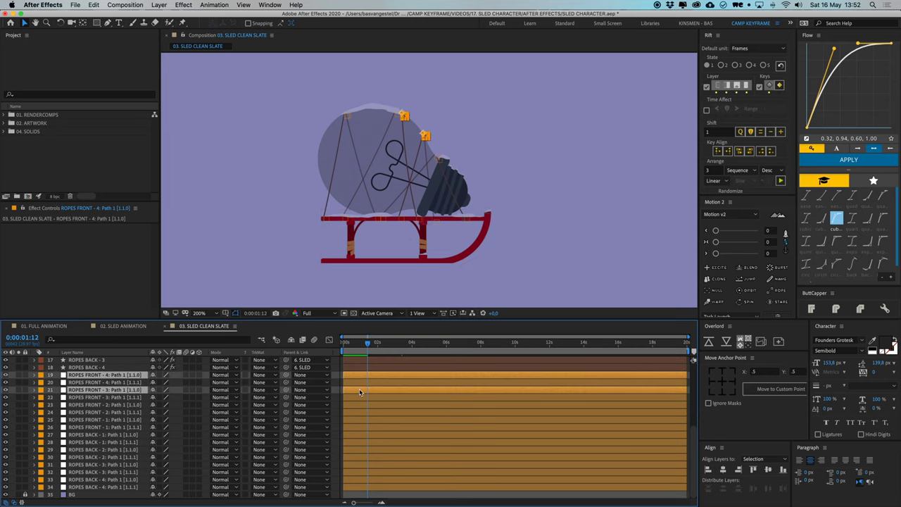
pyautogui.keyDown('super'); pyautogui.click(358, 405); pyautogui.keyUp('super')
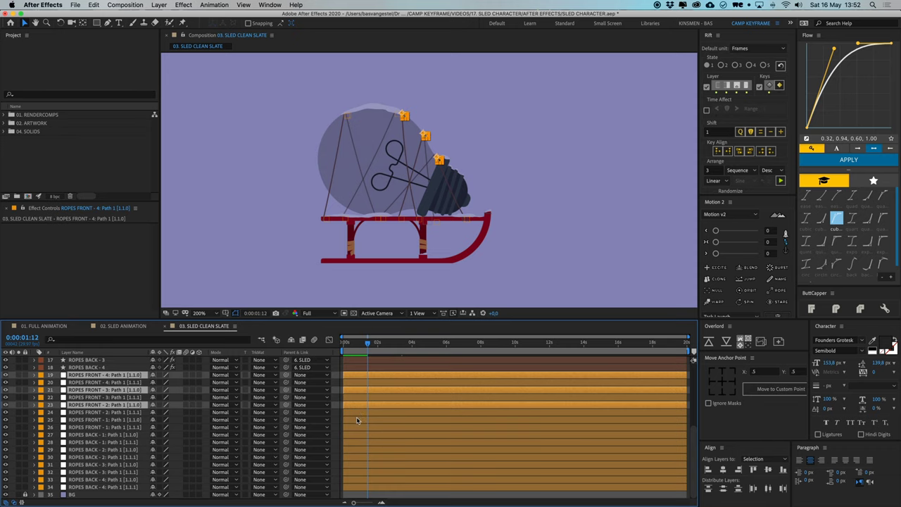
pyautogui.keyDown('super'); pyautogui.click(356, 420); pyautogui.keyUp('super')
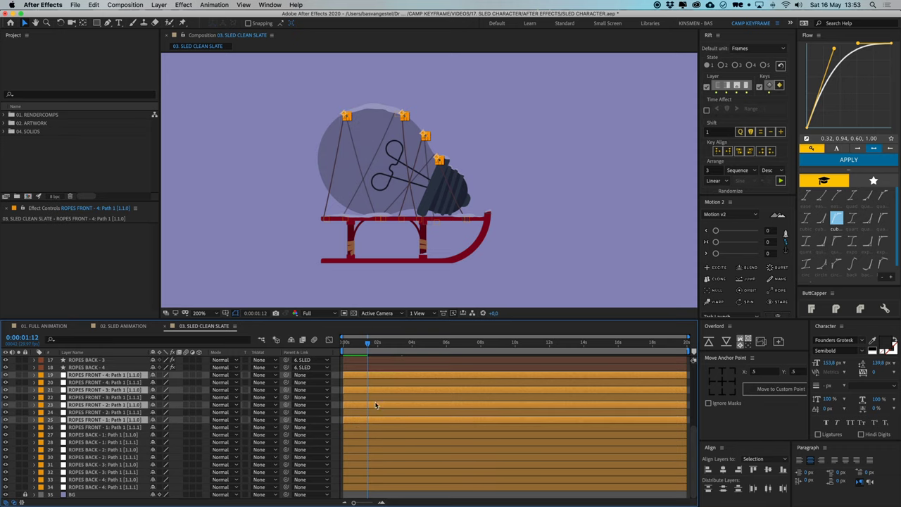
pyautogui.click(309, 375)
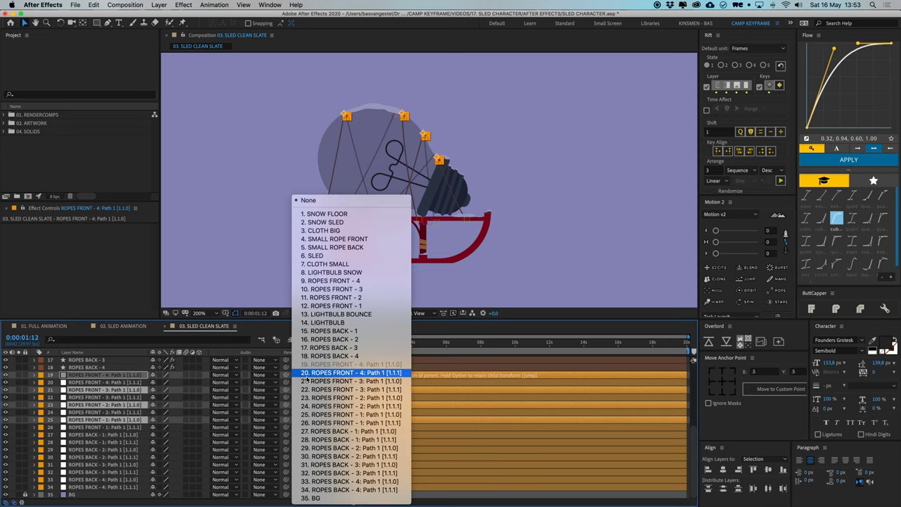
pyautogui.click(338, 323)
# Parent the four lower-end ROPES FRONT nulls, Path 1 [1.1.1], to the SLED layer
pyautogui.click(360, 413)
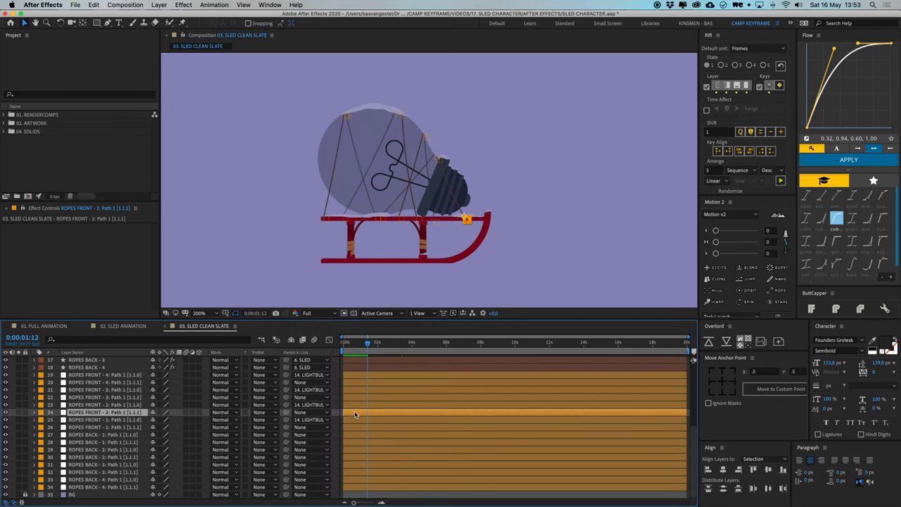
pyautogui.keyDown('super'); pyautogui.click(356, 398); pyautogui.keyUp('super')
pyautogui.keyDown('super'); pyautogui.click(355, 384); pyautogui.keyUp('super')
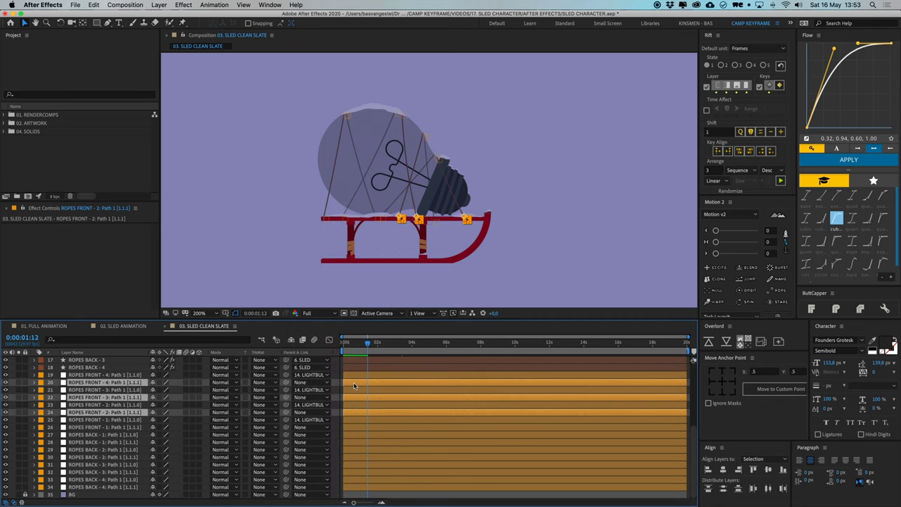
pyautogui.keyDown('super'); pyautogui.click(354, 427); pyautogui.keyUp('super')
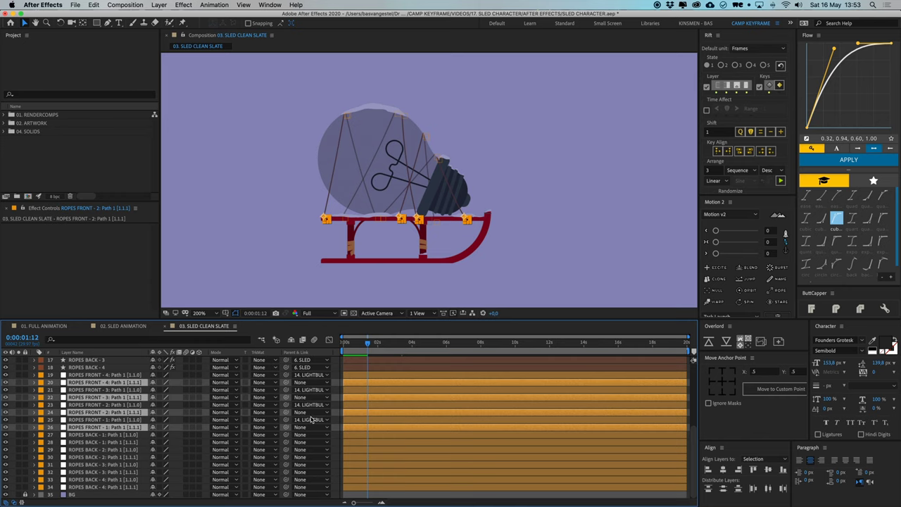
pyautogui.click(309, 428)
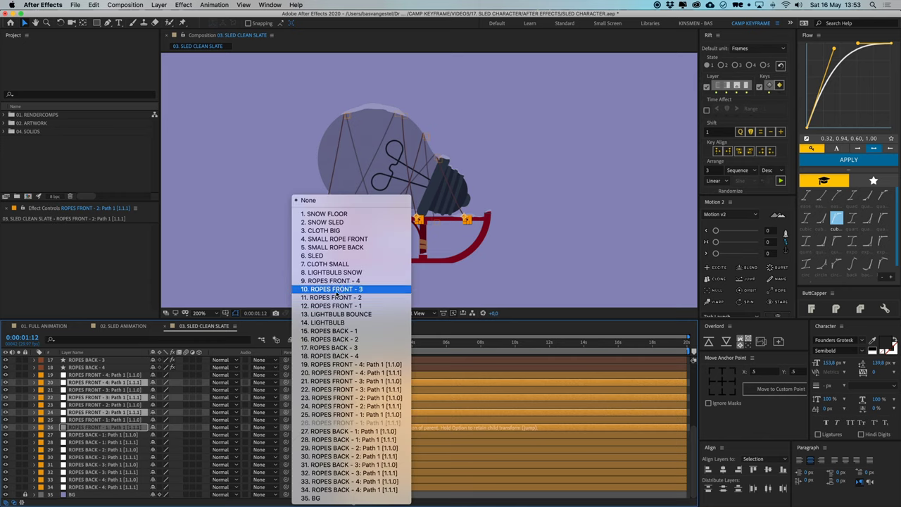
pyautogui.click(319, 255)
# Parent the four upper-end ROPES BACK nulls, Path 1 [1.1.0], to the LIGHTBULB layer
pyautogui.click(358, 436)
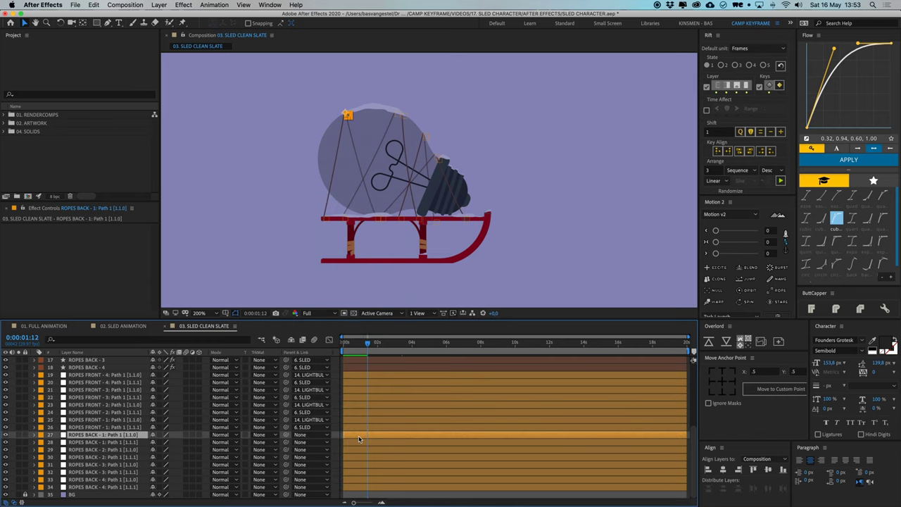
pyautogui.keyDown('super'); pyautogui.click(359, 451); pyautogui.keyUp('super')
pyautogui.keyDown('super'); pyautogui.click(360, 465); pyautogui.keyUp('super')
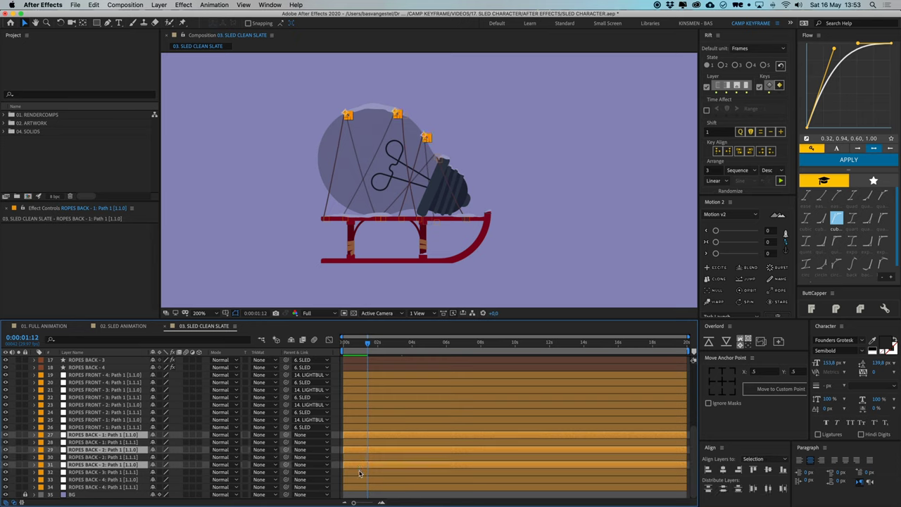
pyautogui.keyDown('super'); pyautogui.click(360, 480); pyautogui.keyUp('super')
pyautogui.click(326, 466)
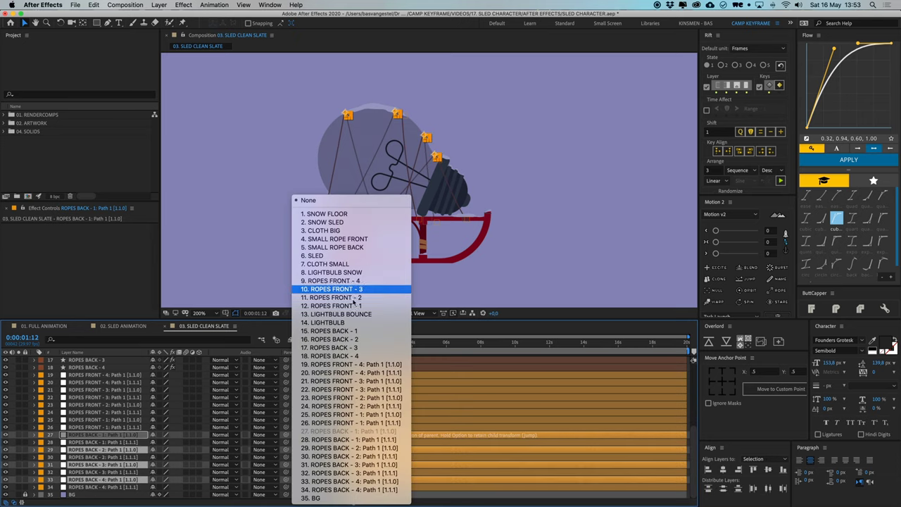
pyautogui.click(335, 322)
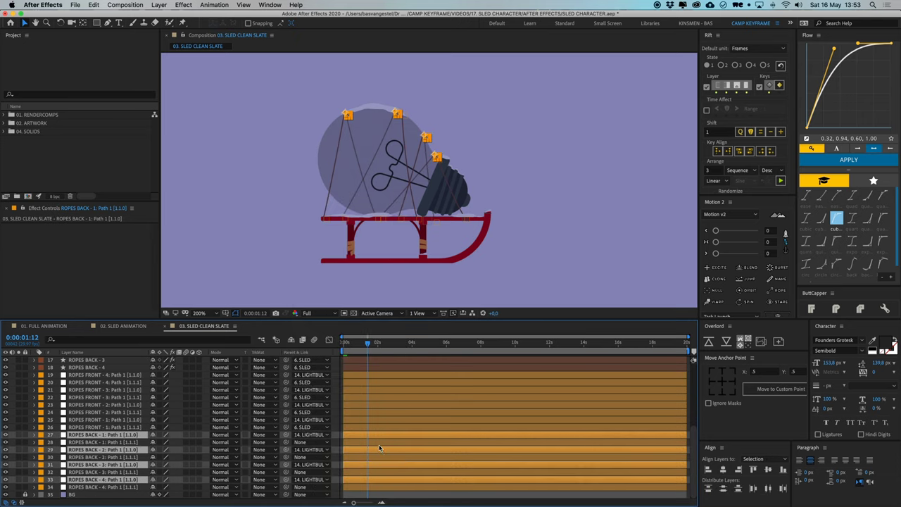
# Parent the four lower-end ROPES BACK nulls, Path 1 [1.1.1], to the SLED layer and deselect them
pyautogui.click(376, 442)
pyautogui.keyDown('super'); pyautogui.click(370, 457); pyautogui.keyUp('super')
pyautogui.keyDown('super'); pyautogui.click(371, 471); pyautogui.keyUp('super')
pyautogui.keyDown('super'); pyautogui.click(370, 486); pyautogui.keyUp('super')
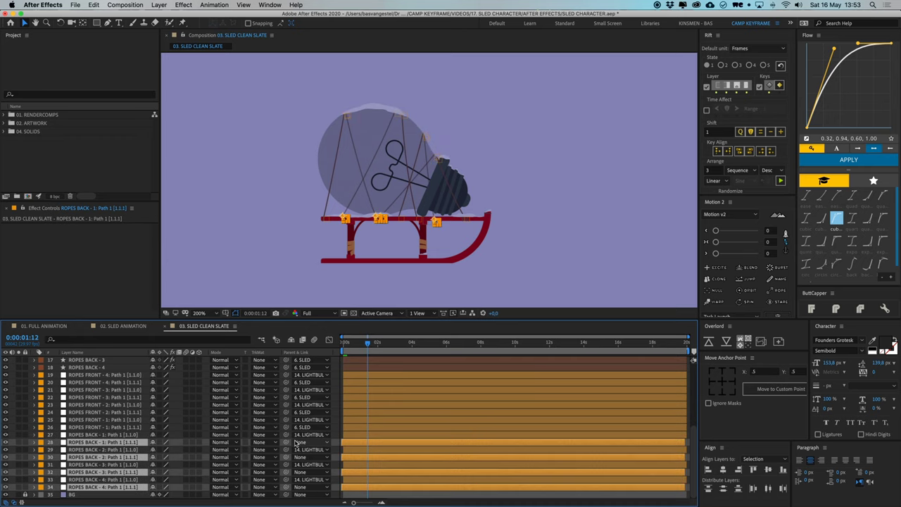
pyautogui.click(303, 447)
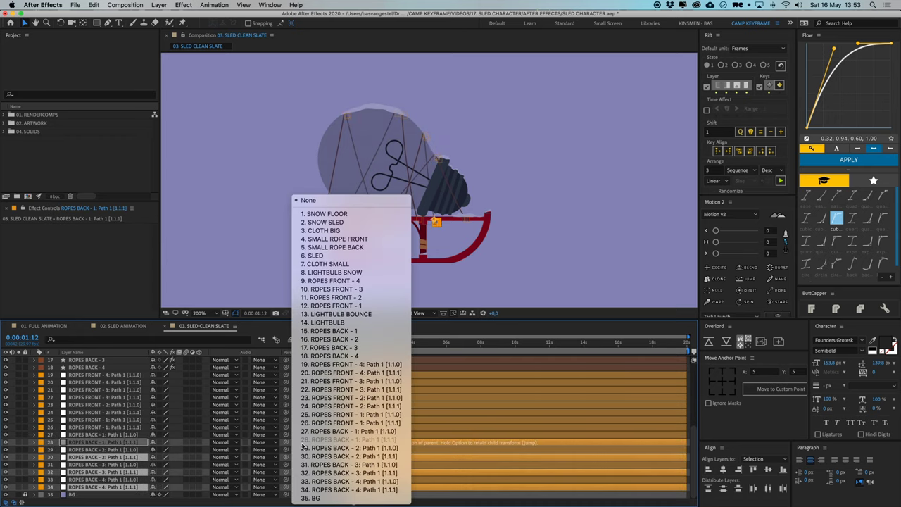
pyautogui.click(314, 258)
pyautogui.click(339, 421)
# Reveal the SLED keyframes and preview the animation to check how the ropes follow the lightbulb and sled
pyautogui.scroll(1, 349, 404)
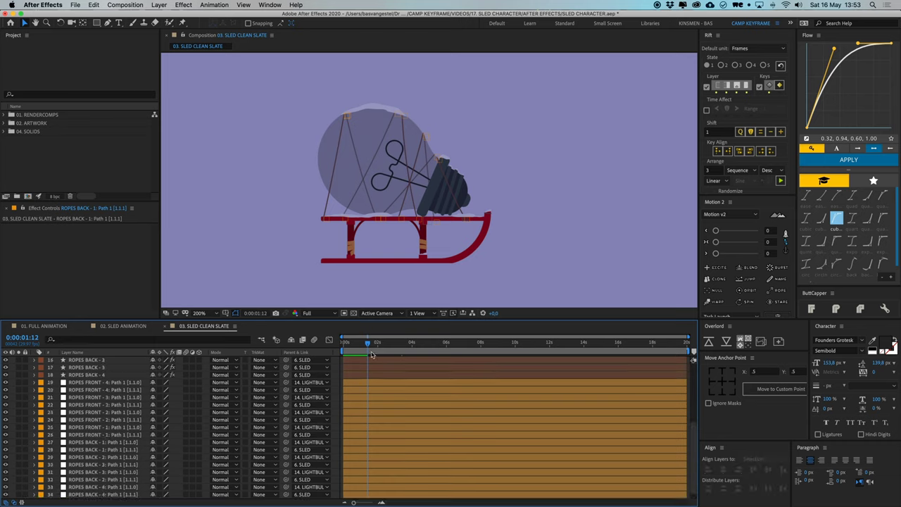
pyautogui.scroll(5, 377, 384)
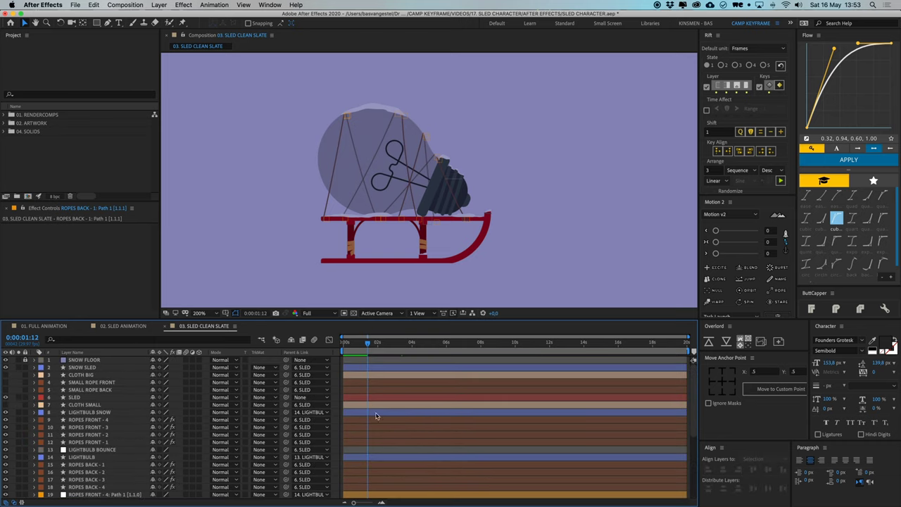
pyautogui.click(377, 398)
pyautogui.press('u')
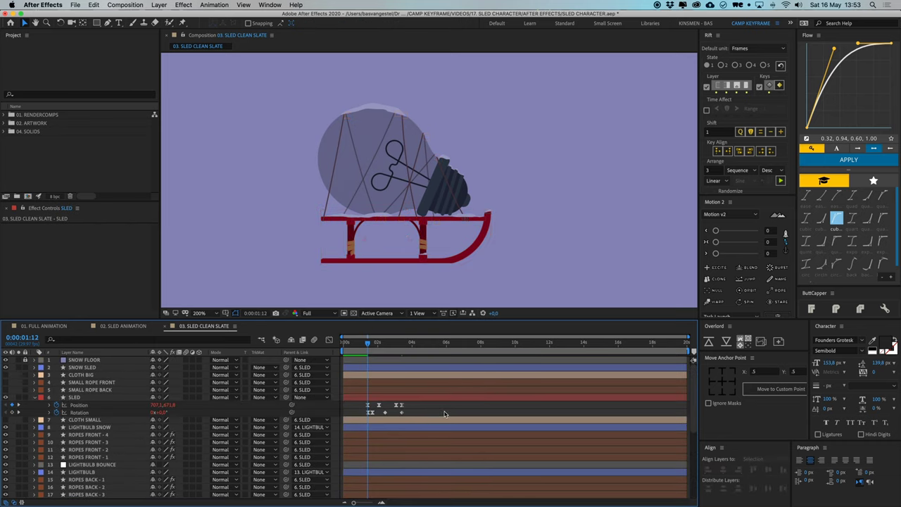
pyautogui.press('space')
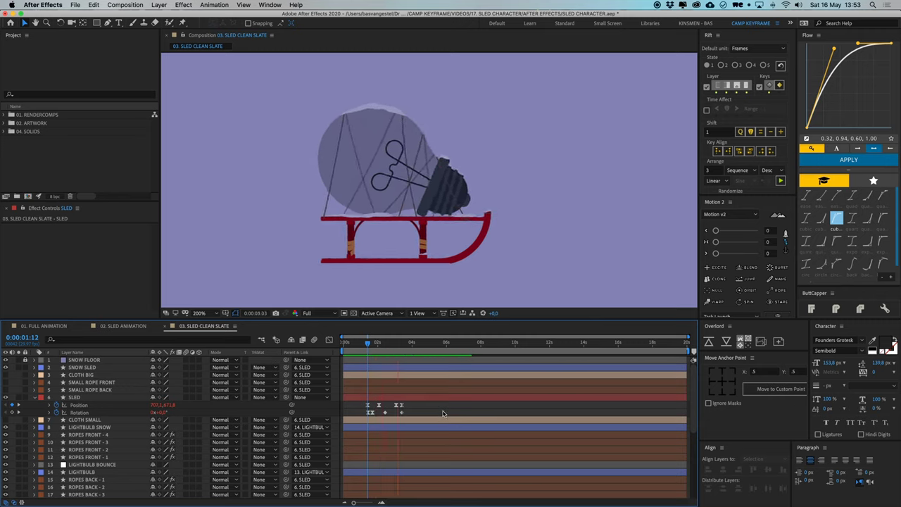
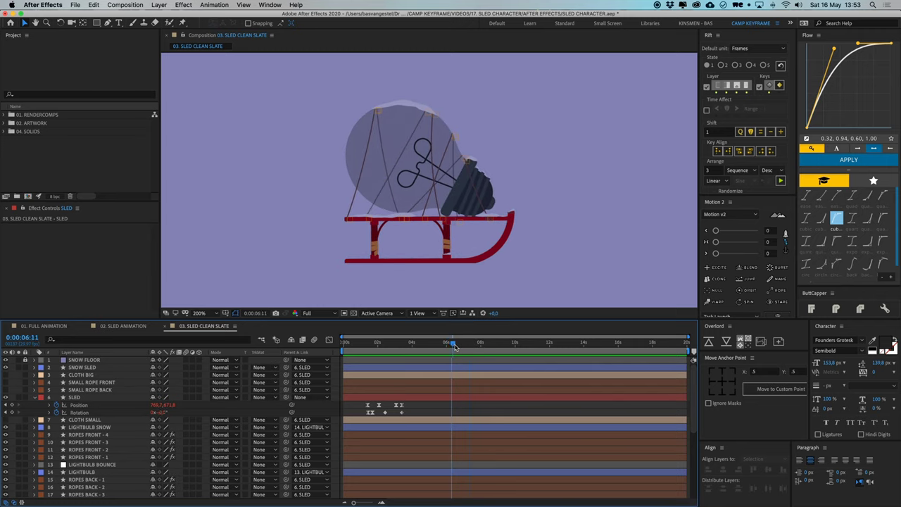
pyautogui.press('space')
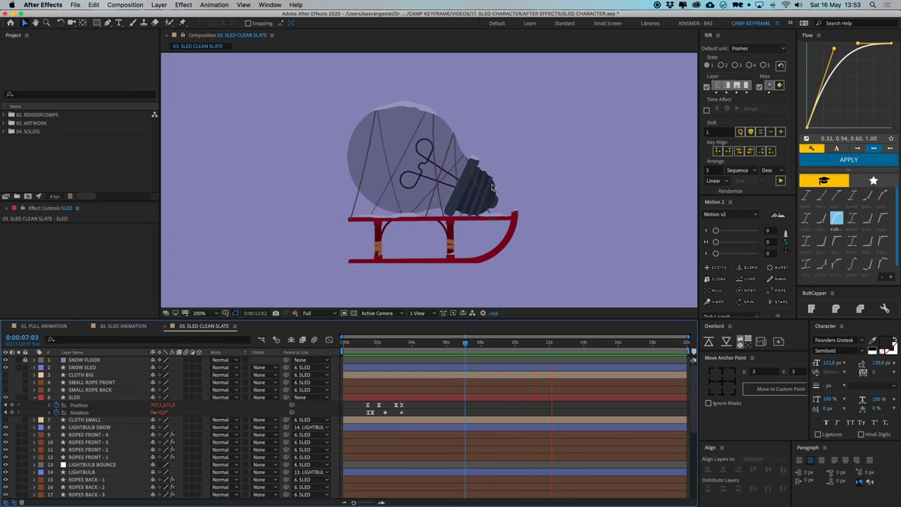
pyautogui.press(',')
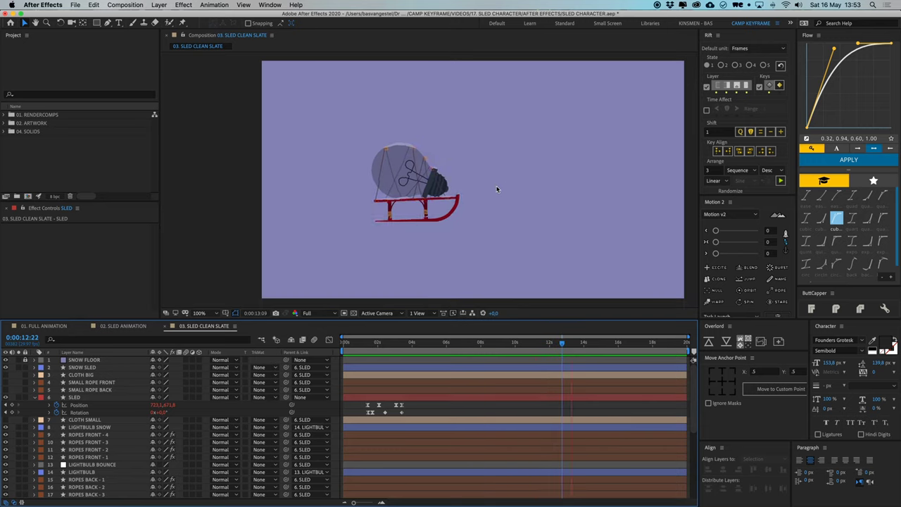
pyautogui.click(367, 352)
pyautogui.press('space')
pyautogui.press('space')
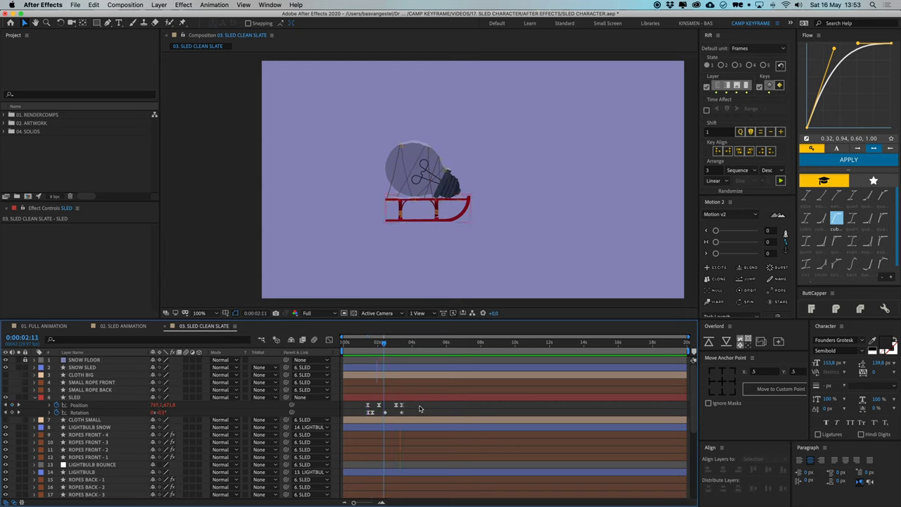
# Collapse the SLED keyframes and make the CLOTH BIG, SMALL ROPE FRONT, SMALL ROPE BACK and CLOTH SMALL layers visible
pyautogui.press('u')
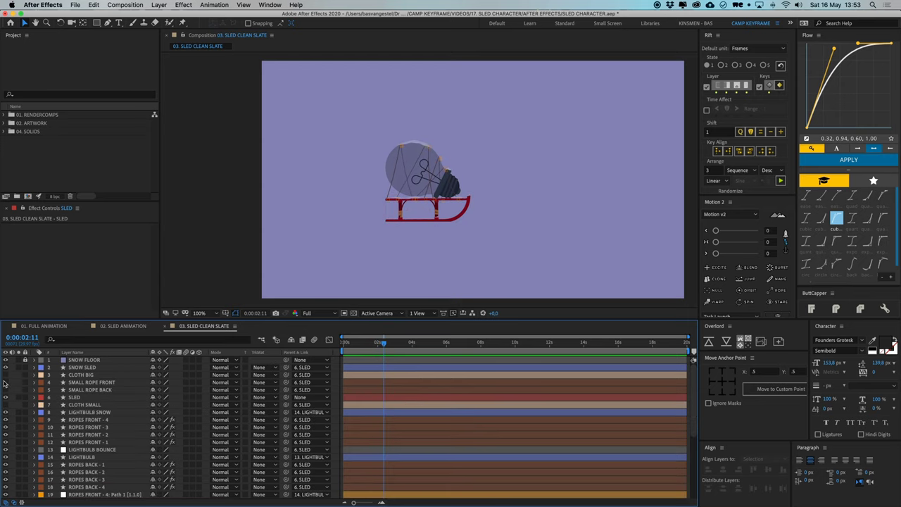
pyautogui.moveTo(5, 374); pyautogui.dragTo(6, 390)
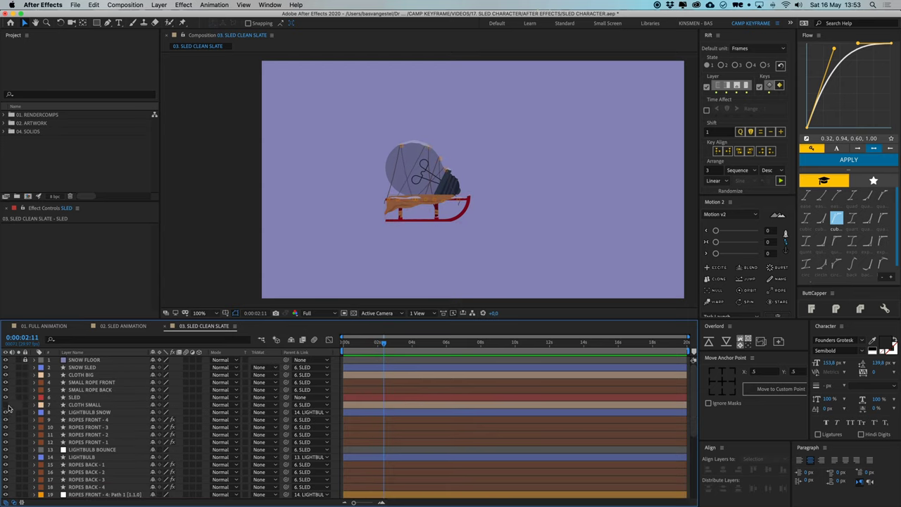
pyautogui.click(5, 405)
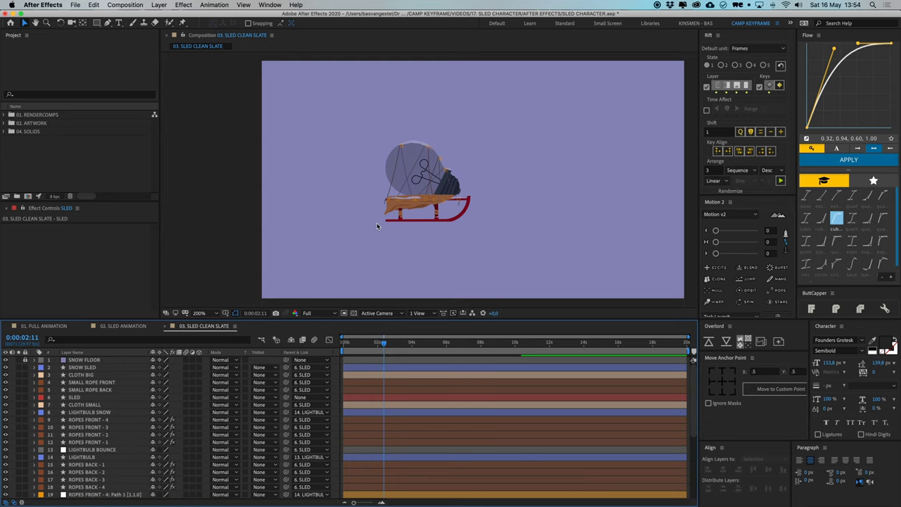
# Apply the Wave Warp effect to the CLOTH BIG layer
pyautogui.scroll(2, 377, 222)
pyautogui.moveTo(354, 268); pyautogui.dragTo(416, 208)
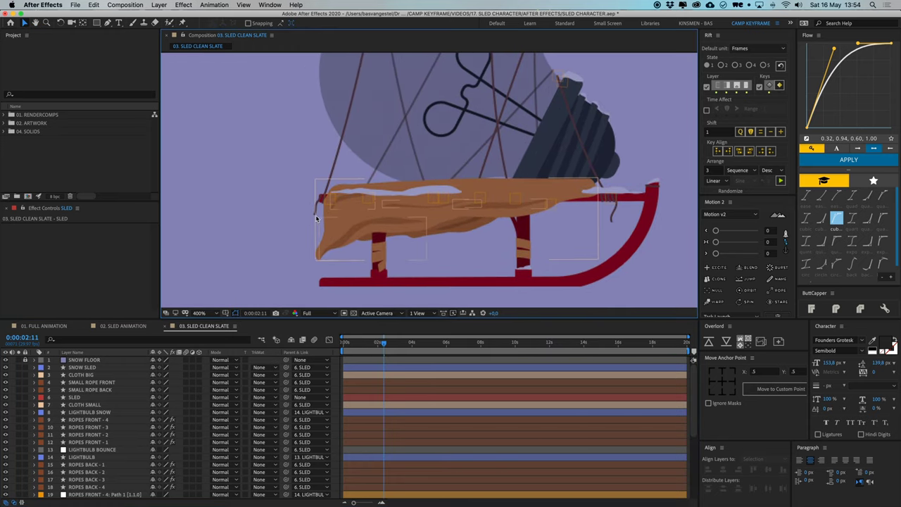
pyautogui.click(345, 237)
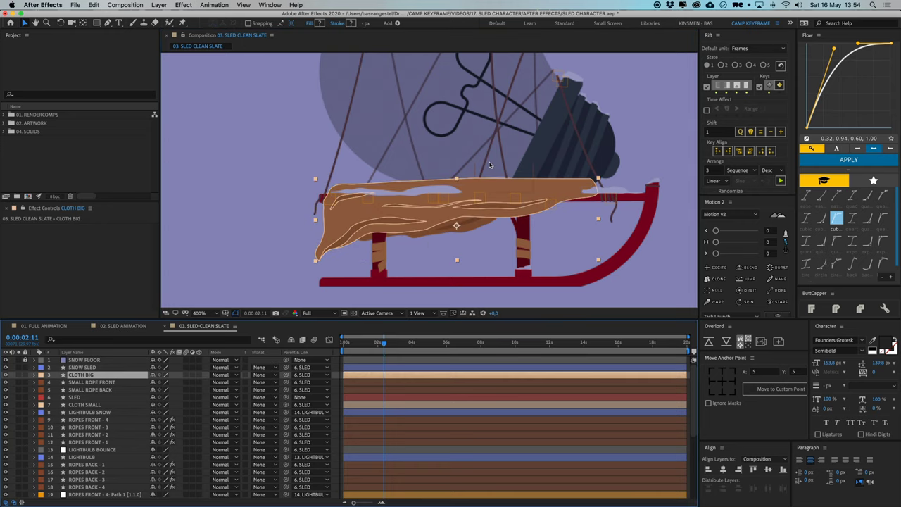
pyautogui.moveTo(489, 165); pyautogui.dragTo(449, 176)
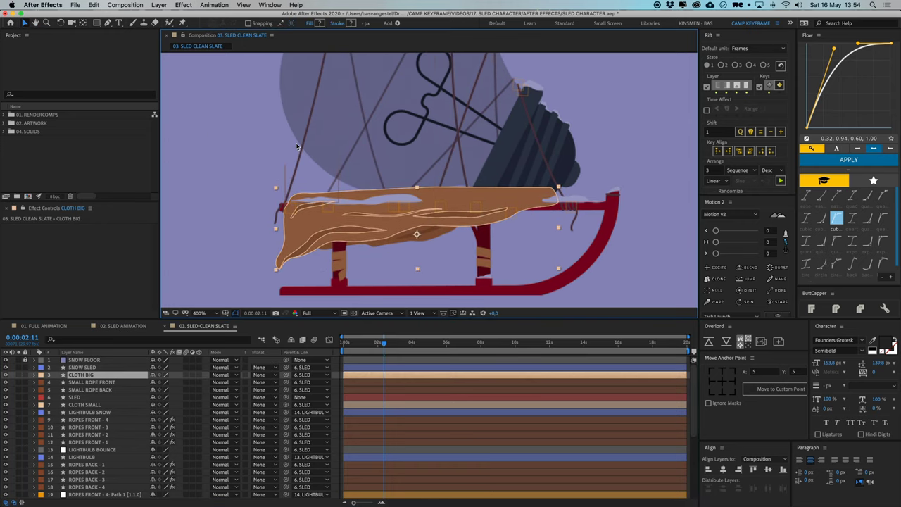
pyautogui.press(',')
pyautogui.press(',')
pyautogui.click(270, 5)
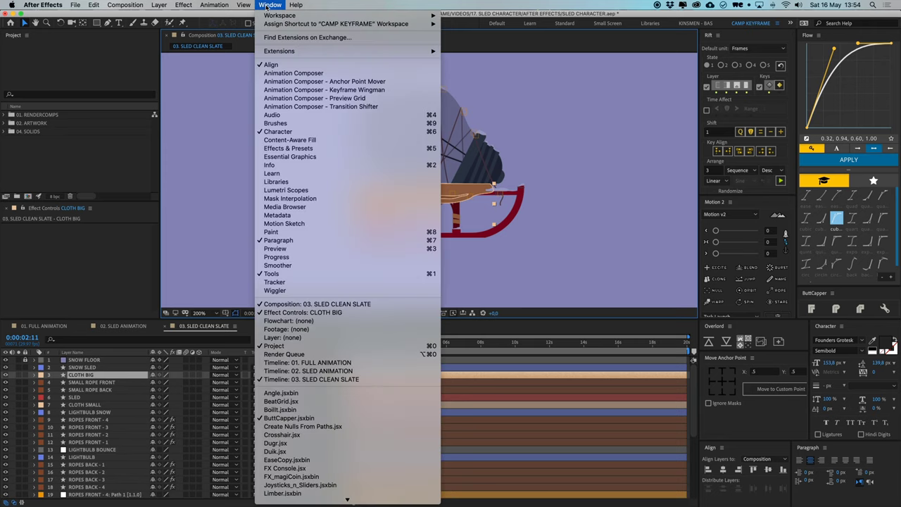
pyautogui.moveTo(304, 5)
pyautogui.write('wav')
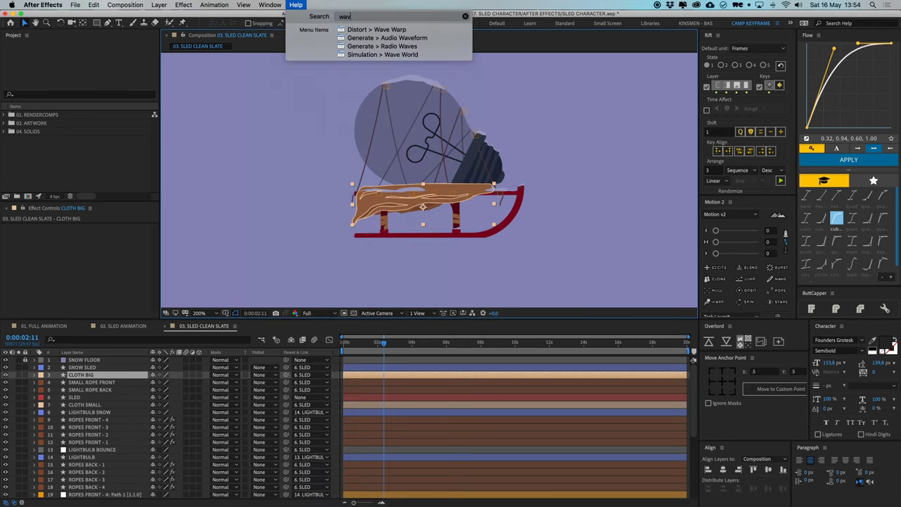
pyautogui.write('e war')
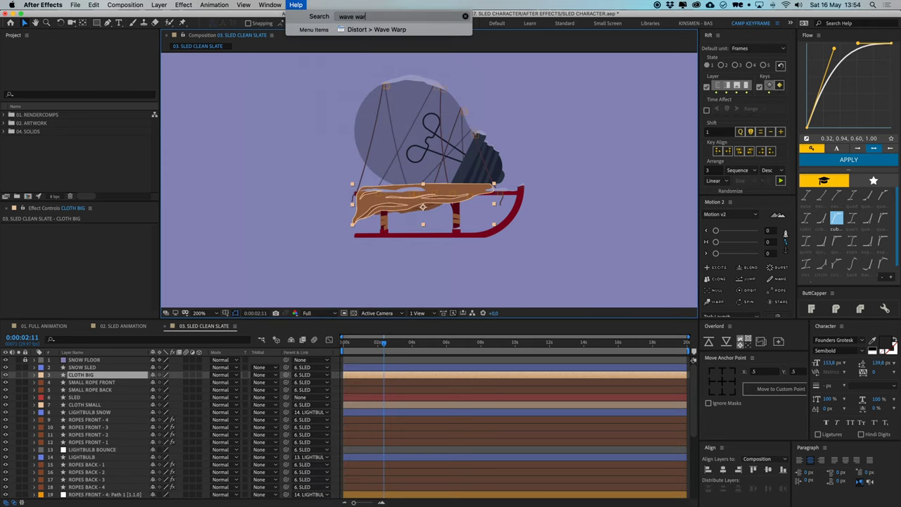
pyautogui.click(372, 31)
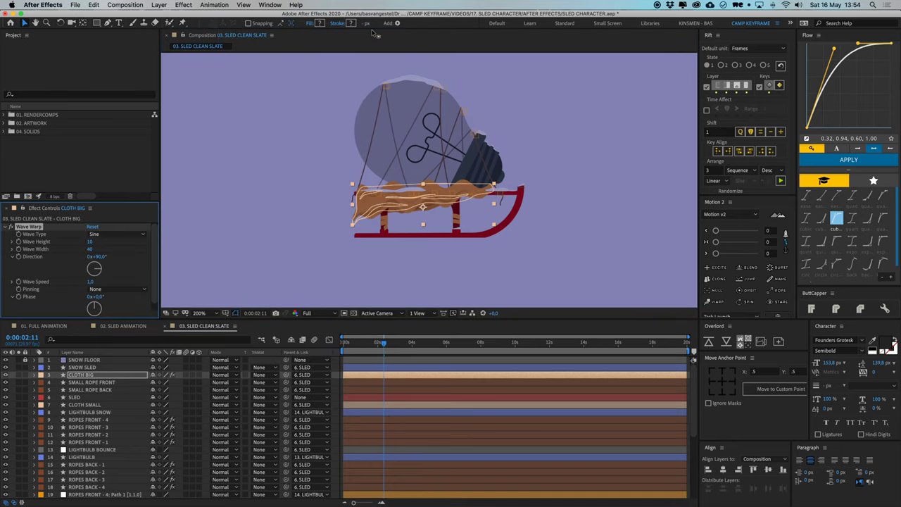
# Set CLOTH BIG's Wave Warp to Wave Height 2, Wave Width 80 and Direction 271°
pyautogui.click(91, 243)
pyautogui.press('Tab')
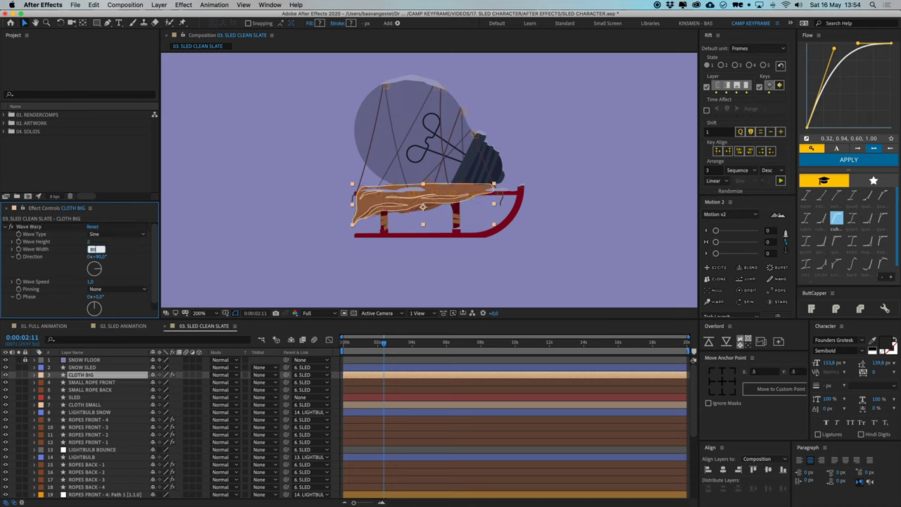
pyautogui.press('Return')
pyautogui.click(92, 271)
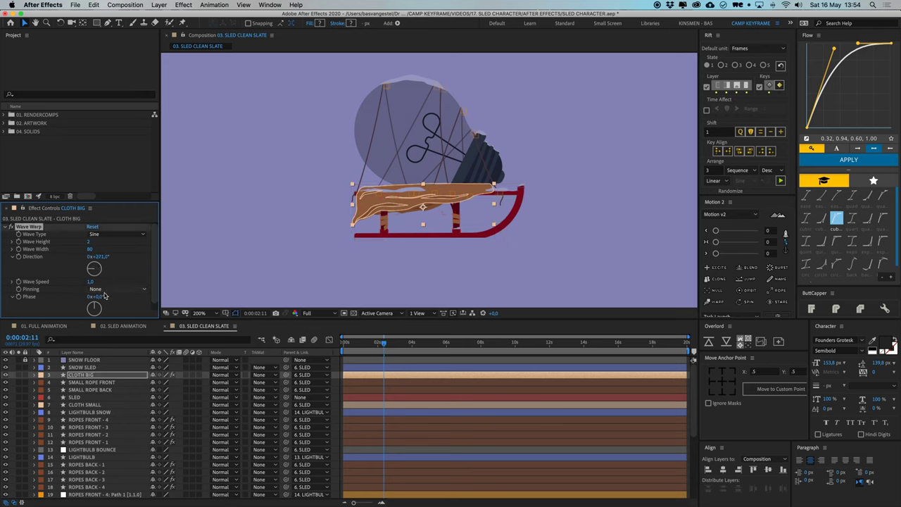
# Preview the cloth's waving motion and try a faster Wave Speed on CLOTH BIG
pyautogui.click(341, 376)
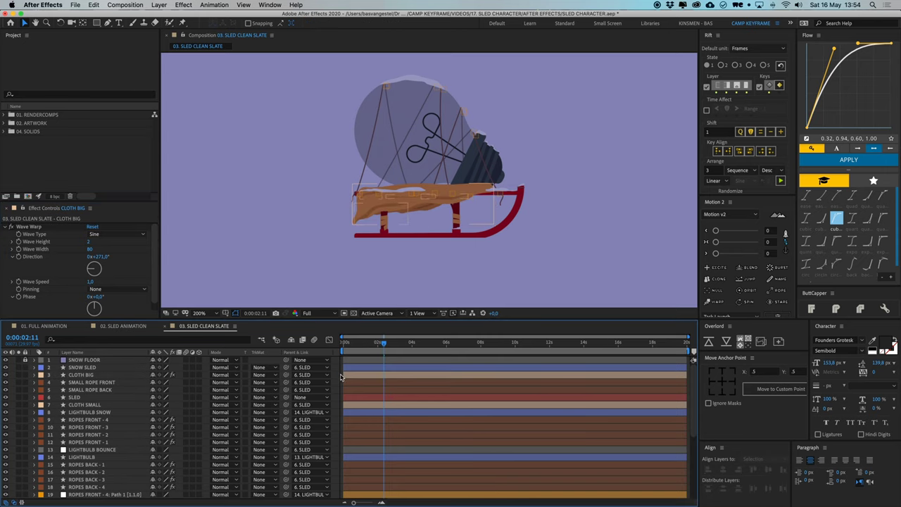
pyautogui.press('space')
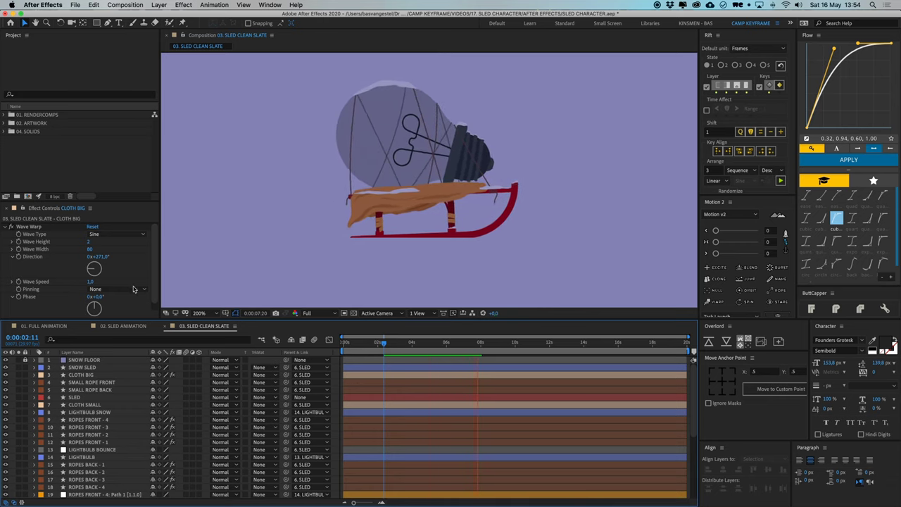
pyautogui.click(354, 375)
pyautogui.moveTo(127, 285); pyautogui.dragTo(141, 287)
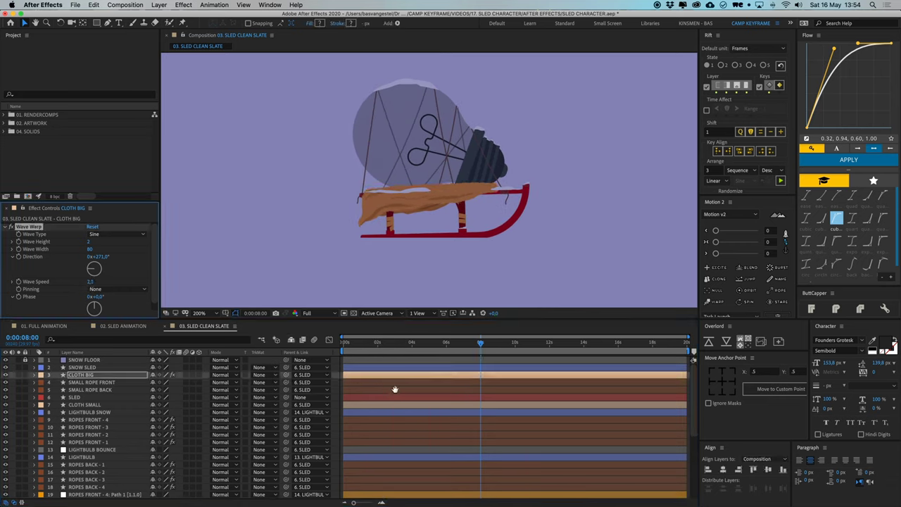
pyautogui.press('space')
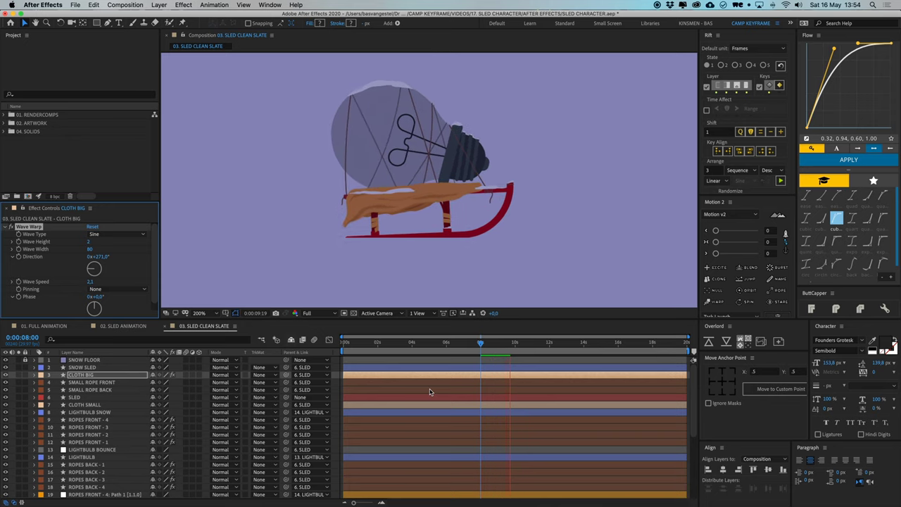
pyautogui.press('space')
pyautogui.press('space')
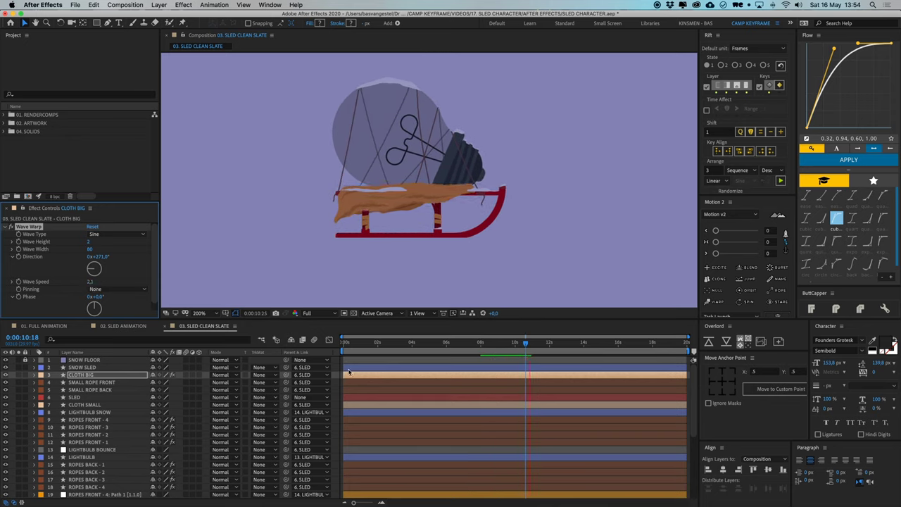
pyautogui.press('space')
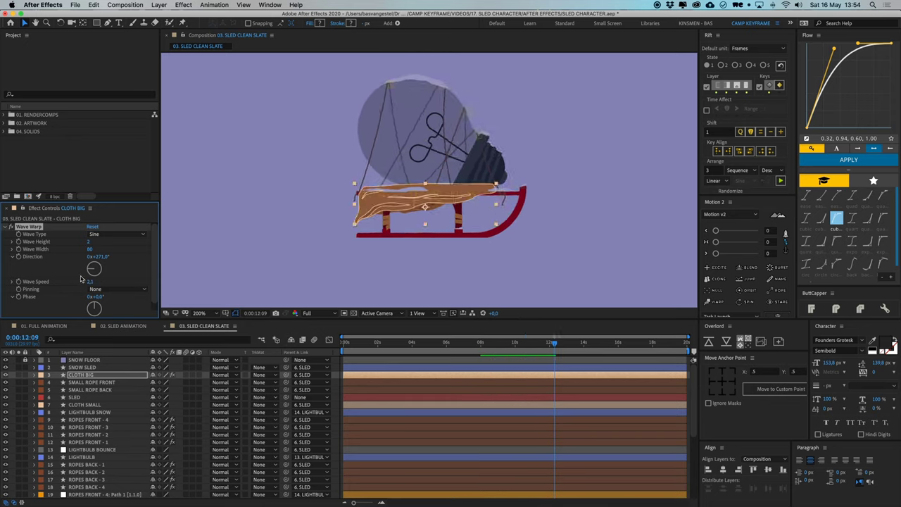
# Set CLOTH BIG's Wave Speed to 1.5 and copy its Wave Warp effect onto the CLOTH SMALL layer
pyautogui.click(92, 282)
pyautogui.click(341, 380)
pyautogui.click(24, 226)
pyautogui.click(375, 404)
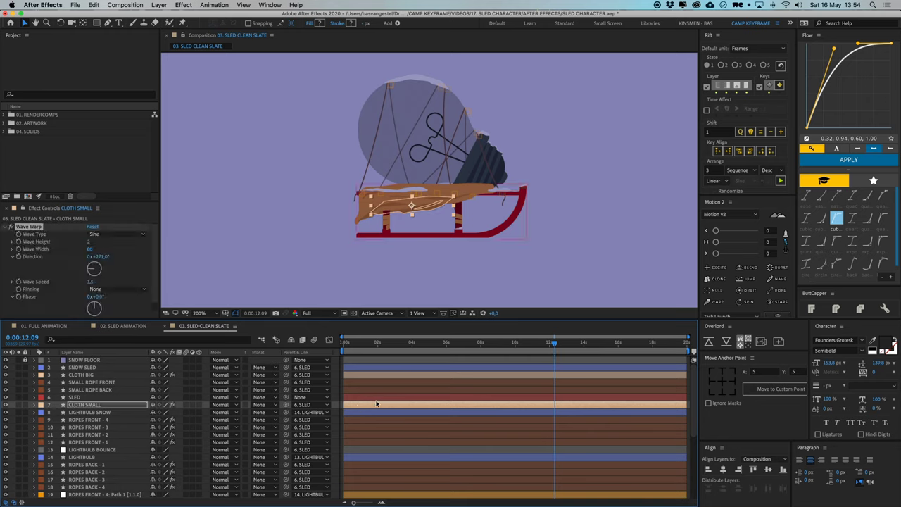
# Preview both cloths, set CLOTH SMALL's Wave Speed to 2, and preview the animation again from the start
pyautogui.press('F2')
pyautogui.press('space')
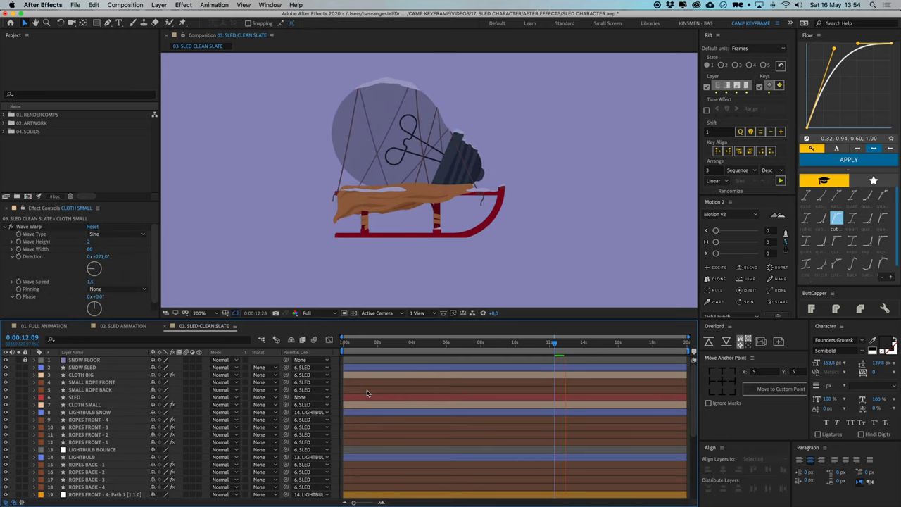
pyautogui.click(368, 404)
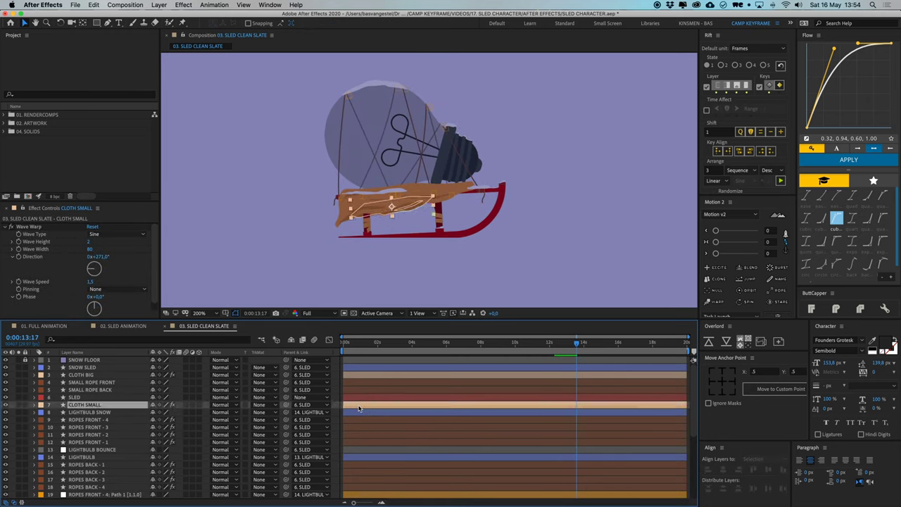
pyautogui.click(92, 282)
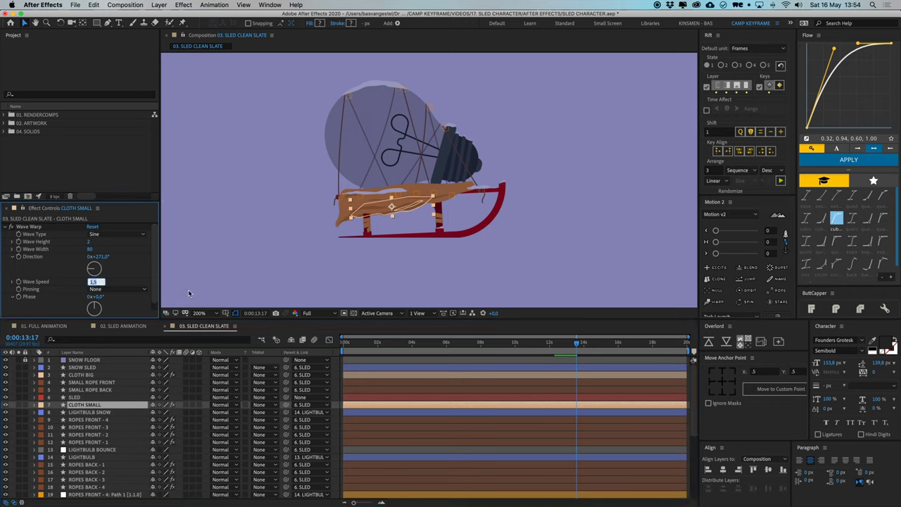
pyautogui.write('2')
pyautogui.press('Return')
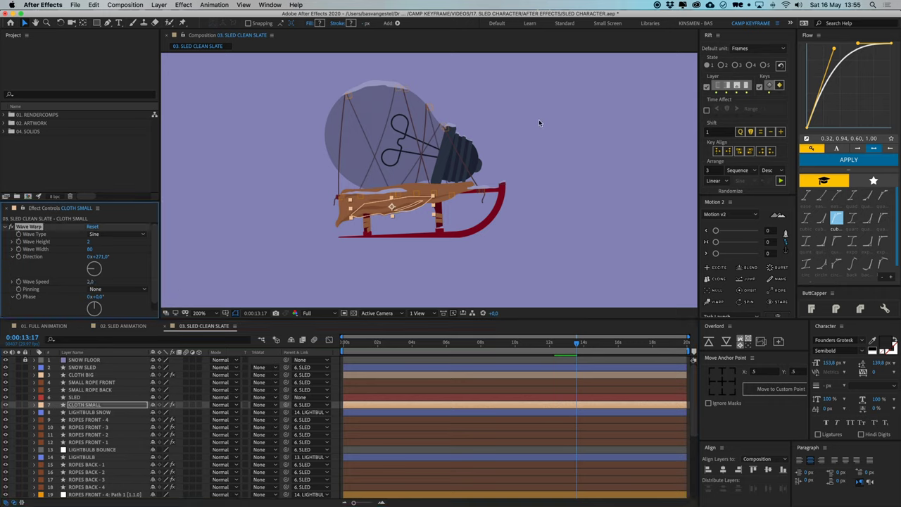
pyautogui.click(357, 332)
pyautogui.press('space')
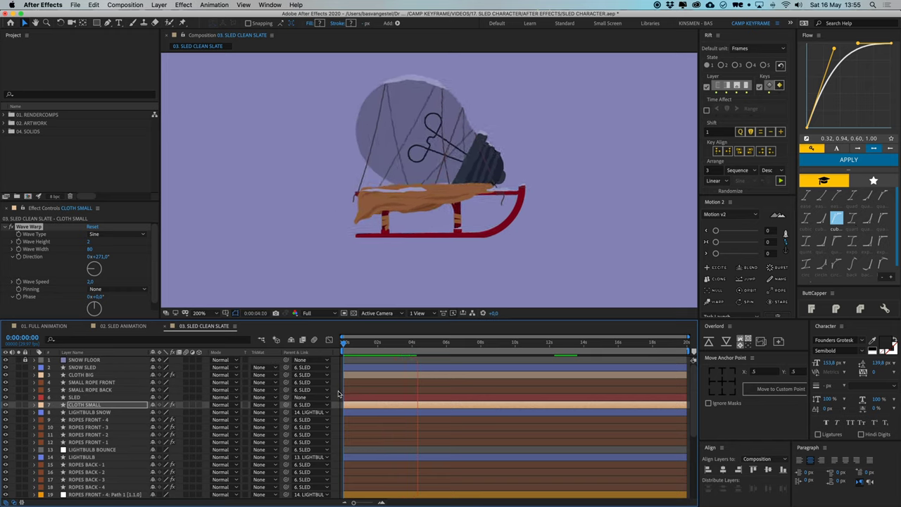
pyautogui.press('space')
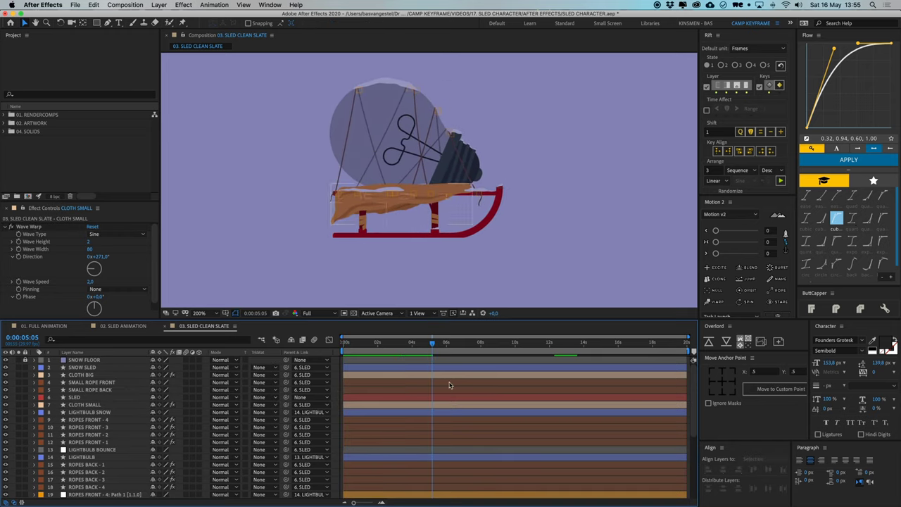
# Draw a filled rectangle as a new shape layer, covering the cloth and sled from the seat rail down past the runners
pyautogui.press('.')
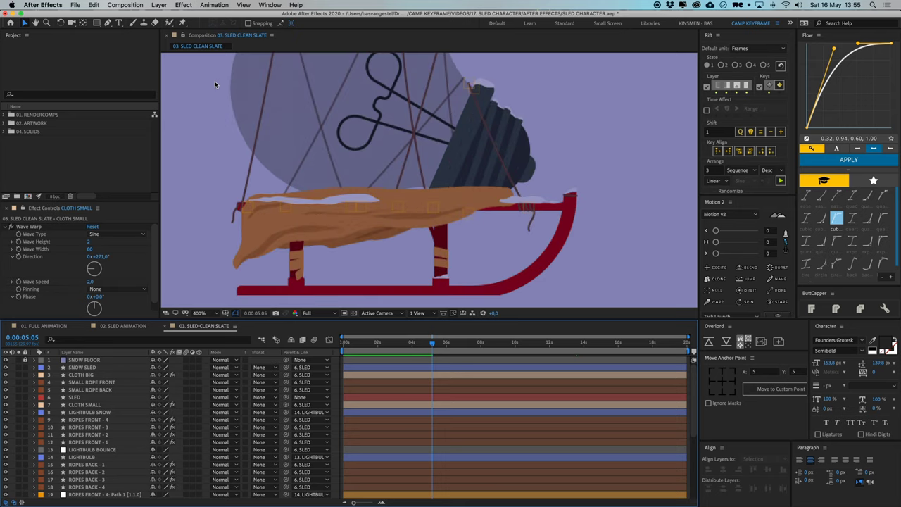
pyautogui.moveTo(269, 146); pyautogui.dragTo(291, 135)
pyautogui.click(98, 24)
pyautogui.click(97, 24)
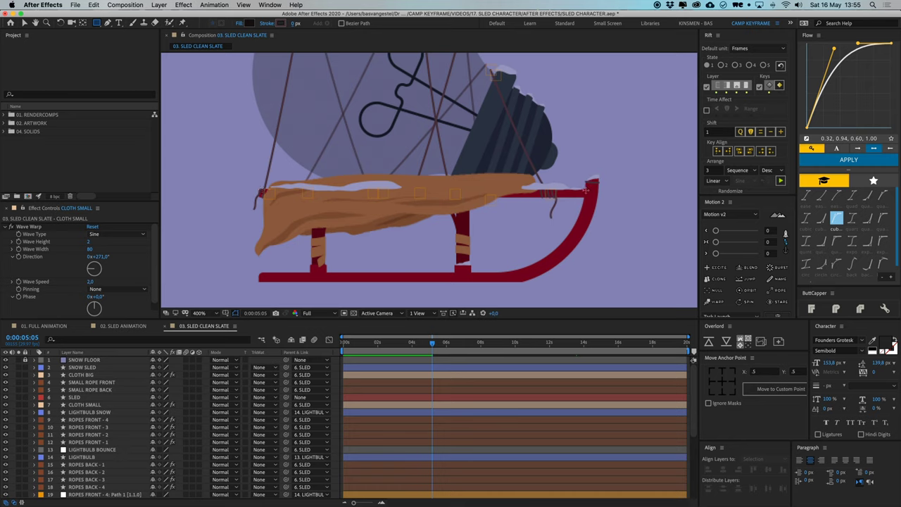
pyautogui.moveTo(586, 188); pyautogui.dragTo(201, 304)
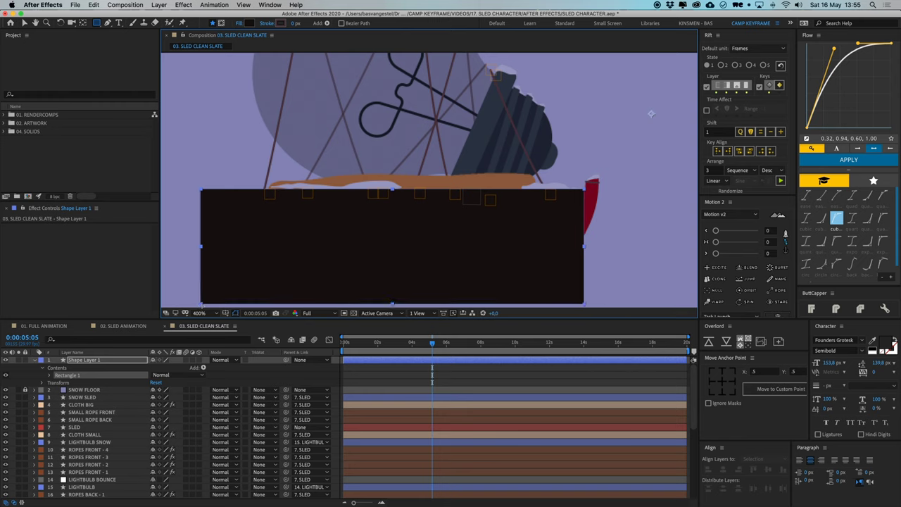
# Rename the new rectangle shape layer CLOTH BIG MATTE
pyautogui.click(106, 361)
pyautogui.press('Return')
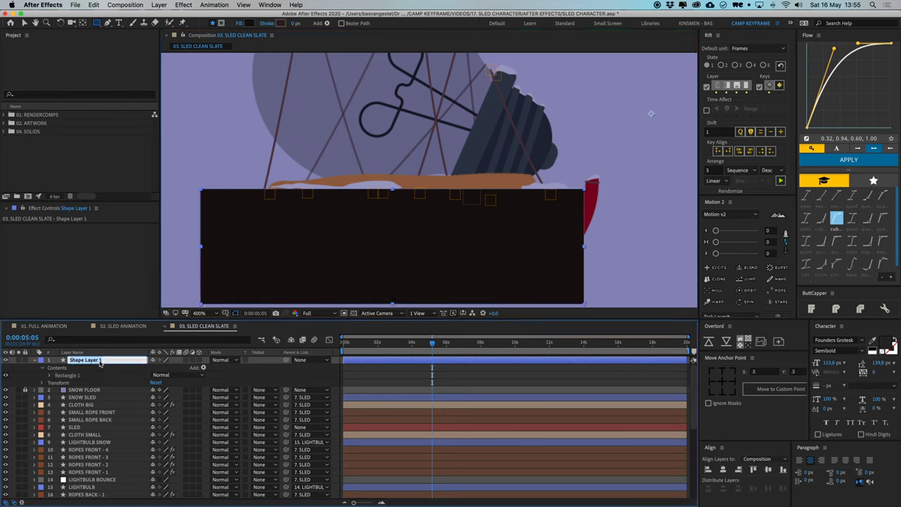
pyautogui.write('CLOTH BIG MATTE')
pyautogui.press('Return')
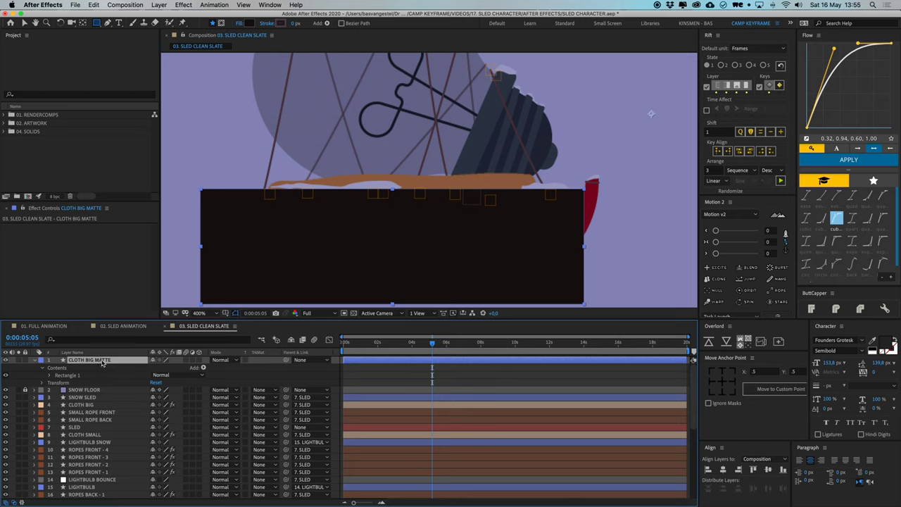
# Move CLOTH BIG MATTE directly above CLOTH BIG and set it as CLOTH BIG's Alpha Matte
pyautogui.moveTo(103, 382); pyautogui.dragTo(90, 402)
pyautogui.click(88, 405)
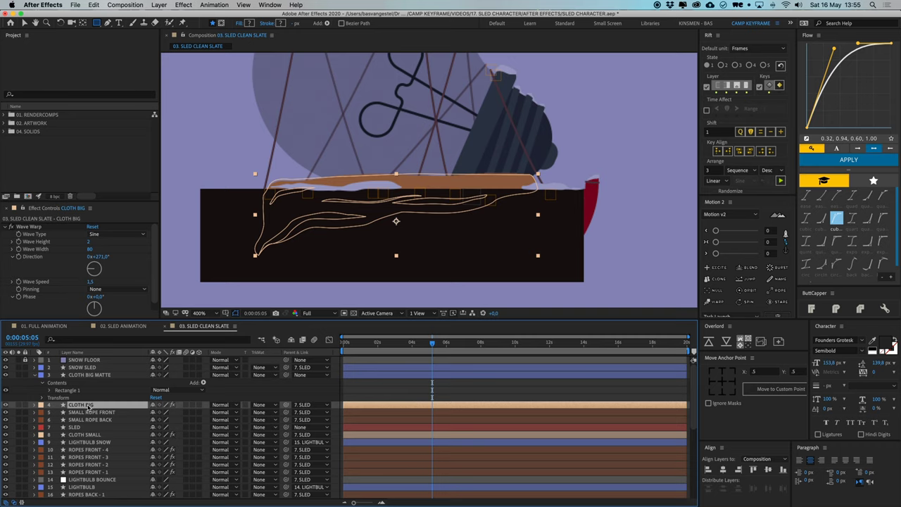
pyautogui.click(261, 405)
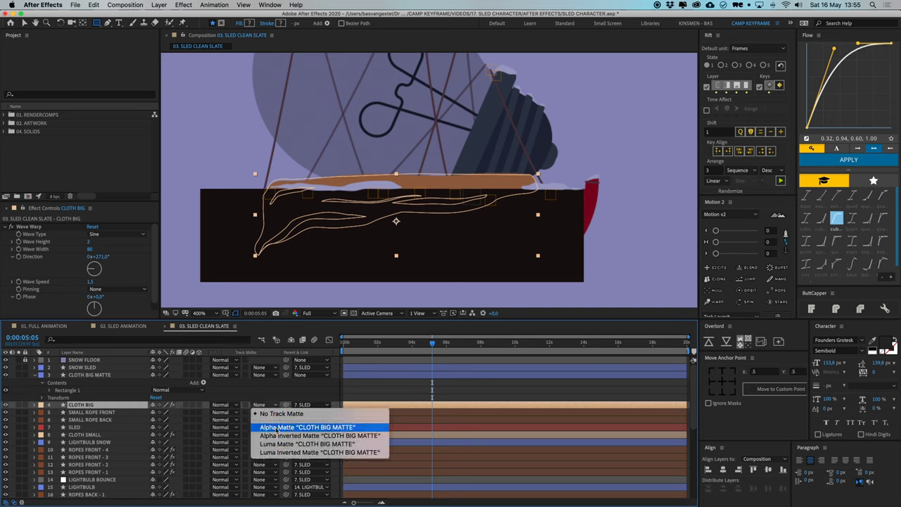
pyautogui.click(278, 427)
# Parent CLOTH BIG MATTE to the SLED layer and deselect it
pyautogui.click(102, 376)
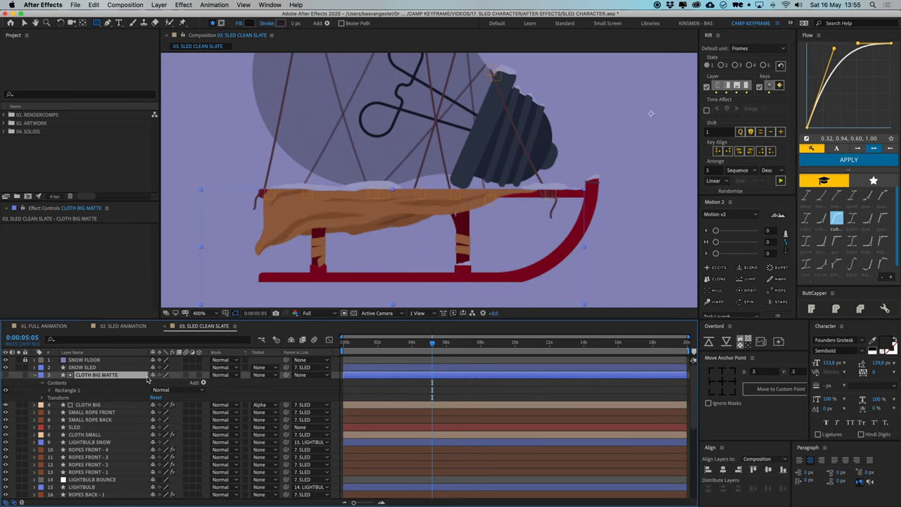
pyautogui.moveTo(286, 374); pyautogui.dragTo(77, 427)
pyautogui.click(374, 390)
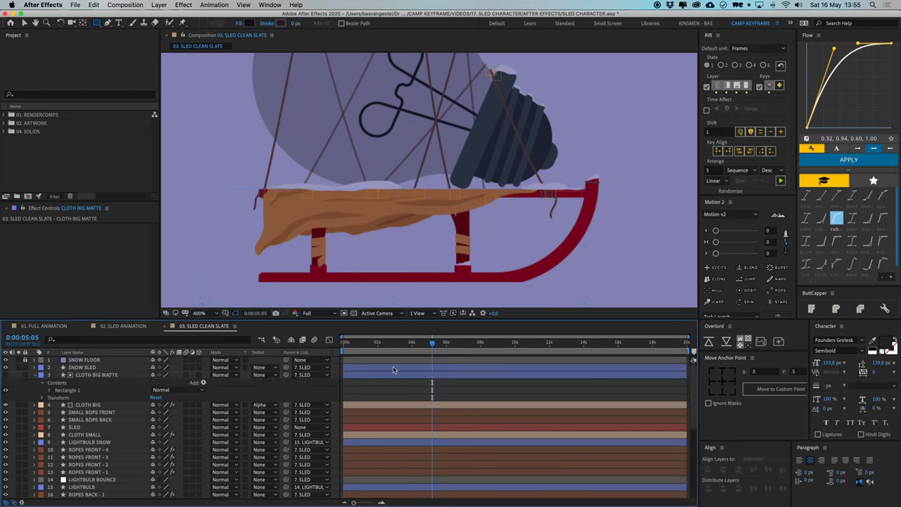
# Preview the matted cloth on the moving sled, return to the Selection tool and collapse the CLOTH BIG MATTE layer's properties
pyautogui.press('space')
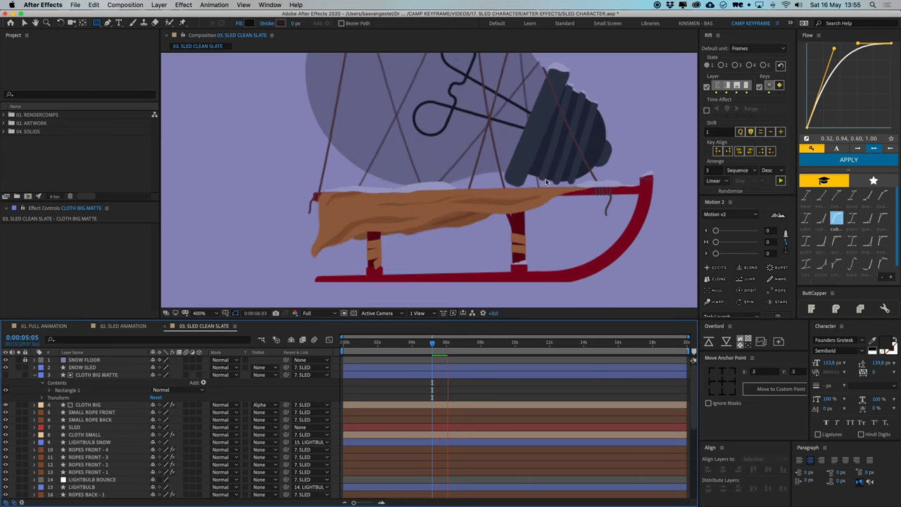
pyautogui.press('space')
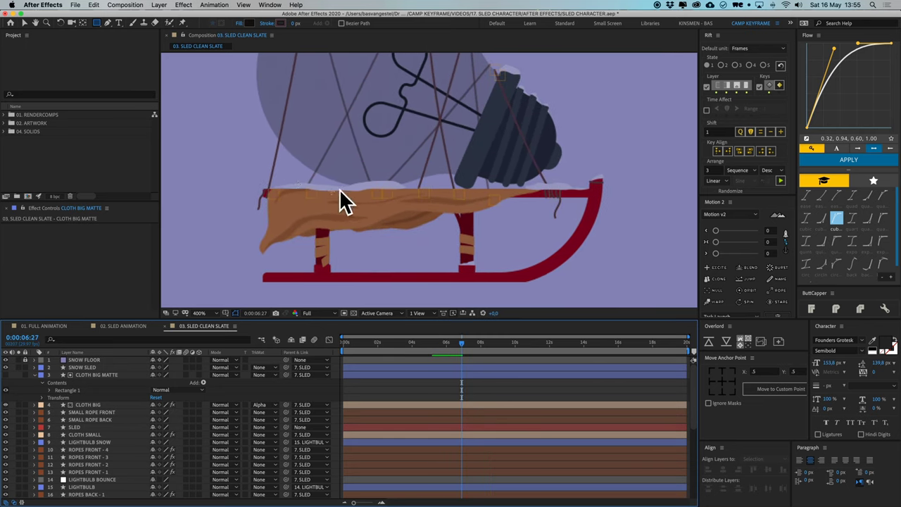
pyautogui.press(',')
pyautogui.press('v')
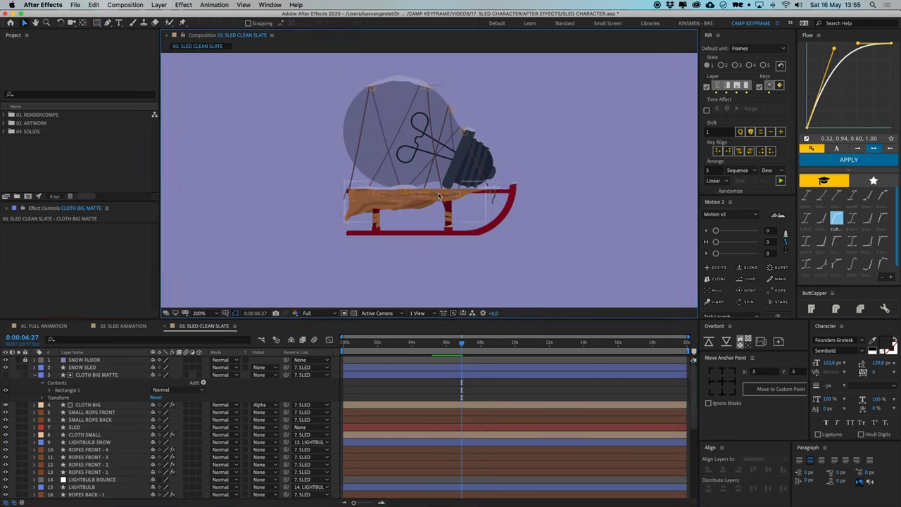
pyautogui.click(410, 390)
pyautogui.click(35, 374)
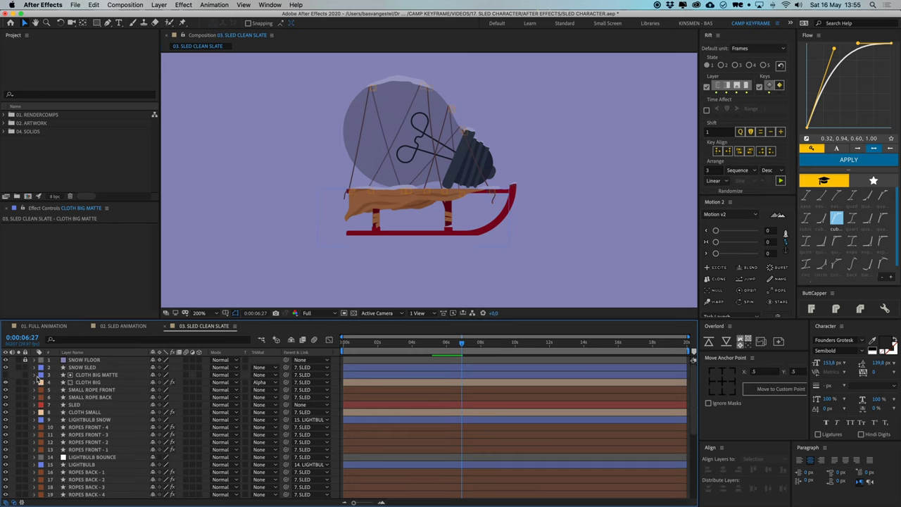
# Set the CLOTH BIG MATTE layer's label colour to None and deselect the layer
pyautogui.click(40, 375)
pyautogui.click(56, 360)
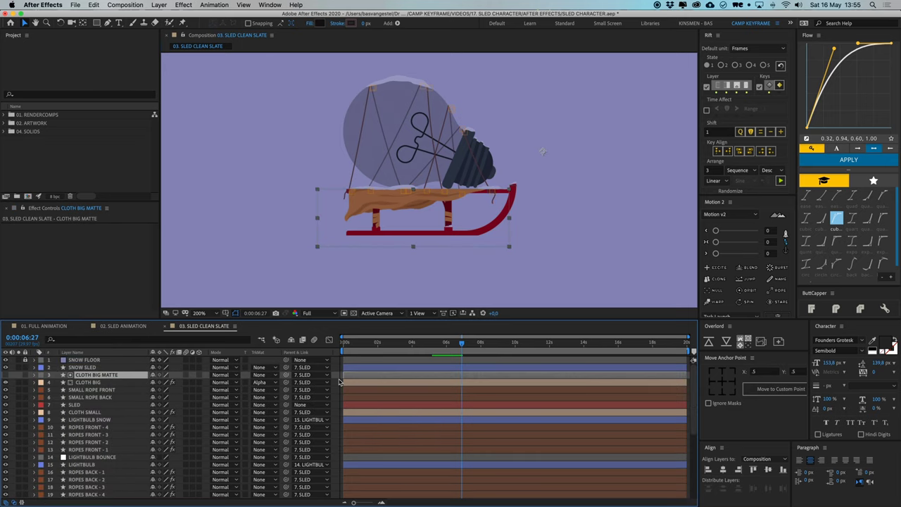
pyautogui.press('super+shift+a')
# Select the short rope hanging at the sled's front and apply the Wave Warp effect to it
pyautogui.moveTo(443, 209); pyautogui.dragTo(420, 236)
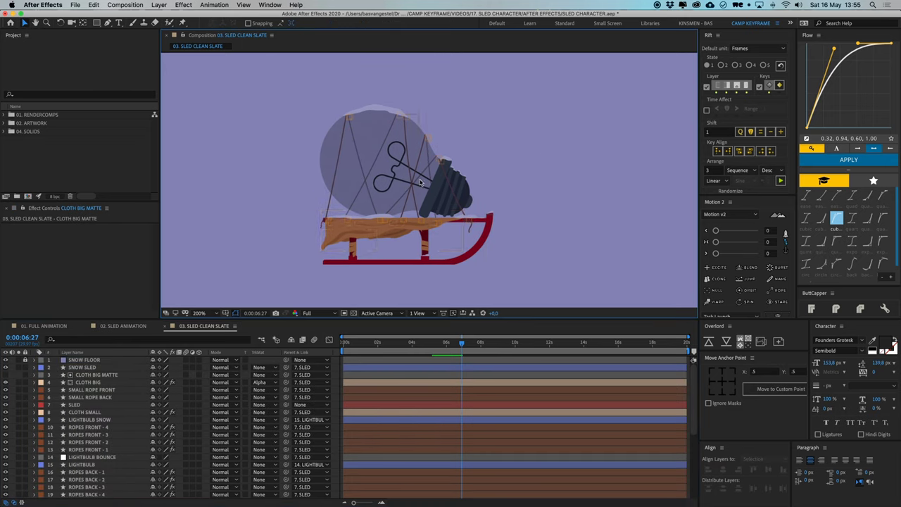
pyautogui.press('.')
pyautogui.moveTo(435, 230); pyautogui.dragTo(437, 188)
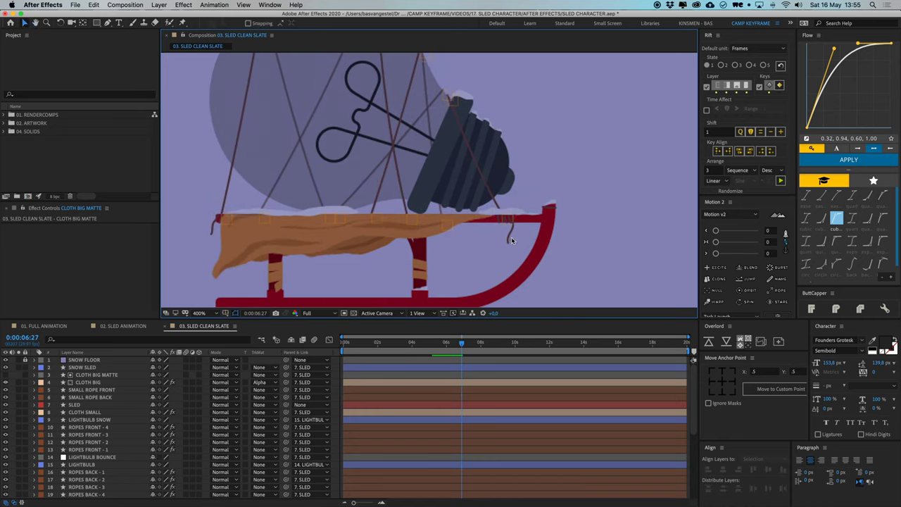
pyautogui.click(510, 236)
pyautogui.click(296, 6)
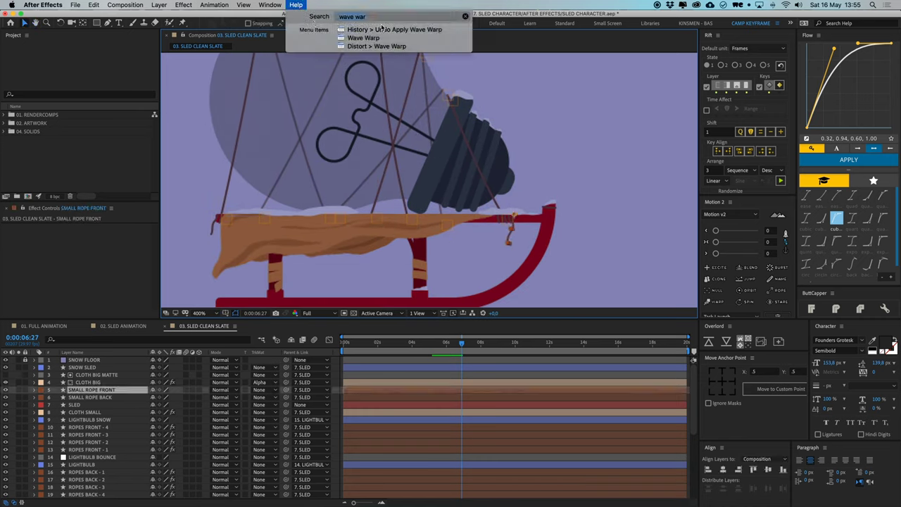
pyautogui.click(363, 37)
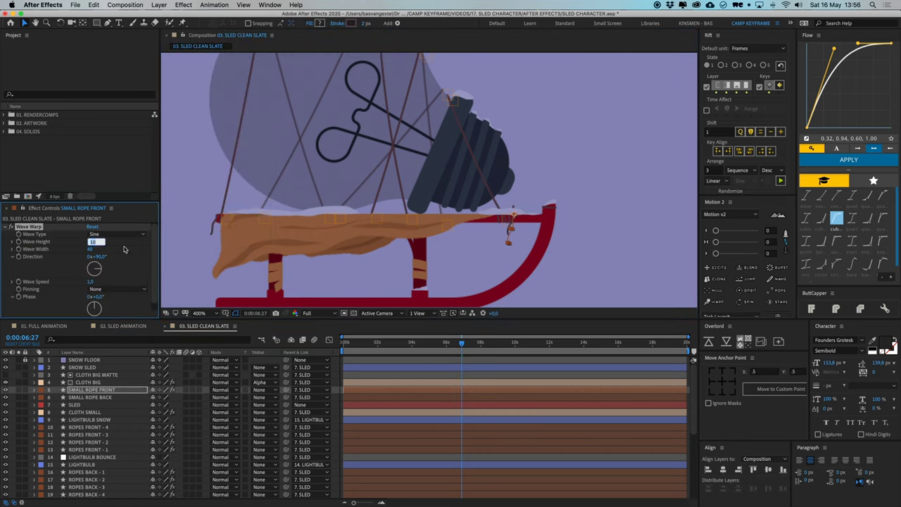
# Set SMALL ROPE FRONT's Wave Warp to height 1, width 20, direction 271° and speed 3, and preview the waving rope
pyautogui.write('1')
pyautogui.press('Return')
pyautogui.moveTo(86, 270); pyautogui.dragTo(87, 268)
pyautogui.click(340, 392)
pyautogui.press('space')
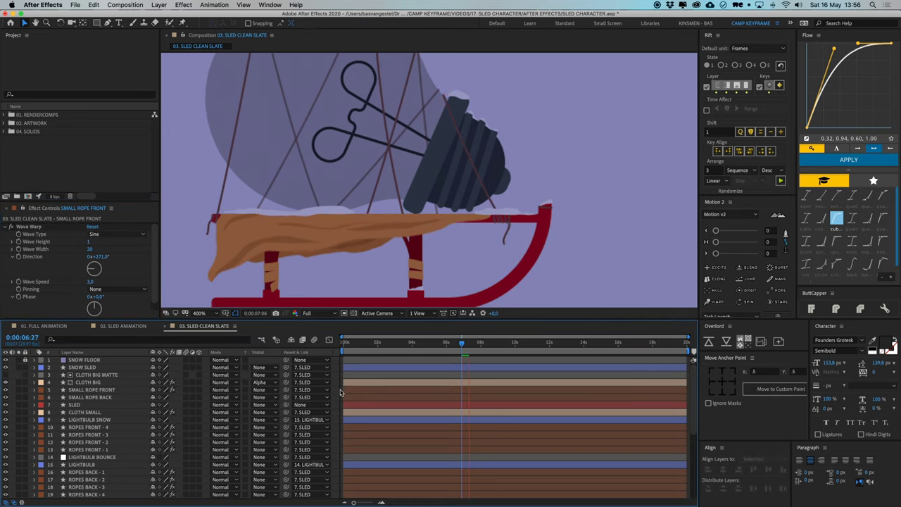
# Copy SMALL ROPE FRONT's Wave Warp effect onto the SMALL ROPE BACK layer and deselect everything
pyautogui.click(396, 391)
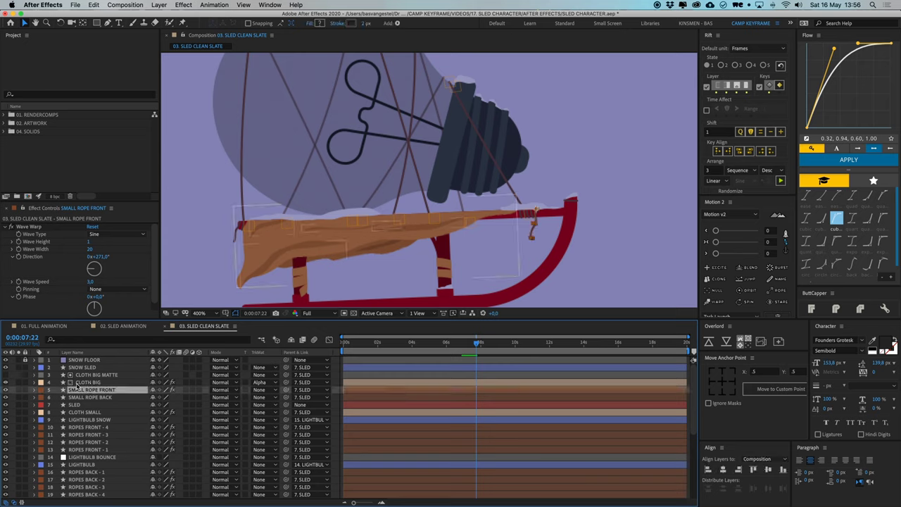
pyautogui.click(32, 227)
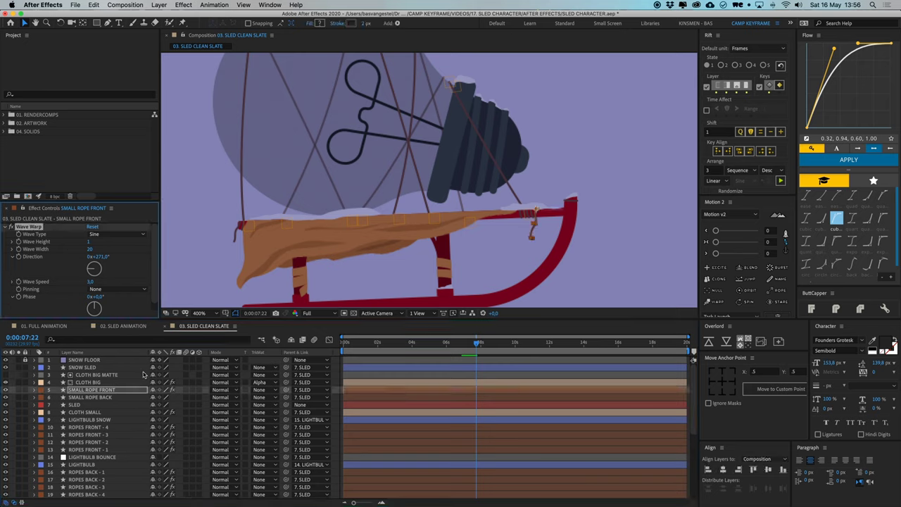
pyautogui.click(382, 399)
pyautogui.click(340, 392)
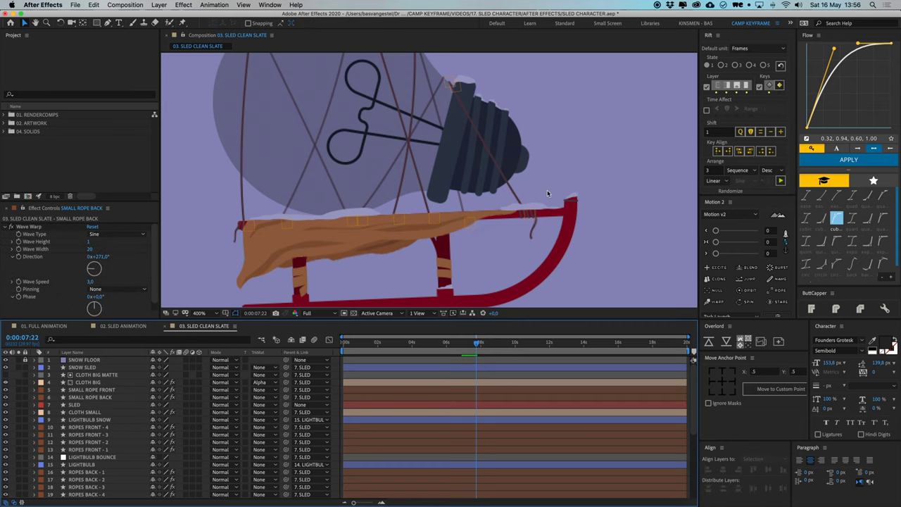
# Select SMALL ROPE FRONT, try rotating it around its attachment point, and undo the rotation
pyautogui.moveTo(542, 226); pyautogui.dragTo(483, 220)
pyautogui.press('.')
pyautogui.click(515, 274)
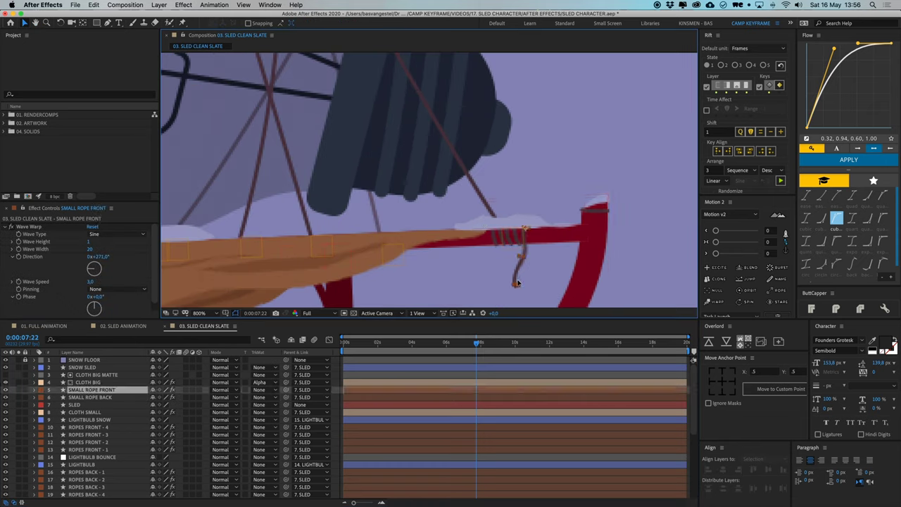
pyautogui.moveTo(532, 273); pyautogui.dragTo(444, 270)
pyautogui.press('w')
pyautogui.press('super+z')
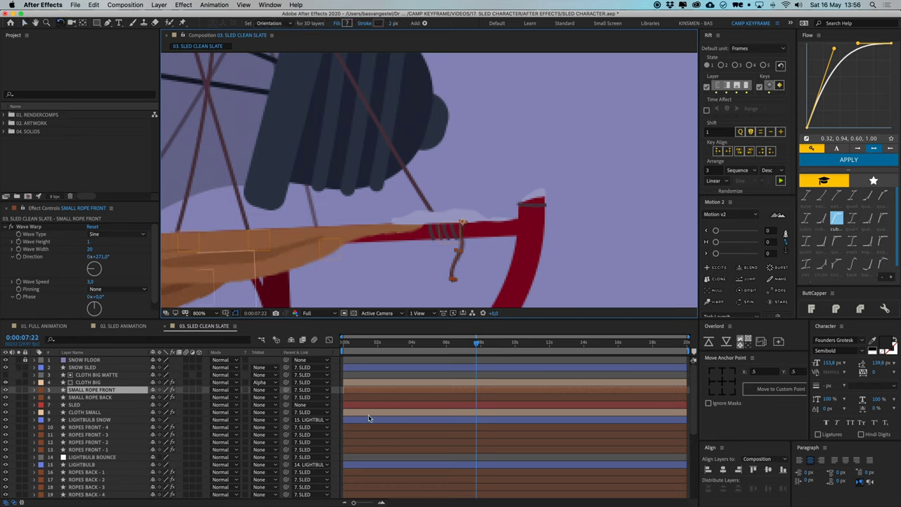
# Add the expression wiggle(1,3) to SMALL ROPE FRONT's Rotation
pyautogui.press('r')
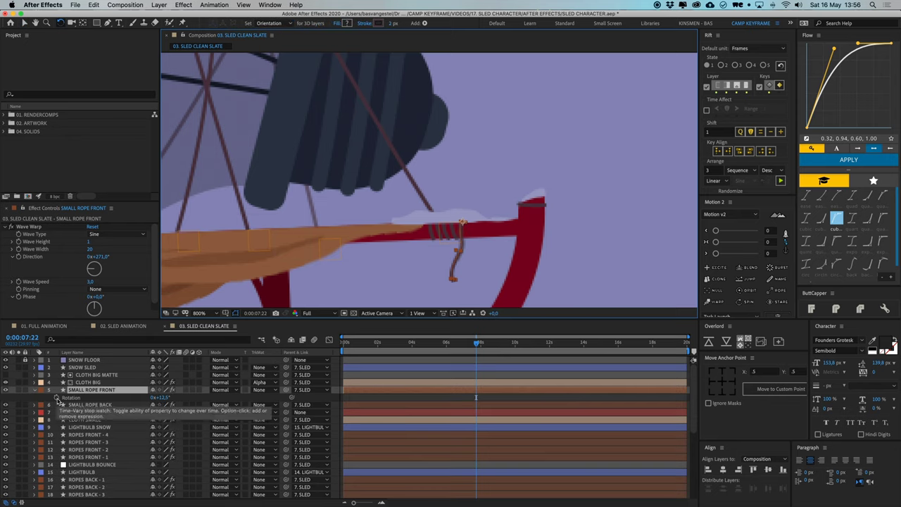
pyautogui.keyDown('alt'); pyautogui.click(56, 397); pyautogui.keyUp('alt')
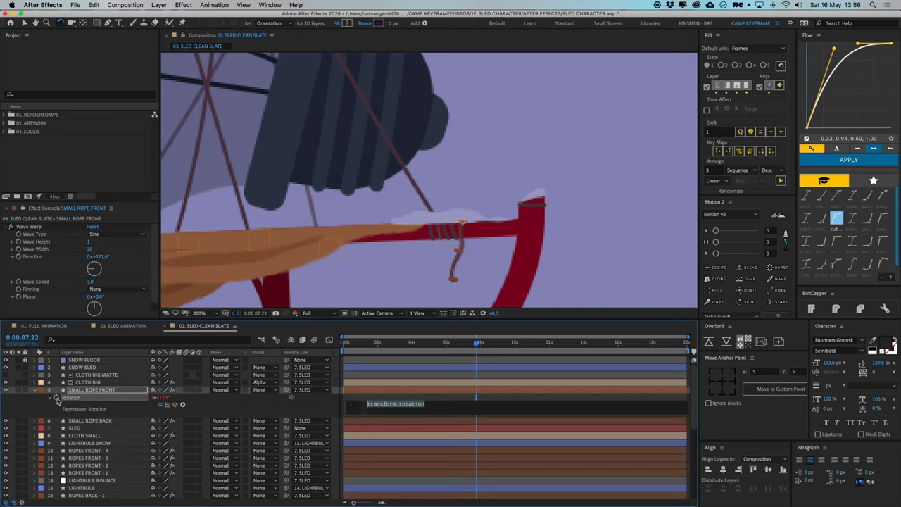
pyautogui.write('wiggle(1,3')
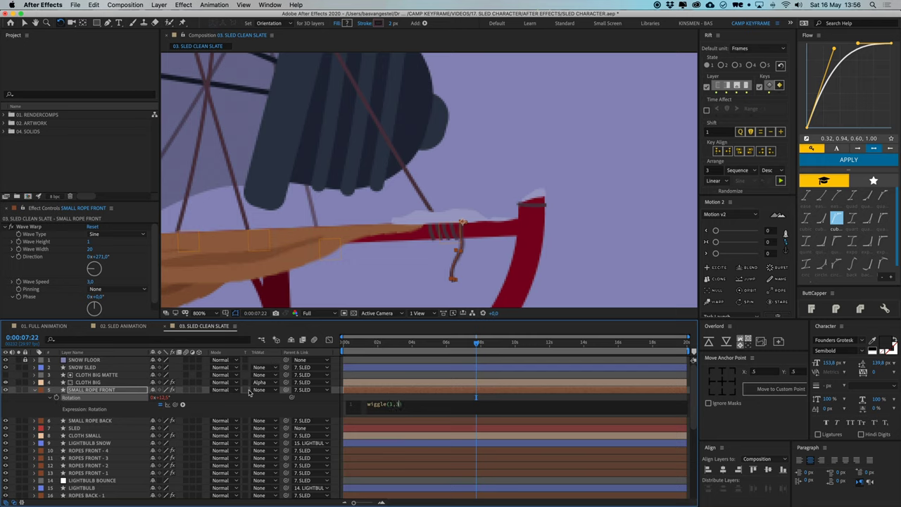
pyautogui.click(404, 399)
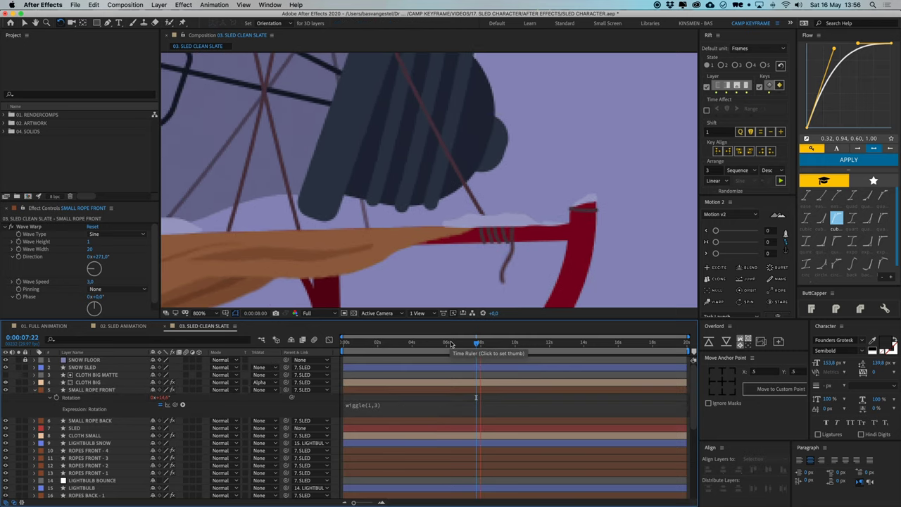
# Solo SMALL ROPE FRONT and preview its wiggling motion on its own
pyautogui.click(20, 390)
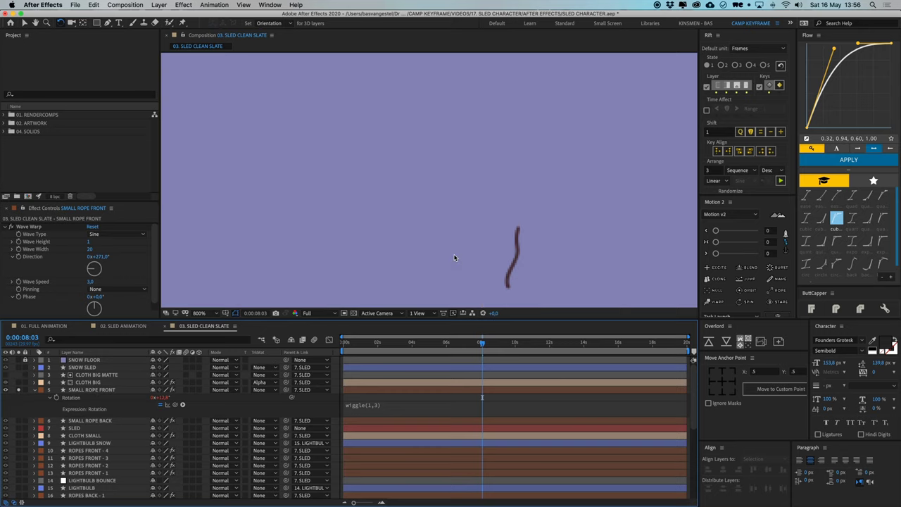
pyautogui.press(',')
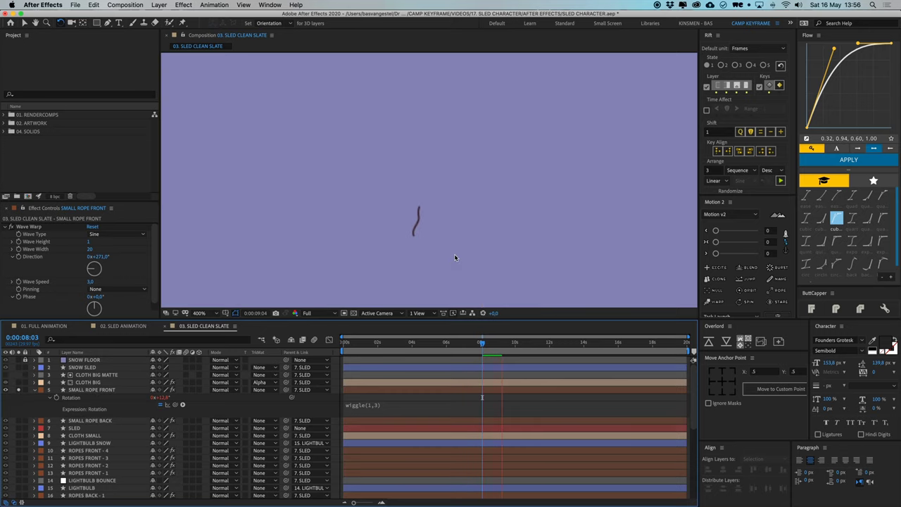
pyautogui.click(88, 390)
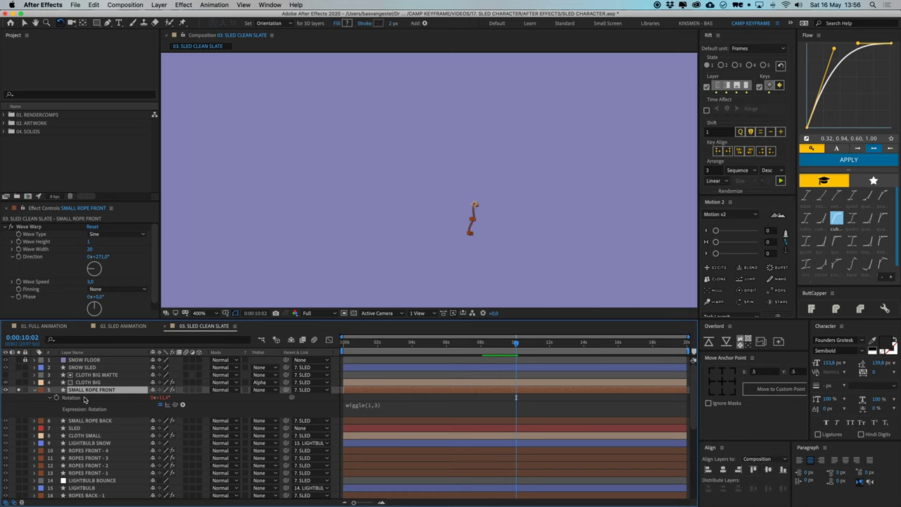
pyautogui.moveTo(442, 225); pyautogui.dragTo(467, 207)
# Copy SMALL ROPE FRONT's wiggle(1,3) rotation expression and turn off the layer's solo
pyautogui.click(373, 406)
pyautogui.press('super+c')
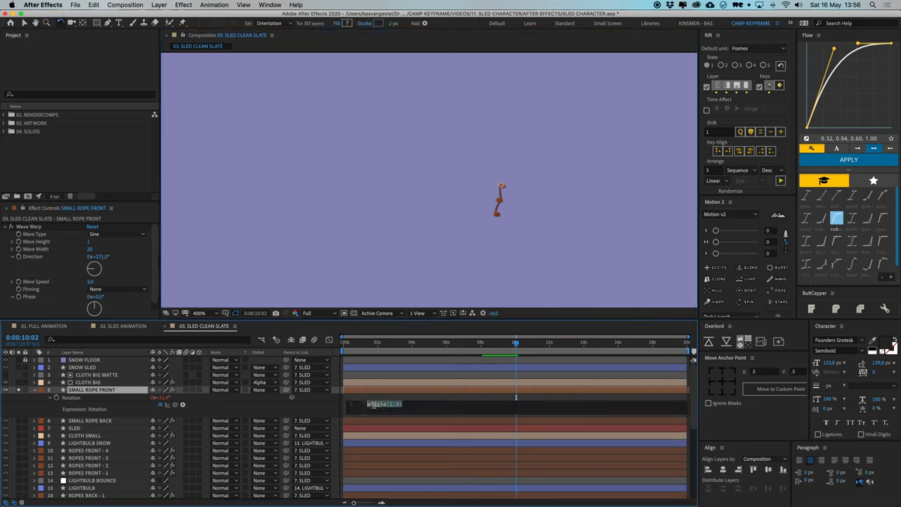
pyautogui.click(382, 399)
pyautogui.moveTo(281, 213); pyautogui.dragTo(570, 204)
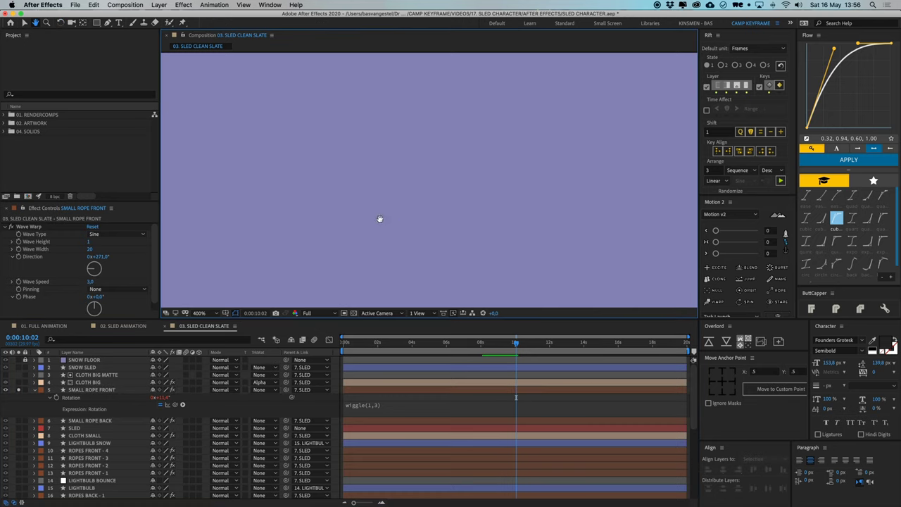
pyautogui.press('w')
pyautogui.click(18, 390)
# Paste the wiggle(1,3) expression onto SMALL ROPE BACK's Rotation and commit it
pyautogui.click(92, 420)
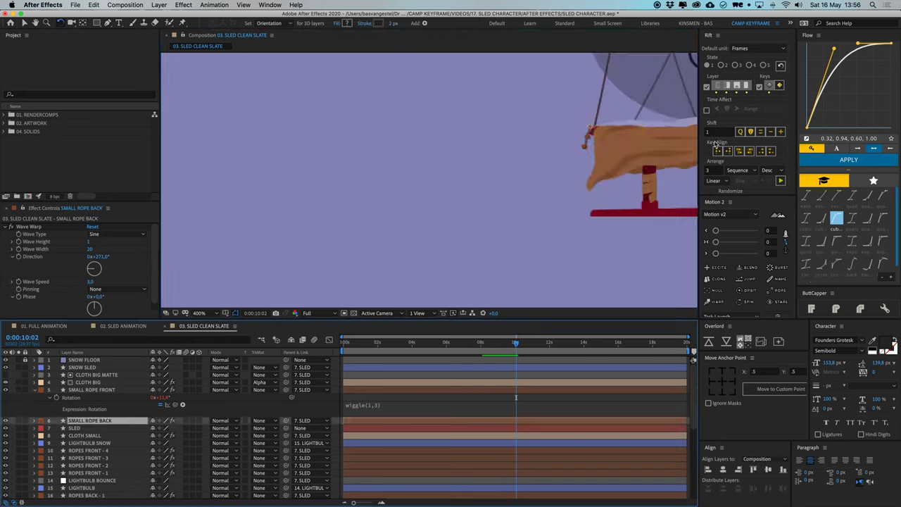
pyautogui.press('space')
pyautogui.moveTo(637, 168); pyautogui.dragTo(462, 233)
pyautogui.press('w')
pyautogui.press('r')
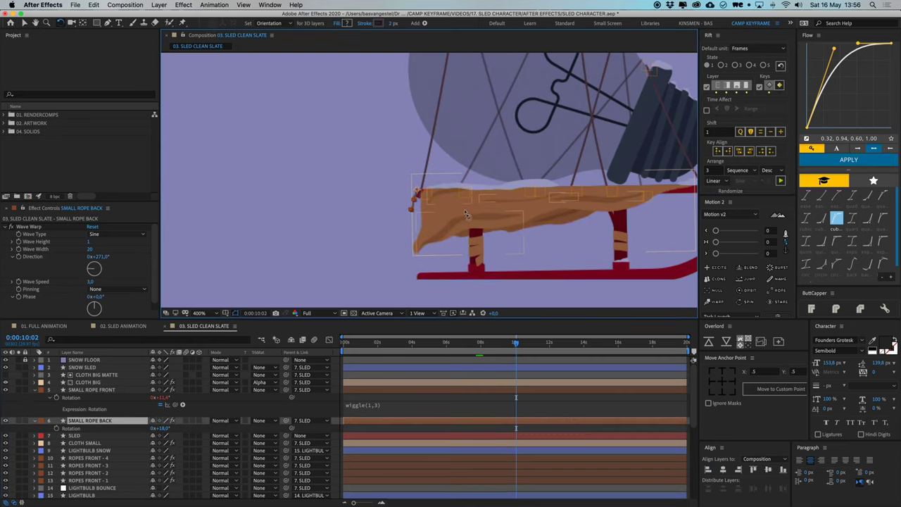
pyautogui.keyDown('alt'); pyautogui.click(57, 427); pyautogui.keyUp('alt')
pyautogui.press('super+v')
pyautogui.click(376, 398)
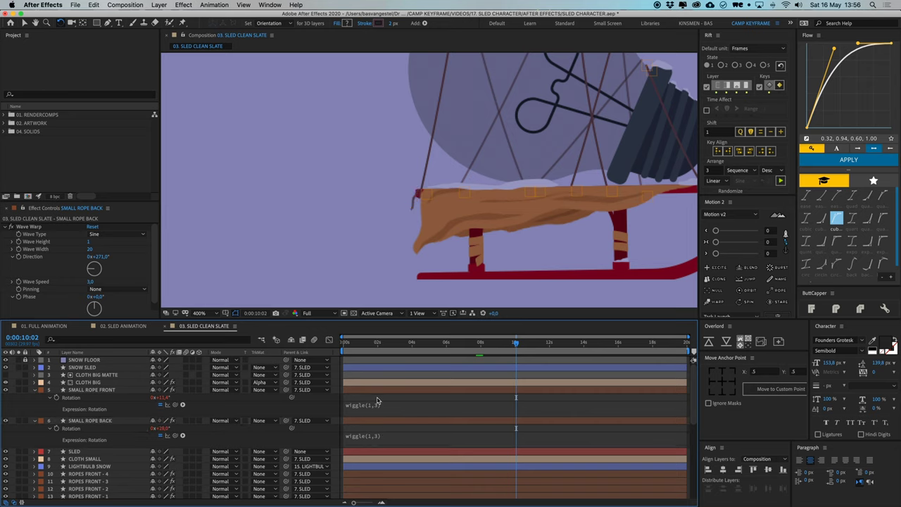
# Preview the complete sled animation from 0:00:01:12 and collapse SMALL ROPE FRONT's properties
pyautogui.moveTo(394, 343); pyautogui.dragTo(366, 346)
pyautogui.scroll(-2, 406, 259)
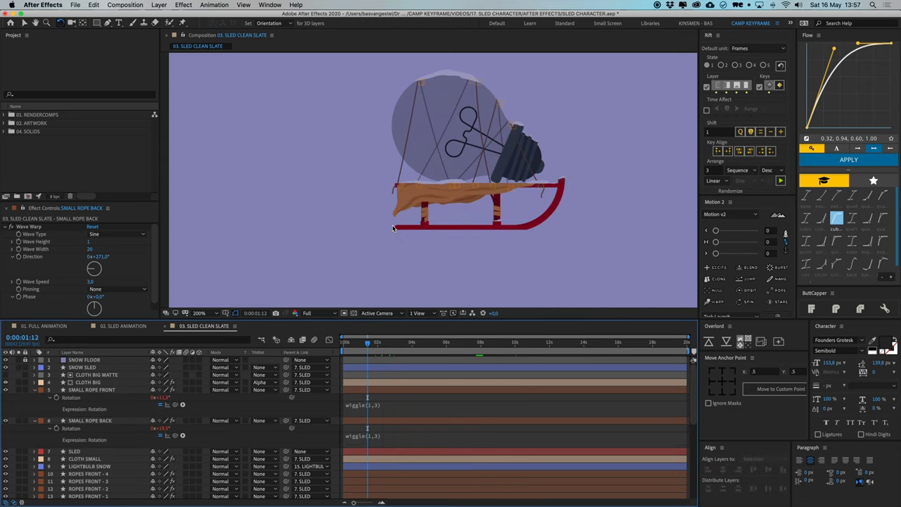
pyautogui.press('space')
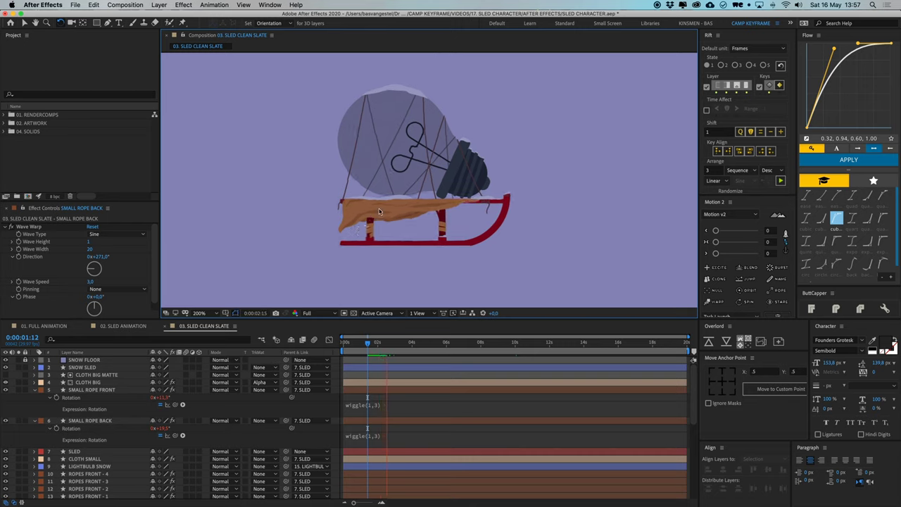
pyautogui.press('space')
pyautogui.press('u')
pyautogui.click(412, 399)
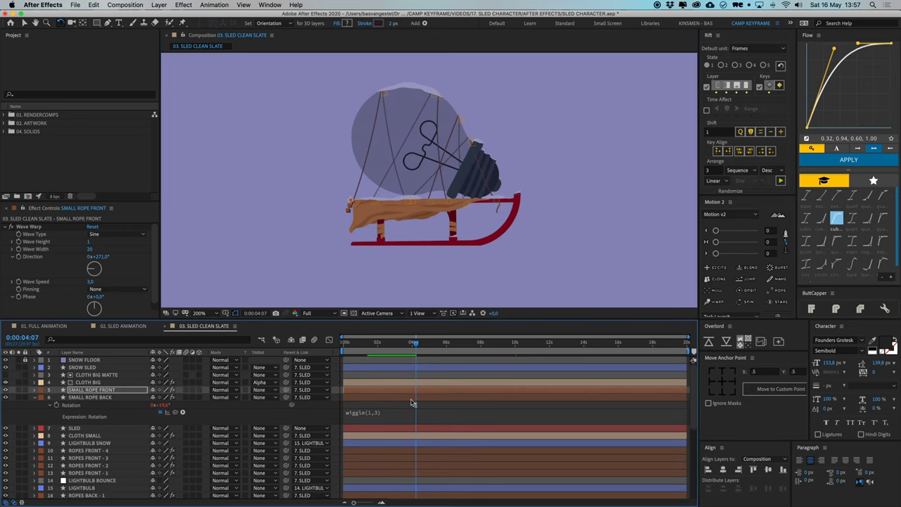
# Preview the sled composition from the first frame and reveal the SLED layer's keyframed properties
pyautogui.press('u')
pyautogui.click(362, 406)
pyautogui.moveTo(387, 342); pyautogui.dragTo(342, 342)
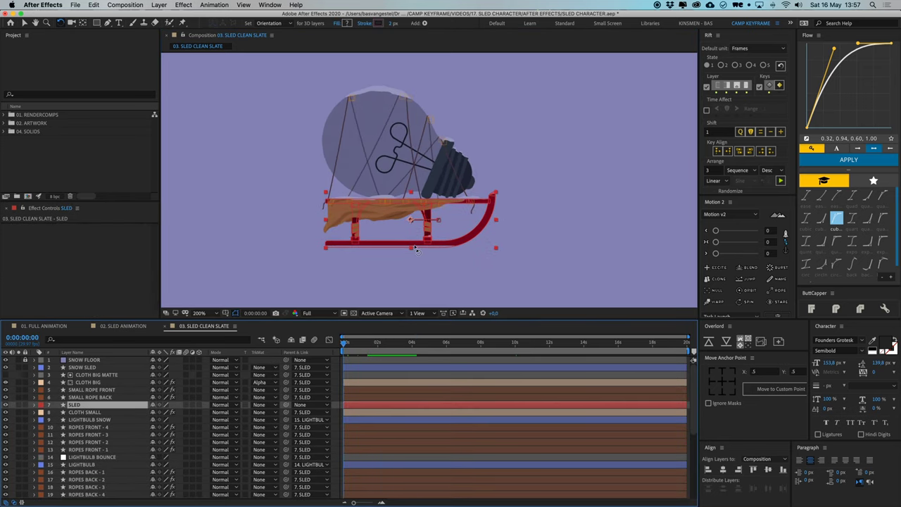
pyautogui.moveTo(453, 262); pyautogui.dragTo(437, 275)
pyautogui.click(436, 274)
pyautogui.press('w')
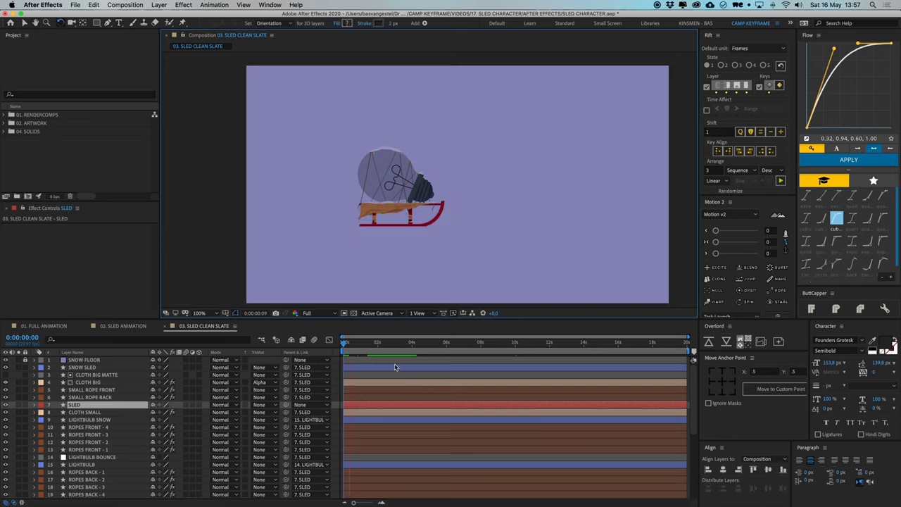
pyautogui.press('space')
pyautogui.press('u')
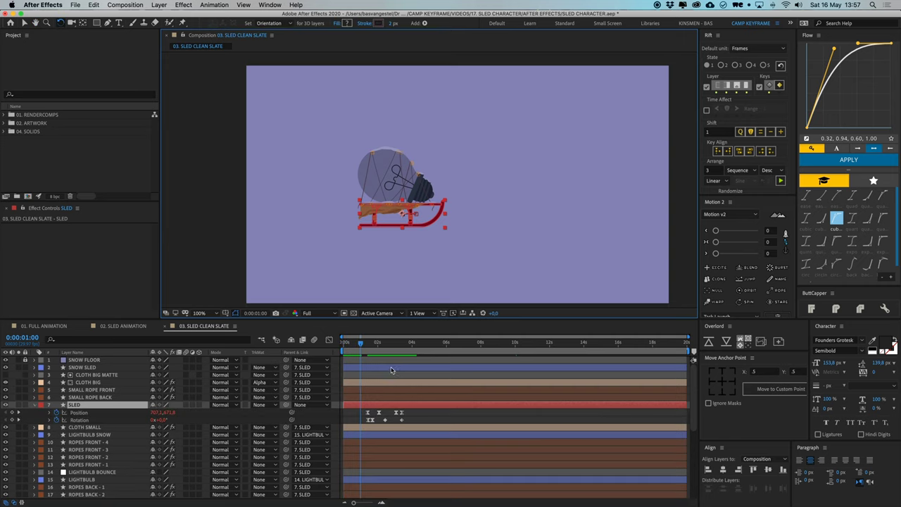
# Preview the sled's motion from its first position keyframe, including a close-up playback
pyautogui.click(369, 344)
pyautogui.press('space')
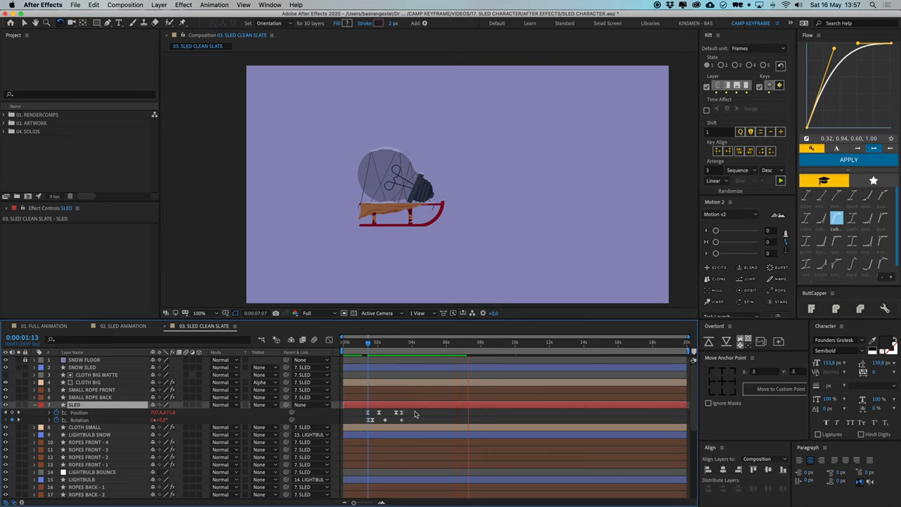
pyautogui.scroll(2, 398, 224)
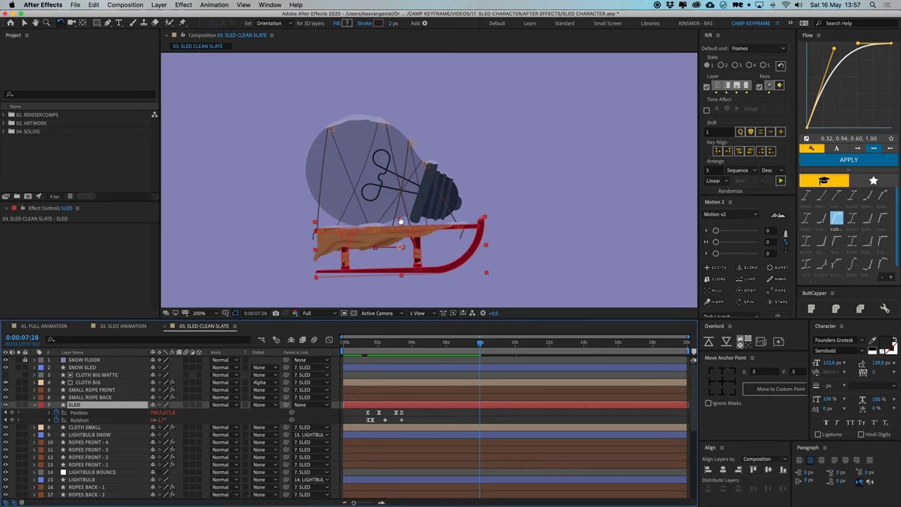
pyautogui.click(367, 348)
pyautogui.press('space')
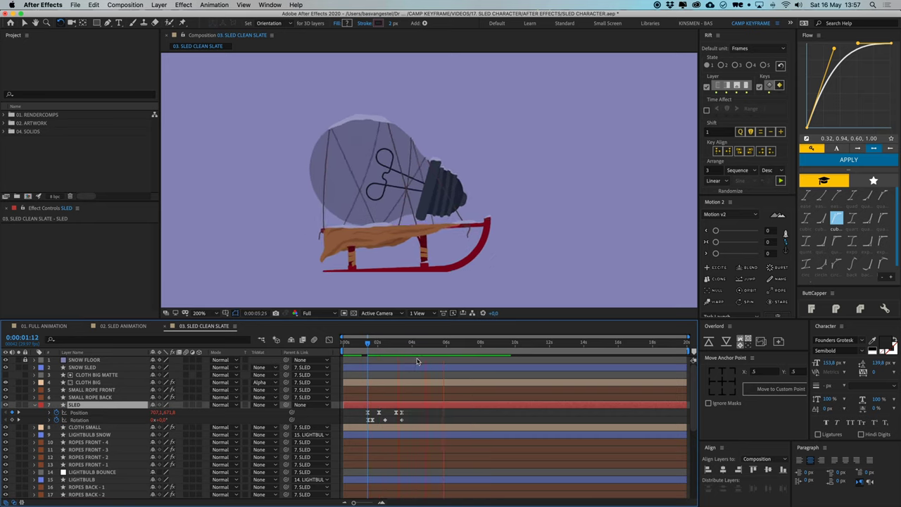
# Set the Wave Warp direction on SMALL ROPE FRONT to 205° and preview the result
pyautogui.click(92, 389)
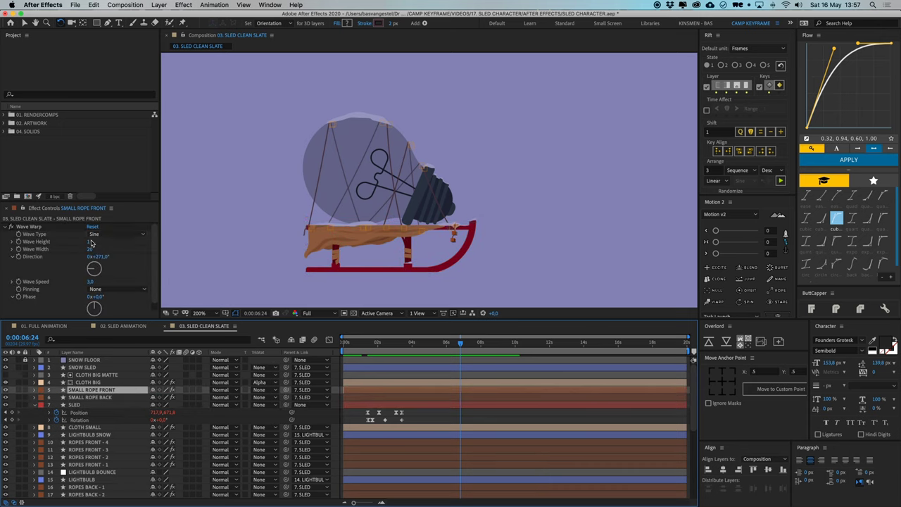
pyautogui.click(92, 271)
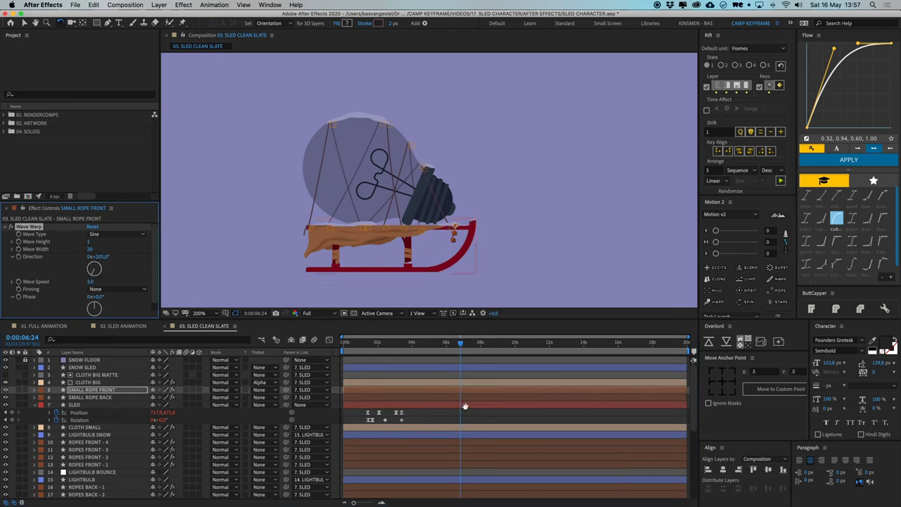
pyautogui.press('space')
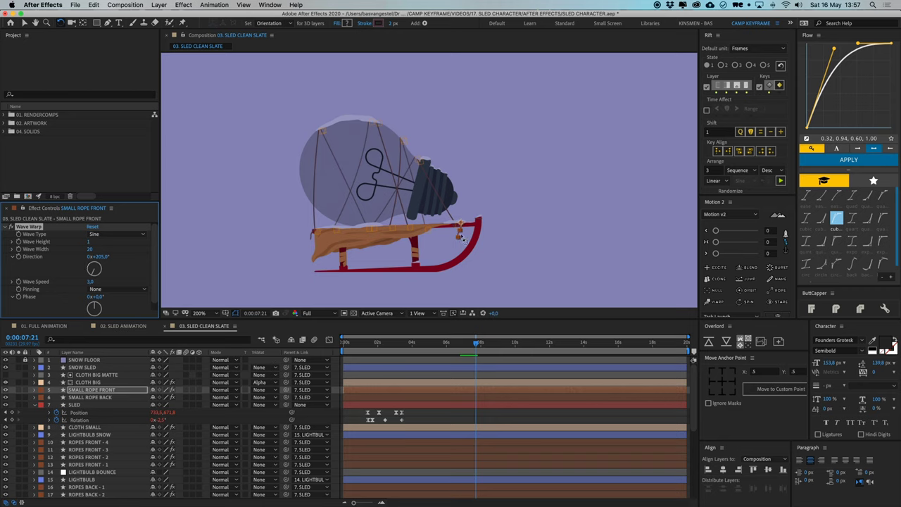
# Set the Wave Warp direction on SMALL ROPE BACK to 193° and preview the result
pyautogui.click(406, 398)
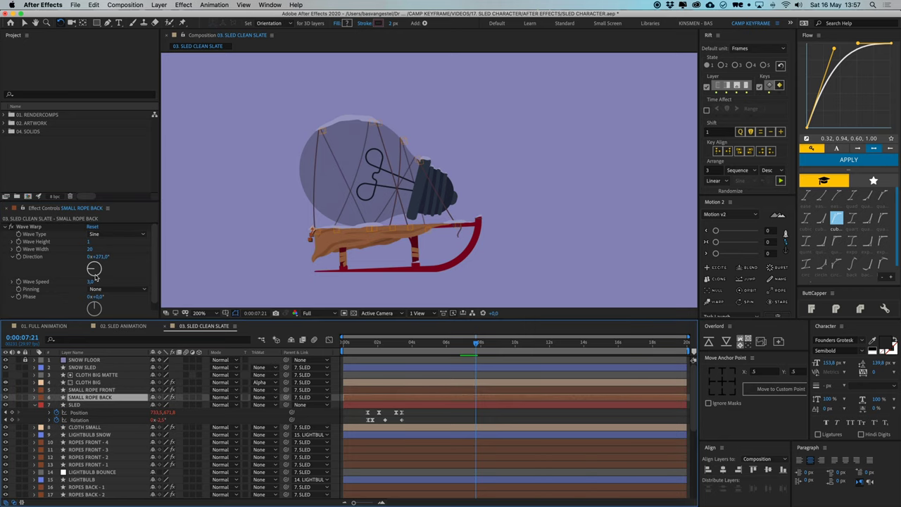
pyautogui.moveTo(95, 277); pyautogui.dragTo(94, 280)
pyautogui.press('space')
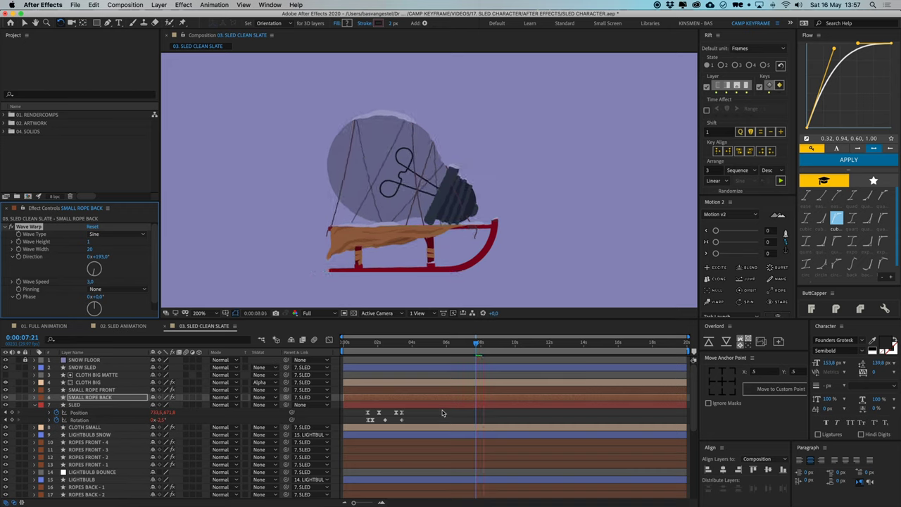
pyautogui.press('space')
pyautogui.click(458, 343)
pyautogui.click(366, 343)
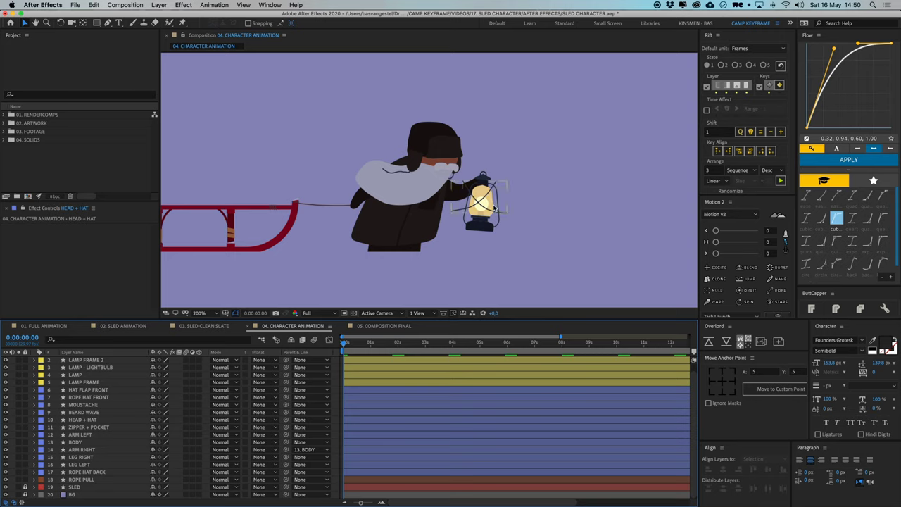
# Hide the SLED layer and the four lamp layers from LAMP FRAME 2 through LAMP FRAME in the character composition
pyautogui.click(7, 487)
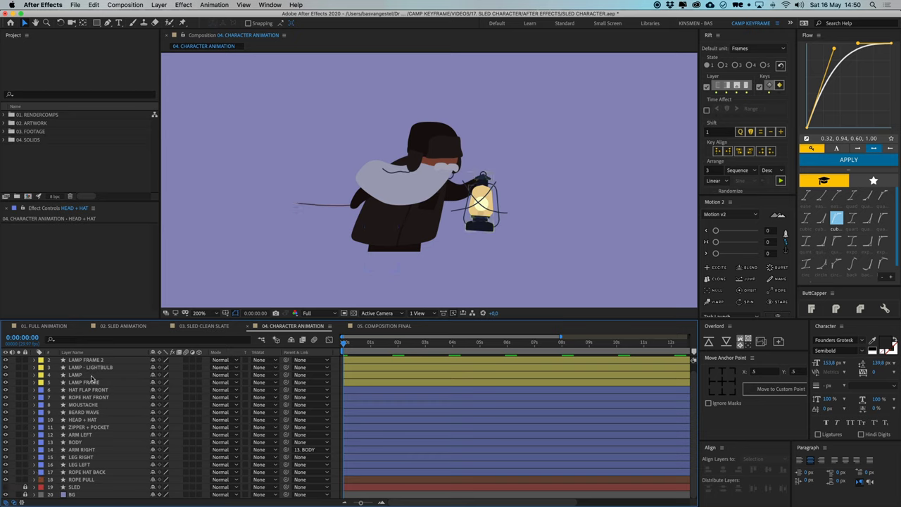
pyautogui.click(89, 382)
pyautogui.scroll(1, 87, 376)
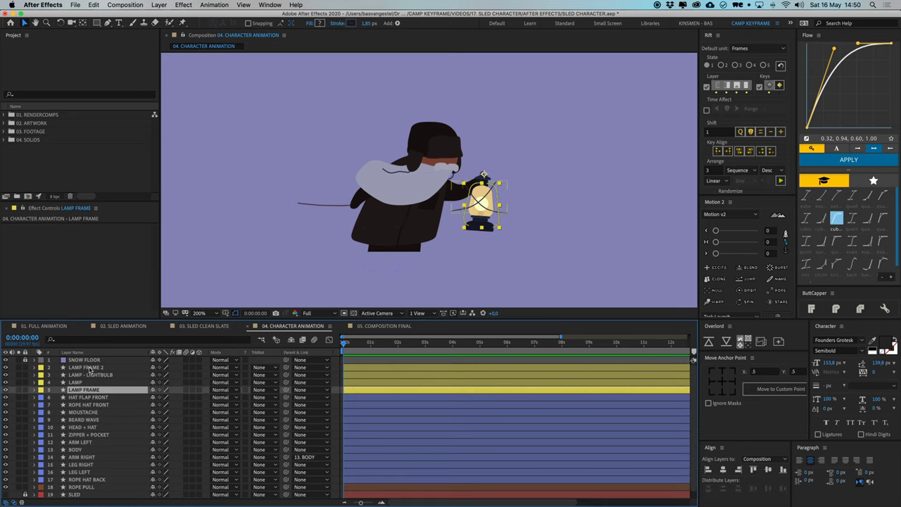
pyautogui.keyDown('shift'); pyautogui.click(89, 367); pyautogui.keyUp('shift')
pyautogui.click(6, 368)
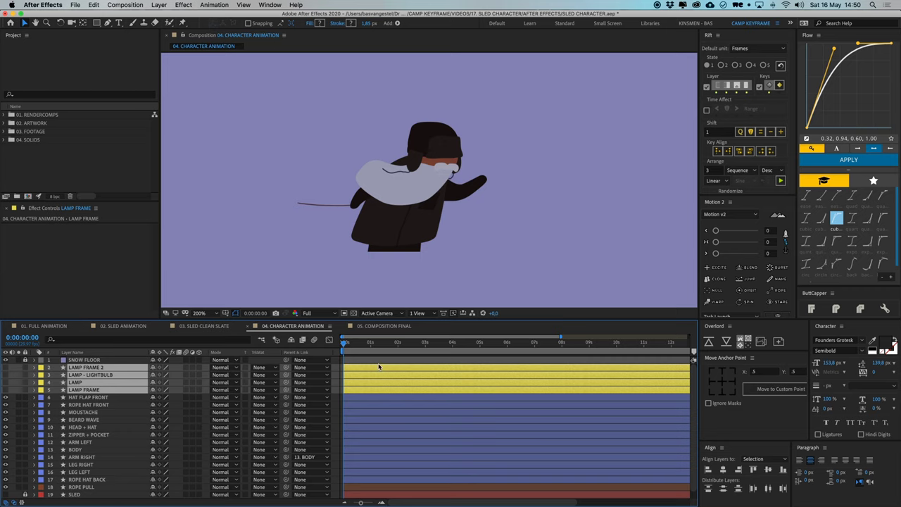
pyautogui.click(338, 380)
# Set the ARM RIGHT layer's parent to None
pyautogui.click(312, 457)
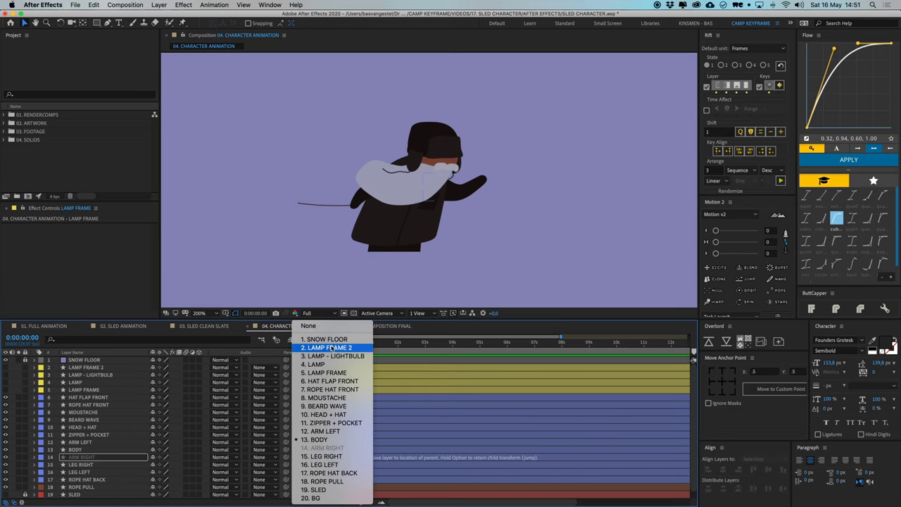
pyautogui.click(322, 324)
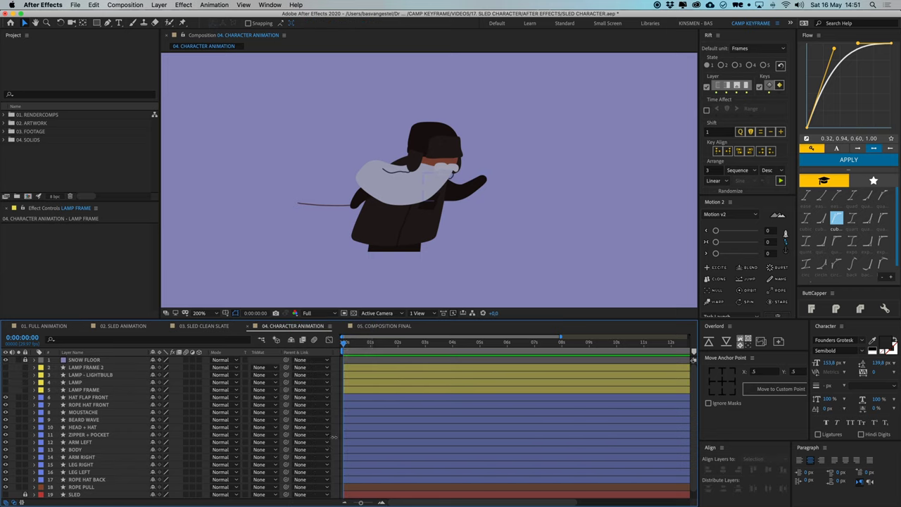
# Examine which layers make up the character by selecting its head, beard, zipper, body and pull rope in turn
pyautogui.moveTo(458, 194); pyautogui.dragTo(446, 201)
pyautogui.click(433, 146)
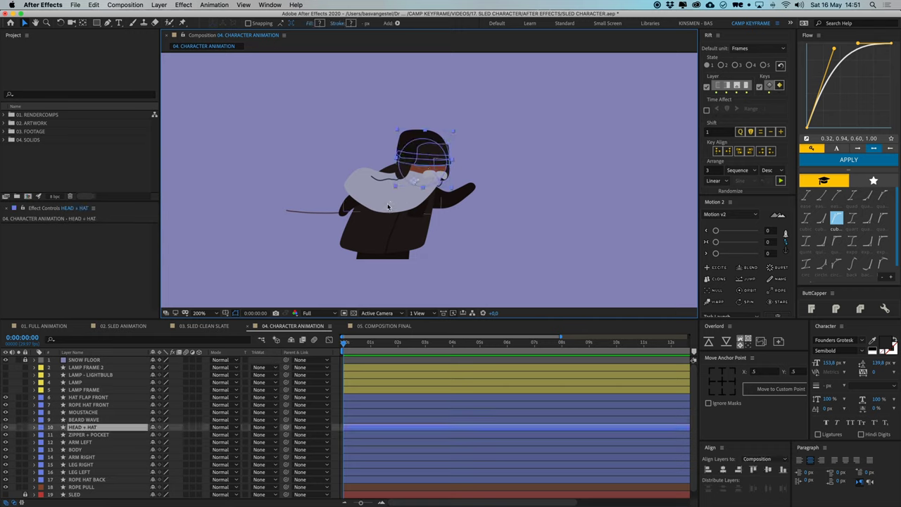
pyautogui.click(387, 206)
pyautogui.click(411, 249)
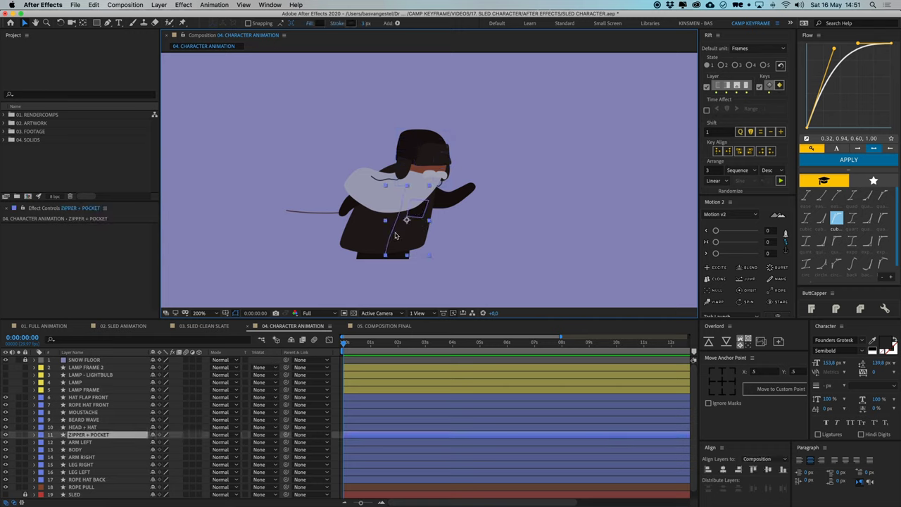
pyautogui.click(349, 227)
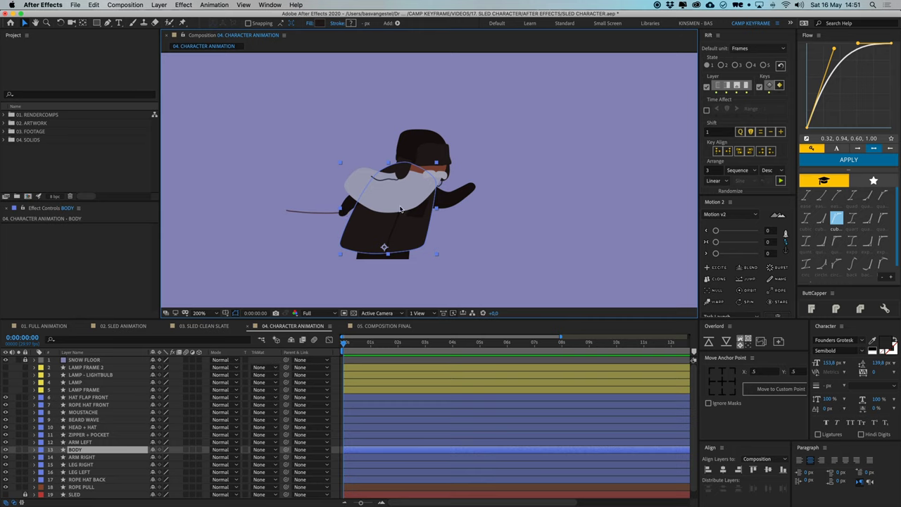
pyautogui.click(311, 216)
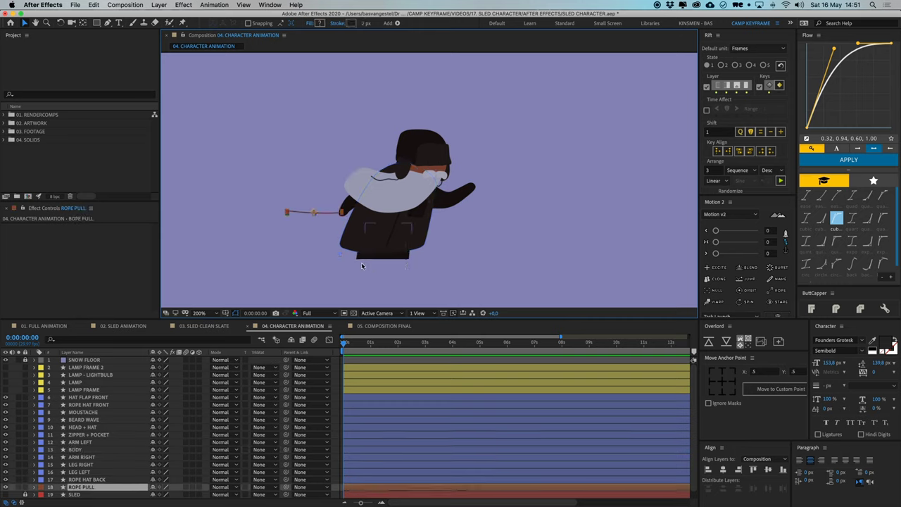
pyautogui.click(341, 381)
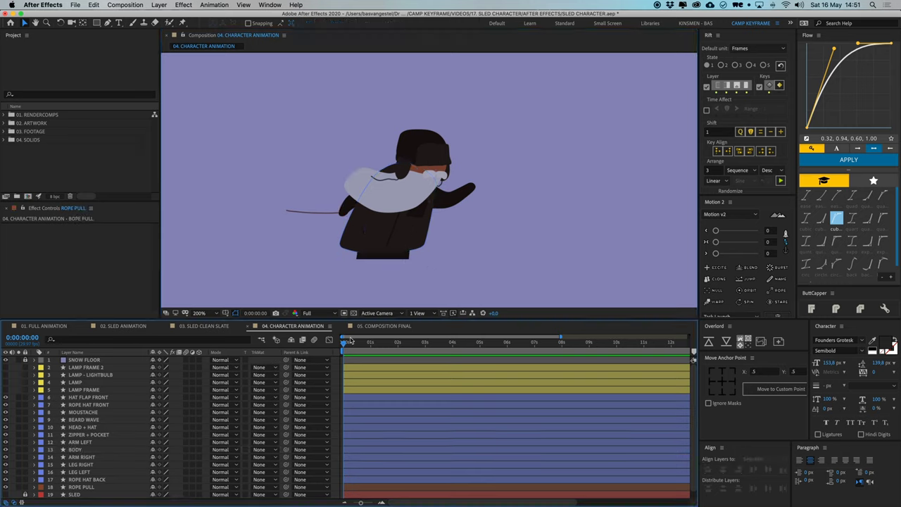
# Parent the BEARD WAVE layer to HEAD + HAT
pyautogui.scroll(3, 394, 190)
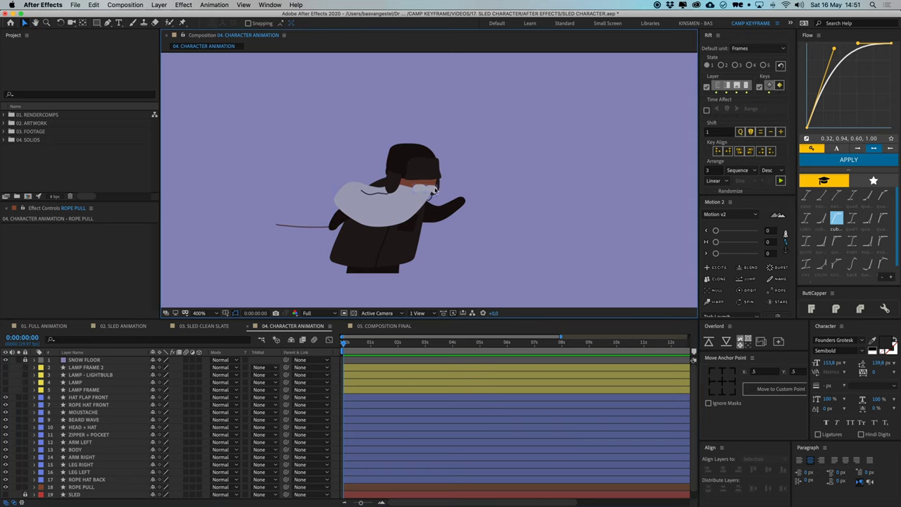
pyautogui.click(333, 204)
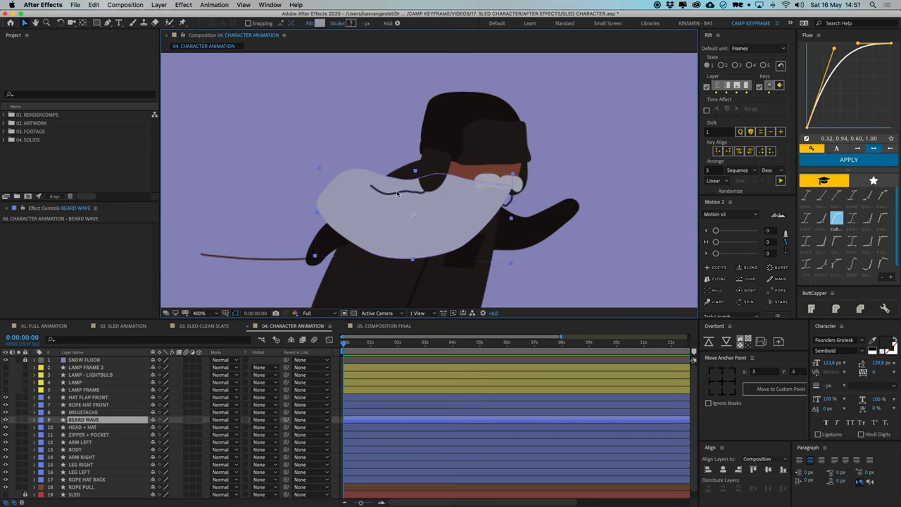
pyautogui.moveTo(285, 419); pyautogui.dragTo(88, 427)
# Parent the ZIPPER + POCKET, ARM LEFT and ARM RIGHT layers to BODY
pyautogui.click(107, 436)
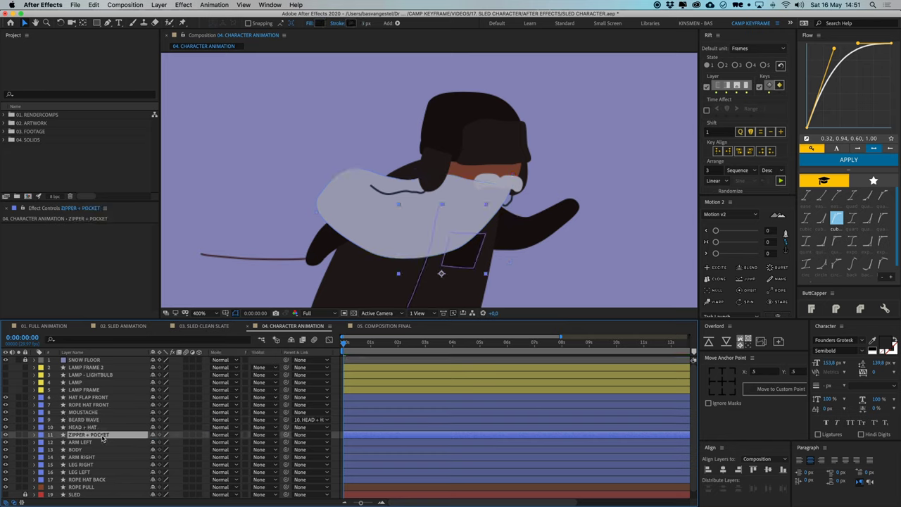
pyautogui.moveTo(285, 434); pyautogui.dragTo(109, 454)
pyautogui.click(90, 443)
pyautogui.keyDown('super'); pyautogui.click(88, 457); pyautogui.keyUp('super')
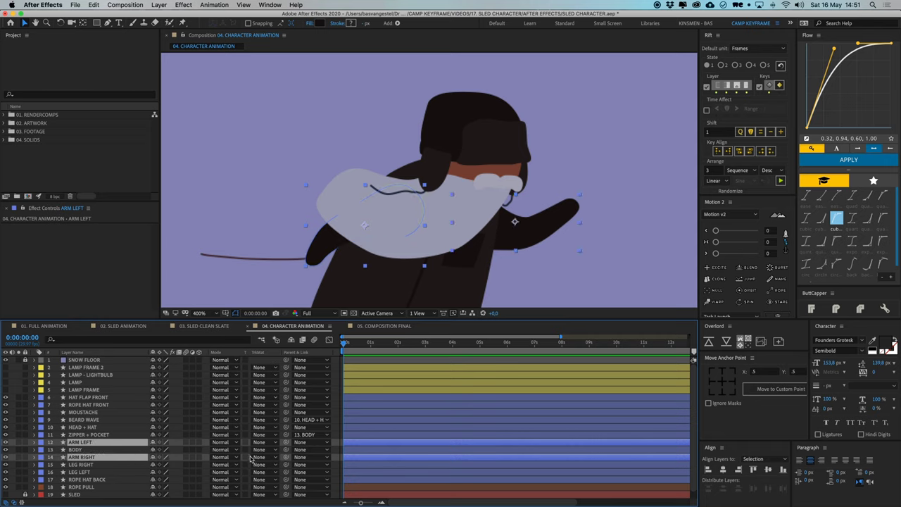
pyautogui.moveTo(286, 458); pyautogui.dragTo(95, 451)
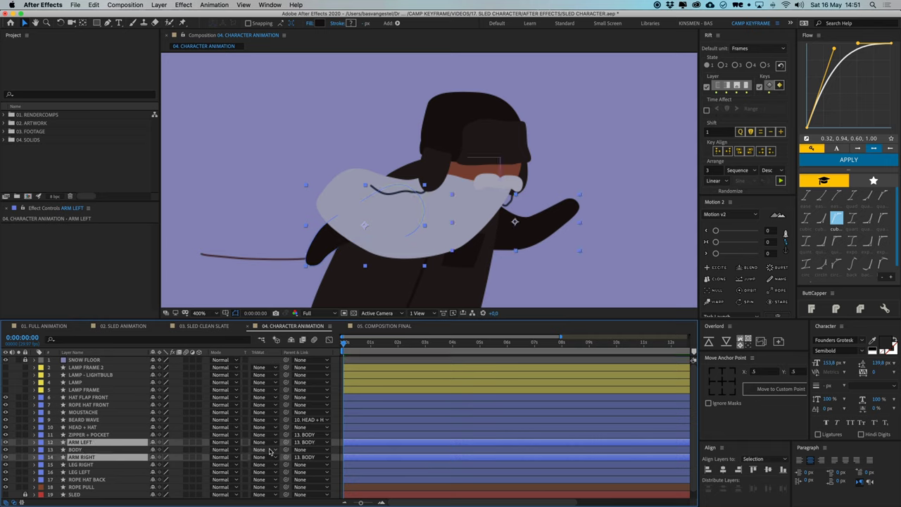
# Parent the ROPE HAT BACK and MOUSTACHE layers to HEAD + HAT
pyautogui.click(97, 480)
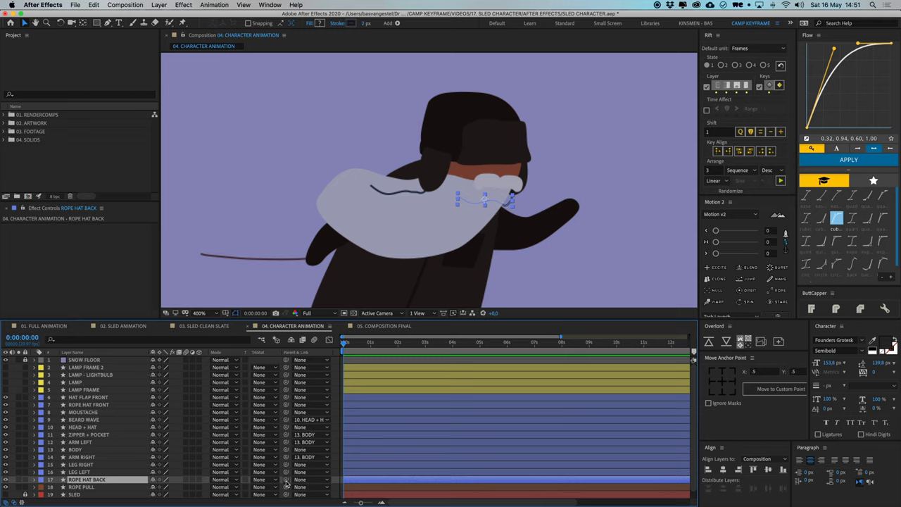
pyautogui.moveTo(285, 482); pyautogui.dragTo(93, 432)
pyautogui.click(91, 419)
pyautogui.click(94, 412)
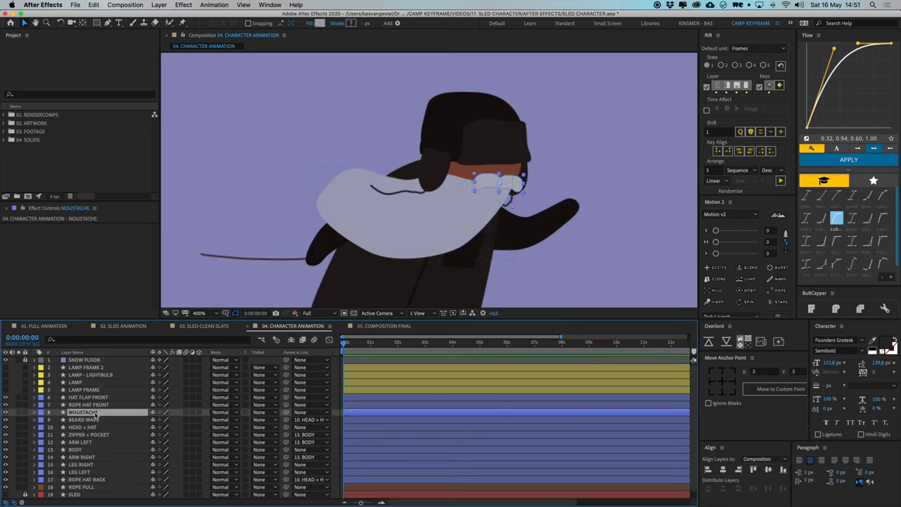
pyautogui.moveTo(286, 416); pyautogui.dragTo(105, 428)
# Parent the ROPE HAT FRONT and HAT FLAP FRONT layers to HEAD + HAT
pyautogui.click(88, 404)
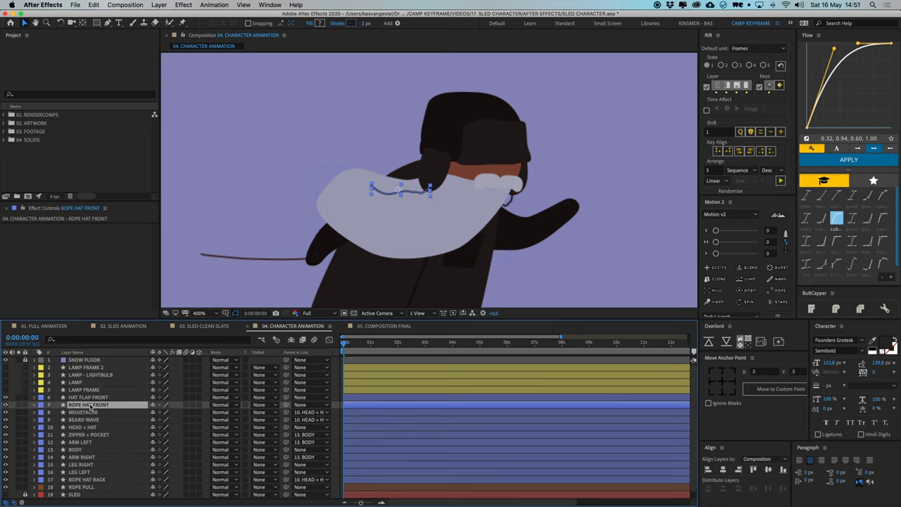
pyautogui.keyDown('shift'); pyautogui.click(89, 397); pyautogui.keyUp('shift')
pyautogui.moveTo(286, 409); pyautogui.dragTo(104, 426)
# Test the head's parenting by moving HEAD + HAT away from the body, and restore its original position
pyautogui.click(104, 426)
pyautogui.press('space')
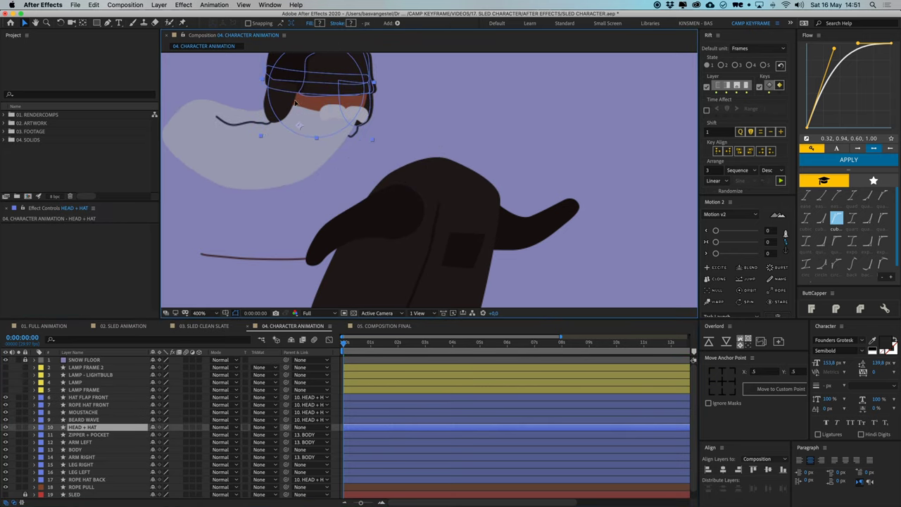
pyautogui.press('space')
pyautogui.scroll(-2, 473, 156)
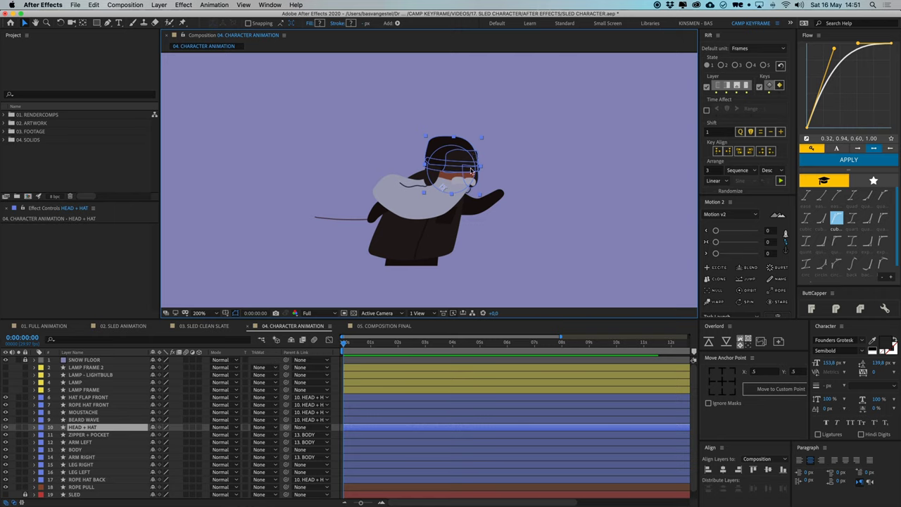
# Test the body's parenting by moving BODY away from the legs, and undo the move
pyautogui.click(392, 246)
pyautogui.moveTo(355, 256); pyautogui.dragTo(266, 177)
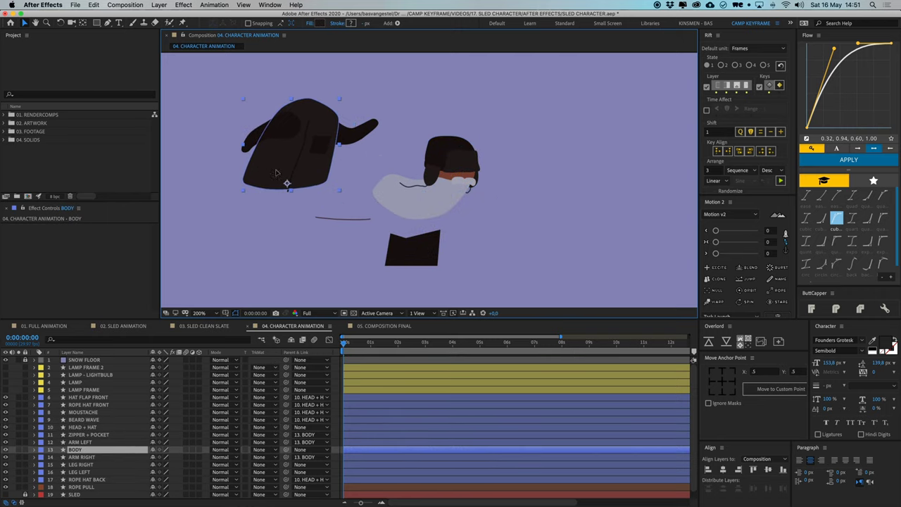
pyautogui.press('super+z')
pyautogui.click(338, 415)
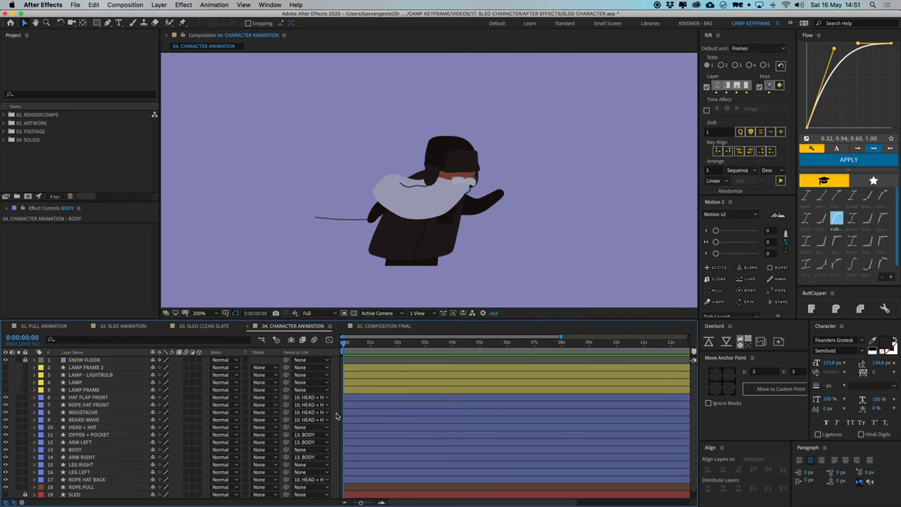
# Solo the LEG RIGHT and LEG LEFT layers to isolate the legs, and clear the selection
pyautogui.scroll(-1, 340, 416)
pyautogui.click(85, 465)
pyautogui.keyDown('shift'); pyautogui.click(83, 458); pyautogui.keyUp('shift')
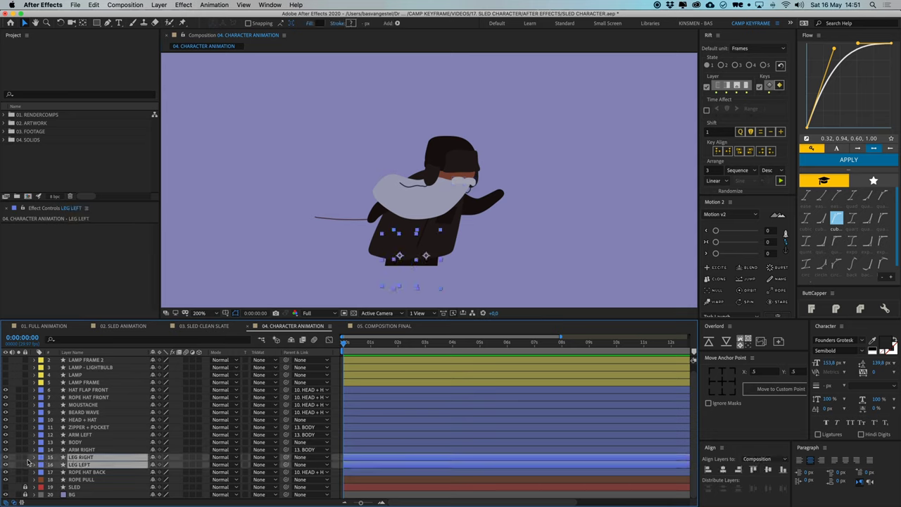
pyautogui.moveTo(19, 457); pyautogui.dragTo(20, 465)
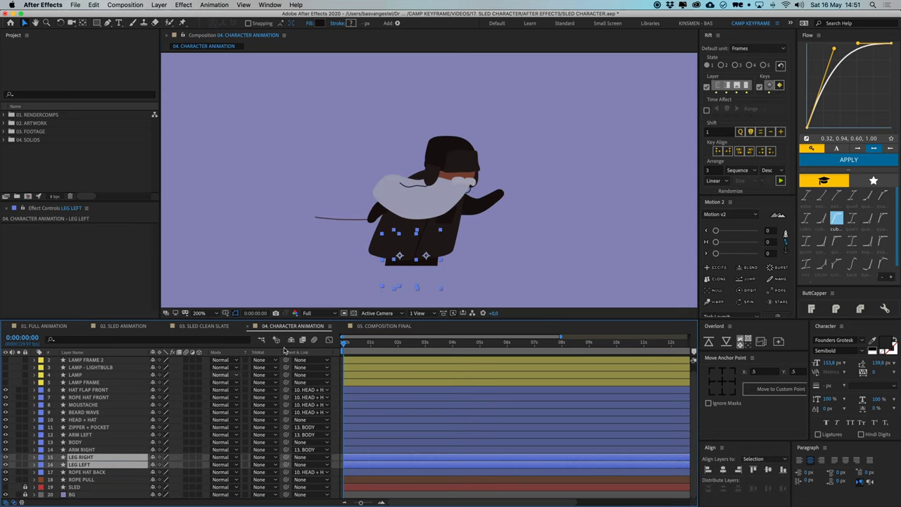
pyautogui.scroll(-2, 539, 235)
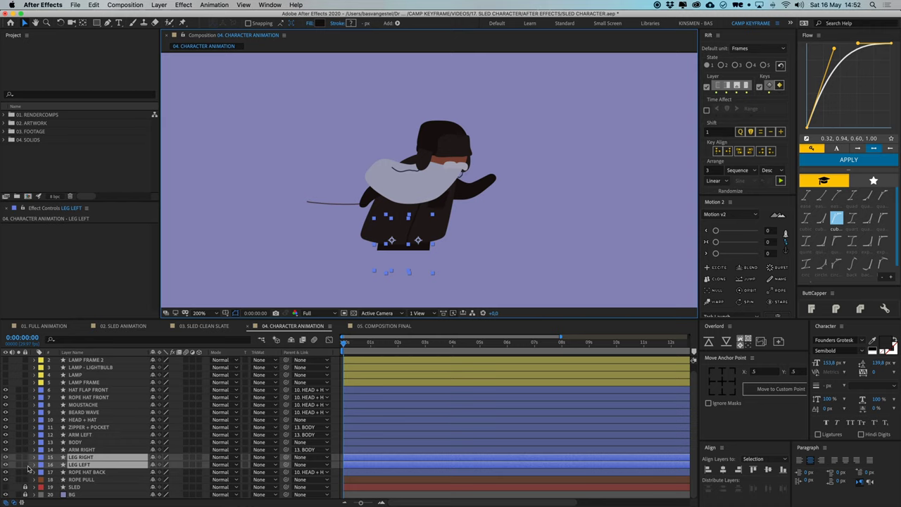
pyautogui.moveTo(20, 463); pyautogui.dragTo(20, 457)
pyautogui.press('super+shift+a')
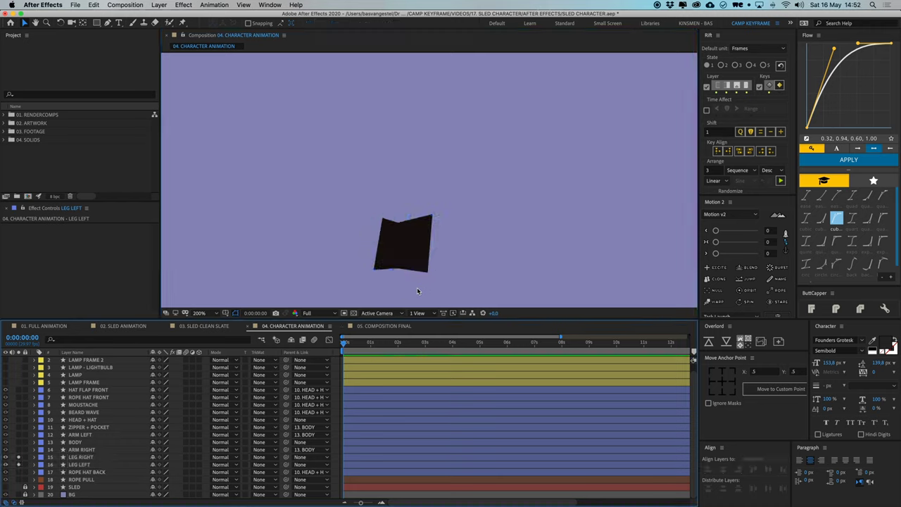
# Move the anchor points of LEG RIGHT and LEG LEFT to the upper middle of each leg
pyautogui.scroll(1, 417, 287)
pyautogui.moveTo(418, 285); pyautogui.dragTo(423, 177)
pyautogui.click(417, 209)
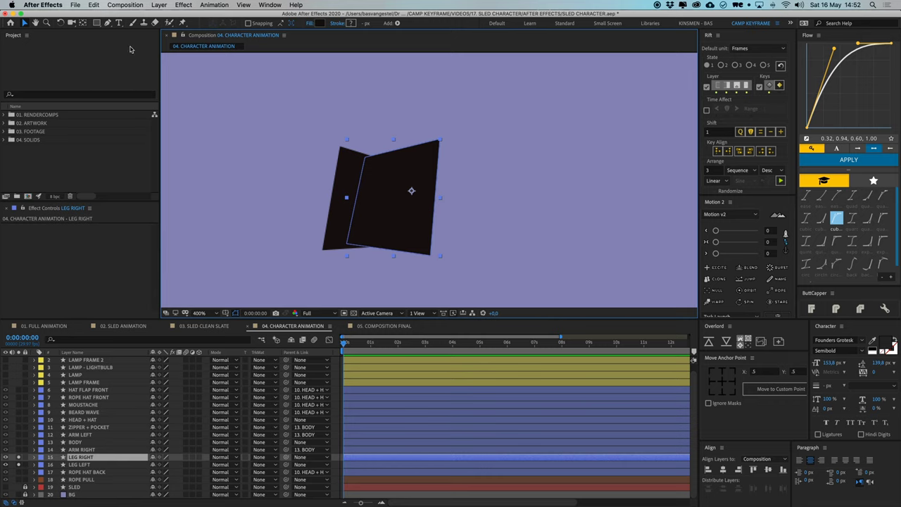
pyautogui.click(83, 22)
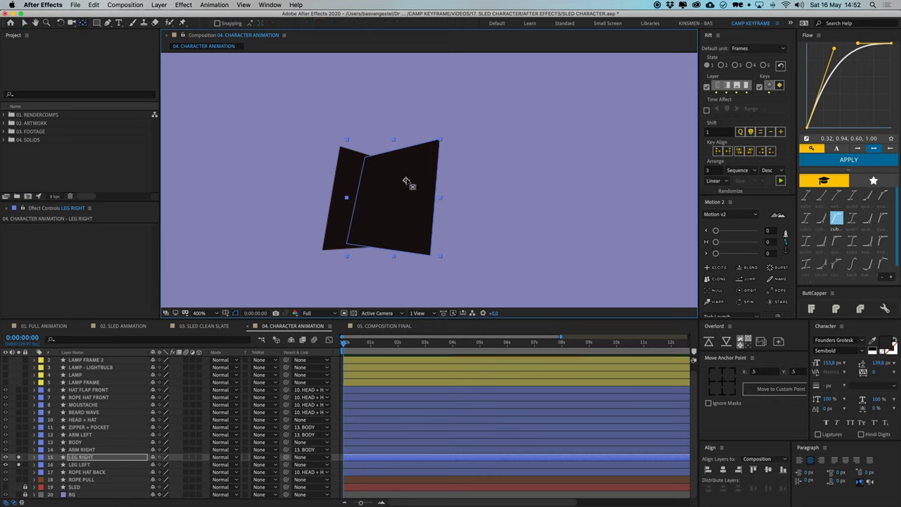
pyautogui.click(356, 192)
pyautogui.moveTo(358, 192); pyautogui.dragTo(361, 186)
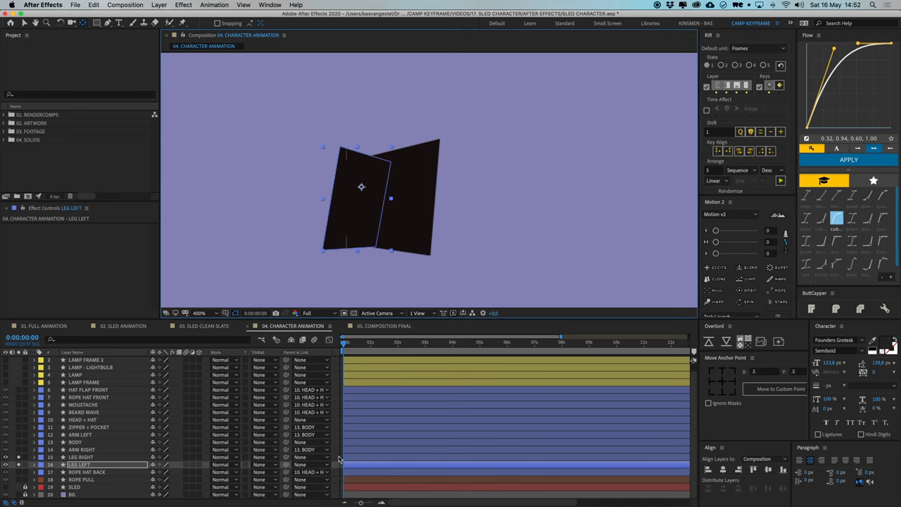
# Add a Position keyframe to LEG RIGHT at 0:00:00:20
pyautogui.click(203, 459)
pyautogui.press('p')
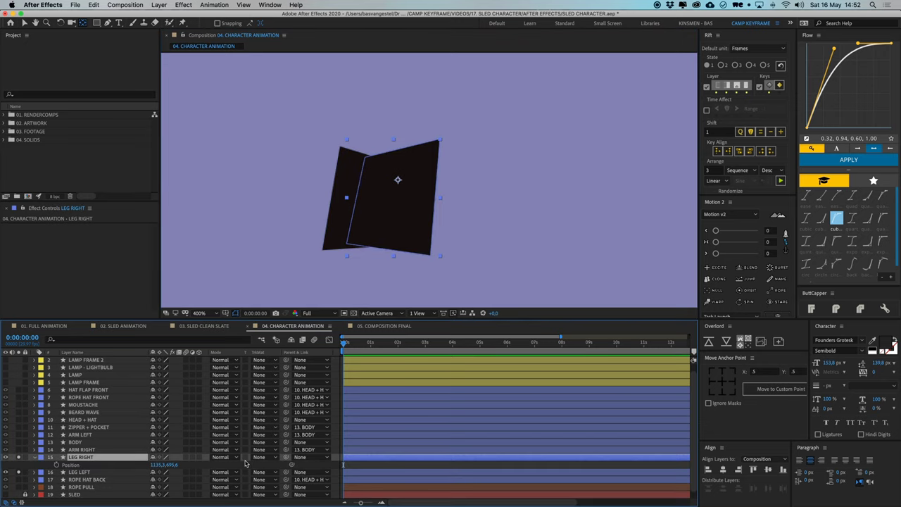
pyautogui.click(382, 502)
pyautogui.click(381, 502)
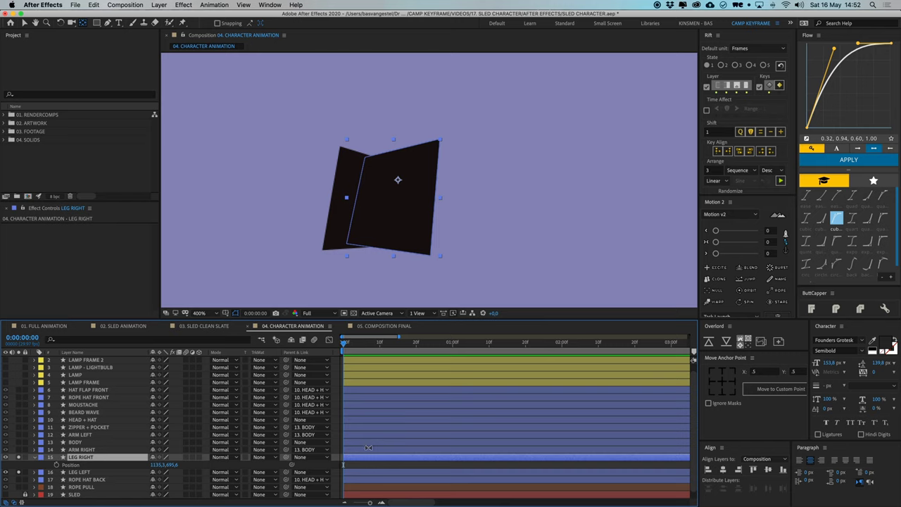
pyautogui.click(416, 347)
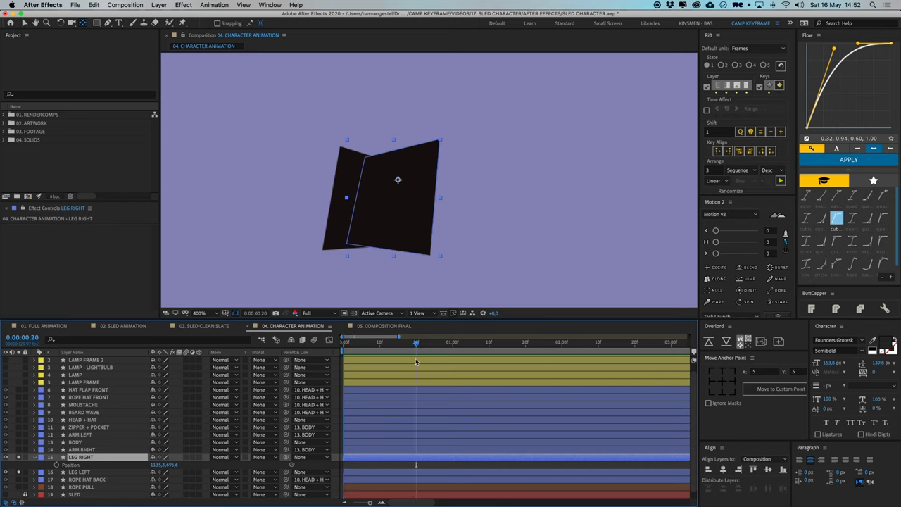
pyautogui.click(57, 464)
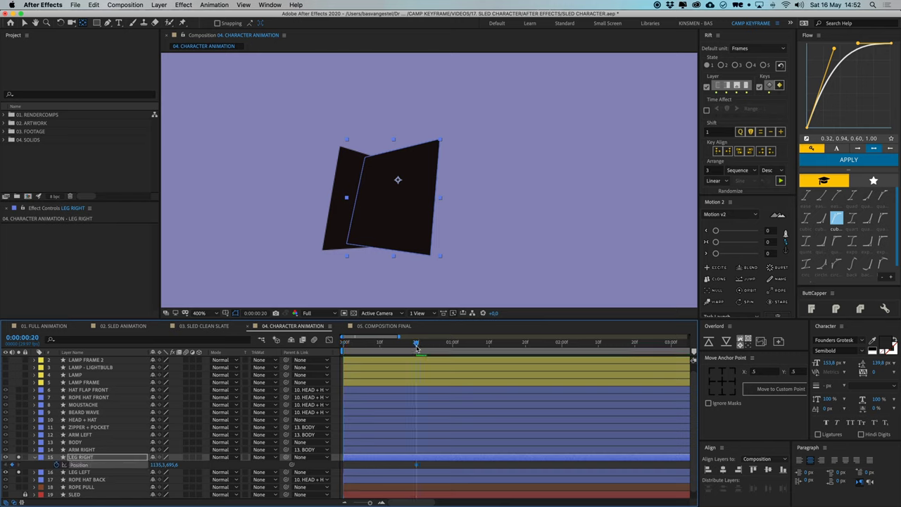
# Move LEG RIGHT slightly forward to Position 1143,3, 695,6 at 0:00:01:20
pyautogui.press('space')
pyautogui.scroll(2, 418, 211)
pyautogui.press('v')
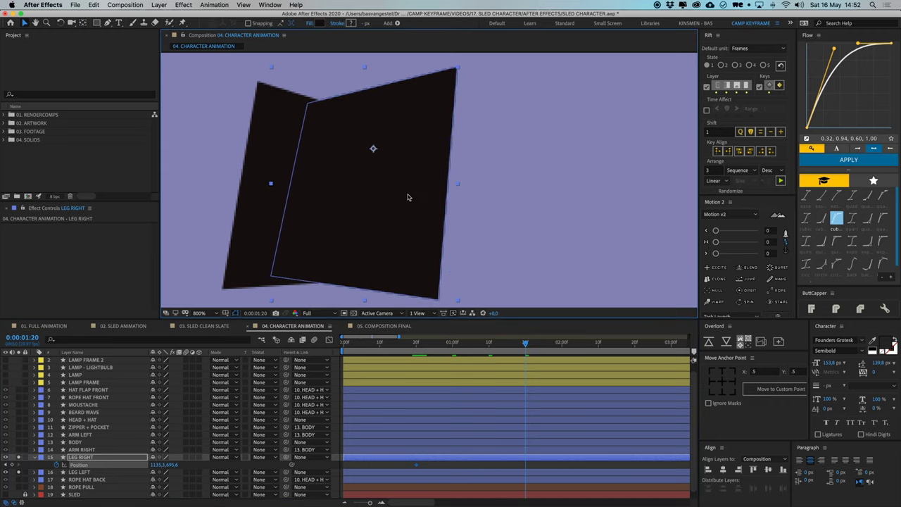
pyautogui.moveTo(411, 195); pyautogui.dragTo(420, 197)
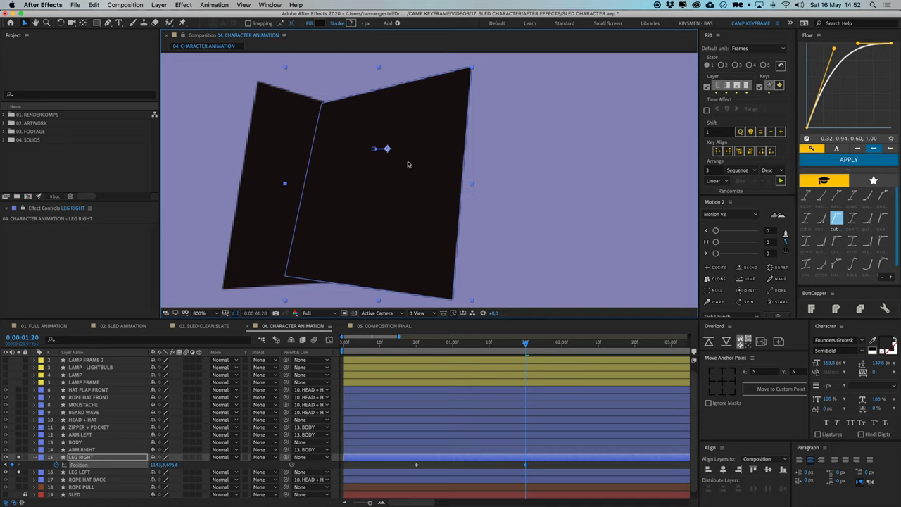
# Curve the forward motion path of LEG RIGHT upward from its first keyframe
pyautogui.scroll(1, 407, 154)
pyautogui.moveTo(358, 102); pyautogui.dragTo(337, 135)
pyautogui.scroll(1, 587, 468)
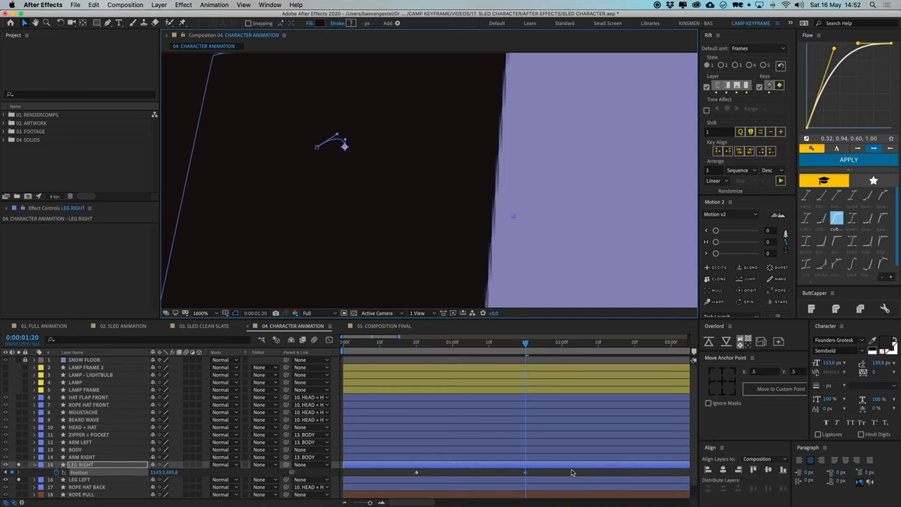
# Copy LEG RIGHT's first Position keyframe to 0:00:02:20 and curve the return path downward to form a loop
pyautogui.hotkey('shift', 'pagedown')
pyautogui.hotkey('shift', 'pagedown')
pyautogui.moveTo(440, 470); pyautogui.dragTo(402, 480)
pyautogui.press('super+c')
pyautogui.press('super+v')
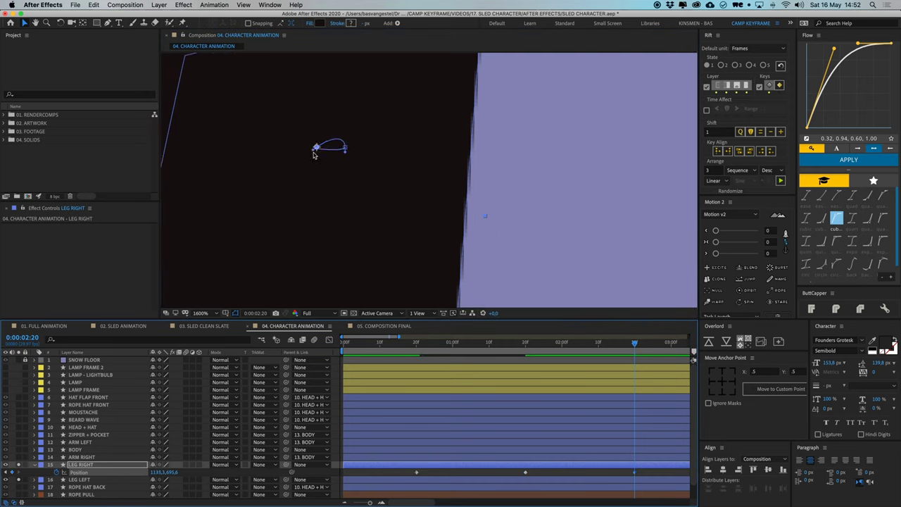
pyautogui.moveTo(313, 153); pyautogui.dragTo(339, 158)
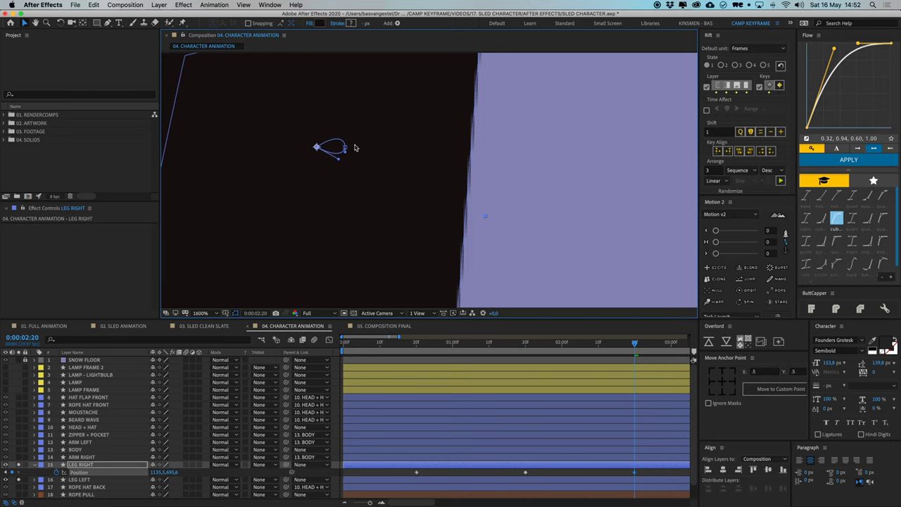
# Apply Easy Ease to all three Position keyframes of LEG RIGHT
pyautogui.scroll(-2, 355, 148)
pyautogui.moveTo(400, 151); pyautogui.dragTo(391, 152)
pyautogui.moveTo(436, 346); pyautogui.dragTo(416, 350)
pyautogui.hscroll(3, 456, 465)
pyautogui.press('-')
pyautogui.hscroll(-3, 378, 470)
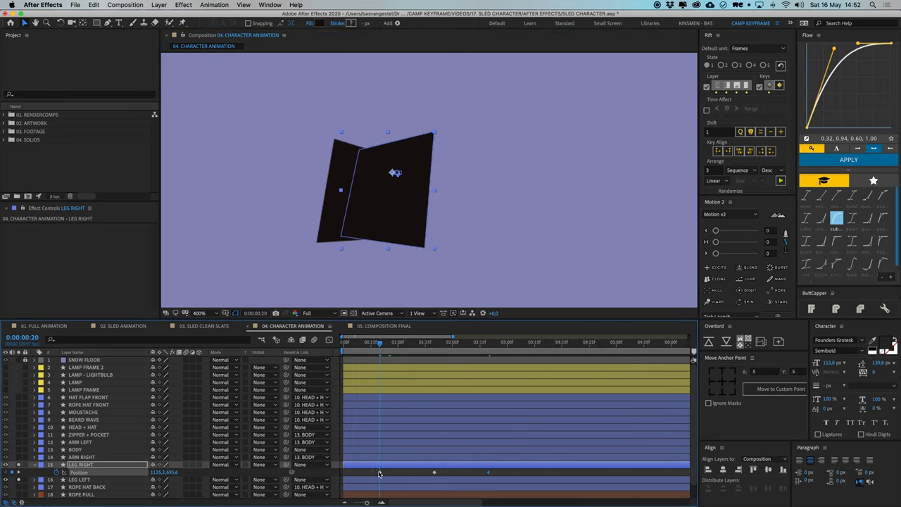
pyautogui.rightClick(487, 472)
pyautogui.moveTo(535, 497)
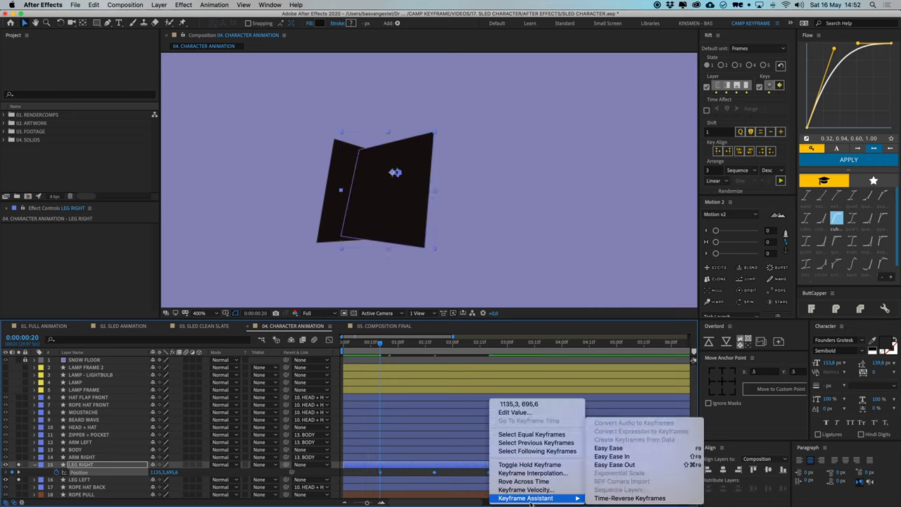
pyautogui.click(608, 448)
pyautogui.click(399, 476)
# Preview the LEG RIGHT motion and put the current time back at 0:00:00:20
pyautogui.press('space')
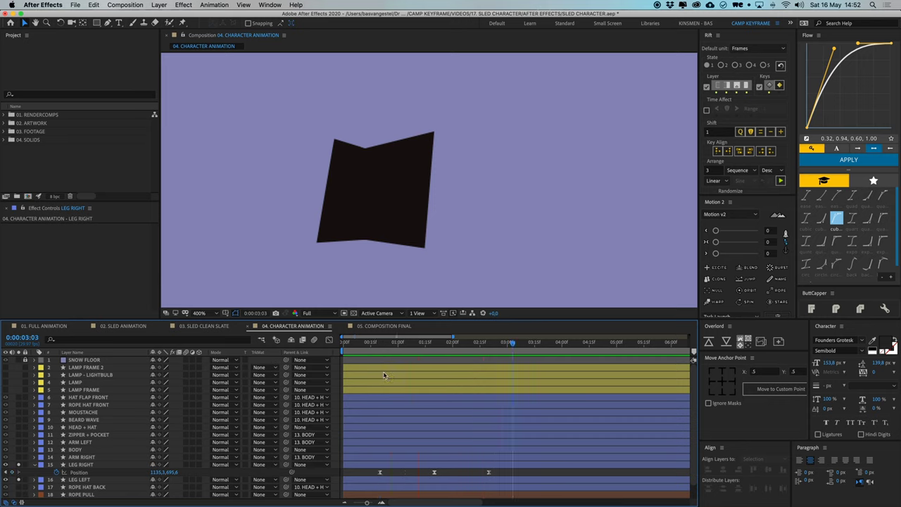
pyautogui.click(379, 344)
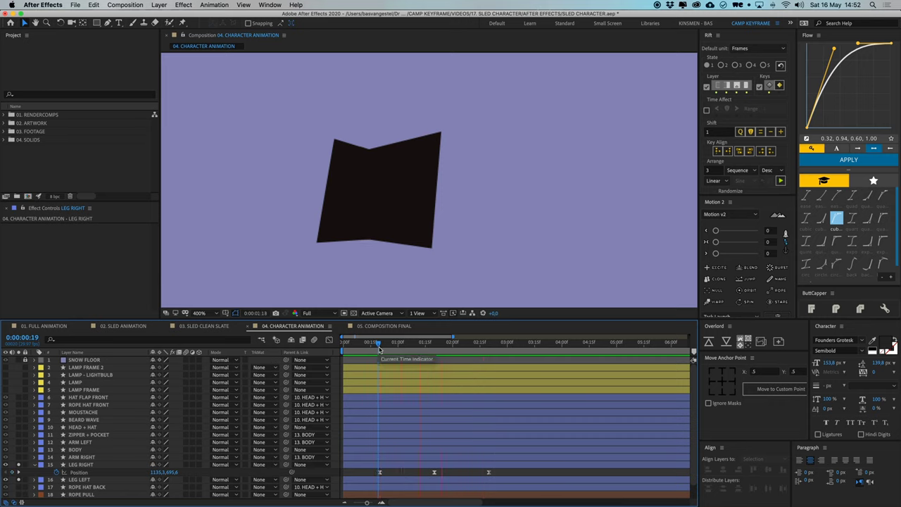
pyautogui.moveTo(379, 348); pyautogui.dragTo(381, 349)
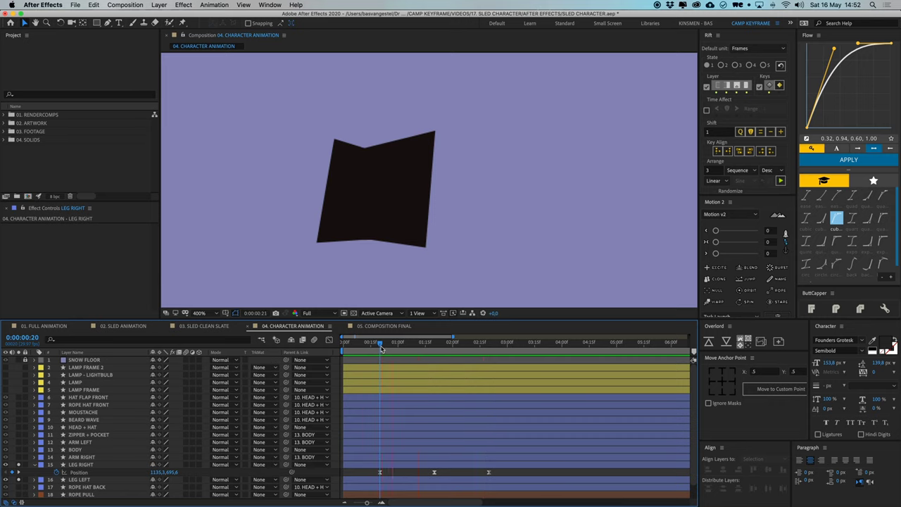
pyautogui.press('space')
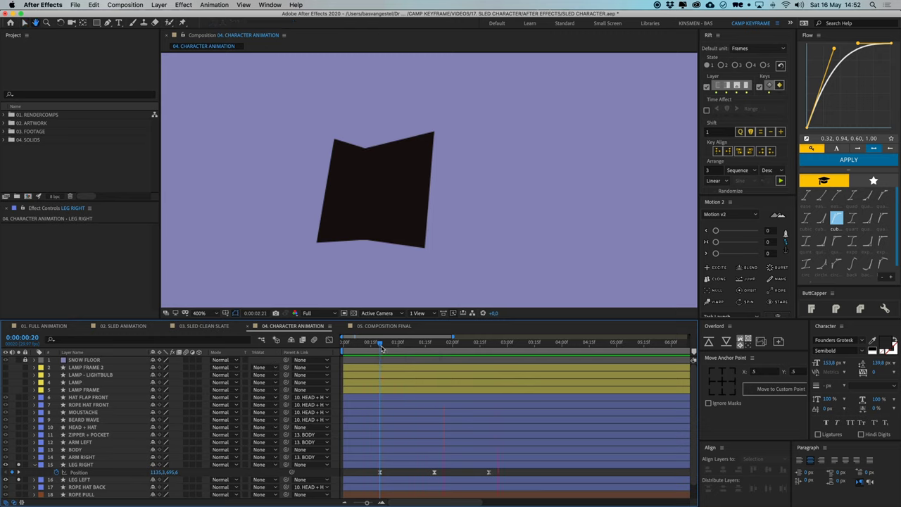
pyautogui.press('space')
# Keyframe LEG LEFT's Position at 0:00:00:20 and move it forward to 1098,8, 703,3 at 0:00:01:20
pyautogui.click(80, 479)
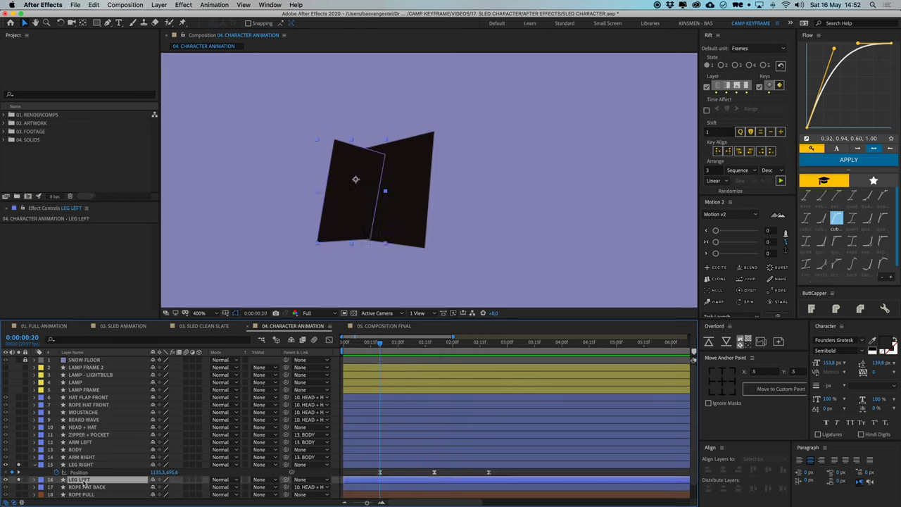
pyautogui.press('p')
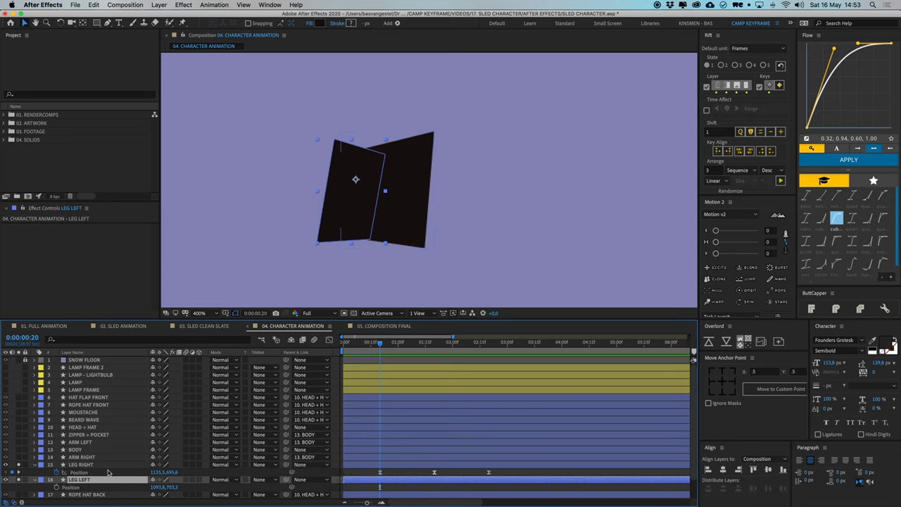
pyautogui.click(432, 346)
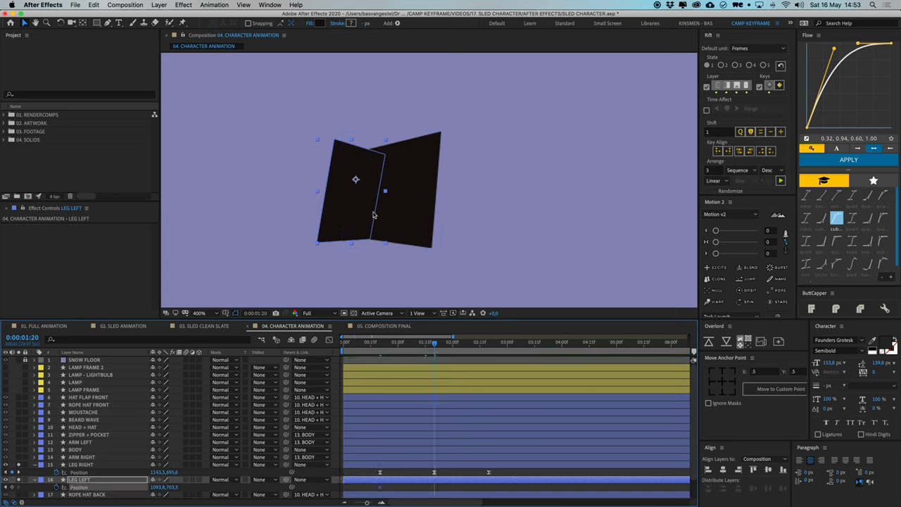
pyautogui.press('.')
pyautogui.press('.')
pyautogui.moveTo(374, 214); pyautogui.dragTo(444, 219)
pyautogui.hotkey('shift', 'Right')
pyautogui.hotkey('shift', 'Right')
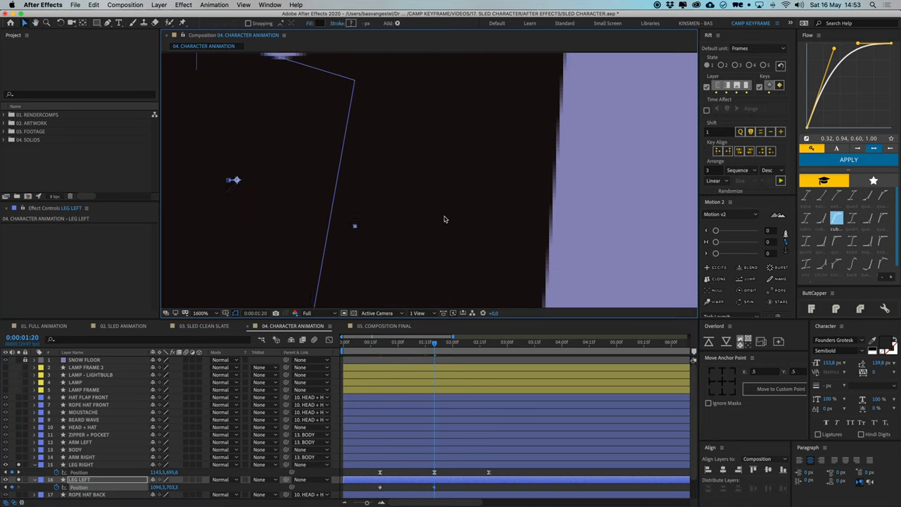
pyautogui.hotkey('shift', 'Right')
pyautogui.hotkey('shift', 'Right')
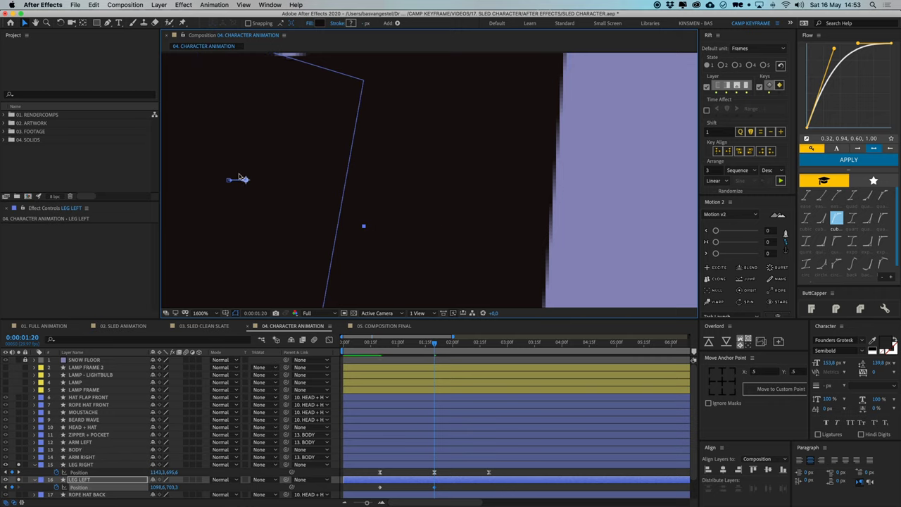
# Curve the forward motion path of LEG LEFT upward from its first keyframe
pyautogui.moveTo(240, 178); pyautogui.dragTo(365, 190)
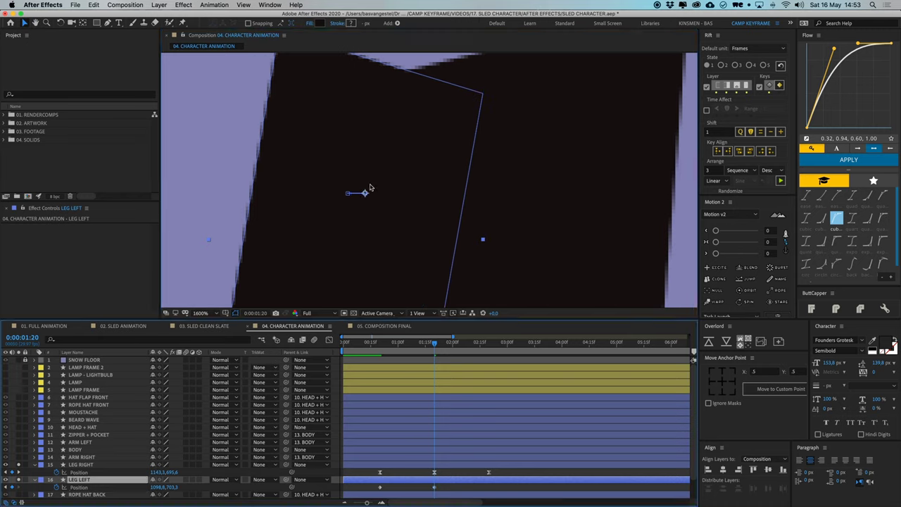
pyautogui.click(349, 195)
pyautogui.moveTo(351, 197); pyautogui.dragTo(366, 187)
pyautogui.press('g')
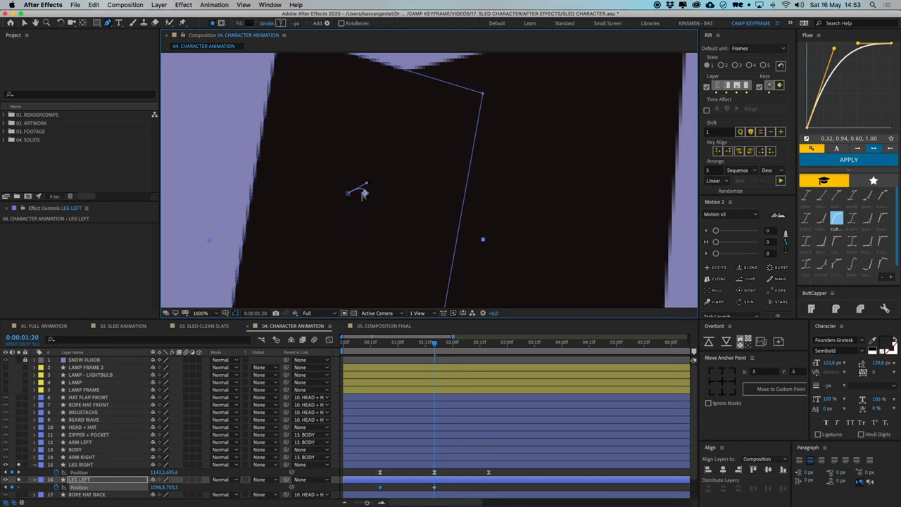
pyautogui.moveTo(367, 183); pyautogui.dragTo(361, 185)
# Copy LEG LEFT's first Position keyframe to 0:00:02:20 and curve the return path downward to close the loop
pyautogui.moveTo(374, 491); pyautogui.dragTo(425, 480)
pyautogui.click(489, 348)
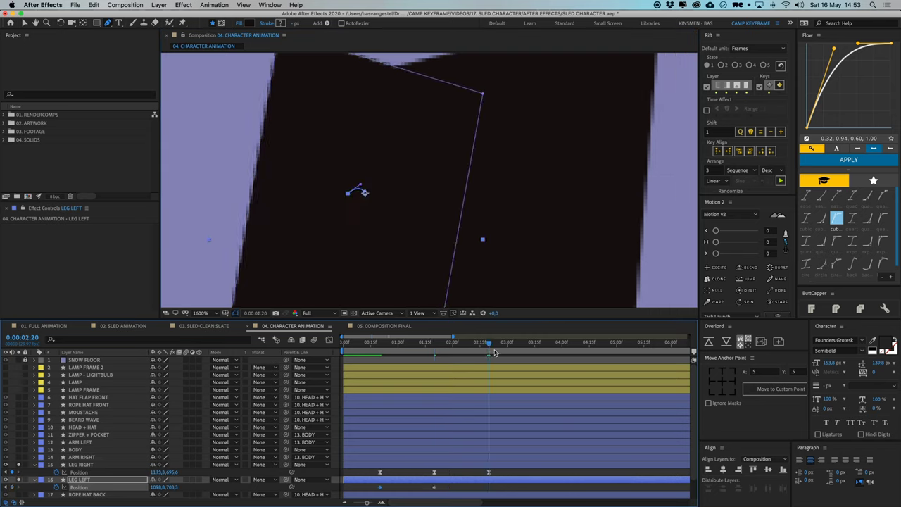
pyautogui.press('v')
pyautogui.moveTo(329, 209); pyautogui.dragTo(367, 204)
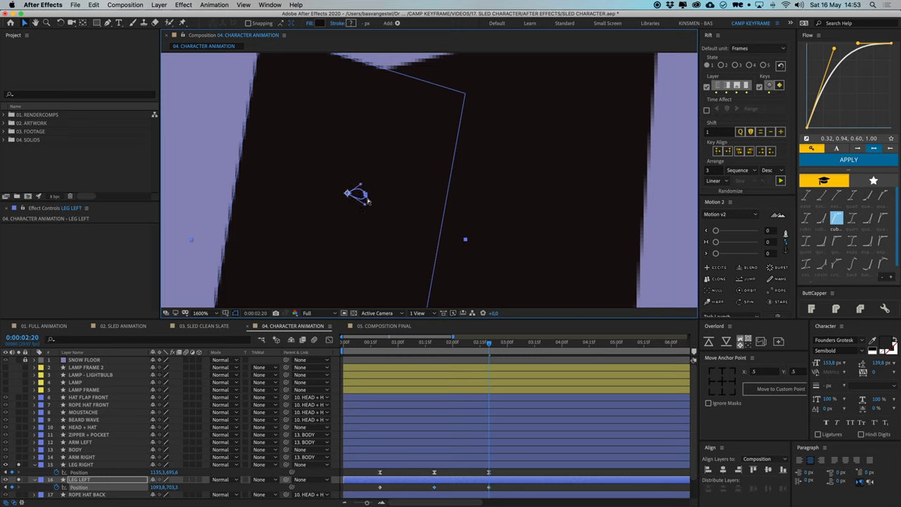
pyautogui.press('g')
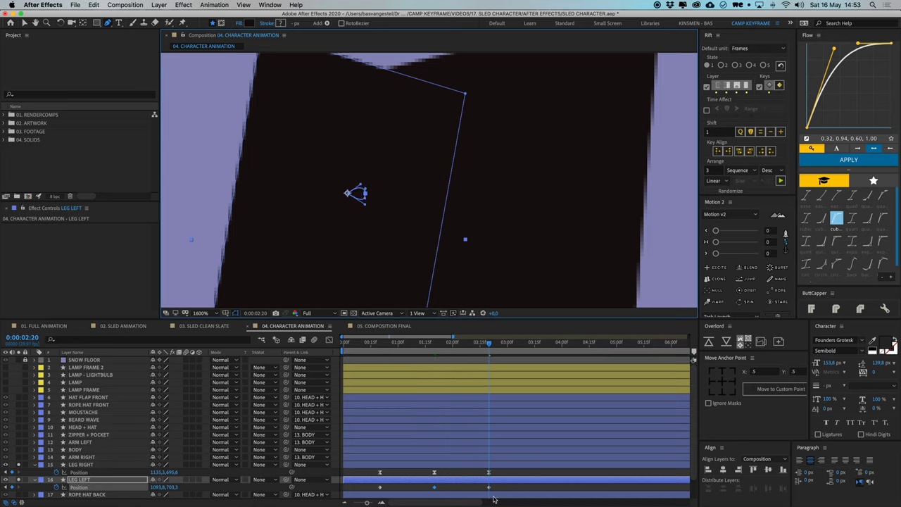
# Apply Easy Ease to all three Position keyframes of LEG LEFT and return to 0:00:00:20
pyautogui.moveTo(496, 487); pyautogui.dragTo(375, 492)
pyautogui.rightClick(380, 486)
pyautogui.moveTo(464, 498)
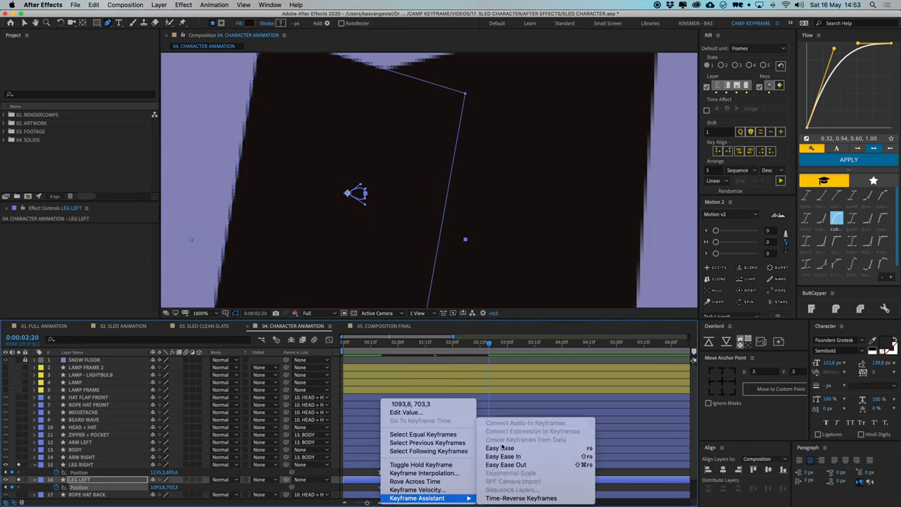
pyautogui.click(501, 448)
pyautogui.press('v')
pyautogui.press(',')
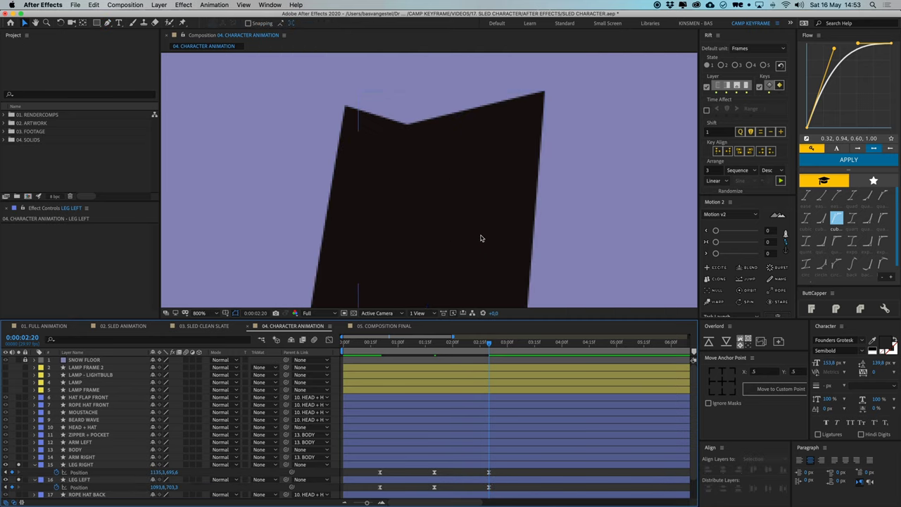
pyautogui.press(',')
pyautogui.click(380, 344)
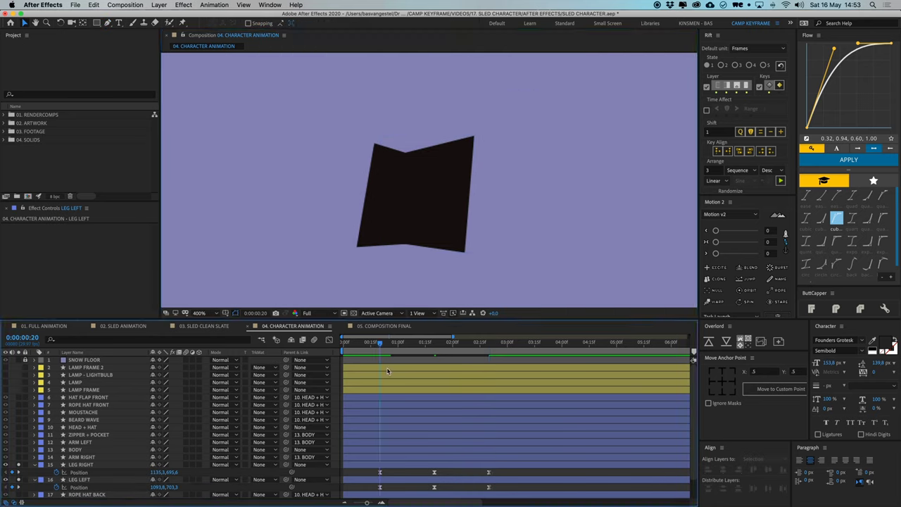
# Delay all three Position keyframes of LEG LEFT so they start at about 0:00:01:15, preview the walk and return to 0:00:00:20
pyautogui.press('space')
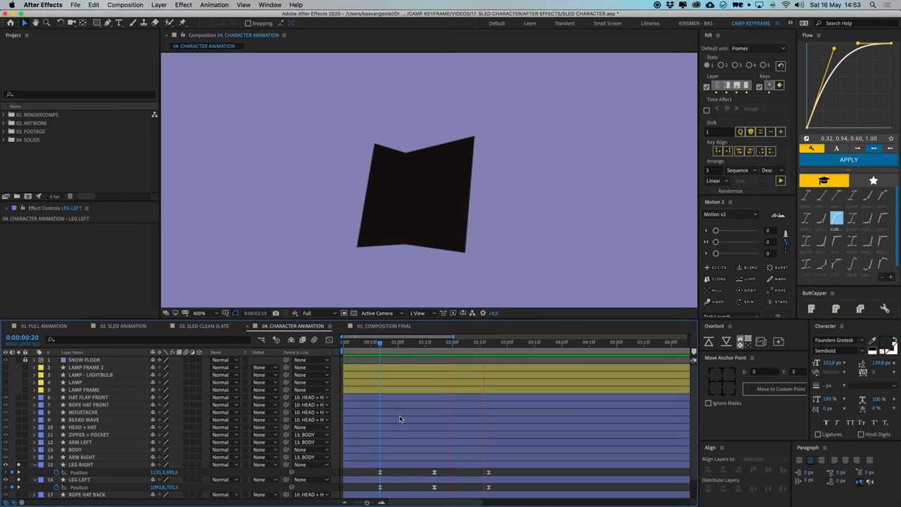
pyautogui.press('space')
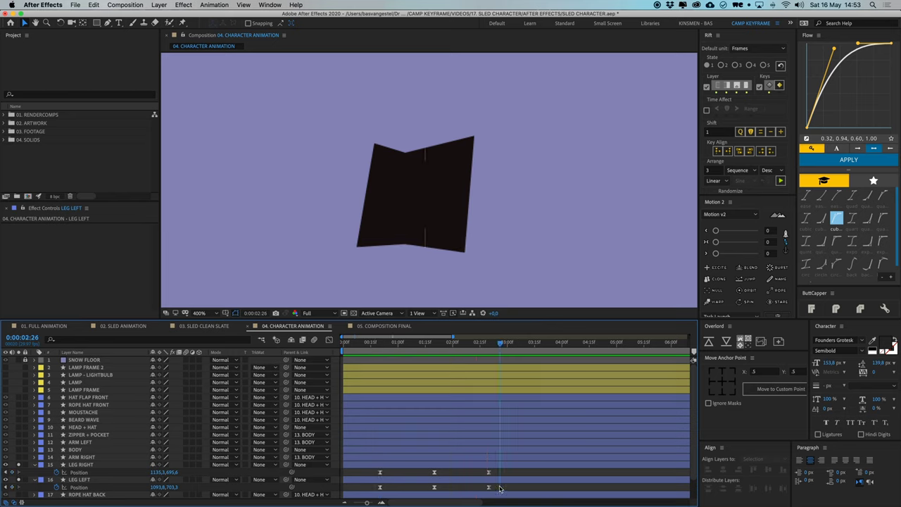
pyautogui.moveTo(499, 487); pyautogui.dragTo(425, 487)
pyautogui.moveTo(407, 346); pyautogui.dragTo(389, 351)
pyautogui.press('space')
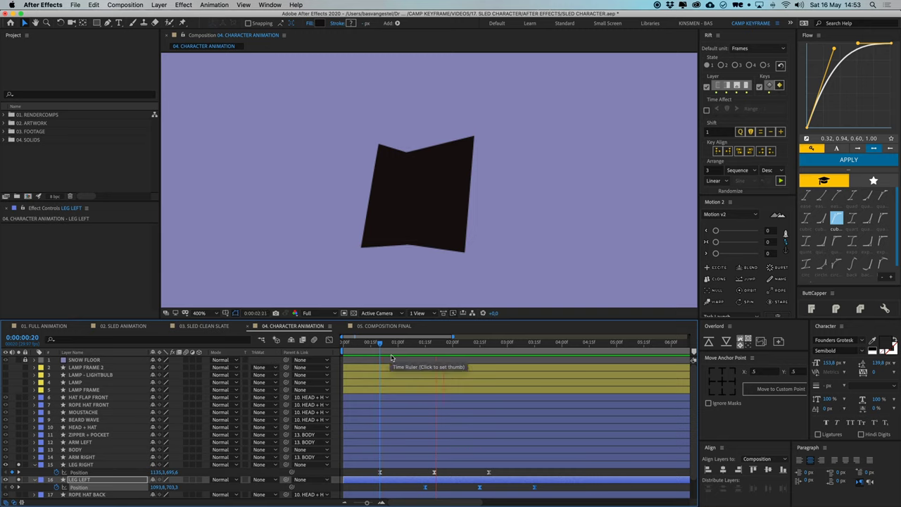
pyautogui.press('space')
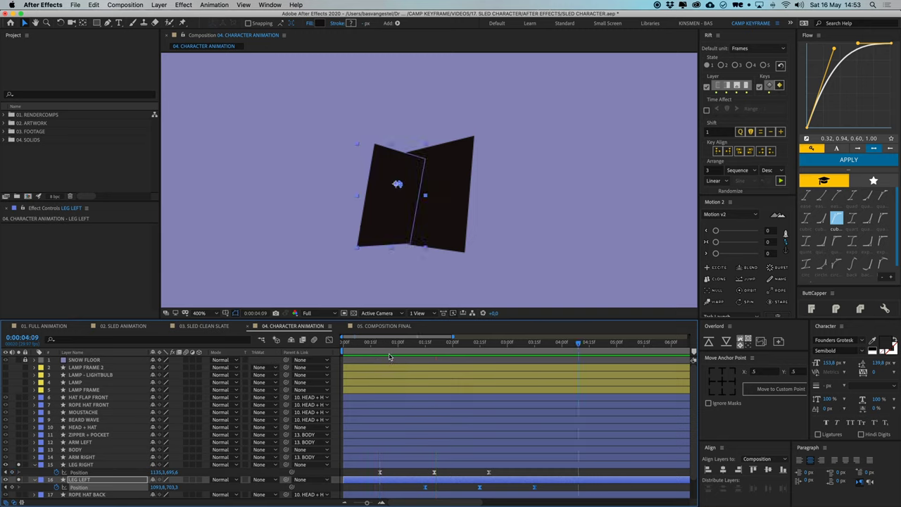
pyautogui.moveTo(388, 346); pyautogui.dragTo(379, 359)
pyautogui.click(376, 485)
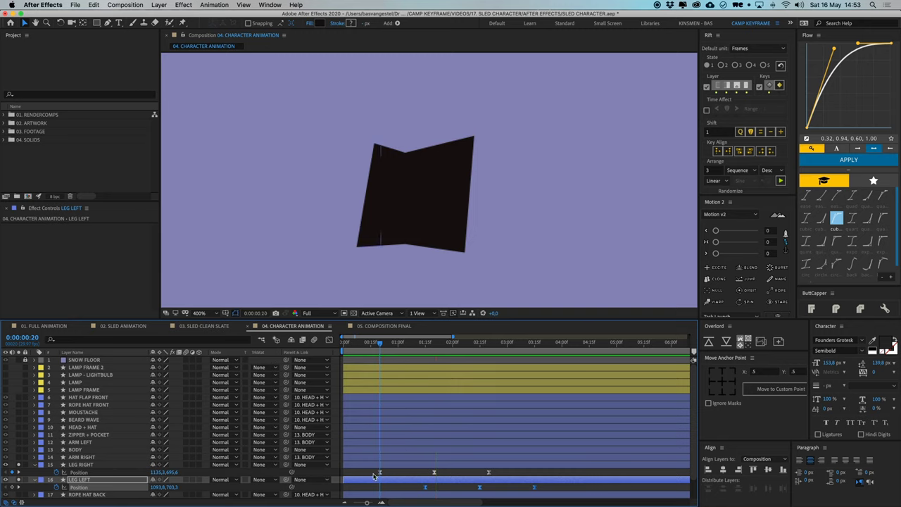
# Add a loopOut() expression to the Position of LEG RIGHT
pyautogui.keyDown('alt'); pyautogui.click(56, 472); pyautogui.keyUp('alt')
pyautogui.write('loop')
pyautogui.press('Down')
pyautogui.press('Down')
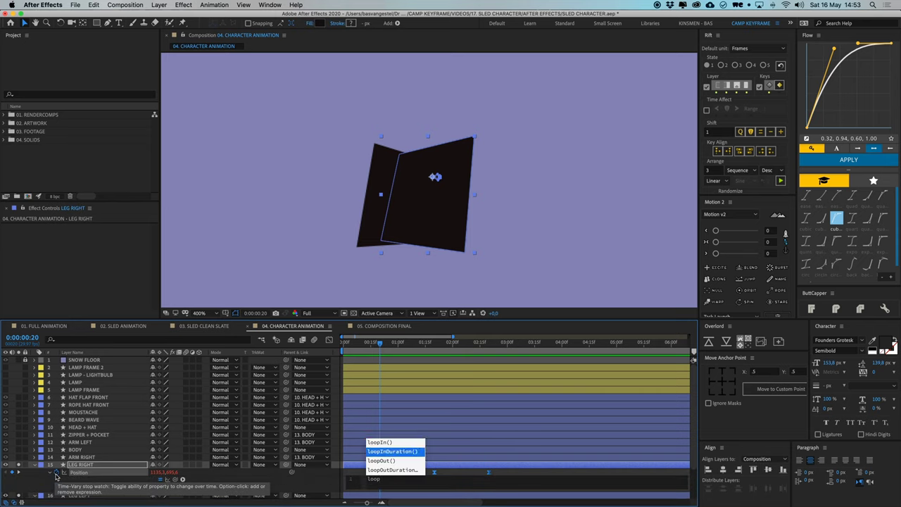
pyautogui.press('Return')
pyautogui.click(143, 501)
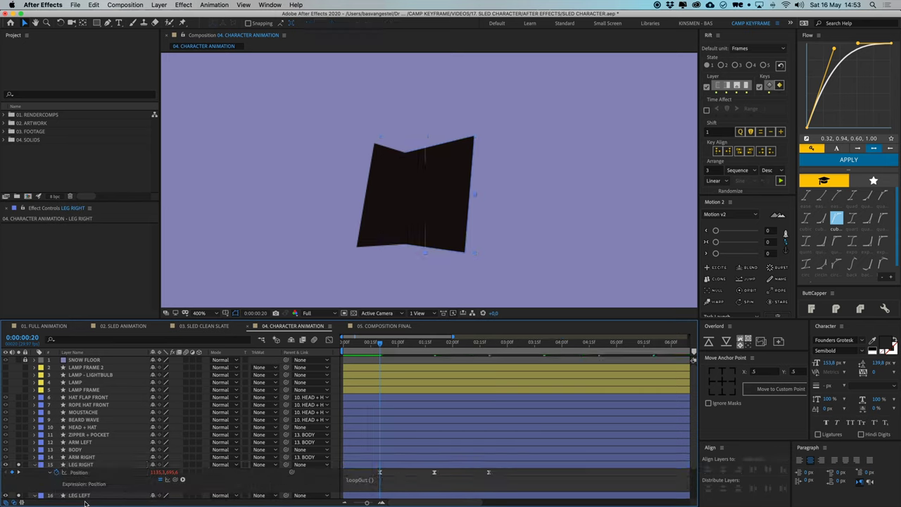
# Add a loopOut() expression to the Position of LEG LEFT and preview both looping legs
pyautogui.scroll(-3, 412, 480)
pyautogui.keyDown('alt'); pyautogui.click(56, 465); pyautogui.keyUp('alt')
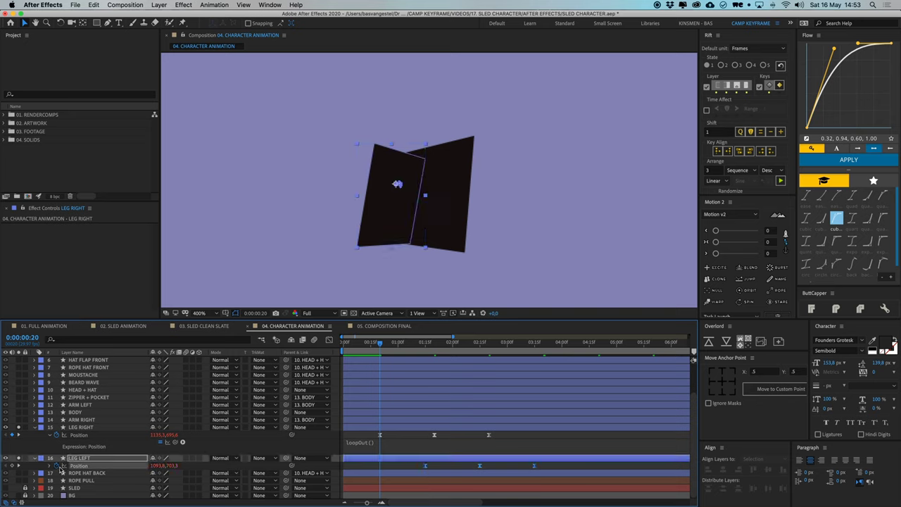
pyautogui.write('loopOut()')
pyautogui.click(400, 439)
pyautogui.scroll(-2, 443, 232)
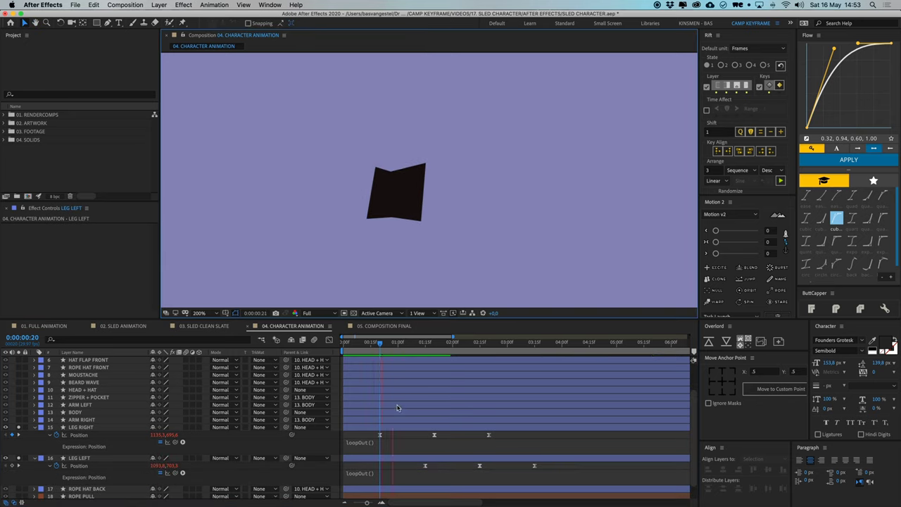
# Collapse the leg properties and turn off solo for LEG RIGHT and LEG LEFT so the whole character shows
pyautogui.press('u')
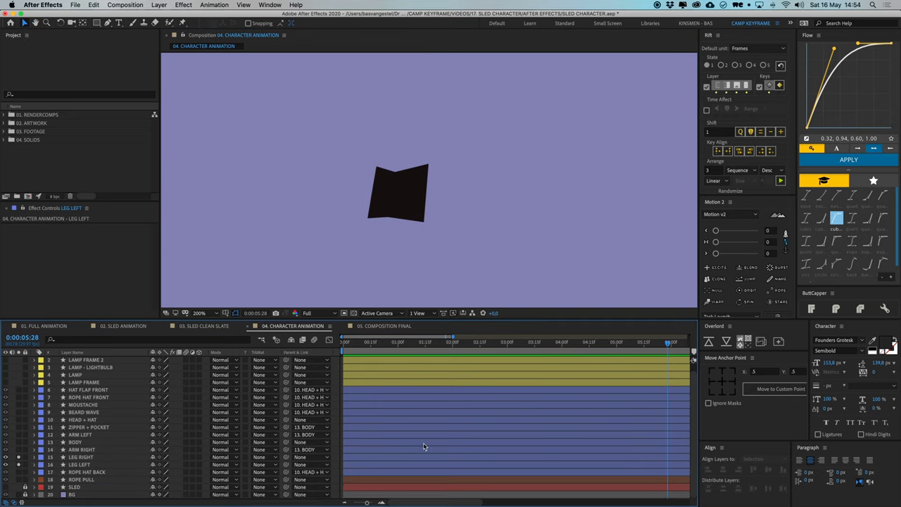
pyautogui.click(19, 463)
pyautogui.scroll(-1, 432, 215)
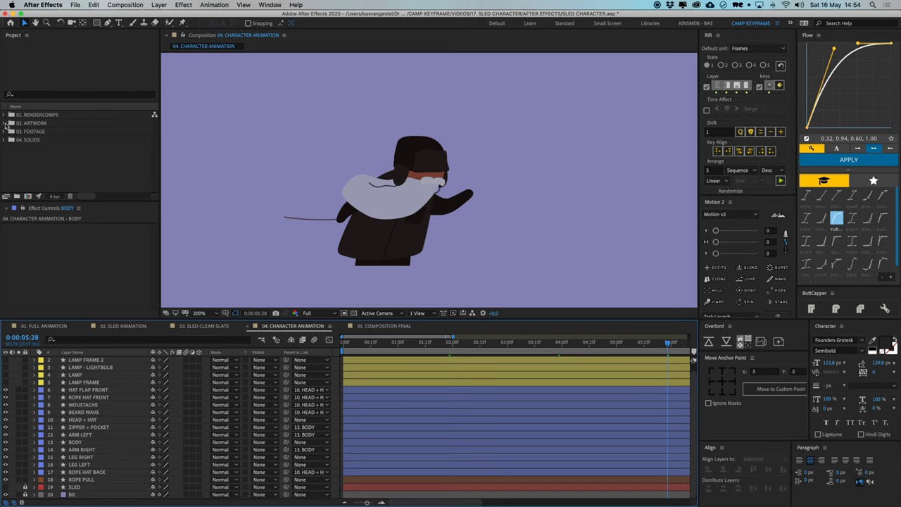
# Add JACKET PATTERN.psd from the 02. ARTWORK folder to the character composition and collapse the folder
pyautogui.click(6, 123)
pyautogui.click(39, 140)
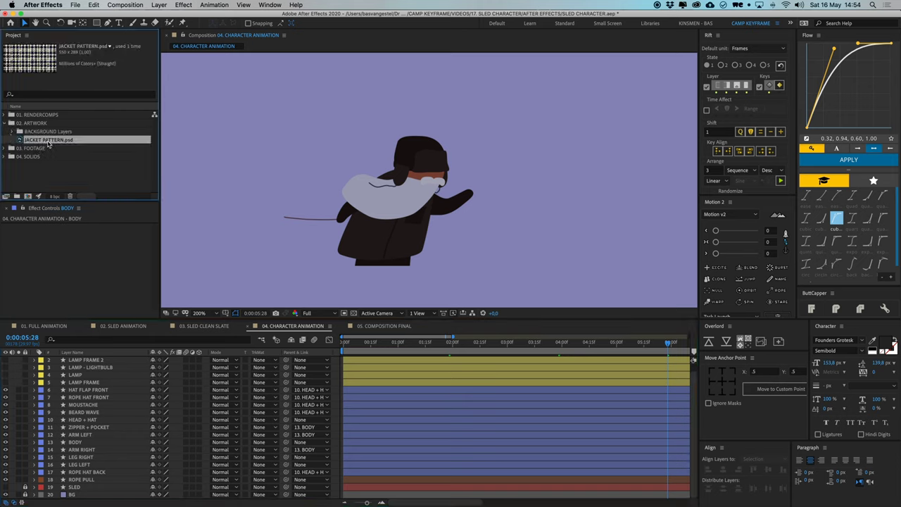
pyautogui.press('super+slash')
pyautogui.click(9, 124)
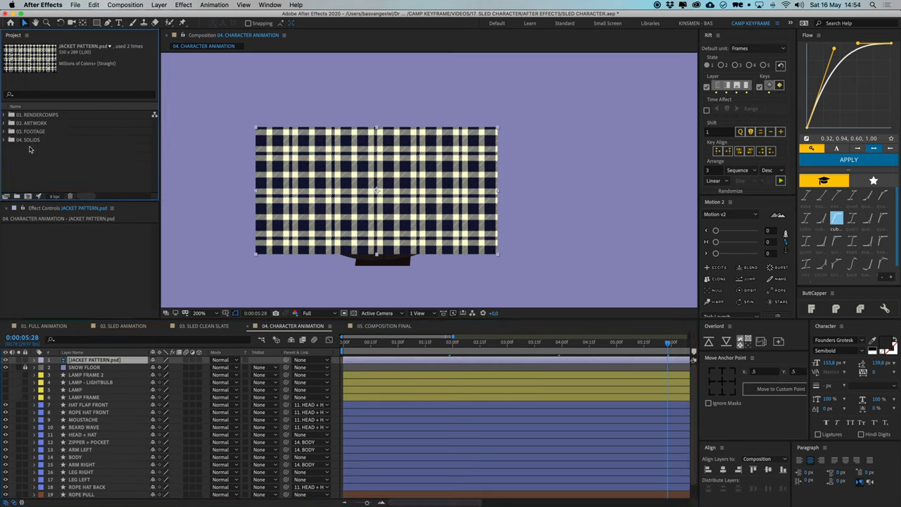
# Rotate the plaid pattern to a slightly tilted upright position over the character and place its layer directly above BODY
pyautogui.click(402, 221)
pyautogui.press('w')
pyautogui.moveTo(407, 222); pyautogui.dragTo(451, 212)
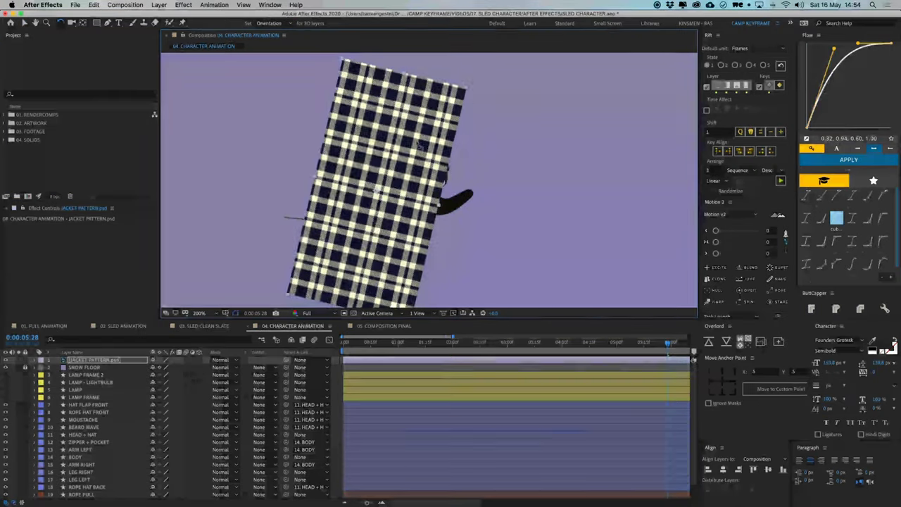
pyautogui.press('v')
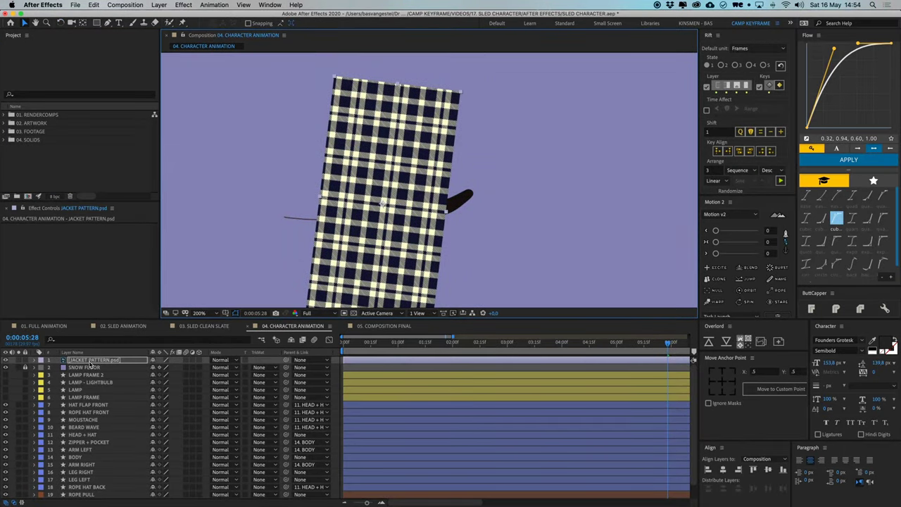
pyautogui.moveTo(90, 365); pyautogui.dragTo(112, 454)
# Duplicate the BODY layer, place the copy directly above the jacket pattern and rename it PATTERN MATTE
pyautogui.click(113, 458)
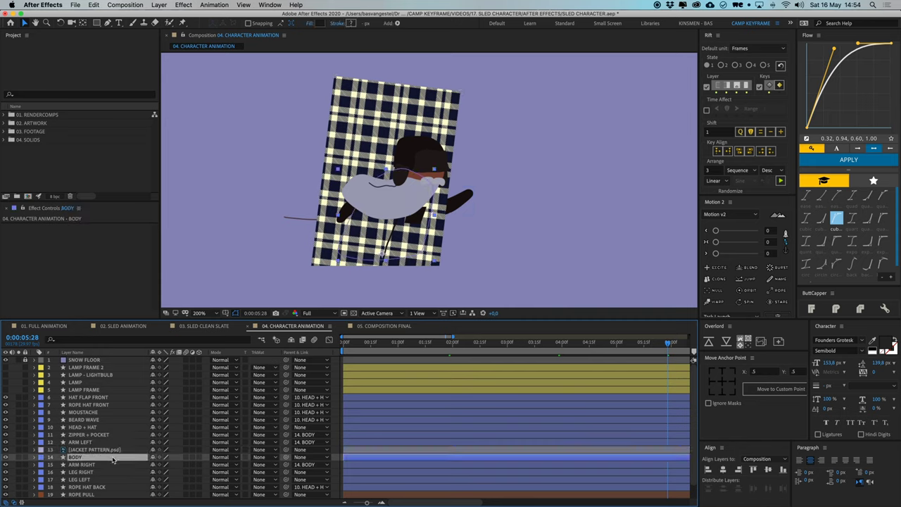
pyautogui.press('super+d')
pyautogui.press('super+bracketright')
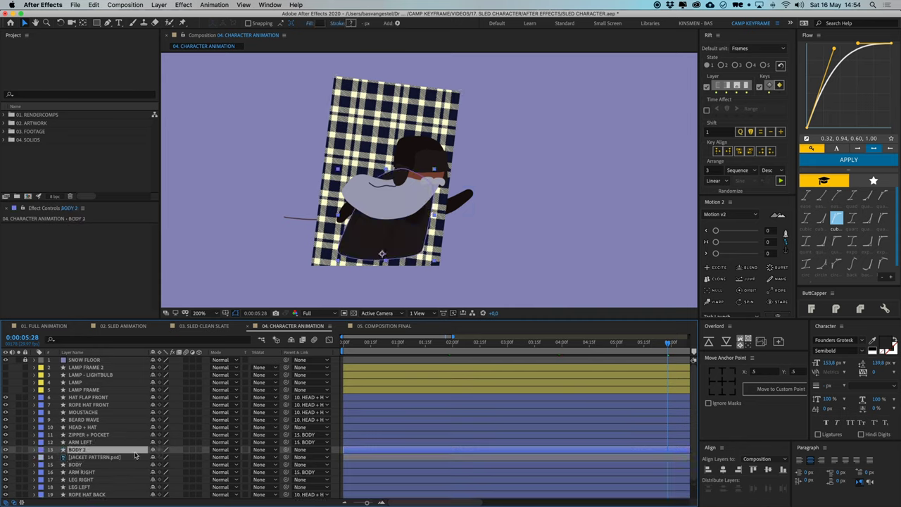
pyautogui.press('Return')
pyautogui.write('PATTERN MATTER')
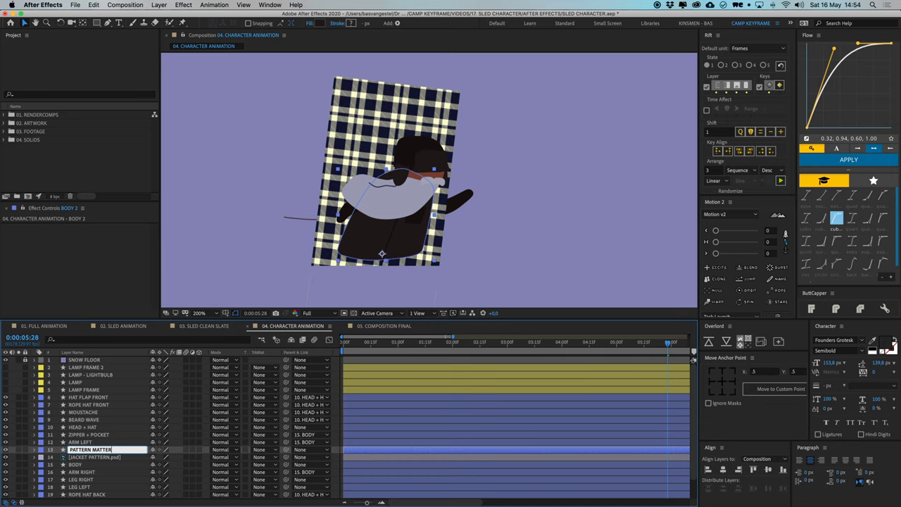
pyautogui.press('Return')
# Parent the PATTERN MATTE and JACKET PATTERN.psd layers to BODY
pyautogui.moveTo(286, 449); pyautogui.dragTo(99, 465)
pyautogui.click(105, 457)
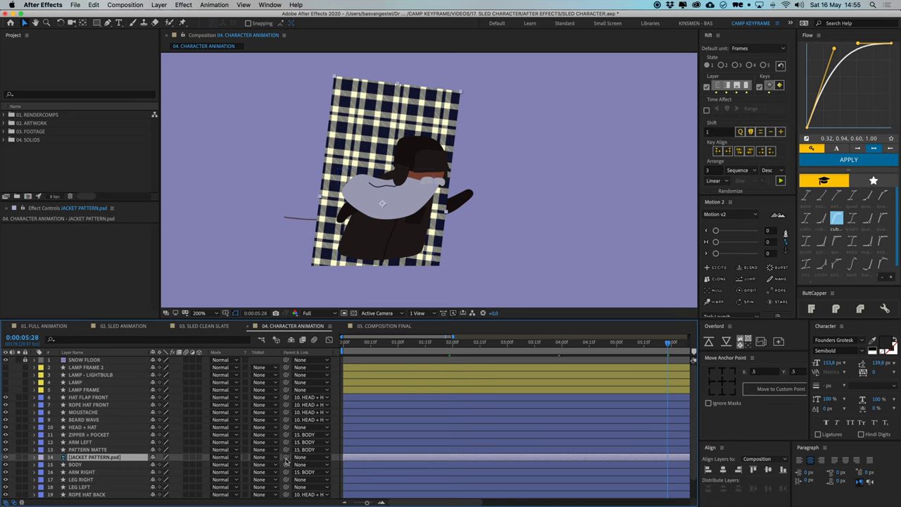
pyautogui.moveTo(285, 457); pyautogui.dragTo(109, 461)
# Set the jacket pattern's blending mode to Overlay and its track matte to Alpha Matte "PATTERN MATTE"
pyautogui.click(222, 457)
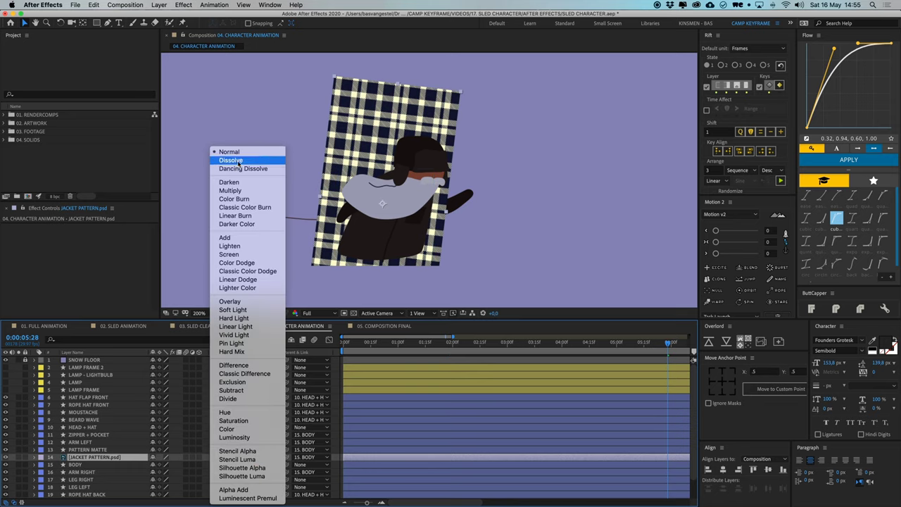
pyautogui.click(236, 301)
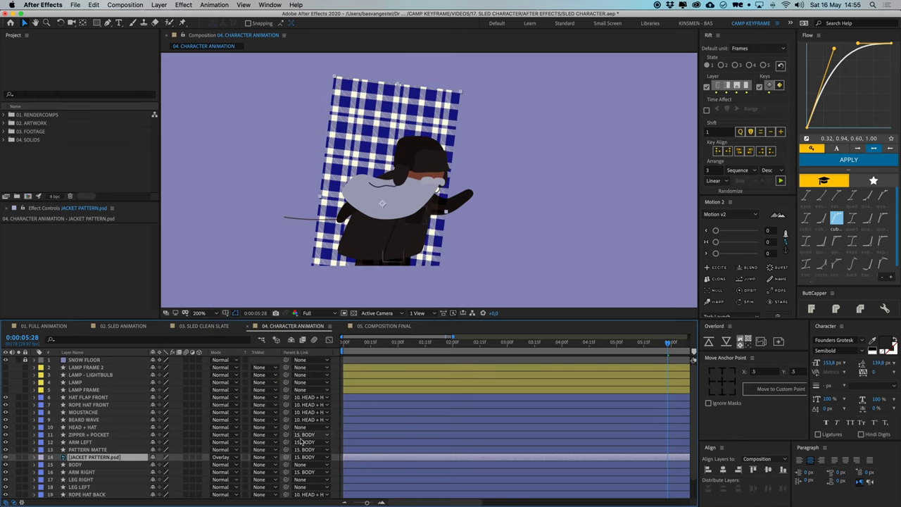
pyautogui.click(266, 457)
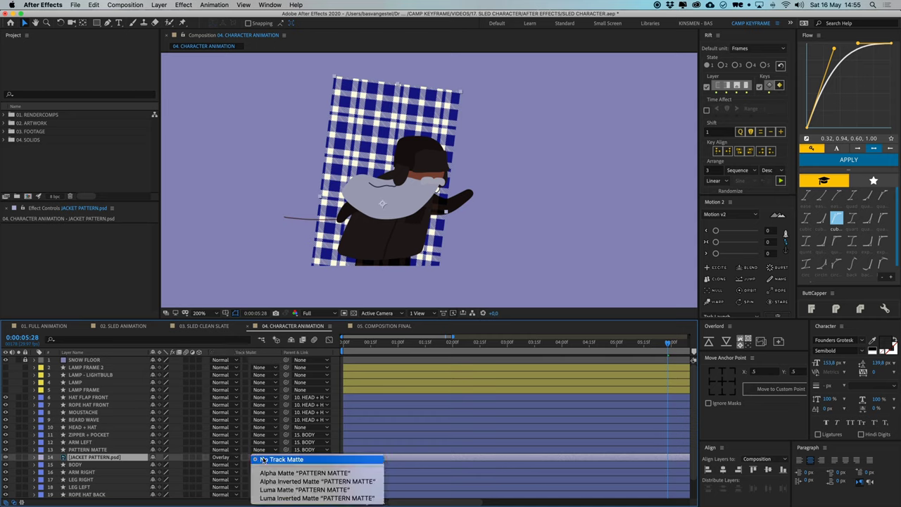
pyautogui.click(312, 473)
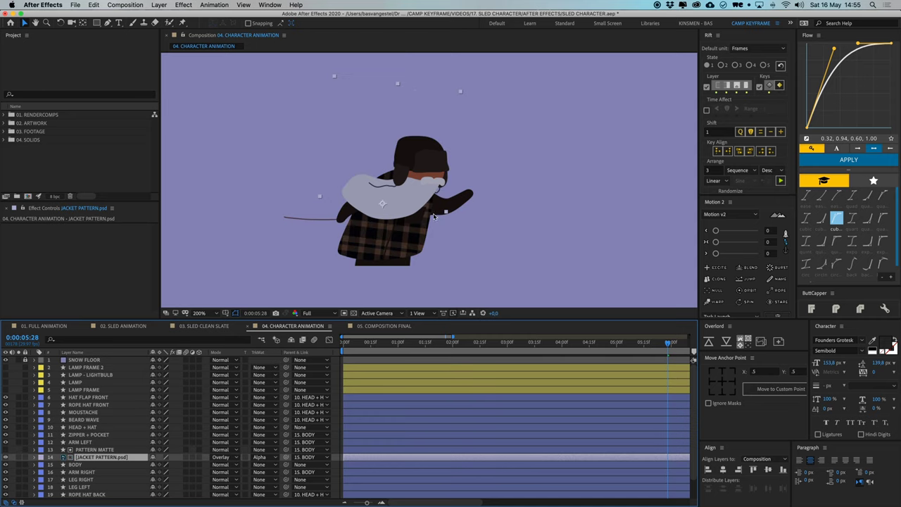
# Rotate the jacket pattern further clockwise and shift it slightly forward so the plaid follows the coat's slant
pyautogui.press('w')
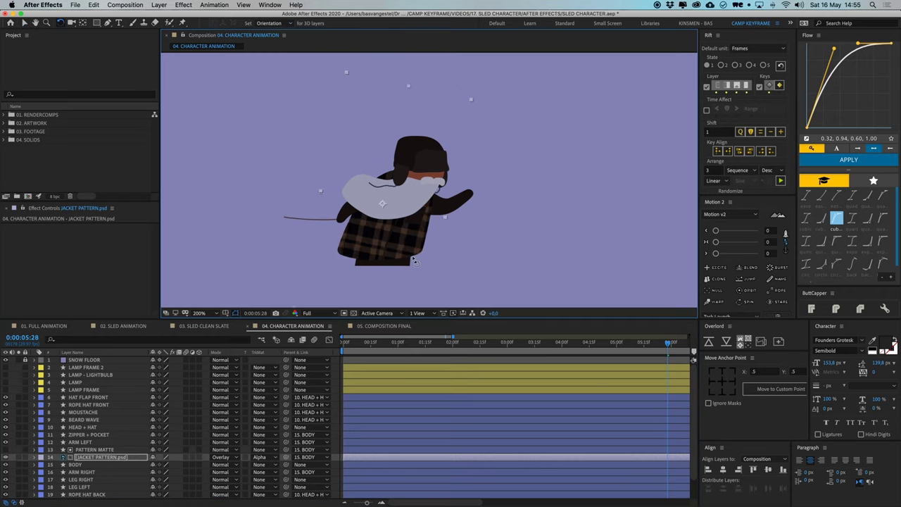
pyautogui.moveTo(416, 261); pyautogui.dragTo(416, 251)
pyautogui.press('v')
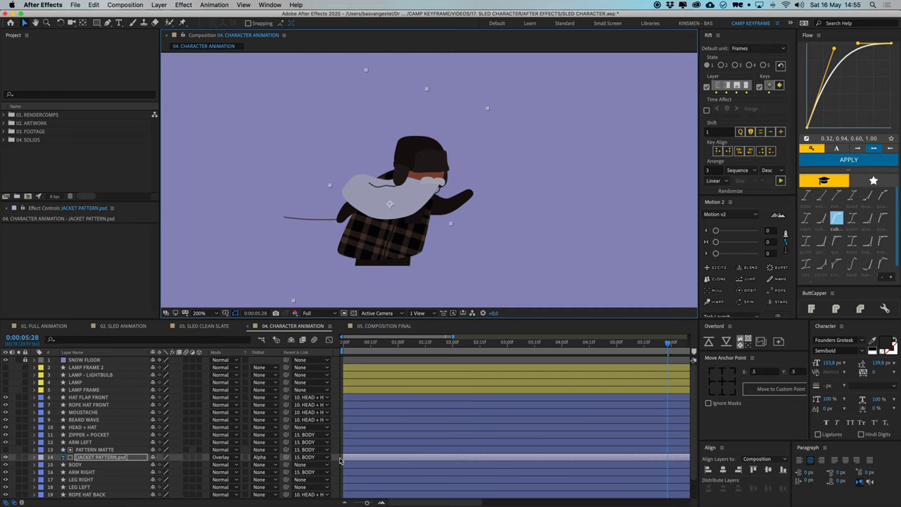
pyautogui.click(340, 461)
# Examine the character's arms and the pull rope to identify the layers that need rigging
pyautogui.moveTo(444, 166); pyautogui.dragTo(422, 134)
pyautogui.moveTo(372, 224); pyautogui.dragTo(406, 239)
pyautogui.click(340, 406)
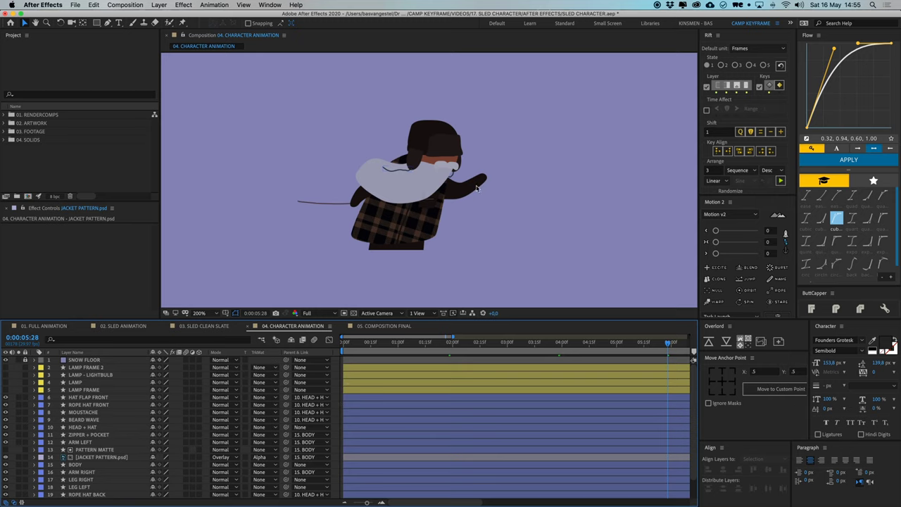
pyautogui.click(477, 187)
pyautogui.click(356, 208)
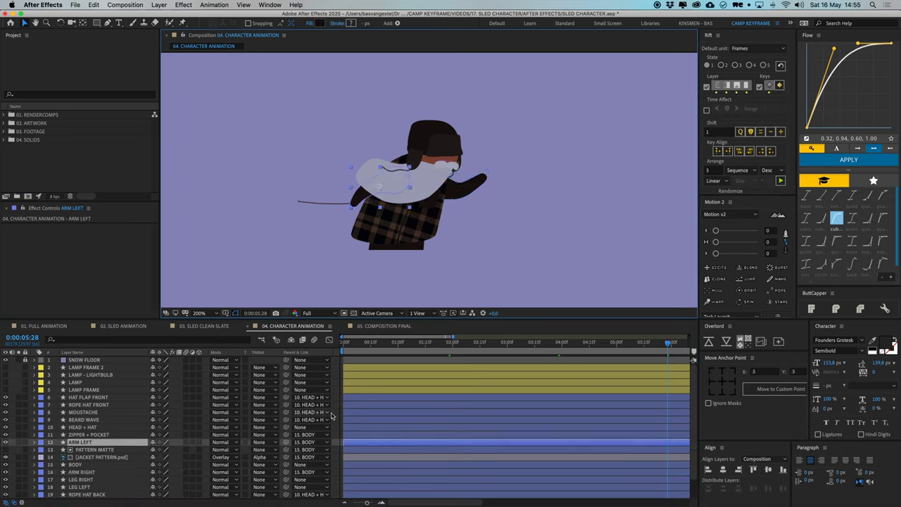
pyautogui.click(363, 252)
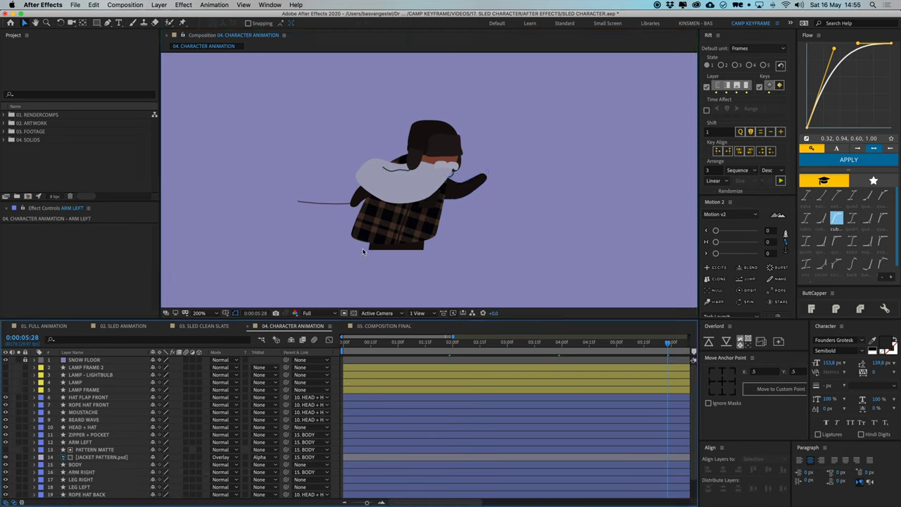
pyautogui.click(353, 210)
pyautogui.click(327, 205)
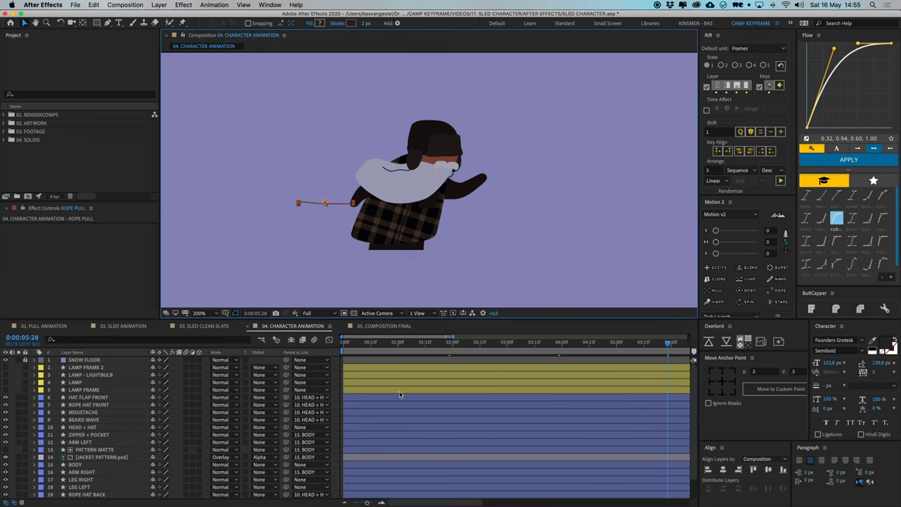
pyautogui.click(251, 91)
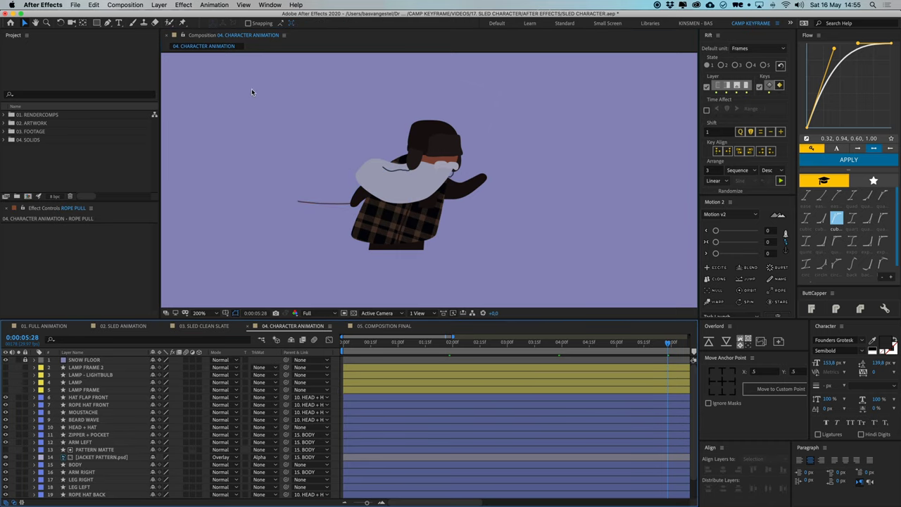
# Open the RubberHose2 script panel, shrink it to fit its controls and place it over the project area
pyautogui.click(269, 5)
pyautogui.scroll(-5, 331, 412)
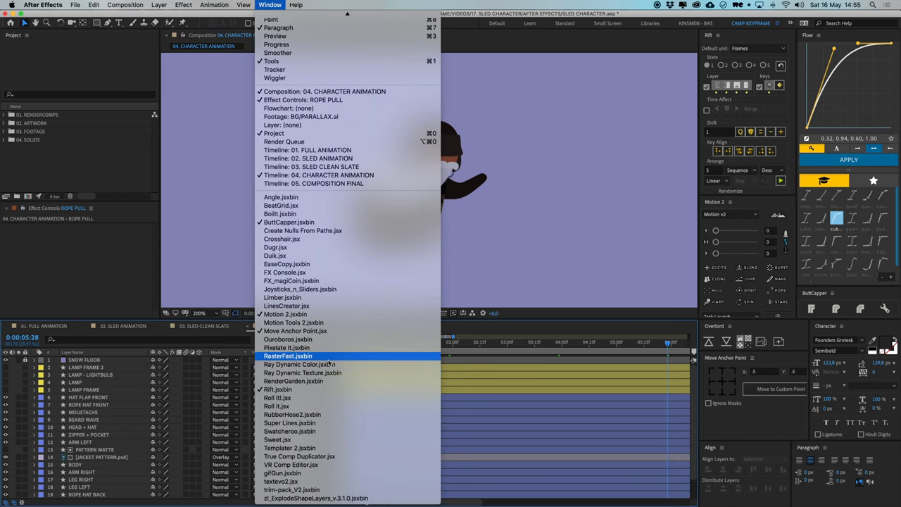
pyautogui.click(298, 415)
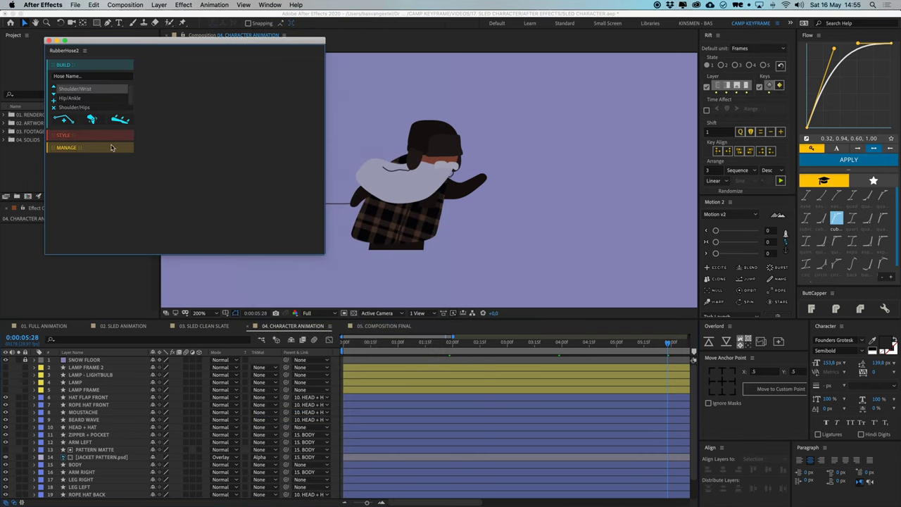
pyautogui.moveTo(316, 252); pyautogui.dragTo(140, 165)
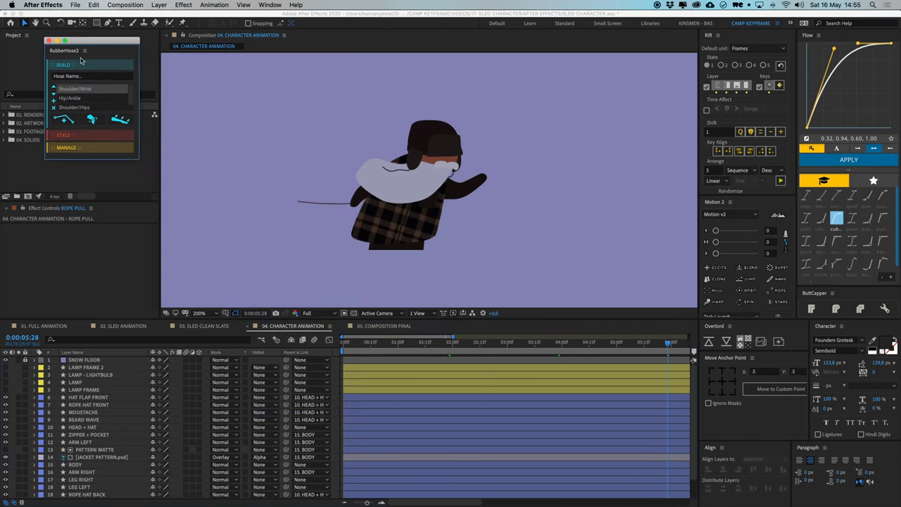
pyautogui.moveTo(77, 43); pyautogui.dragTo(84, 50)
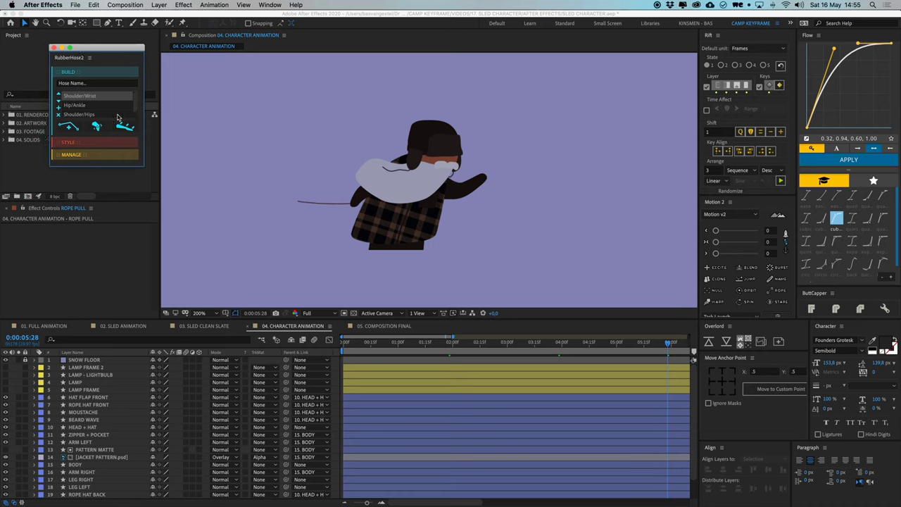
# Build a new RubberHose named ROPE with Start/End controller labels
pyautogui.click(105, 83)
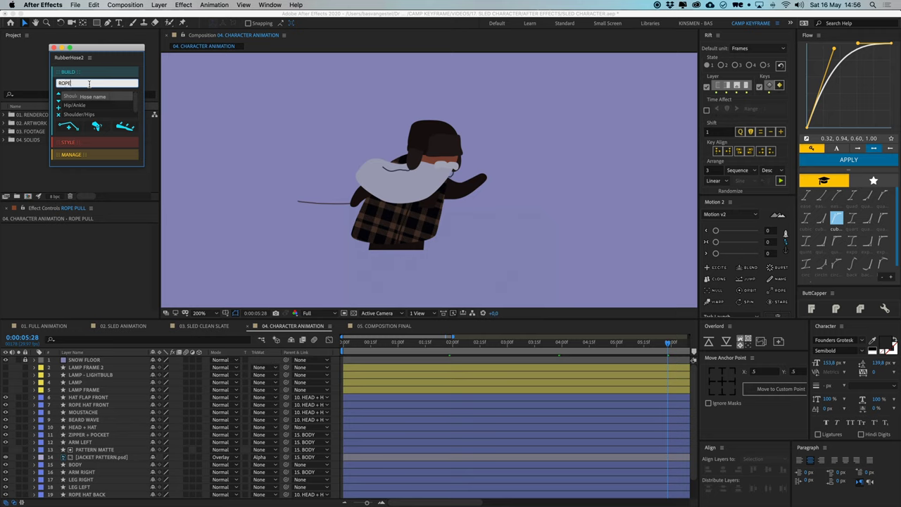
pyautogui.moveTo(135, 101); pyautogui.dragTo(136, 108)
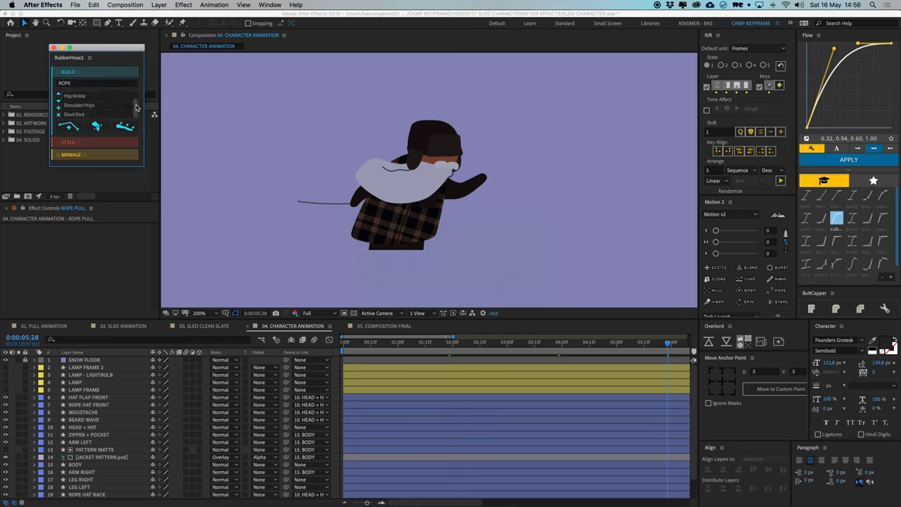
pyautogui.click(74, 114)
pyautogui.click(71, 127)
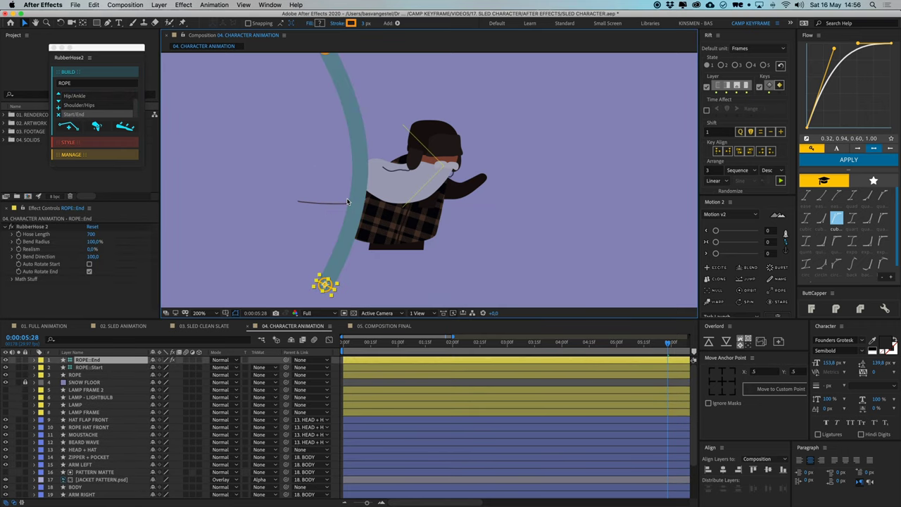
# Place the ROPE::Start controller at the character's rear hand and the ROPE::End controller at the pull rope's free end
pyautogui.press(',')
pyautogui.moveTo(379, 116); pyautogui.dragTo(357, 196)
pyautogui.press('.')
pyautogui.moveTo(327, 275); pyautogui.dragTo(489, 209)
pyautogui.press('.')
pyautogui.moveTo(346, 226); pyautogui.dragTo(370, 210)
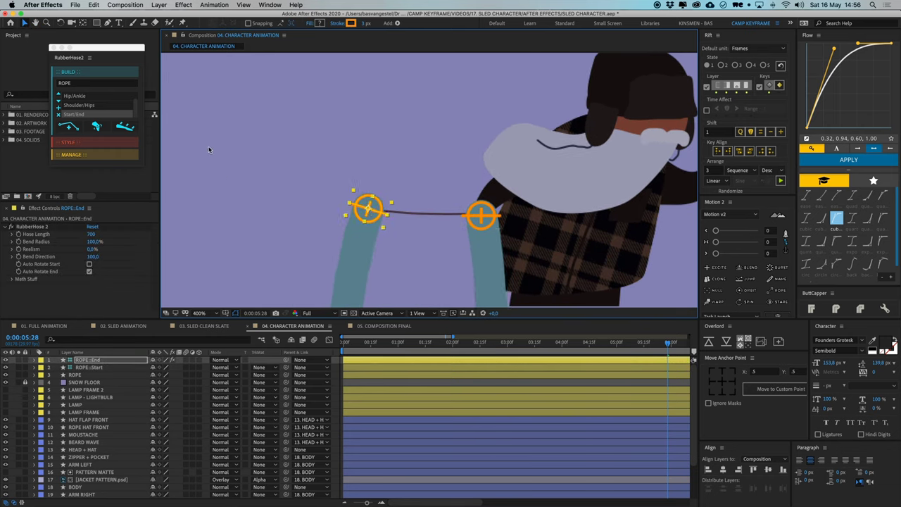
# Set the rope hose's Hose Length to 140
pyautogui.keyDown('shift'); pyautogui.click(97, 367); pyautogui.keyUp('shift')
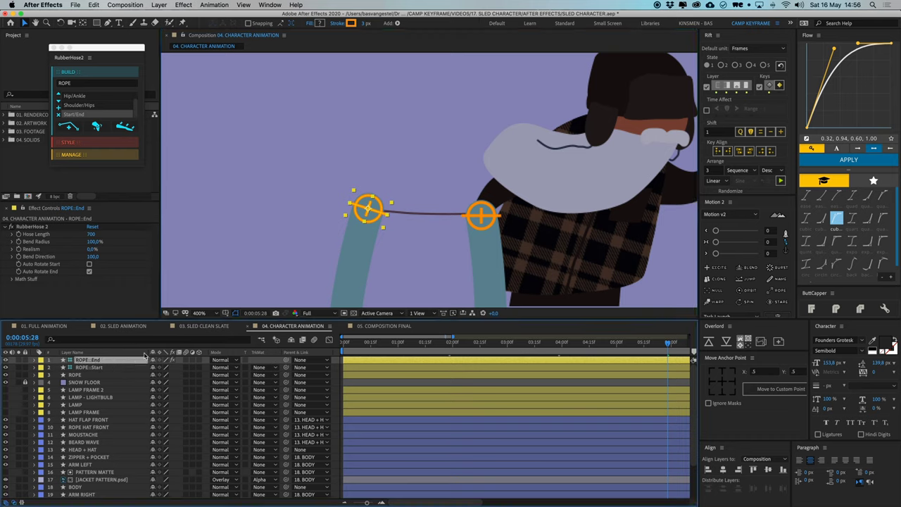
pyautogui.scroll(-2, 331, 216)
pyautogui.hscroll(2, 332, 216)
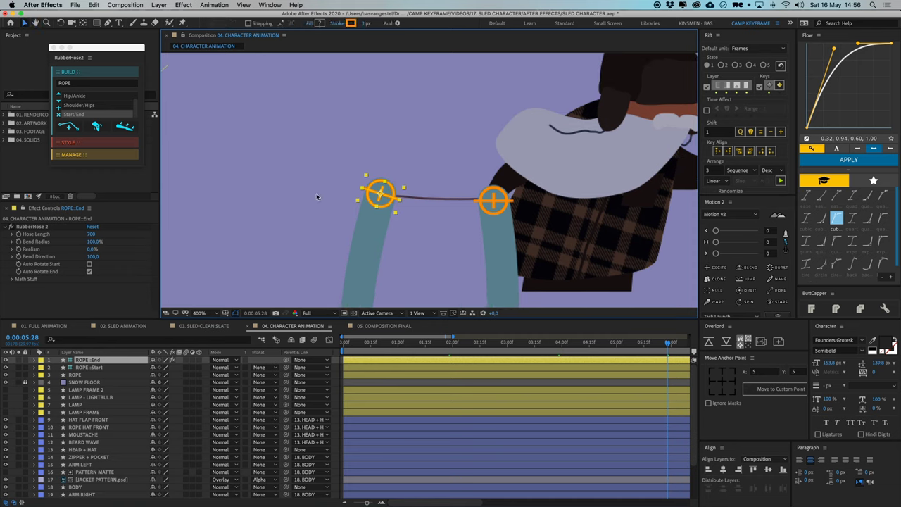
pyautogui.moveTo(90, 234)
pyautogui.mouseDown()
pyautogui.moveTo(103, 235)
pyautogui.moveTo(84, 239)
pyautogui.mouseUp()
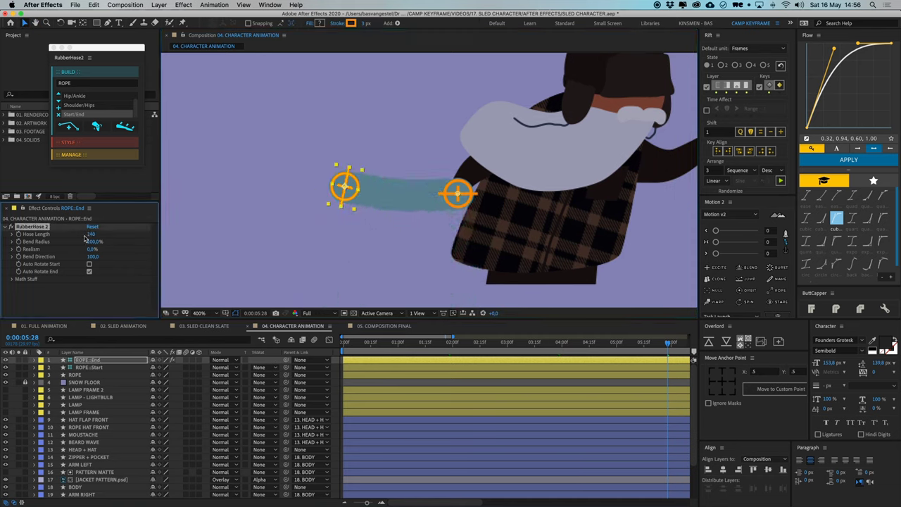
# Copy the ROPE PULL layer's stroke colour 412E38 and apply it to the ROPE hose layer's stroke
pyautogui.scroll(-3, 89, 424)
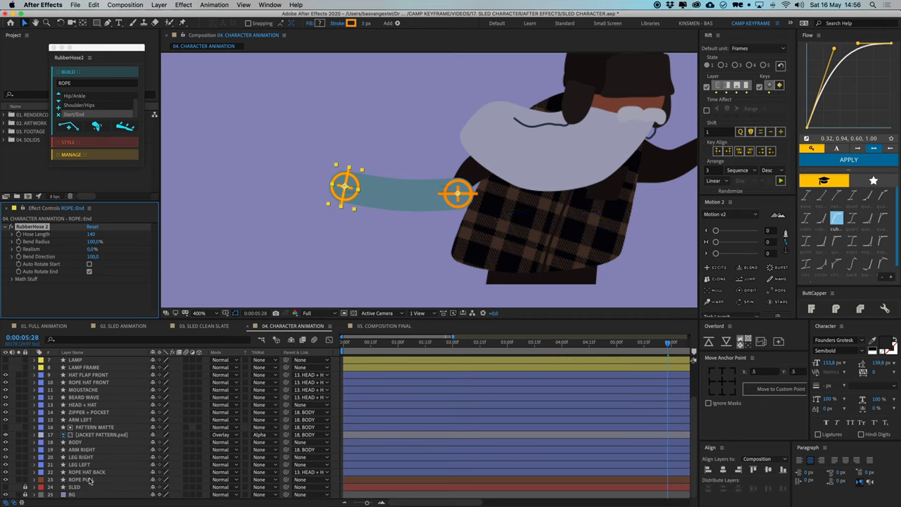
pyautogui.click(90, 473)
pyautogui.click(89, 479)
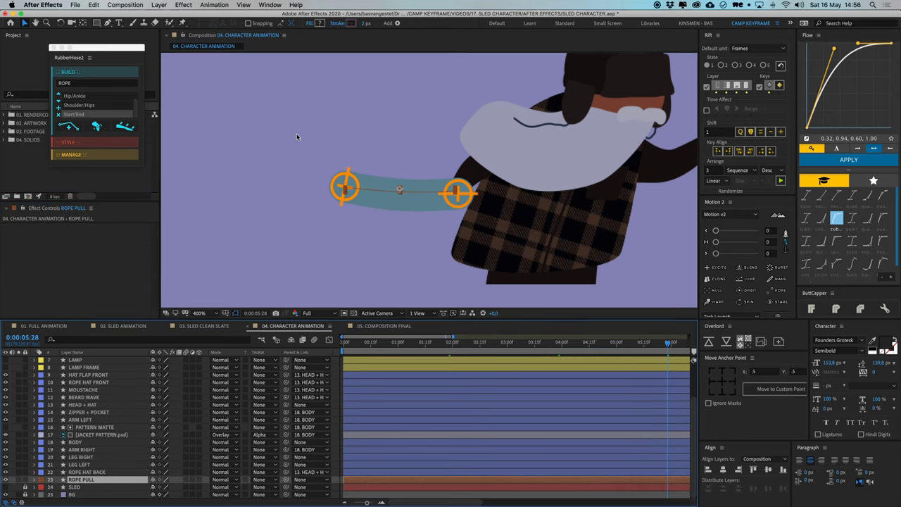
pyautogui.click(352, 23)
pyautogui.click(237, 125)
pyautogui.scroll(3, 347, 418)
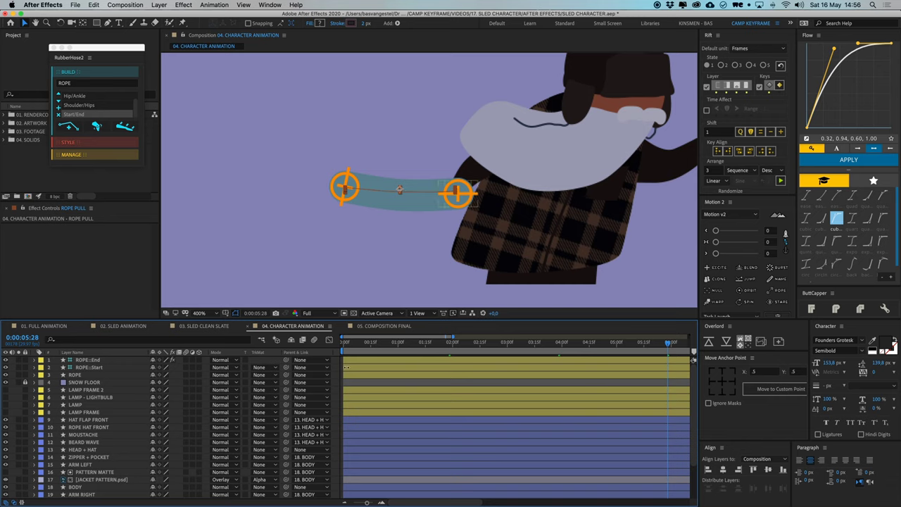
pyautogui.click(108, 375)
pyautogui.click(351, 24)
pyautogui.press('super+v')
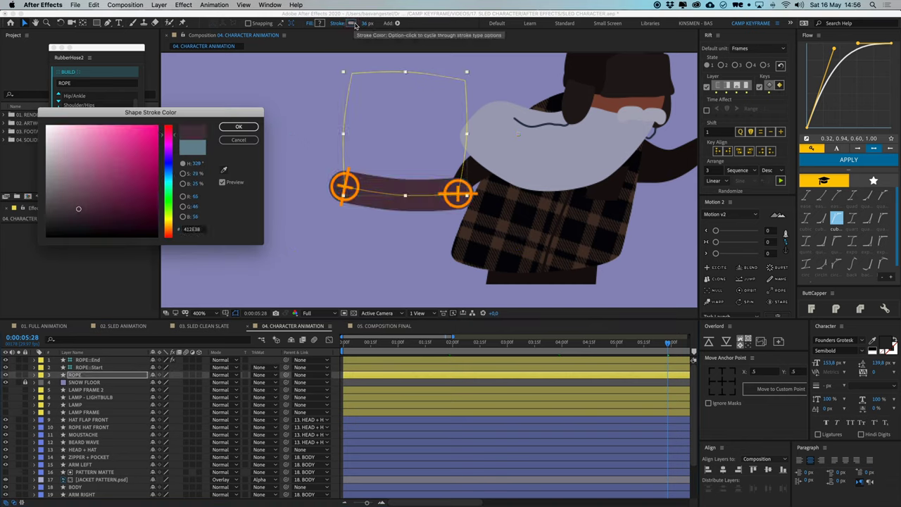
pyautogui.press('Return')
# Reduce the ROPE hose layer's stroke width to about 5 px
pyautogui.click(94, 367)
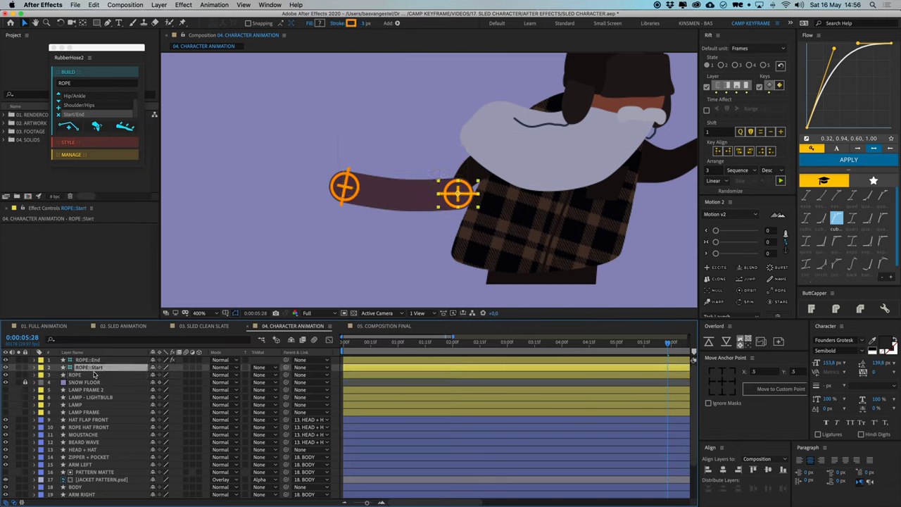
pyautogui.click(94, 375)
pyautogui.click(366, 25)
pyautogui.moveTo(366, 23); pyautogui.dragTo(351, 24)
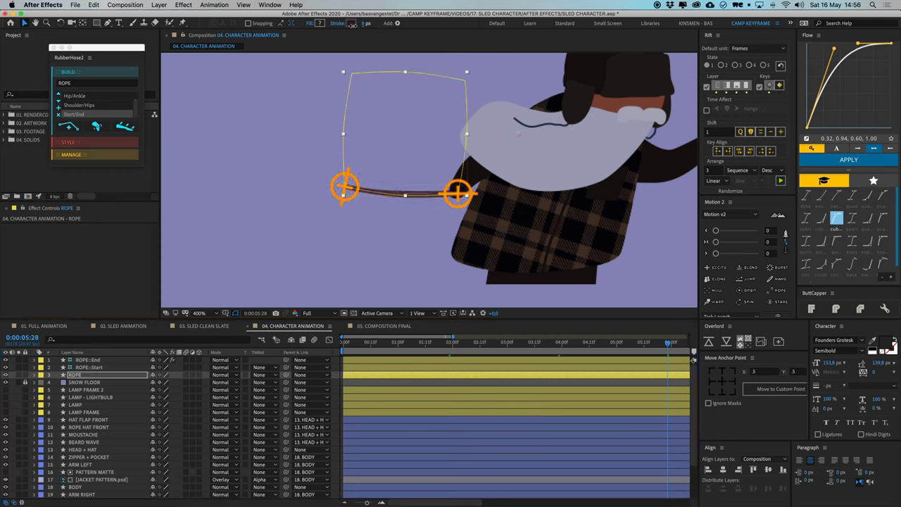
# Delete the original ROPE PULL layer that the hose replaces
pyautogui.scroll(-3, 92, 436)
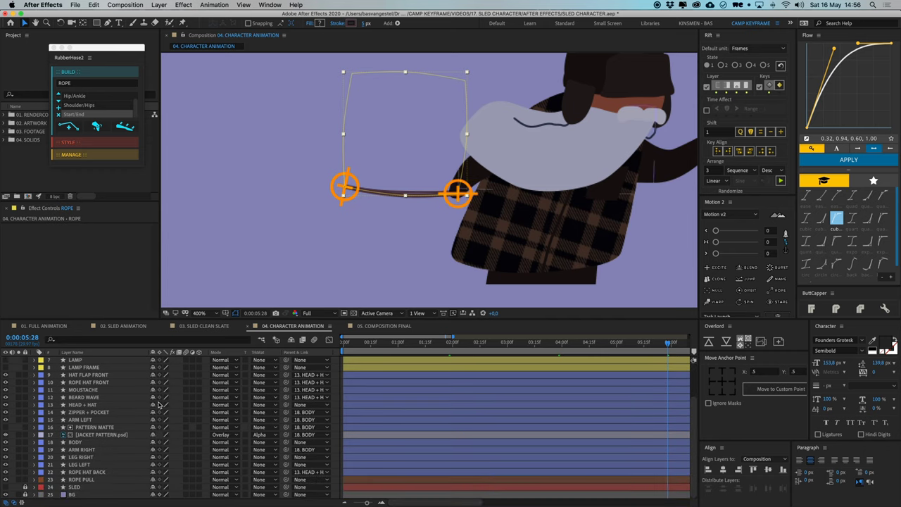
pyautogui.click(79, 480)
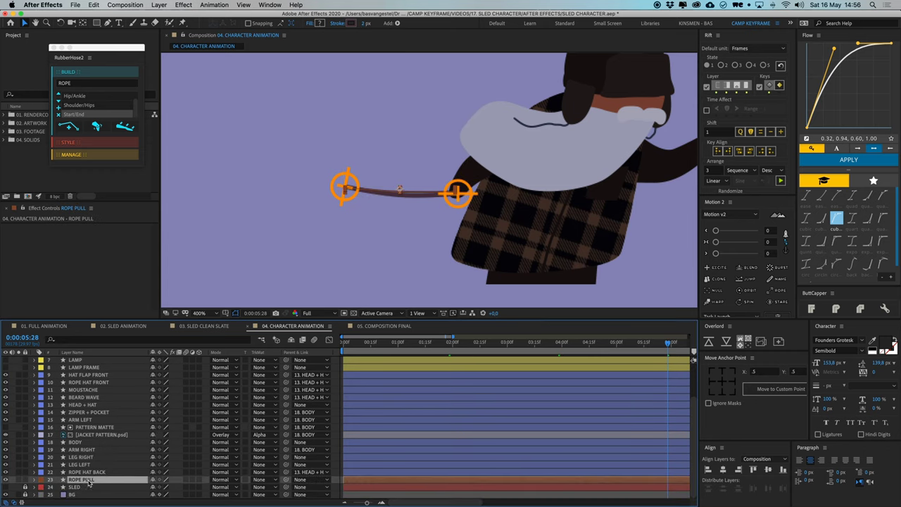
pyautogui.press('Delete')
pyautogui.scroll(3, 294, 446)
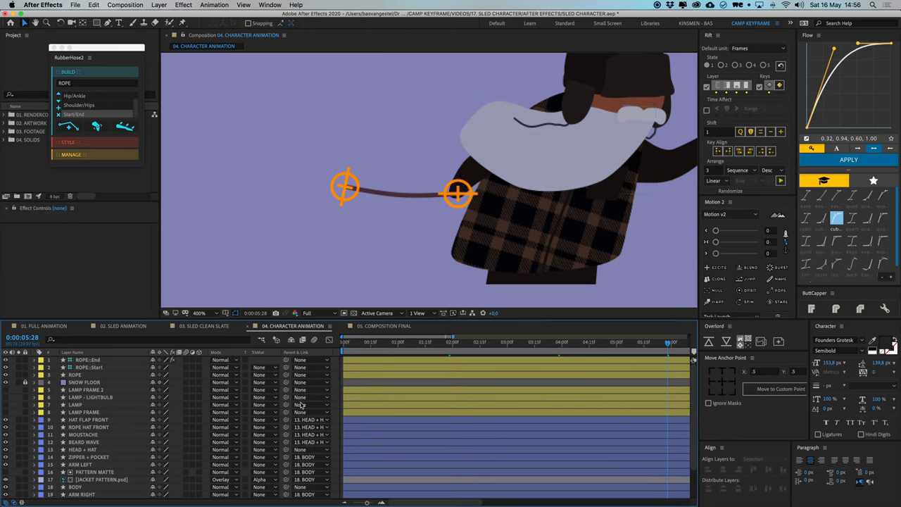
# Fine-tune the ROPE layer's stroke width for a thin pull rope and deselect the layer
pyautogui.click(94, 375)
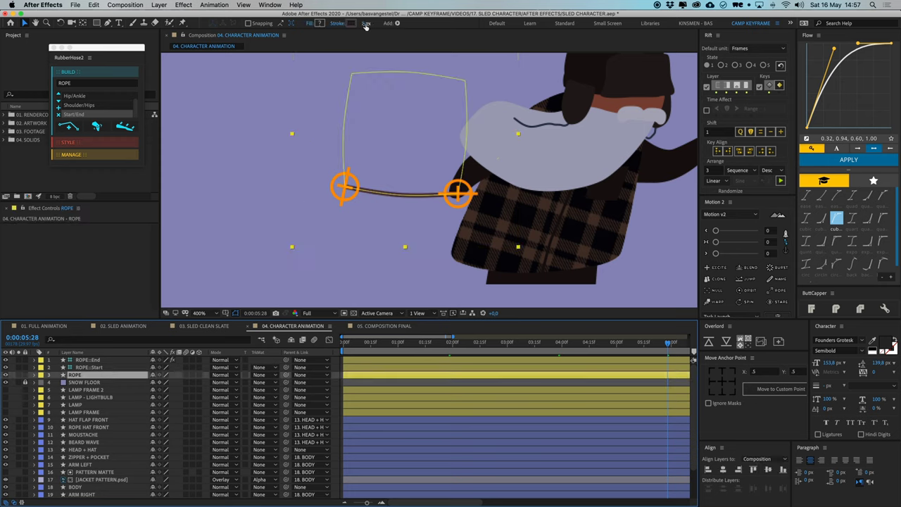
pyautogui.click(366, 24)
pyautogui.write('5')
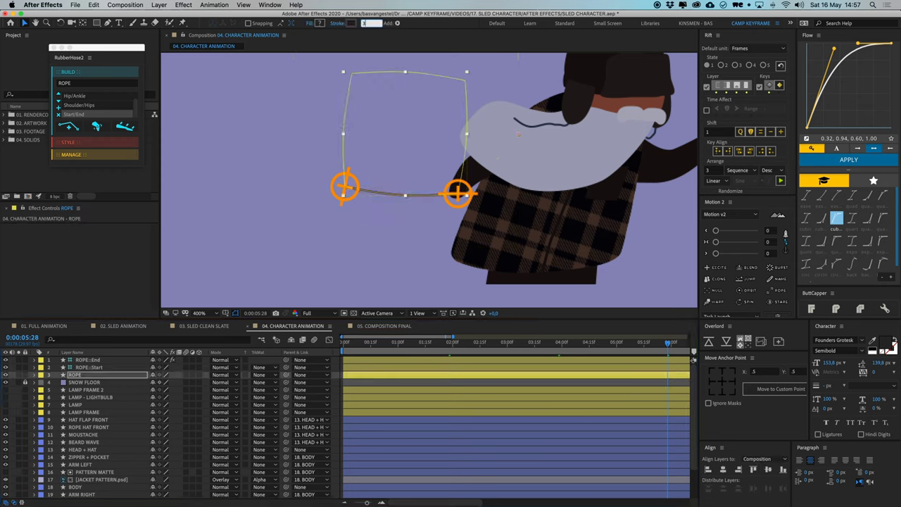
pyautogui.press('Return')
pyautogui.click(339, 397)
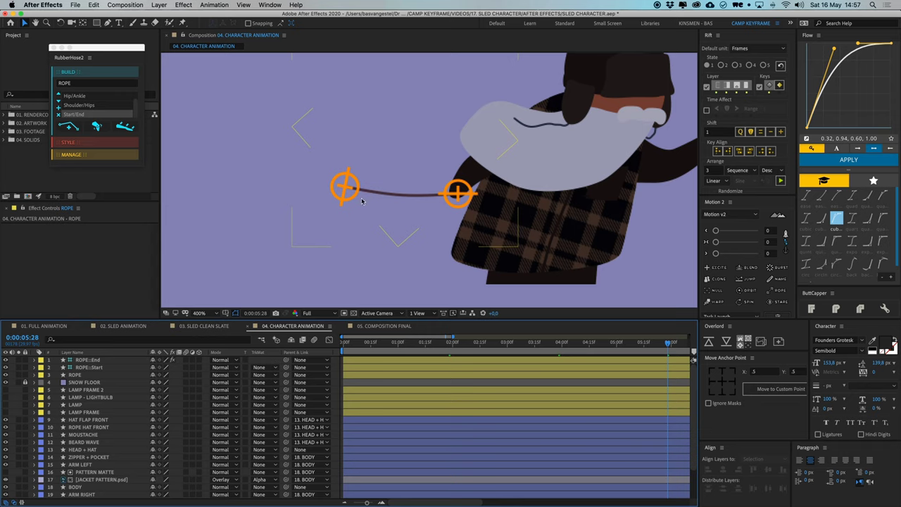
# Test how the rope bends by moving its ROPE::End controller, and deselect everything
pyautogui.click(340, 187)
pyautogui.moveTo(340, 190)
pyautogui.mouseDown()
pyautogui.moveTo(332, 190)
pyautogui.moveTo(401, 195)
pyautogui.moveTo(347, 195)
pyautogui.mouseUp()
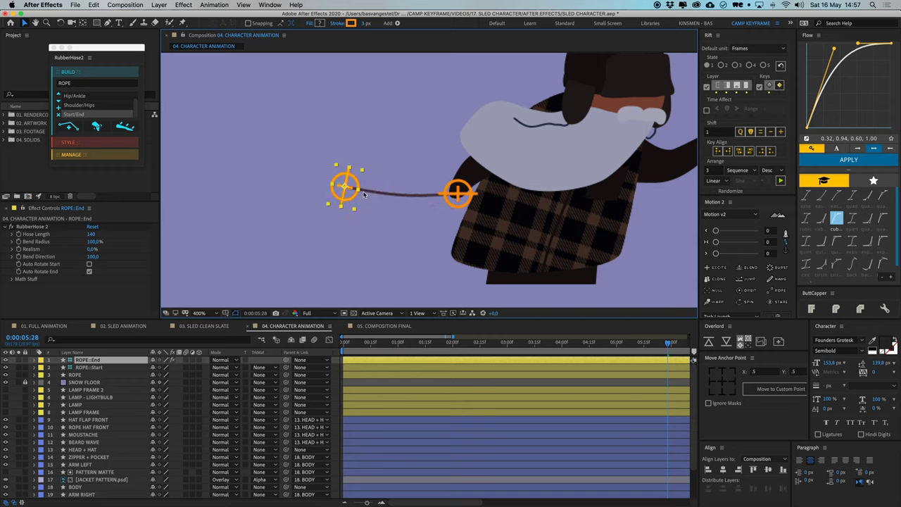
pyautogui.scroll(-2, 408, 186)
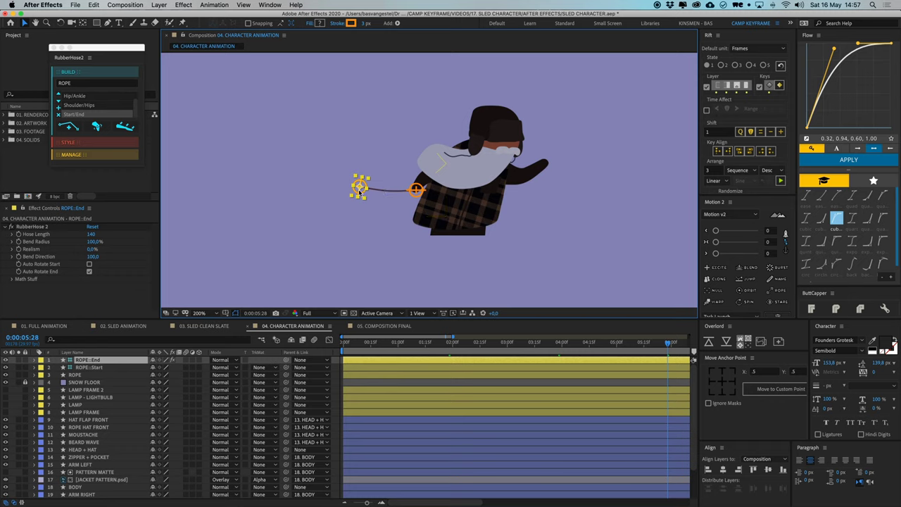
pyautogui.moveTo(359, 192)
pyautogui.mouseDown()
pyautogui.moveTo(381, 193)
pyautogui.moveTo(349, 190)
pyautogui.moveTo(359, 186)
pyautogui.mouseUp()
pyautogui.press('super+shift+a')
# Examine the rope's end and start controllers and where the rope meets the character's hand
pyautogui.moveTo(410, 204); pyautogui.dragTo(382, 215)
pyautogui.press('.')
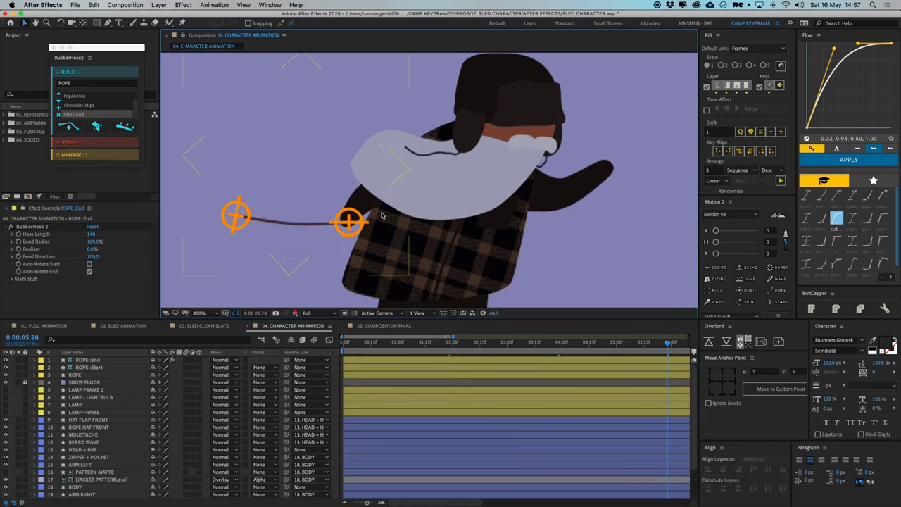
pyautogui.hscroll(-3, 380, 214)
pyautogui.click(289, 211)
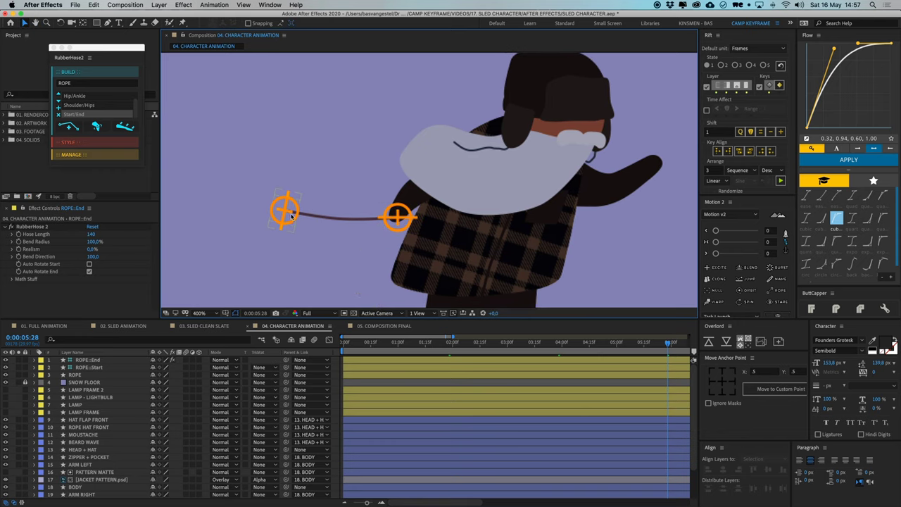
pyautogui.hscroll(1, 391, 221)
pyautogui.click(386, 224)
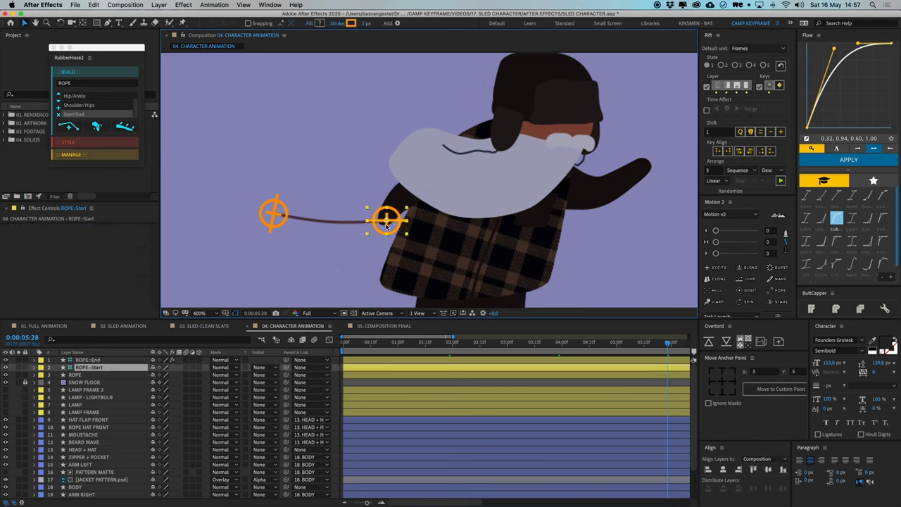
pyautogui.click(344, 381)
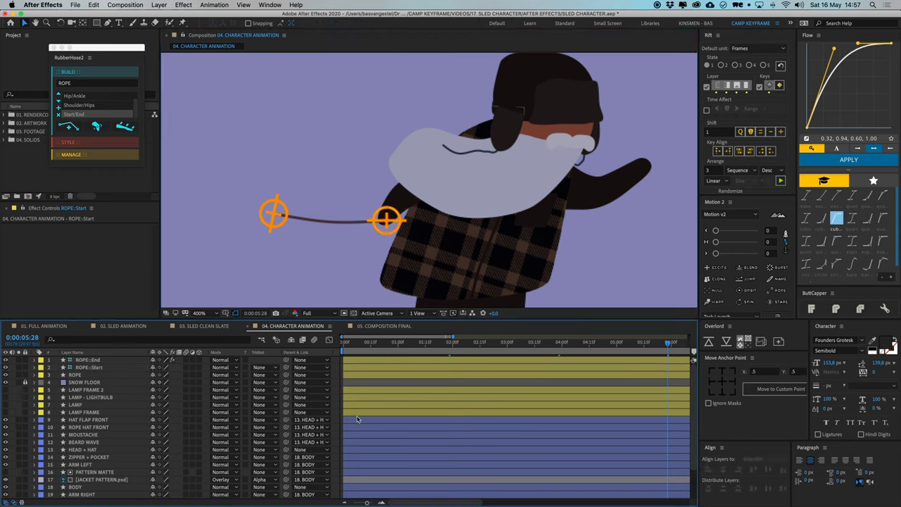
# Build a new RubberHose named ARM LEFT with Shoulder/Wrist controller labels
pyautogui.click(79, 85)
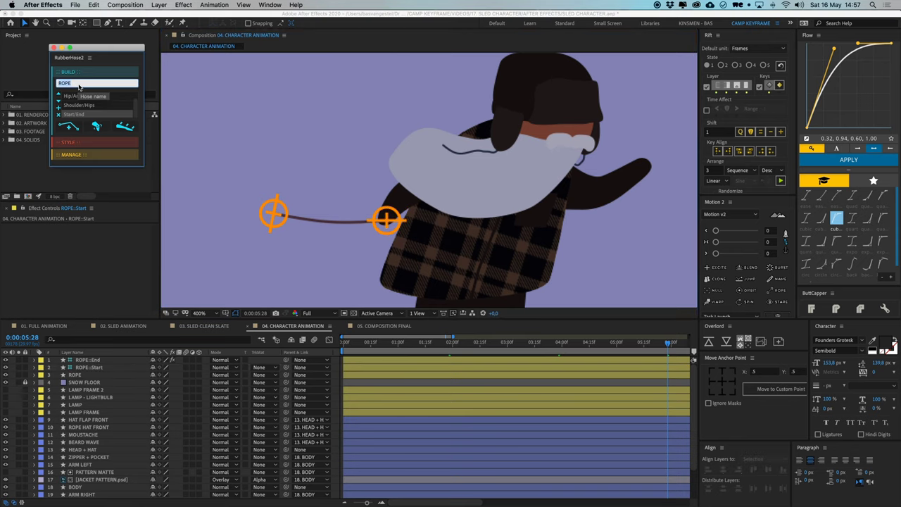
pyautogui.write('ARM LEFT')
pyautogui.scroll(1, 127, 109)
pyautogui.click(85, 96)
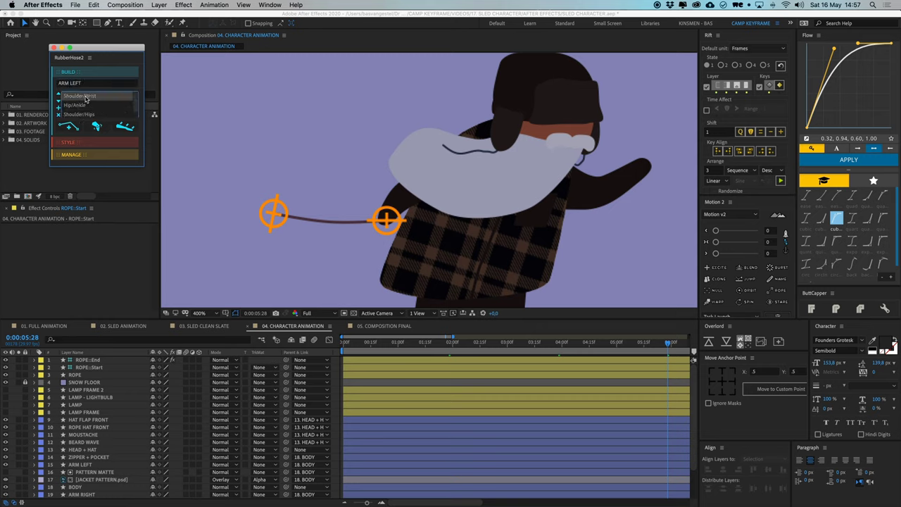
pyautogui.click(73, 145)
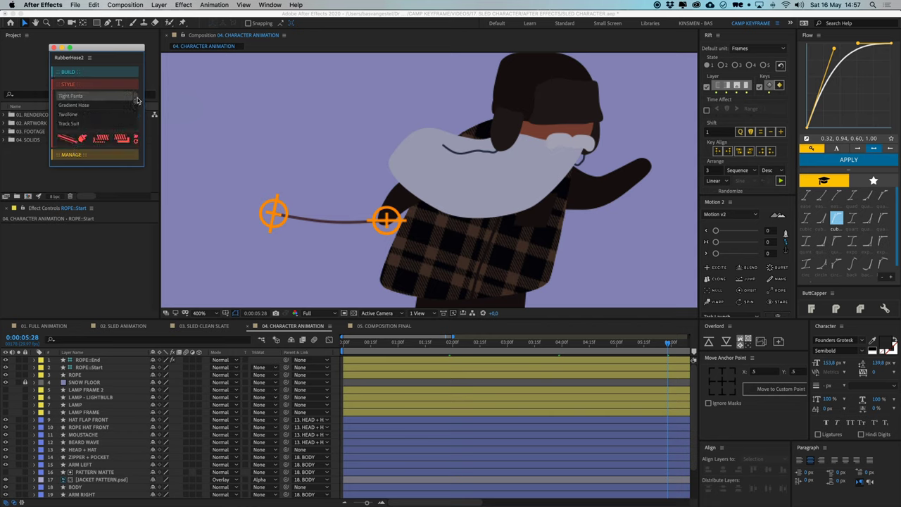
pyautogui.click(75, 73)
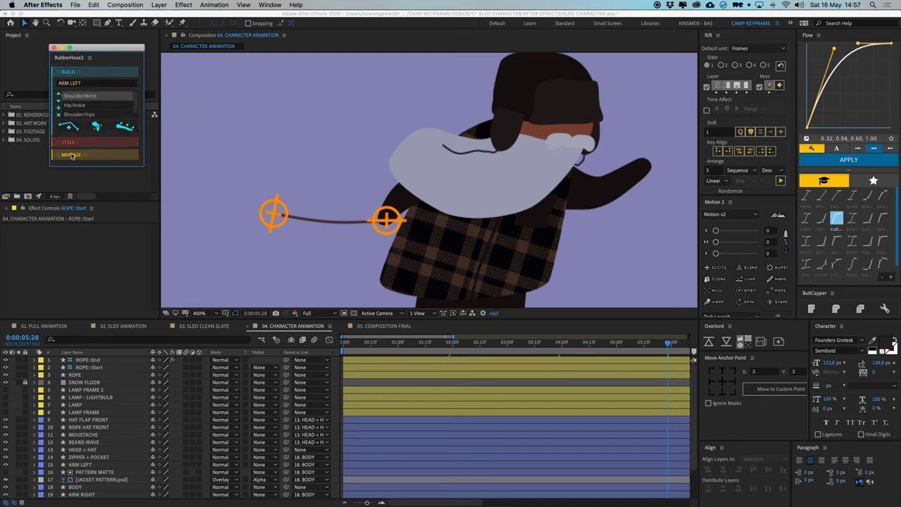
pyautogui.click(70, 126)
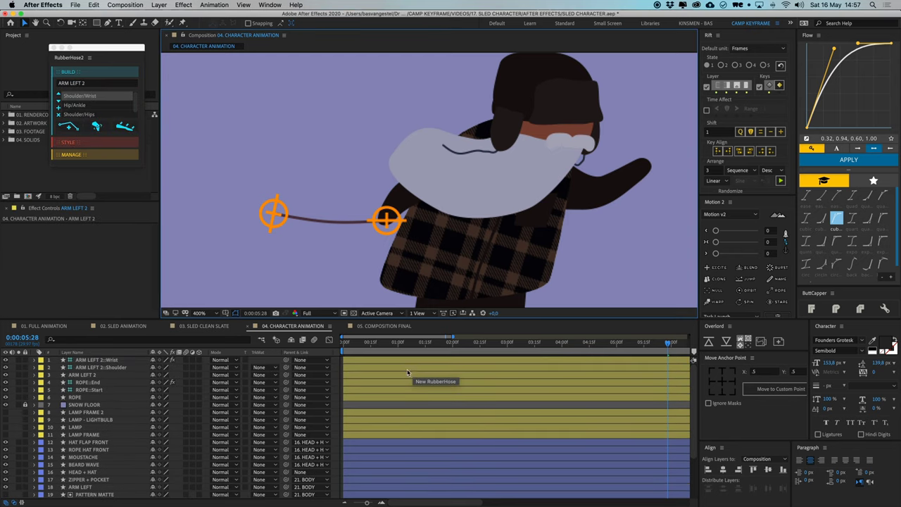
pyautogui.scroll(-4, 347, 210)
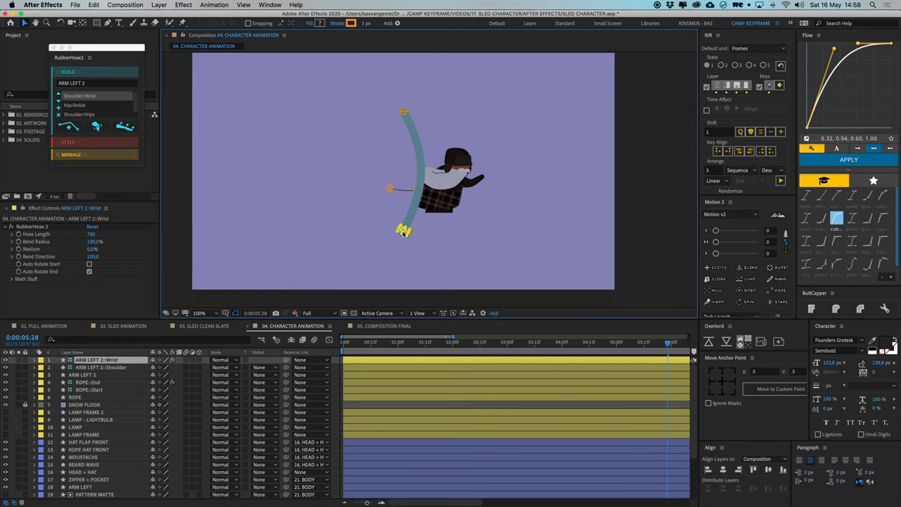
# Bend the new ARM LEFT 2 hose by moving its wrist controller up beside the rope
pyautogui.moveTo(399, 231); pyautogui.dragTo(349, 182)
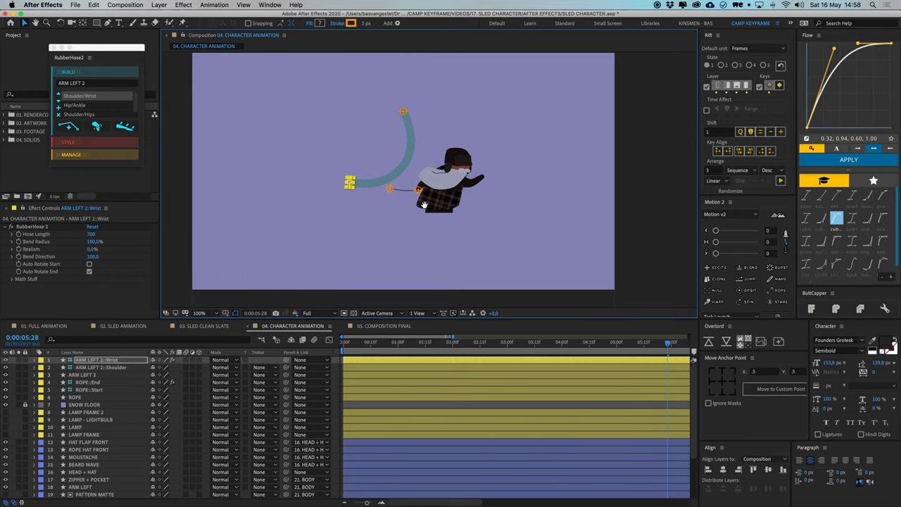
pyautogui.press('space')
pyautogui.moveTo(424, 205); pyautogui.dragTo(419, 222)
pyautogui.scroll(2, 418, 221)
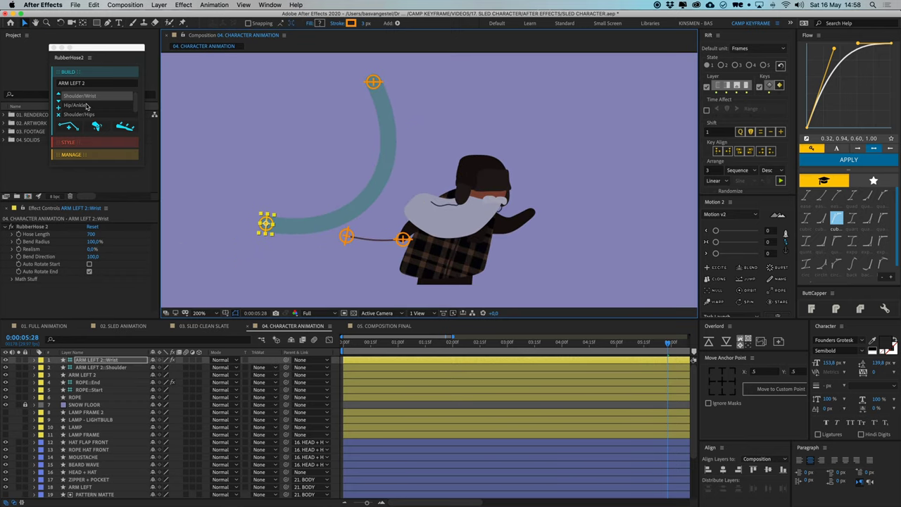
# Try the Finger Nail style on the ARM LEFT 2 hose, test its bend with the wrist controller, and undo the test move
pyautogui.click(71, 142)
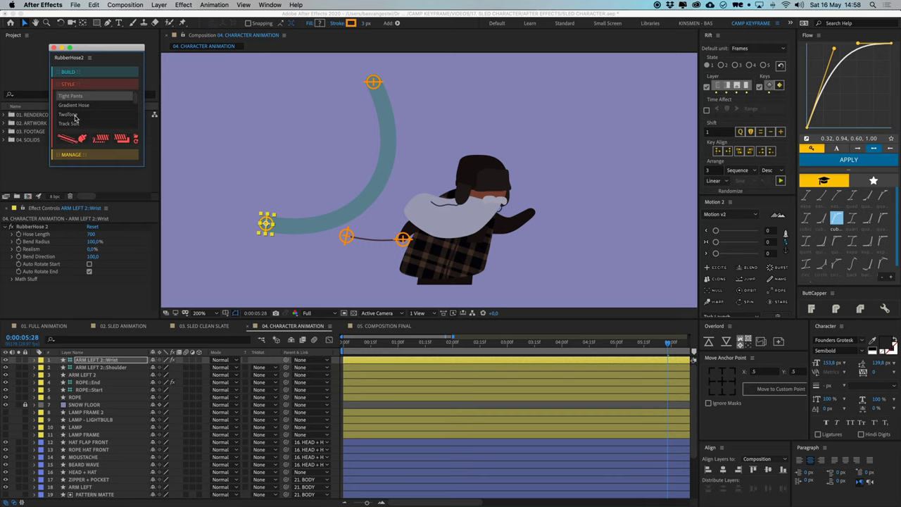
pyautogui.moveTo(135, 98); pyautogui.dragTo(136, 124)
pyautogui.click(70, 108)
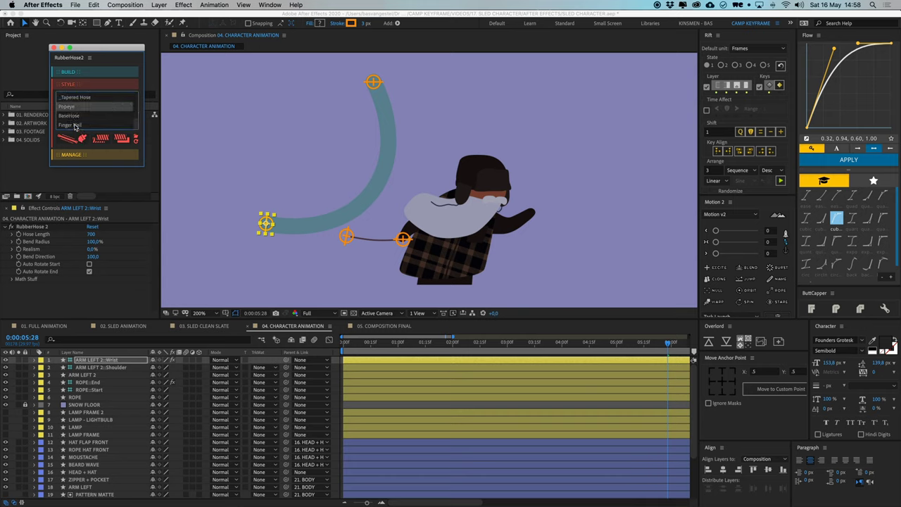
pyautogui.click(74, 126)
pyautogui.click(74, 139)
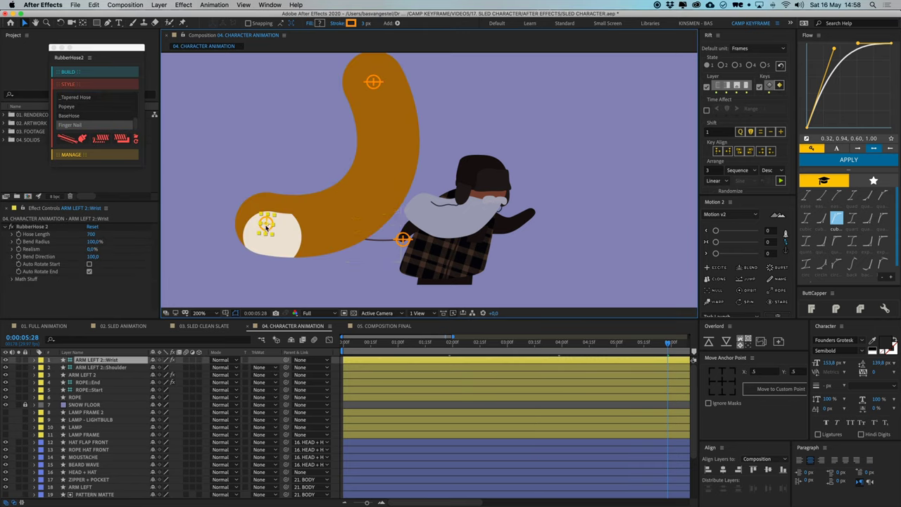
pyautogui.moveTo(267, 226); pyautogui.dragTo(557, 163)
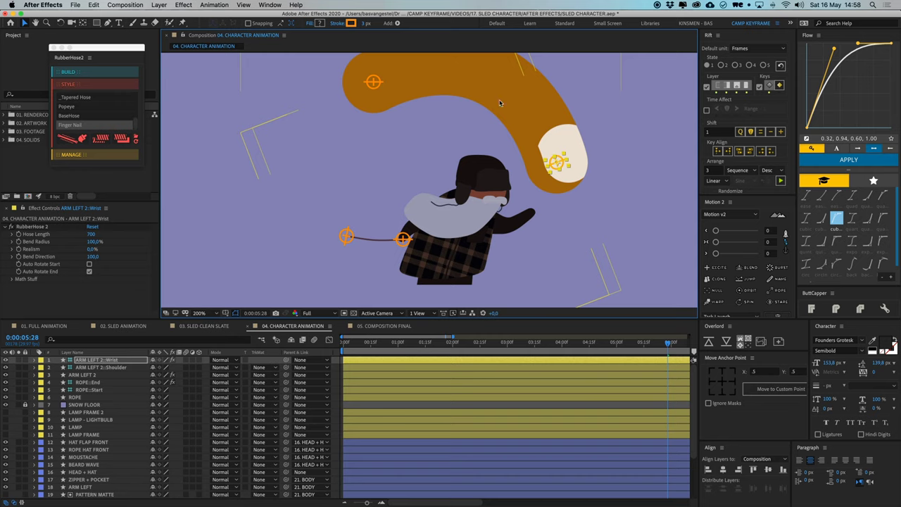
pyautogui.press('super+z')
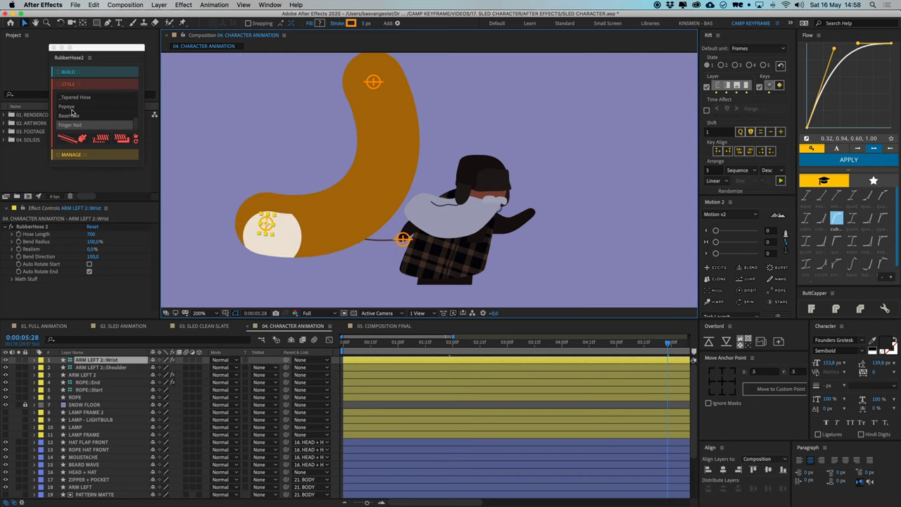
# Apply the Tapered Hose style to the ARM LEFT 2 hose and select its shoulder controller
pyautogui.click(80, 98)
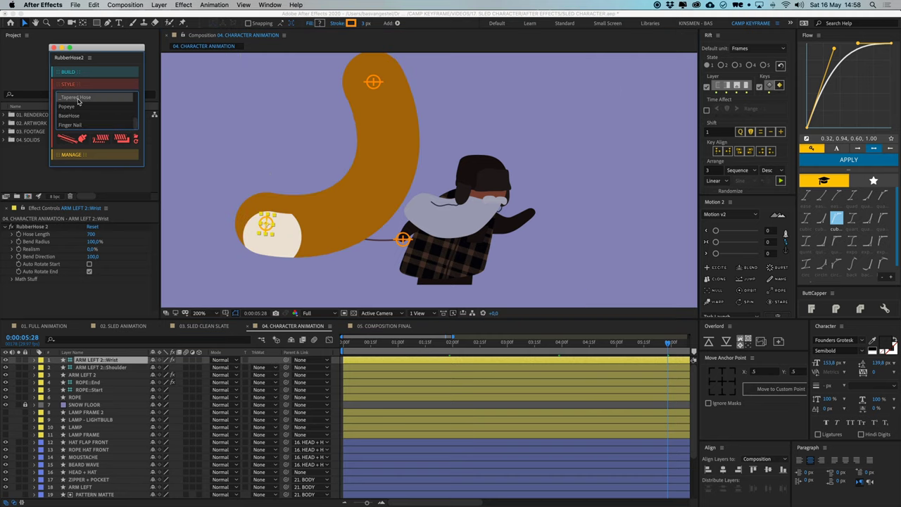
pyautogui.click(78, 142)
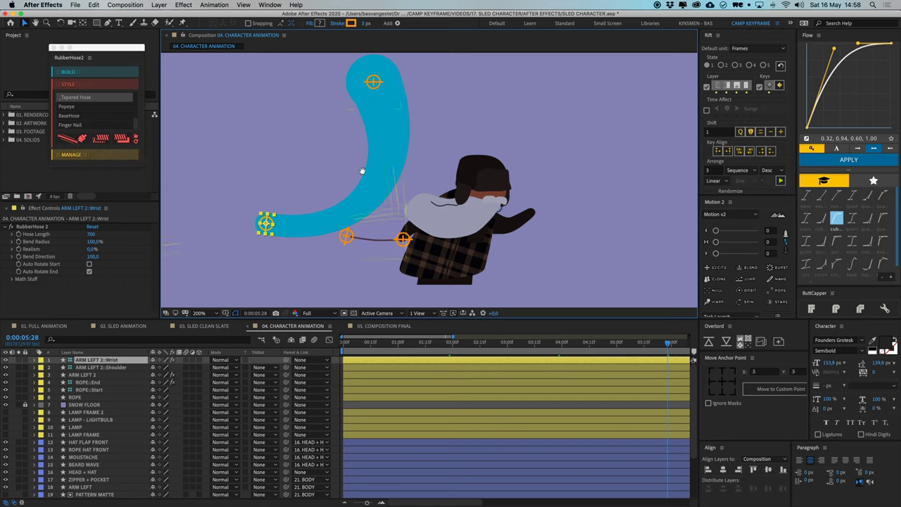
pyautogui.moveTo(361, 171); pyautogui.dragTo(348, 182)
pyautogui.moveTo(360, 93); pyautogui.dragTo(410, 266)
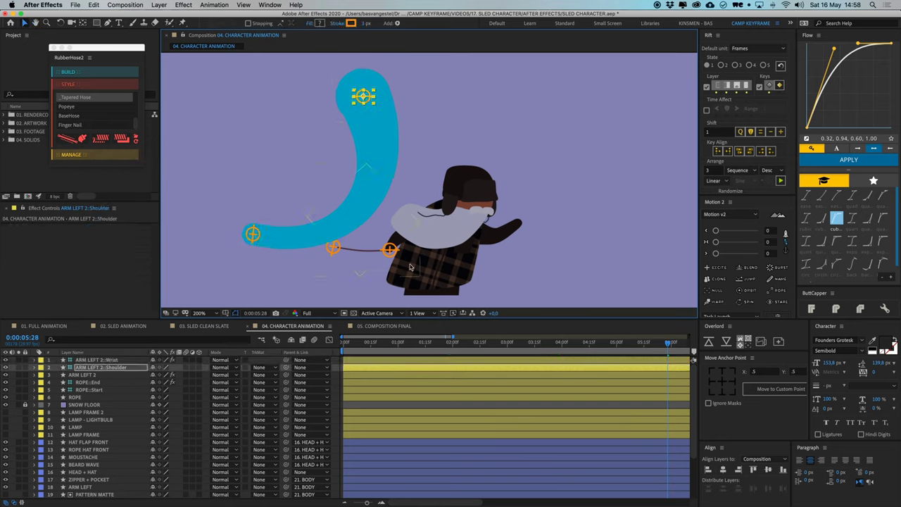
# Copy the fill color 140E0E from the character's raised arm and apply it to the ARM LEFT 2 hose
pyautogui.click(514, 236)
pyautogui.click(319, 24)
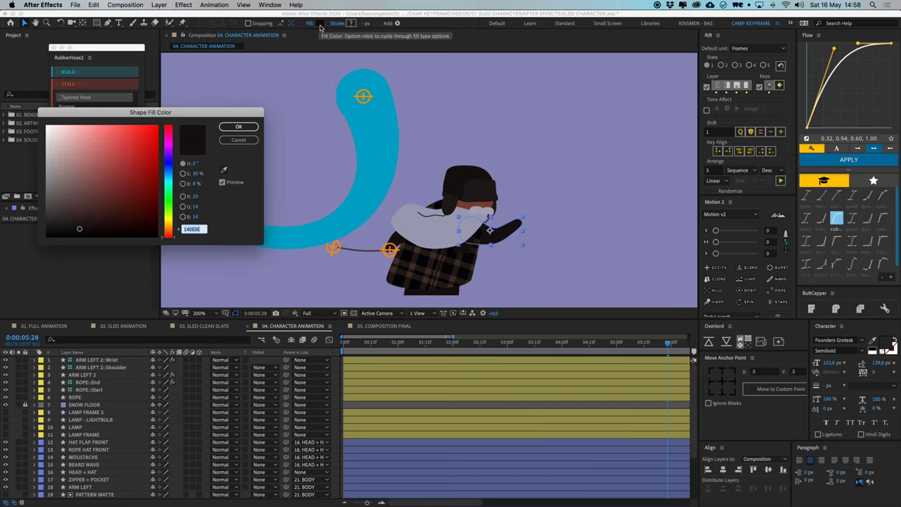
pyautogui.press('Escape')
pyautogui.click(391, 161)
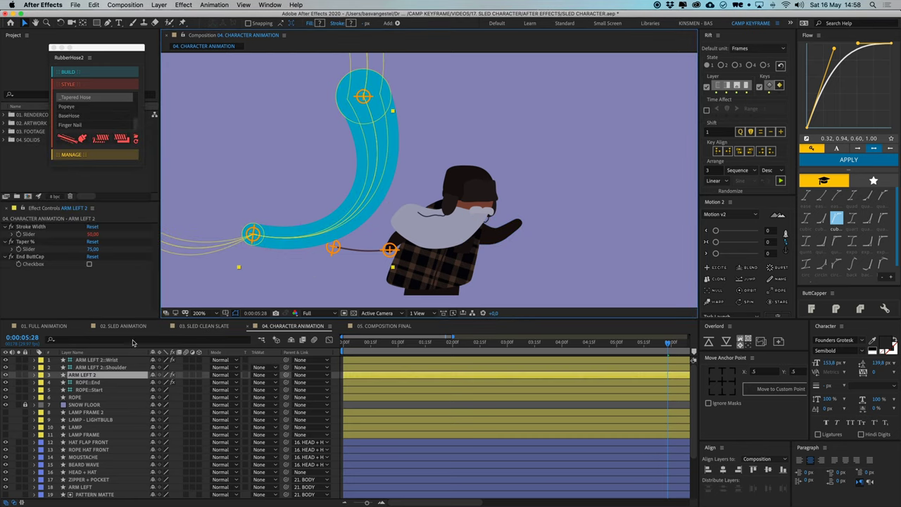
pyautogui.click(97, 368)
pyautogui.click(96, 375)
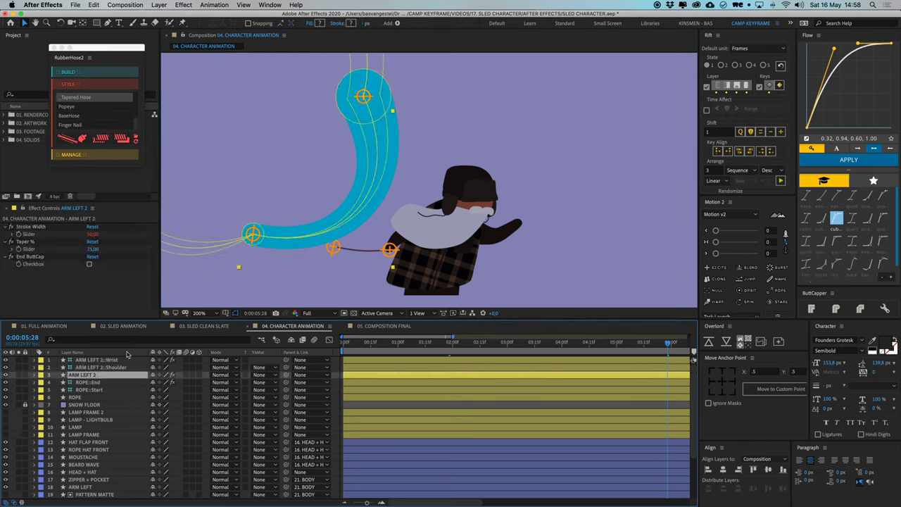
pyautogui.click(320, 23)
pyautogui.press('super+v')
pyautogui.press('Return')
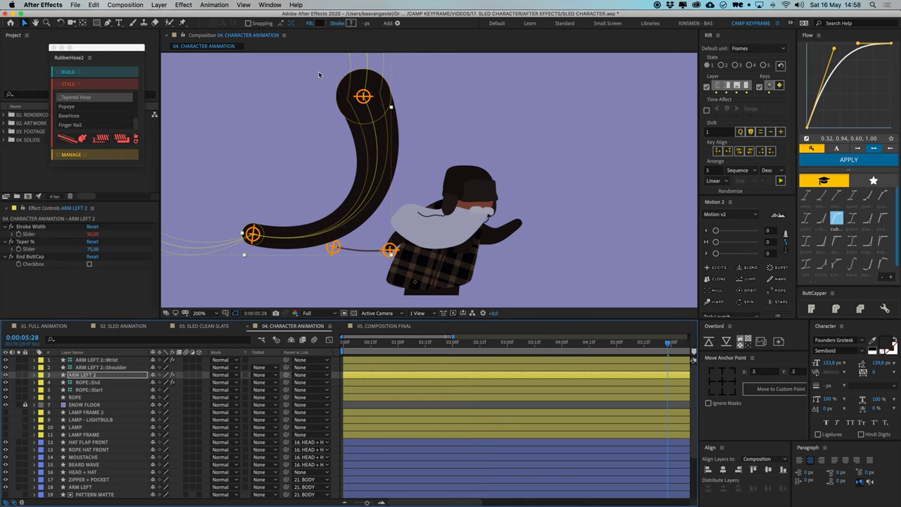
pyautogui.click(340, 379)
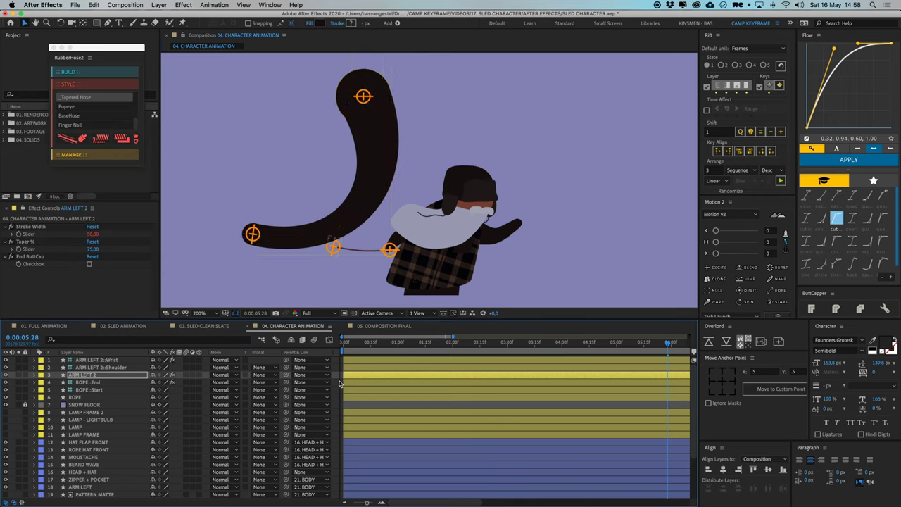
# Place the hose's shoulder controller over the character's shoulder and its wrist controller at the rope end by the hand
pyautogui.click(101, 376)
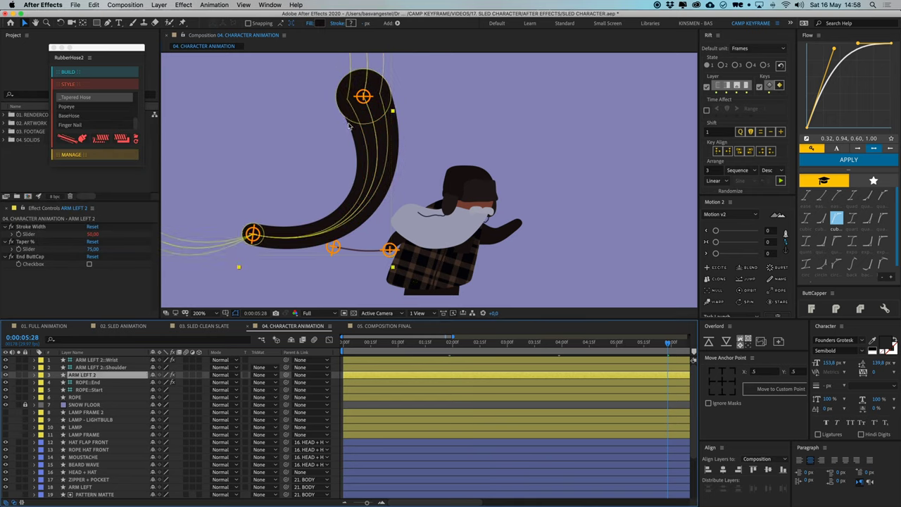
pyautogui.click(121, 368)
pyautogui.press('.')
pyautogui.press('space')
pyautogui.moveTo(371, 99); pyautogui.dragTo(373, 185)
pyautogui.moveTo(300, 101); pyautogui.dragTo(372, 241)
pyautogui.press('space')
pyautogui.moveTo(380, 256); pyautogui.dragTo(515, 159)
pyautogui.moveTo(176, 159); pyautogui.dragTo(462, 196)
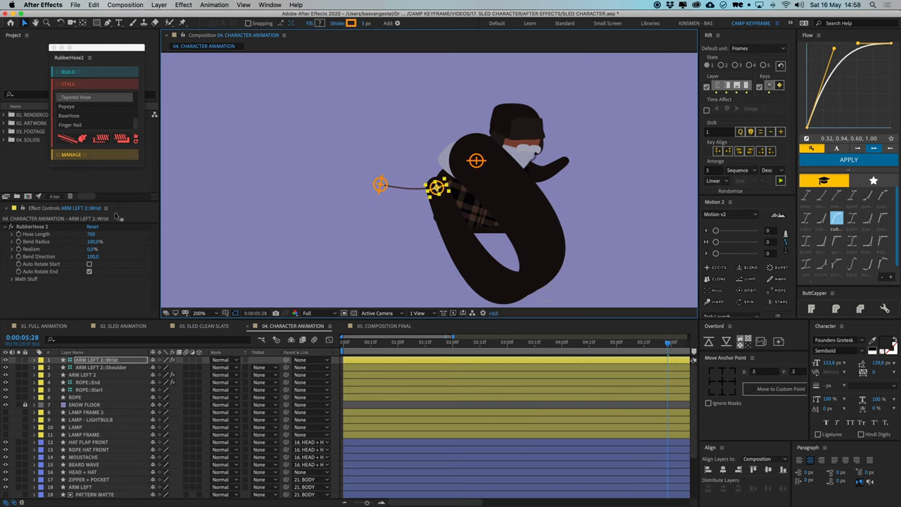
# Set the wrist controller's Hose Length to 160 and Bend Direction to -98
pyautogui.moveTo(92, 234); pyautogui.dragTo(4, 258)
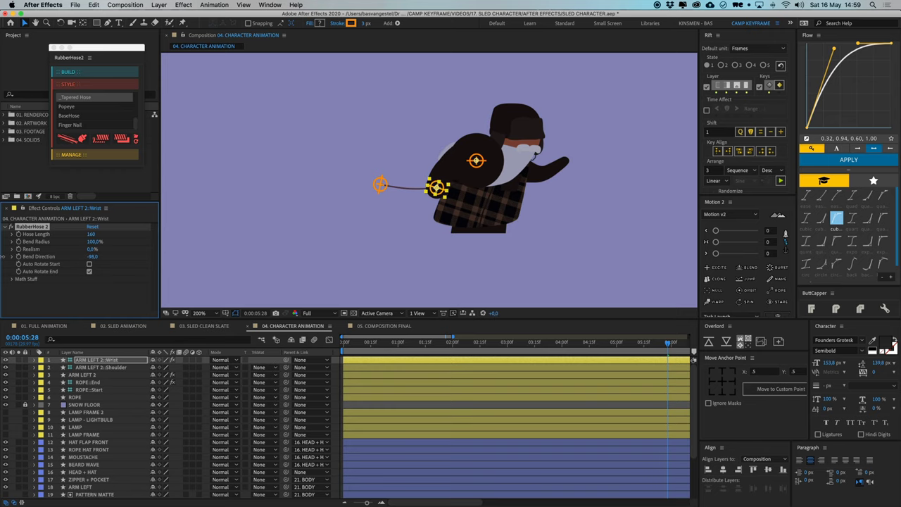
pyautogui.press('.')
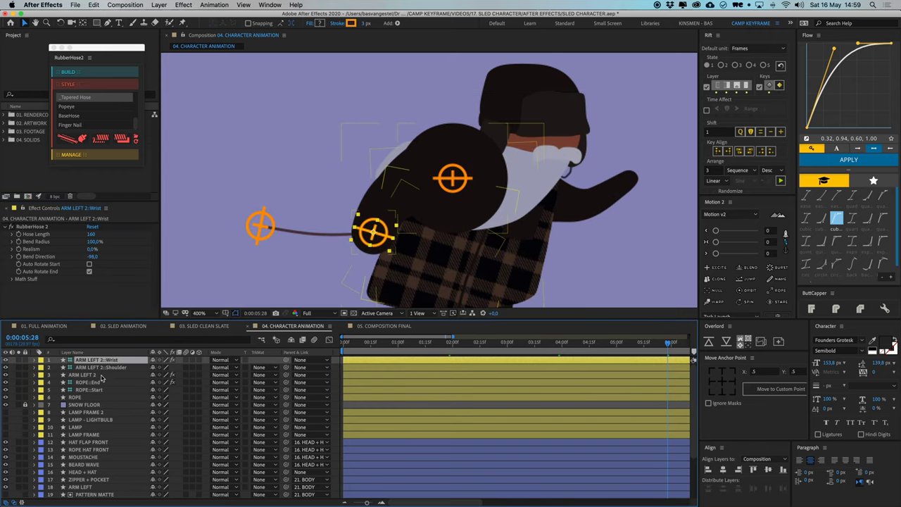
# Set the Stroke Width of the ARM LEFT 2 hose to 17
pyautogui.click(91, 375)
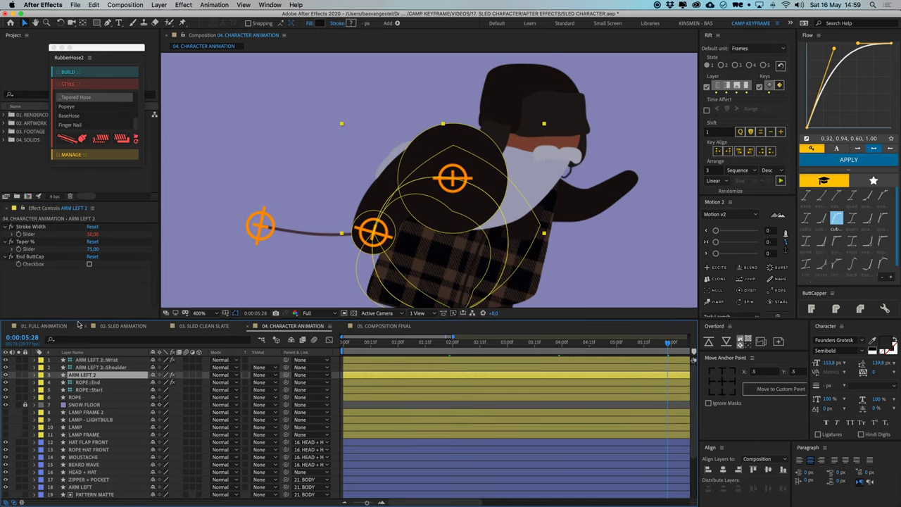
pyautogui.moveTo(92, 234); pyautogui.dragTo(78, 235)
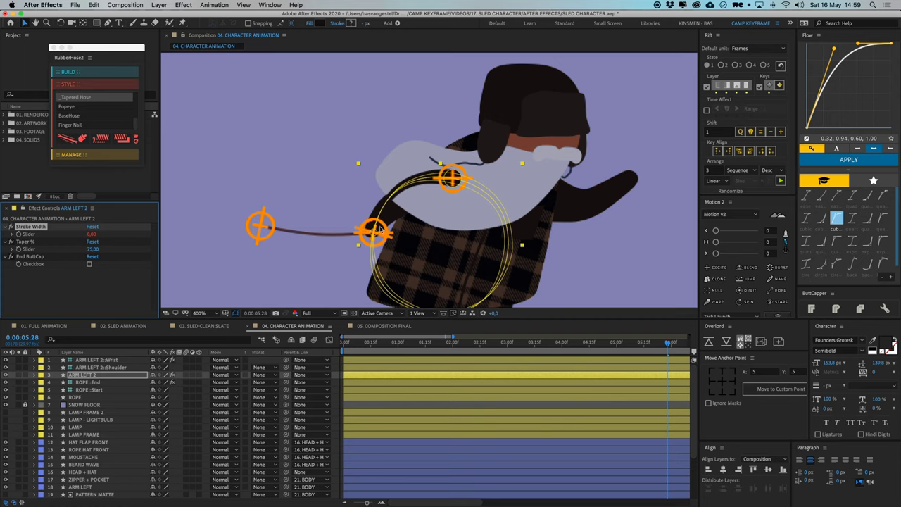
pyautogui.moveTo(91, 234); pyautogui.dragTo(99, 234)
# Recolor the ARM LEFT 2 hose with a bright red fill
pyautogui.click(321, 23)
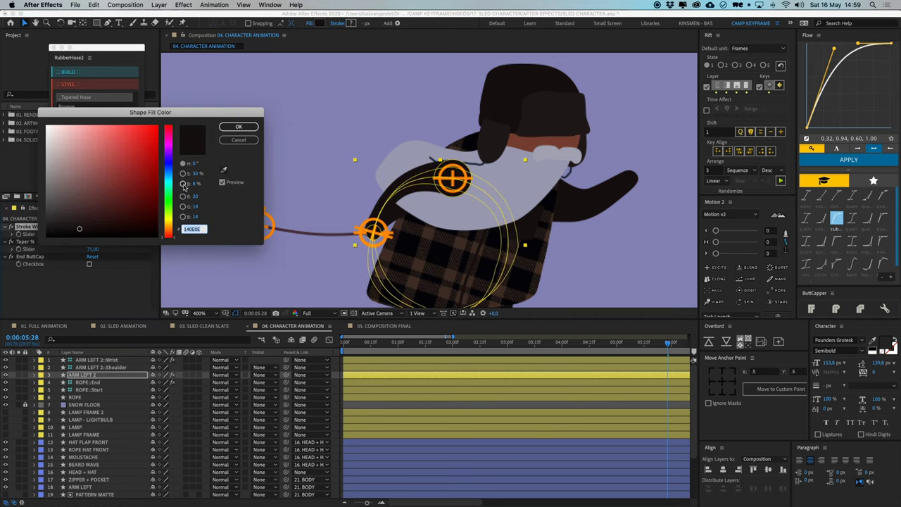
pyautogui.click(124, 162)
pyautogui.click(239, 127)
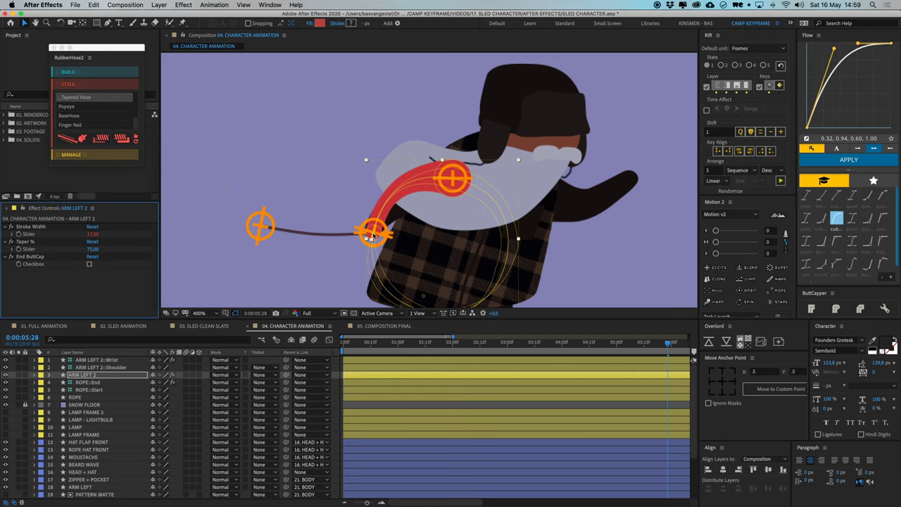
pyautogui.click(377, 235)
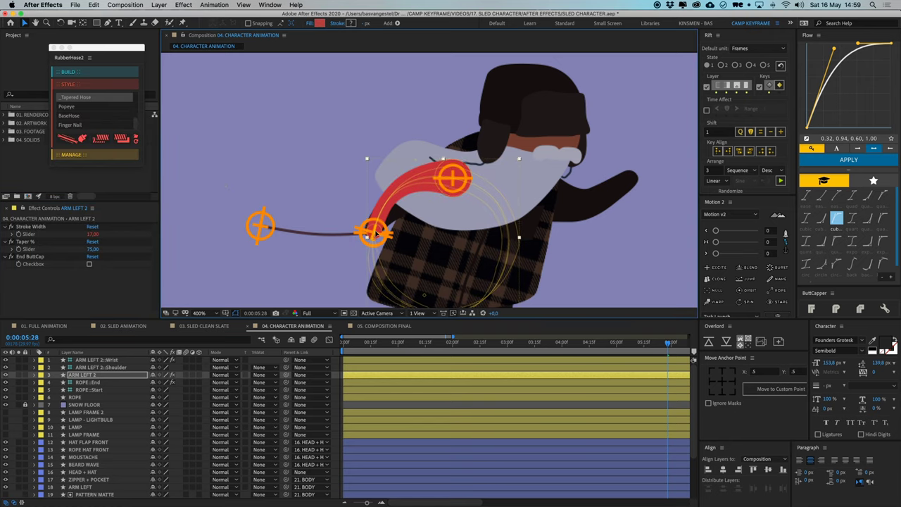
pyautogui.click(373, 368)
# Nudge the wrist controller slightly up at the rope end and set the hose's Taper % to 124
pyautogui.click(87, 361)
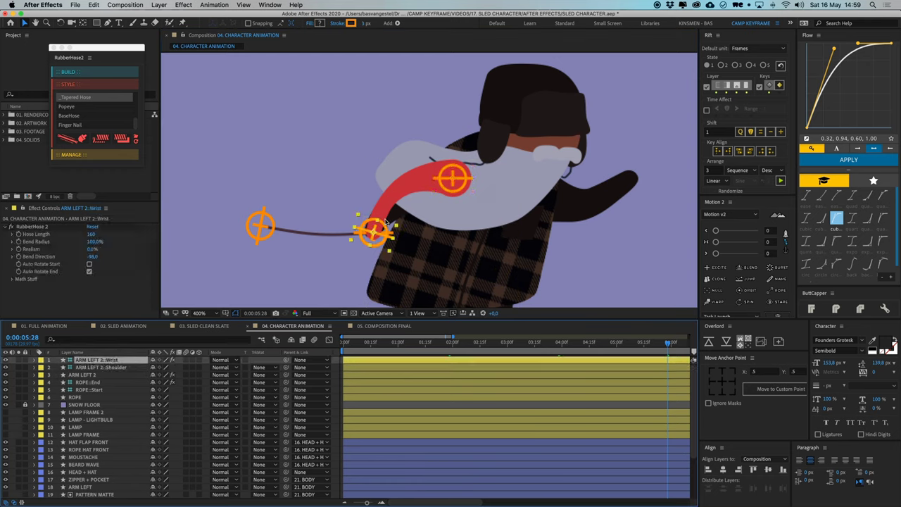
pyautogui.moveTo(374, 232)
pyautogui.mouseDown()
pyautogui.moveTo(402, 226)
pyautogui.moveTo(371, 228)
pyautogui.mouseUp()
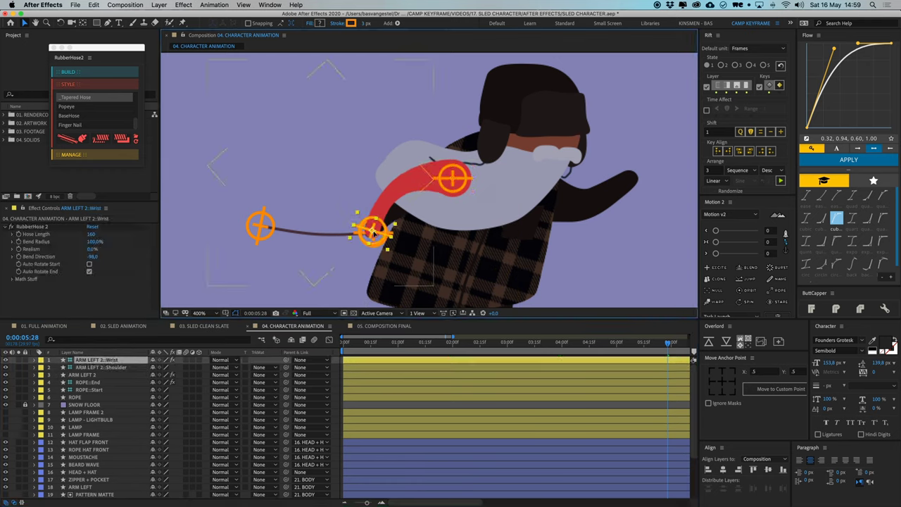
pyautogui.click(358, 377)
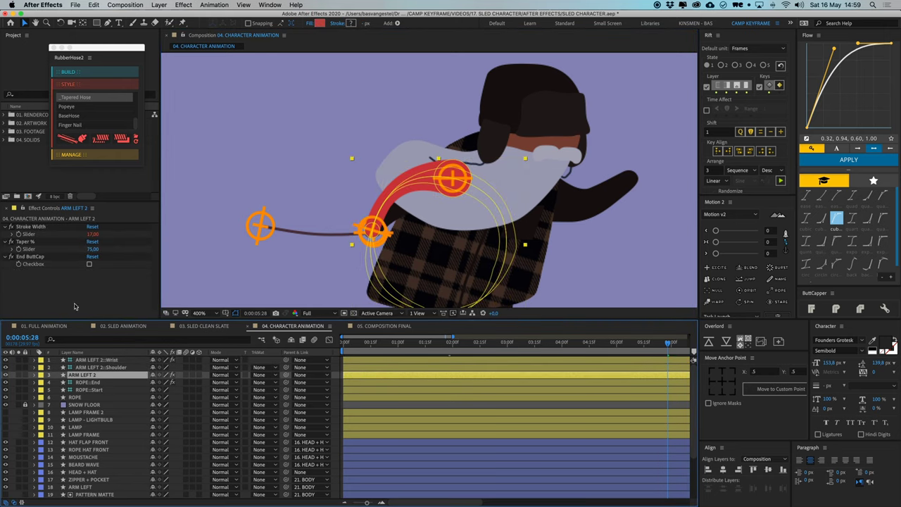
pyautogui.moveTo(91, 251); pyautogui.dragTo(117, 250)
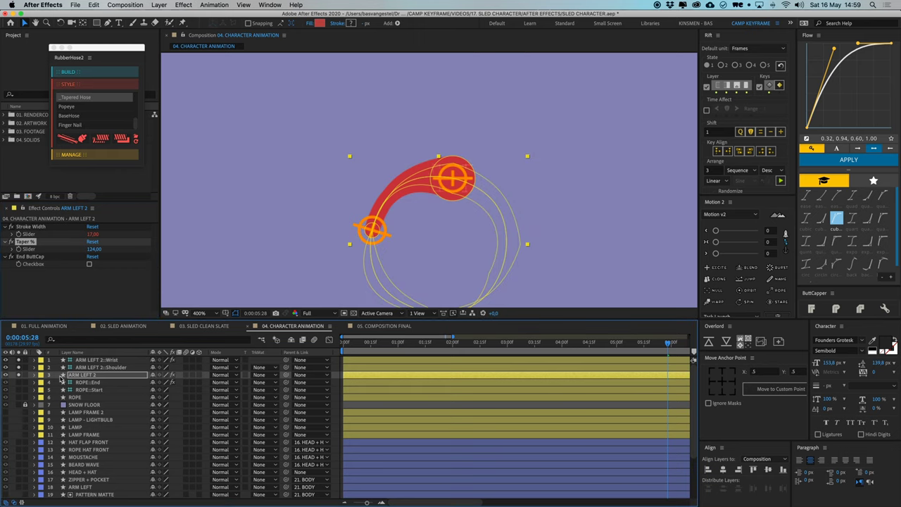
# Solo the original ARM LEFT layer together with the ARM LEFT 2 hose and its controllers for comparison
pyautogui.scroll(-3, 88, 463)
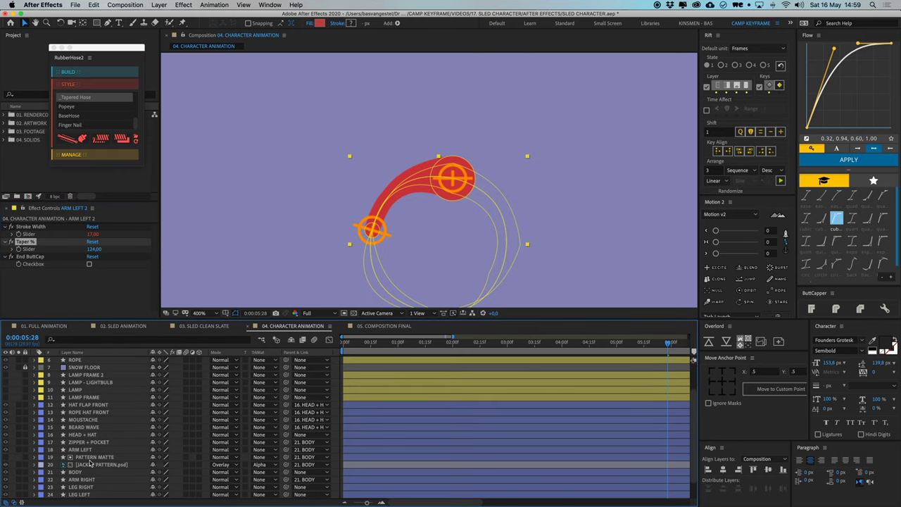
pyautogui.click(85, 449)
pyautogui.click(20, 449)
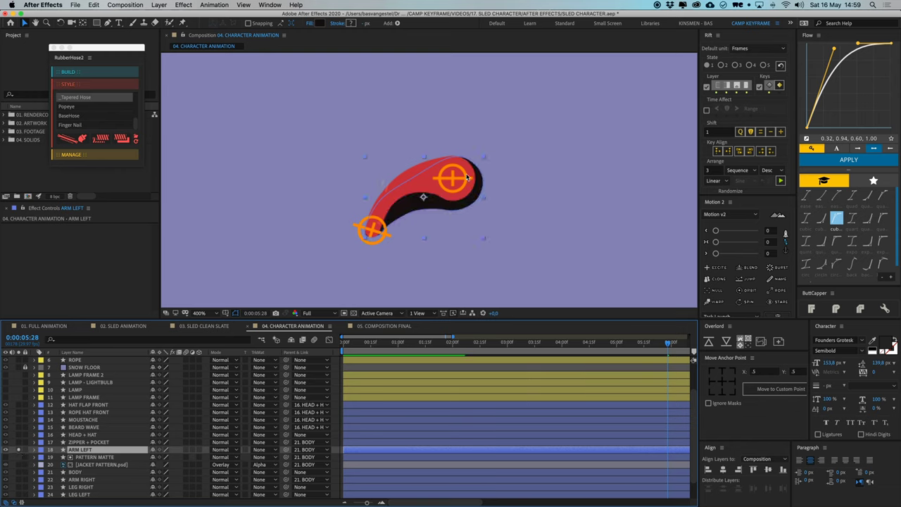
# Move the shoulder controller slightly down toward the chest to center it in the original arm's rounded shoulder
pyautogui.scroll(3, 358, 386)
pyautogui.click(133, 360)
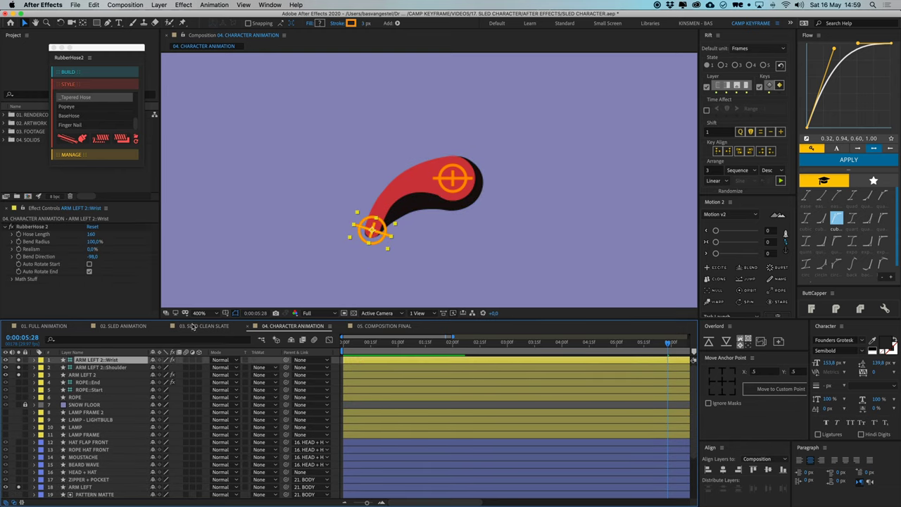
pyautogui.click(138, 368)
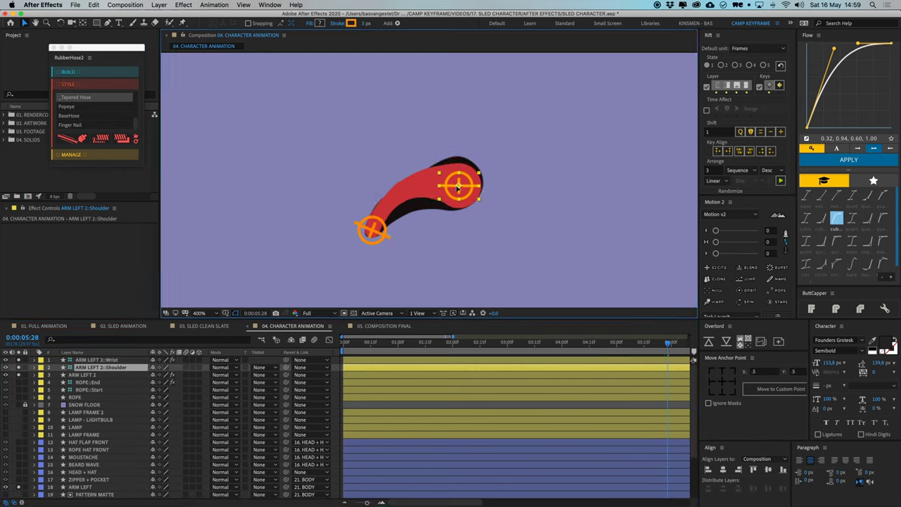
pyautogui.press('Return')
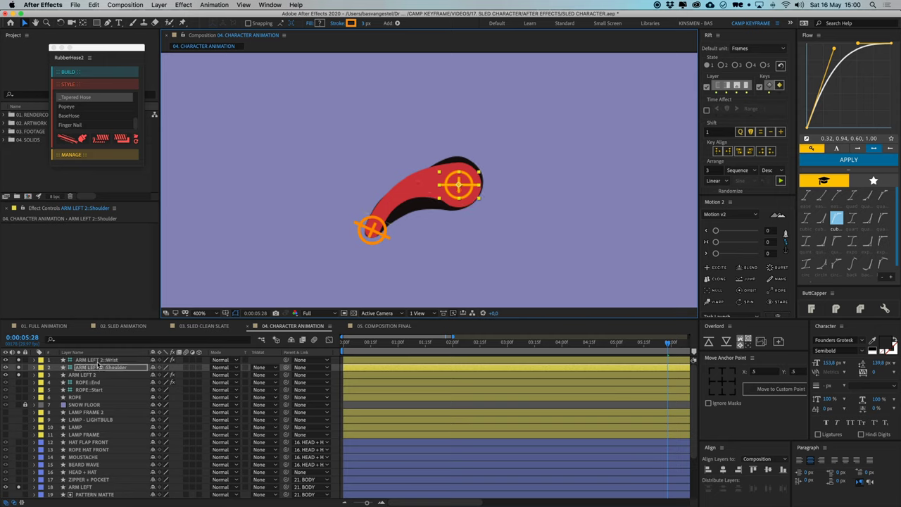
# Match the original arm's curve by setting the wrist controller's Hose Length to 140 and Bend Radius to 119%
pyautogui.click(98, 360)
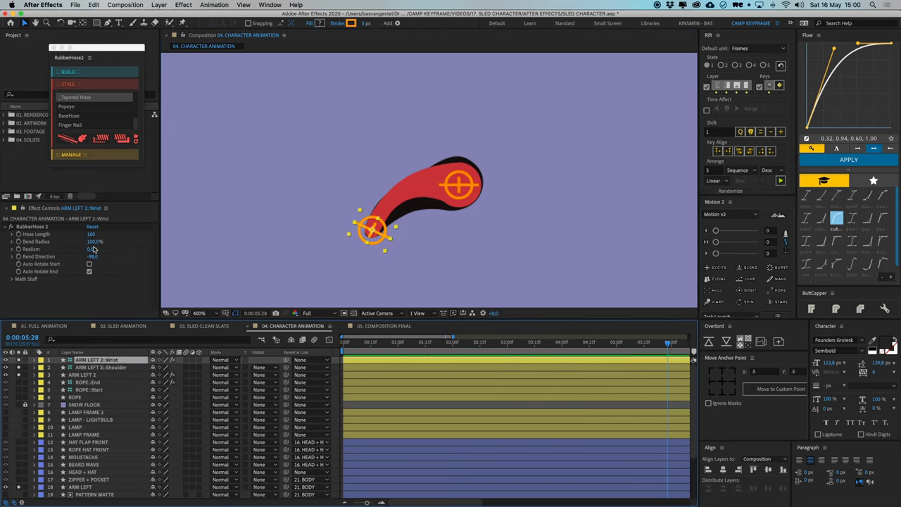
pyautogui.moveTo(93, 242)
pyautogui.mouseDown()
pyautogui.moveTo(83, 242)
pyautogui.moveTo(115, 244)
pyautogui.moveTo(86, 235)
pyautogui.moveTo(95, 239)
pyautogui.mouseUp()
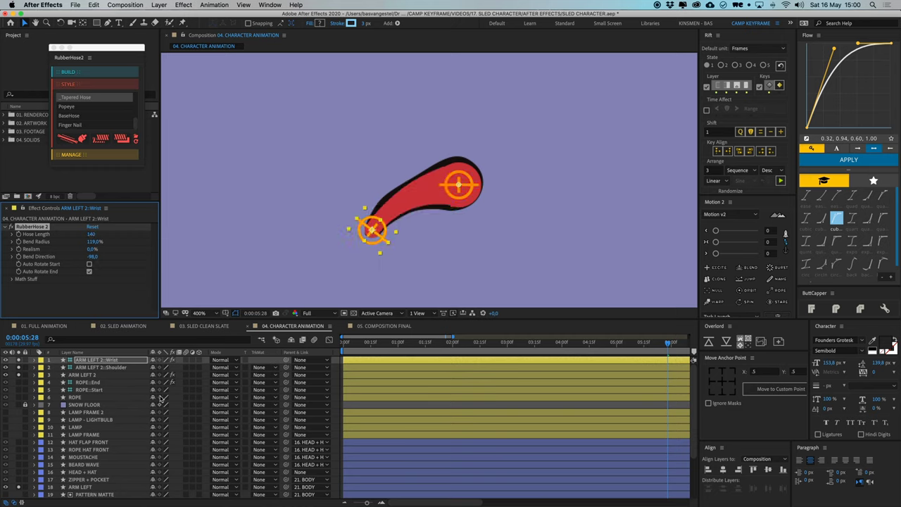
# Reduce the ARM LEFT 2 hose's Stroke Width and nudge its shoulder controller slightly toward the wrist to fit the original arm
pyautogui.click(86, 374)
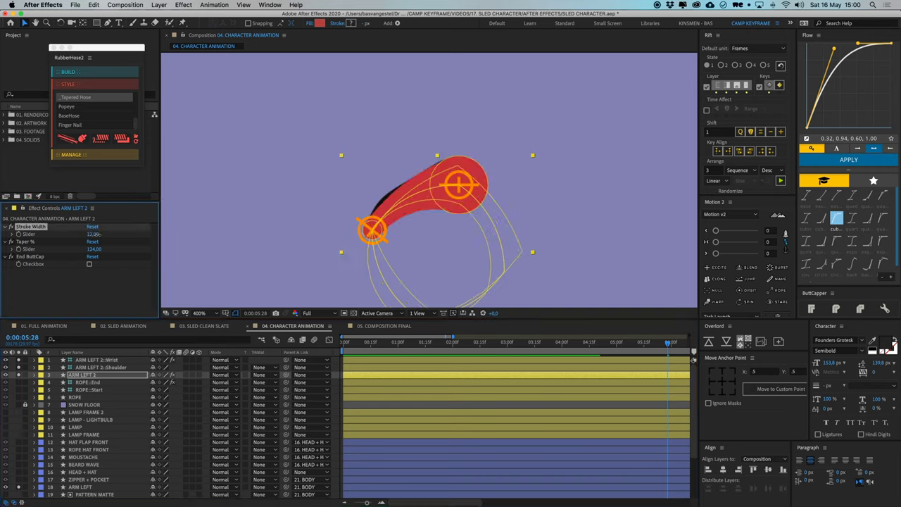
pyautogui.moveTo(92, 234); pyautogui.dragTo(97, 235)
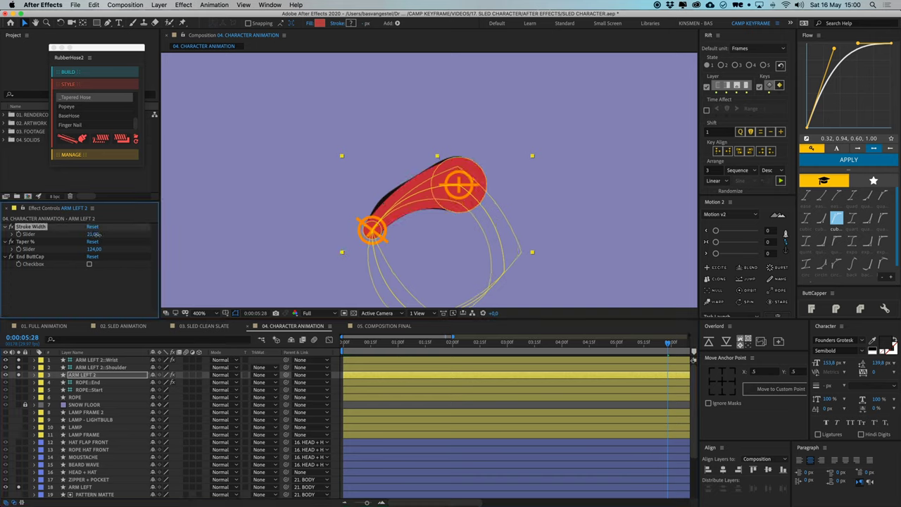
pyautogui.click(120, 367)
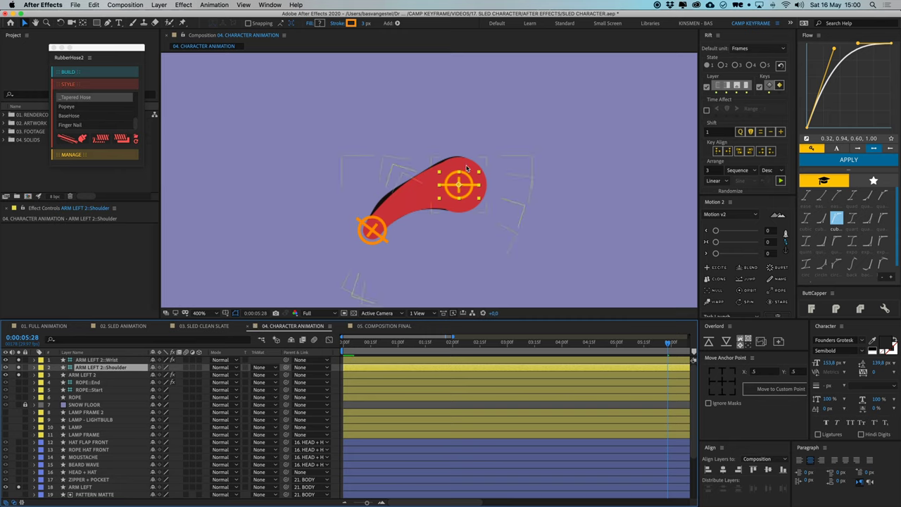
pyautogui.click(409, 224)
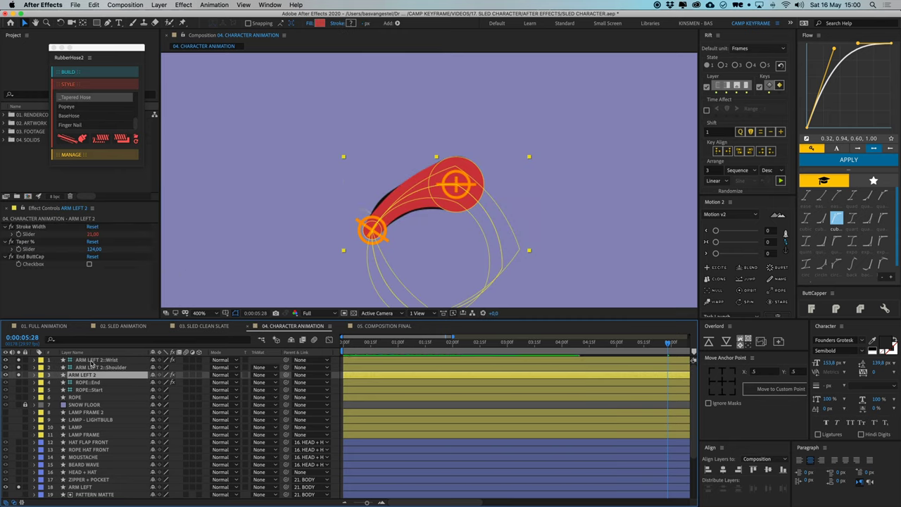
# Nudge the ARM LEFT 2 wrist controller into place and set the hose's Stroke Width to 25 and Taper % to 82
pyautogui.click(92, 359)
pyautogui.click(373, 227)
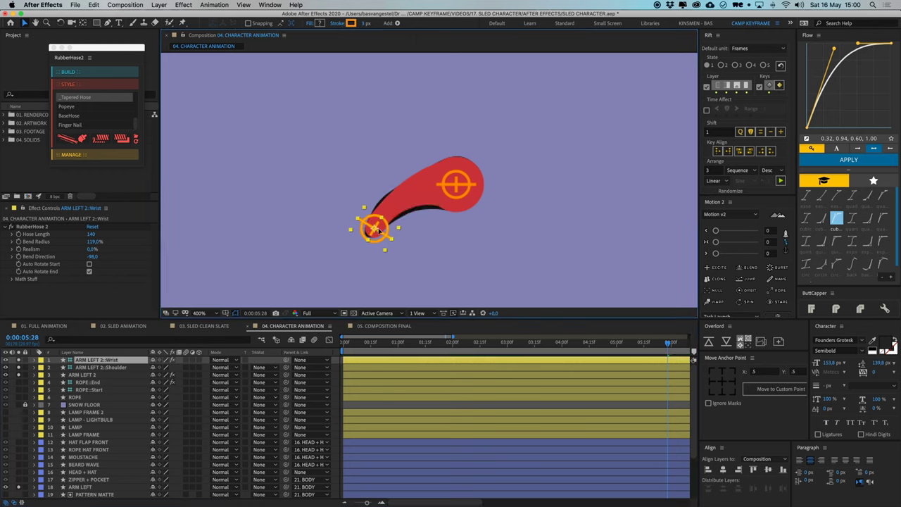
pyautogui.moveTo(378, 231); pyautogui.dragTo(375, 230)
pyautogui.click(437, 249)
pyautogui.moveTo(455, 186); pyautogui.dragTo(425, 196)
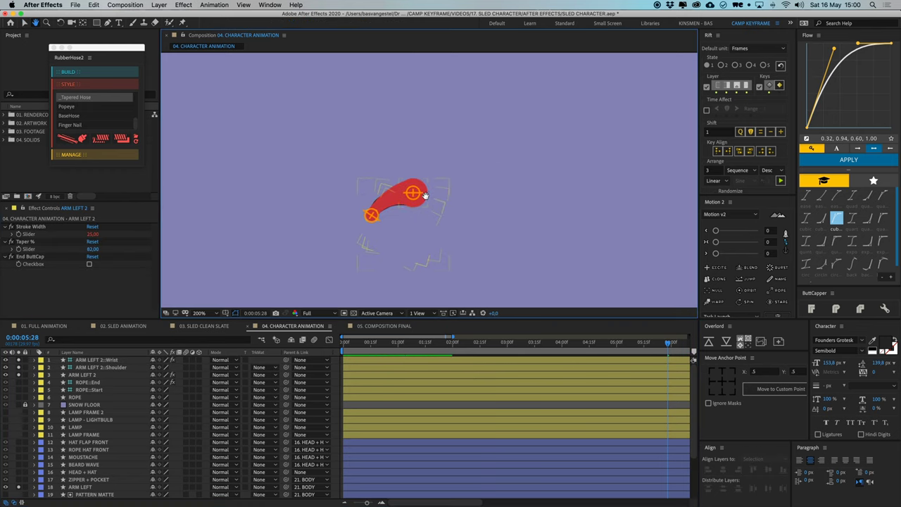
# Change the ARM LEFT 2 hose's fill to the near-black of the original arm
pyautogui.click(82, 374)
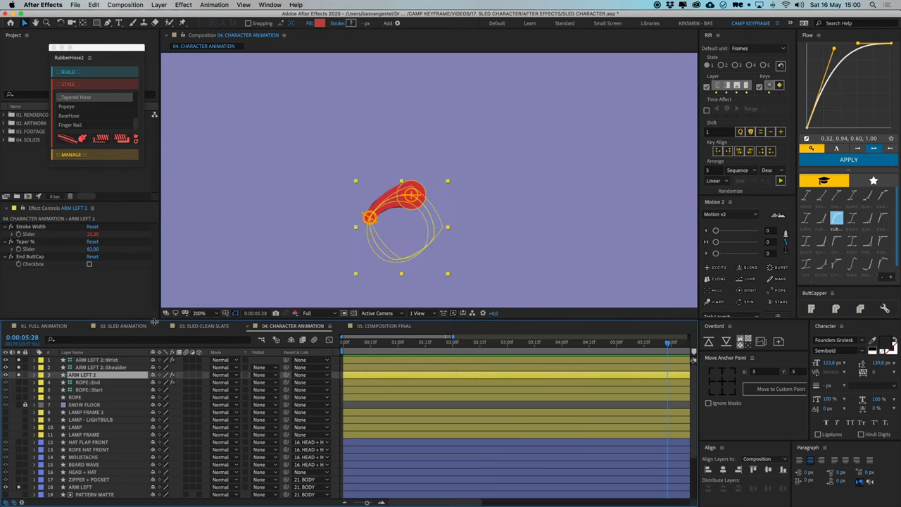
pyautogui.click(320, 23)
pyautogui.write('0')
pyautogui.press('Return')
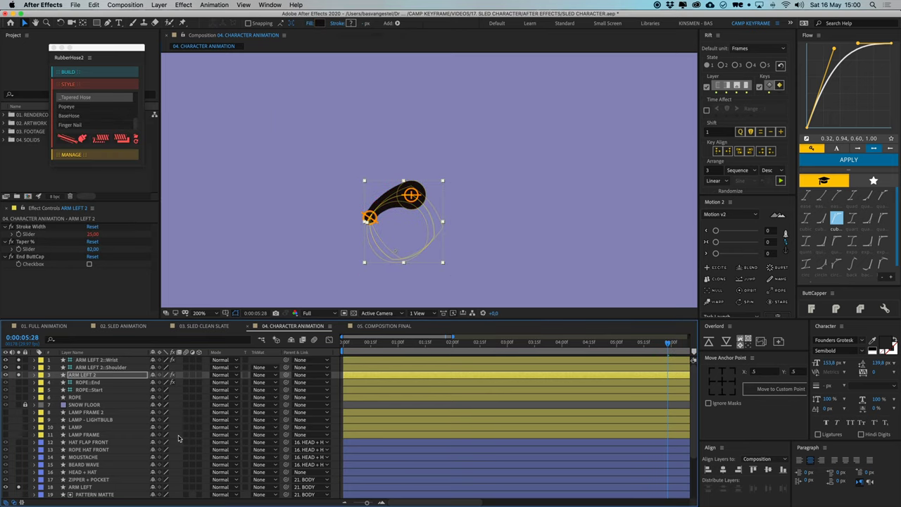
# Unsolo the arm hose layers and the original ARM LEFT layer, then delete the original ARM LEFT
pyautogui.moveTo(19, 374); pyautogui.dragTo(19, 359)
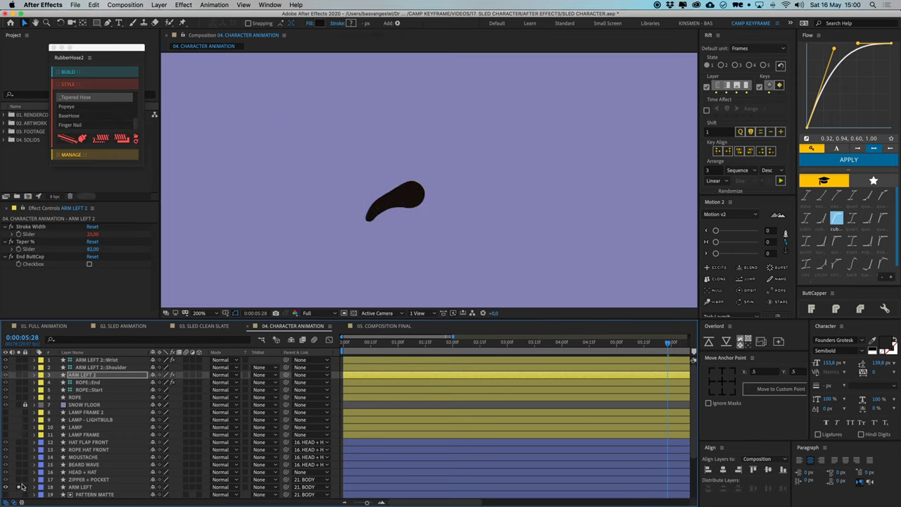
pyautogui.click(19, 486)
pyautogui.click(87, 487)
pyautogui.press('Delete')
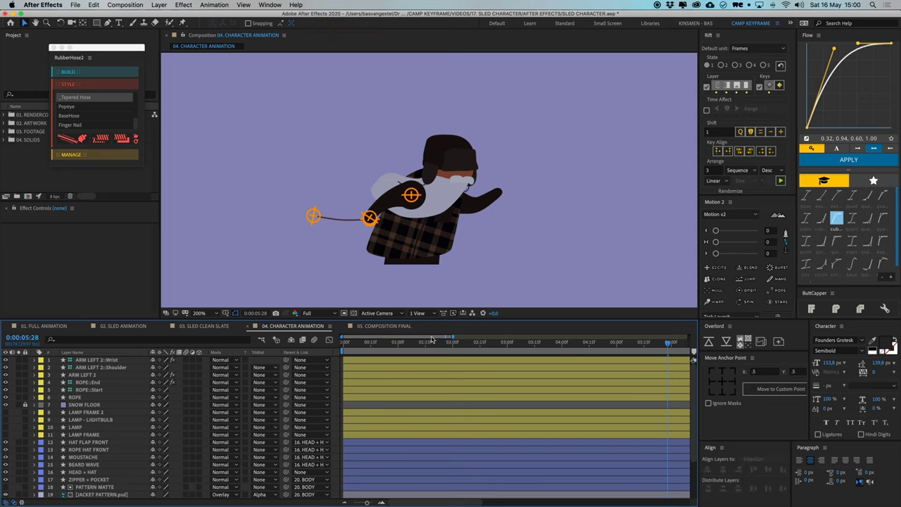
pyautogui.click(105, 375)
pyautogui.keyDown('shift'); pyautogui.click(107, 361); pyautogui.keyUp('shift')
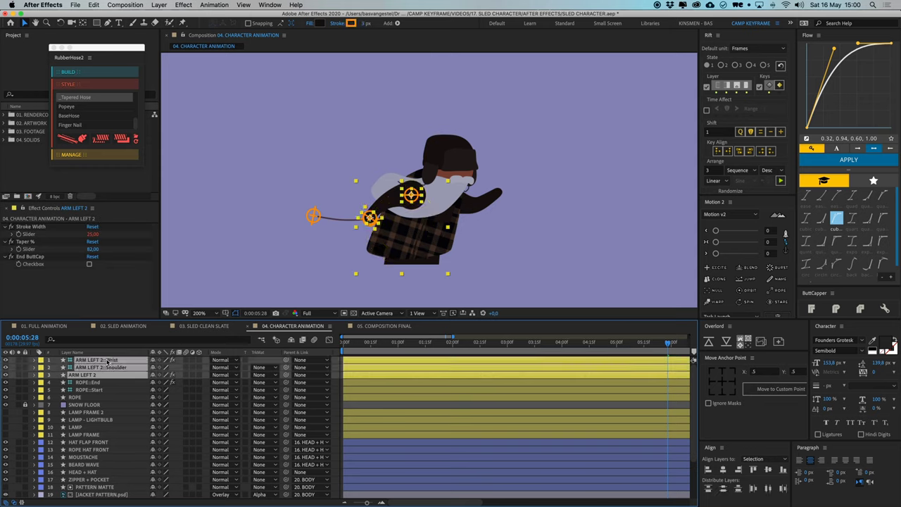
pyautogui.press('super+shift+a')
pyautogui.moveTo(346, 246); pyautogui.dragTo(340, 257)
pyautogui.moveTo(92, 360); pyautogui.dragTo(94, 377)
pyautogui.keyDown('shift'); pyautogui.click(94, 375); pyautogui.keyUp('shift')
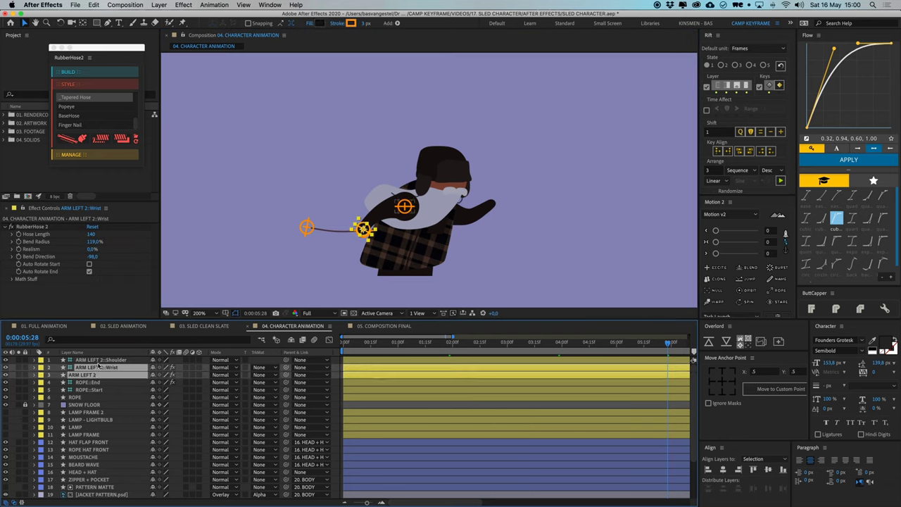
pyautogui.press('super+z')
# Move the ARM LEFT 2 hose and its two controllers between the ZIPPER + POCKET and PATTERN MATTE layers
pyautogui.keyDown('shift'); pyautogui.click(89, 375); pyautogui.keyUp('shift')
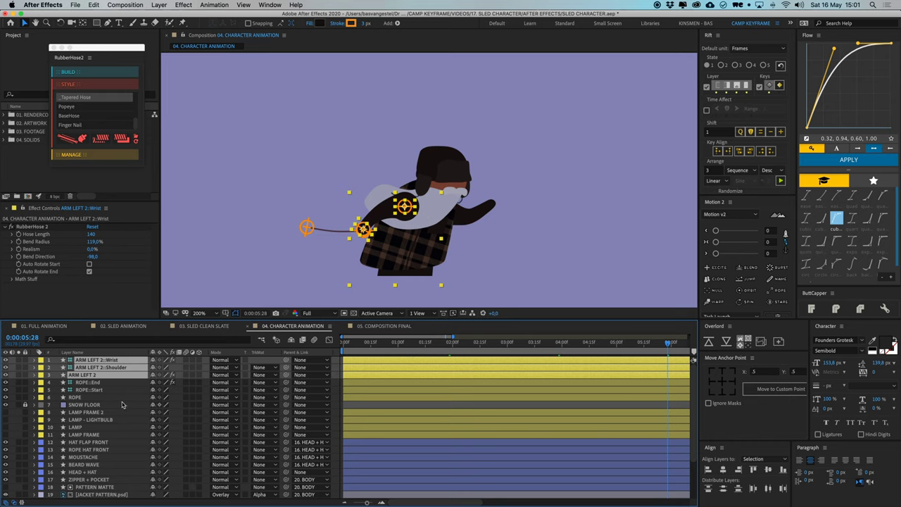
pyautogui.moveTo(95, 378); pyautogui.dragTo(98, 473)
pyautogui.scroll(-2, 98, 473)
pyautogui.moveTo(82, 420); pyautogui.dragTo(113, 440)
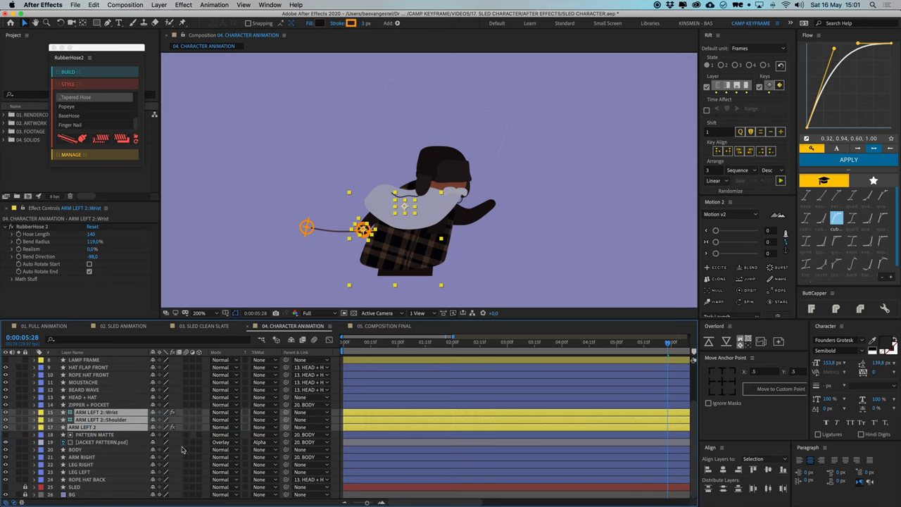
pyautogui.press('super+shift+a')
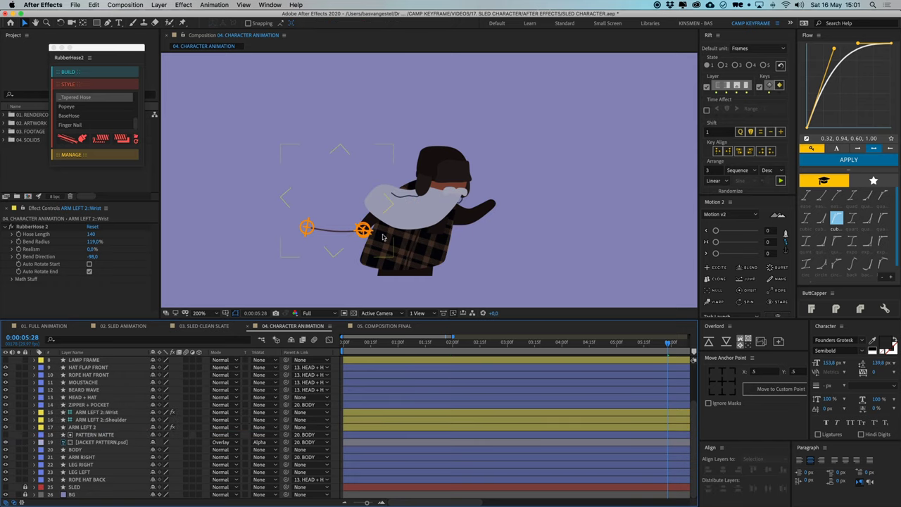
# Hide the ROPE::End and ROPE::Start controller layers
pyautogui.moveTo(383, 247); pyautogui.dragTo(363, 255)
pyautogui.scroll(4, 67, 403)
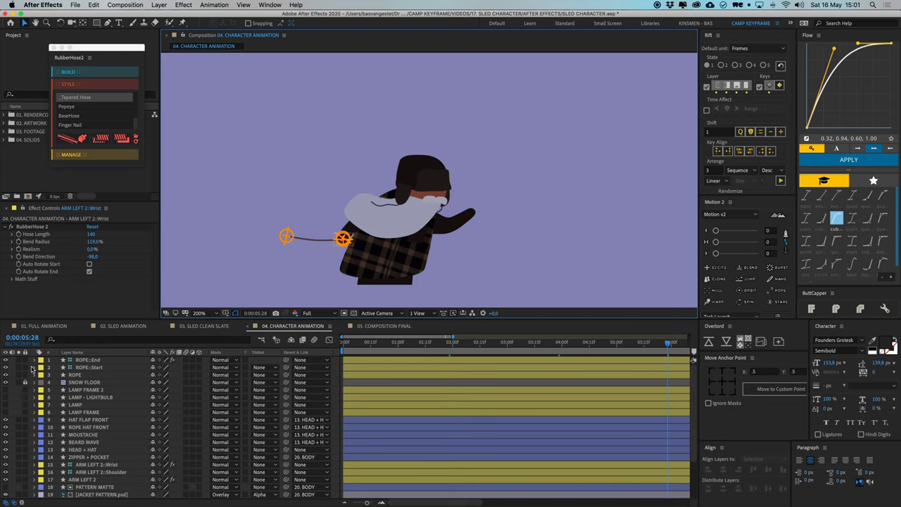
pyautogui.moveTo(7, 359); pyautogui.dragTo(7, 367)
pyautogui.moveTo(321, 240); pyautogui.dragTo(306, 244)
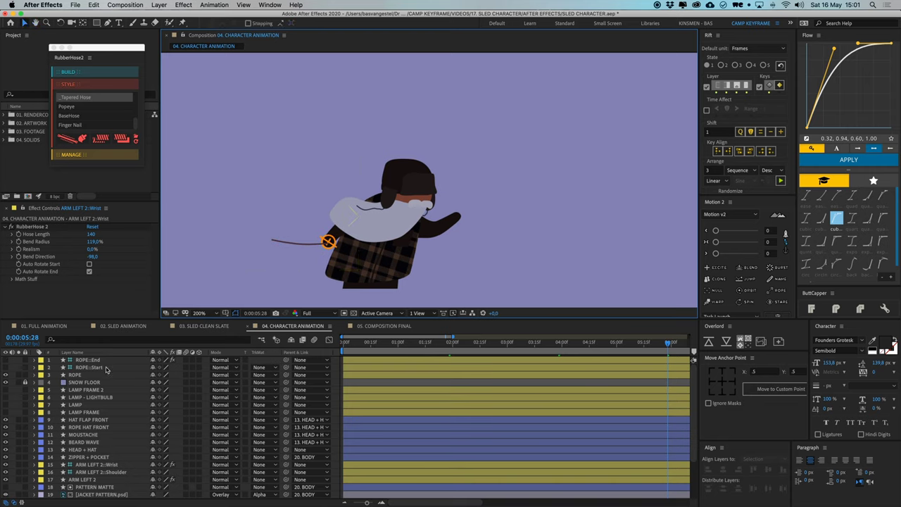
# Duplicate the ARM LEFT 2 hose group, including its wrist and shoulder controllers, with RubberHose
pyautogui.scroll(-3, 179, 453)
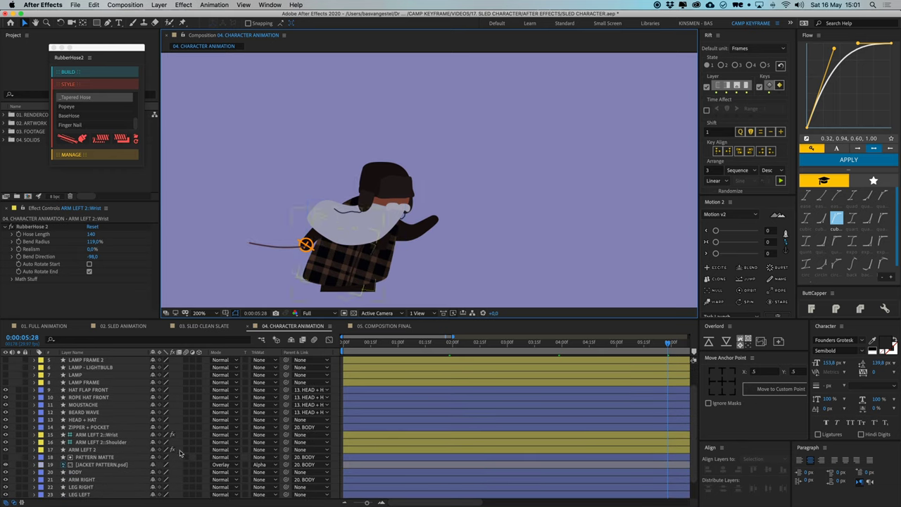
pyautogui.click(112, 434)
pyautogui.keyDown('shift'); pyautogui.click(105, 449); pyautogui.keyUp('shift')
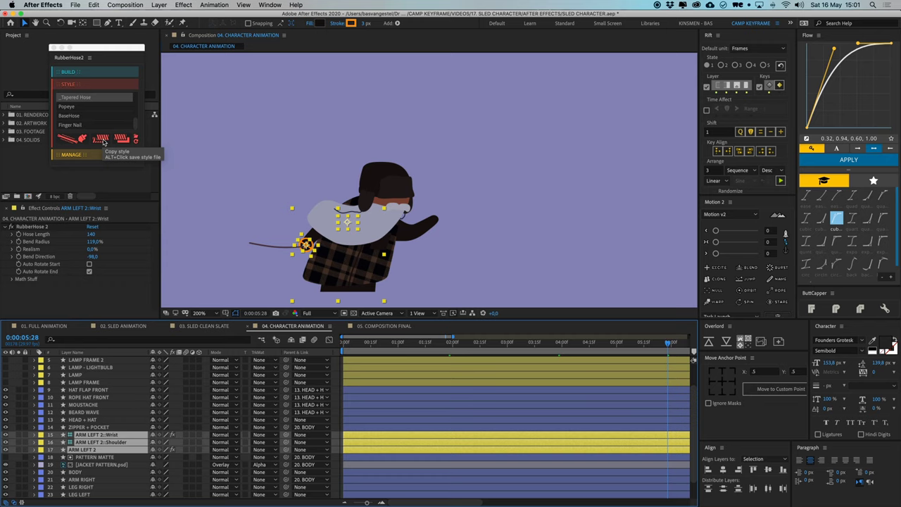
pyautogui.click(72, 154)
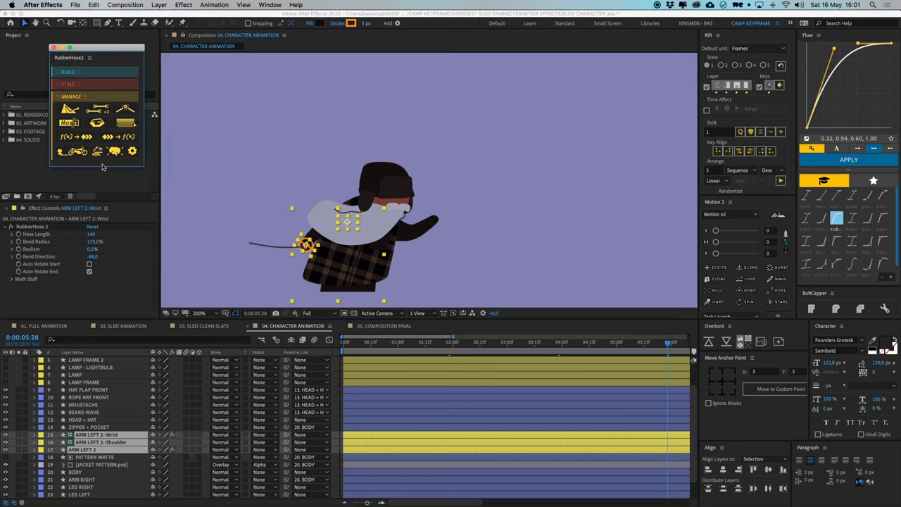
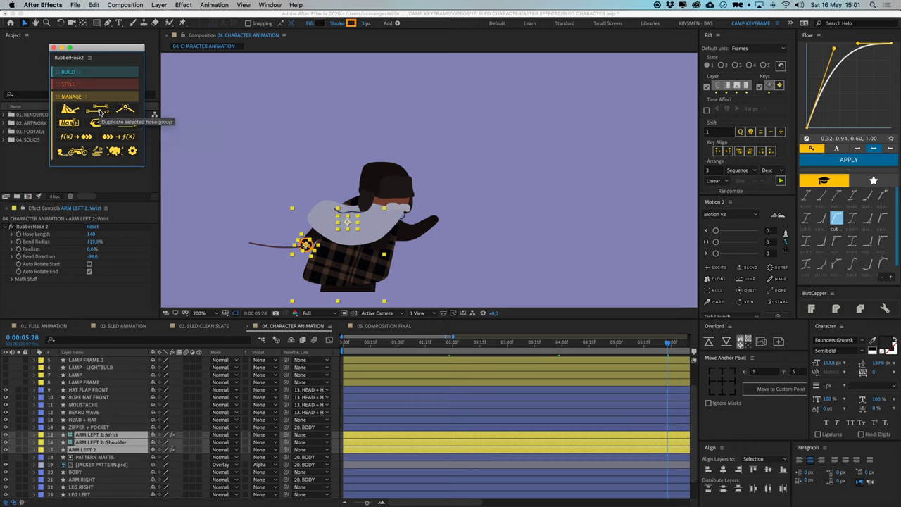
pyautogui.click(101, 111)
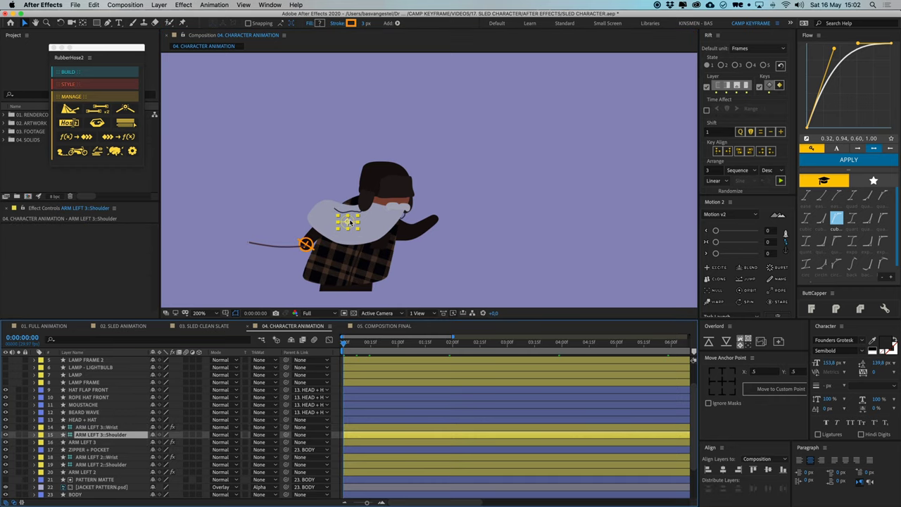
# Place the duplicated ARM LEFT 3 shoulder controller at the outstretched arm's shoulder and its wrist controller at that arm's hand end
pyautogui.moveTo(350, 223); pyautogui.dragTo(396, 235)
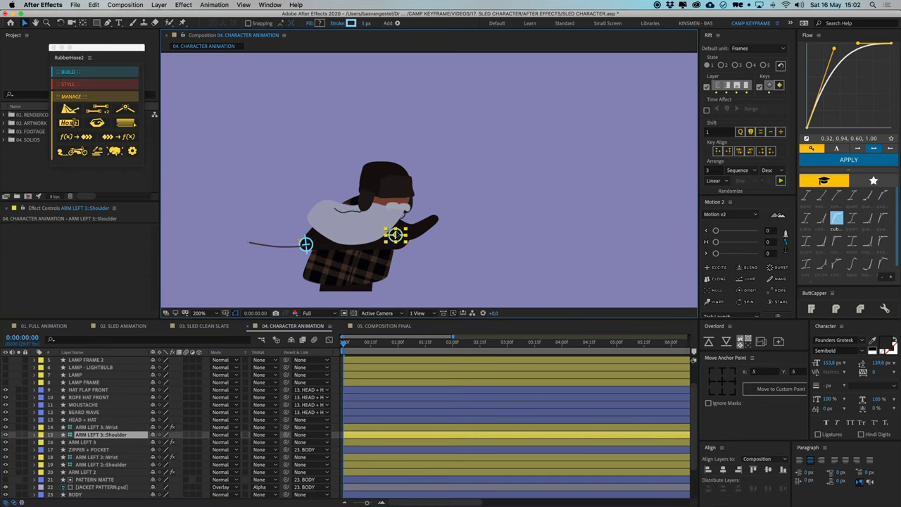
pyautogui.click(309, 249)
pyautogui.click(109, 435)
pyautogui.click(98, 427)
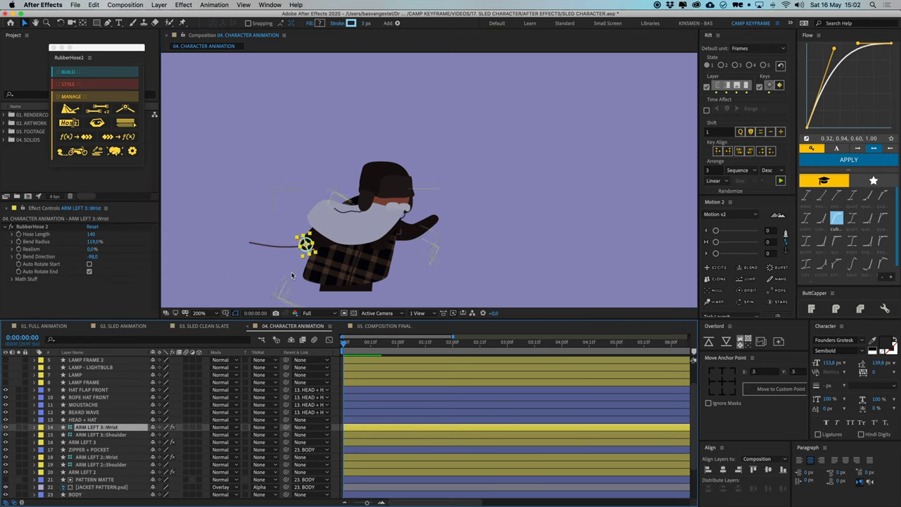
pyautogui.moveTo(432, 230); pyautogui.dragTo(438, 213)
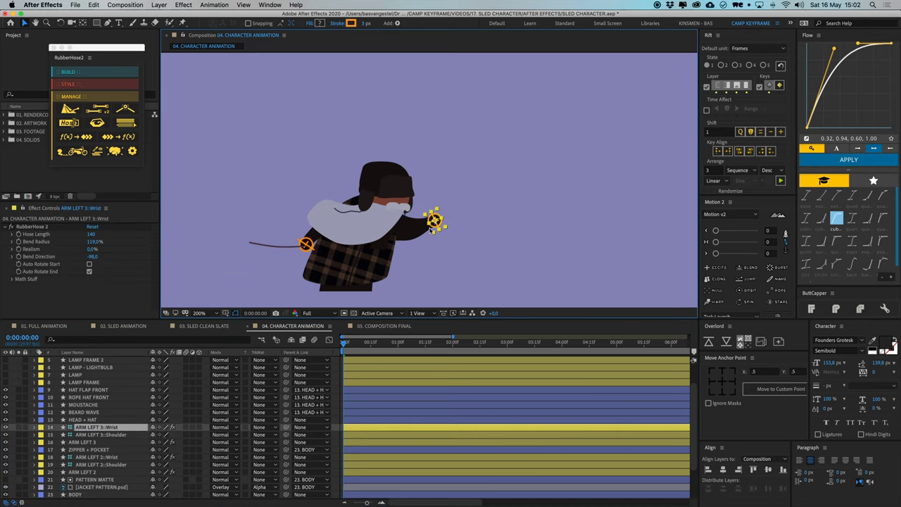
# Solo the ARM LEFT 3 hose, its controllers and the original ARM RIGHT layer for comparison, and close the RubberHose panel
pyautogui.moveTo(19, 427); pyautogui.dragTo(19, 442)
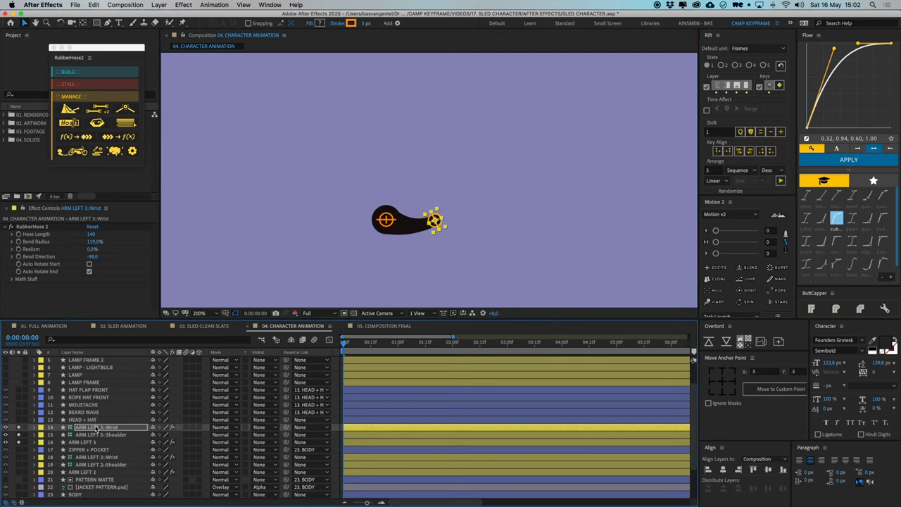
pyautogui.scroll(-2, 97, 429)
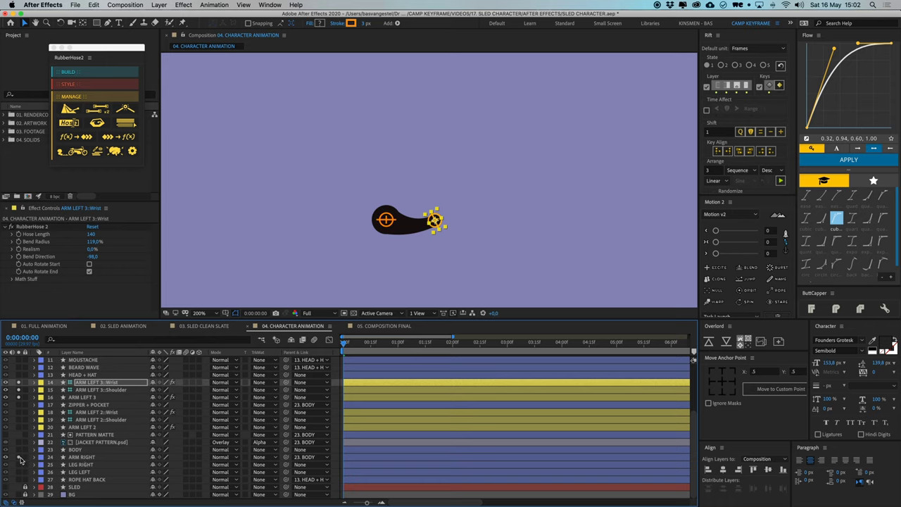
pyautogui.scroll(2, 406, 266)
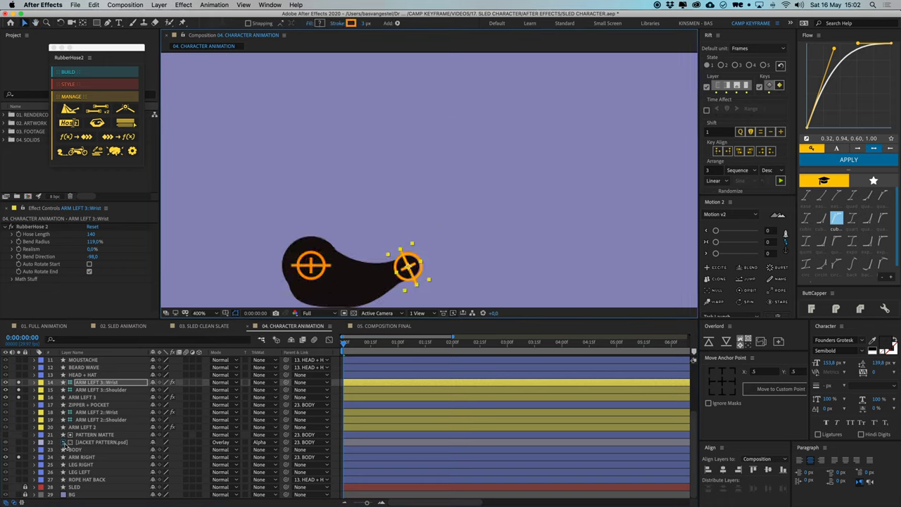
pyautogui.click(84, 396)
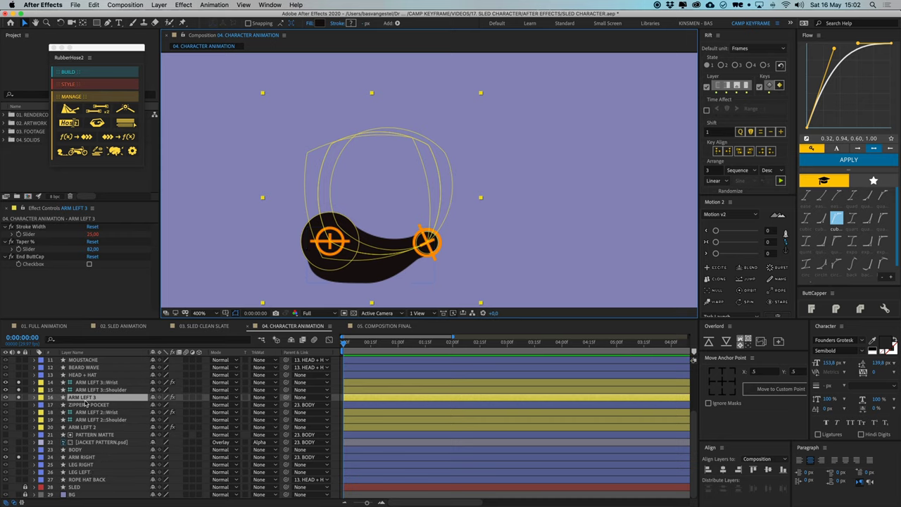
pyautogui.click(54, 47)
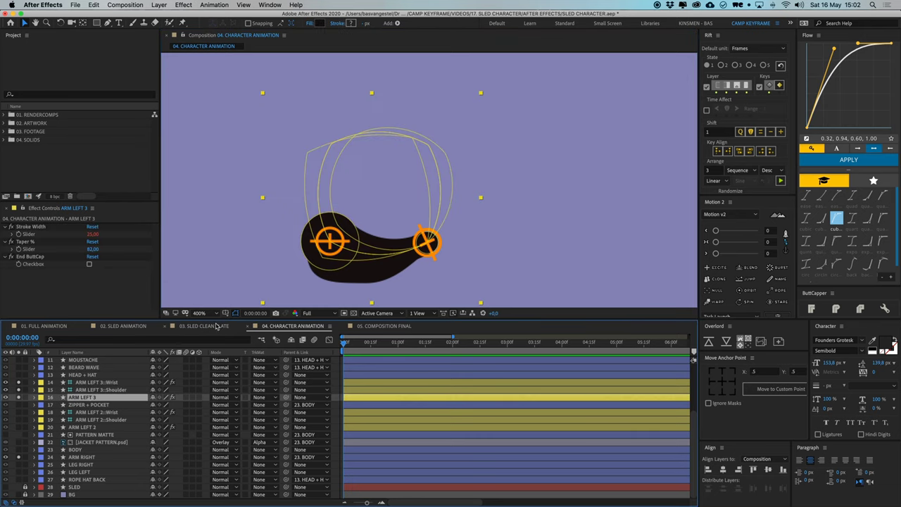
# Try to lower the opacity of the ARM LEFT 3 hose
pyautogui.press('t')
pyautogui.moveTo(159, 407); pyautogui.dragTo(144, 406)
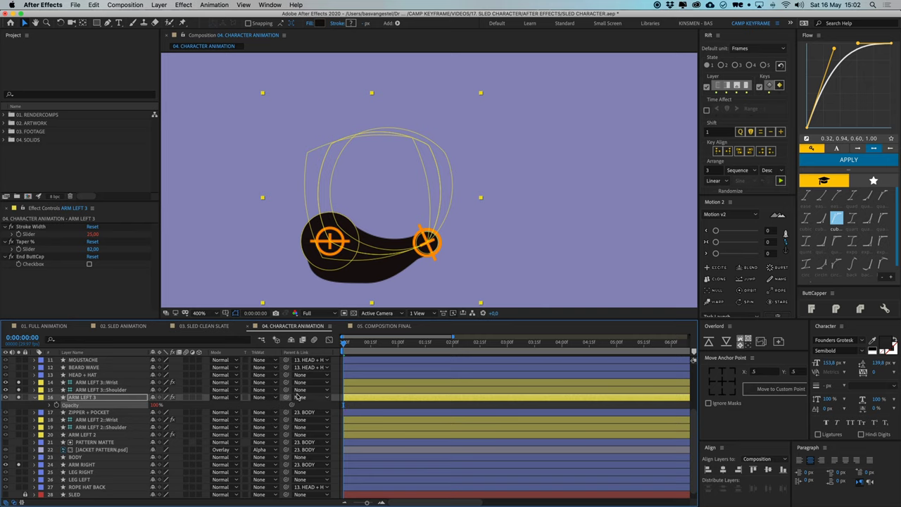
pyautogui.press('t')
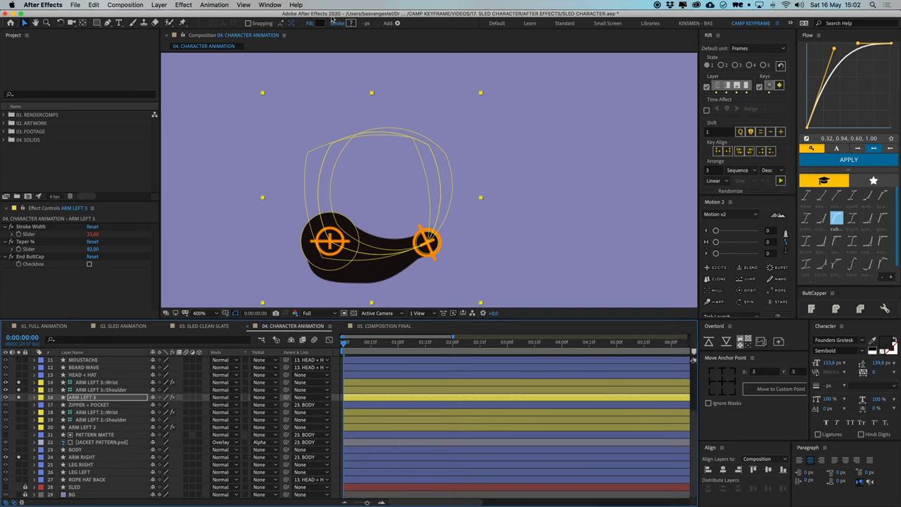
# Set the ARM LEFT 3 hose's fill to red (D83939) to distinguish it from the original right arm
pyautogui.click(321, 23)
pyautogui.click(150, 126)
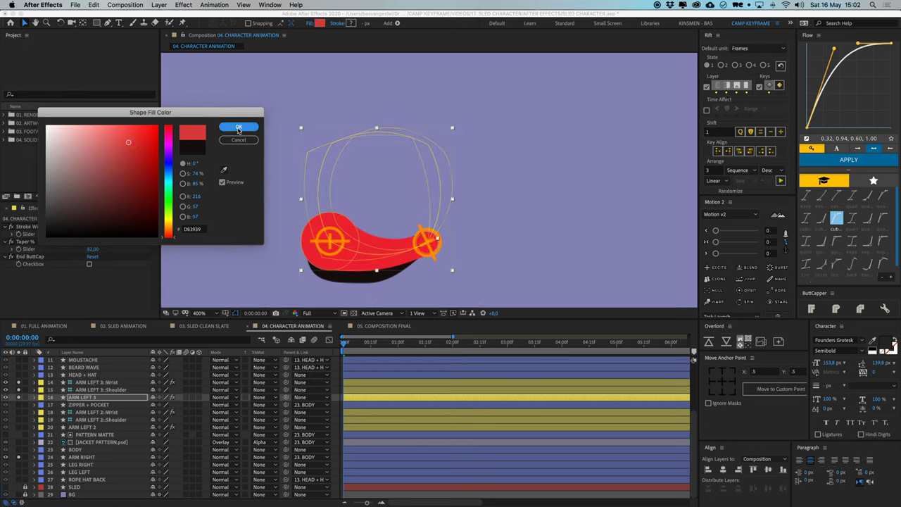
pyautogui.click(238, 127)
# Align the ARM LEFT 3 shoulder and wrist controllers with the original right arm's shoulder and hand ends, then select the hose
pyautogui.moveTo(377, 235); pyautogui.dragTo(347, 227)
pyautogui.click(350, 390)
pyautogui.click(437, 220)
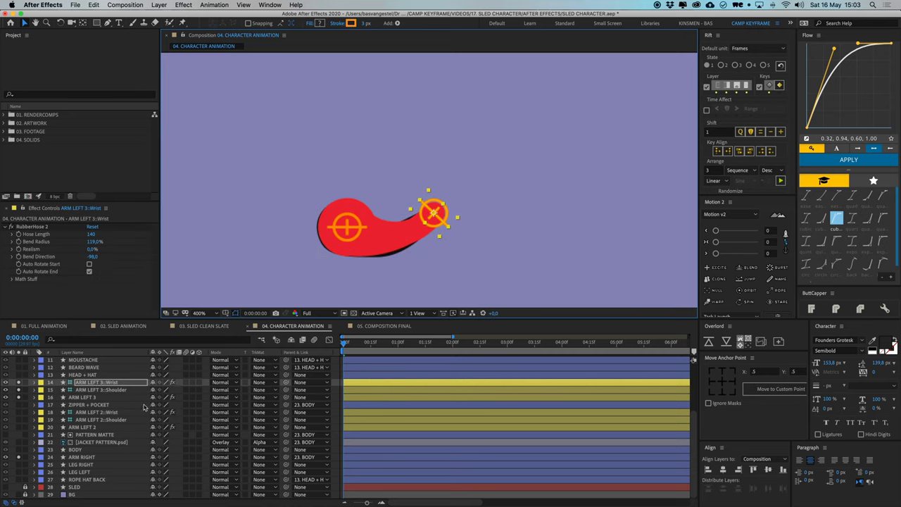
pyautogui.click(386, 252)
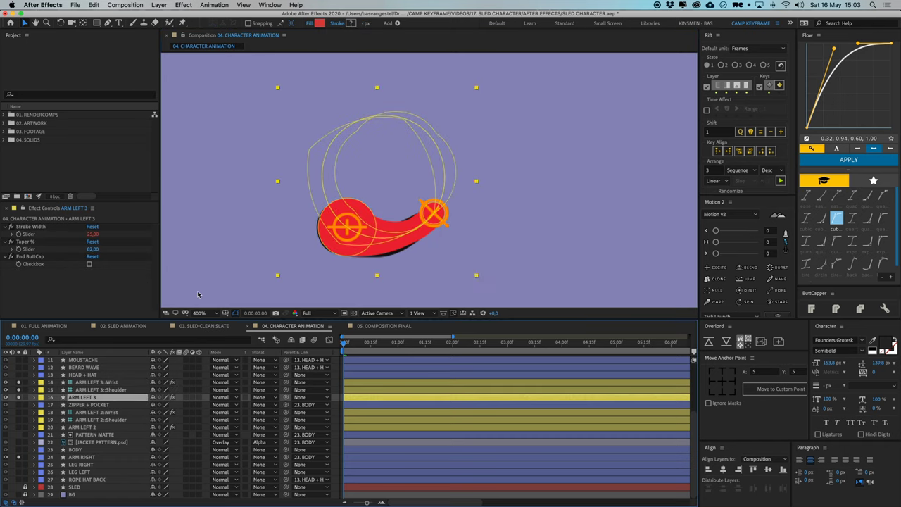
# Change the ARM LEFT 3 hose's fill from the temporary red to the artwork's dark arm color
pyautogui.click(319, 25)
pyautogui.press('super+v')
pyautogui.press('Return')
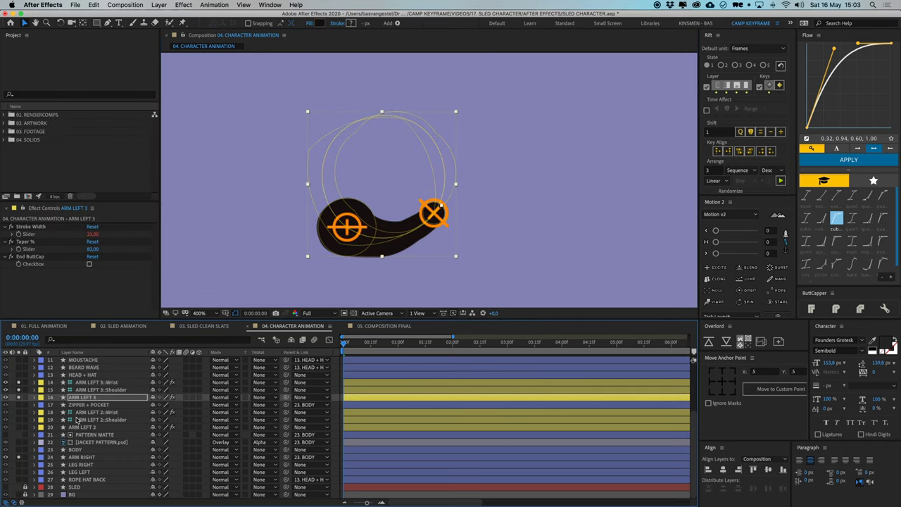
# Delete the original ARM RIGHT layer and unsolo the ARM LEFT 3 hose and its controllers
pyautogui.click(82, 457)
pyautogui.press('Delete')
pyautogui.moveTo(19, 389); pyautogui.dragTo(19, 400)
pyautogui.click(19, 397)
pyautogui.click(363, 279)
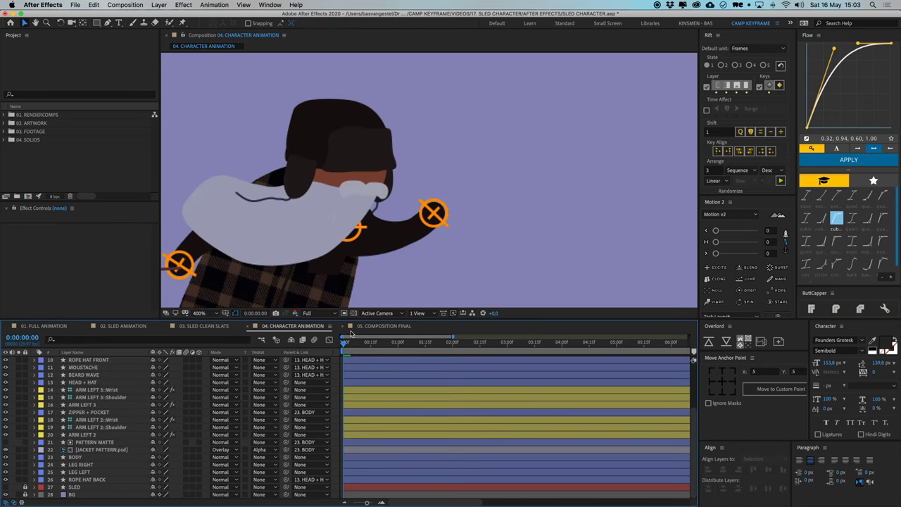
pyautogui.press(',')
pyautogui.press(',')
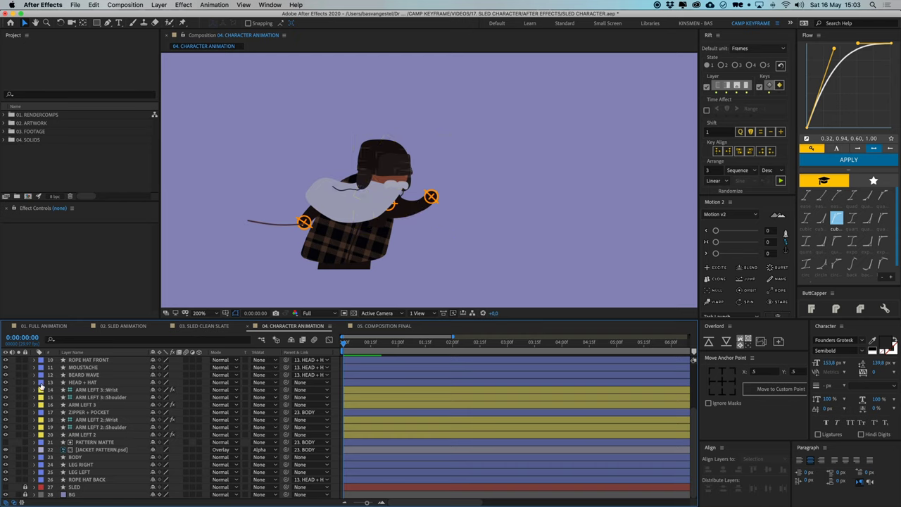
# Move the ARM LEFT 3 hose with its wrist and shoulder controllers below the BODY layer in the layer stack
pyautogui.click(91, 390)
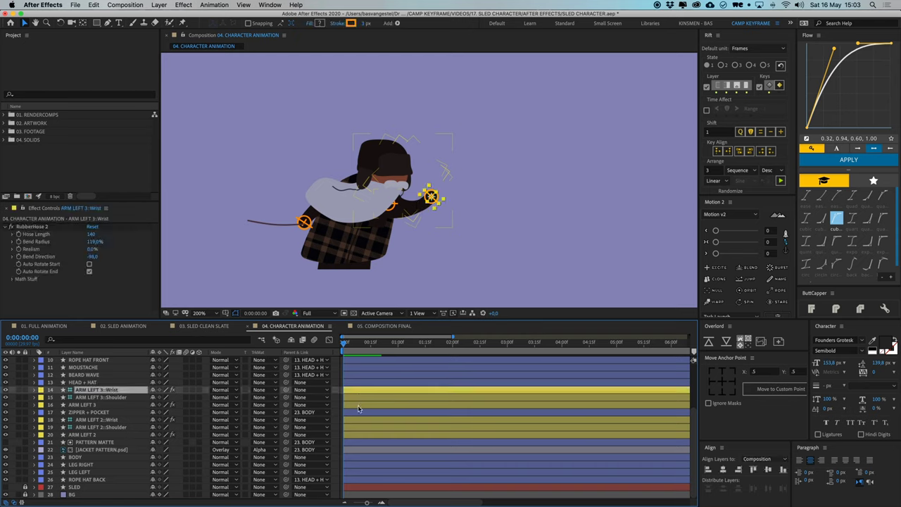
pyautogui.keyDown('shift'); pyautogui.click(127, 406); pyautogui.keyUp('shift')
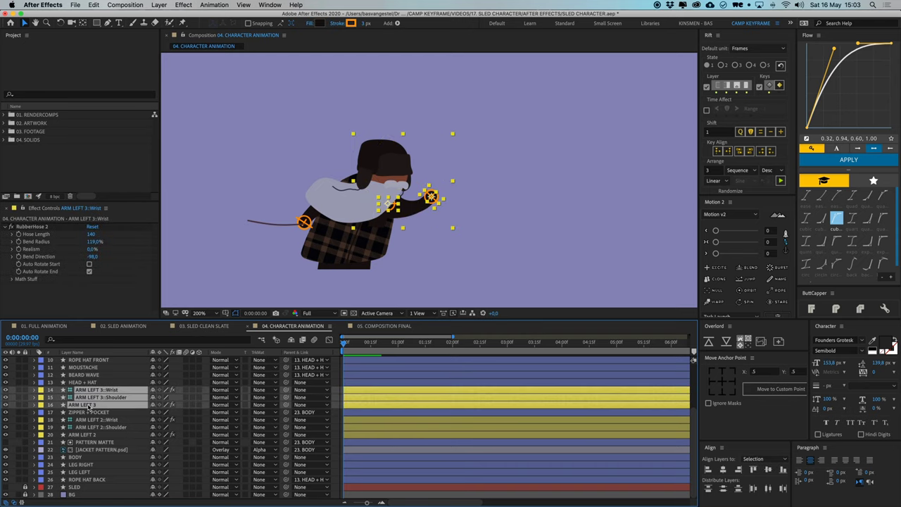
pyautogui.moveTo(84, 406); pyautogui.dragTo(85, 465)
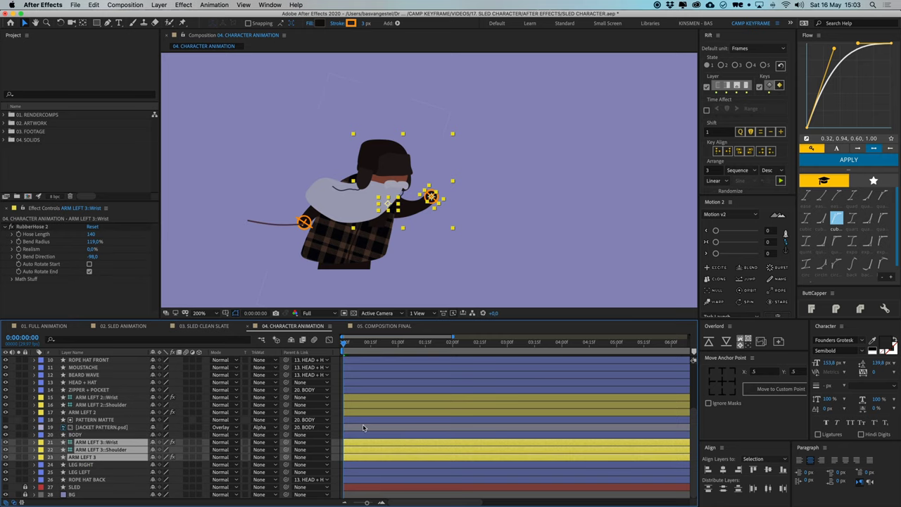
pyautogui.click(418, 236)
pyautogui.click(84, 457)
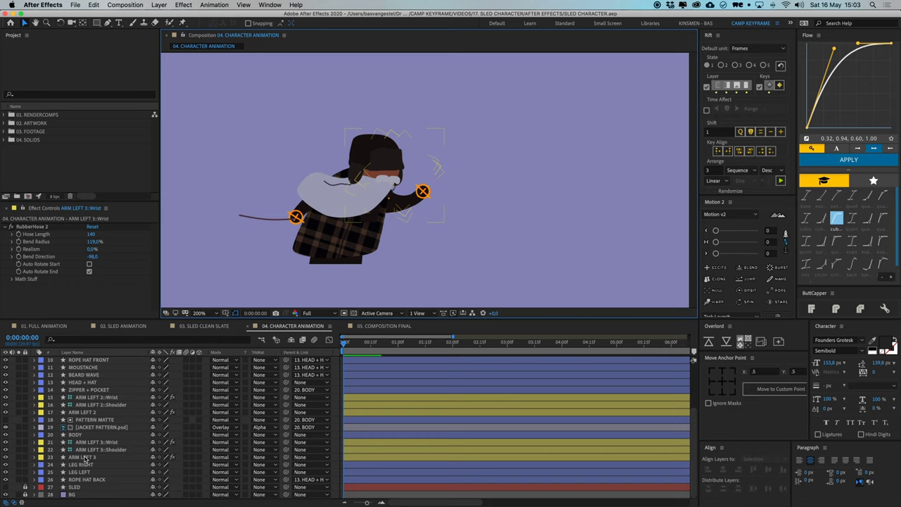
# Parent the wrist and shoulder controllers of ARM LEFT 2 and ARM LEFT 3 to BODY and test the connection
pyautogui.click(113, 450)
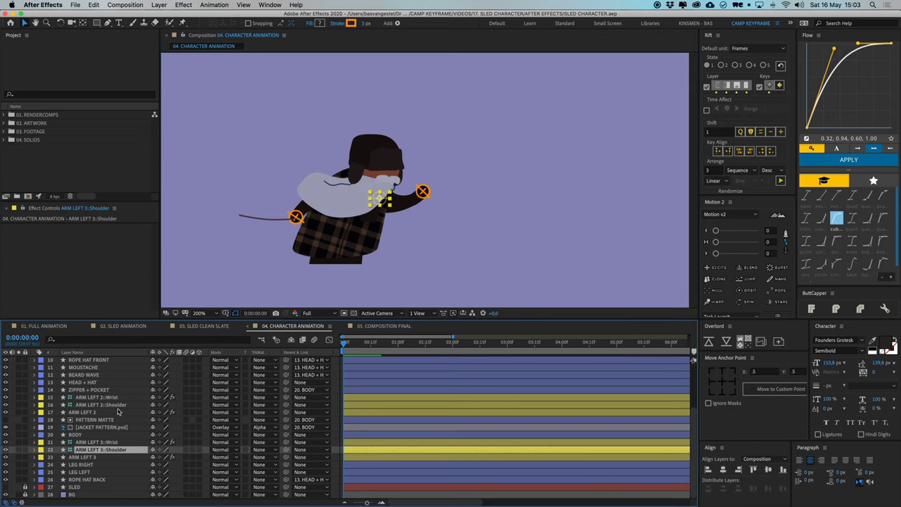
pyautogui.keyDown('super'); pyautogui.click(113, 405); pyautogui.keyUp('super')
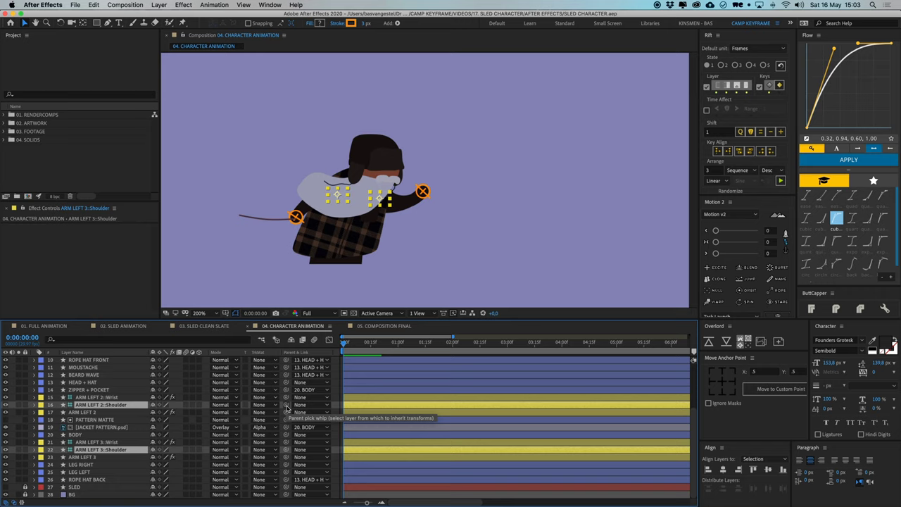
pyautogui.keyDown('super'); pyautogui.click(113, 398); pyautogui.keyUp('super')
pyautogui.keyDown('super'); pyautogui.click(113, 442); pyautogui.keyUp('super')
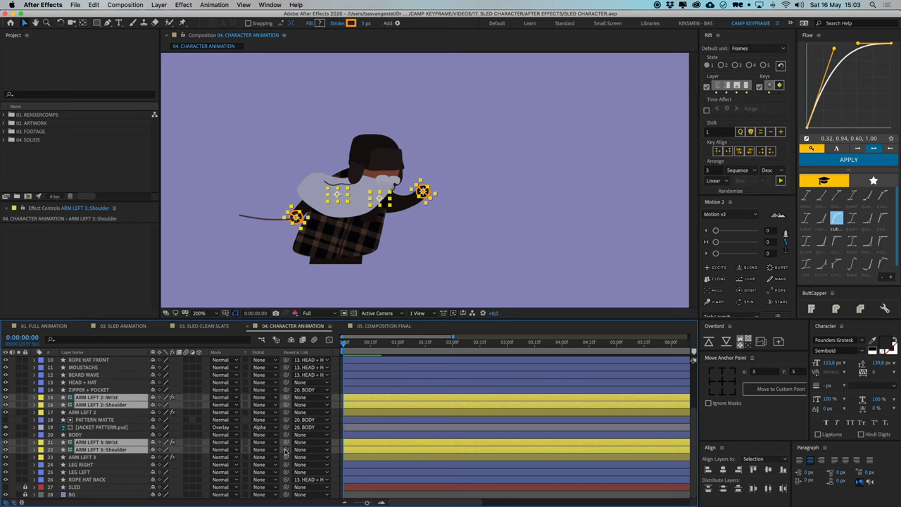
pyautogui.moveTo(286, 449); pyautogui.dragTo(176, 434)
pyautogui.moveTo(362, 223); pyautogui.dragTo(379, 203)
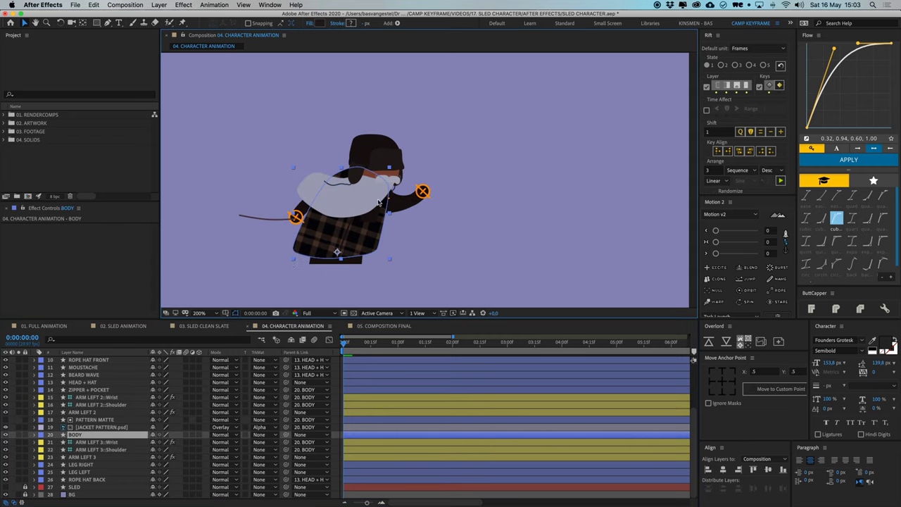
# Parent HEAD + HAT to BODY, test it by moving the body, and undo the test move
pyautogui.click(85, 382)
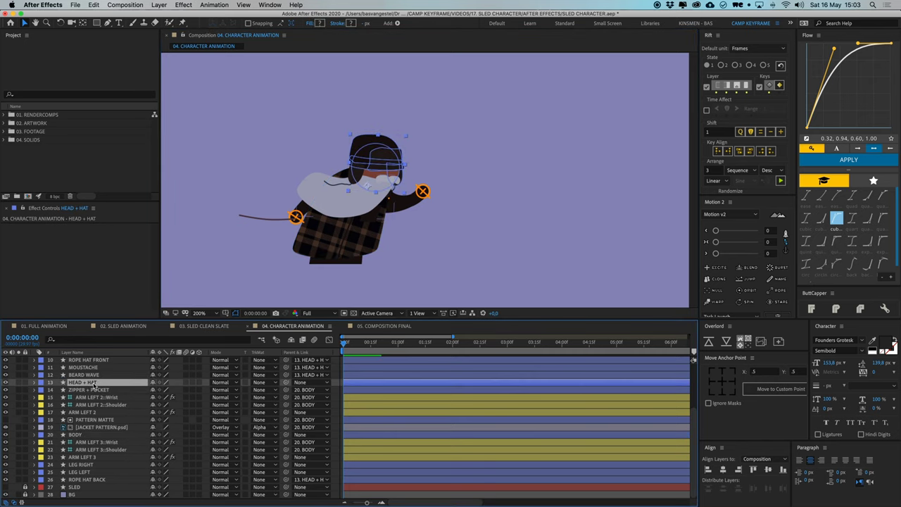
pyautogui.moveTo(285, 382); pyautogui.dragTo(102, 436)
pyautogui.click(80, 436)
pyautogui.moveTo(361, 232); pyautogui.dragTo(360, 146)
pyautogui.press('super+z')
# Parent the ROPE::Start controller to ARM LEFT 2::Wrist and test that the rope follows the hand
pyautogui.click(265, 220)
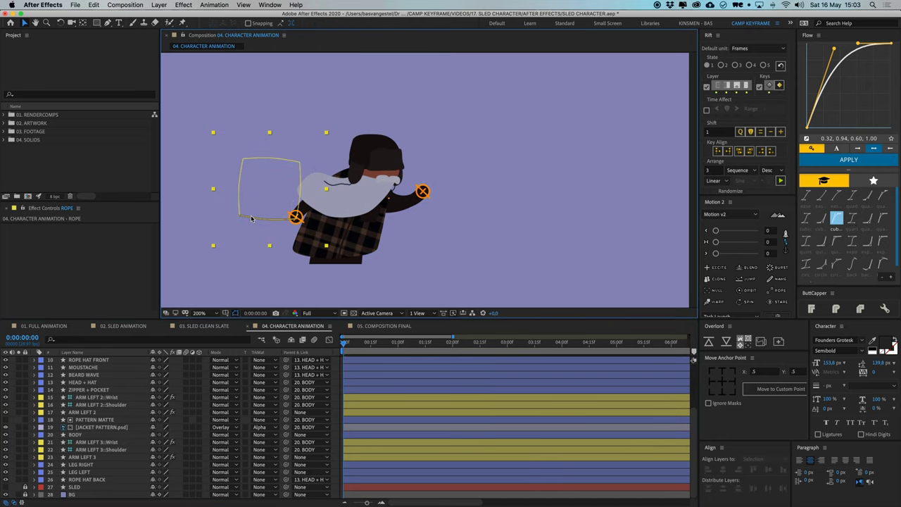
pyautogui.scroll(3, 134, 436)
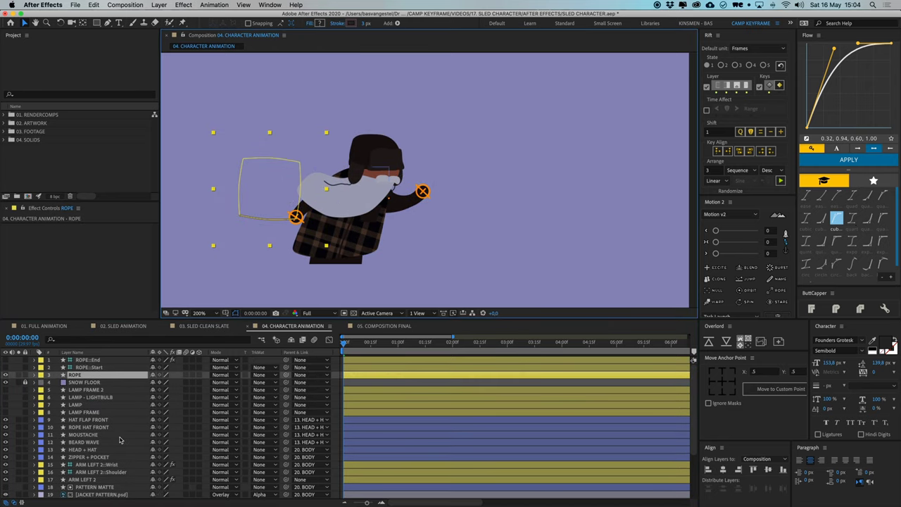
pyautogui.click(98, 367)
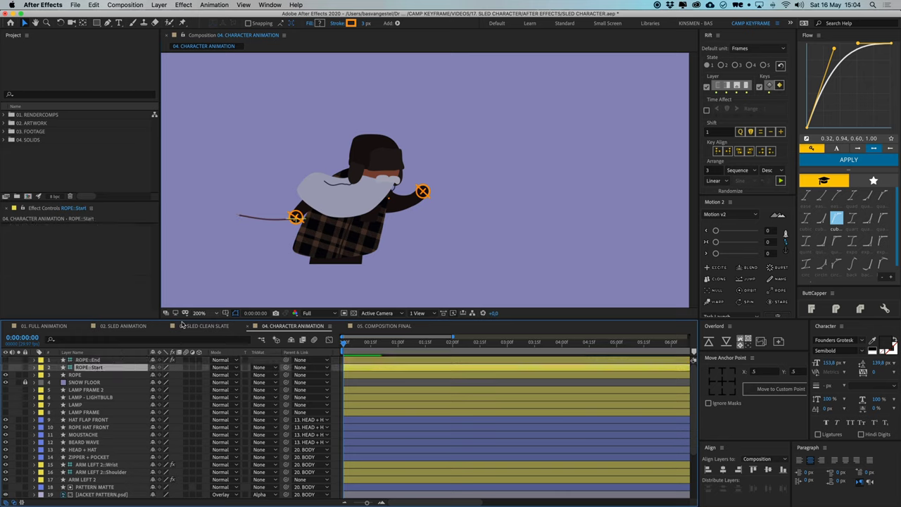
pyautogui.click(303, 366)
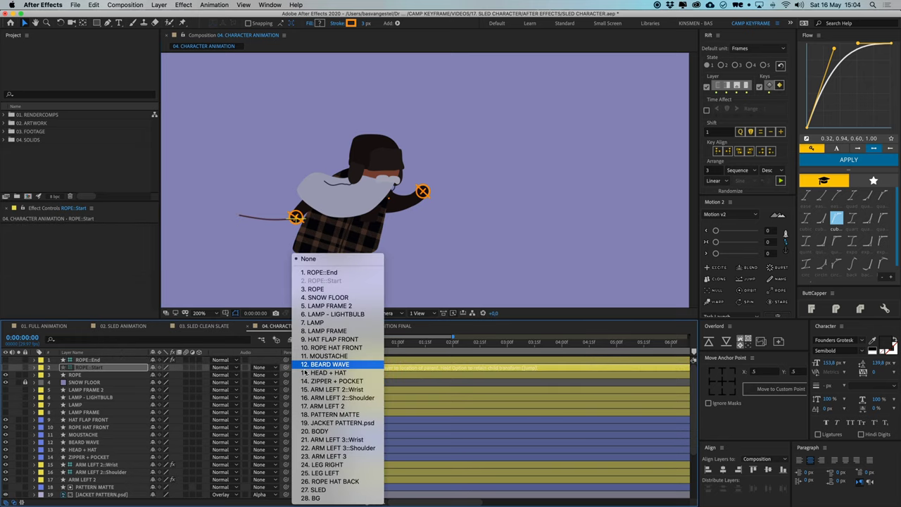
pyautogui.click(282, 368)
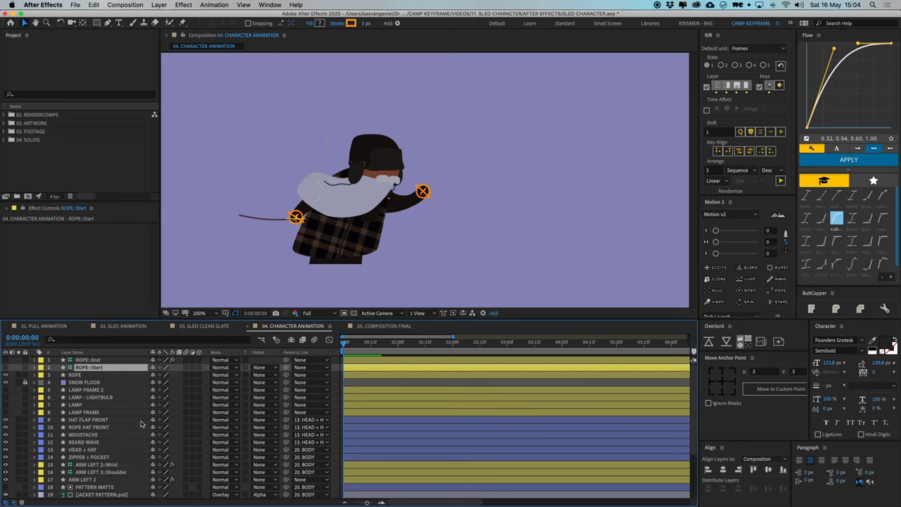
pyautogui.click(117, 467)
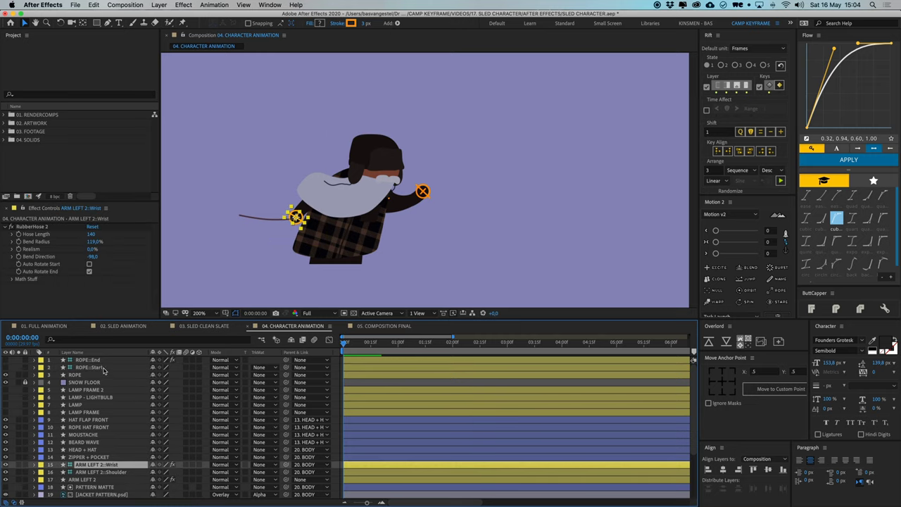
pyautogui.click(89, 368)
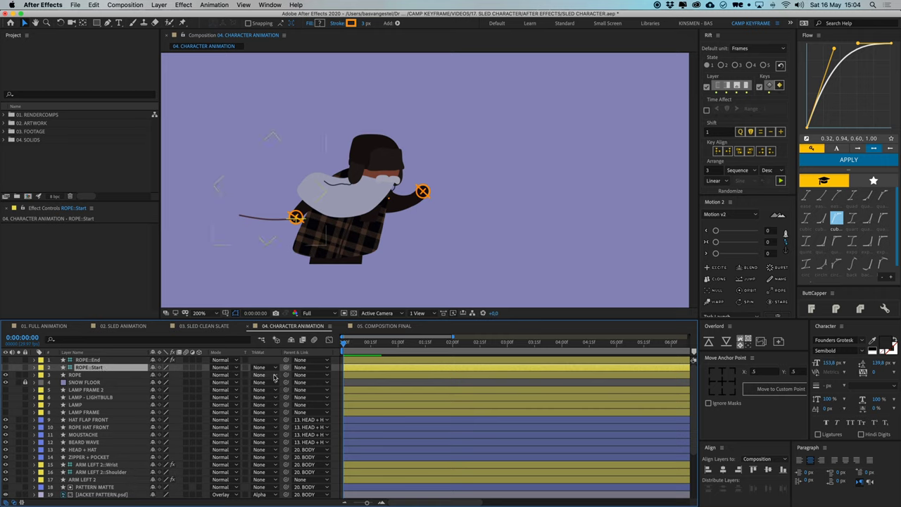
pyautogui.moveTo(286, 367); pyautogui.dragTo(102, 468)
pyautogui.click(102, 468)
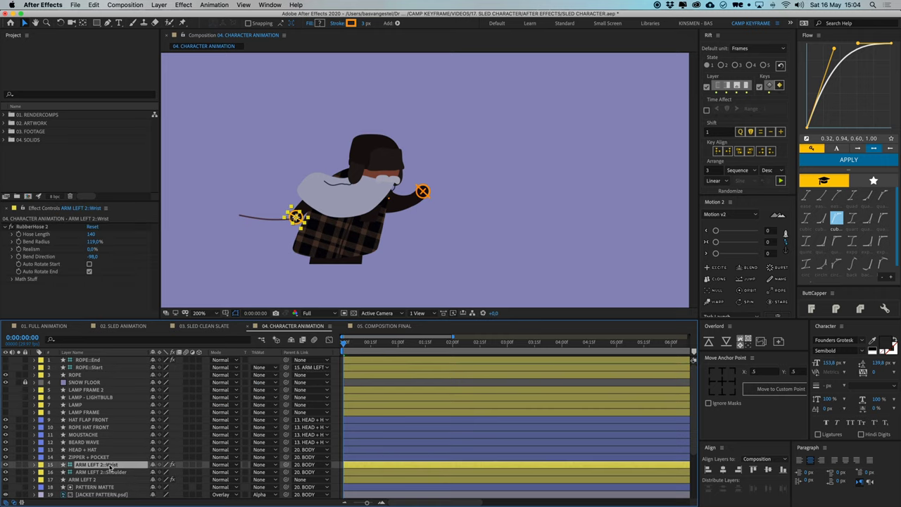
pyautogui.moveTo(303, 218)
pyautogui.mouseDown()
pyautogui.moveTo(266, 213)
pyautogui.moveTo(308, 220)
pyautogui.mouseUp()
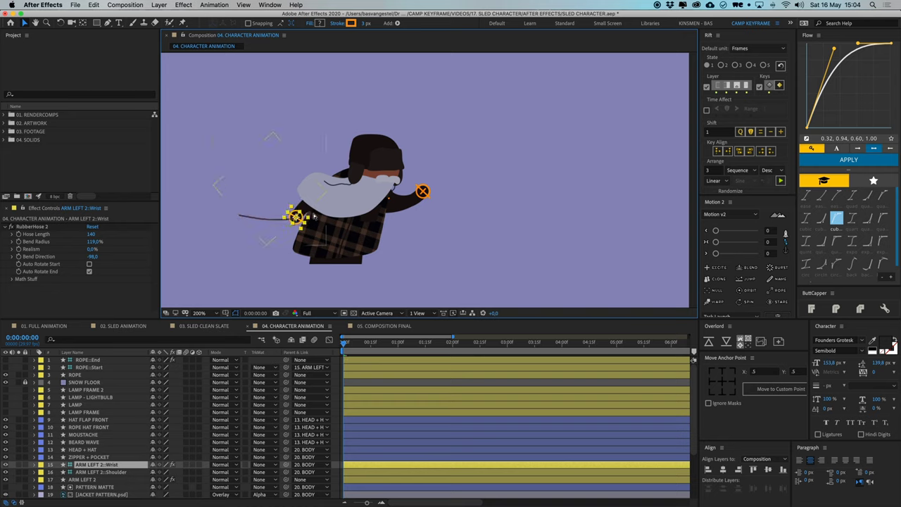
# Parent the ROPE::End controller to the SLED layer and save the project
pyautogui.click(88, 359)
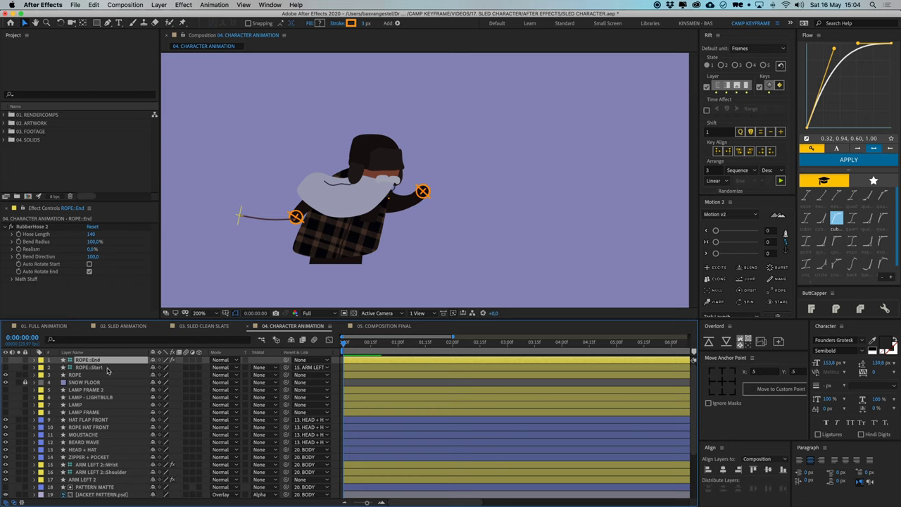
pyautogui.click(304, 359)
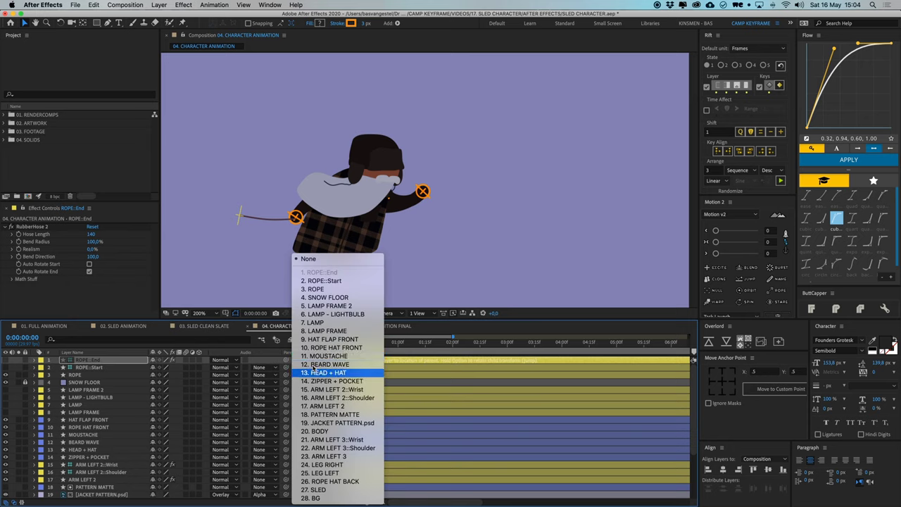
pyautogui.click(317, 489)
pyautogui.press('super+s')
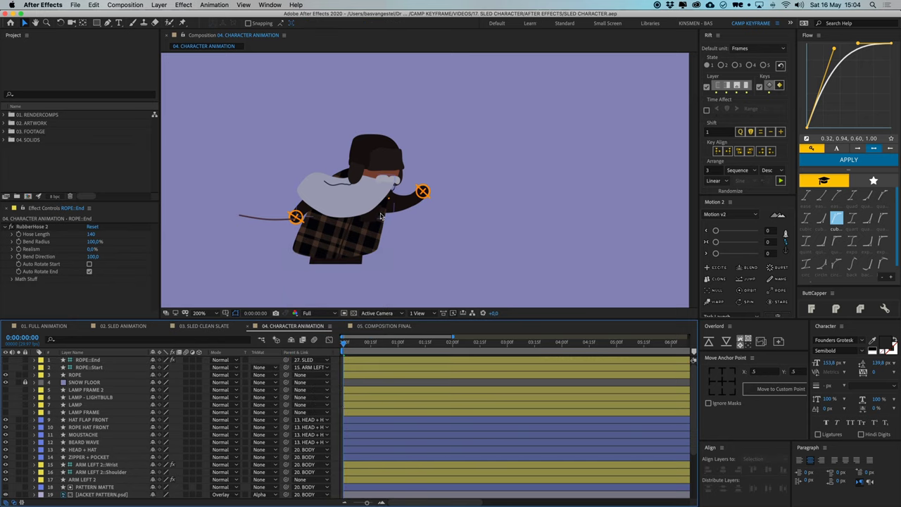
# Make the SLED layer visible and reveal its keyframed properties to check its motion against the rope
pyautogui.moveTo(393, 214); pyautogui.dragTo(410, 213)
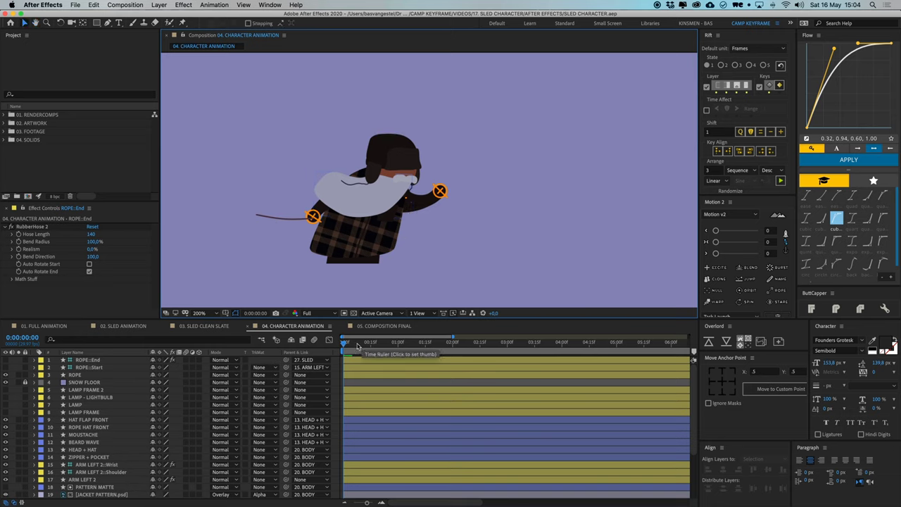
pyautogui.moveTo(357, 344)
pyautogui.mouseDown()
pyautogui.moveTo(375, 348)
pyautogui.moveTo(348, 348)
pyautogui.moveTo(356, 348)
pyautogui.mouseUp()
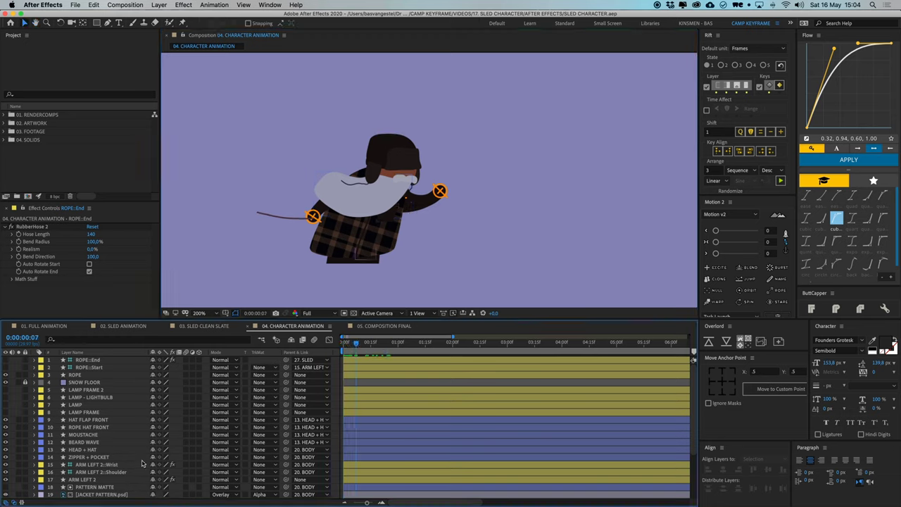
pyautogui.scroll(-5, 143, 464)
pyautogui.click(5, 486)
pyautogui.press('Home')
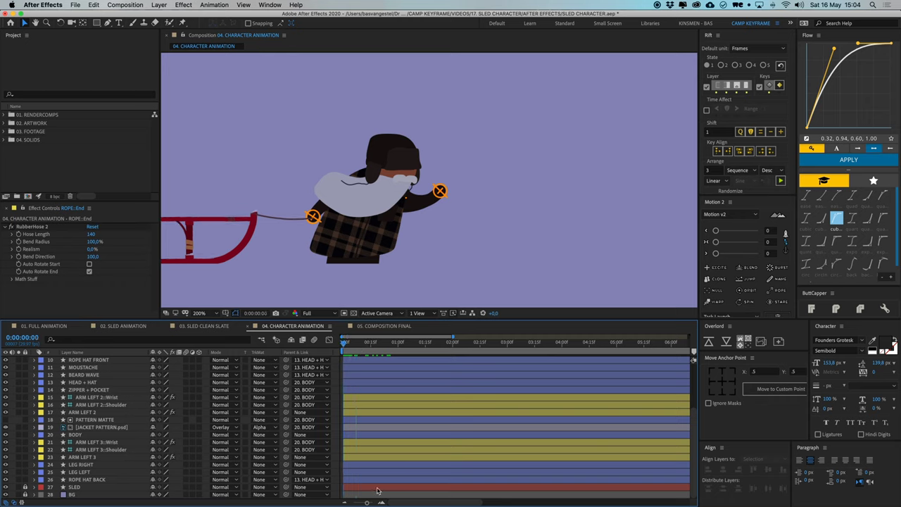
pyautogui.press('u')
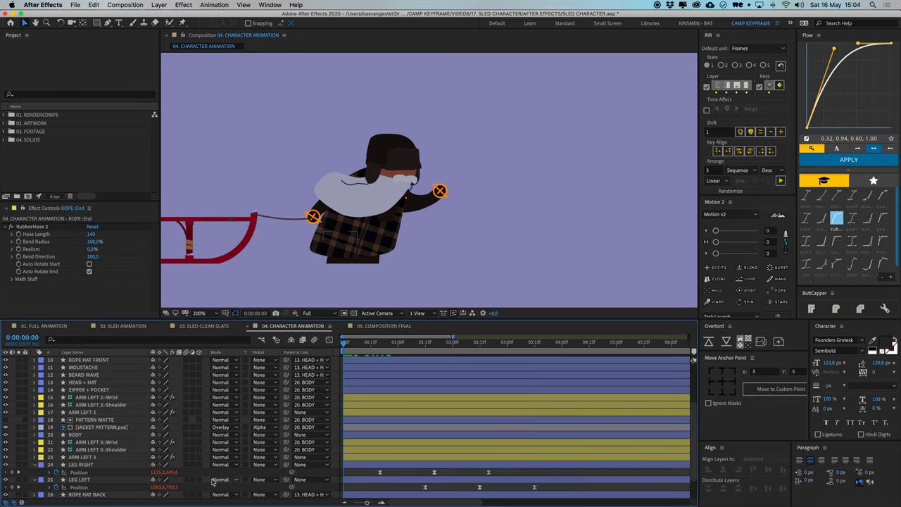
pyautogui.press('u')
pyautogui.click(32, 486)
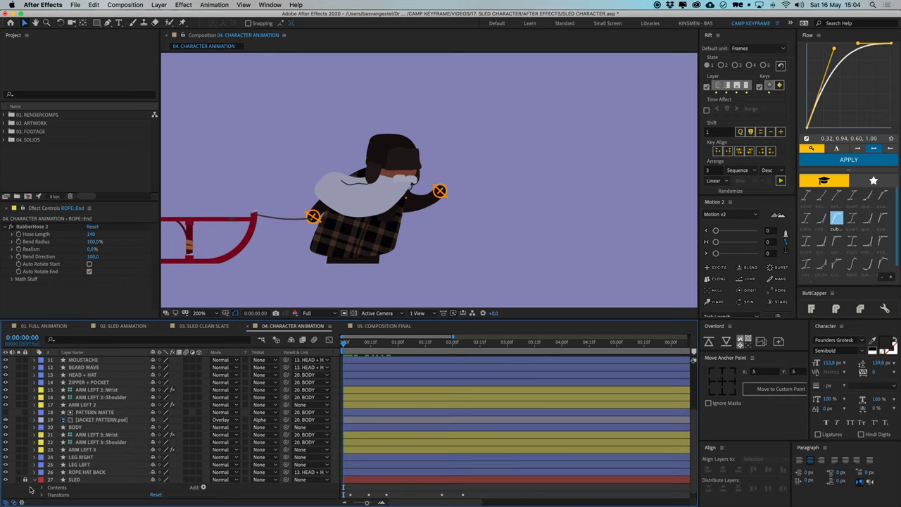
pyautogui.click(357, 480)
pyautogui.press('u')
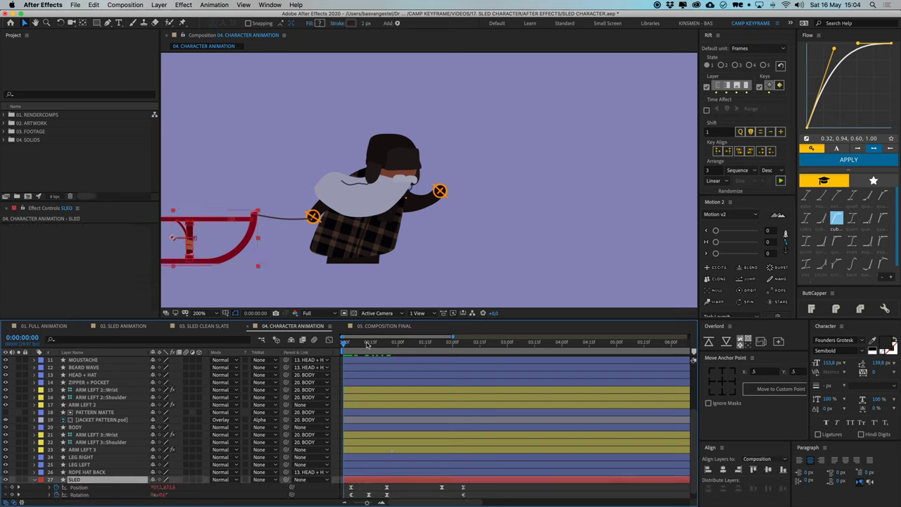
# Preview the animation from the start to check how the rope follows the moving sled
pyautogui.moveTo(350, 344)
pyautogui.mouseDown()
pyautogui.moveTo(372, 346)
pyautogui.moveTo(345, 350)
pyautogui.mouseUp()
pyautogui.press('space')
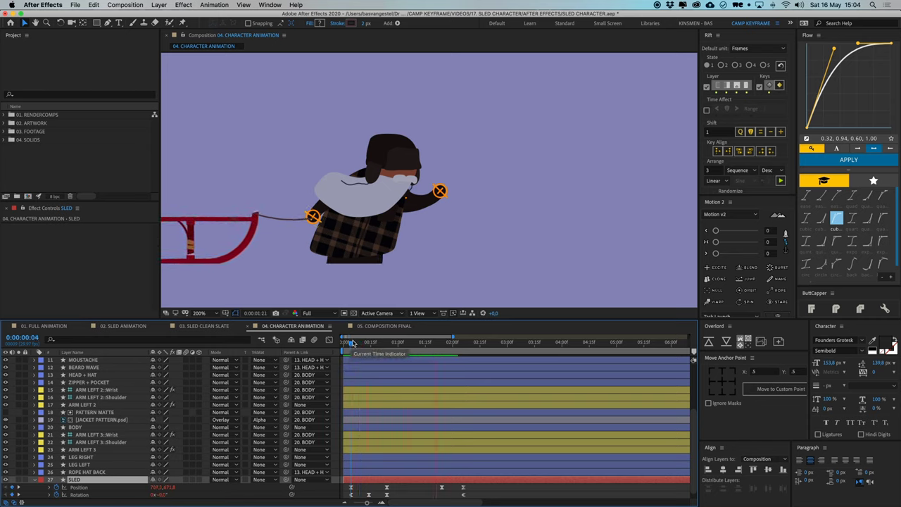
pyautogui.press('space')
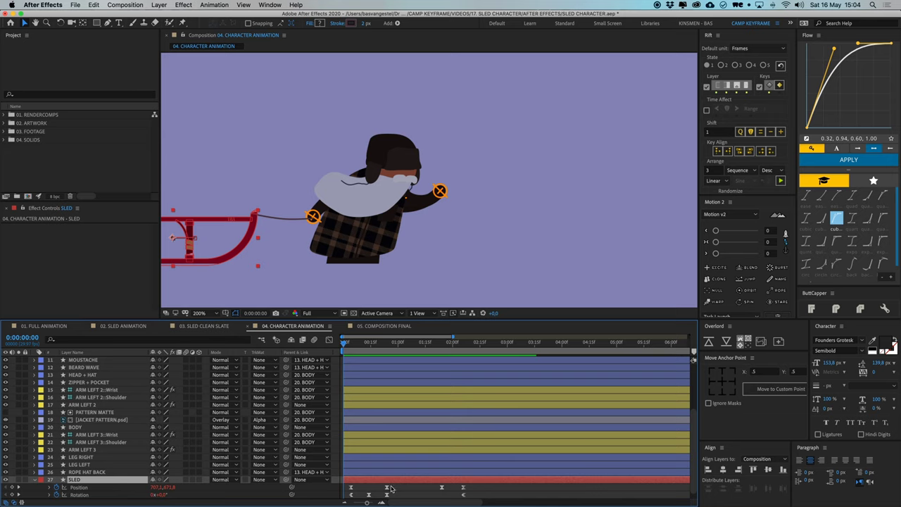
# Collapse the SLED layer's properties and hide the sled again
pyautogui.click(40, 481)
pyautogui.click(36, 481)
pyautogui.click(35, 480)
pyautogui.click(25, 487)
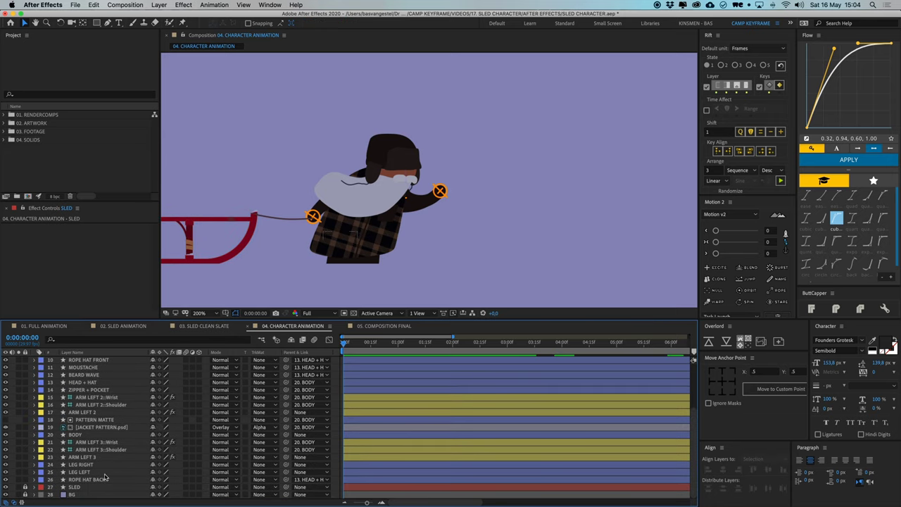
pyautogui.click(5, 486)
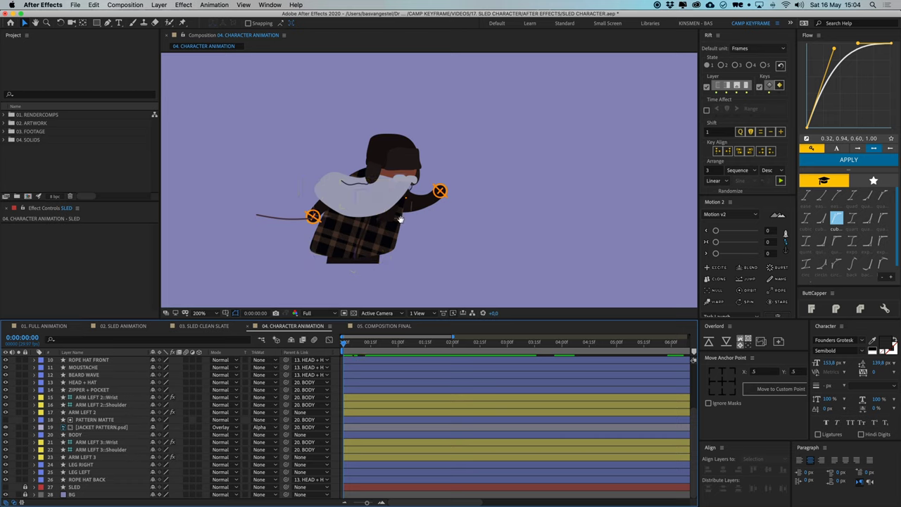
pyautogui.moveTo(344, 249); pyautogui.dragTo(340, 250)
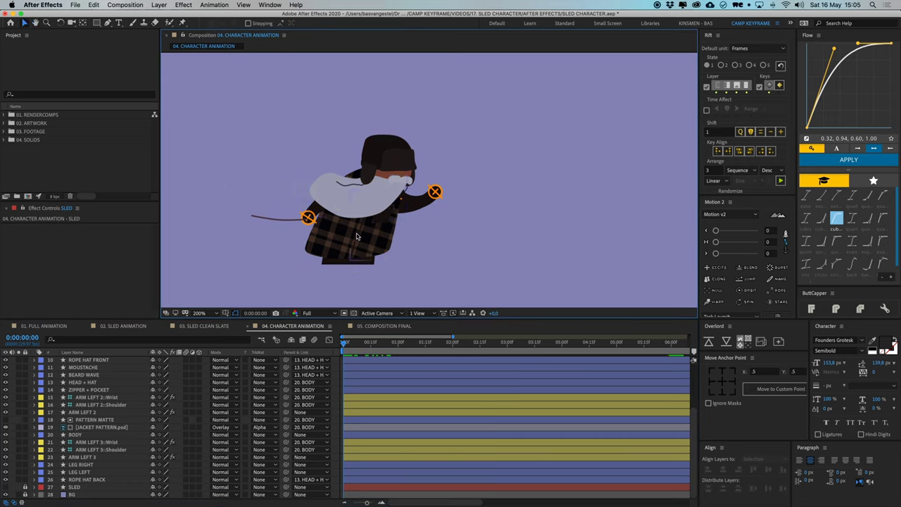
# Open the Joysticks_n_Sliders script panel and place it clear of the character in the viewer
pyautogui.click(356, 126)
pyautogui.click(270, 4)
pyautogui.moveTo(295, 4)
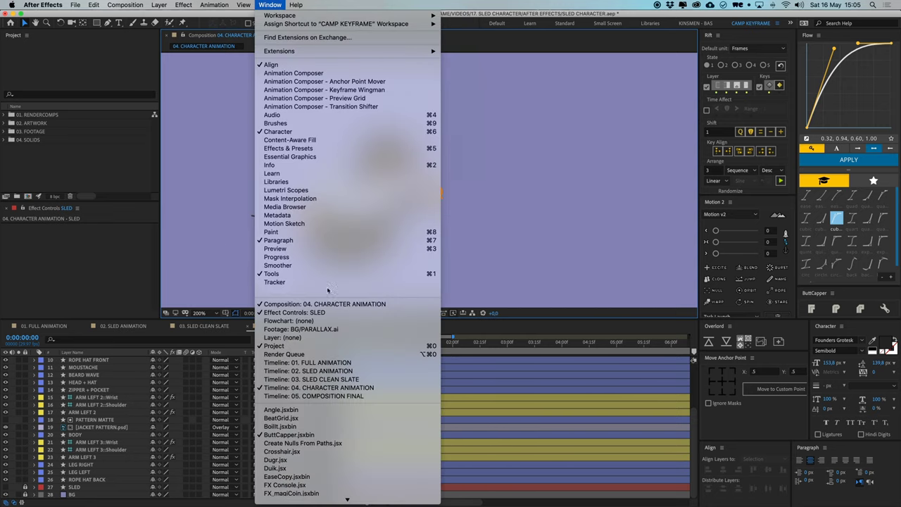
pyautogui.scroll(-4, 377, 389)
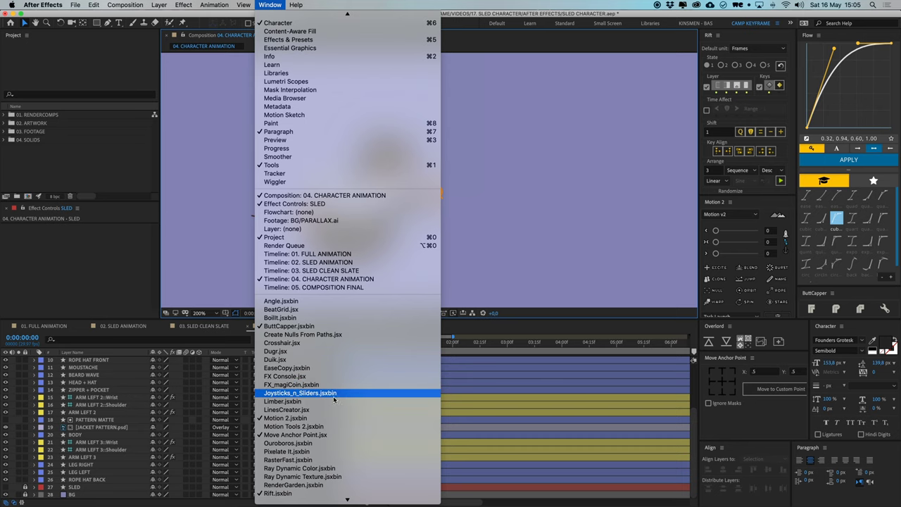
pyautogui.click(376, 393)
pyautogui.moveTo(164, 82); pyautogui.dragTo(130, 68)
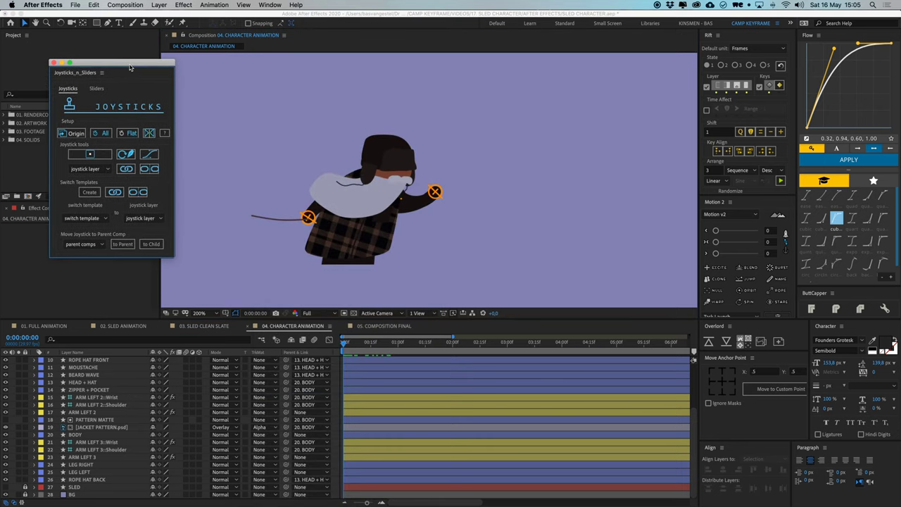
pyautogui.click(317, 385)
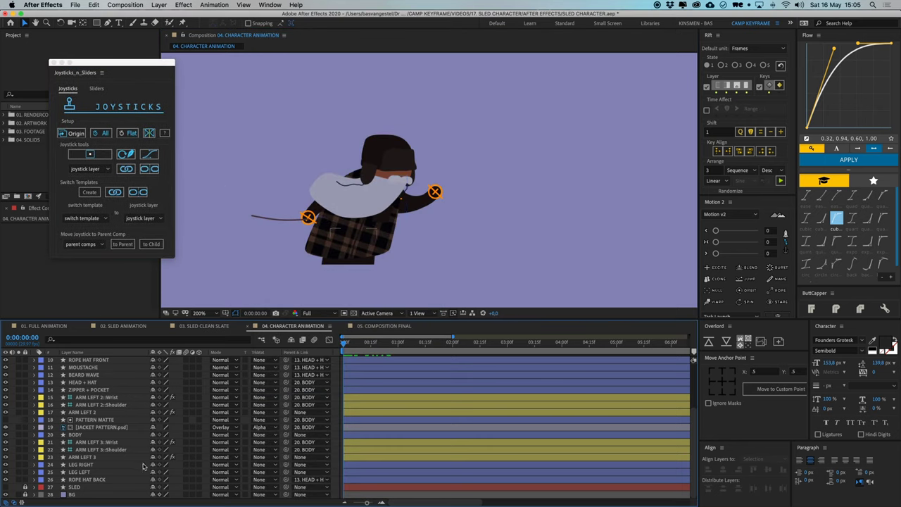
pyautogui.moveTo(131, 74)
pyautogui.mouseDown()
pyautogui.moveTo(156, 79)
pyautogui.moveTo(131, 69)
pyautogui.mouseUp()
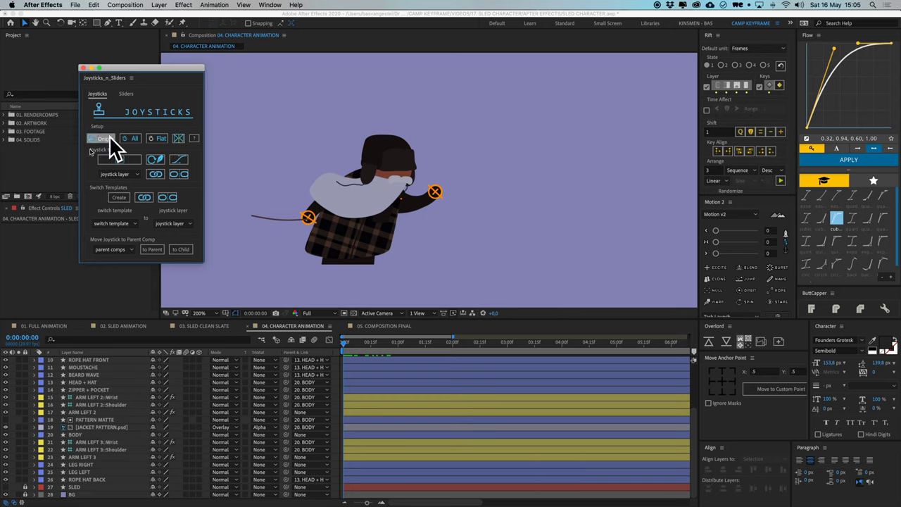
pyautogui.click(339, 399)
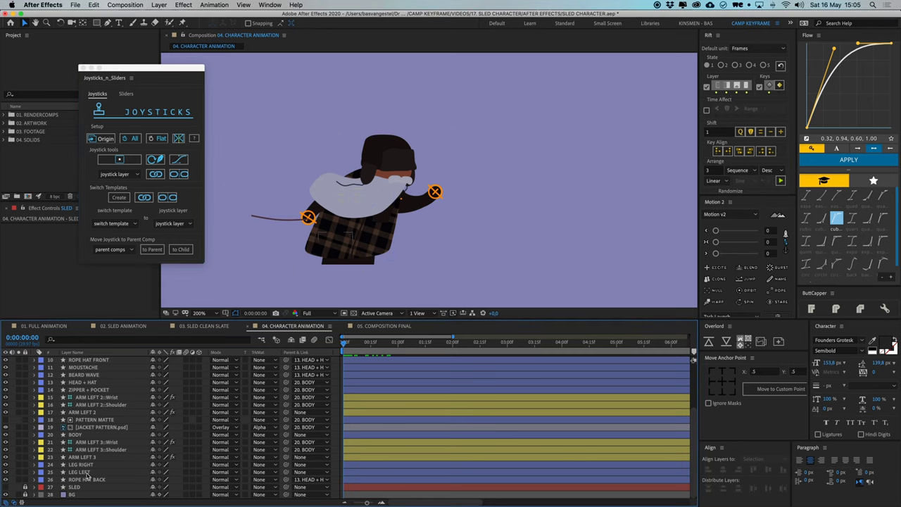
# Add a Position keyframe at frame 0 to the BODY, HEAD + HAT, JACKET PATTERN and ZIPPER + POCKET layers
pyautogui.click(89, 434)
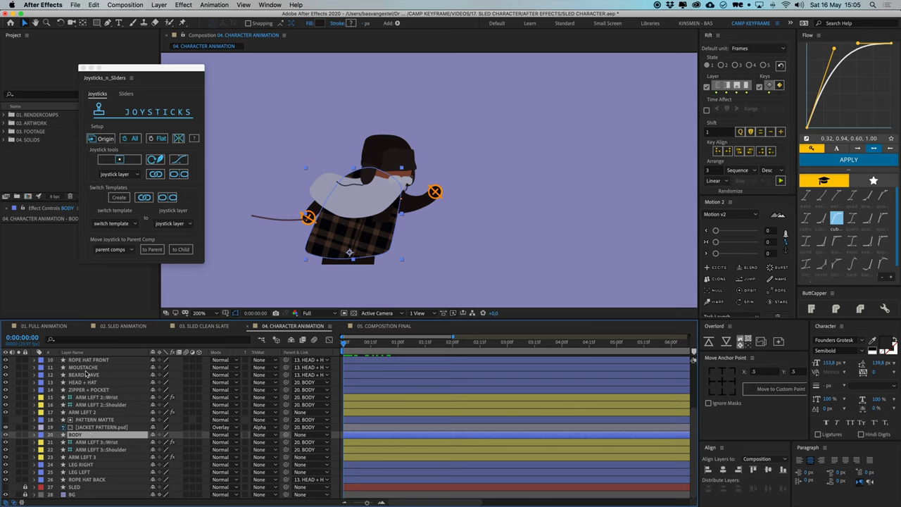
pyautogui.scroll(1, 86, 373)
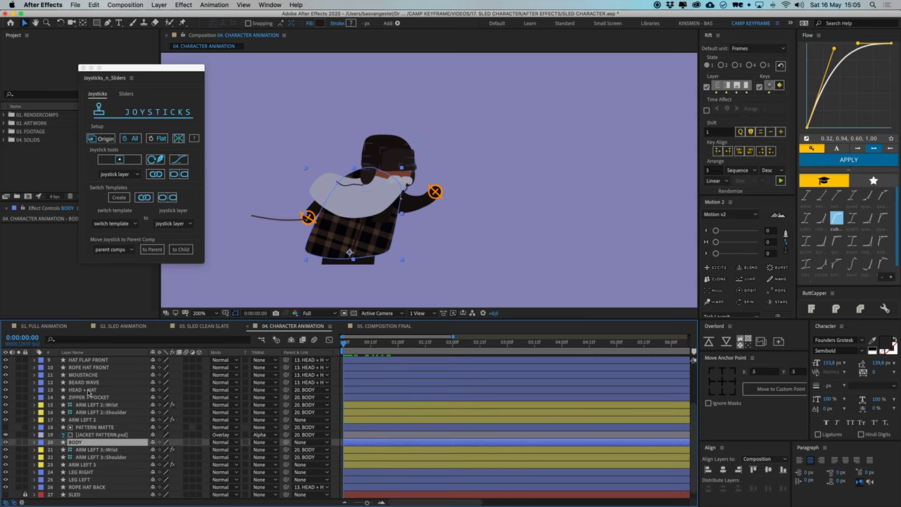
pyautogui.keyDown('super'); pyautogui.click(88, 389); pyautogui.keyUp('super')
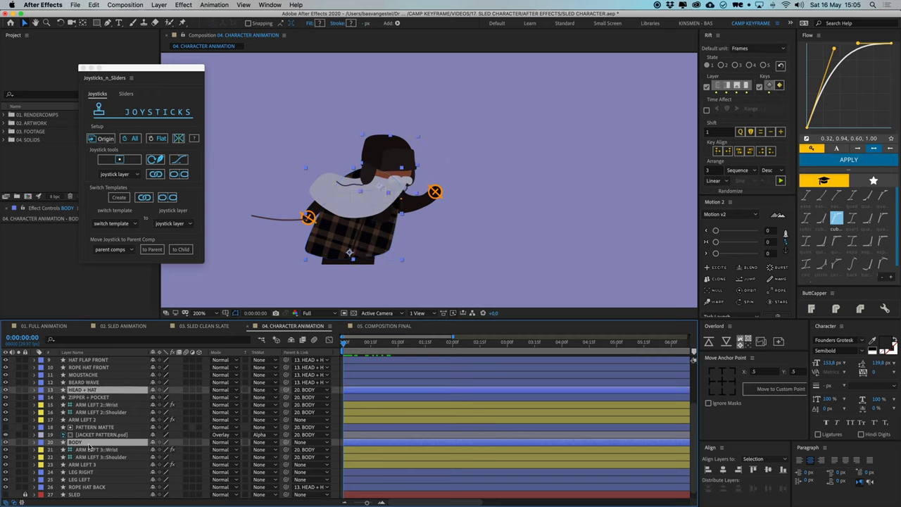
pyautogui.keyDown('super'); pyautogui.click(94, 435); pyautogui.keyUp('super')
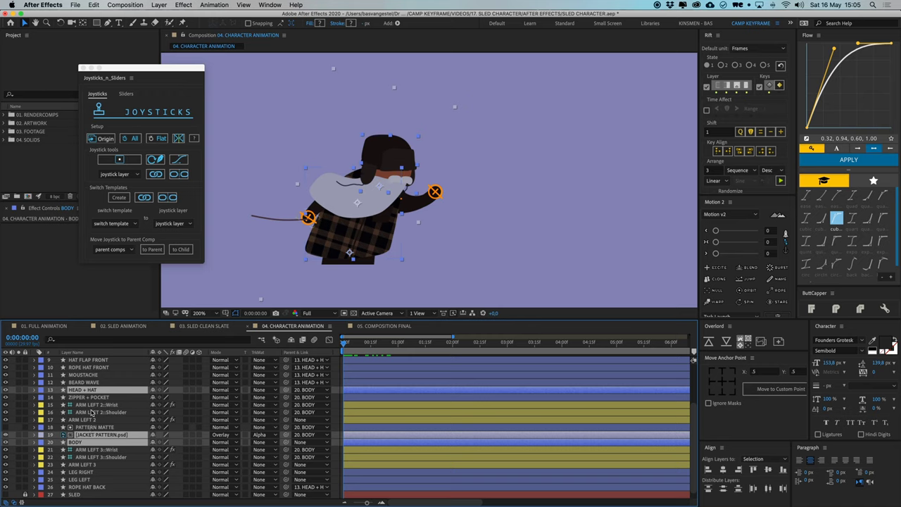
pyautogui.keyDown('super'); pyautogui.click(92, 398); pyautogui.keyUp('super')
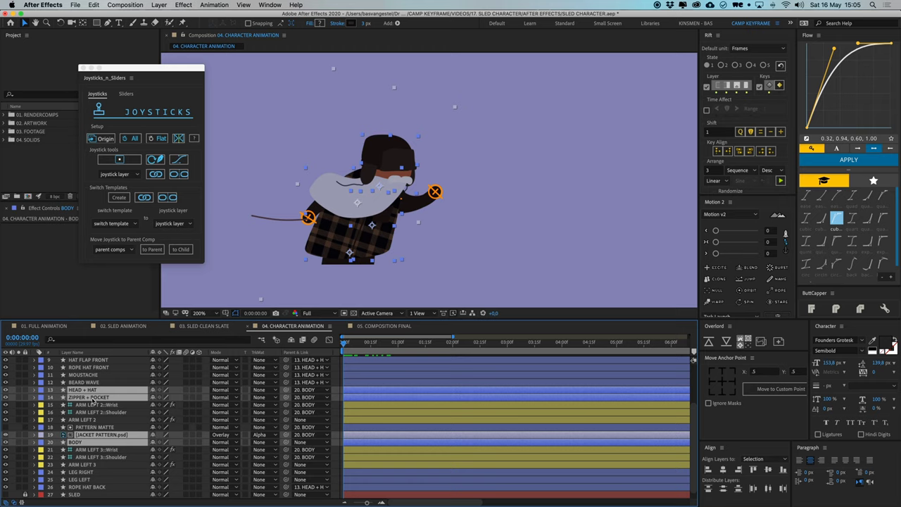
pyautogui.press('p')
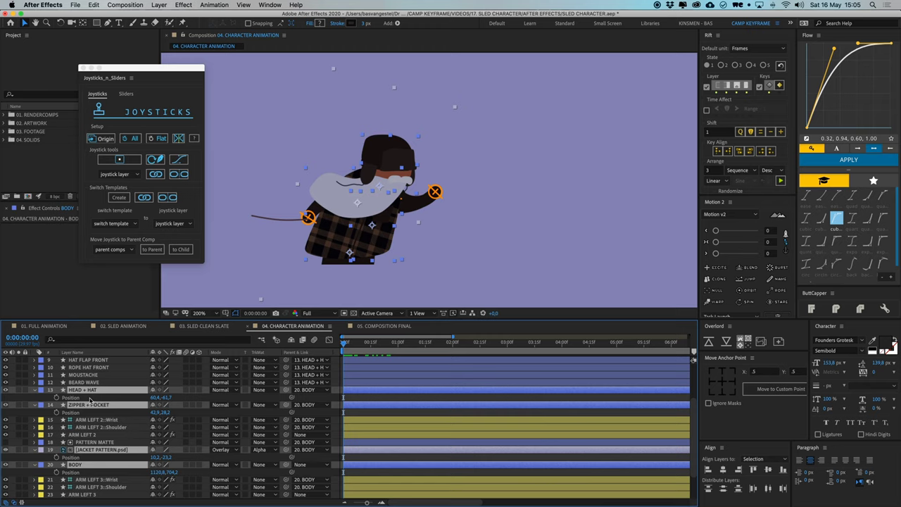
pyautogui.click(57, 397)
# Add a Rotation keyframe at frame 0 to the BODY layer and set the current time to frame 1
pyautogui.click(381, 502)
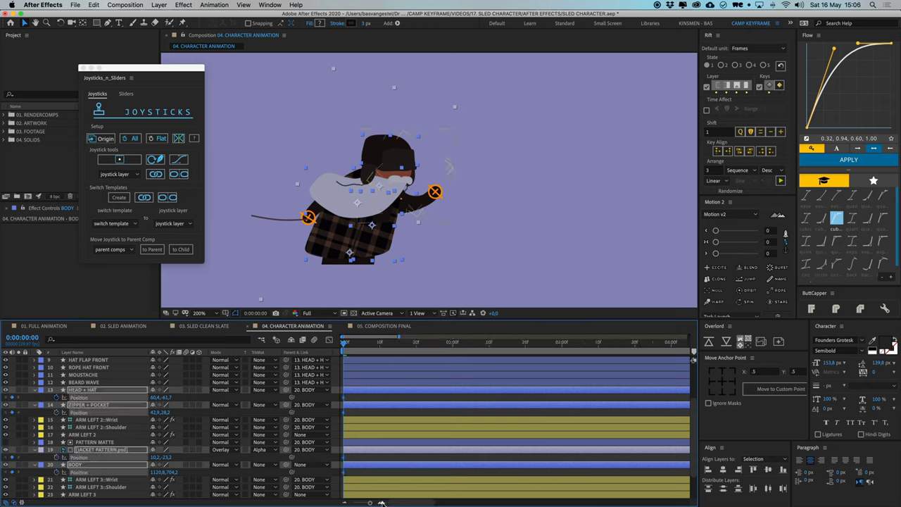
pyautogui.click(381, 502)
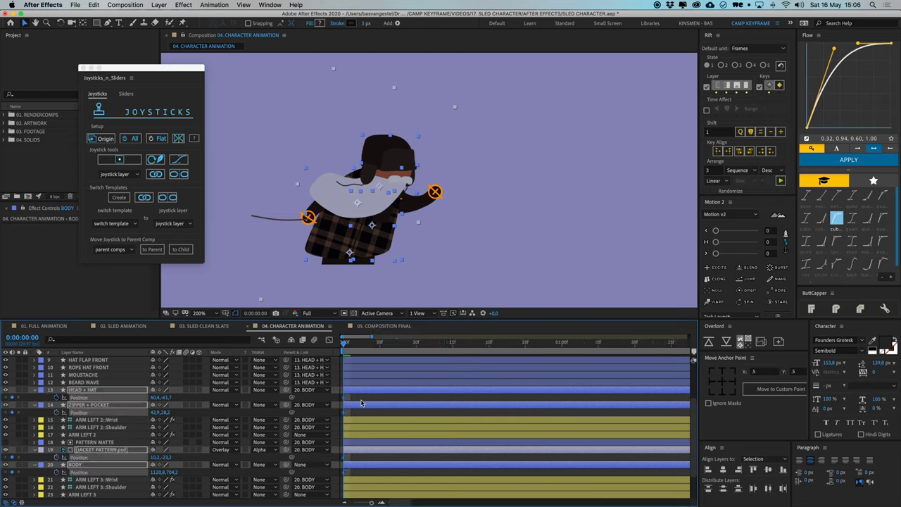
pyautogui.click(380, 502)
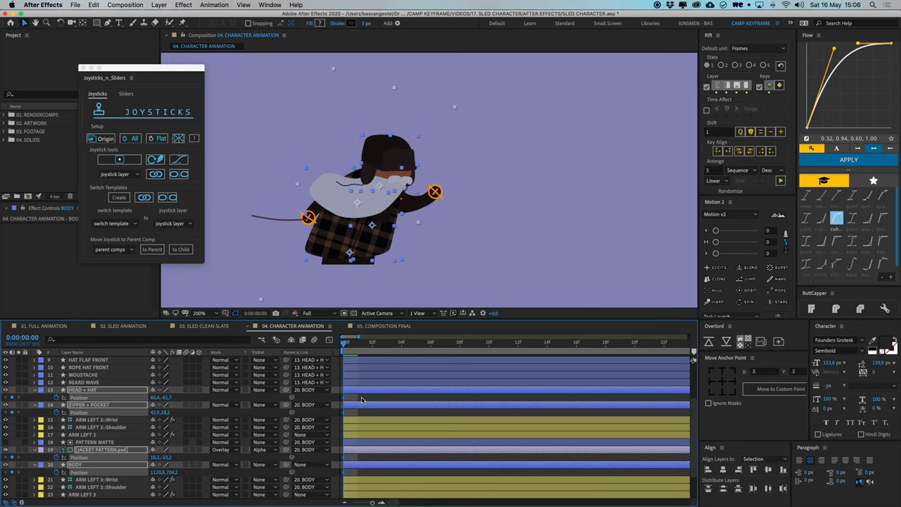
pyautogui.click(361, 400)
pyautogui.press('pagedown')
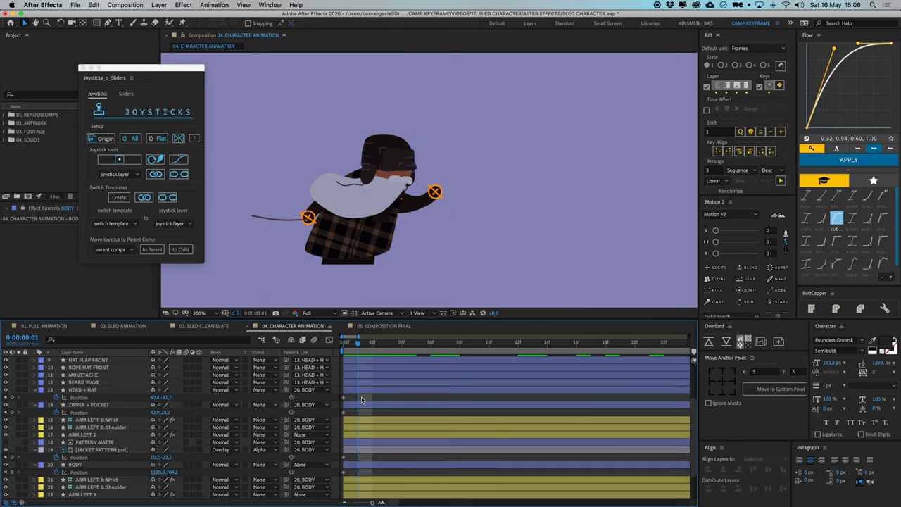
pyautogui.click(367, 407)
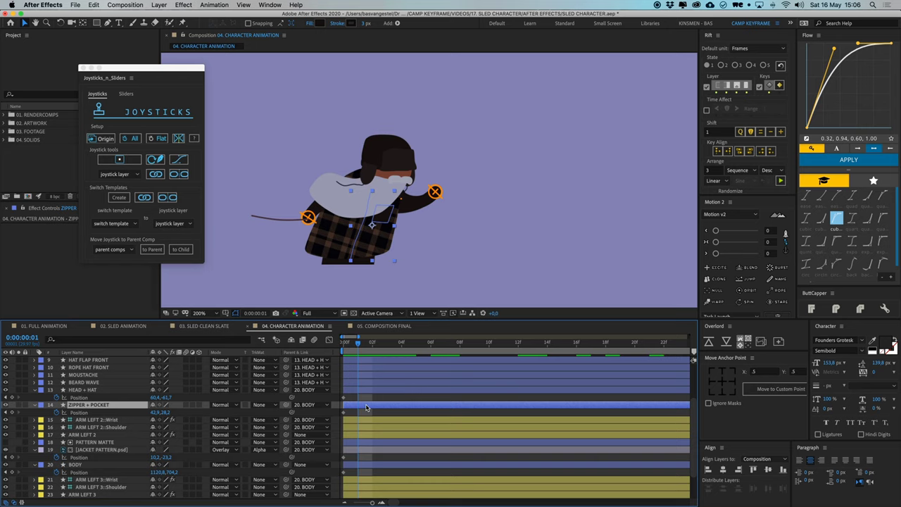
pyautogui.click(365, 464)
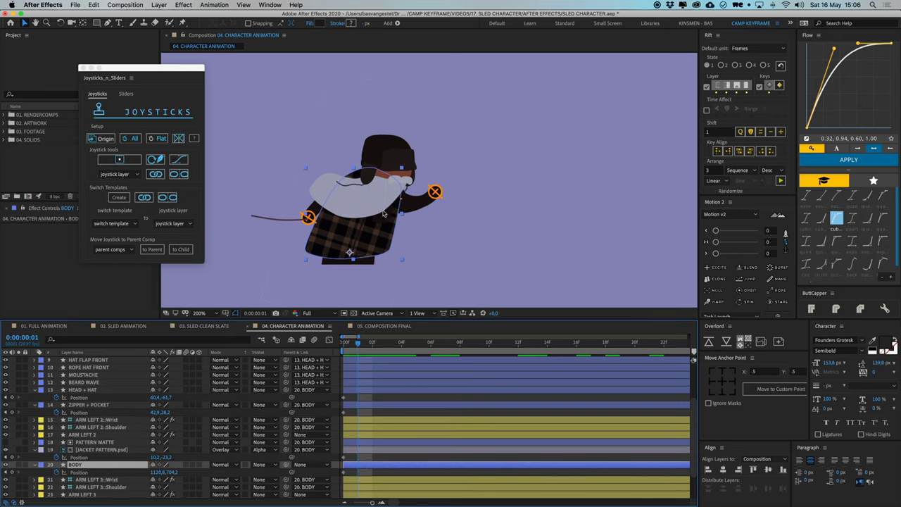
pyautogui.hotkey('shift', 'r')
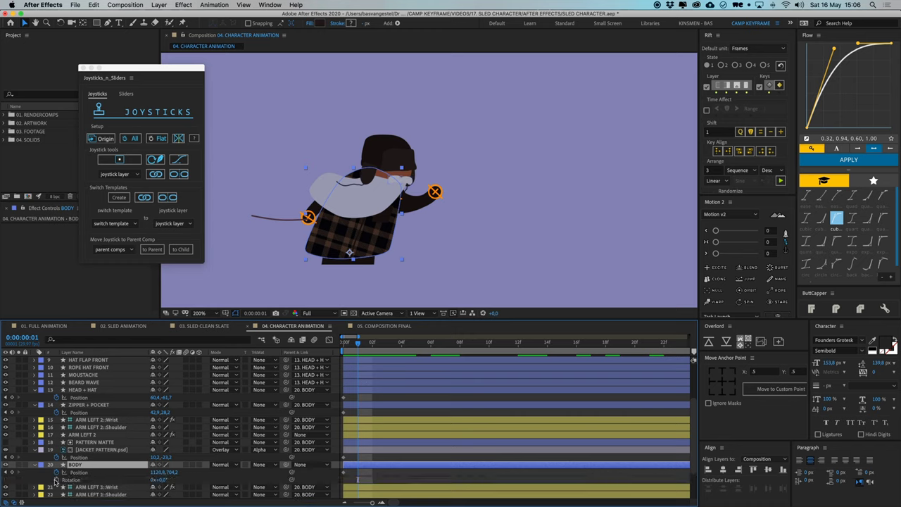
pyautogui.click(364, 476)
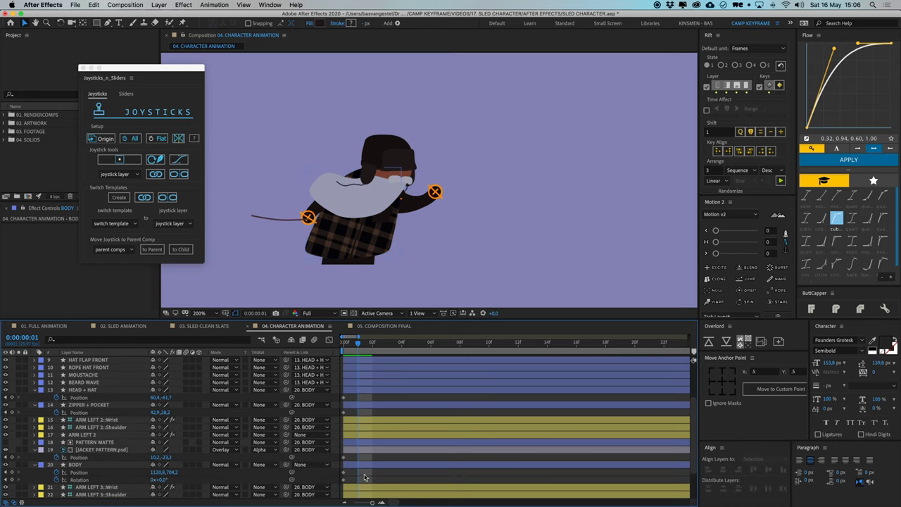
# At frame 1, rotate the BODY layer 3.5° forward and shift its position to 1131.8, 706.2
pyautogui.click(373, 466)
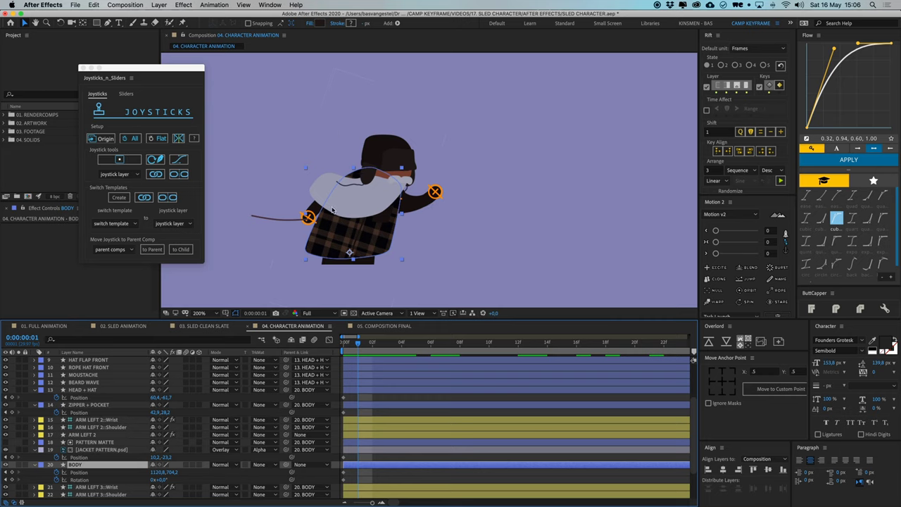
pyautogui.press('w')
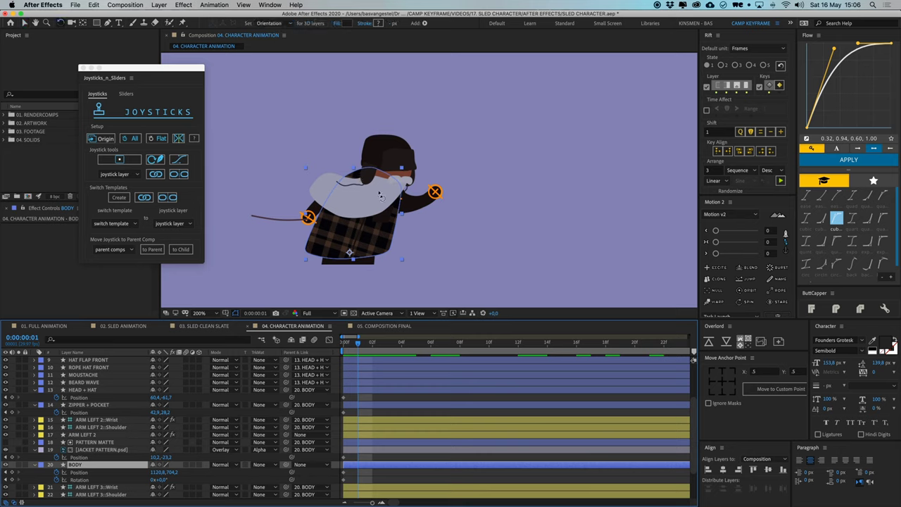
pyautogui.moveTo(381, 195); pyautogui.dragTo(389, 196)
pyautogui.press('Right')
pyautogui.press('Right')
pyautogui.press('Right')
pyautogui.press('Right')
pyautogui.press('Right')
pyautogui.press('Right')
pyautogui.press('v')
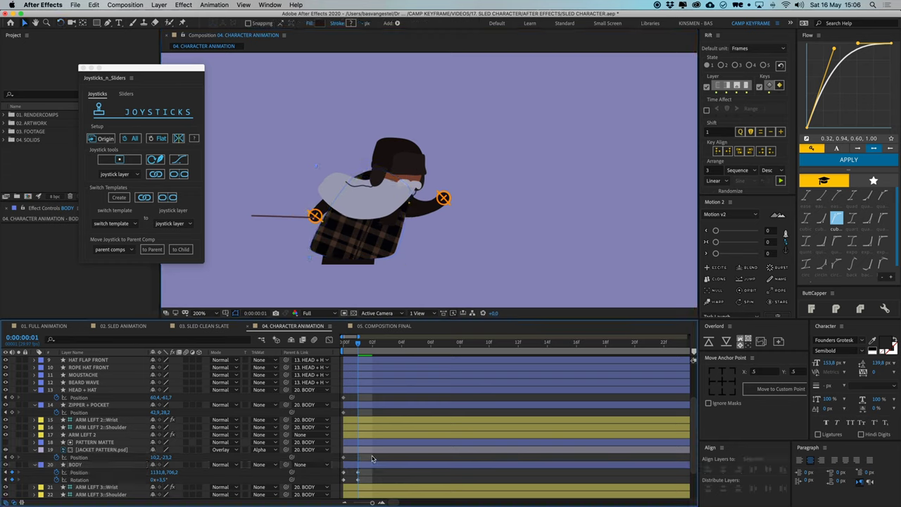
# At frame 1, offset the JACKET PATTERN layer to position 29.5, -18.3 for the forward lean
pyautogui.click(134, 449)
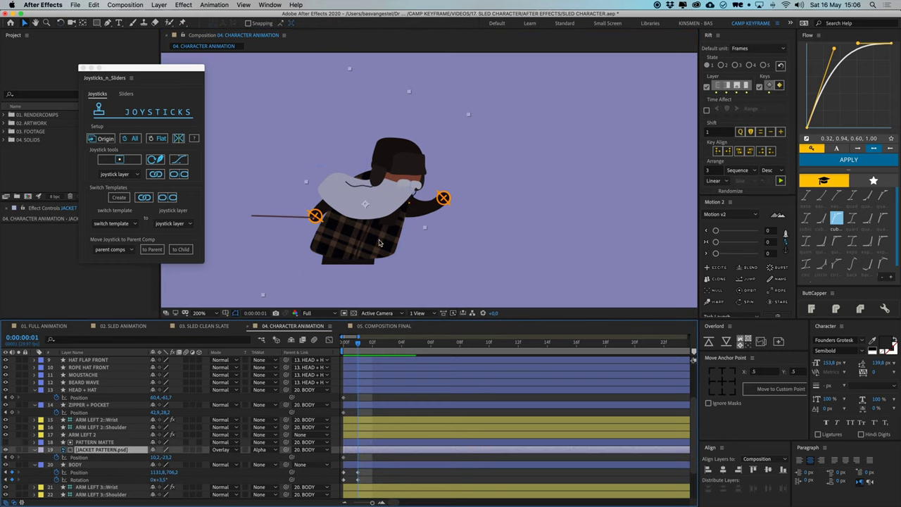
pyautogui.moveTo(378, 243); pyautogui.dragTo(388, 250)
pyautogui.press('Return')
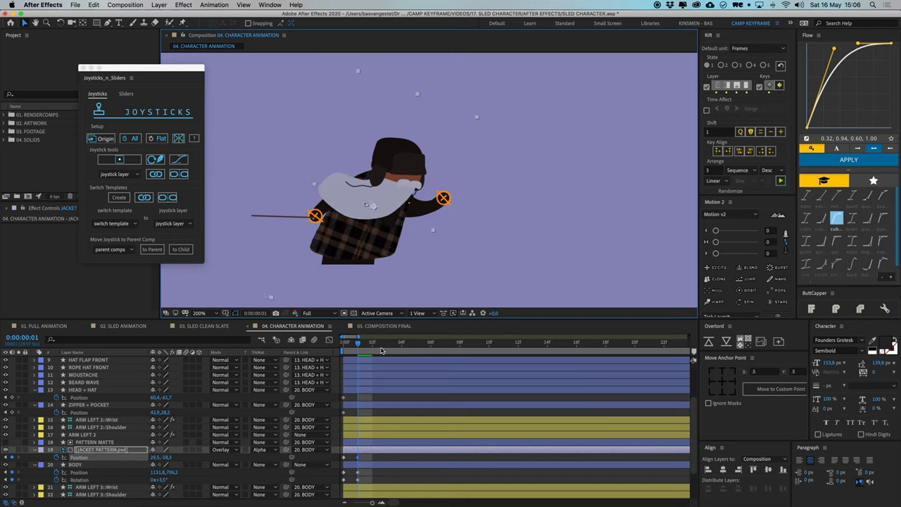
# At frame 1, nudge the ZIPPER + POCKET layer sideways to position 51.9, 27.6
pyautogui.click(353, 406)
pyautogui.press('Right')
pyautogui.press('Right')
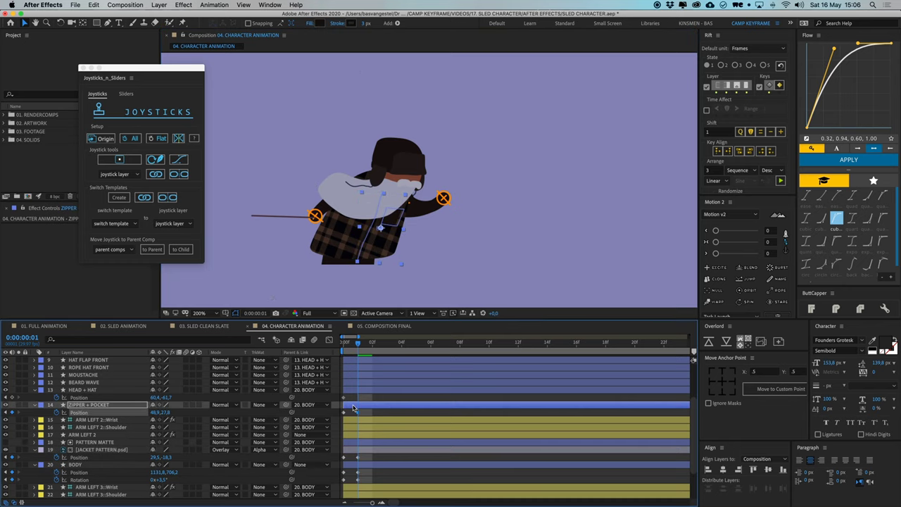
# At frame 1, tilt the HEAD + HAT layer slightly forward and move it to position 65.2, -57.5
pyautogui.click(84, 391)
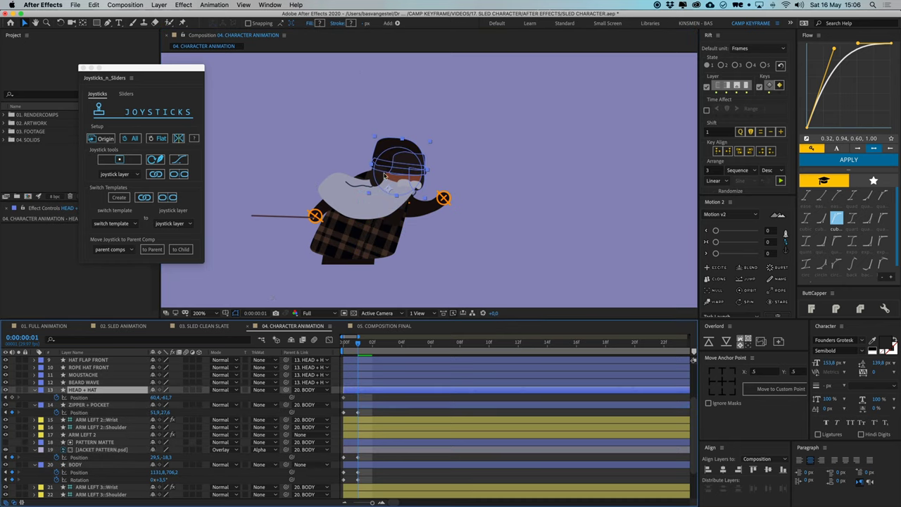
pyautogui.scroll(1, 416, 175)
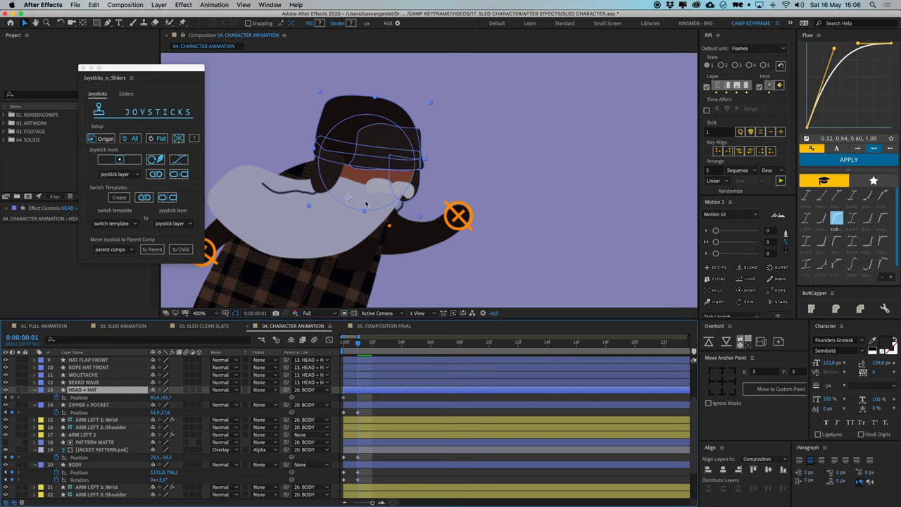
pyautogui.press('w')
pyautogui.moveTo(399, 159); pyautogui.dragTo(402, 166)
pyautogui.press('v')
pyautogui.scroll(-1, 403, 165)
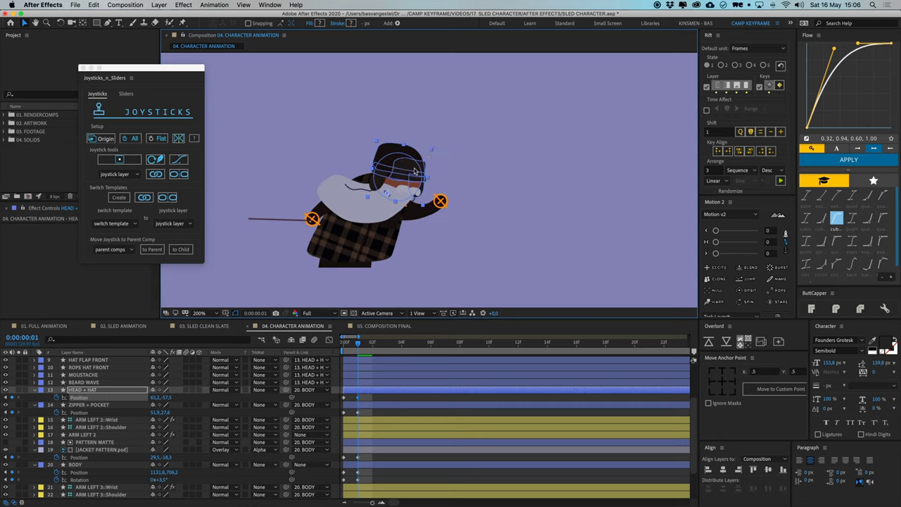
pyautogui.click(374, 396)
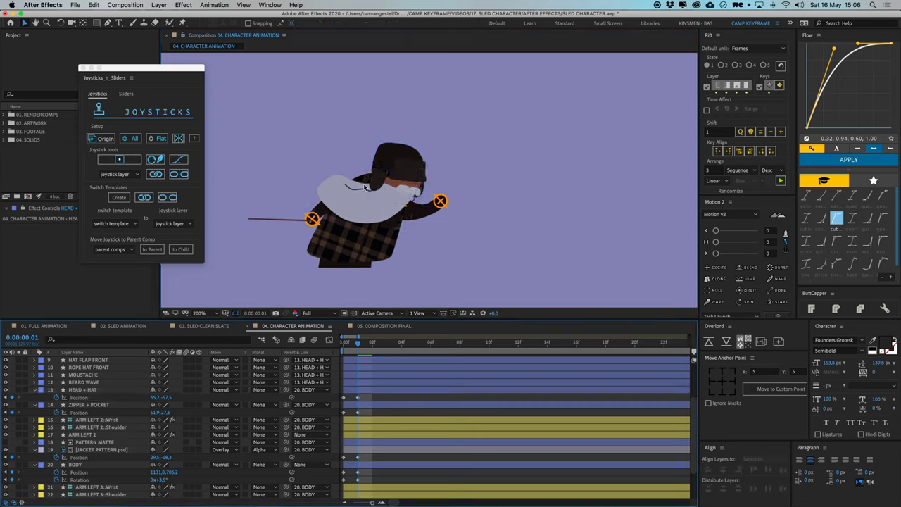
pyautogui.click(389, 158)
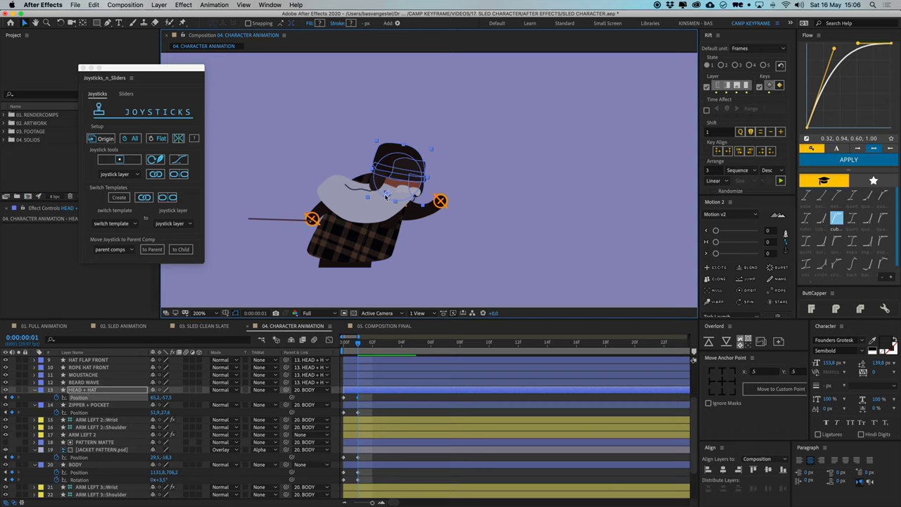
pyautogui.press('F2')
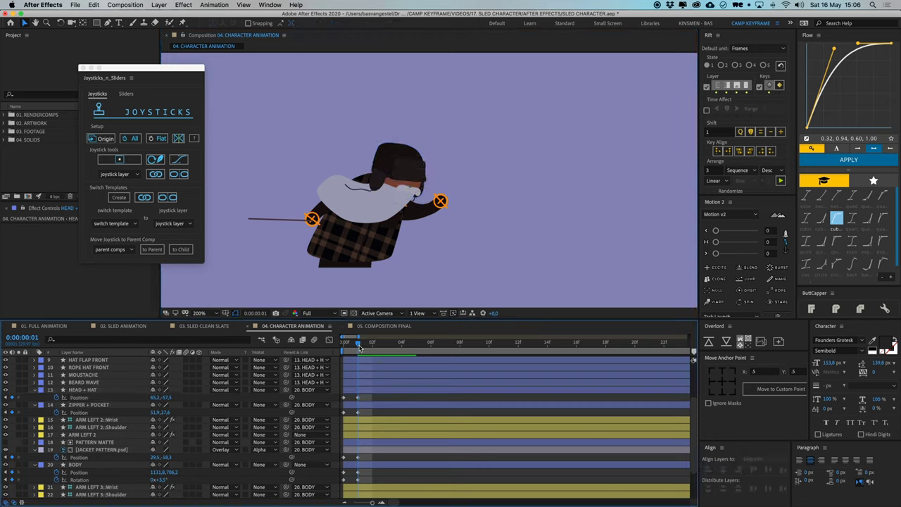
# Move the current time to frame 2 for the next extreme pose of the character
pyautogui.moveTo(358, 348)
pyautogui.mouseDown()
pyautogui.moveTo(348, 350)
pyautogui.moveTo(371, 347)
pyautogui.mouseUp()
pyautogui.click(326, 198)
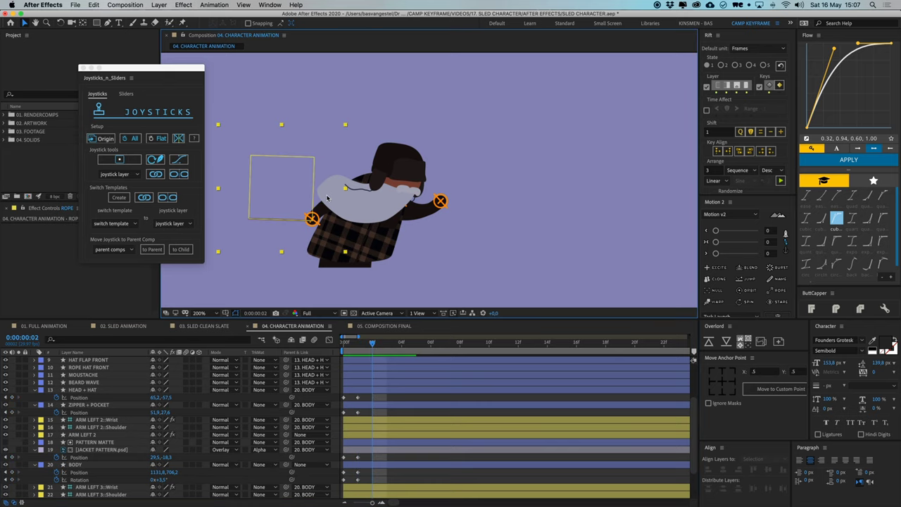
pyautogui.click(386, 124)
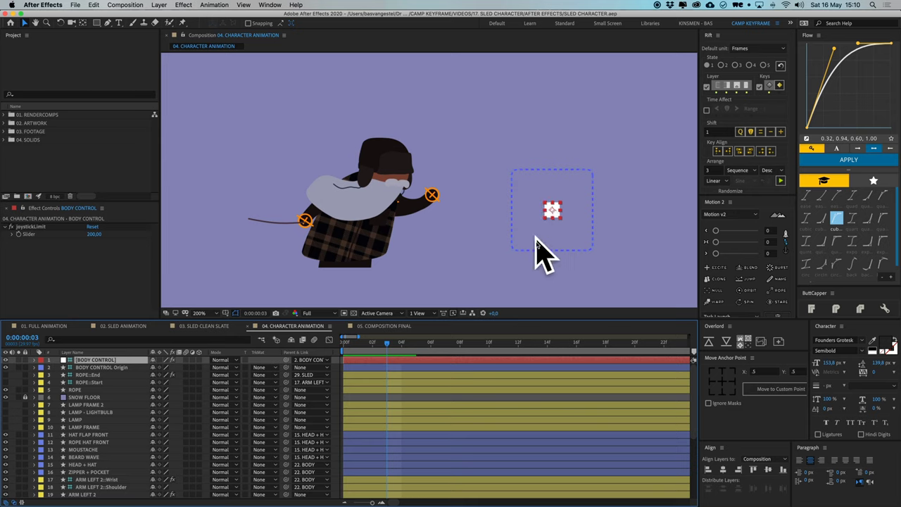
# Move the BODY CONTROL joystick handle downward within its frame to test the body's pose
pyautogui.moveTo(551, 211); pyautogui.dragTo(550, 232)
pyautogui.click(248, 221)
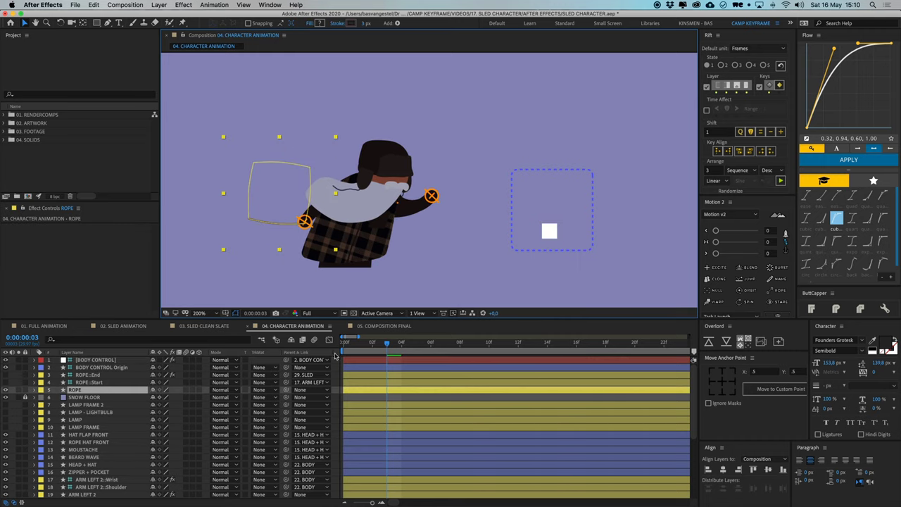
# Try several poses by moving the BODY CONTROL joystick handle up and back down within its frame
pyautogui.press('F2')
pyautogui.click(549, 232)
pyautogui.doubleClick(550, 232)
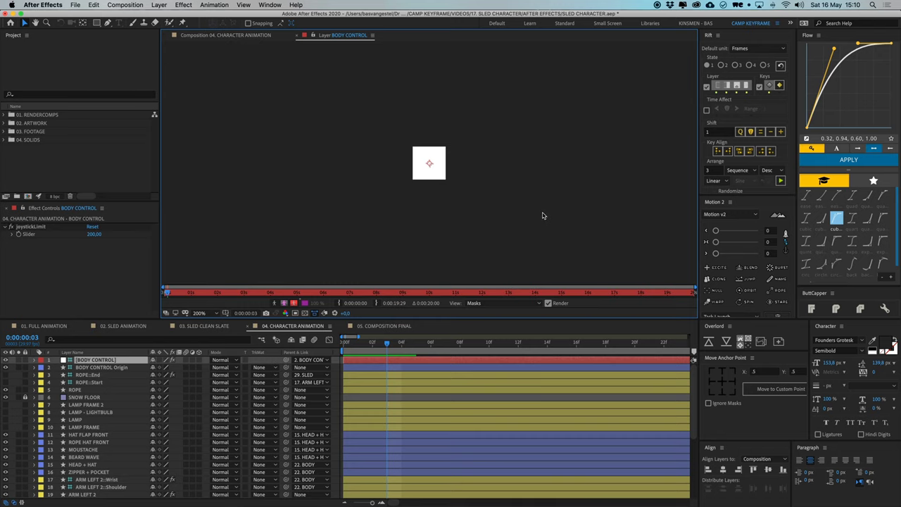
pyautogui.click(260, 35)
pyautogui.click(297, 36)
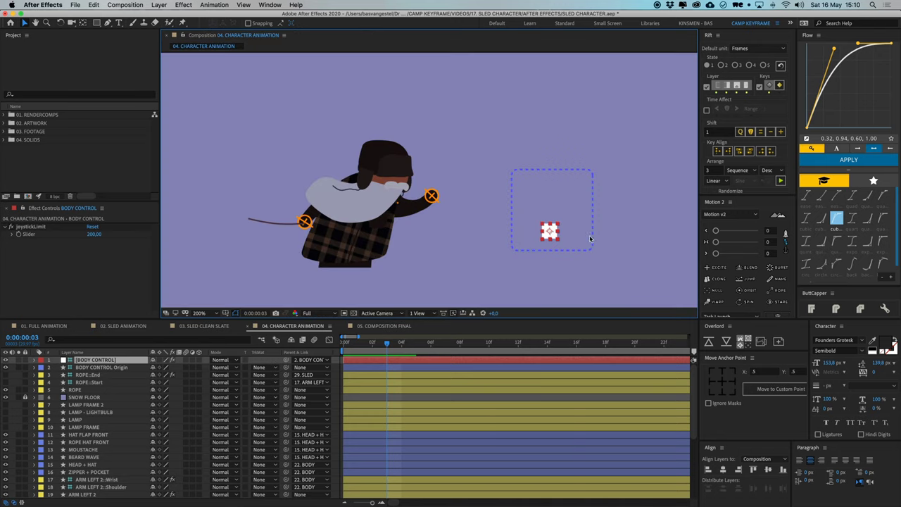
pyautogui.moveTo(549, 234); pyautogui.dragTo(557, 202)
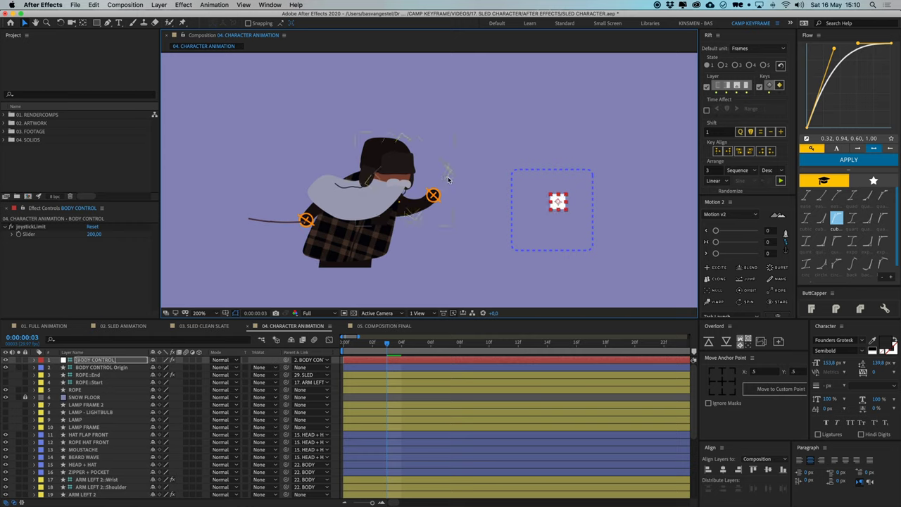
pyautogui.moveTo(559, 202); pyautogui.dragTo(556, 224)
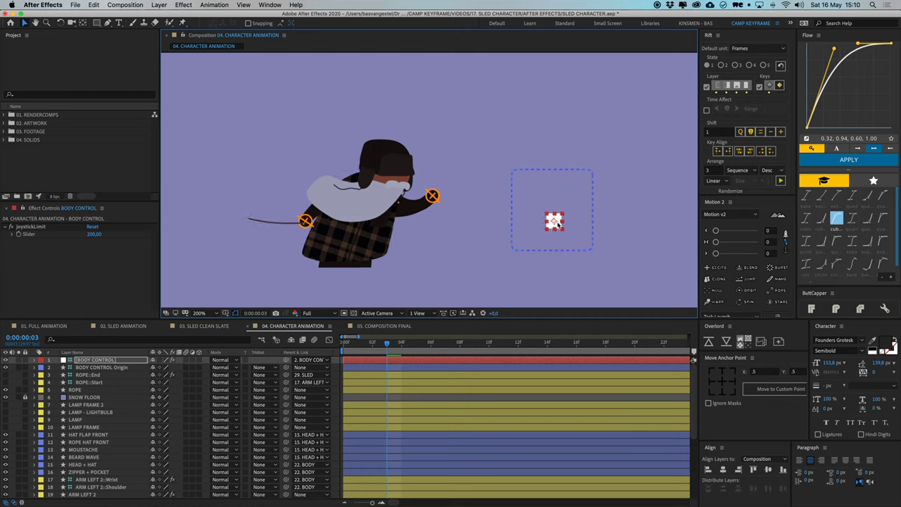
# Undo the joystick handle moves and start keyframing BODY CONTROL's position with 0, 0 at frame 3
pyautogui.press('super+z')
pyautogui.press('super+z')
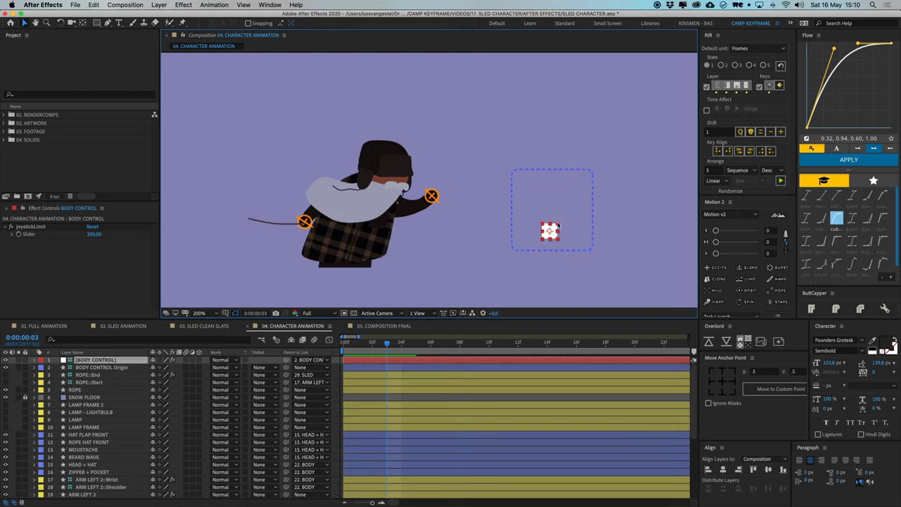
pyautogui.press('super+z')
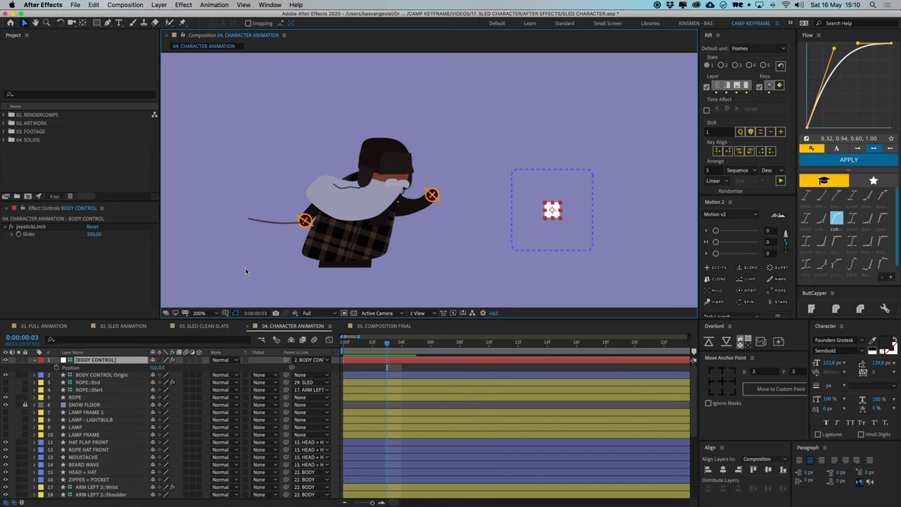
pyautogui.click(58, 368)
pyautogui.press('space')
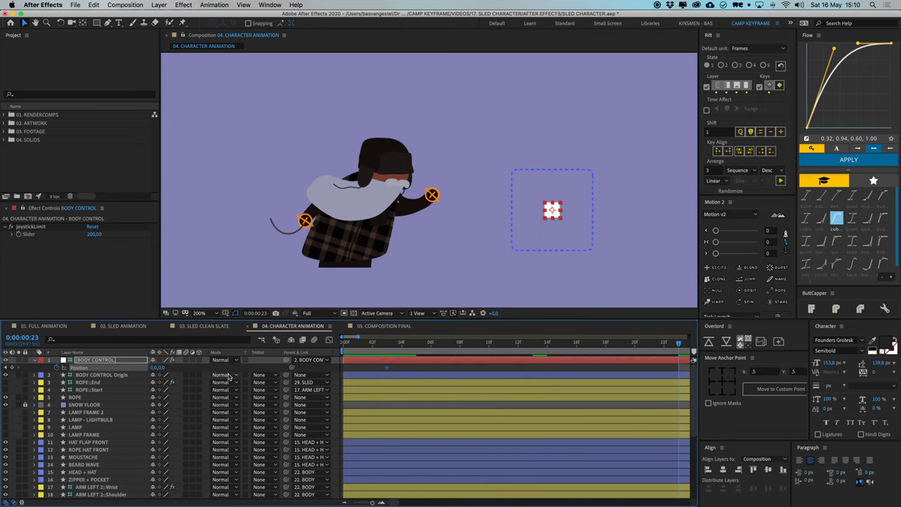
# At 0:00:01:03, move the BODY CONTROL handle diagonally down to position 165.2, 110.9
pyautogui.press('-')
pyautogui.press('-')
pyautogui.press('-')
pyautogui.press('-')
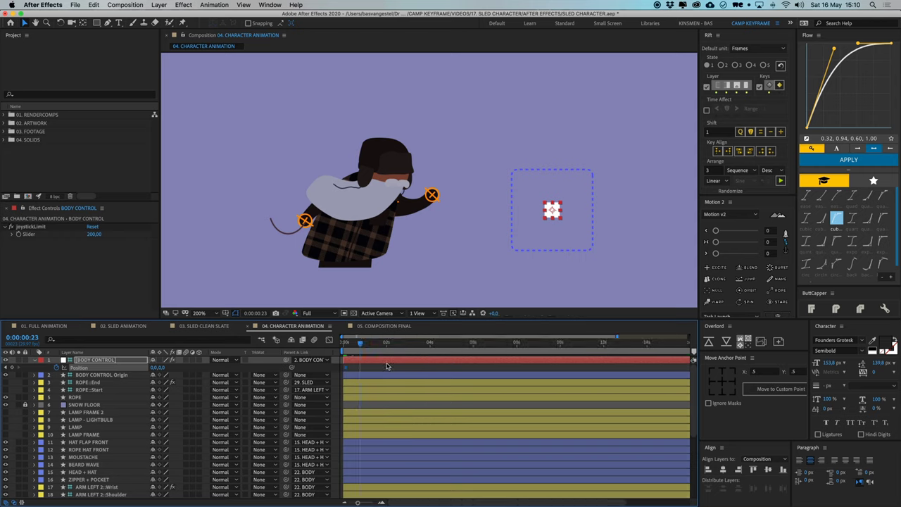
pyautogui.click(380, 502)
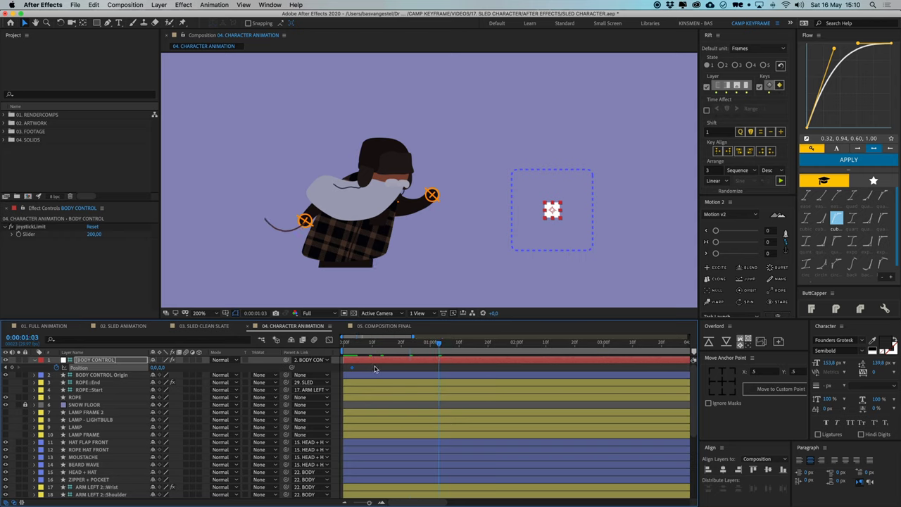
pyautogui.moveTo(553, 213); pyautogui.dragTo(586, 238)
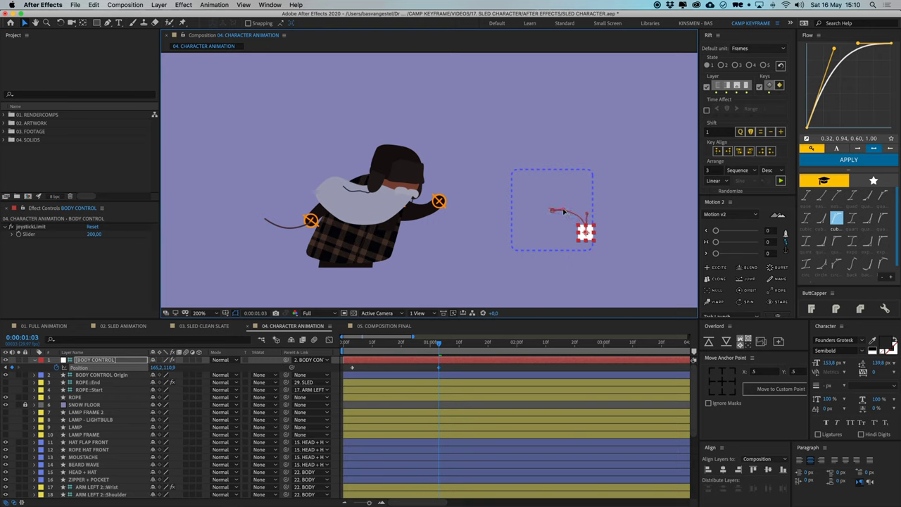
pyautogui.press('space')
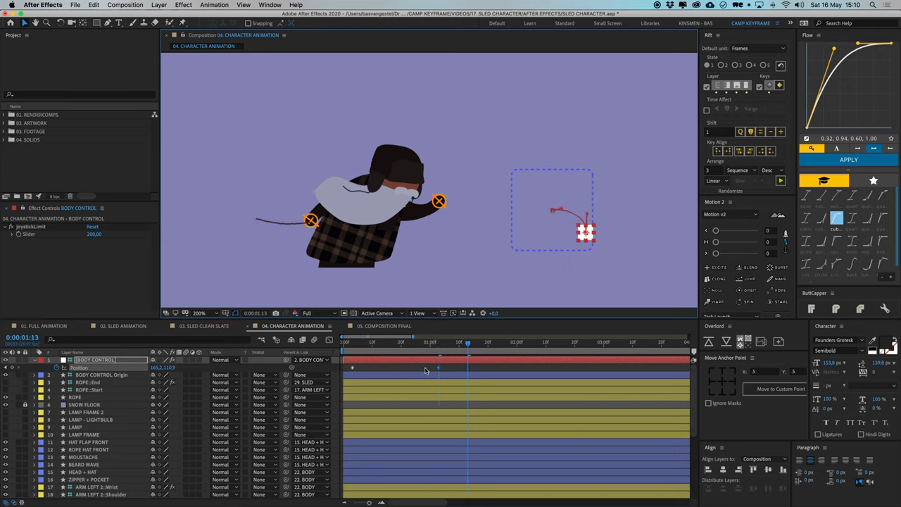
# Copy BODY CONTROL's first position keyframe to 0:00:02:03 to close the loop, and preview the motion
pyautogui.moveTo(394, 369); pyautogui.dragTo(348, 365)
pyautogui.press('super+c')
pyautogui.press('super+v')
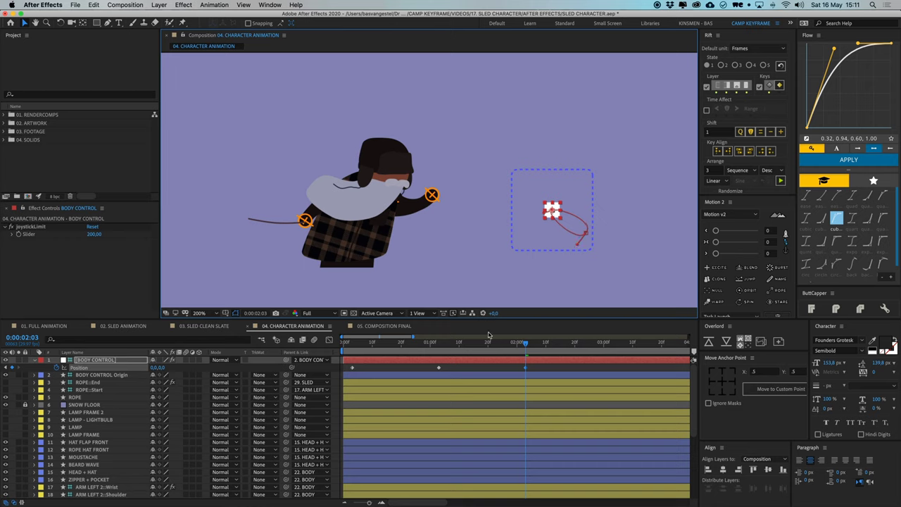
pyautogui.press('space')
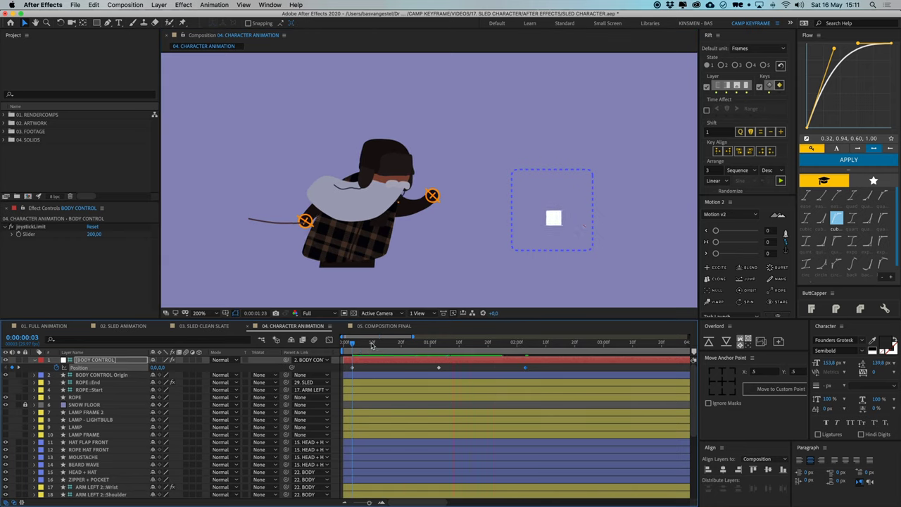
pyautogui.press('space')
# Apply Easy Ease to all three BODY CONTROL position keyframes and show their speed graph
pyautogui.click(352, 346)
pyautogui.moveTo(346, 366); pyautogui.dragTo(556, 377)
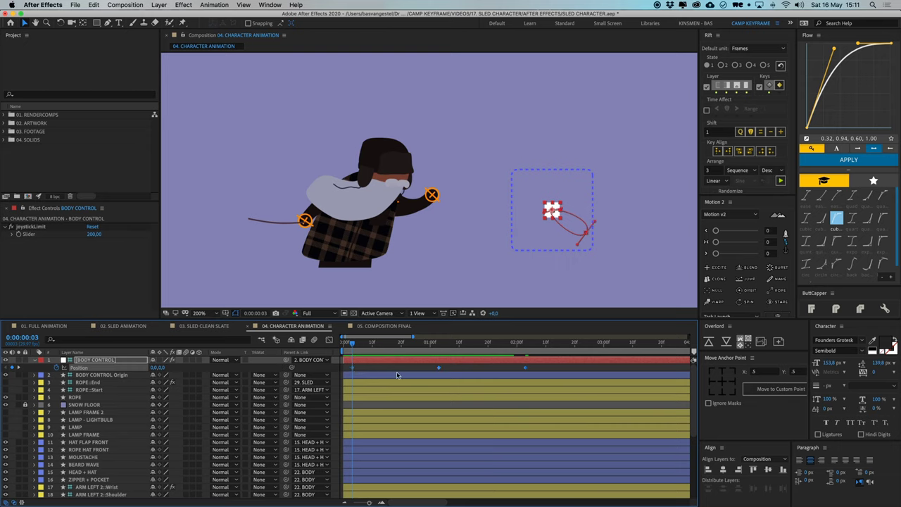
pyautogui.rightClick(438, 372)
pyautogui.moveTo(491, 470)
pyautogui.click(587, 450)
pyautogui.click(329, 339)
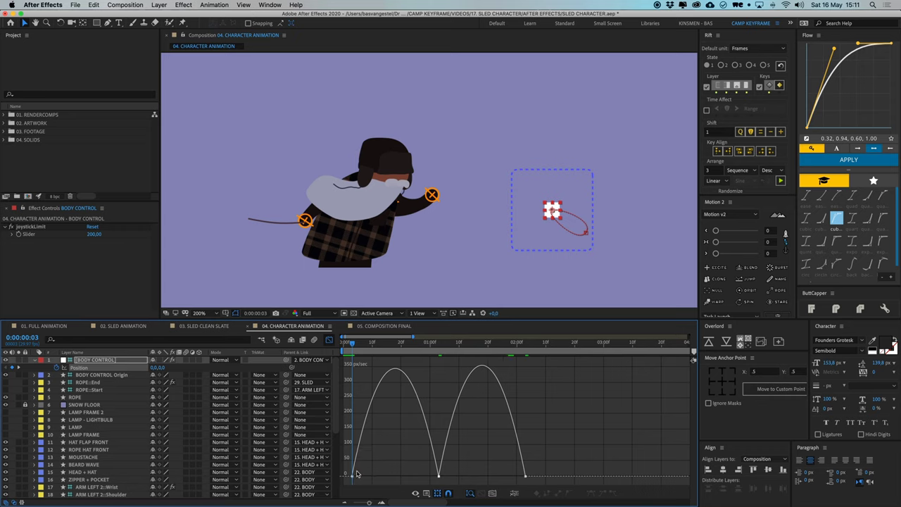
# Play the eased body motion from frame 3 several times to check how it slows at the middle keyframe
pyautogui.press('space')
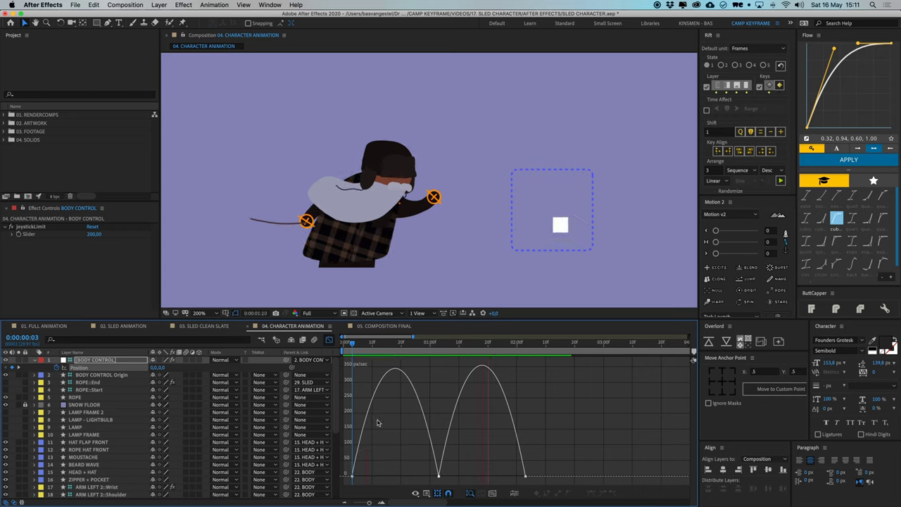
pyautogui.press('space')
pyautogui.moveTo(364, 347); pyautogui.dragTo(352, 350)
pyautogui.press('space')
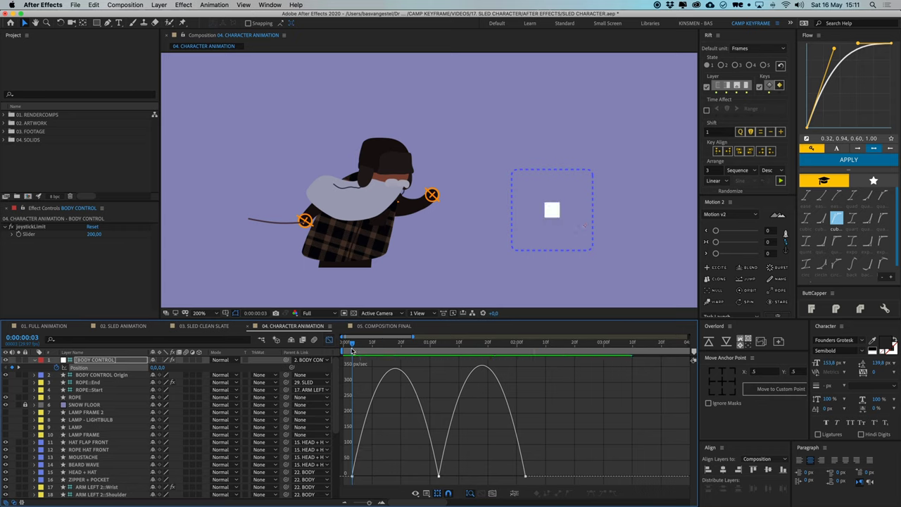
pyautogui.press('space')
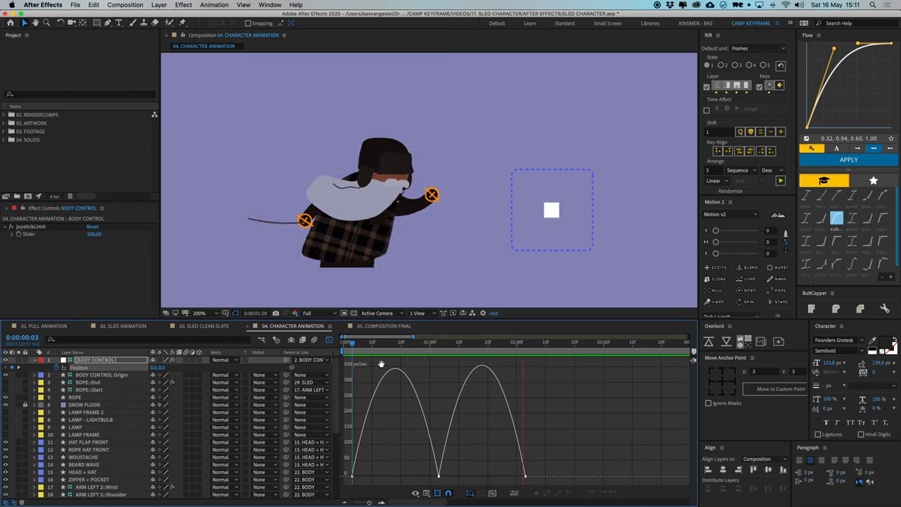
pyautogui.press('space')
pyautogui.press('space')
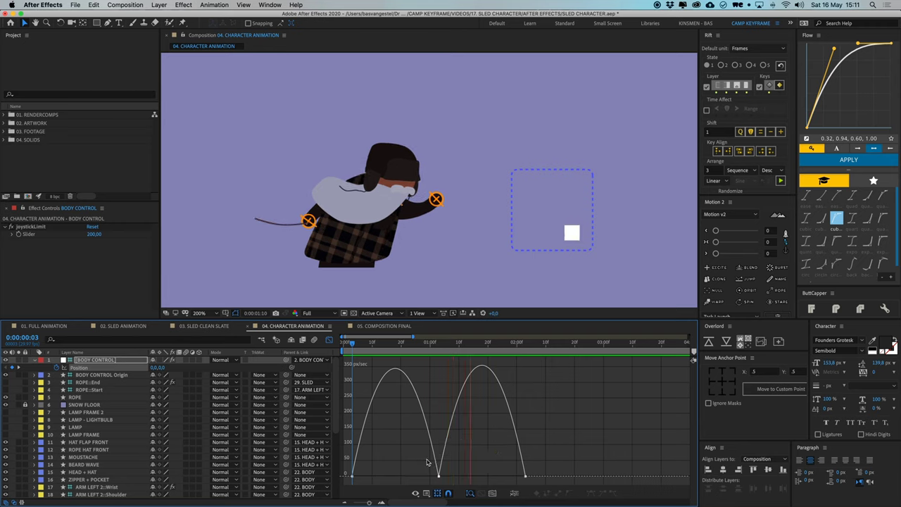
pyautogui.press('space')
# Make the velocity of the 0:00:01:03 position keyframe continuous and raise its speed to about 96 px/sec in the graph
pyautogui.moveTo(373, 345); pyautogui.dragTo(422, 363)
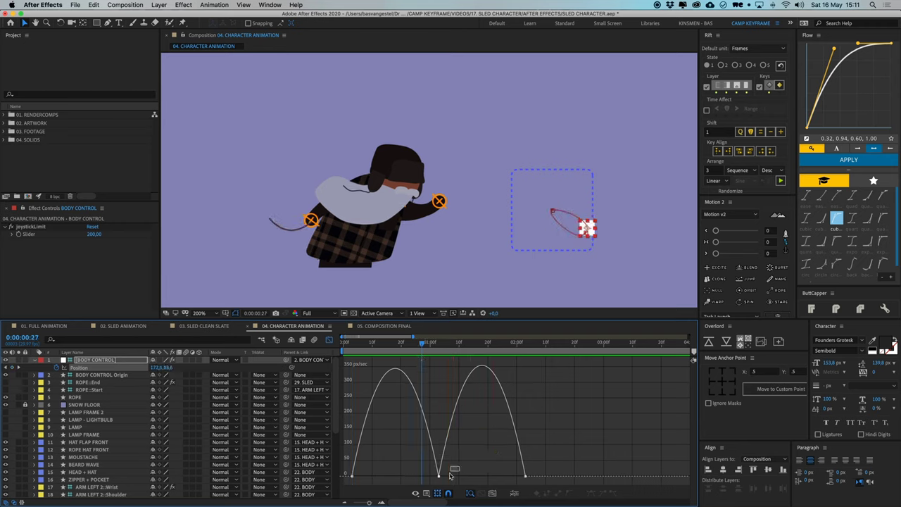
pyautogui.moveTo(450, 475); pyautogui.dragTo(430, 484)
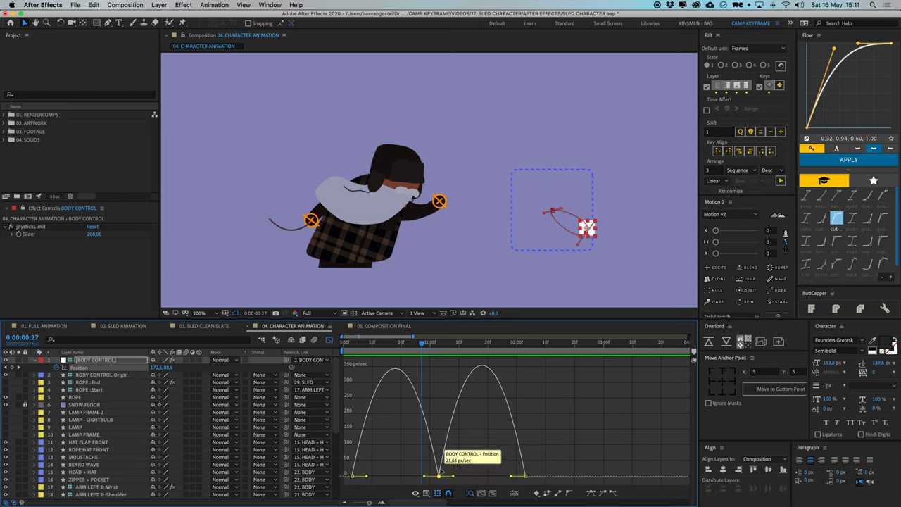
pyautogui.moveTo(440, 476)
pyautogui.mouseDown()
pyautogui.moveTo(443, 461)
pyautogui.moveTo(441, 476)
pyautogui.mouseUp()
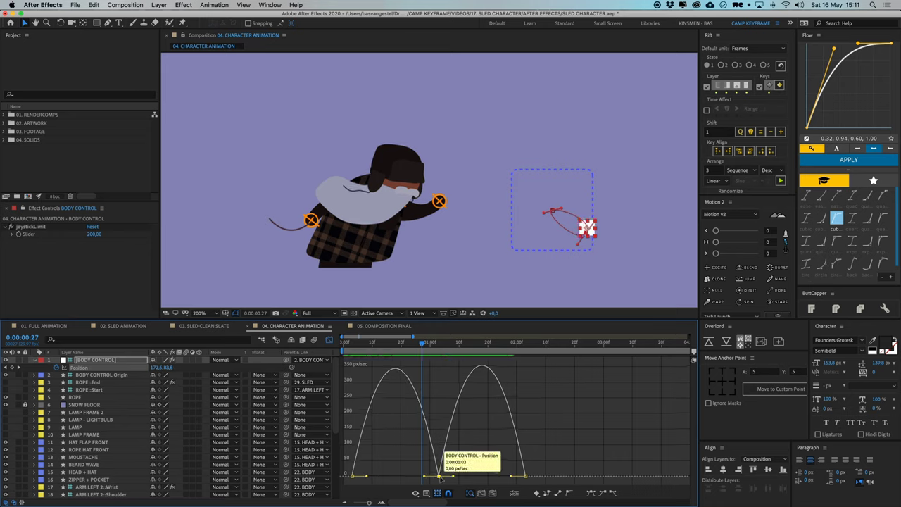
pyautogui.rightClick(442, 477)
pyautogui.click(471, 490)
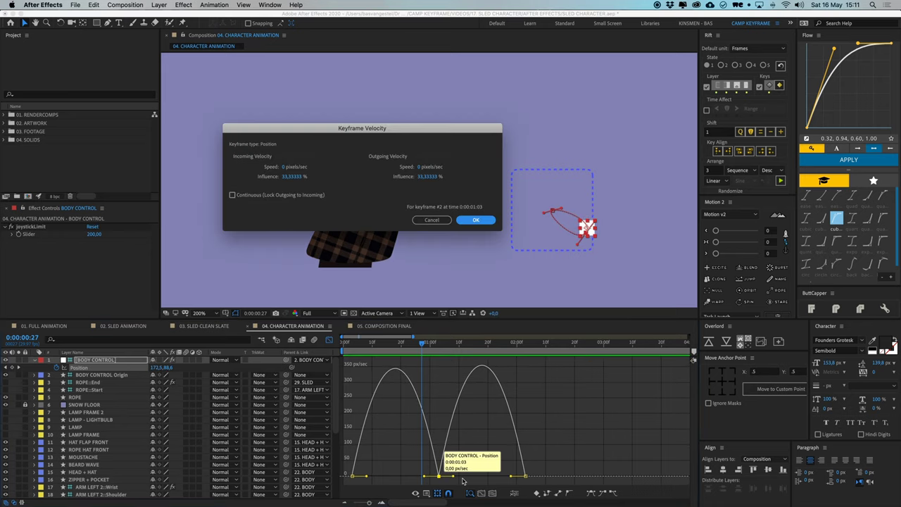
pyautogui.click(258, 198)
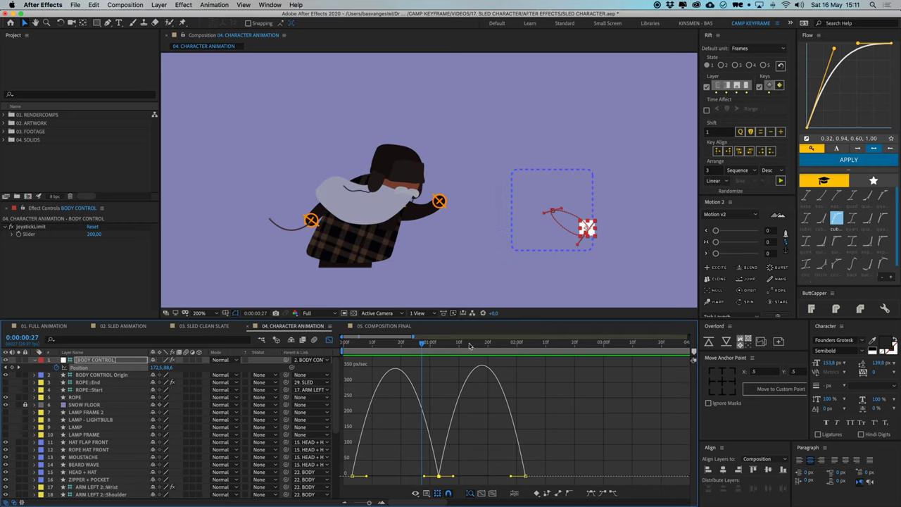
pyautogui.press('Return')
pyautogui.moveTo(439, 476); pyautogui.dragTo(438, 444)
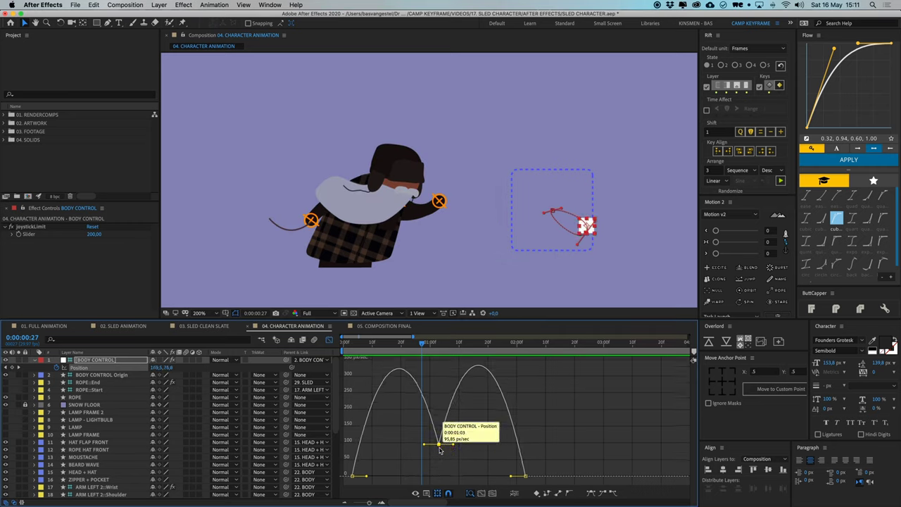
# Preview the smoothed body motion from the start and switch the timeline from the speed graph back to the layer bars
pyautogui.press('space')
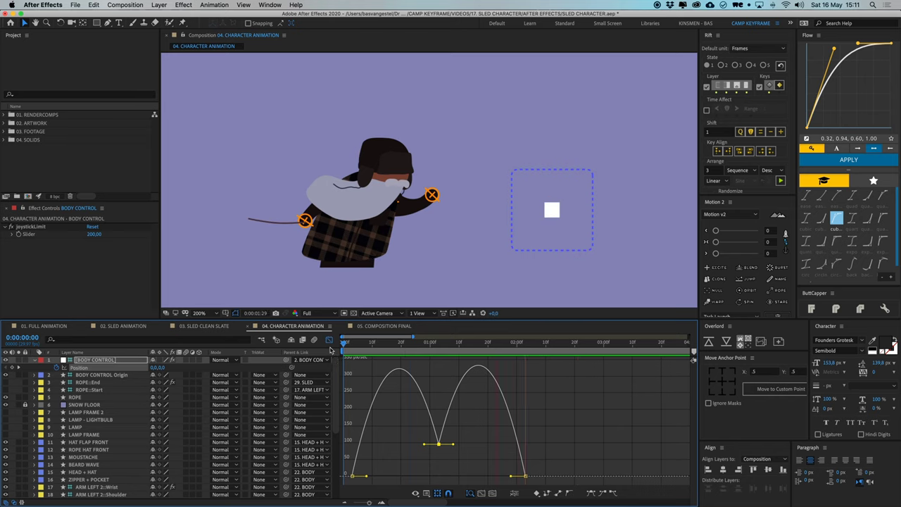
pyautogui.press('space')
pyautogui.hotkey('shift', 'F3')
pyautogui.press('space')
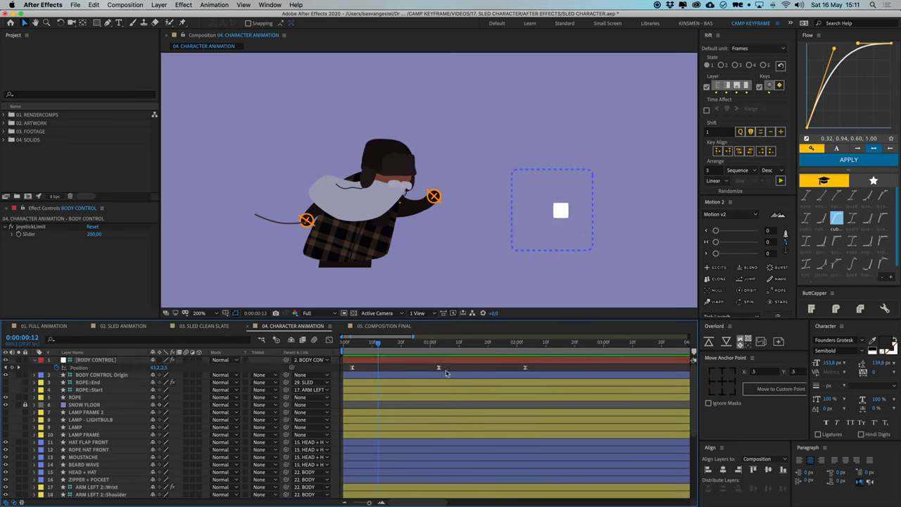
# Shift the BODY CONTROL layer's Position keyframes to start at 0:00:00:00 and preview the movement
pyautogui.press('space')
pyautogui.moveTo(351, 368); pyautogui.dragTo(344, 368)
pyautogui.press('F2')
pyautogui.click(342, 344)
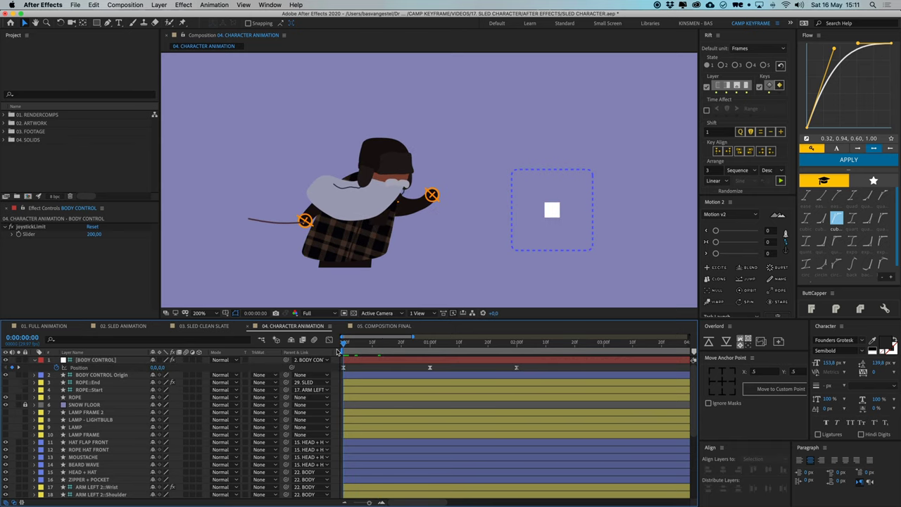
pyautogui.press('space')
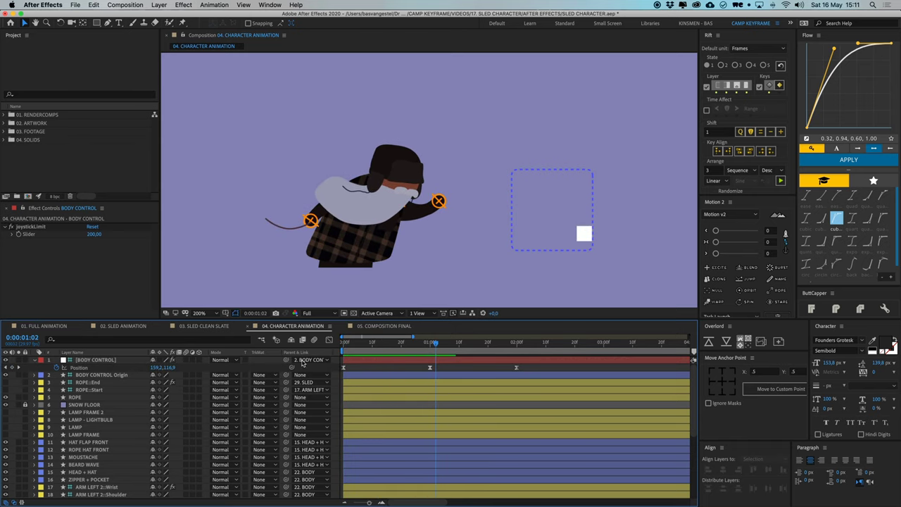
# Move the BODY CONTROL Position keyframes to start at 0:00:00:20, aligned with the first LEG RIGHT keyframe, and preview the movement
pyautogui.scroll(-8, 118, 489)
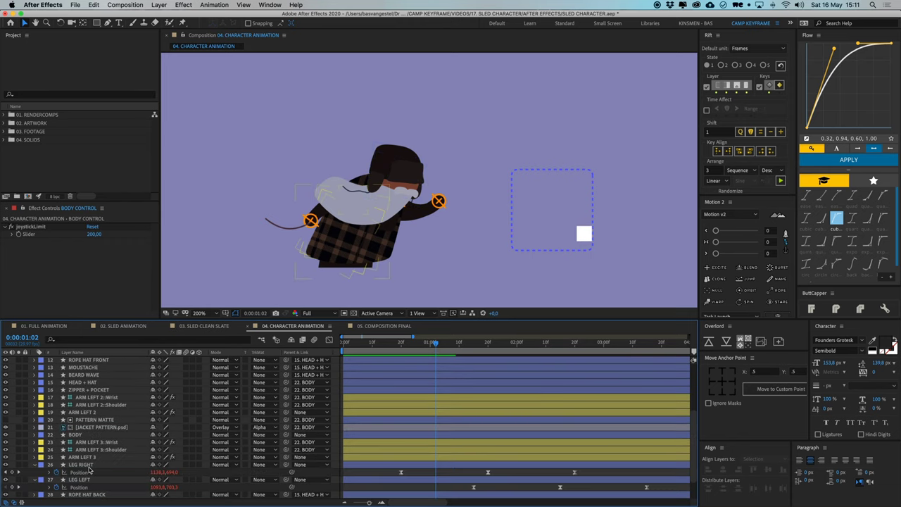
pyautogui.click(90, 434)
pyautogui.click(402, 346)
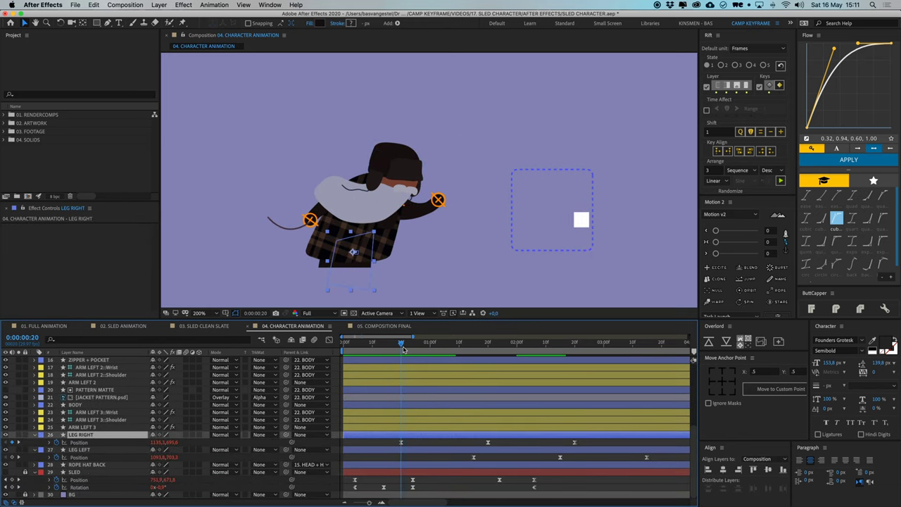
pyautogui.scroll(8, 409, 406)
pyautogui.moveTo(338, 364); pyautogui.dragTo(551, 374)
pyautogui.moveTo(346, 367); pyautogui.dragTo(402, 367)
pyautogui.click(418, 367)
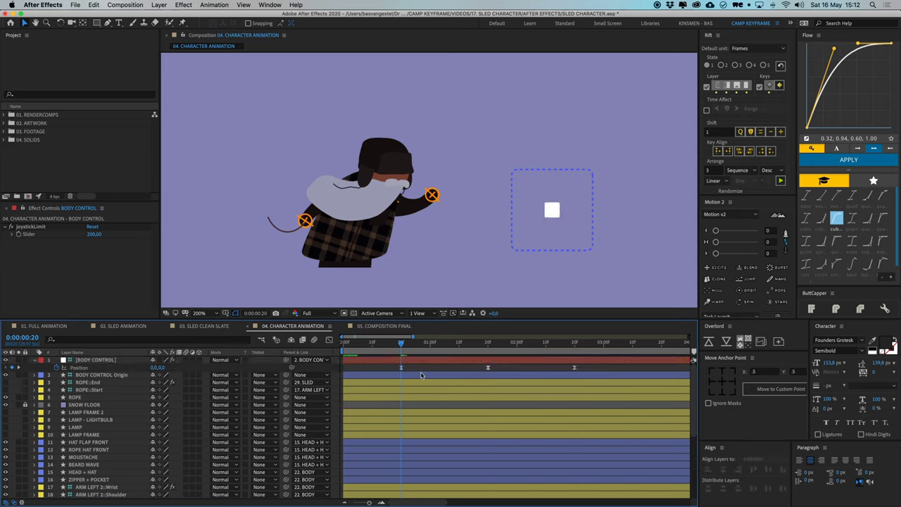
pyautogui.press('space')
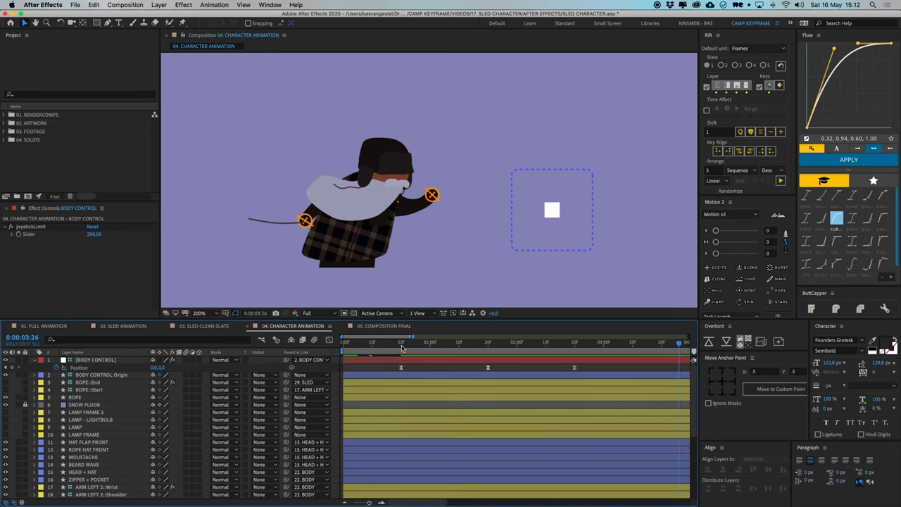
# Add a loopOut() expression to the BODY CONTROL layer's Position and check the loop beyond the last keyframe
pyautogui.keyDown('alt'); pyautogui.click(55, 368); pyautogui.keyUp('alt')
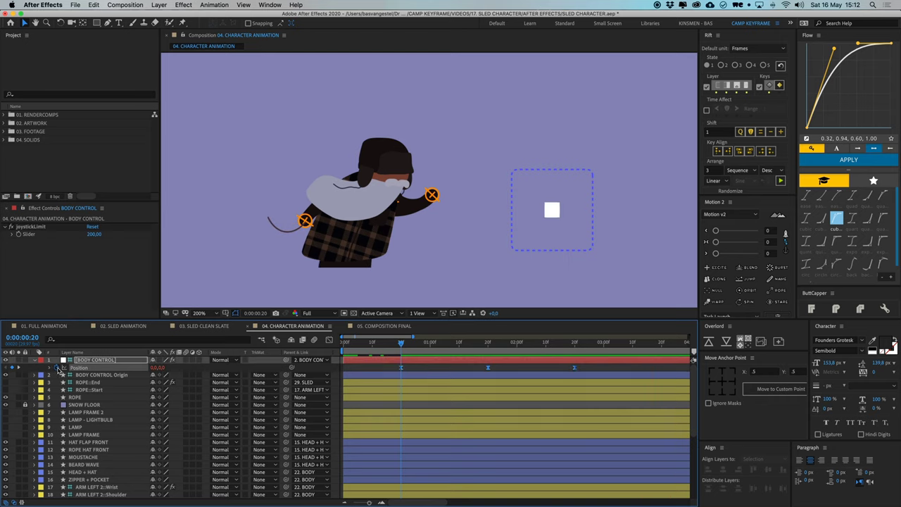
pyautogui.write('loop')
pyautogui.press('Down')
pyautogui.press('Down')
pyautogui.press('Return')
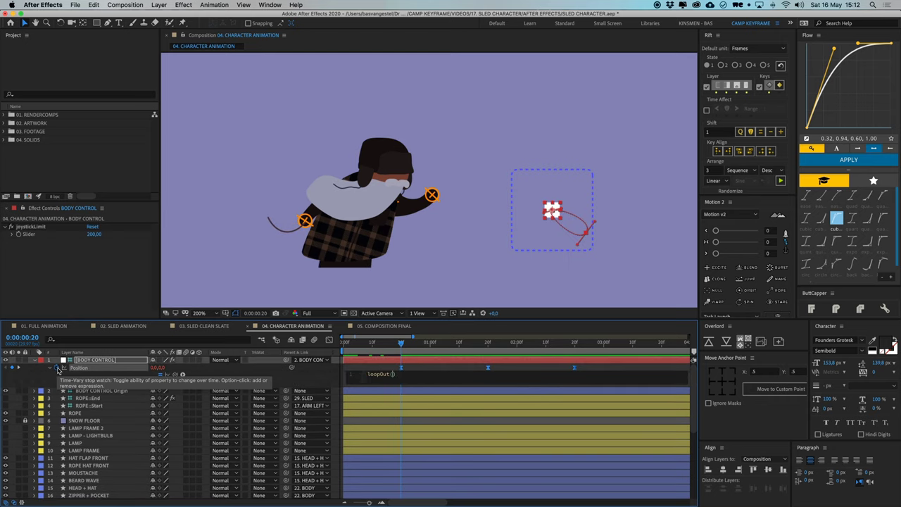
pyautogui.click(368, 367)
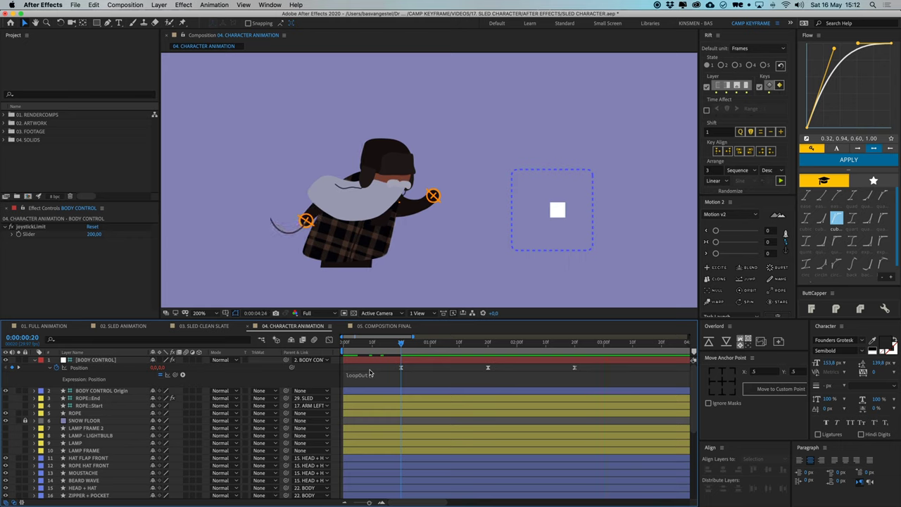
pyautogui.click(396, 343)
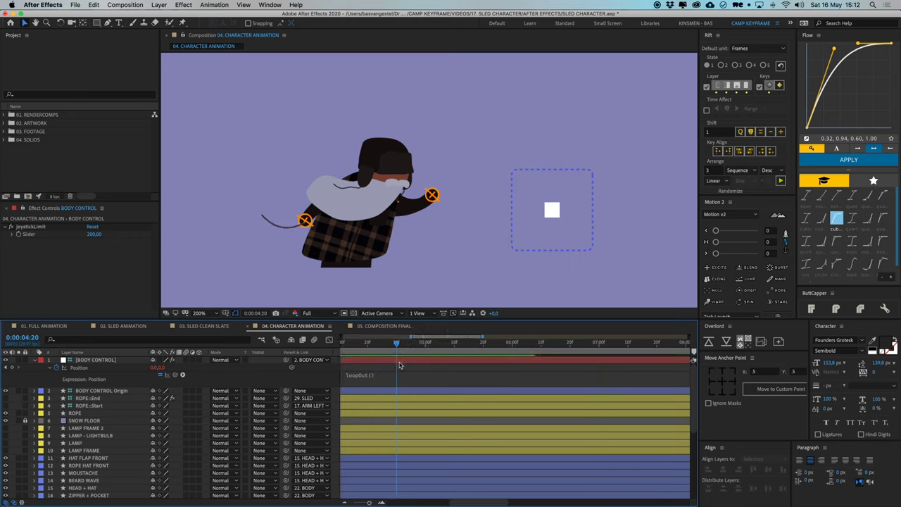
pyautogui.press(';')
pyautogui.moveTo(362, 343); pyautogui.dragTo(360, 357)
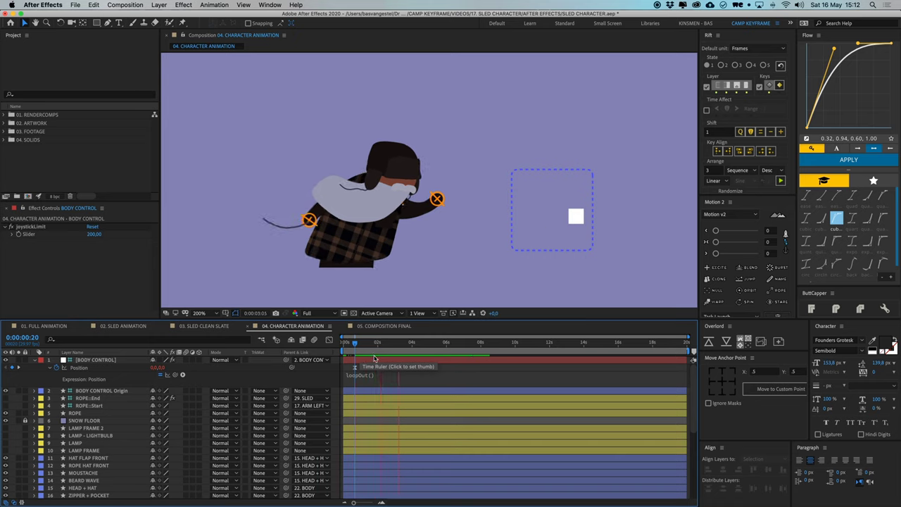
pyautogui.click(354, 339)
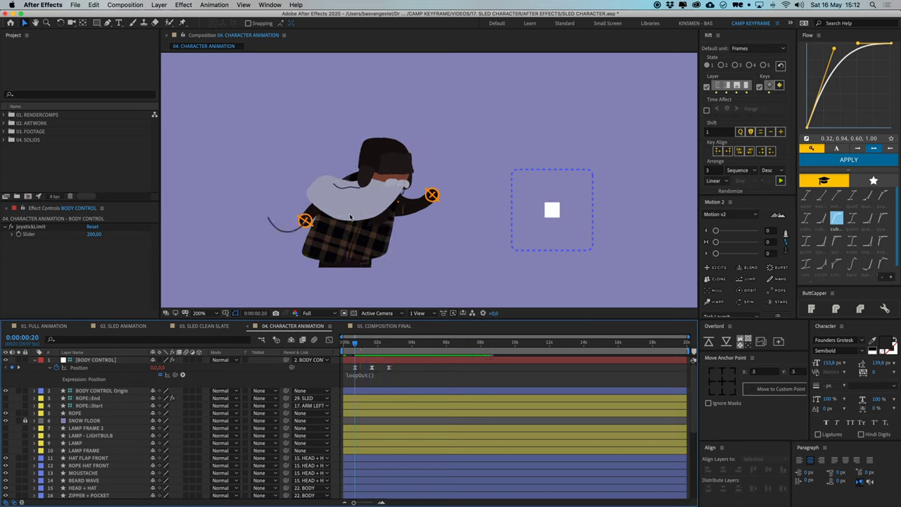
# Apply the Wave Warp effect to the ROPE HAT FRONT layer
pyautogui.scroll(2, 363, 194)
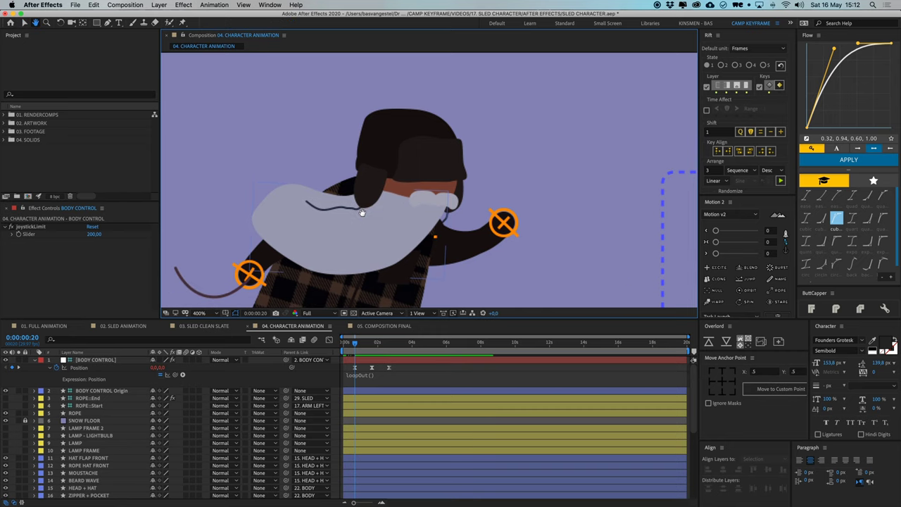
pyautogui.click(342, 206)
pyautogui.press('super+shift+slash')
pyautogui.write('w')
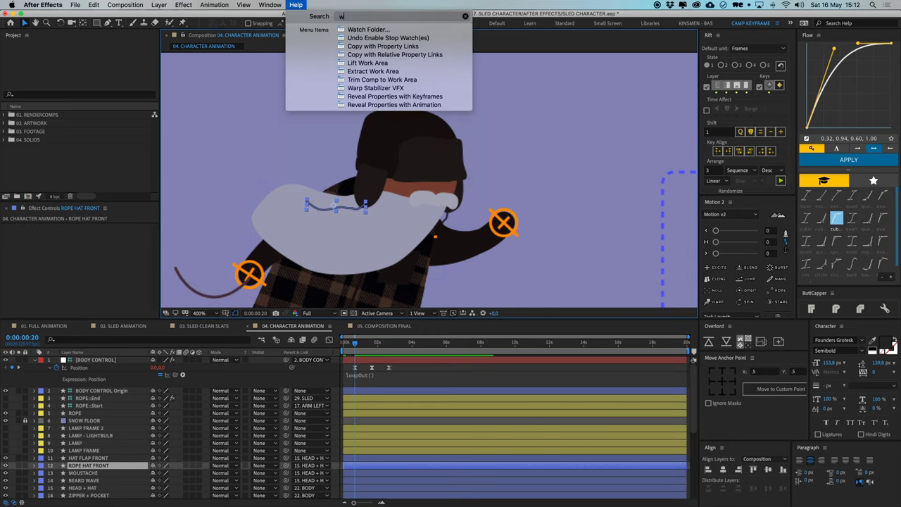
pyautogui.write('ave warp')
pyautogui.press('Down')
pyautogui.press('Return')
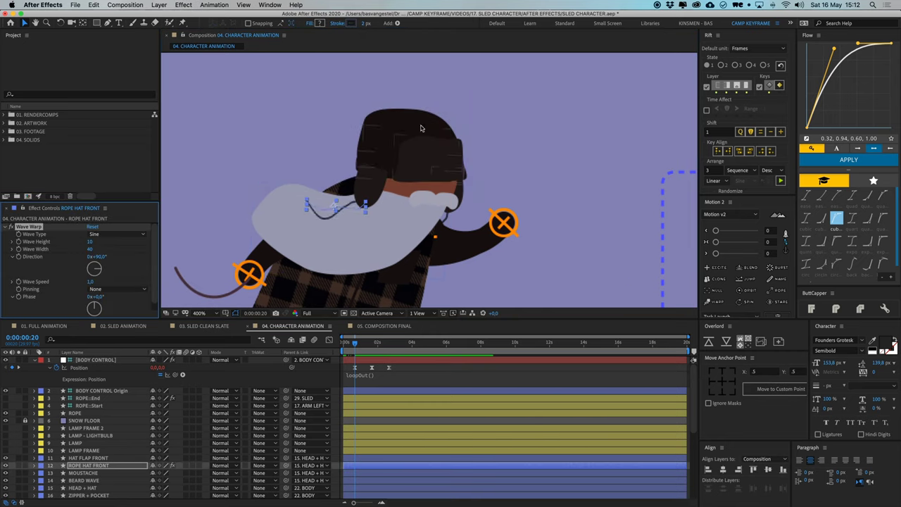
# Set the ROPE HAT FRONT Wave Warp to height 1, width 20, direction 263° and speed 3, previewing the motion
pyautogui.click(94, 250)
pyautogui.click(115, 244)
pyautogui.moveTo(100, 267); pyautogui.dragTo(387, 373)
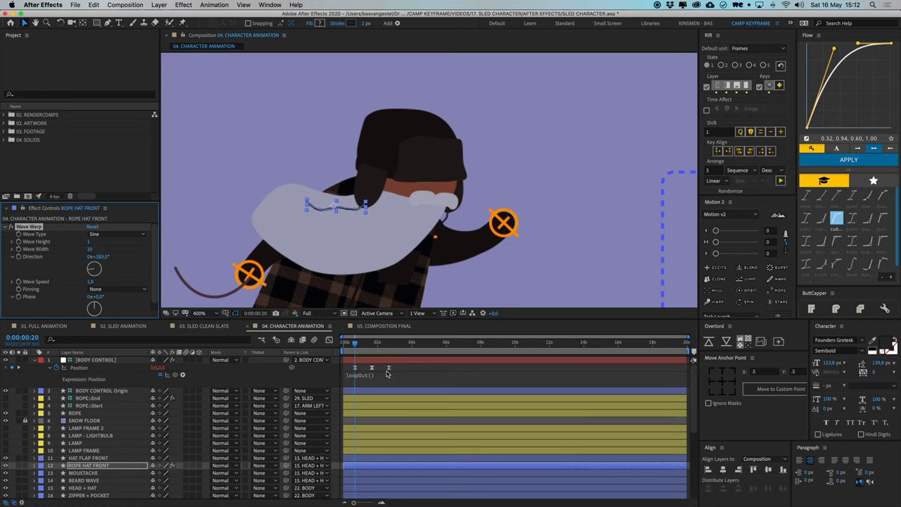
pyautogui.press('space')
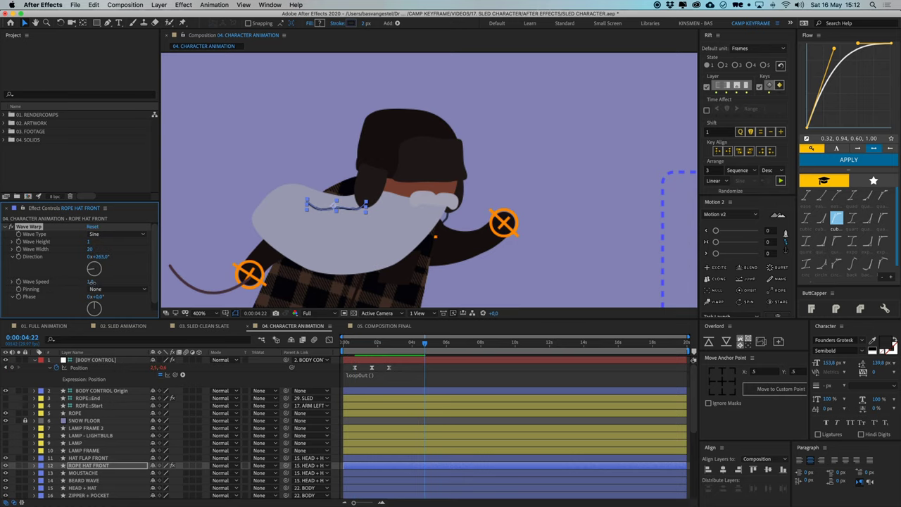
pyautogui.press('Return')
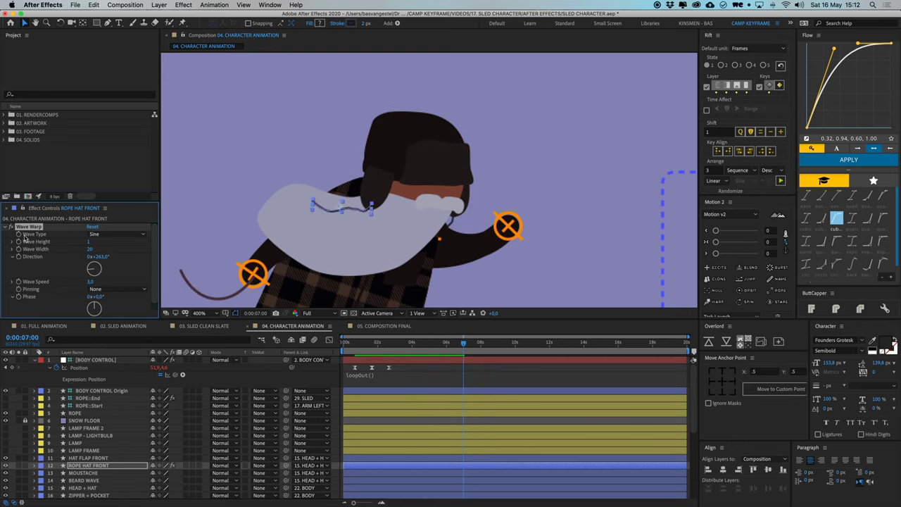
# Copy the Wave Warp effect from ROPE HAT FRONT to the ROPE HAT BACK layer and preview it
pyautogui.click(407, 370)
pyautogui.click(87, 464)
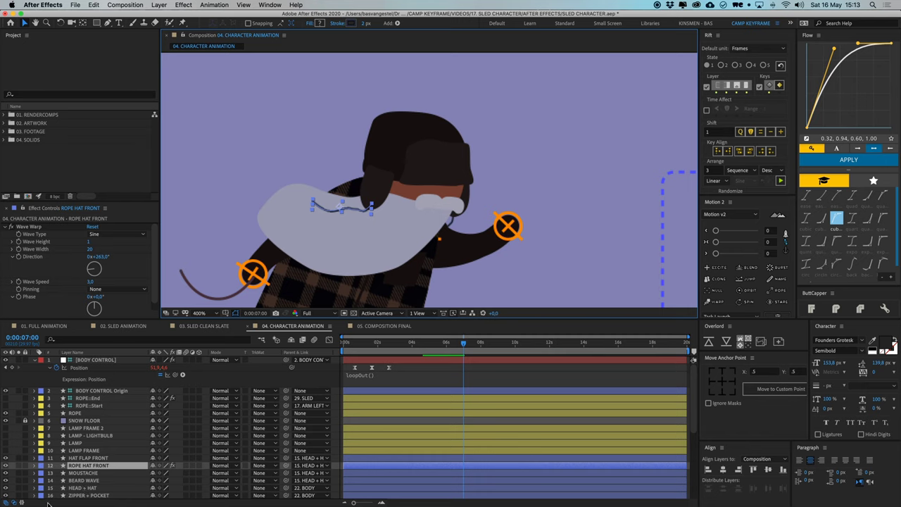
pyautogui.scroll(-2, 87, 463)
pyautogui.scroll(-5, 98, 470)
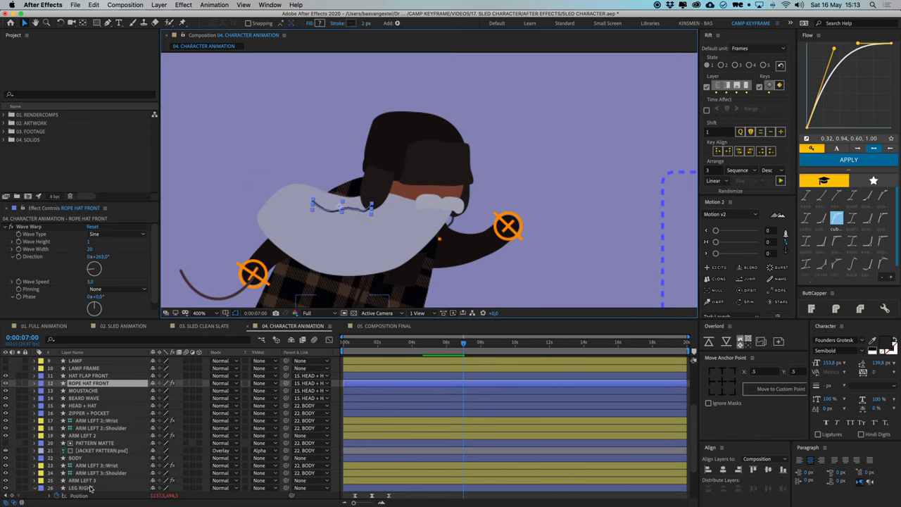
pyautogui.scroll(-4, 90, 483)
pyautogui.click(87, 464)
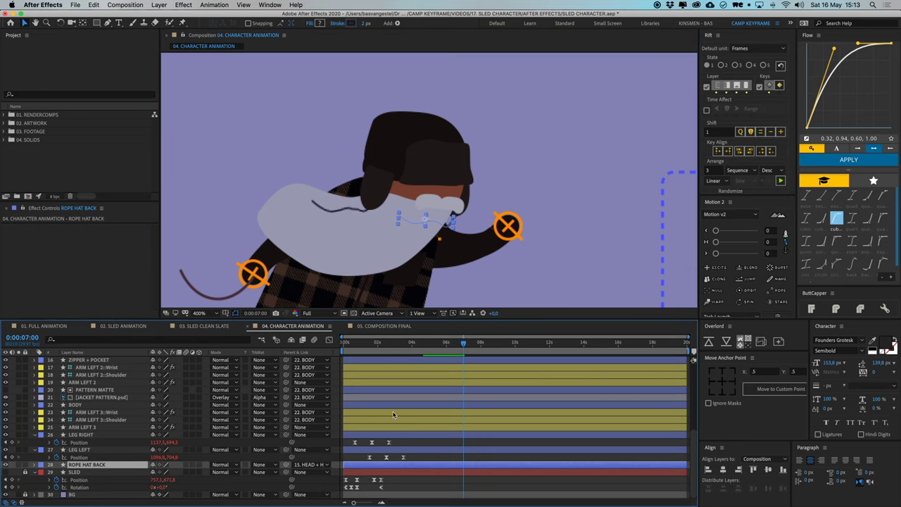
pyautogui.press('space')
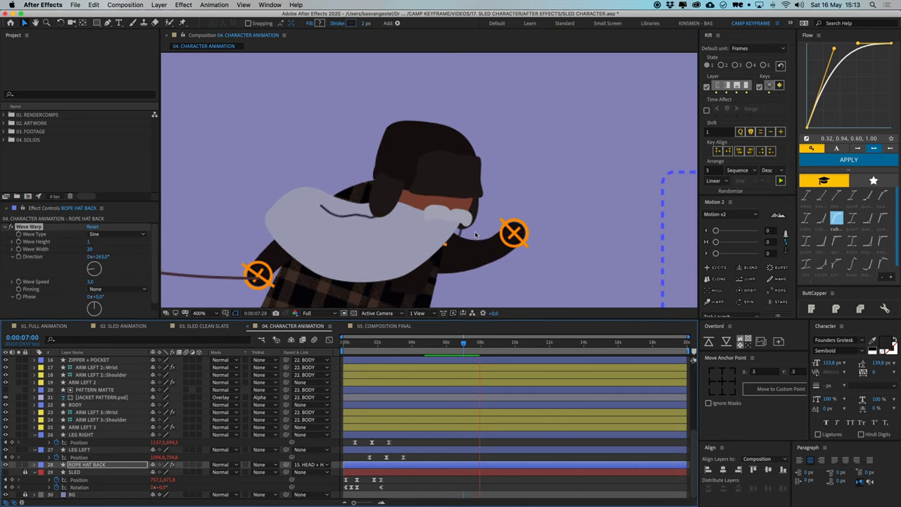
pyautogui.press('space')
# Paste the copied Wave Warp effect onto the BEARD WAVE layer and preview the beard's motion
pyautogui.click(346, 249)
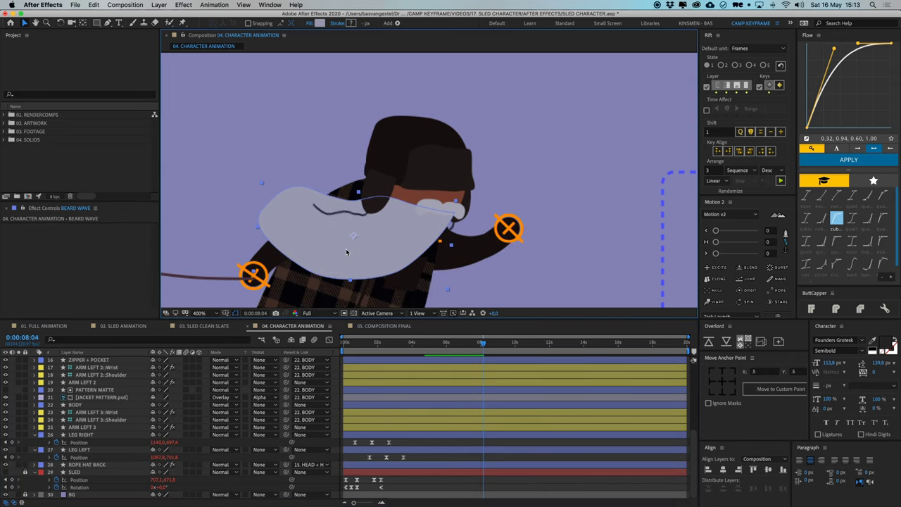
pyautogui.scroll(5, 419, 413)
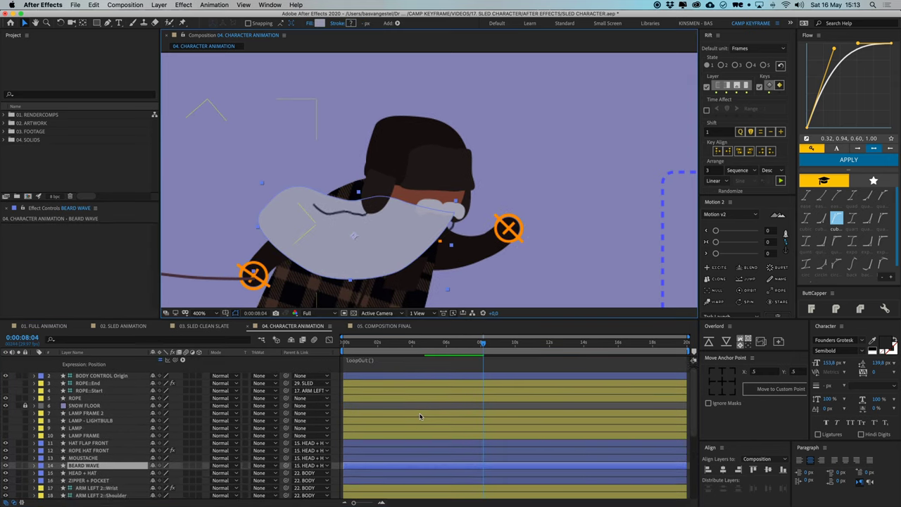
pyautogui.press('super+v')
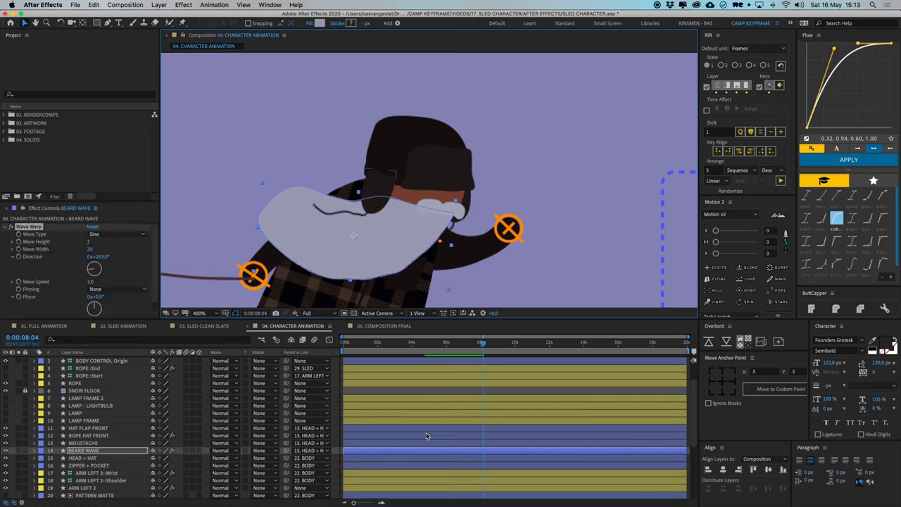
pyautogui.press('space')
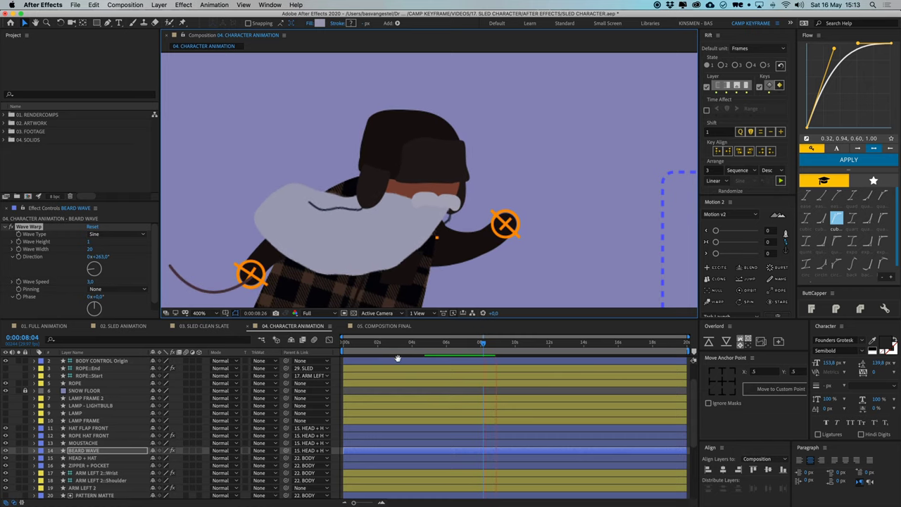
pyautogui.press('space')
# Set the BEARD WAVE Wave Warp to a Wave Height of 3 and a Wave Width of 200, and preview it
pyautogui.scroll(-2, 395, 192)
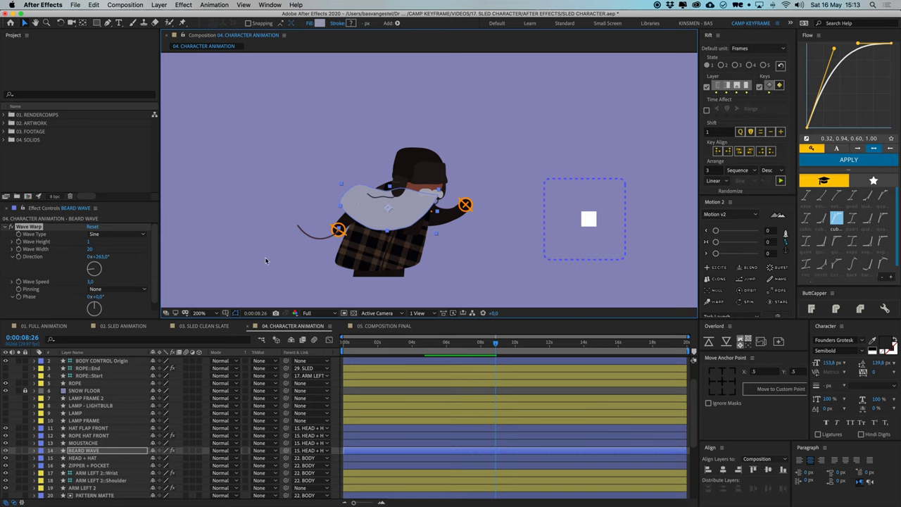
pyautogui.click(90, 242)
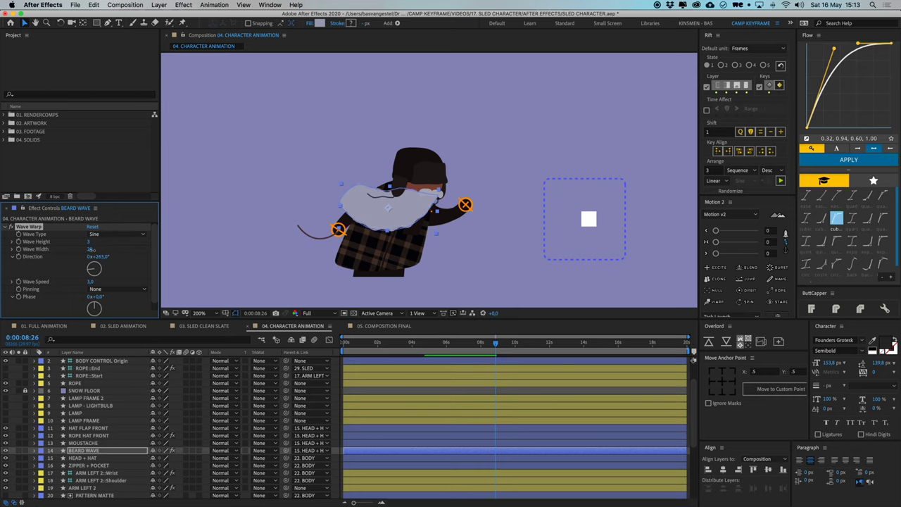
pyautogui.moveTo(92, 249); pyautogui.dragTo(115, 250)
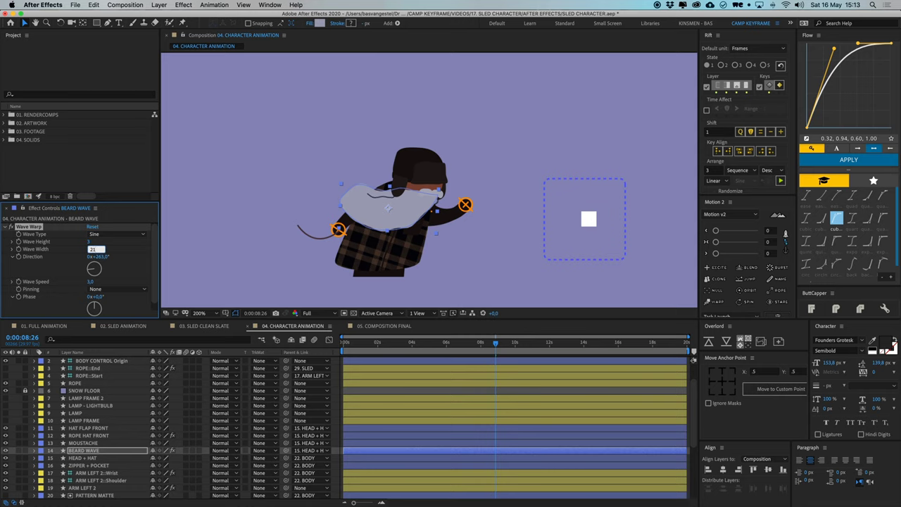
pyautogui.press('Return')
pyautogui.press('space')
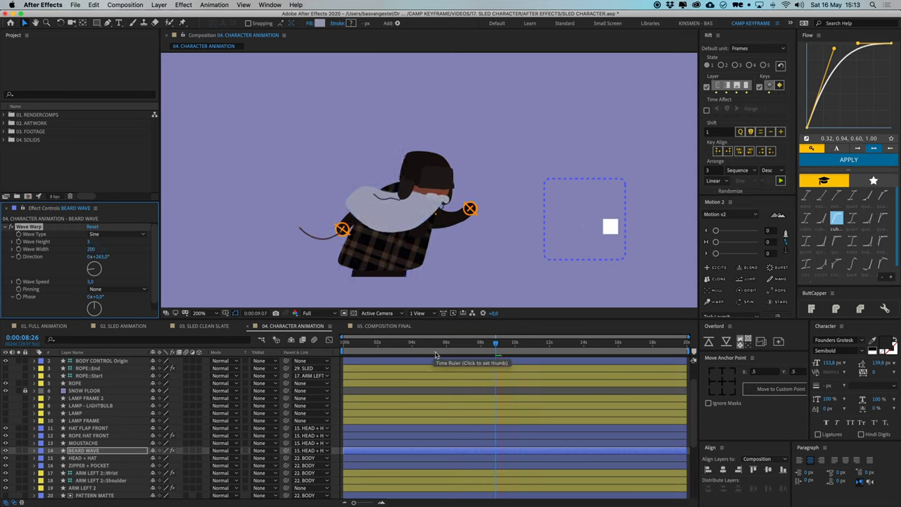
# Try a Wave Width of 31 on the BEARD WAVE layer's Wave Warp and preview the result
pyautogui.moveTo(502, 342); pyautogui.dragTo(486, 342)
pyautogui.press('space')
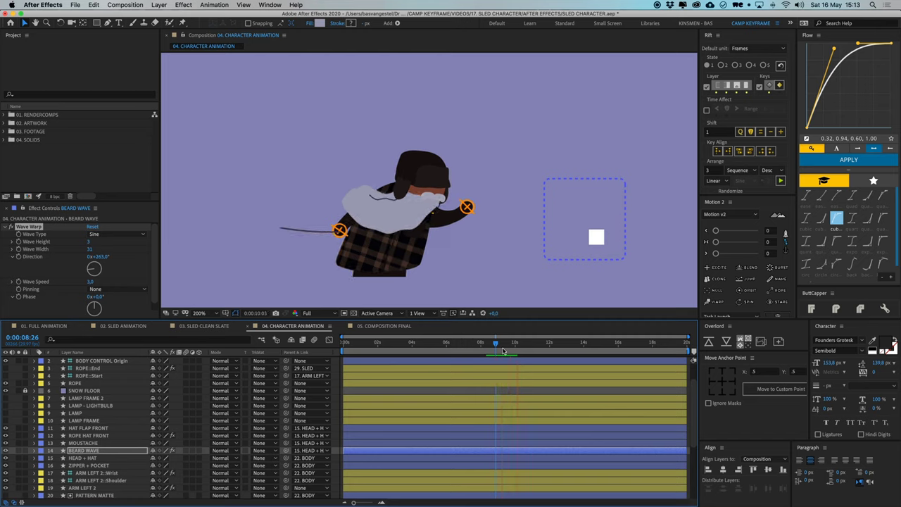
pyautogui.press('space')
# Return the BEARD WAVE Wave Width to 200, preview the animation from about four seconds, and reselect the layer
pyautogui.click(91, 249)
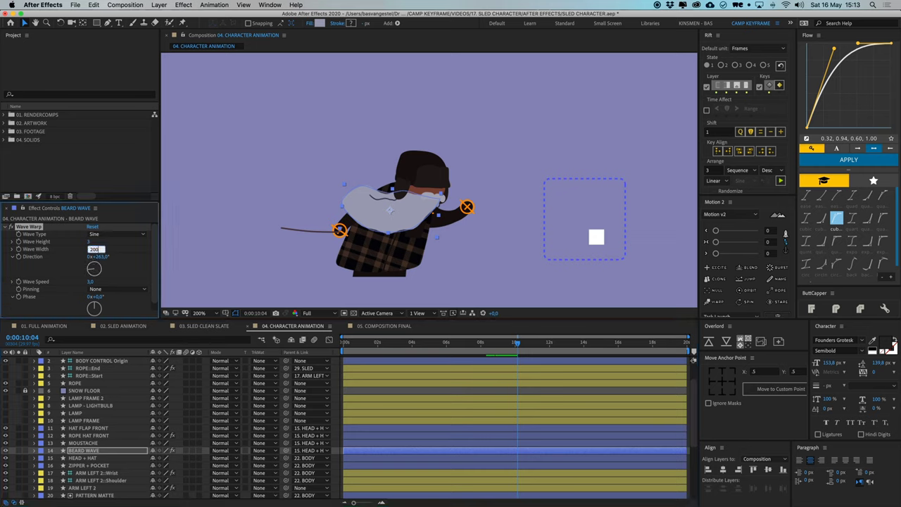
pyautogui.press('Return')
pyautogui.moveTo(500, 344); pyautogui.dragTo(415, 328)
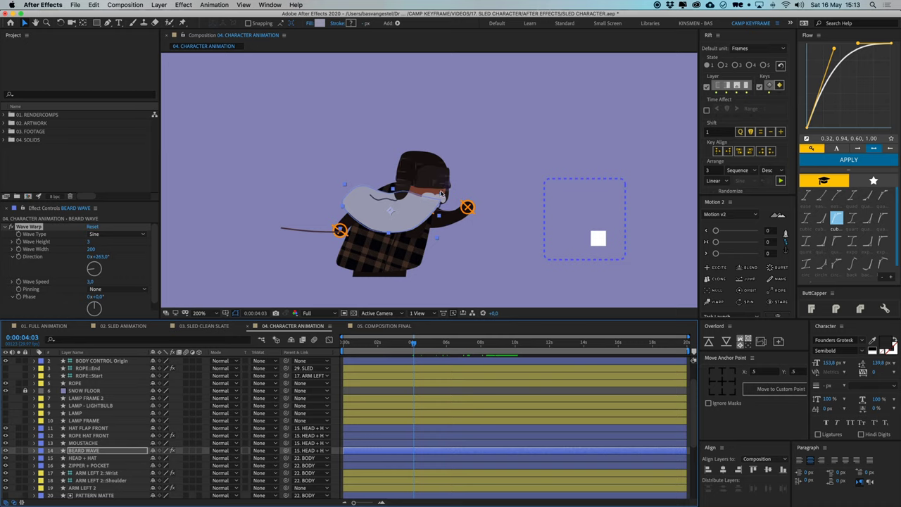
pyautogui.press('F2')
pyautogui.press('space')
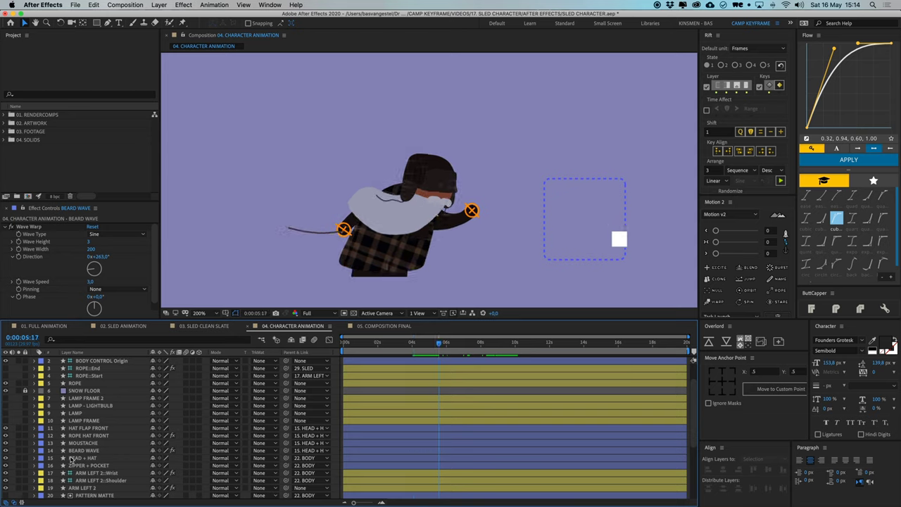
pyautogui.click(98, 452)
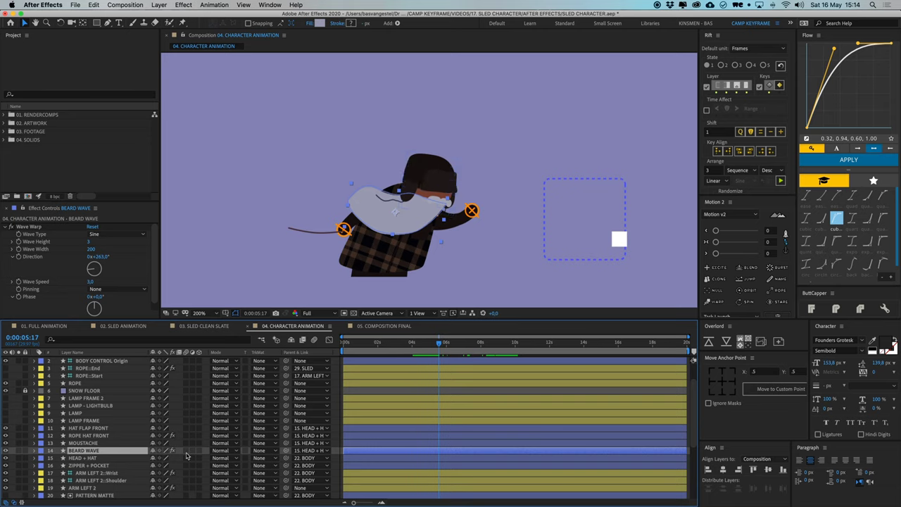
# Duplicate the BEARD WAVE layer, rename the copy BEARD FACE, and delete its Wave Warp effect
pyautogui.press('super+d')
pyautogui.press('Return')
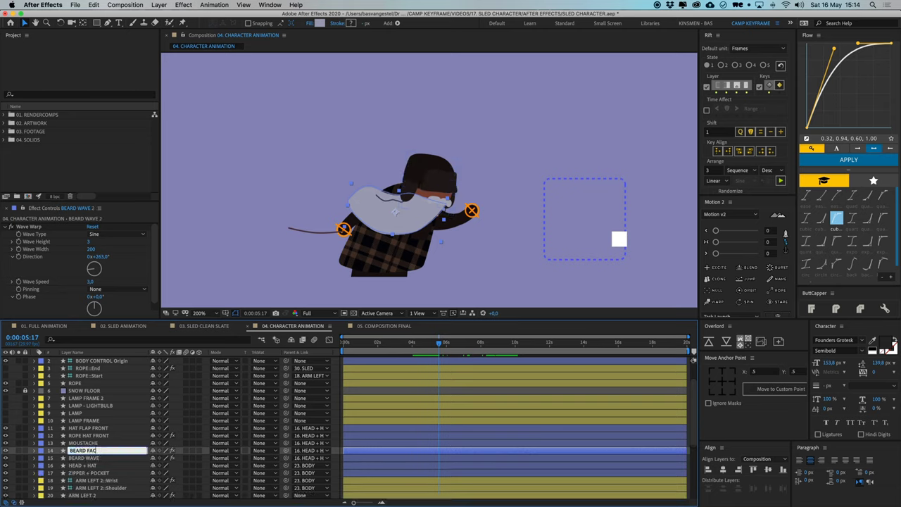
pyautogui.write('E')
pyautogui.press('Return')
pyautogui.click(41, 227)
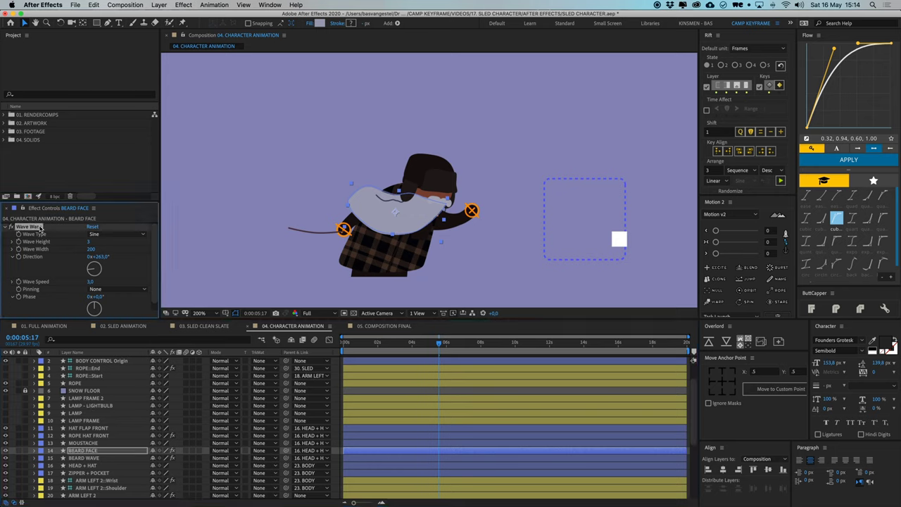
pyautogui.press('Delete')
pyautogui.moveTo(445, 170); pyautogui.dragTo(425, 193)
pyautogui.press('.')
pyautogui.click(109, 23)
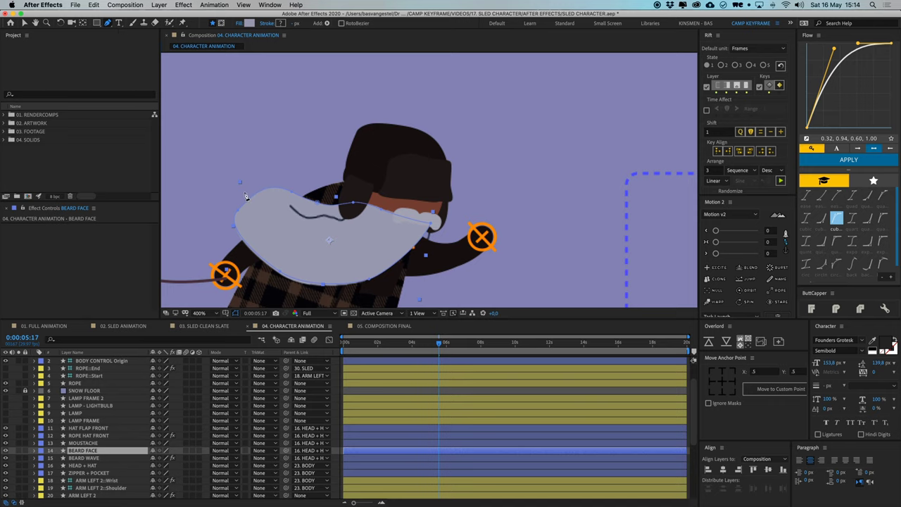
pyautogui.click(329, 173)
pyautogui.moveTo(445, 280); pyautogui.dragTo(462, 280)
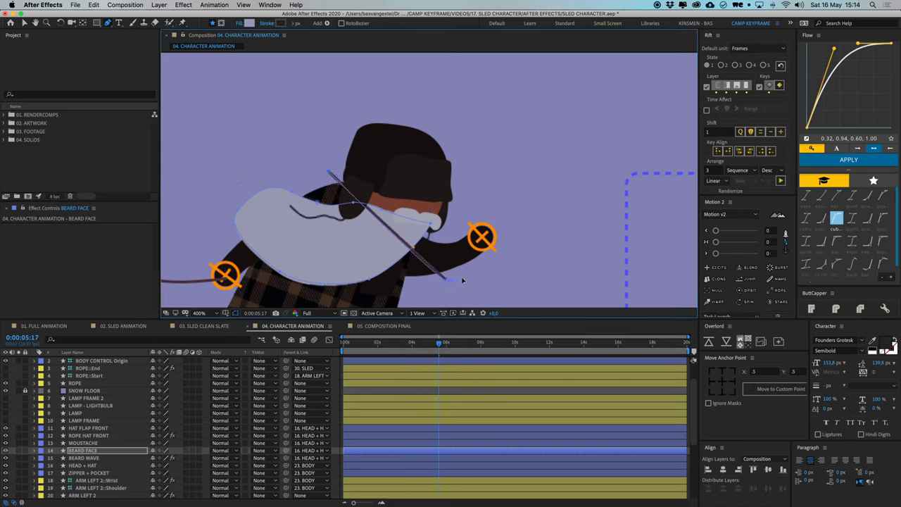
pyautogui.moveTo(486, 209); pyautogui.dragTo(447, 183)
pyautogui.click(328, 173)
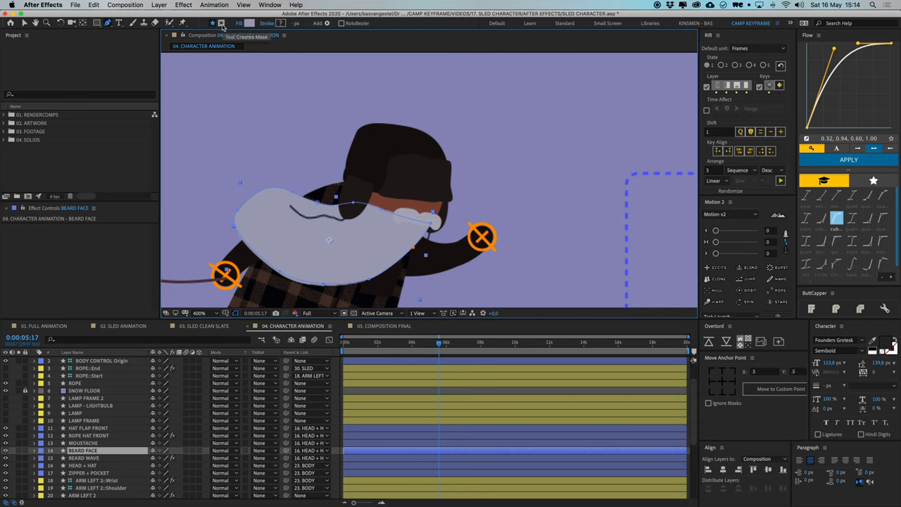
# Draw a closed, curved mask on the BEARD FACE layer around the part of the beard at the face, and preview it
pyautogui.click(222, 24)
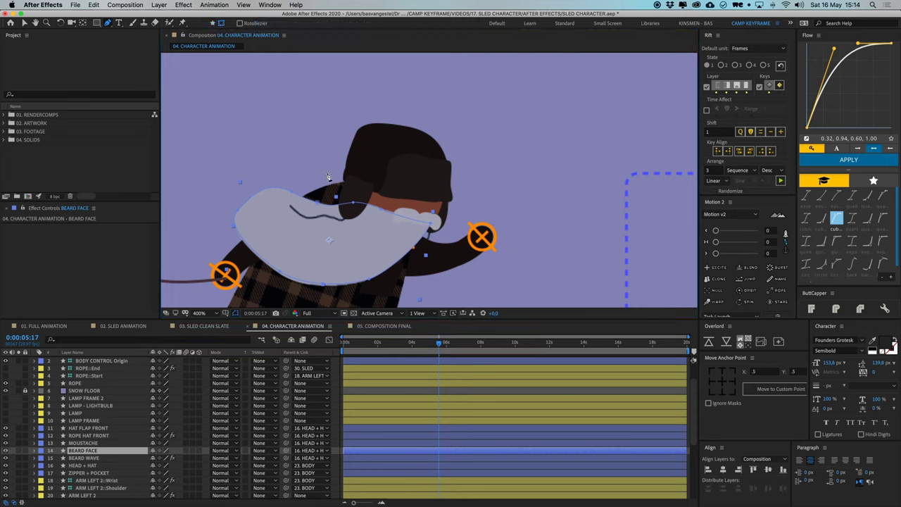
pyautogui.click(320, 174)
pyautogui.moveTo(451, 262); pyautogui.dragTo(485, 192)
pyautogui.click(321, 174)
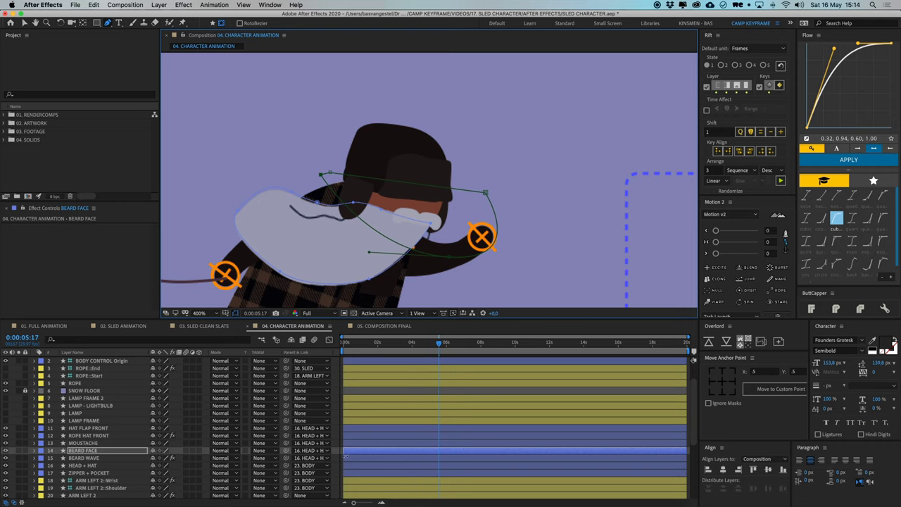
pyautogui.press('v')
pyautogui.click(341, 456)
pyautogui.press('space')
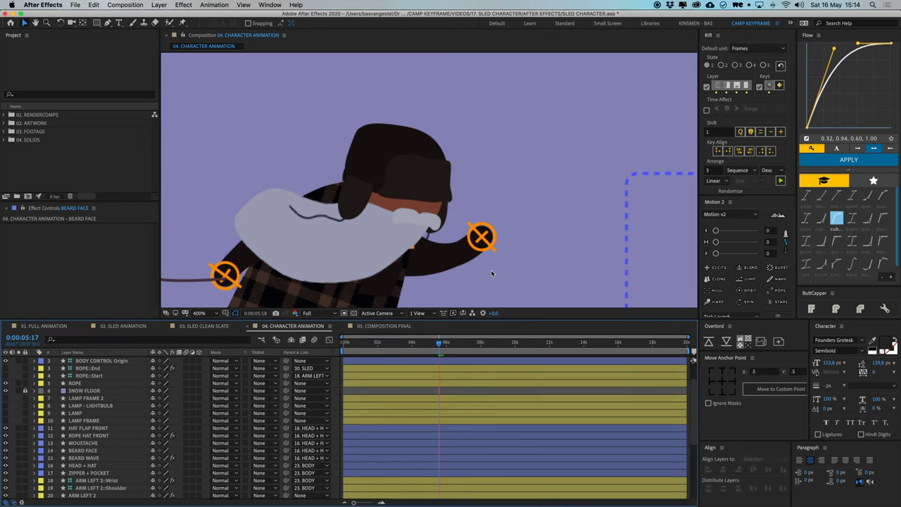
# Draw a closed mask on the BEARD WAVE layer around the loose part of the beard, curving along the face, and preview it
pyautogui.click(100, 460)
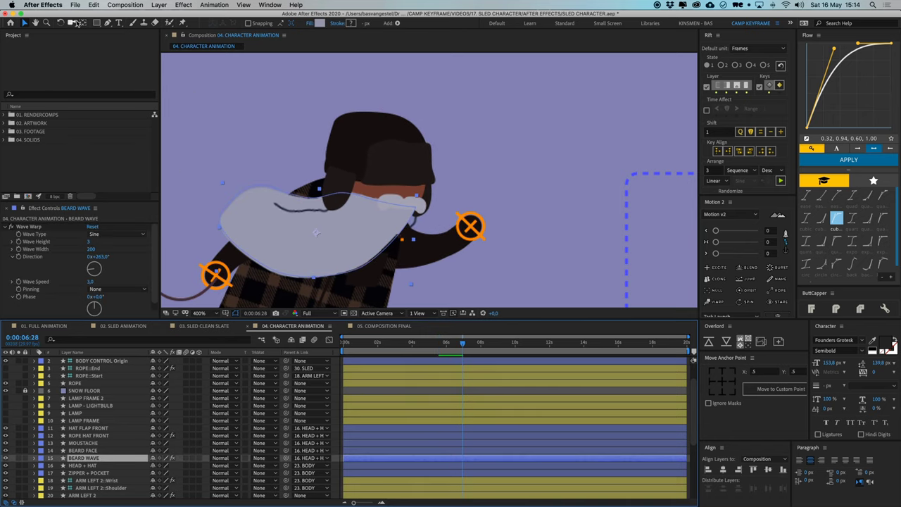
pyautogui.press('g')
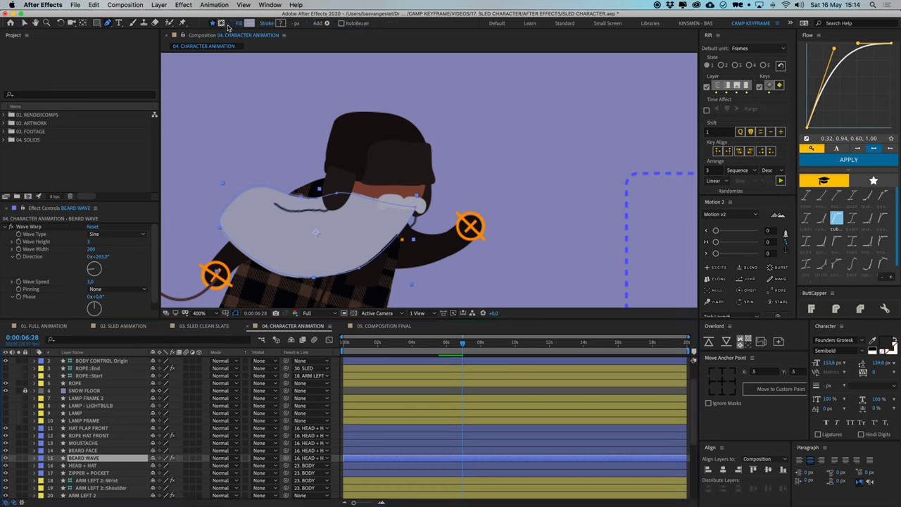
pyautogui.click(222, 23)
pyautogui.click(310, 169)
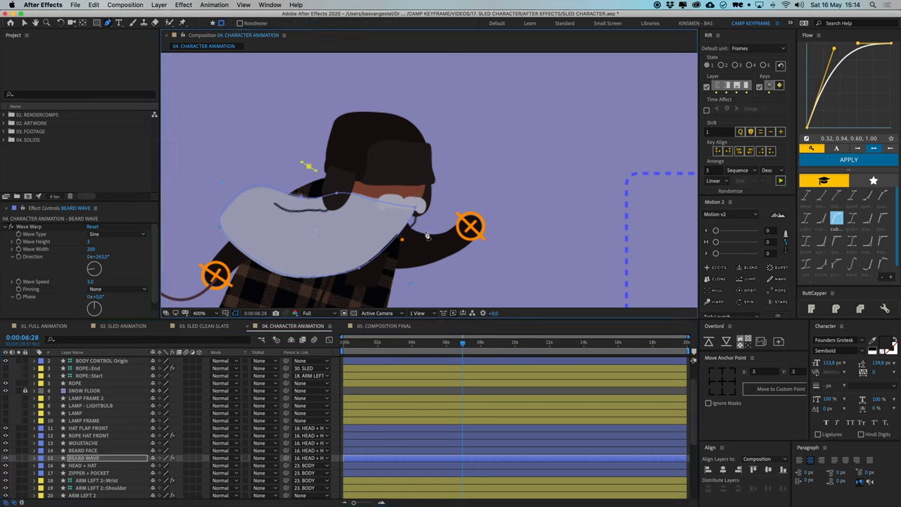
pyautogui.moveTo(425, 232); pyautogui.dragTo(497, 248)
pyautogui.click(428, 287)
pyautogui.moveTo(421, 306); pyautogui.dragTo(439, 277)
pyautogui.click(324, 296)
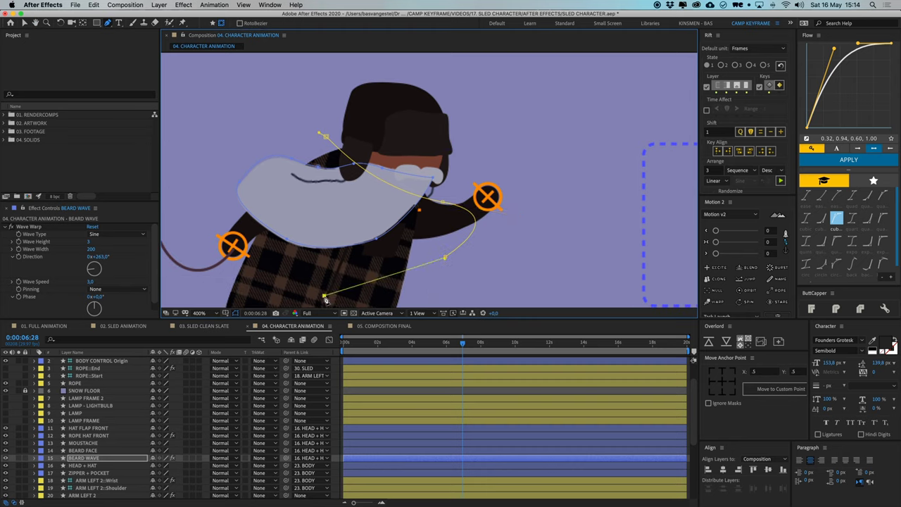
pyautogui.click(185, 271)
pyautogui.click(188, 149)
pyautogui.click(233, 103)
pyautogui.moveTo(325, 138); pyautogui.dragTo(407, 182)
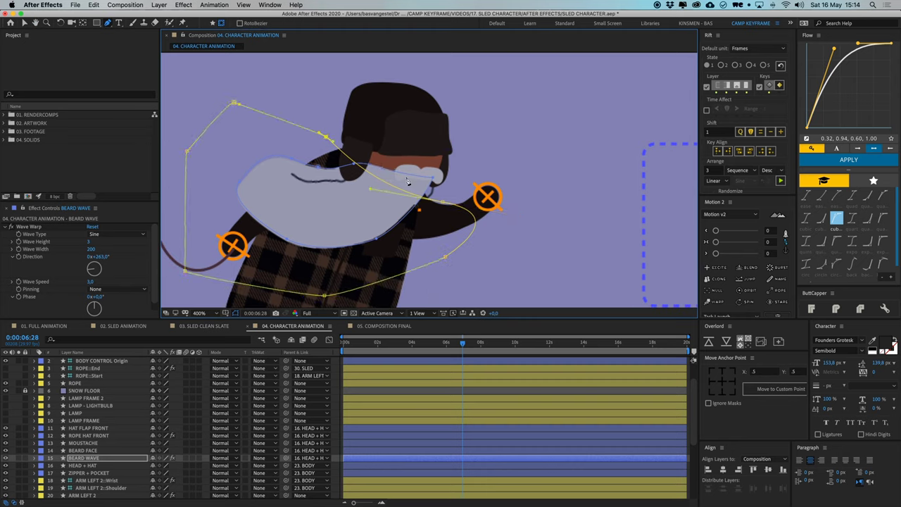
pyautogui.click(339, 458)
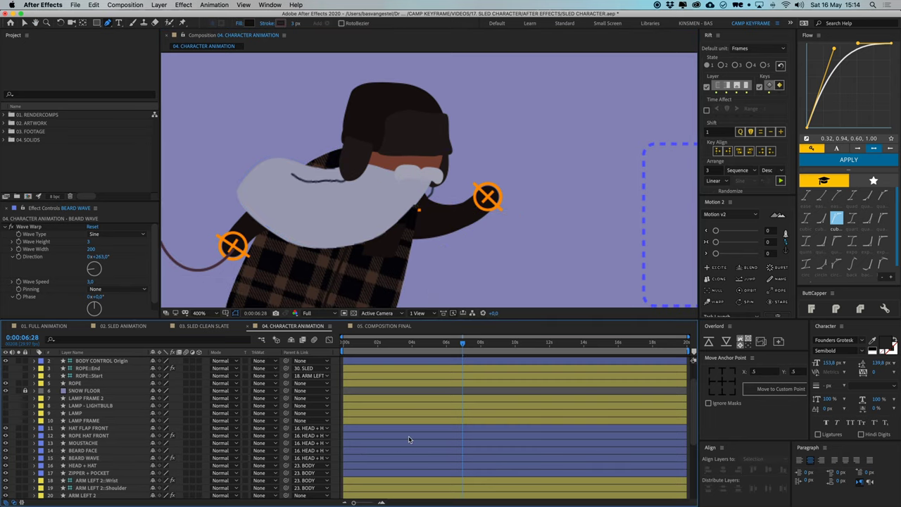
pyautogui.press('space')
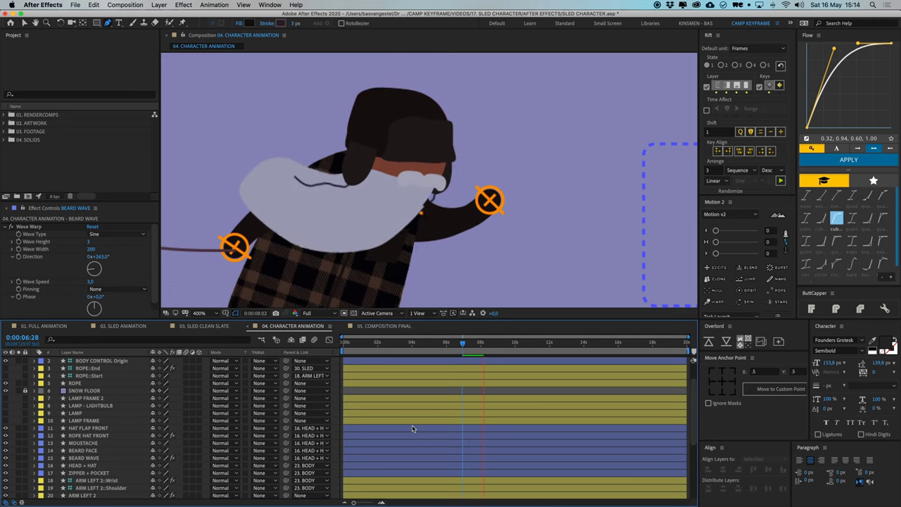
# Raise the BEARD WAVE mask point near the moustache, reshape its curve to cover more of the beard, and preview it
pyautogui.click(97, 458)
pyautogui.moveTo(439, 202); pyautogui.dragTo(445, 182)
pyautogui.moveTo(371, 171); pyautogui.dragTo(349, 204)
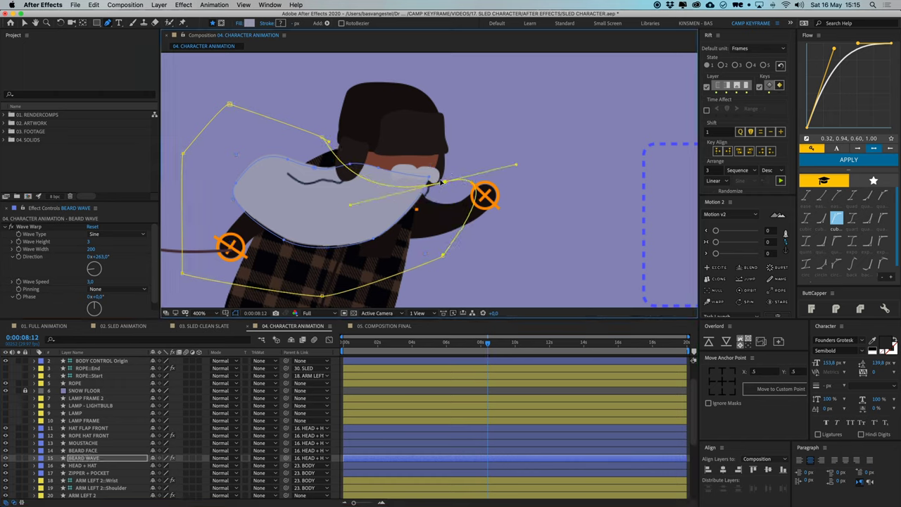
pyautogui.moveTo(442, 181); pyautogui.dragTo(436, 180)
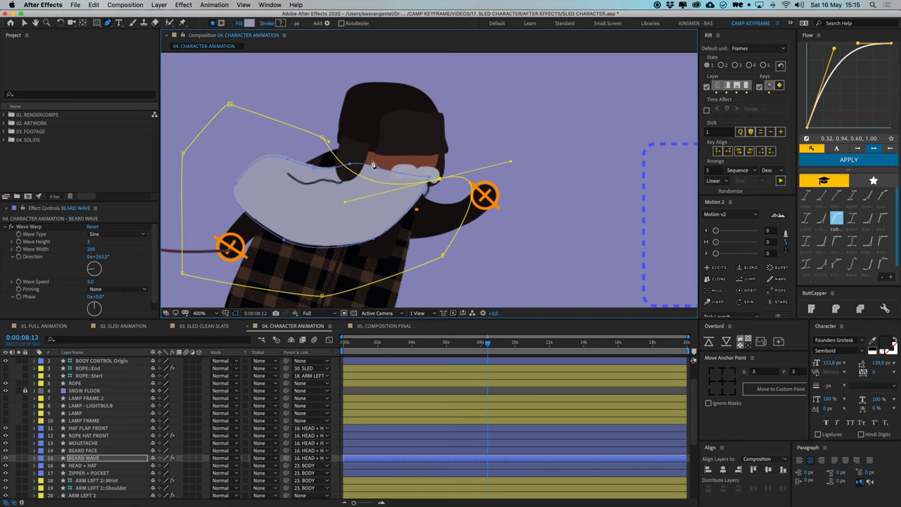
pyautogui.click(336, 417)
pyautogui.press('space')
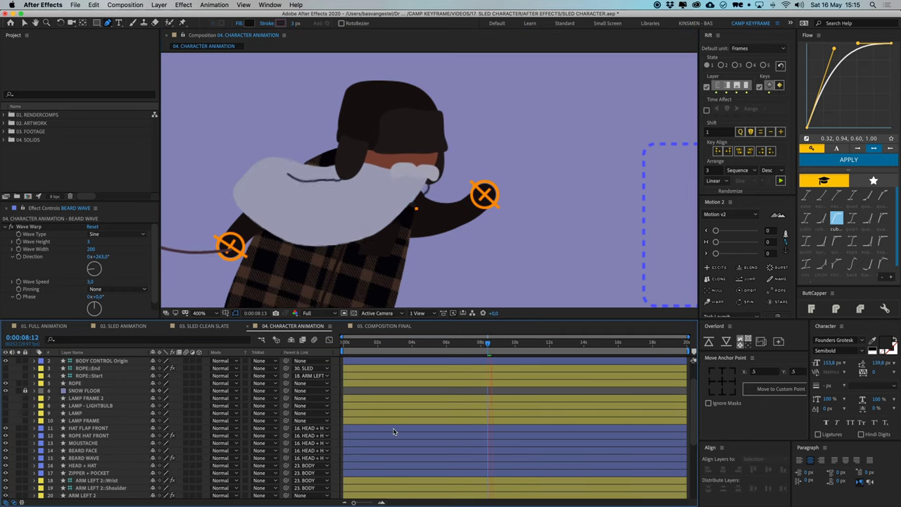
# Nudge the BEARD WAVE mask point beside the mouth slightly inward and down, and play the animation
pyautogui.press(',')
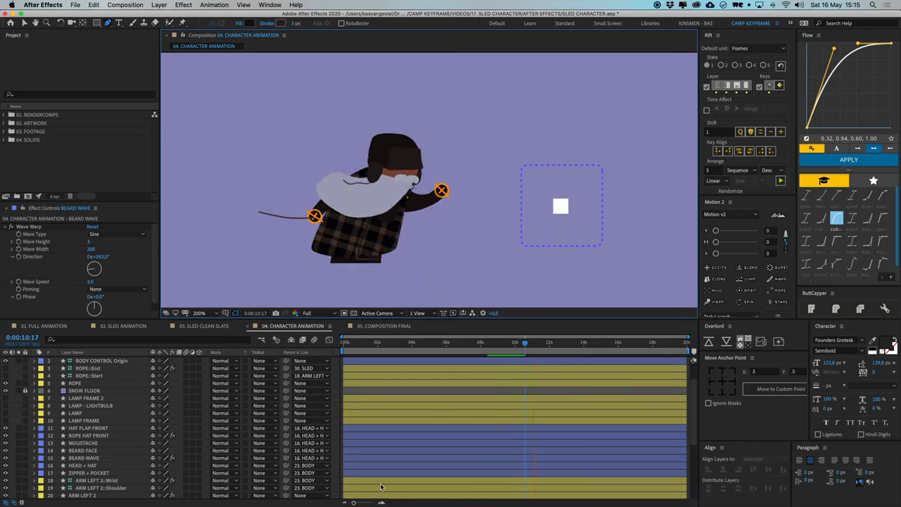
pyautogui.click(90, 451)
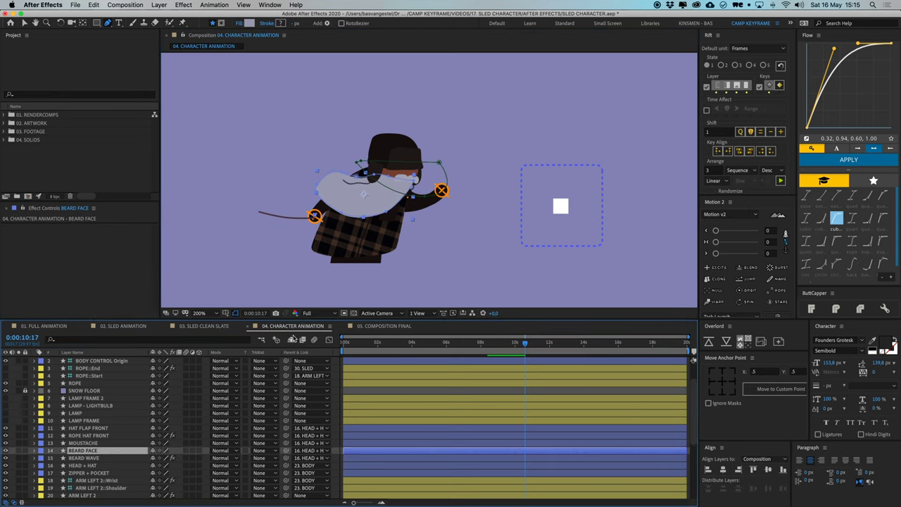
pyautogui.press('.')
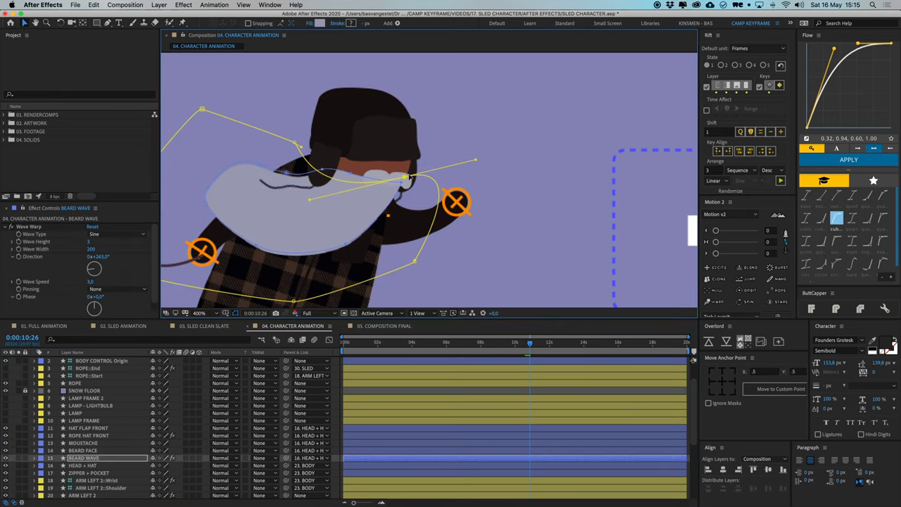
pyautogui.moveTo(405, 177)
pyautogui.mouseDown()
pyautogui.moveTo(400, 190)
pyautogui.moveTo(403, 179)
pyautogui.mouseUp()
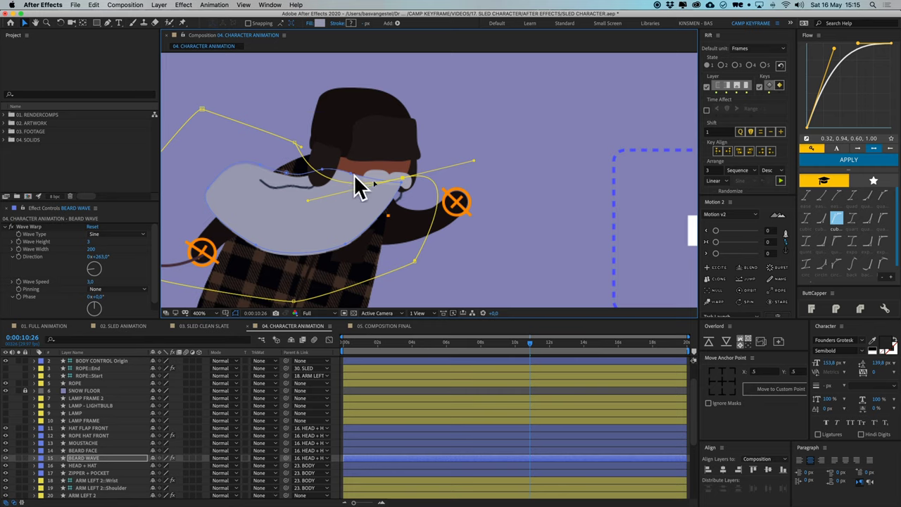
pyautogui.scroll(-1, 410, 175)
pyautogui.press('space')
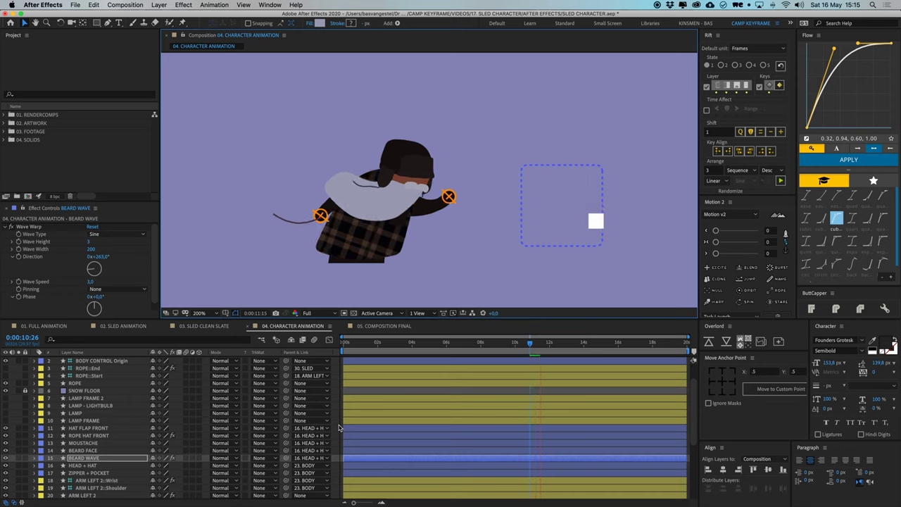
pyautogui.press('space')
# Move the current time to 0:00:08:04 and save the project
pyautogui.moveTo(536, 347); pyautogui.dragTo(482, 347)
pyautogui.click(343, 406)
pyautogui.press('super+s')
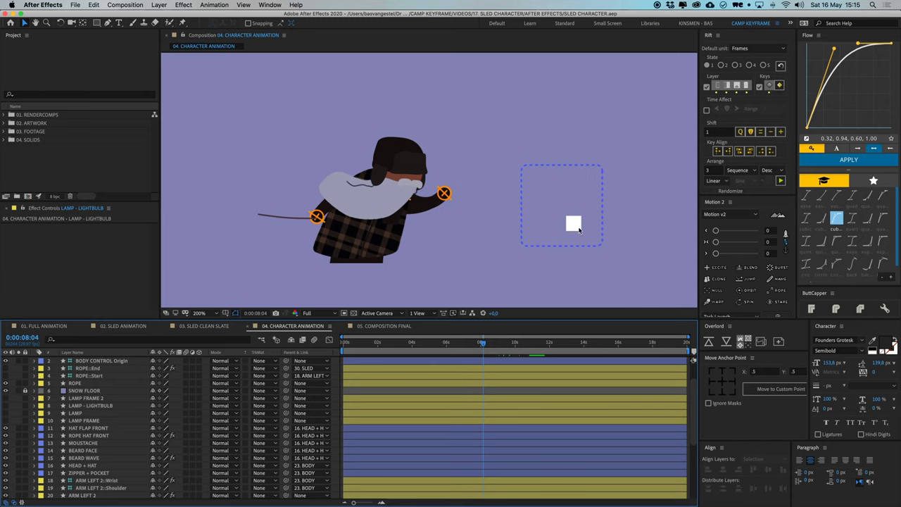
# Preview the character animation from about one second to check the beard and body motion
pyautogui.press('Tab')
pyautogui.press('Tab')
pyautogui.press('space')
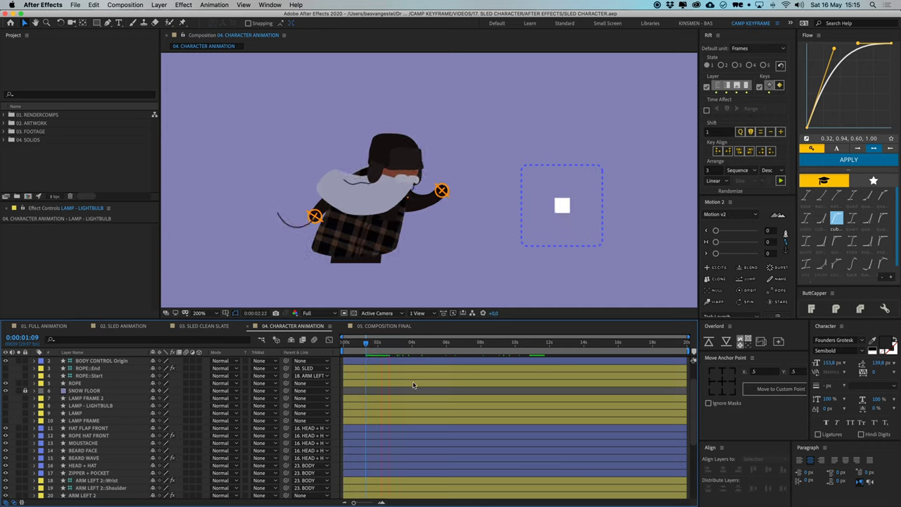
pyautogui.click(370, 345)
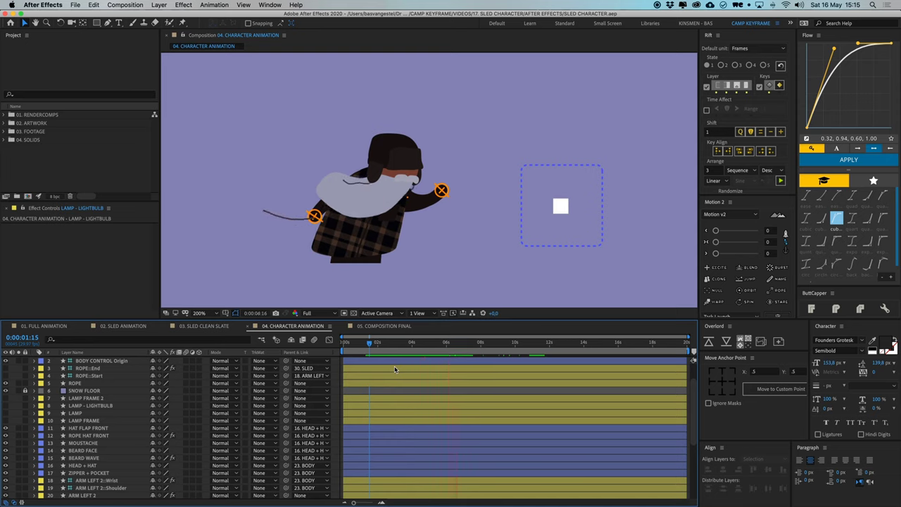
pyautogui.press('space')
# Add a Position keyframe to the ARM LEFT 3::Wrist layer at 0:00:00:20
pyautogui.click(445, 196)
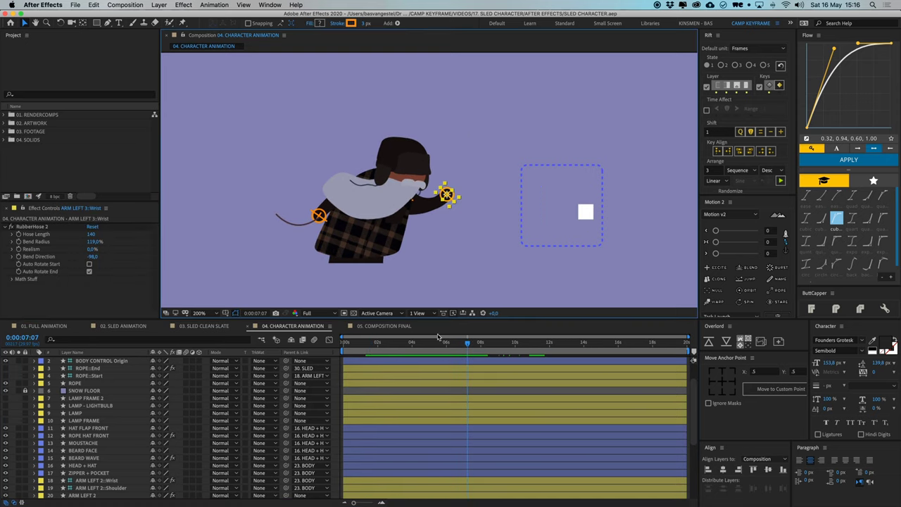
pyautogui.scroll(2, 427, 421)
pyautogui.scroll(-10, 434, 391)
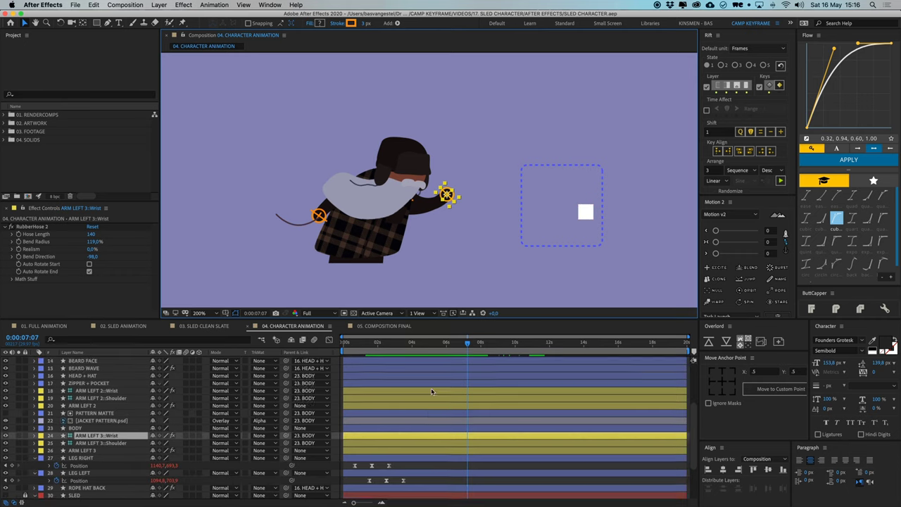
pyautogui.press('p')
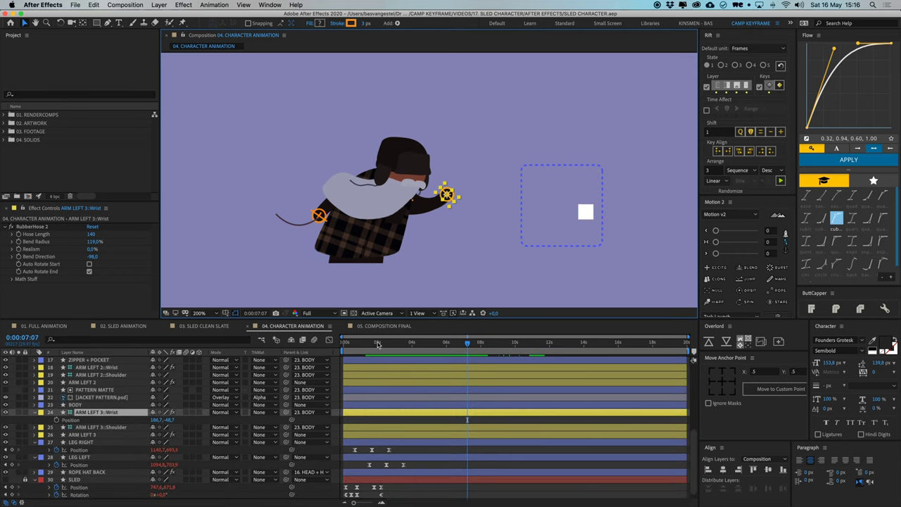
pyautogui.click(358, 349)
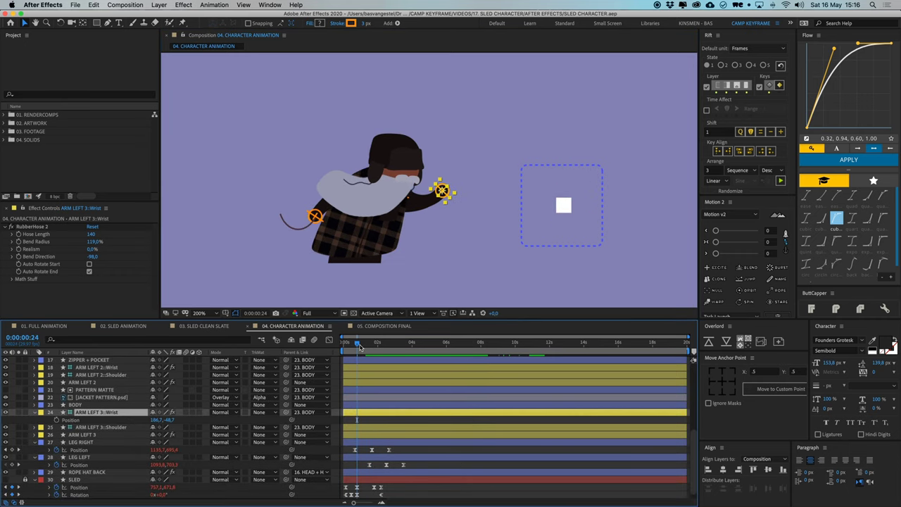
pyautogui.moveTo(360, 347); pyautogui.dragTo(358, 346)
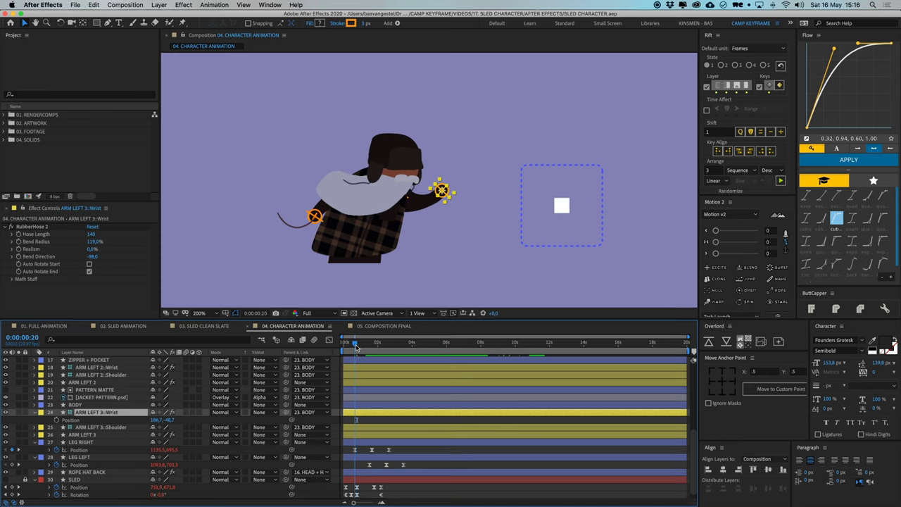
pyautogui.click(56, 420)
# Move the wrist outward to 195.5, -53.1 at 0:00:01:20, and copy its first Position keyframe to 0:00:02:20
pyautogui.moveTo(370, 347); pyautogui.dragTo(373, 348)
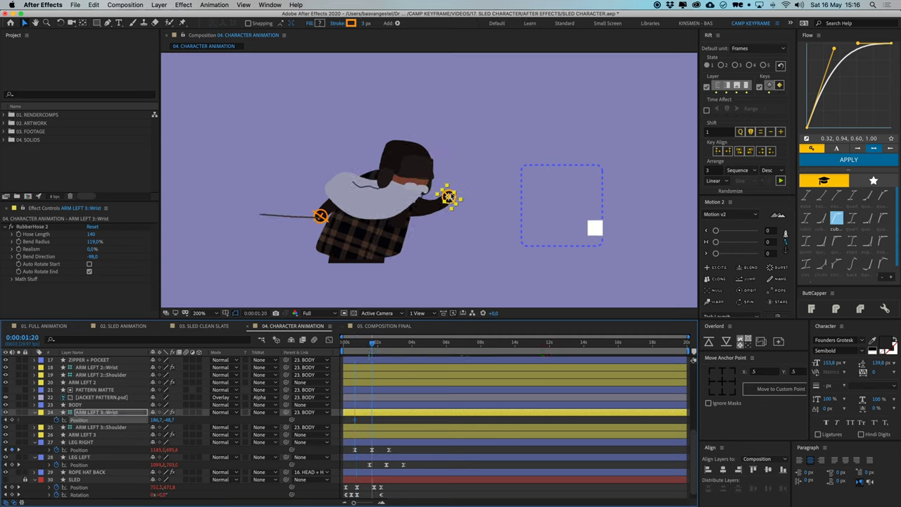
pyautogui.moveTo(450, 198); pyautogui.dragTo(454, 195)
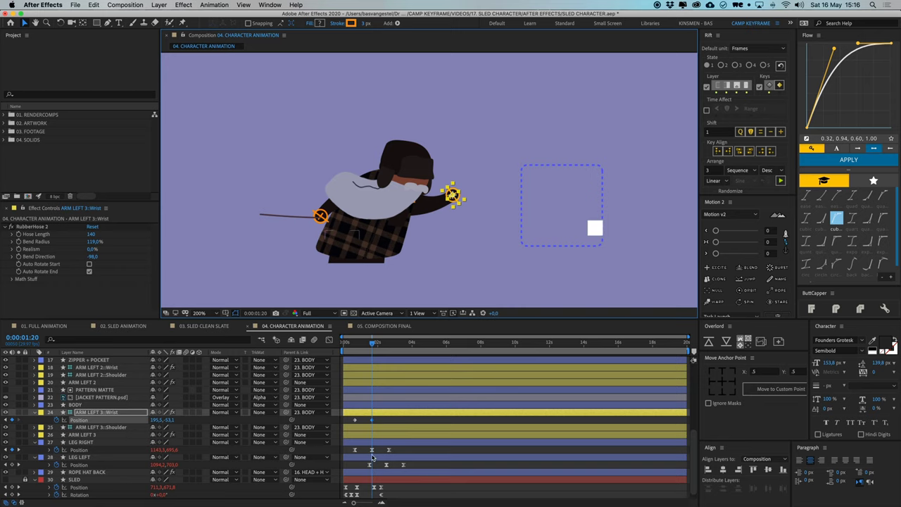
pyautogui.click(354, 420)
pyautogui.click(389, 348)
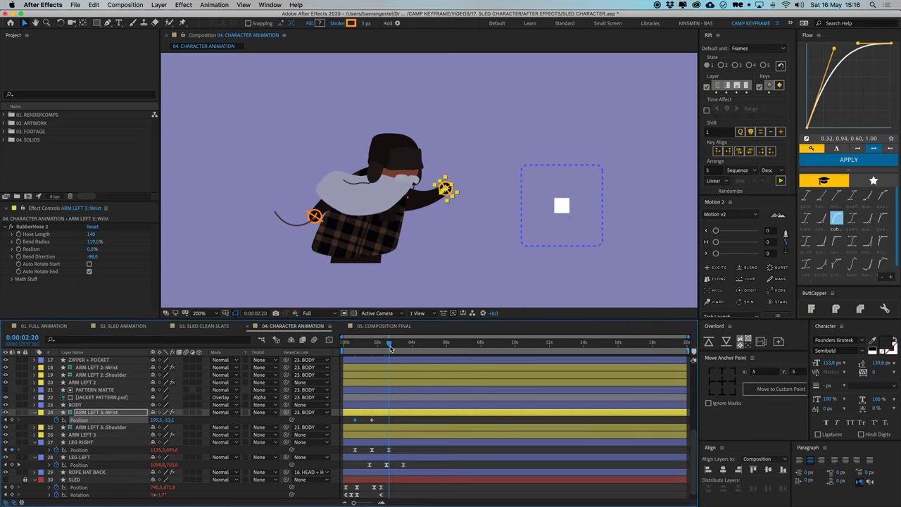
pyautogui.press('super+v')
# Apply Easy Ease to the three Position keyframes of ARM LEFT 3::Wrist and preview the arm movement
pyautogui.moveTo(347, 418); pyautogui.dragTo(397, 426)
pyautogui.rightClick(390, 420)
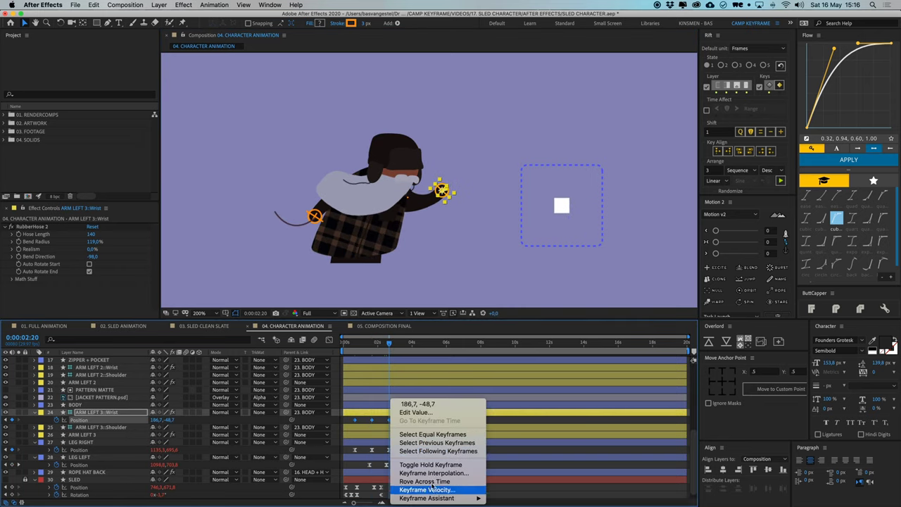
pyautogui.moveTo(472, 498)
pyautogui.click(508, 448)
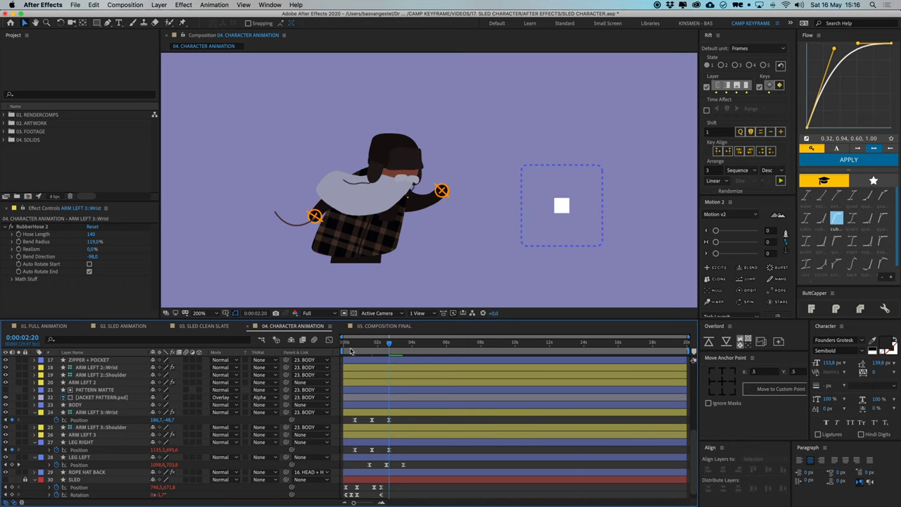
pyautogui.press('space')
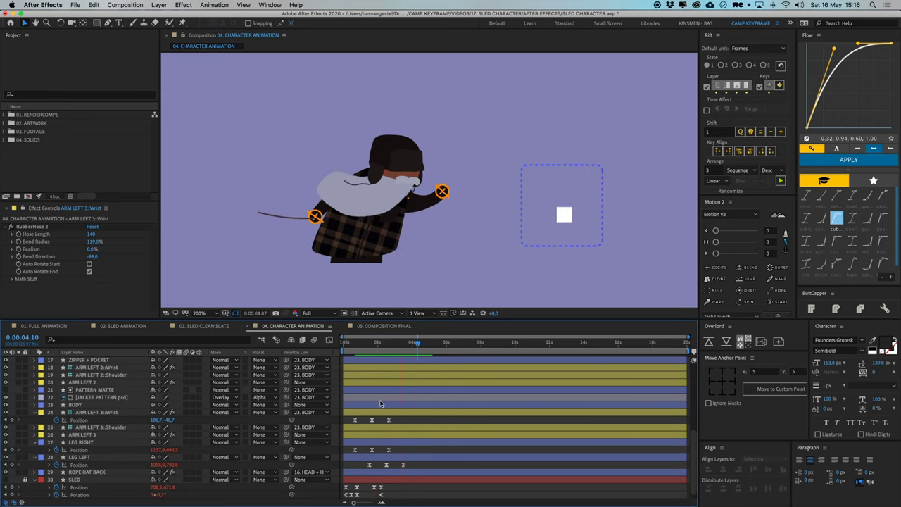
# Add the expression loopOut() to the Position of ARM LEFT 3::Wrist and preview the loop from 0:00:00:20
pyautogui.moveTo(366, 345); pyautogui.dragTo(357, 344)
pyautogui.keyDown('alt'); pyautogui.click(56, 420); pyautogui.keyUp('alt')
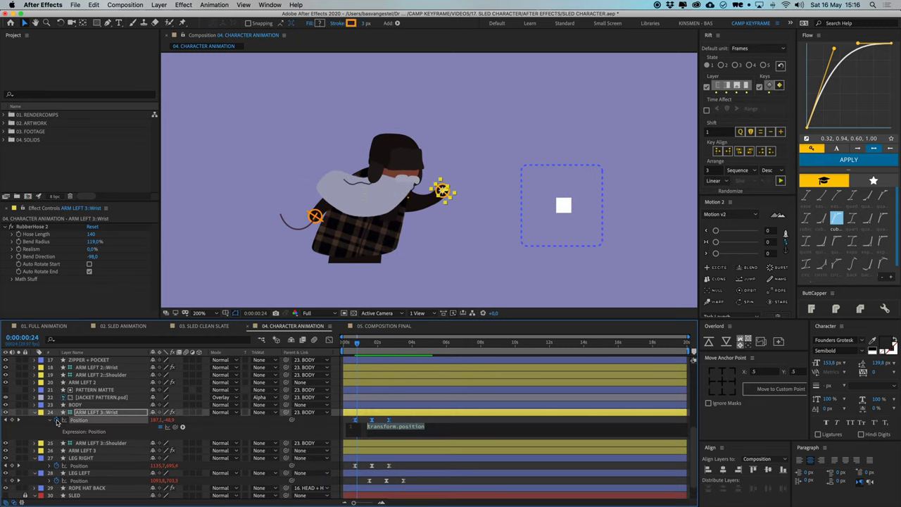
pyautogui.write('loopOut(')
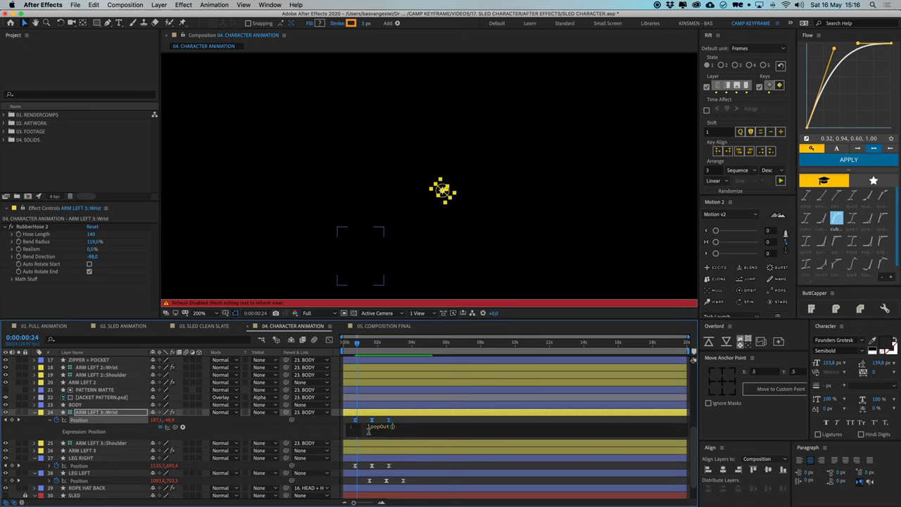
pyautogui.click(403, 418)
pyautogui.click(356, 345)
pyautogui.press('space')
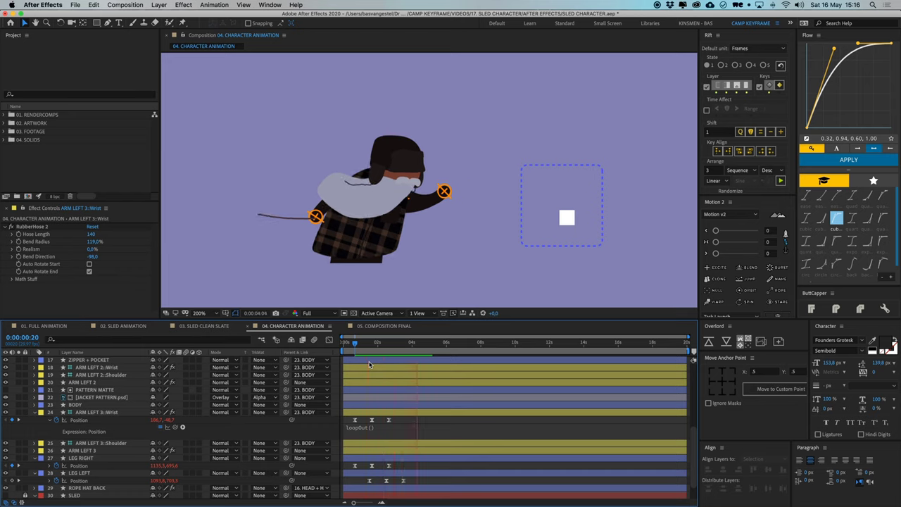
pyautogui.press('space')
# Make the layers LAMP FRAME 2, LAMP - LIGHTBULB, LAMP and LAMP FRAME visible and solo all four
pyautogui.press('u')
pyautogui.scroll(5, 398, 418)
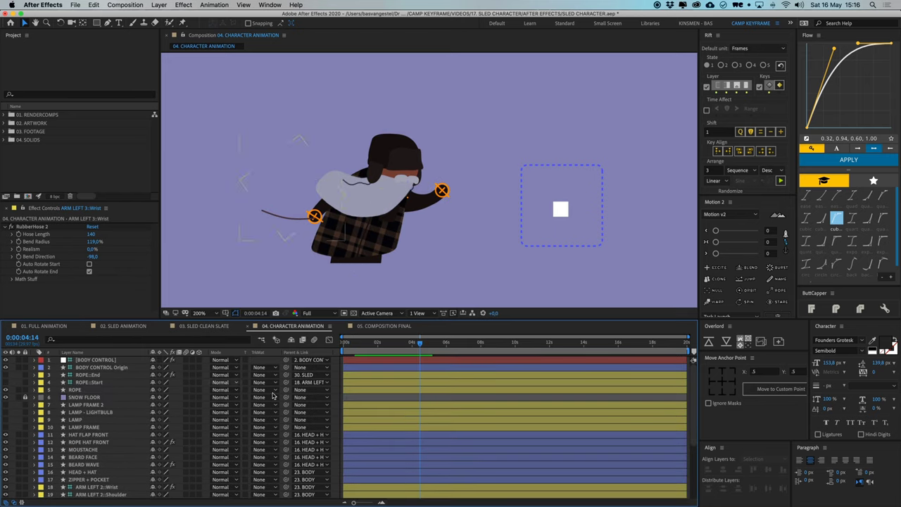
pyautogui.click(85, 405)
pyautogui.keyDown('shift'); pyautogui.click(84, 426); pyautogui.keyUp('shift')
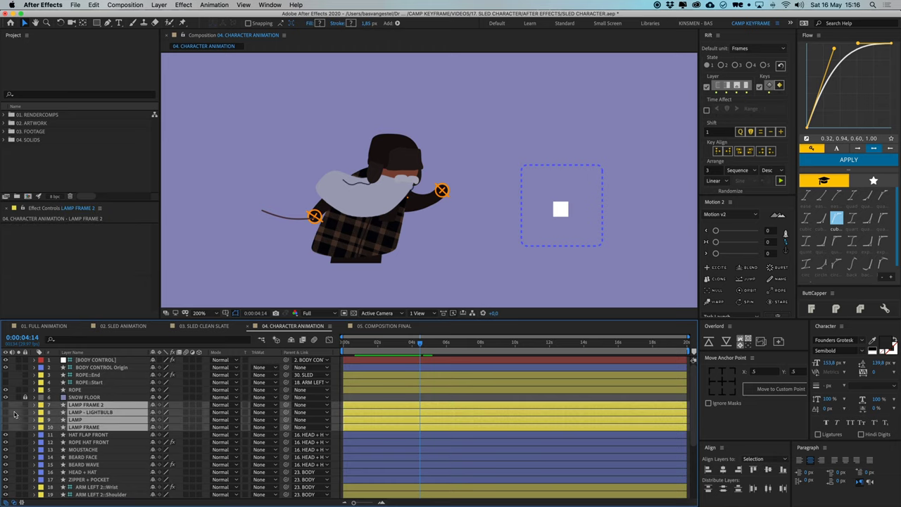
pyautogui.click(340, 396)
pyautogui.moveTo(455, 215); pyautogui.dragTo(437, 208)
pyautogui.press('.')
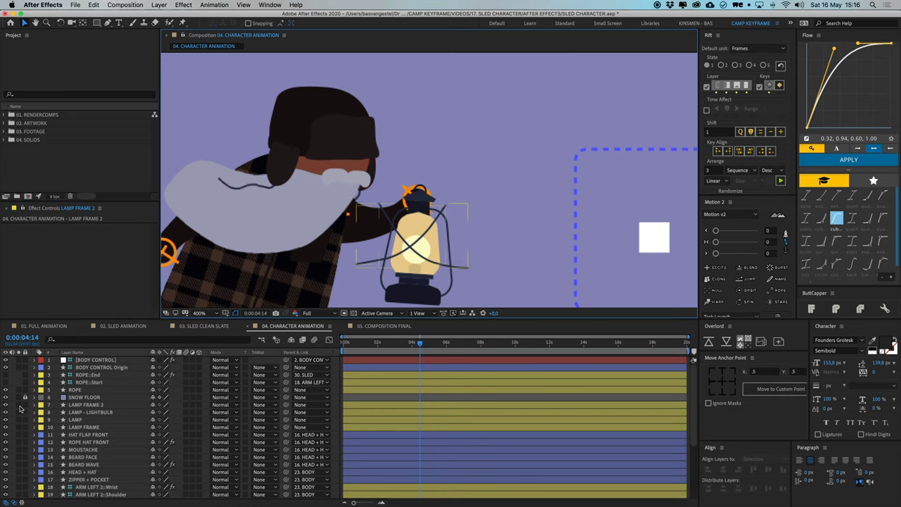
pyautogui.moveTo(19, 405); pyautogui.dragTo(19, 428)
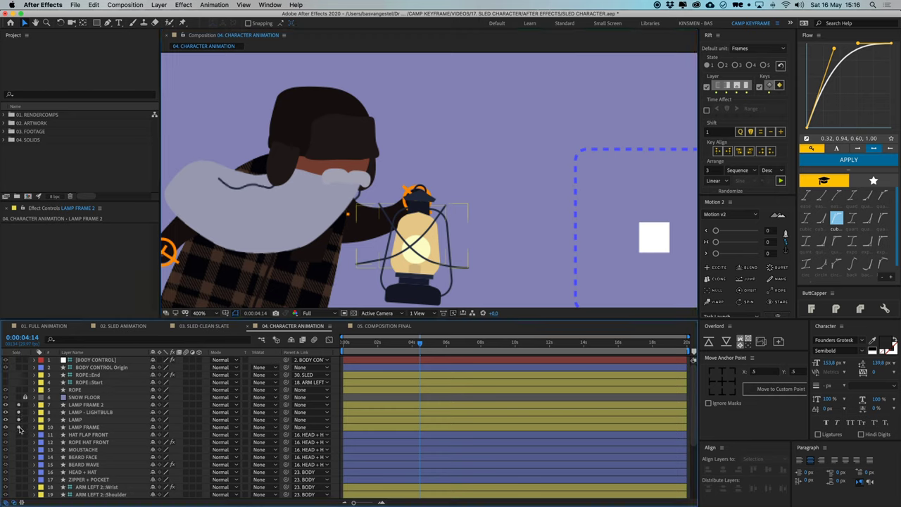
# Nudge the crossing wires of LAMP FRAME 2 slightly to the right so they centre on the lantern glass
pyautogui.click(420, 223)
pyautogui.moveTo(420, 223); pyautogui.dragTo(553, 149)
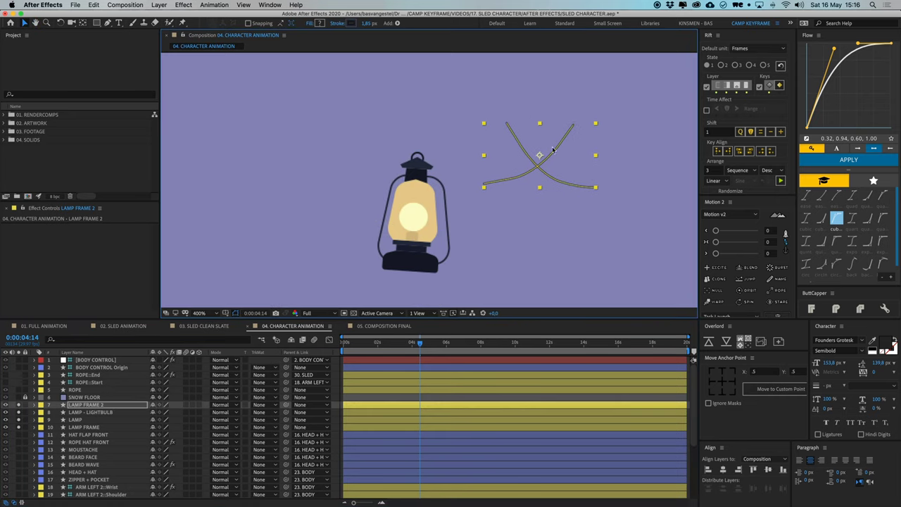
pyautogui.press('super+z')
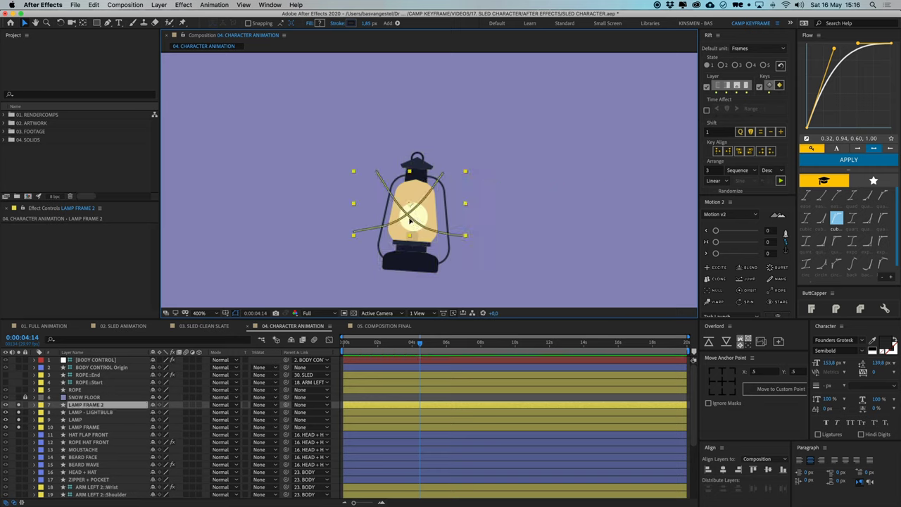
pyautogui.moveTo(410, 220); pyautogui.dragTo(419, 209)
pyautogui.moveTo(102, 412); pyautogui.dragTo(106, 401)
pyautogui.moveTo(418, 220); pyautogui.dragTo(477, 202)
pyautogui.press('super+z')
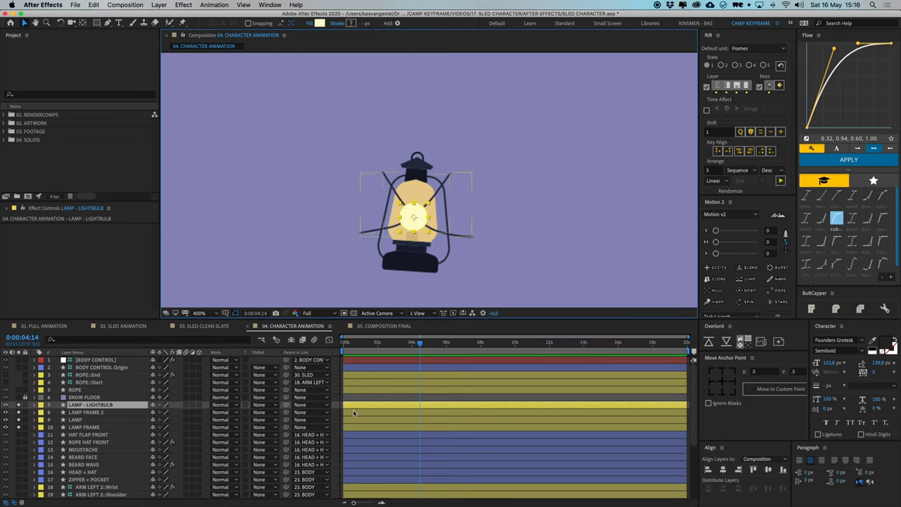
pyautogui.press('super+z')
pyautogui.click(130, 420)
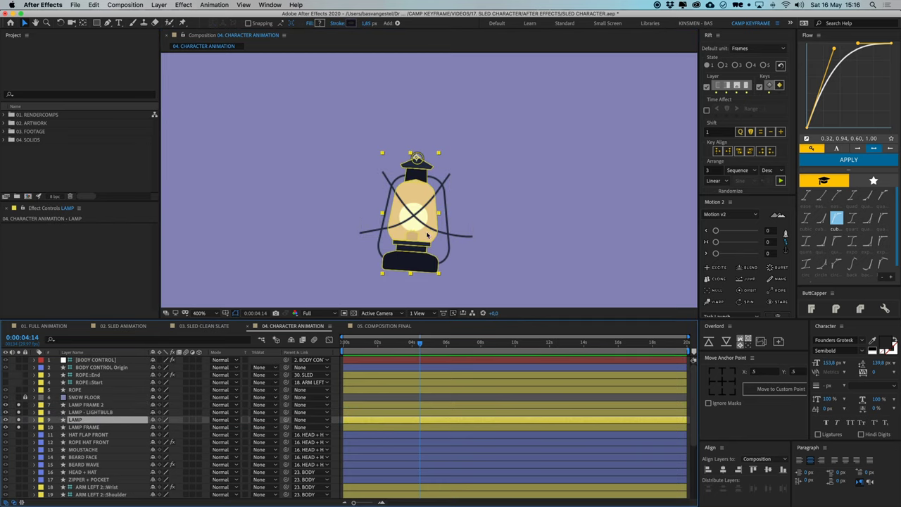
pyautogui.moveTo(428, 235); pyautogui.dragTo(549, 212)
pyautogui.press('super+z')
# Nudge the LAMP FRAME outline slightly to the left so it sits evenly around the lantern, and deselect it
pyautogui.click(92, 427)
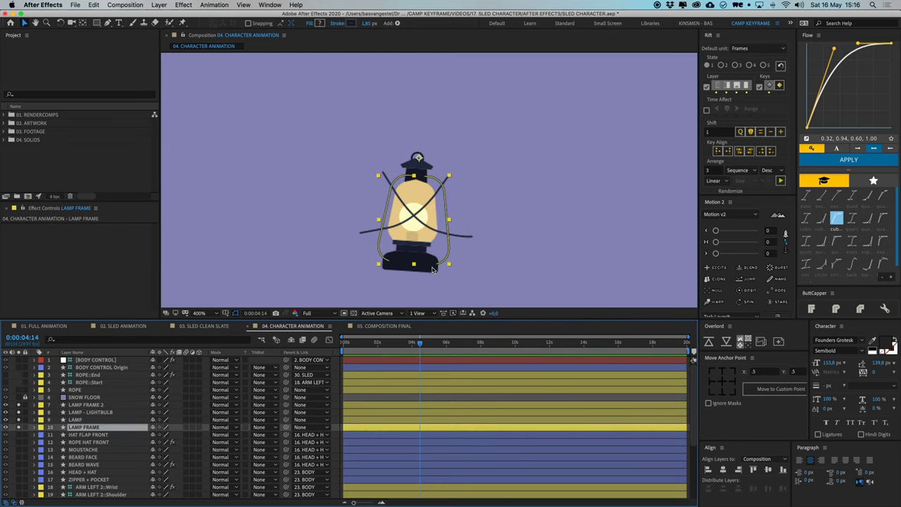
pyautogui.moveTo(448, 257); pyautogui.dragTo(444, 256)
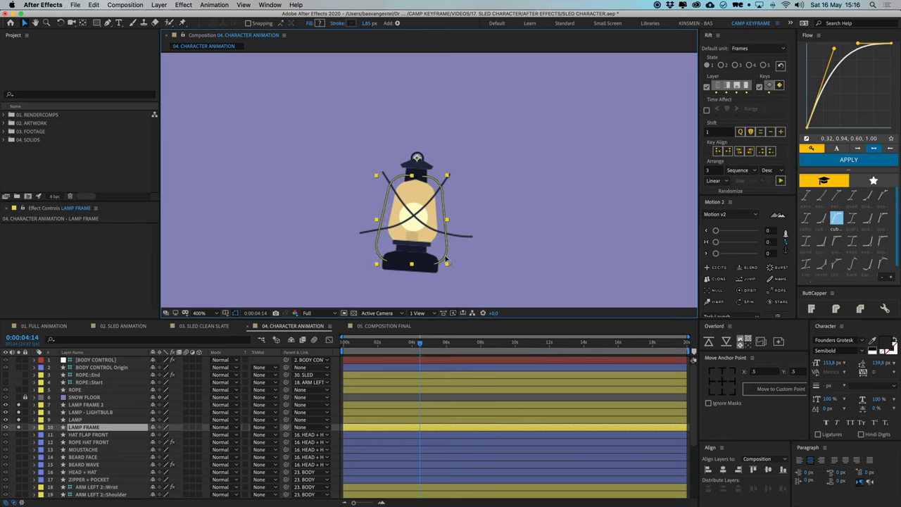
pyautogui.press('Return')
pyautogui.click(335, 421)
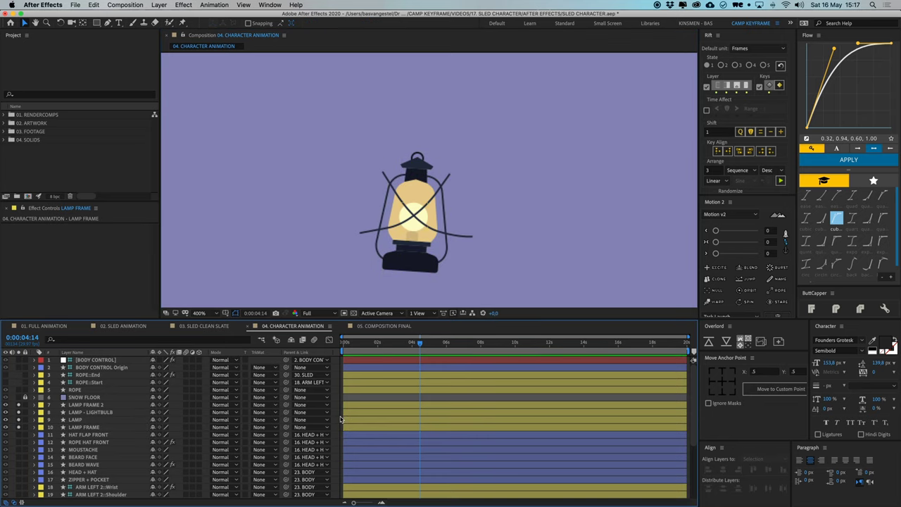
# Parent the LAMP FRAME 2, LAMP - LIGHTBULB and LAMP FRAME layers to the LAMP layer
pyautogui.click(90, 406)
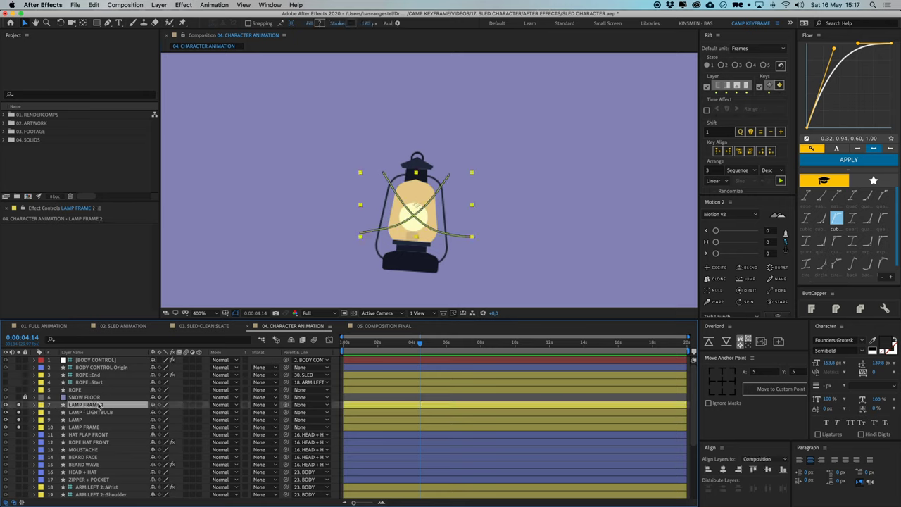
pyautogui.keyDown('super'); pyautogui.click(100, 413); pyautogui.keyUp('super')
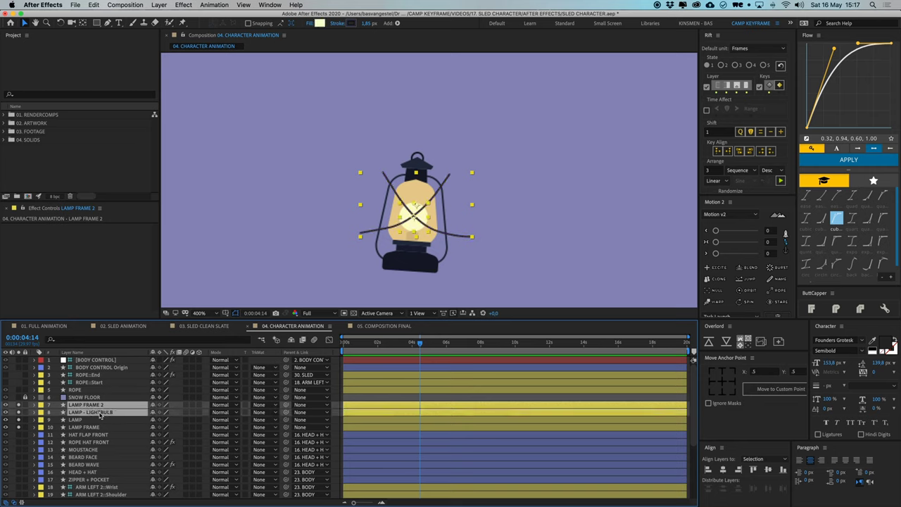
pyautogui.keyDown('super'); pyautogui.click(98, 427); pyautogui.keyUp('super')
pyautogui.moveTo(286, 427); pyautogui.dragTo(102, 420)
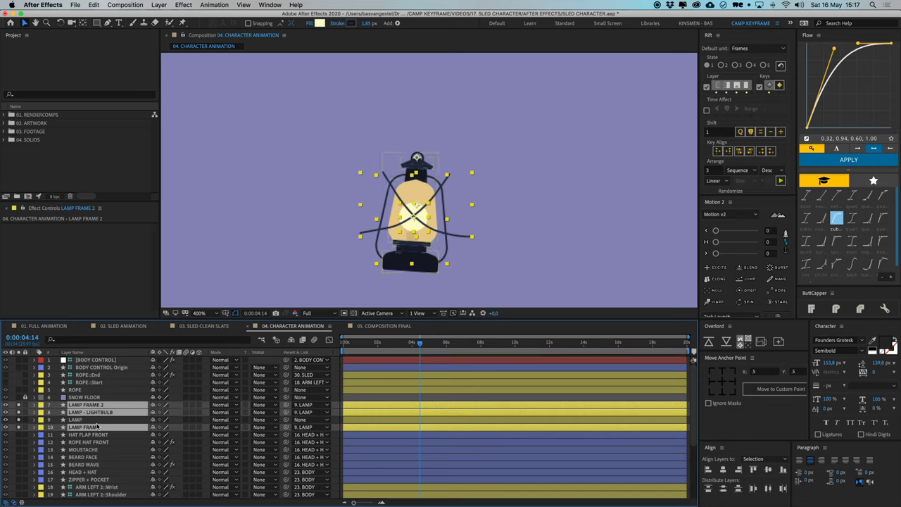
pyautogui.click(100, 421)
pyautogui.moveTo(422, 270)
pyautogui.mouseDown()
pyautogui.moveTo(411, 262)
pyautogui.moveTo(470, 251)
pyautogui.moveTo(387, 261)
pyautogui.moveTo(429, 264)
pyautogui.moveTo(406, 264)
pyautogui.mouseUp()
pyautogui.press('super+z')
pyautogui.press('w')
pyautogui.press('super+z')
pyautogui.press('super+z')
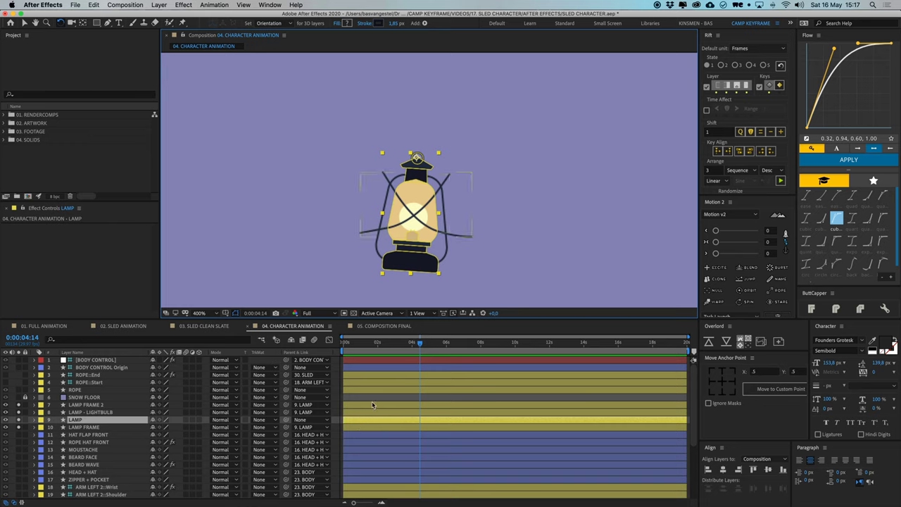
# Turn off solo on the lamp layers, parent LAMP to ARM LEFT 3::Wrist, and scrub back to 0:00:03:11 to check it
pyautogui.scroll(-5, 370, 419)
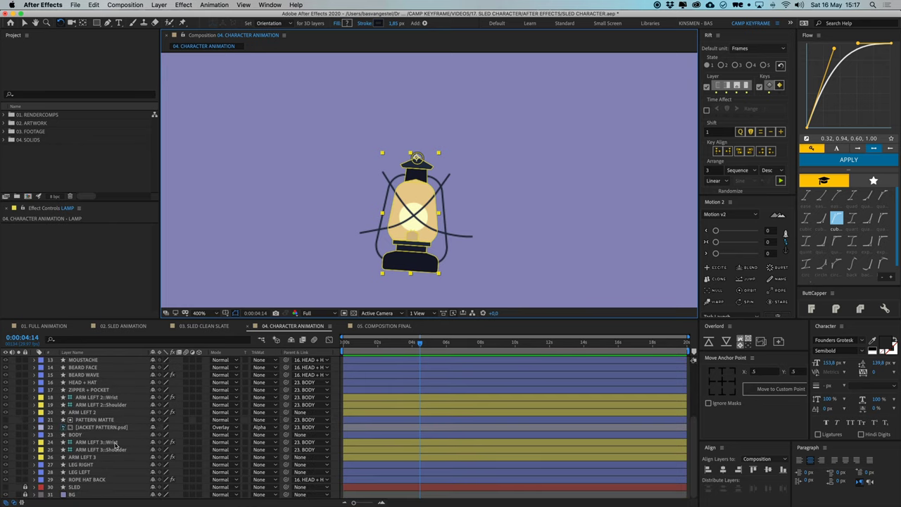
pyautogui.scroll(5, 115, 443)
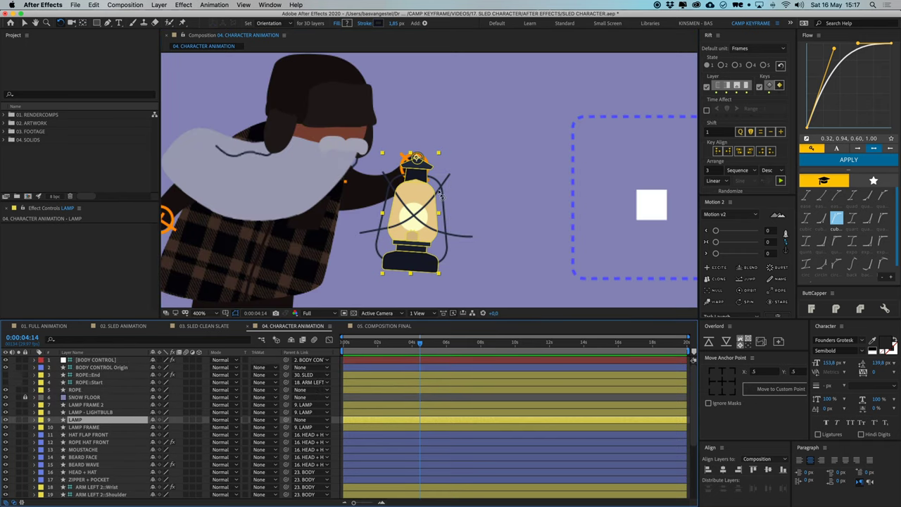
pyautogui.press('v')
pyautogui.click(417, 154)
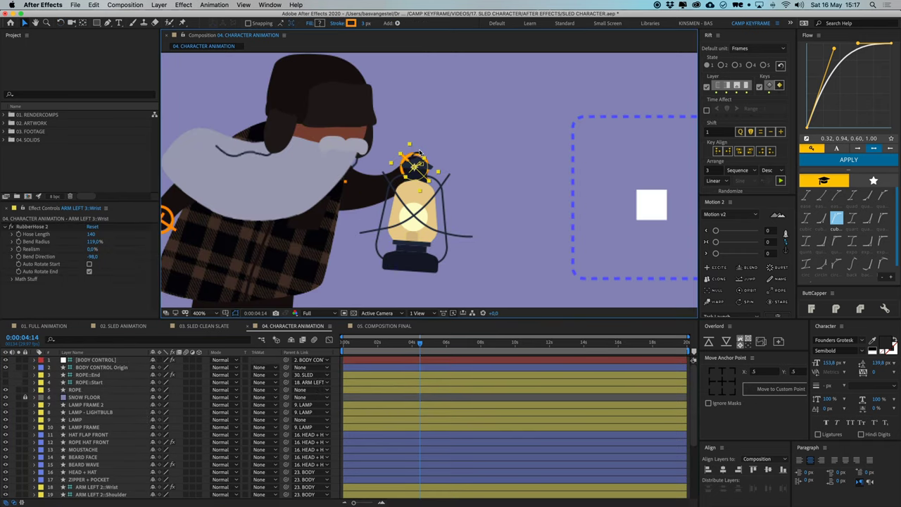
pyautogui.scroll(-5, 404, 377)
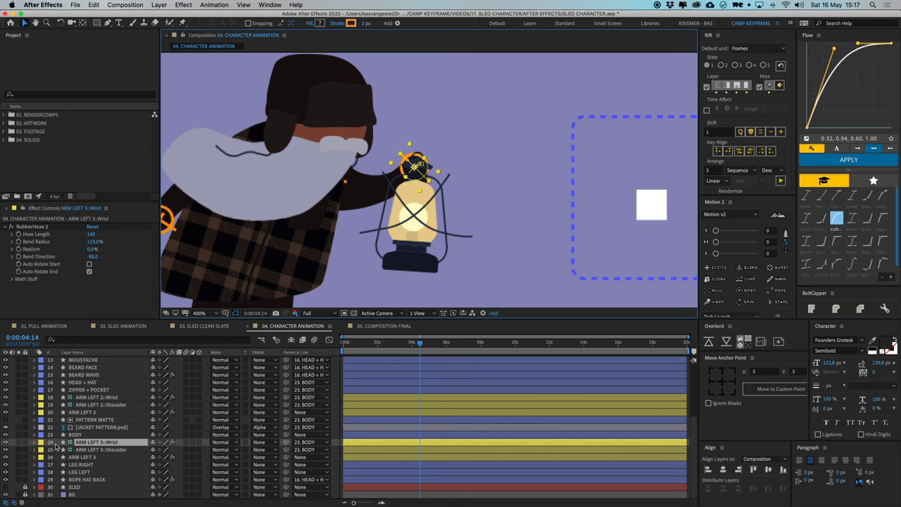
pyautogui.scroll(5, 57, 448)
pyautogui.click(406, 243)
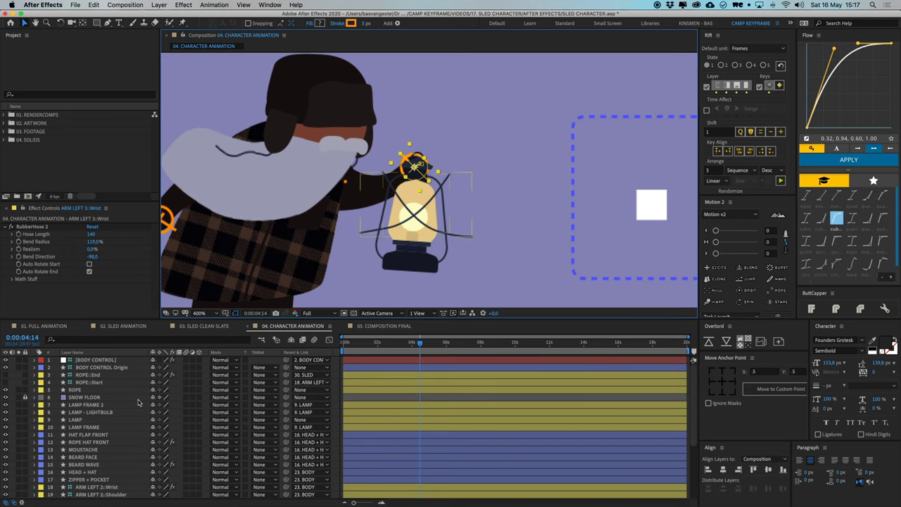
pyautogui.click(78, 420)
pyautogui.click(303, 420)
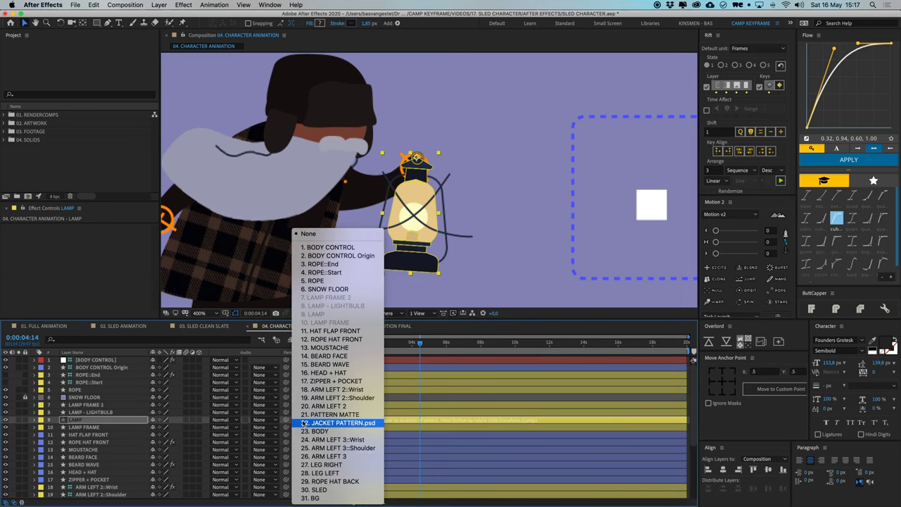
pyautogui.click(315, 440)
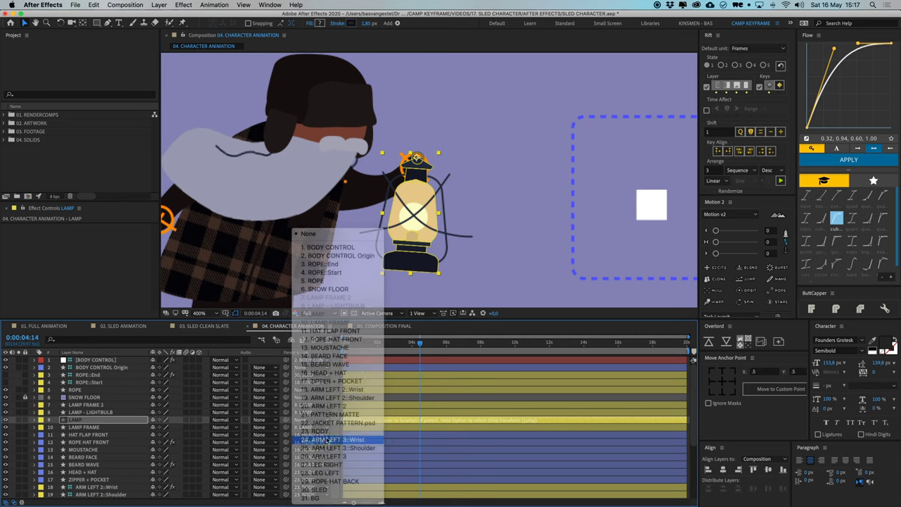
pyautogui.moveTo(419, 343); pyautogui.dragTo(401, 346)
# Reveal the Position keyframes of ARM LEFT 3::Wrist and move the current time to its first keyframe at 0:00:00:20
pyautogui.scroll(-5, 413, 427)
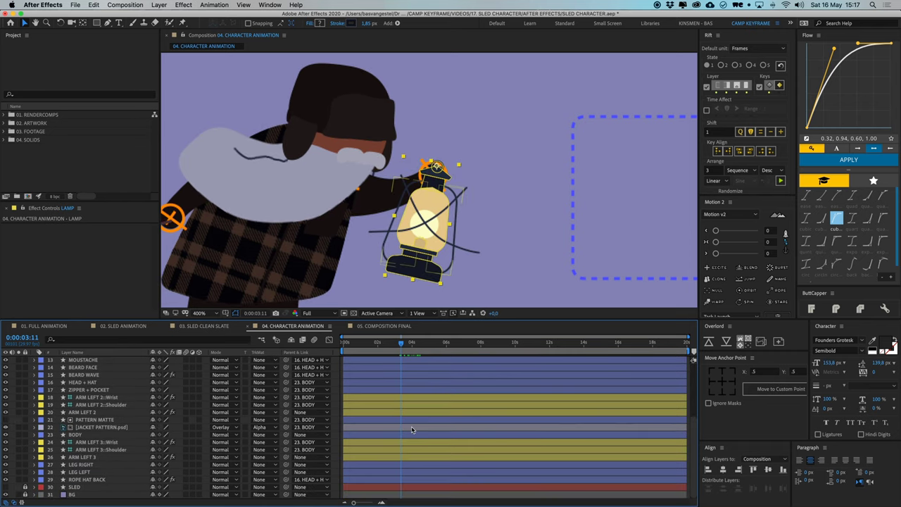
pyautogui.click(85, 441)
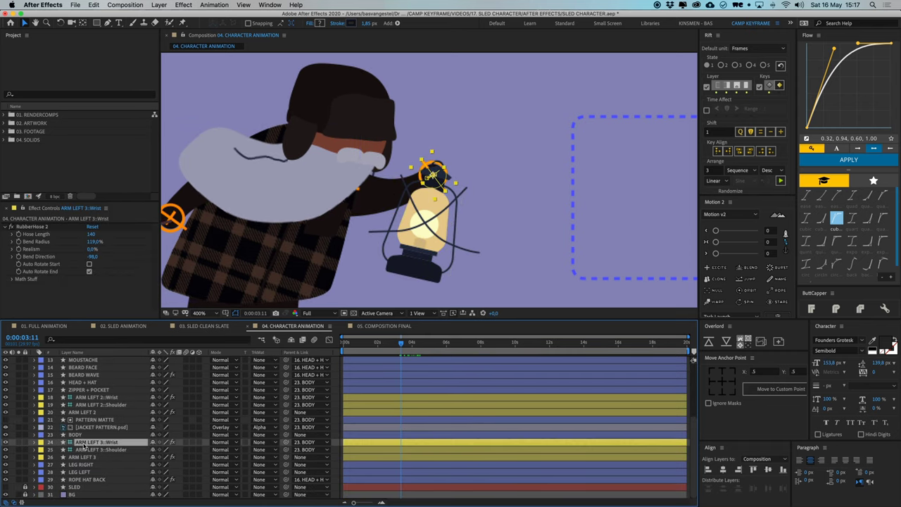
pyautogui.press('p')
pyautogui.click(355, 344)
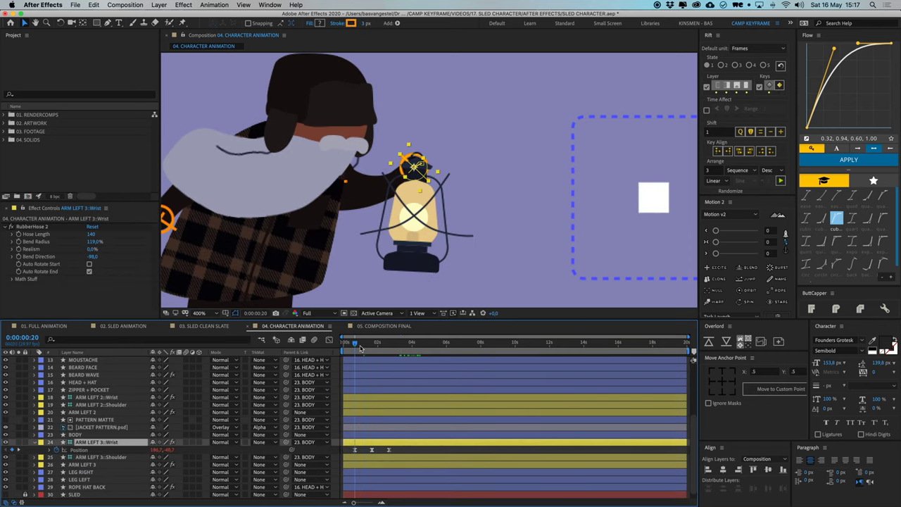
# Add a Rotation keyframe to the LAMP layer at 0:00:00:20 and rotate the lantern to 141.4°
pyautogui.scroll(5, 366, 394)
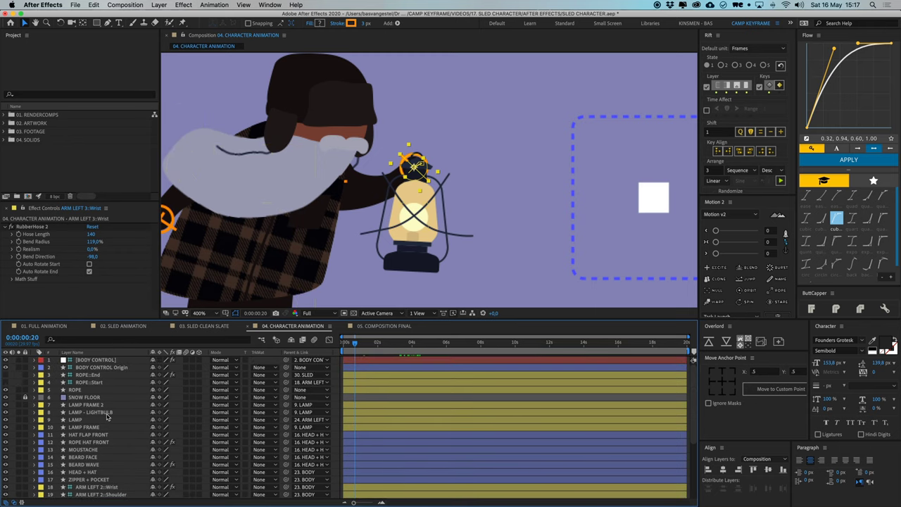
pyautogui.click(87, 420)
pyautogui.press('r')
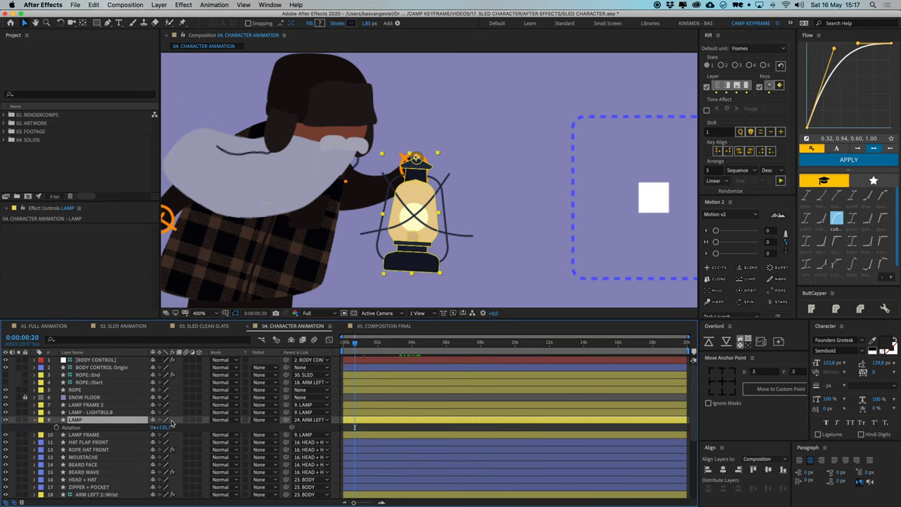
pyautogui.click(57, 427)
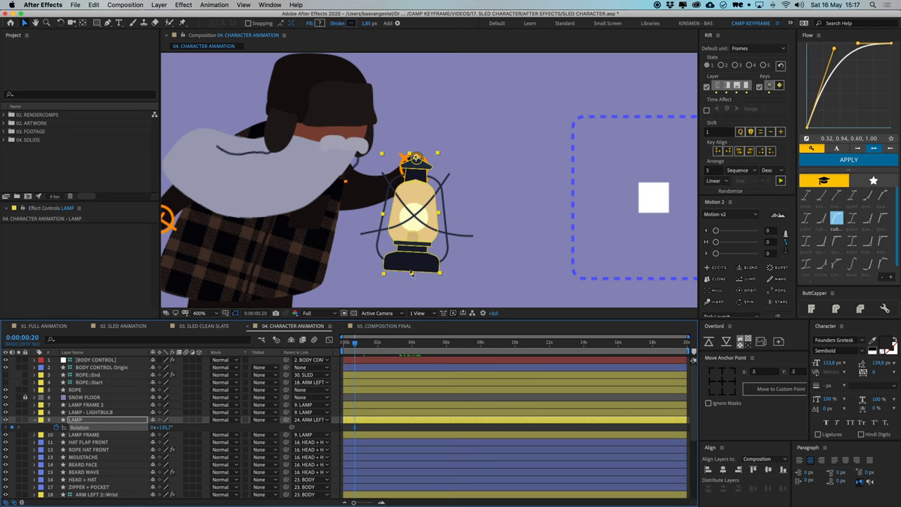
pyautogui.press('w')
pyautogui.moveTo(424, 271); pyautogui.dragTo(411, 272)
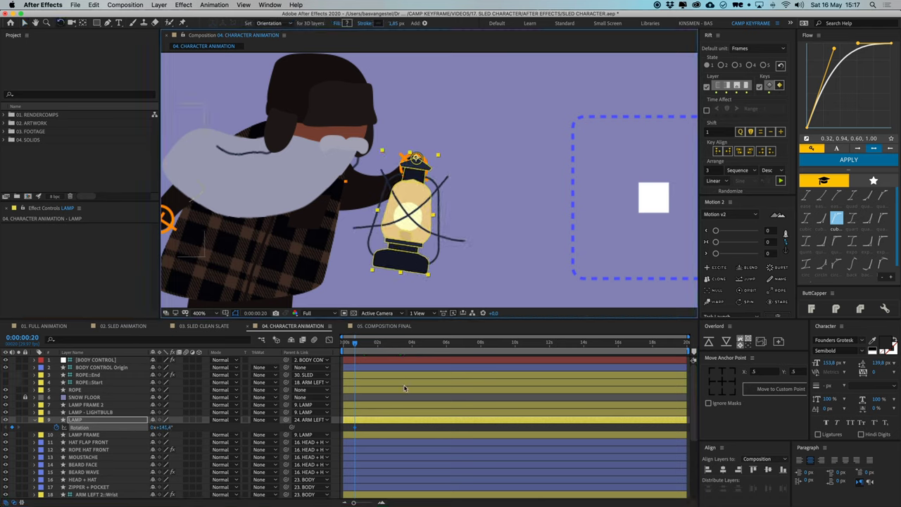
# Rotate the LAMP layer to 110.5° at 0:00:01:20, matching the wrist's middle Position keyframe
pyautogui.scroll(-5, 402, 391)
pyautogui.moveTo(365, 344); pyautogui.dragTo(370, 346)
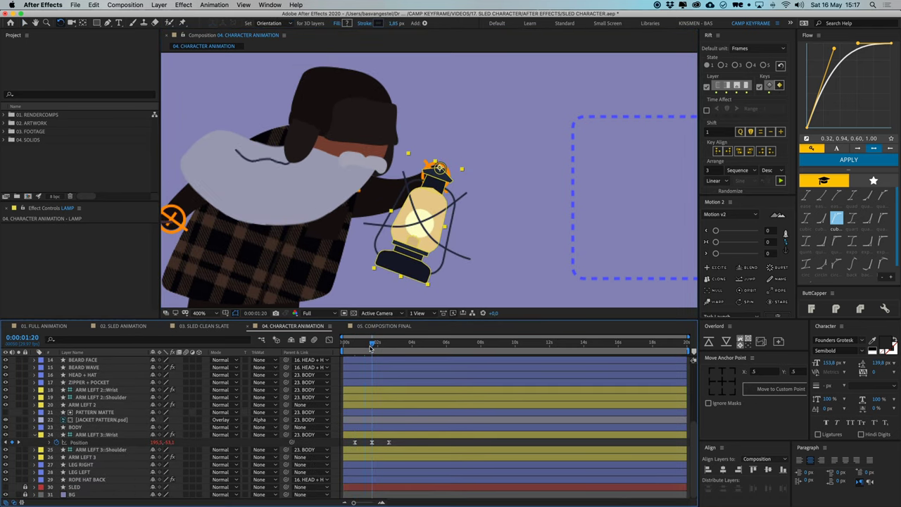
pyautogui.moveTo(408, 263); pyautogui.dragTo(465, 266)
# Repeat the 141.4° LAMP Rotation keyframe at 0:00:02:20 and apply Easy Ease to all three Rotation keyframes
pyautogui.press('k')
pyautogui.scroll(5, 396, 374)
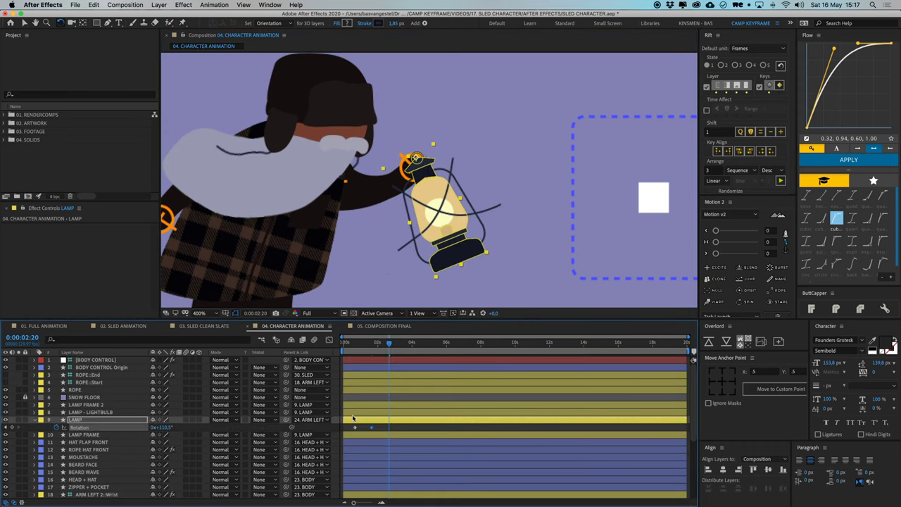
pyautogui.moveTo(350, 425); pyautogui.dragTo(408, 440)
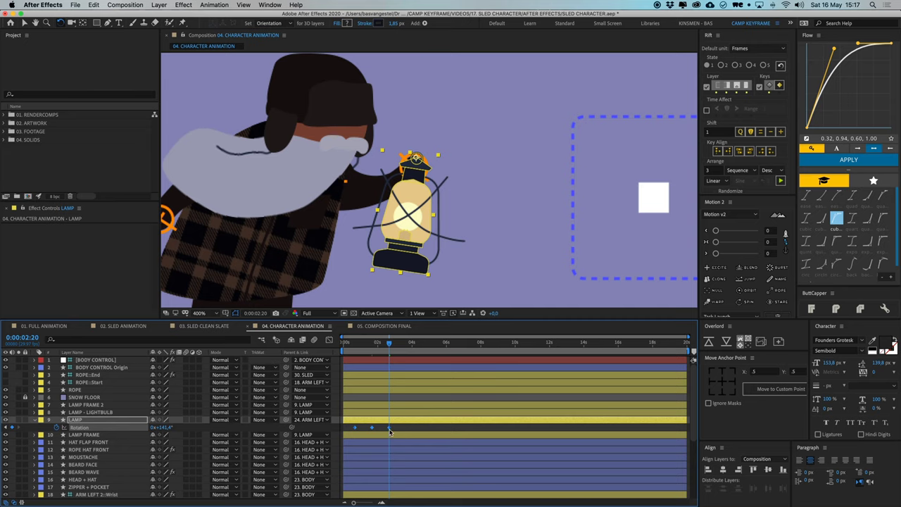
pyautogui.rightClick(388, 427)
pyautogui.moveTo(425, 497)
pyautogui.click(508, 448)
# Preview the lantern swing and move the LAMP layer slightly down so its ring hangs from the wrist
pyautogui.click(361, 346)
pyautogui.press('space')
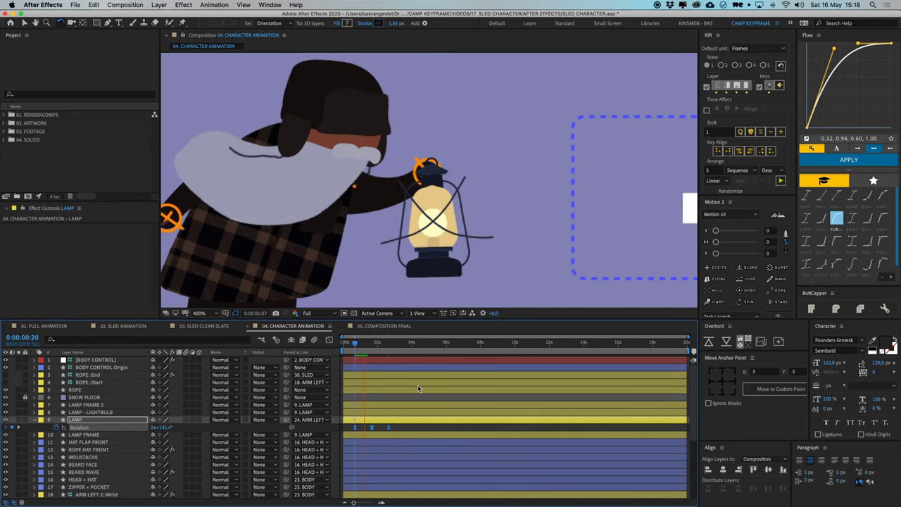
pyautogui.press('space')
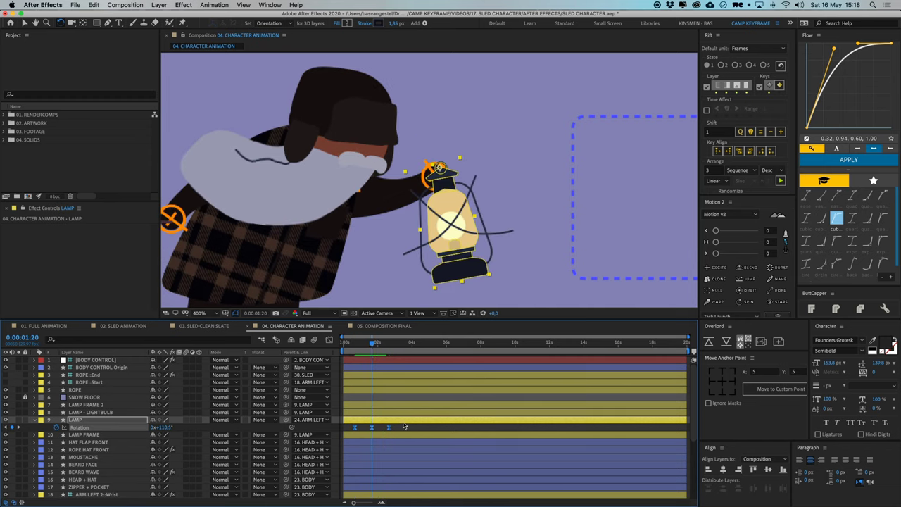
pyautogui.click(397, 429)
pyautogui.click(453, 238)
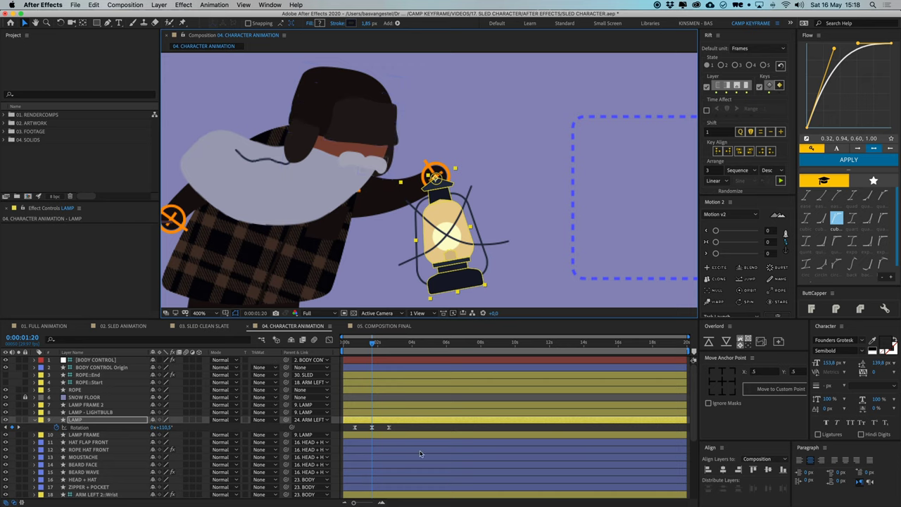
pyautogui.click(412, 431)
pyautogui.press('space')
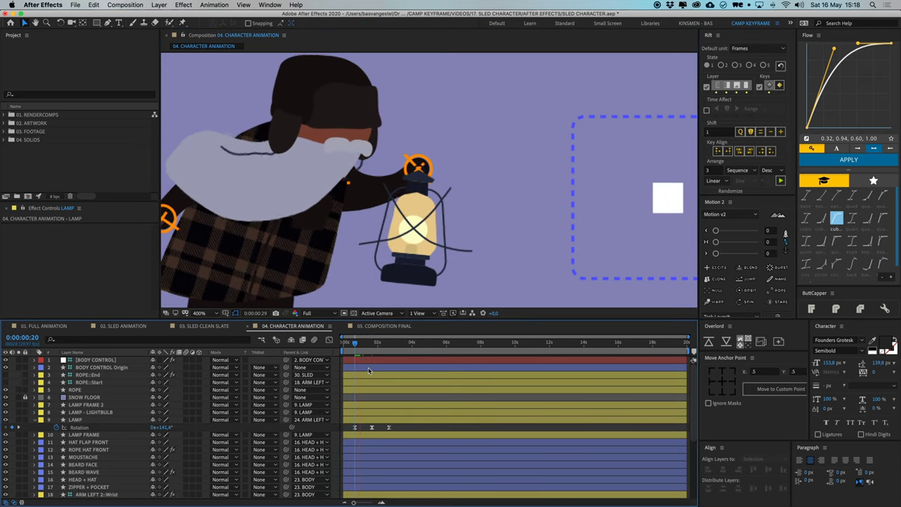
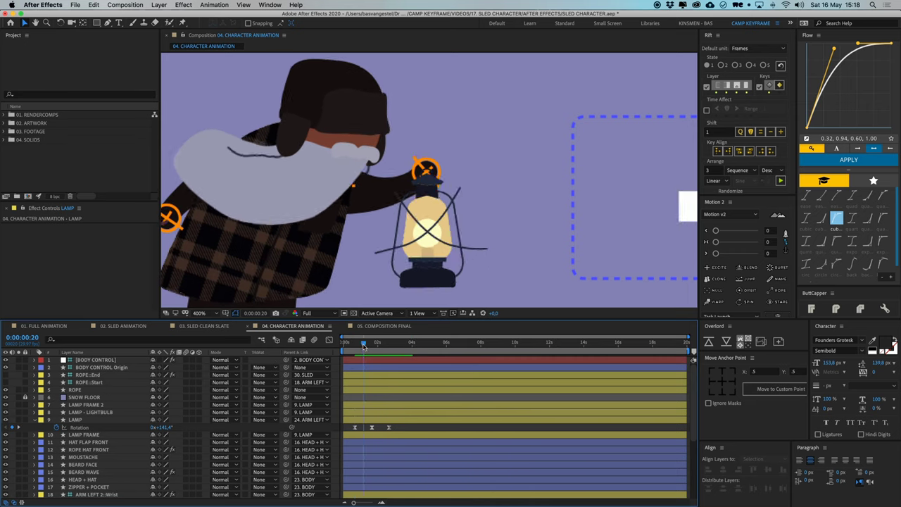
pyautogui.press('space')
# Add a loopOut() expression to the LAMP layer's Rotation
pyautogui.keyDown('alt'); pyautogui.click(54, 429); pyautogui.keyUp('alt')
pyautogui.write('loop')
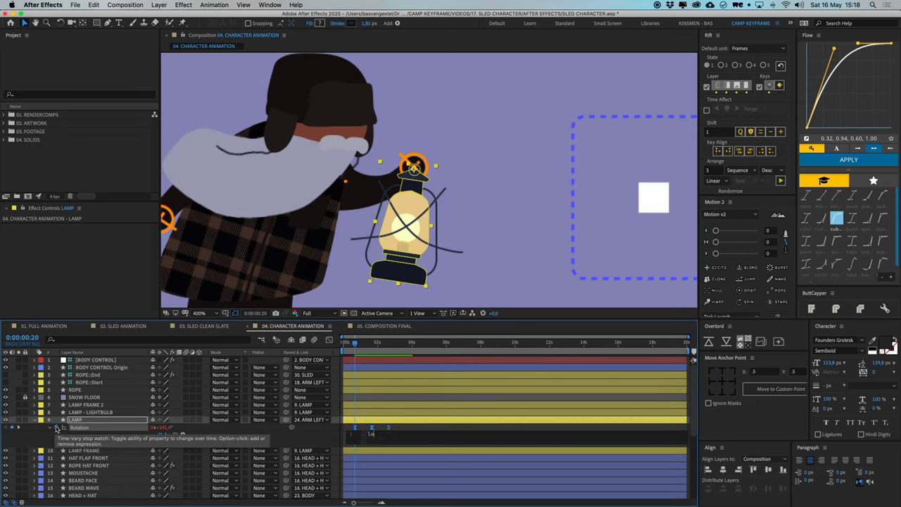
pyautogui.press('Down')
pyautogui.press('Down')
pyautogui.press('Return')
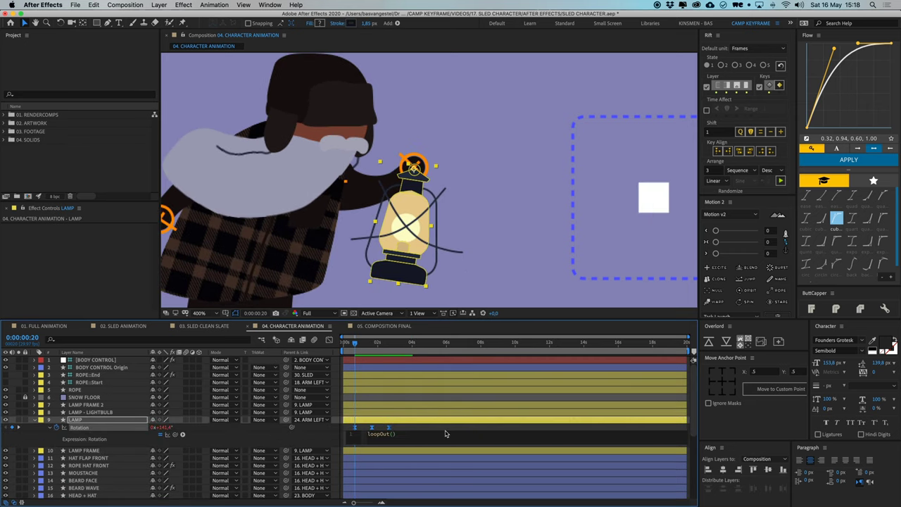
# Shift the three LAMP Rotation keyframes five frames later to start at 0:00:00:25, and preview the offset swing
pyautogui.click(396, 430)
pyautogui.click(389, 428)
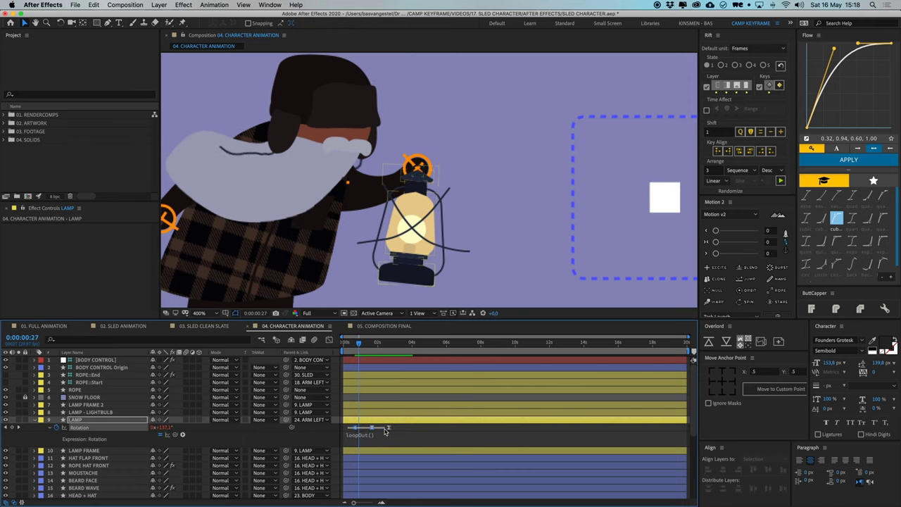
pyautogui.click(380, 501)
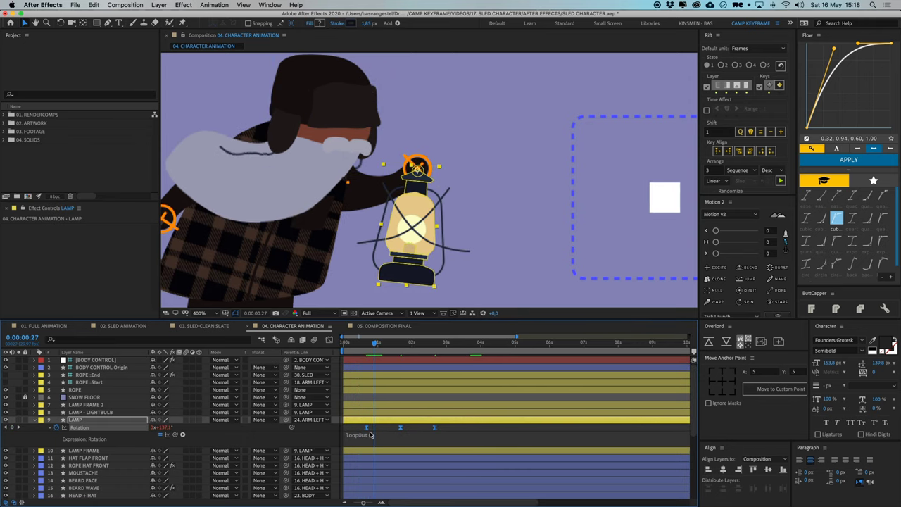
pyautogui.click(373, 433)
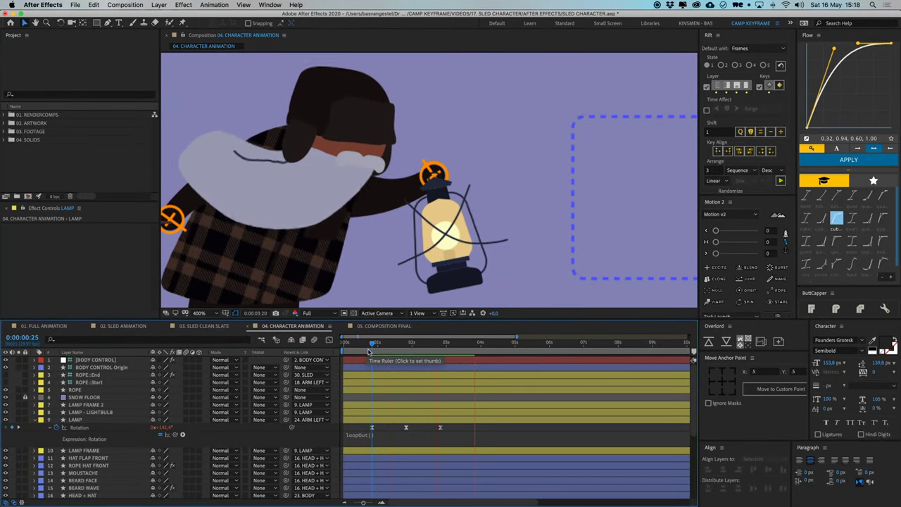
pyautogui.press('space')
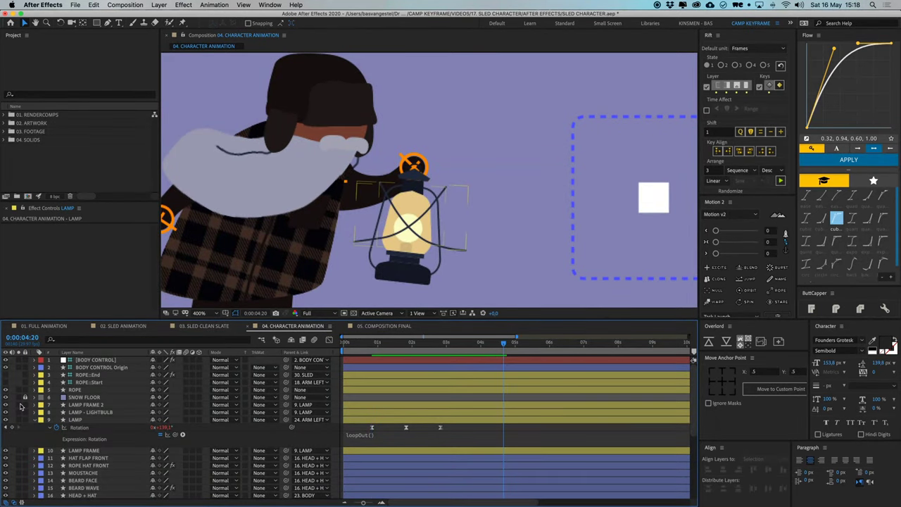
# Solo LAMP FRAME 2, LAMP - LIGHTBULB, LAMP and LAMP FRAME, collapse the LAMP properties, and preview the isolated lantern
pyautogui.moveTo(20, 412); pyautogui.dragTo(19, 420)
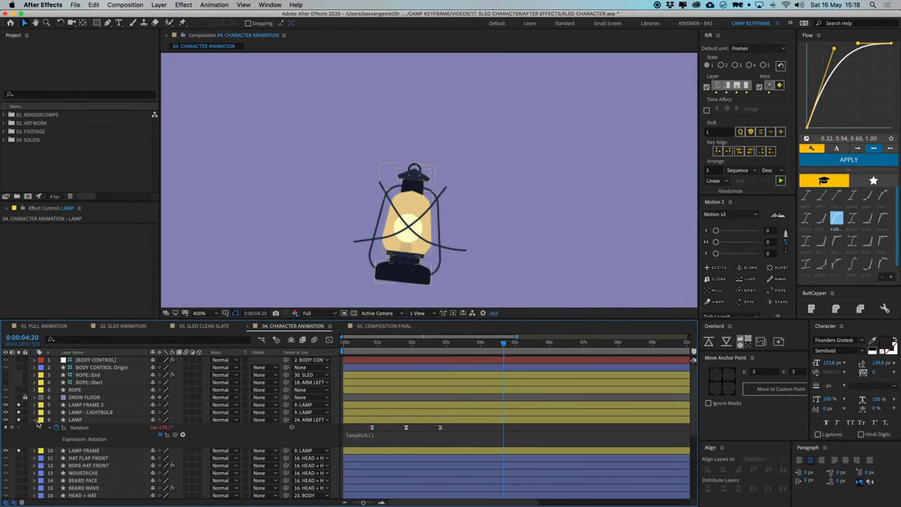
pyautogui.click(35, 420)
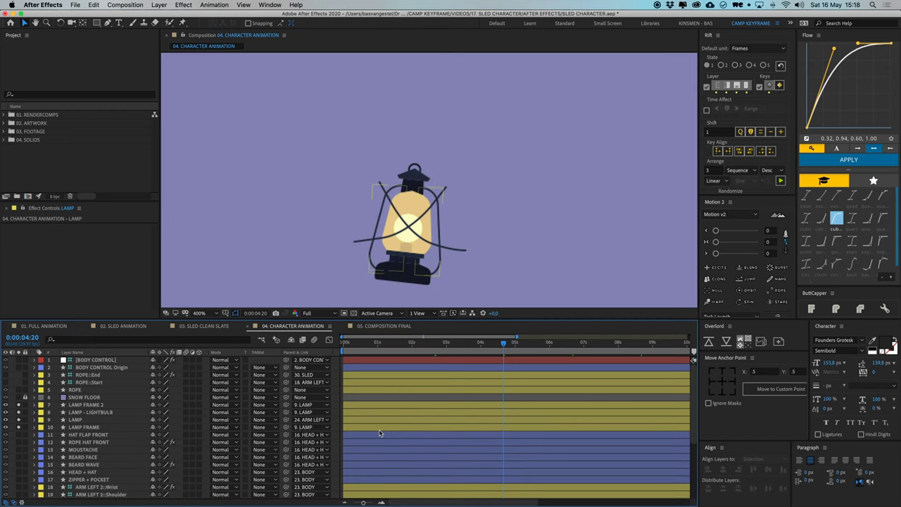
pyautogui.click(436, 413)
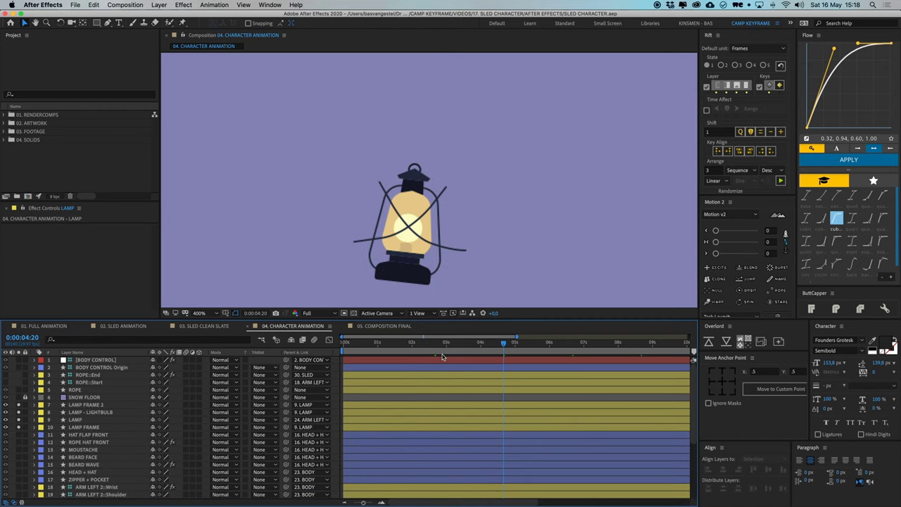
pyautogui.moveTo(440, 345)
pyautogui.mouseDown()
pyautogui.moveTo(428, 345)
pyautogui.moveTo(434, 349)
pyautogui.mouseUp()
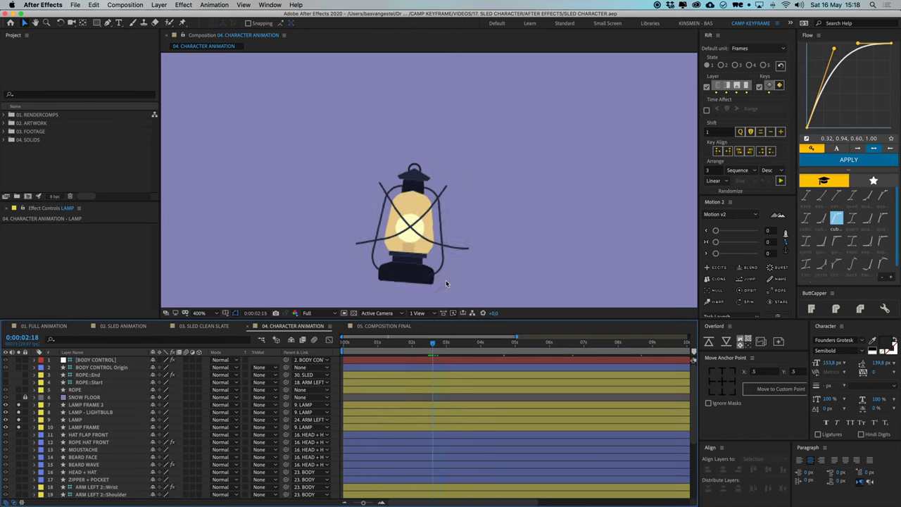
# Reveal the keyframes of the lamp layers and move the current time to the first Rotation keyframe at 0:00:00:25
pyautogui.click(413, 405)
pyautogui.keyDown('shift'); pyautogui.click(415, 428); pyautogui.keyUp('shift')
pyautogui.press('u')
pyautogui.click(415, 428)
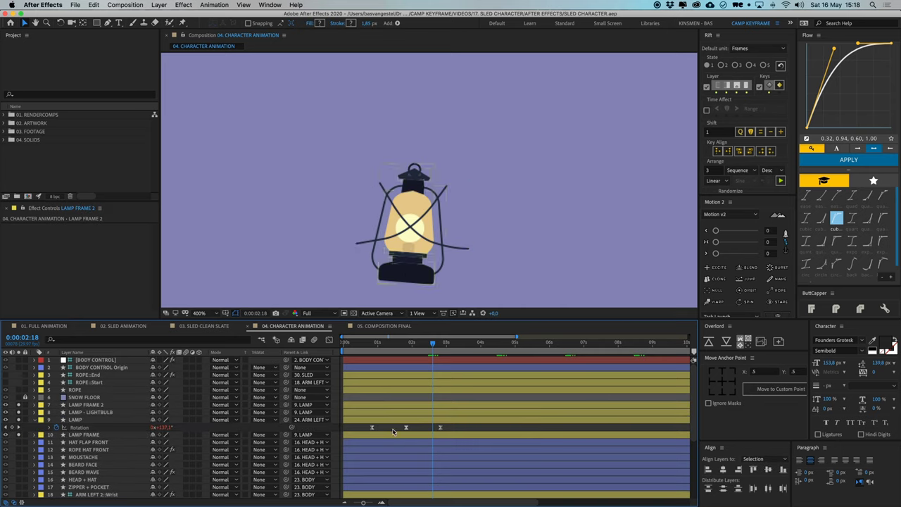
pyautogui.click(374, 349)
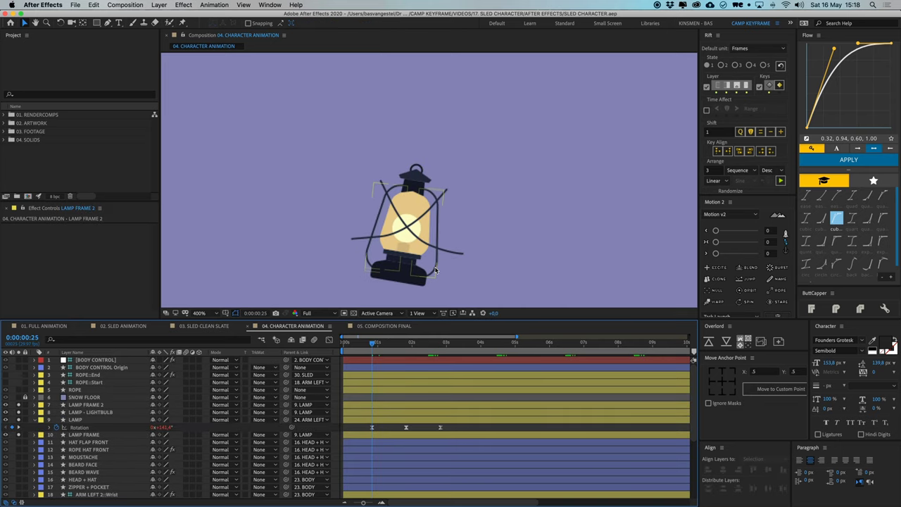
# Keyframe LAMP FRAME's Position at 1362.7, 548.5 on 0:00:00:25 and 0:00:02:25, and at 1355.8, 547.2 on 0:00:01:25
pyautogui.click(88, 435)
pyautogui.hotkey('alt', 'shift', 'p')
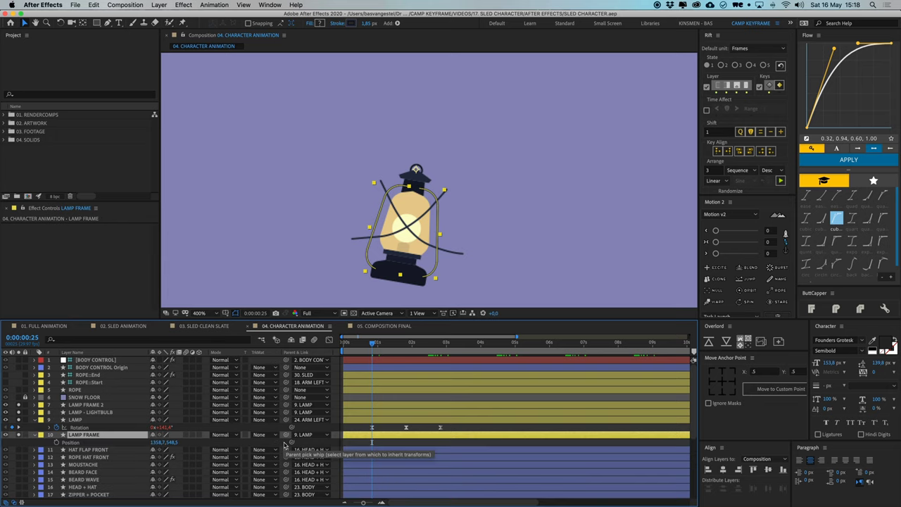
pyautogui.press(',')
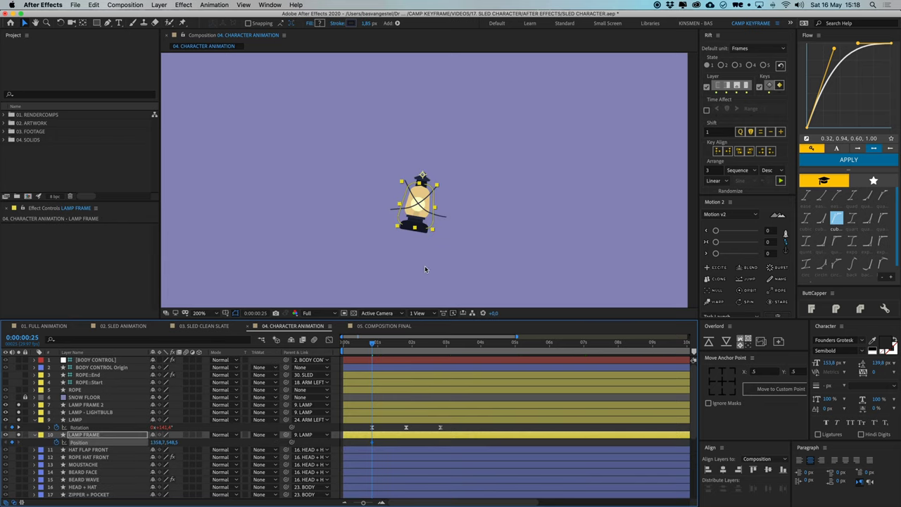
pyautogui.press('.')
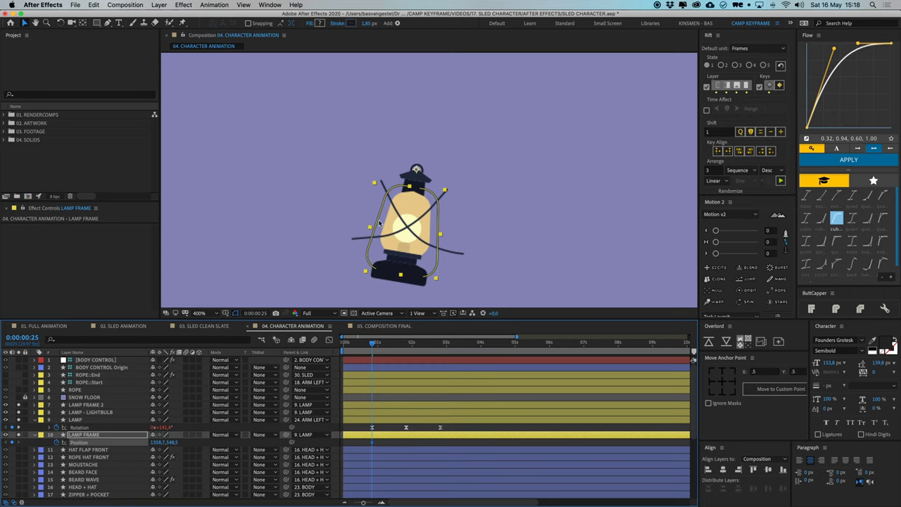
pyautogui.moveTo(378, 223); pyautogui.dragTo(382, 224)
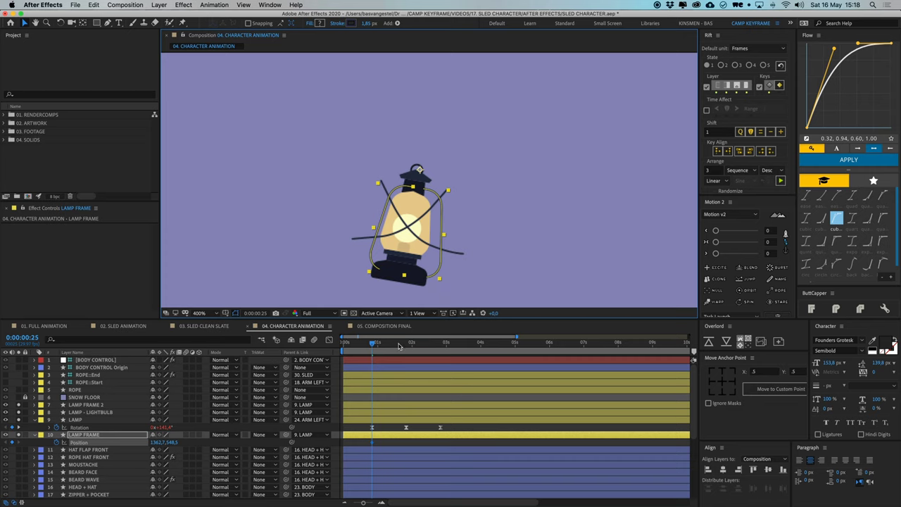
pyautogui.moveTo(398, 345)
pyautogui.mouseDown()
pyautogui.moveTo(436, 357)
pyautogui.moveTo(412, 351)
pyautogui.mouseUp()
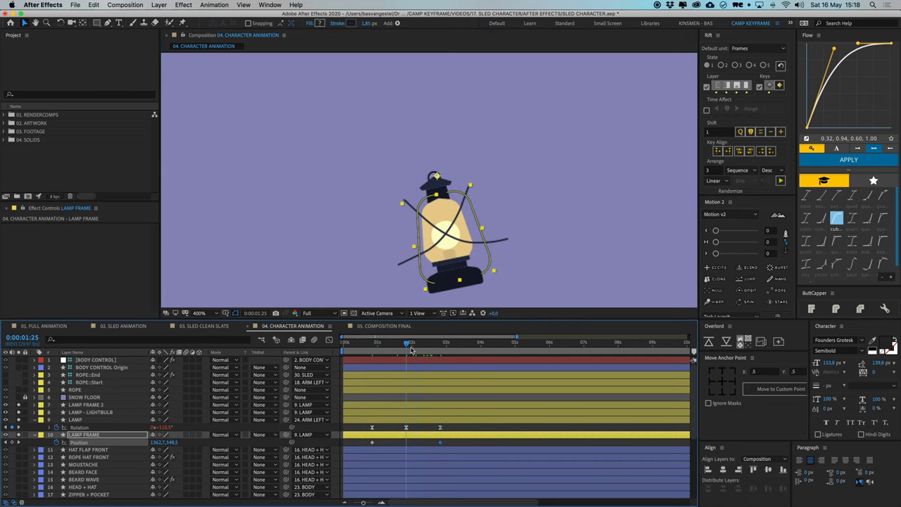
pyautogui.moveTo(486, 232); pyautogui.dragTo(478, 242)
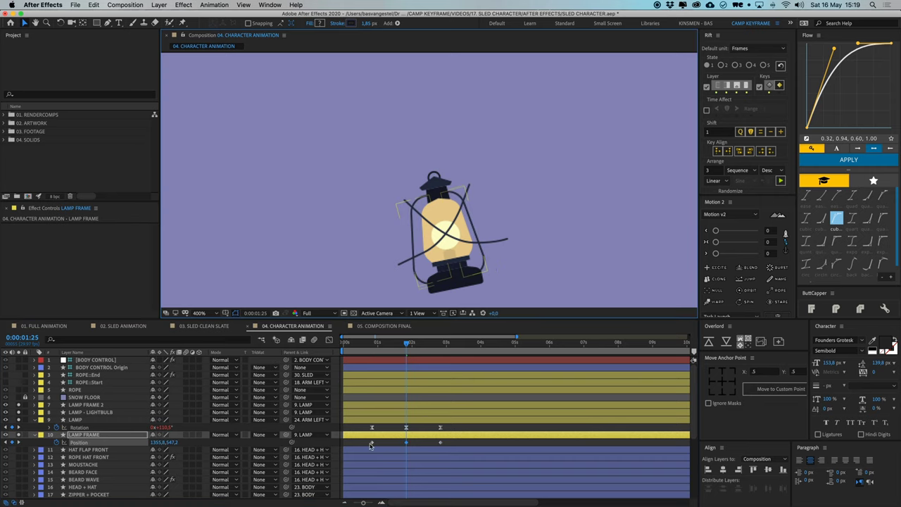
# Apply Easy Ease to LAMP FRAME's three Position keyframes and preview the frame's movement from 0:00:00:25
pyautogui.rightClick(440, 442)
pyautogui.moveTo(479, 498)
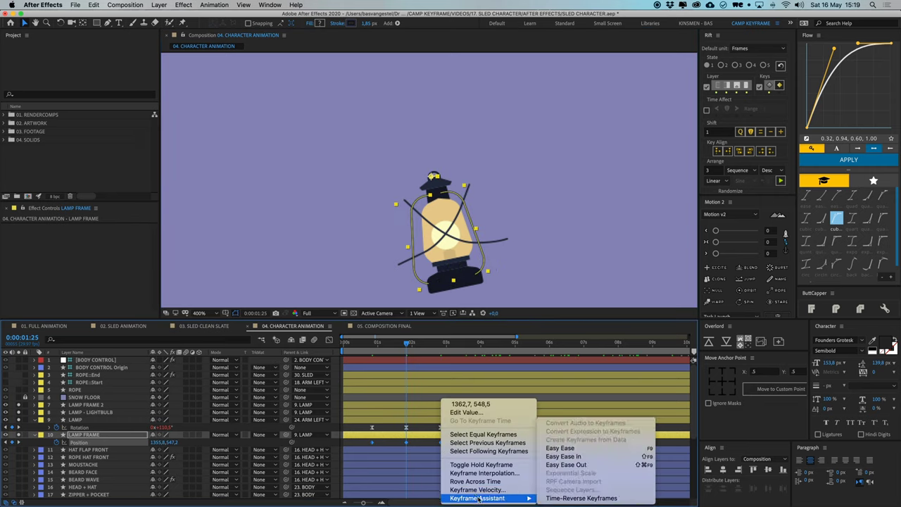
pyautogui.click(560, 448)
pyautogui.press('F2')
pyautogui.click(374, 347)
pyautogui.press('space')
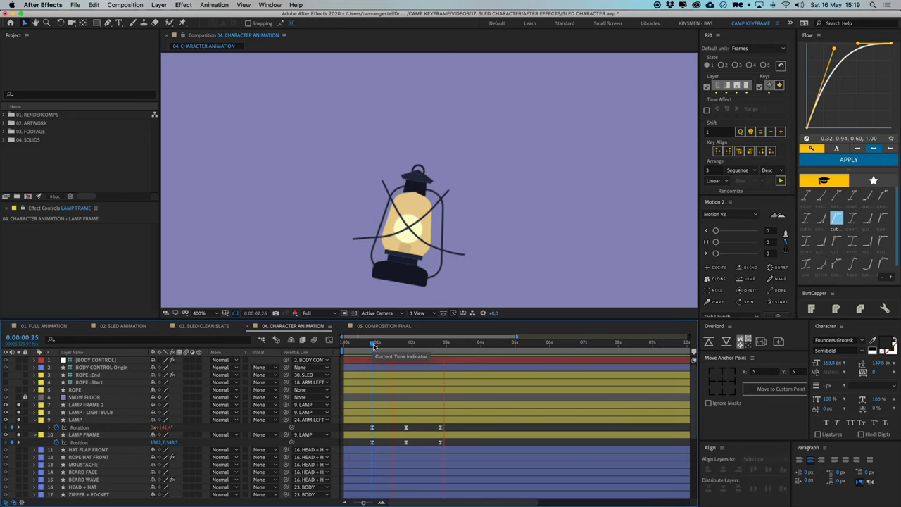
pyautogui.press('space')
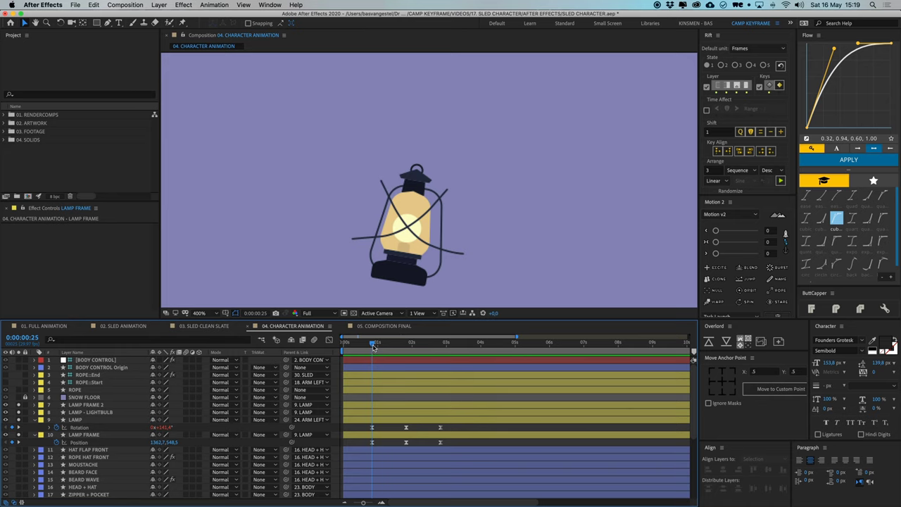
# Keyframe LAMP FRAME 2's Position at 1350.2, 601.1 on 0:00:00:25 and 0:00:02:25, and at 1365.3, 601.1 on 0:00:01:25
pyautogui.click(422, 241)
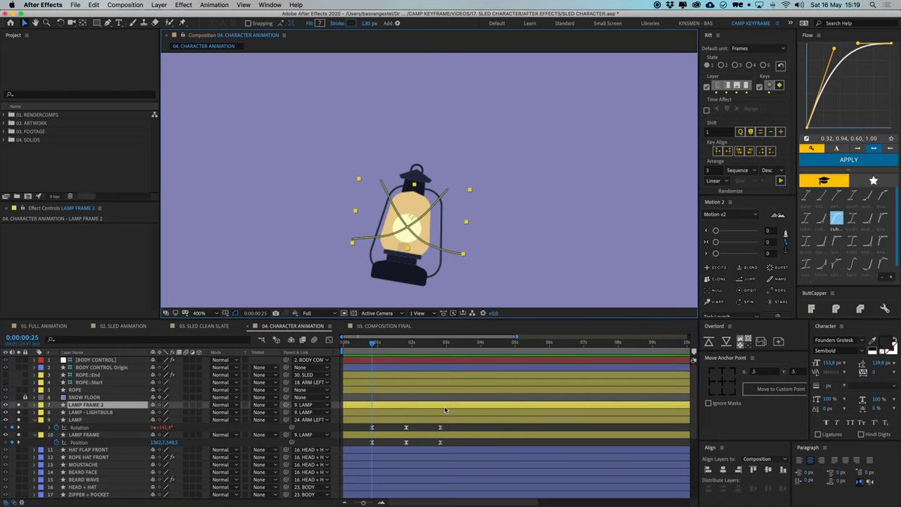
pyautogui.hotkey('alt', 'shift', 'p')
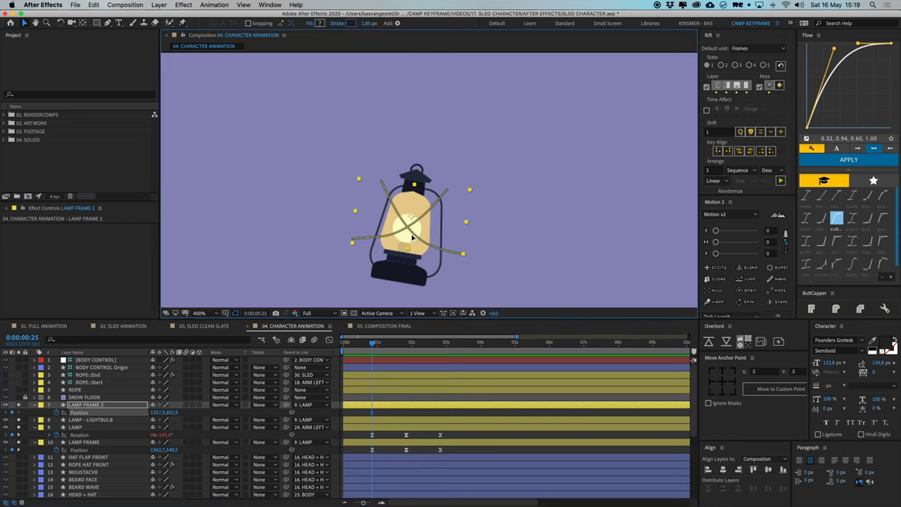
pyautogui.moveTo(414, 240); pyautogui.dragTo(406, 237)
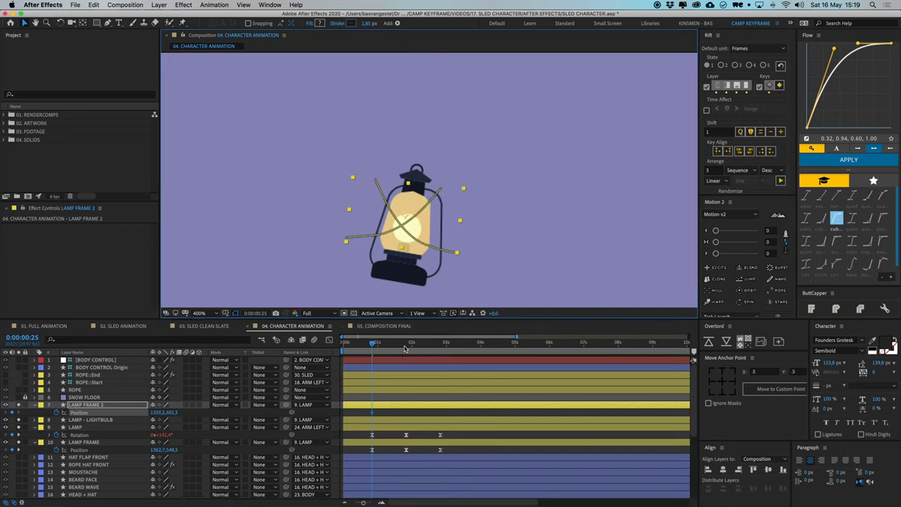
pyautogui.moveTo(404, 349)
pyautogui.mouseDown()
pyautogui.moveTo(434, 353)
pyautogui.moveTo(408, 349)
pyautogui.mouseUp()
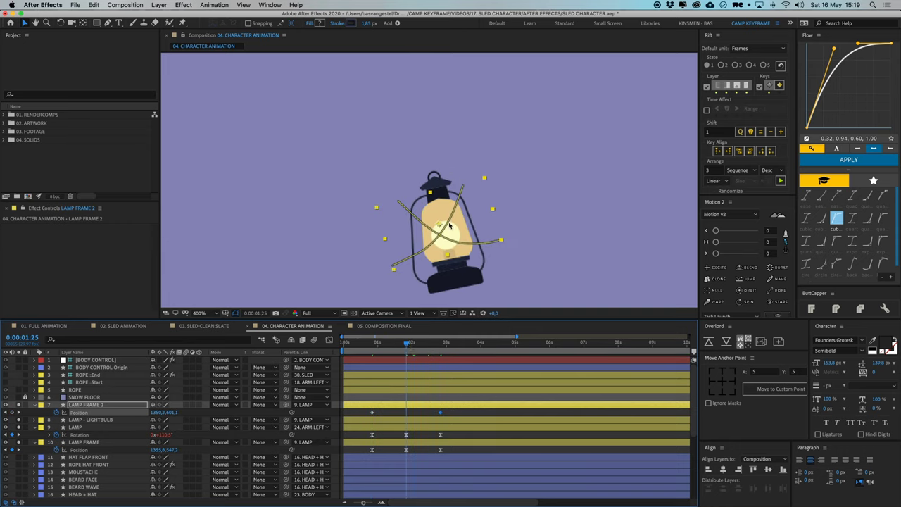
pyautogui.moveTo(449, 225); pyautogui.dragTo(462, 222)
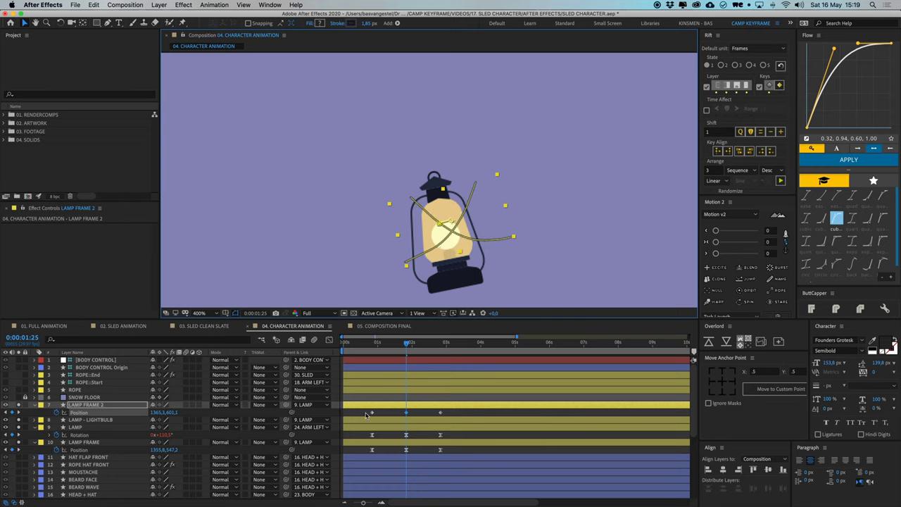
# Apply Easy Ease to LAMP FRAME 2's three Position keyframes and preview the lantern movement from 0:00:00:25
pyautogui.moveTo(365, 415); pyautogui.dragTo(471, 424)
pyautogui.rightClick(441, 413)
pyautogui.moveTo(492, 498)
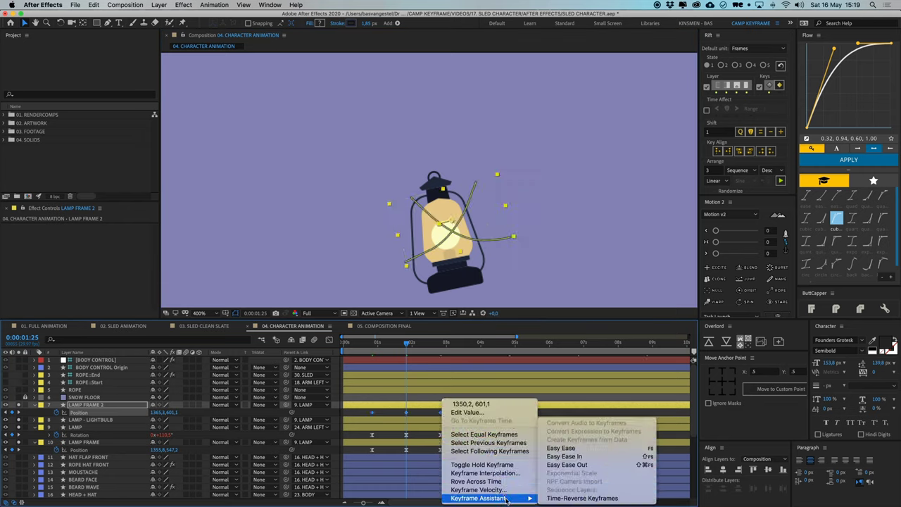
pyautogui.click(567, 448)
pyautogui.press('F2')
pyautogui.click(373, 346)
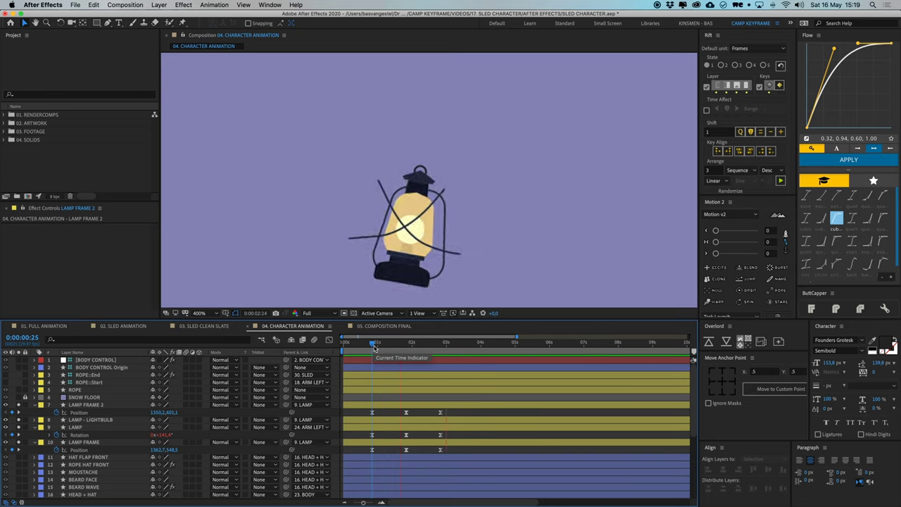
pyautogui.press('space')
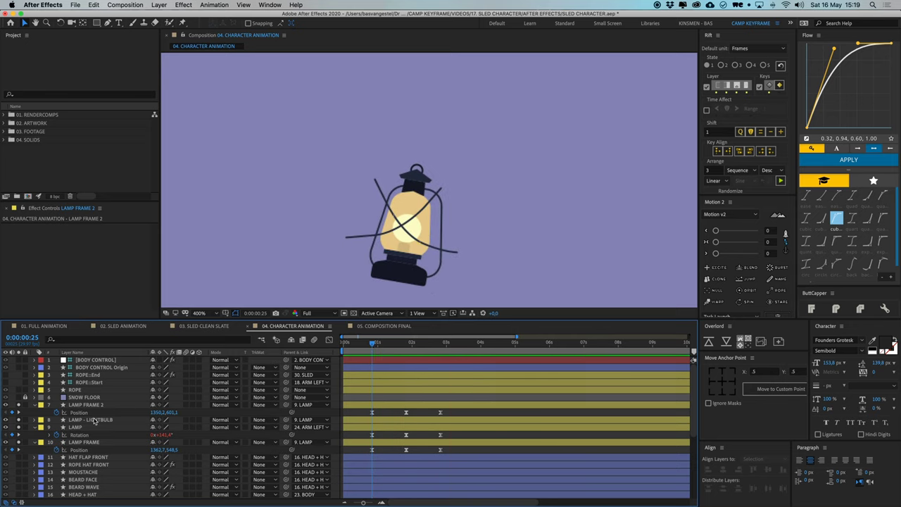
# Add a loopOut() expression to LAMP FRAME 2's Position
pyautogui.keyDown('alt'); pyautogui.click(56, 412); pyautogui.keyUp('alt')
pyautogui.write('loop')
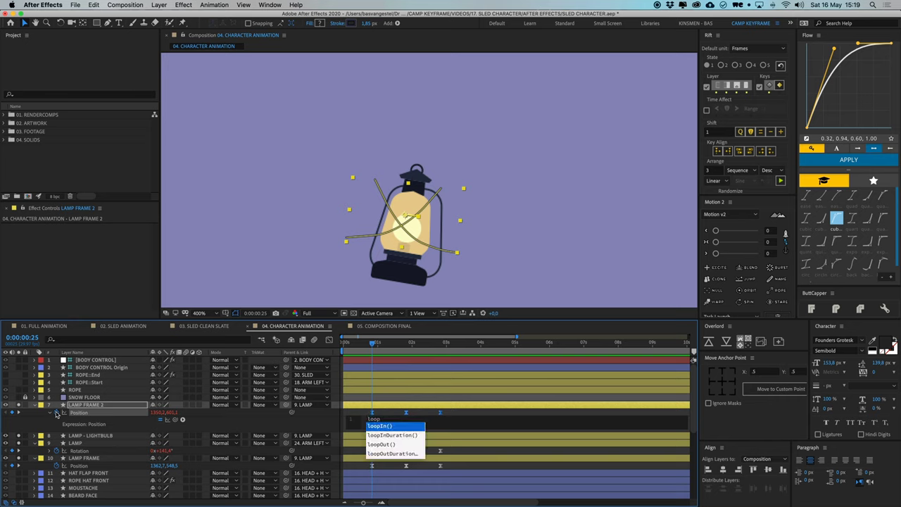
pyautogui.press('Down')
pyautogui.press('Down')
pyautogui.press('Return')
pyautogui.click(362, 416)
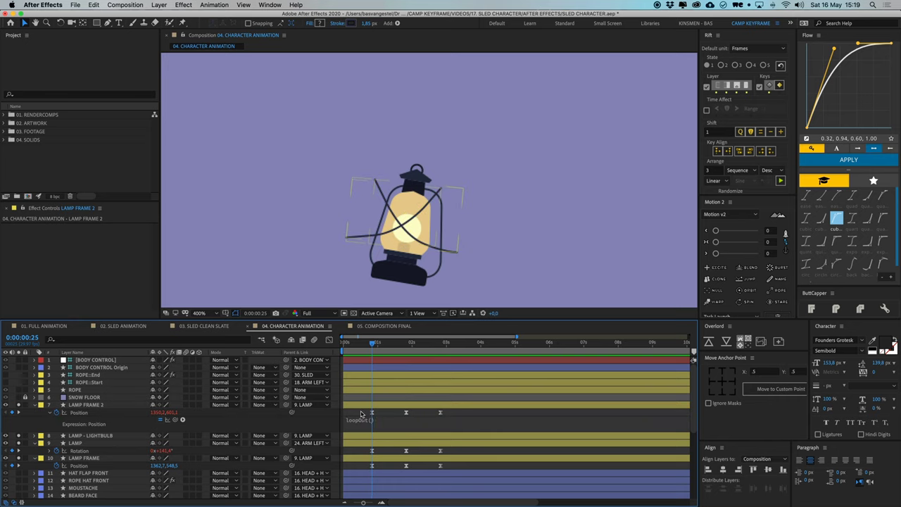
# Add a loopOut() expression to LAMP FRAME's Position and preview the looping lantern from 0:00:00:25
pyautogui.keyDown('alt'); pyautogui.click(57, 466); pyautogui.keyUp('alt')
pyautogui.write('loopOut()')
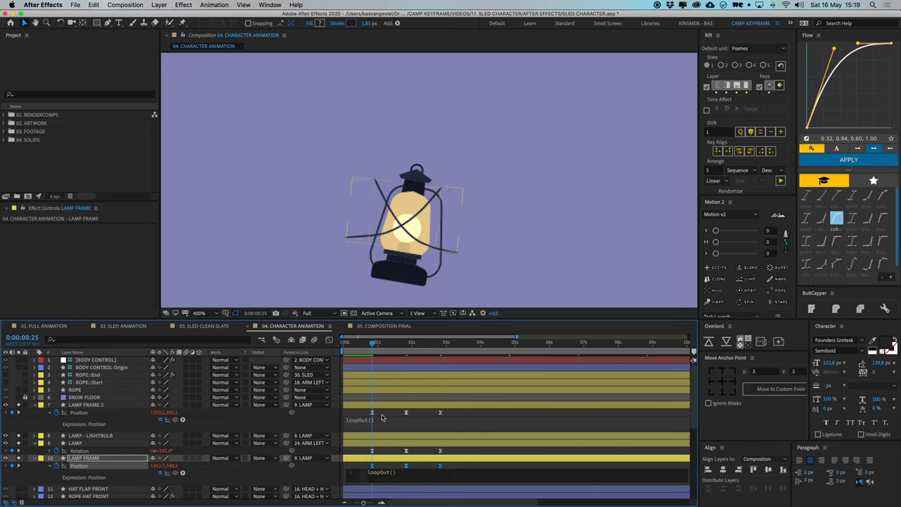
pyautogui.click(362, 416)
pyautogui.press('space')
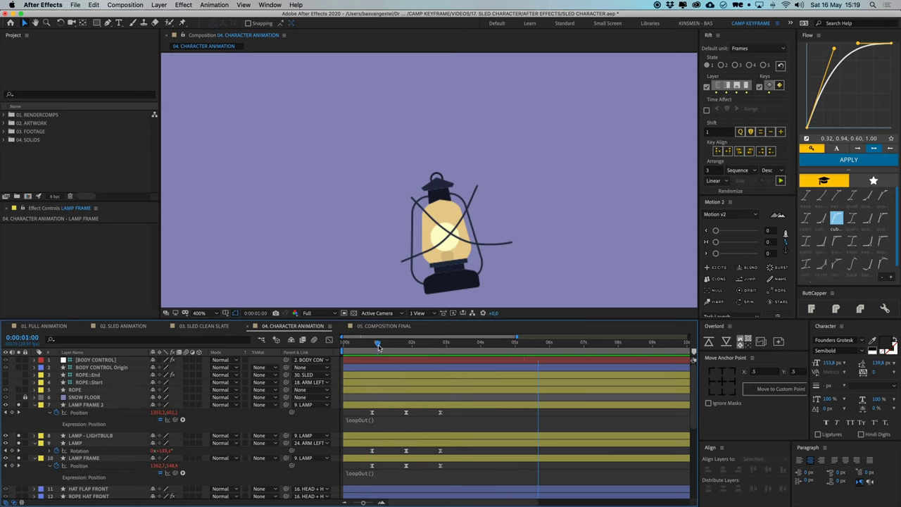
pyautogui.moveTo(378, 347); pyautogui.dragTo(375, 350)
pyautogui.press('space')
pyautogui.press('space')
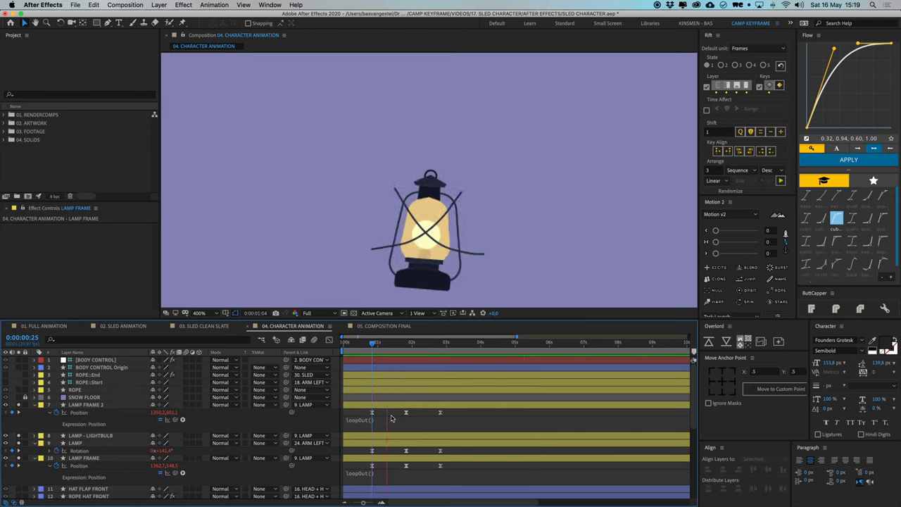
# Apply the Set Matte effect to the LAMP FRAME 2 layer
pyautogui.click(423, 234)
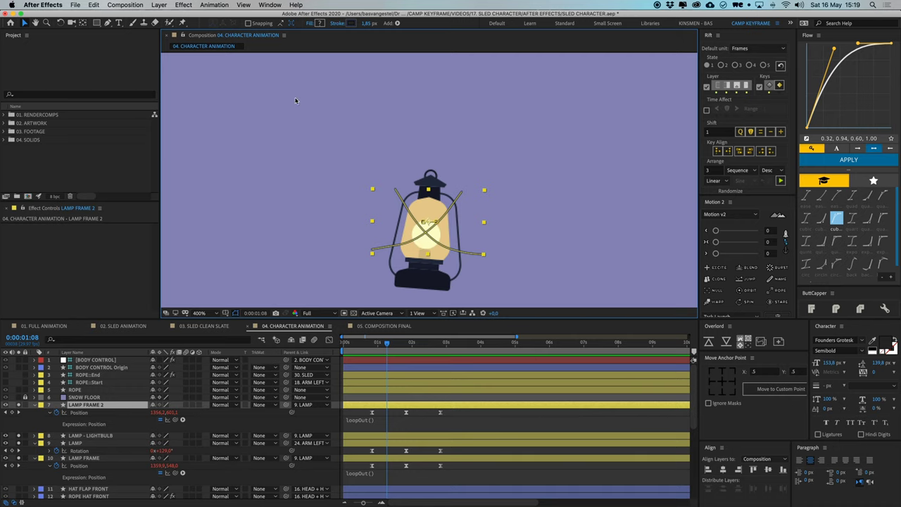
pyautogui.click(296, 4)
pyautogui.write('set me')
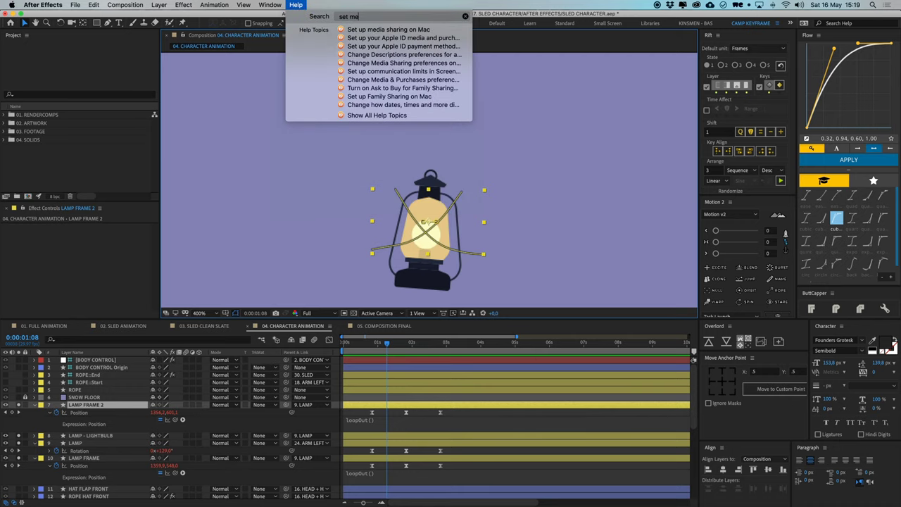
pyautogui.press('BackSpace')
pyautogui.write('atte')
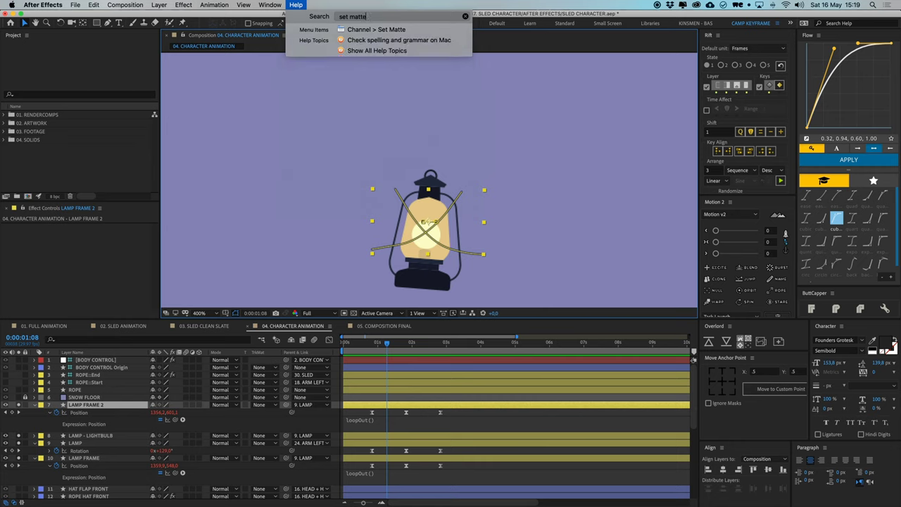
pyautogui.click(376, 28)
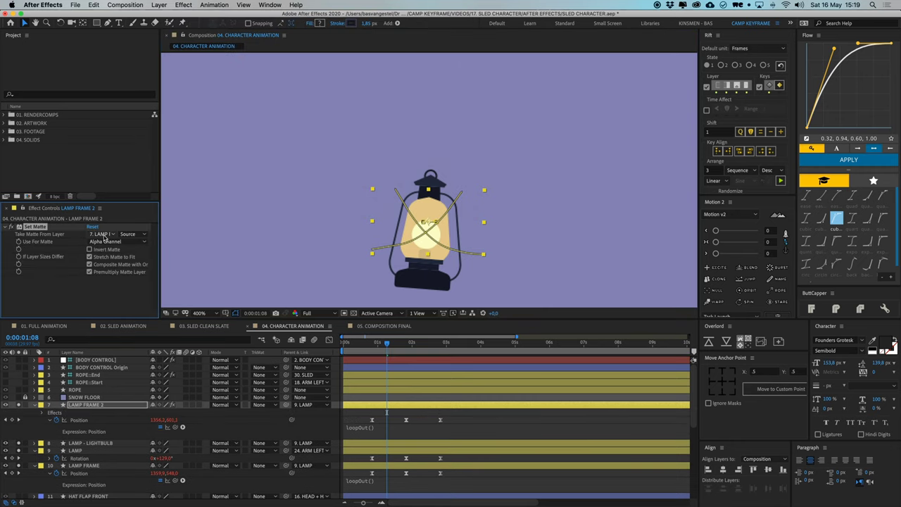
# Set LAMP FRAME 2's Set Matte effect to take its matte from layer 9. LAMP, and clear the layer selection
pyautogui.click(77, 450)
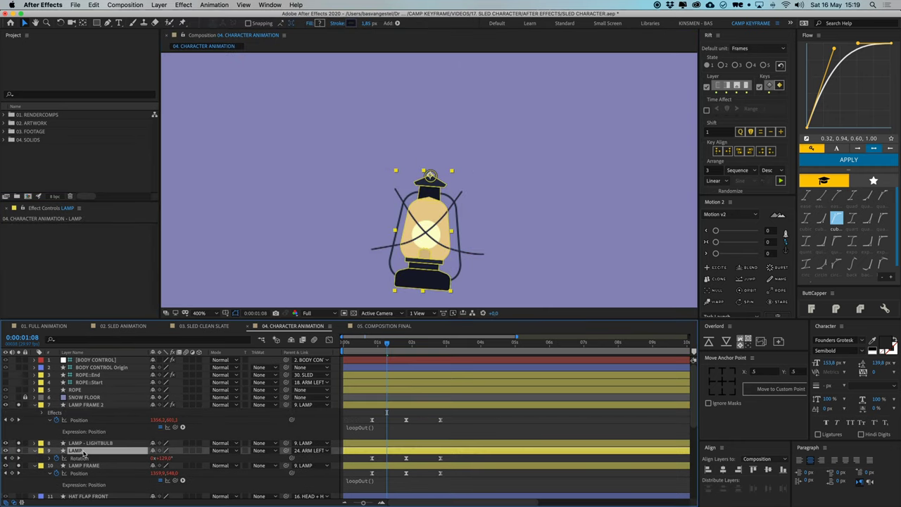
pyautogui.click(86, 406)
pyautogui.click(106, 234)
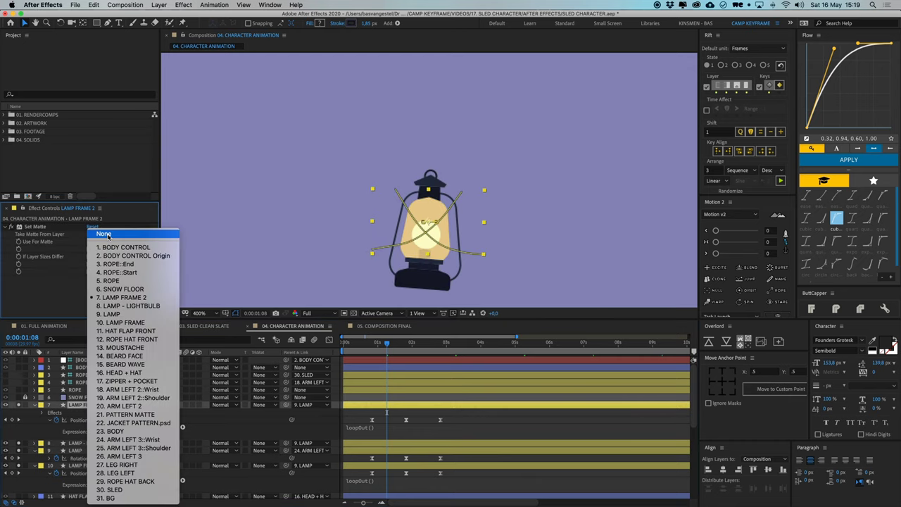
pyautogui.click(114, 314)
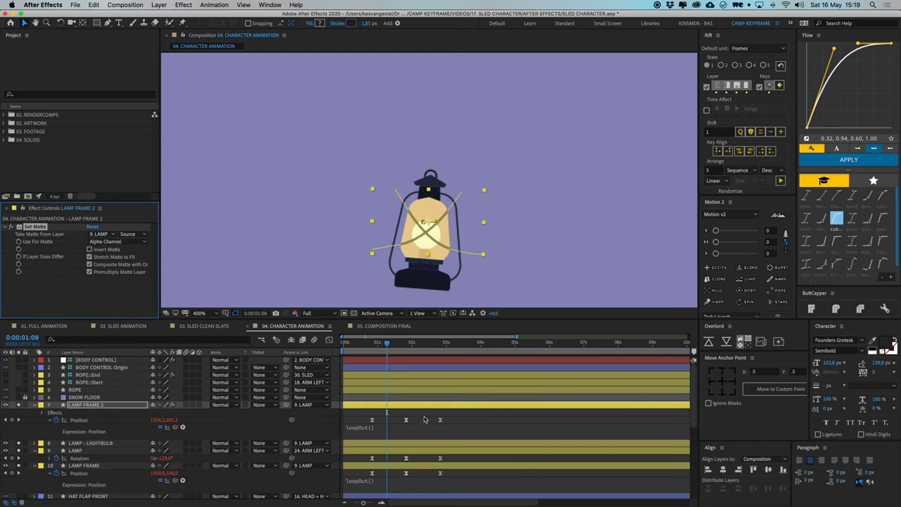
pyautogui.click(481, 418)
pyautogui.click(437, 233)
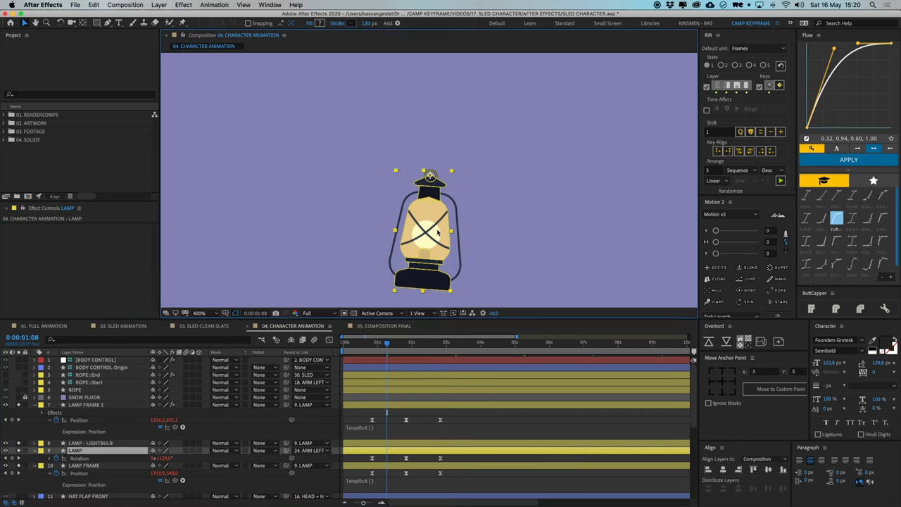
pyautogui.press('F2')
# Set LAMP FRAME 2's Opacity to 40% and collapse the properties of the lamp layers
pyautogui.click(86, 404)
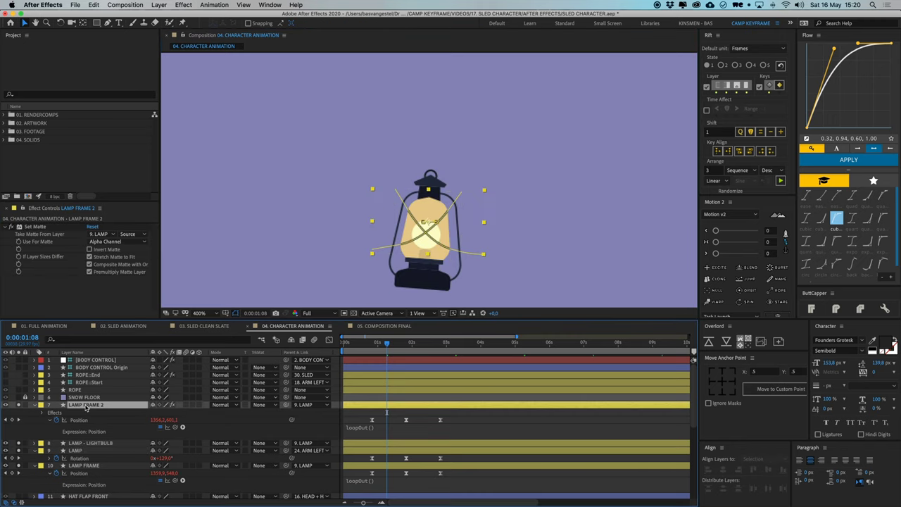
pyautogui.press('t')
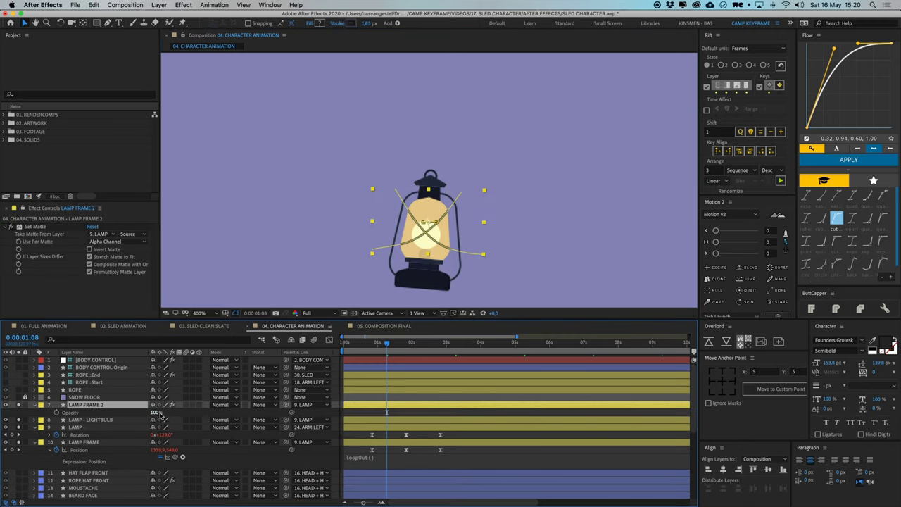
pyautogui.press('Return')
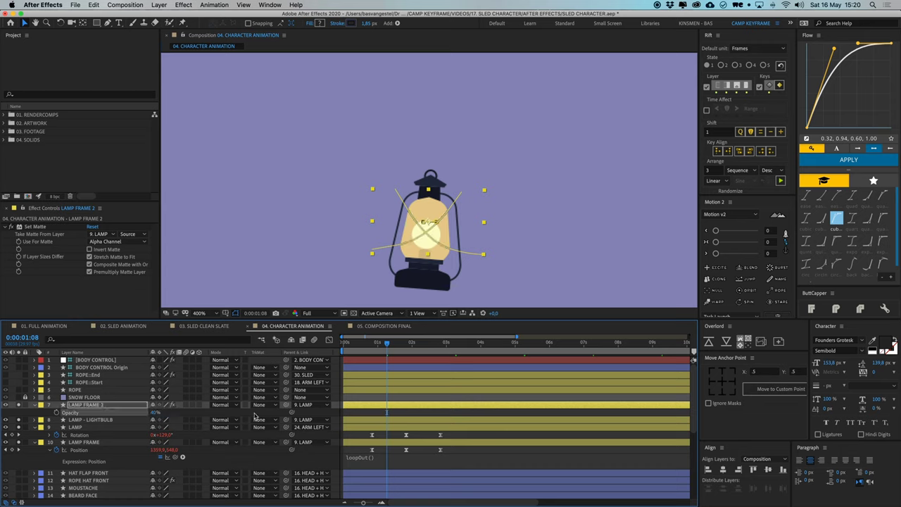
pyautogui.click(359, 414)
pyautogui.press('u')
pyautogui.press('u')
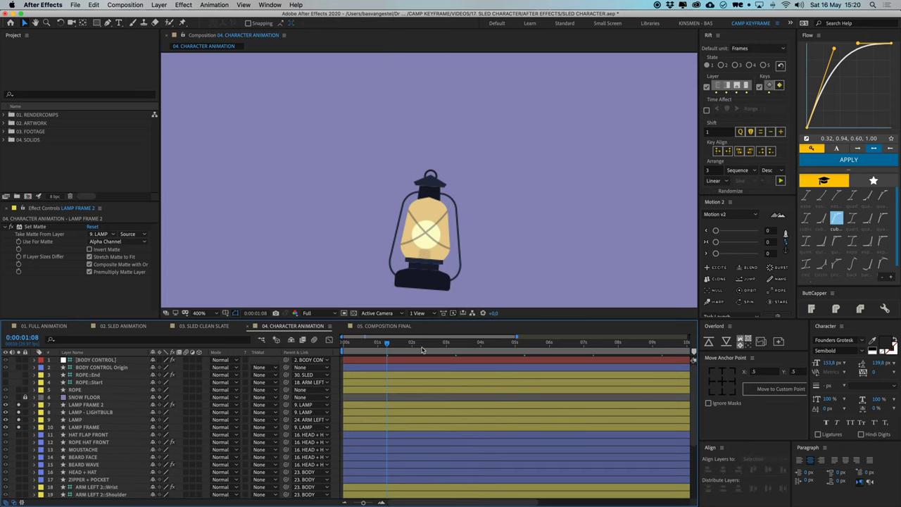
# Preview the looping lantern animation from 0:00:00:00
pyautogui.moveTo(386, 347); pyautogui.dragTo(351, 352)
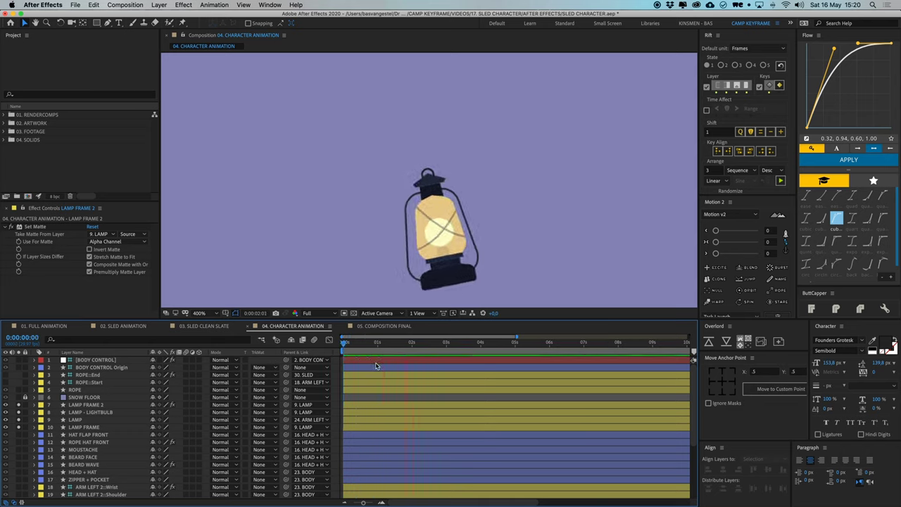
pyautogui.scroll(-1, 373, 369)
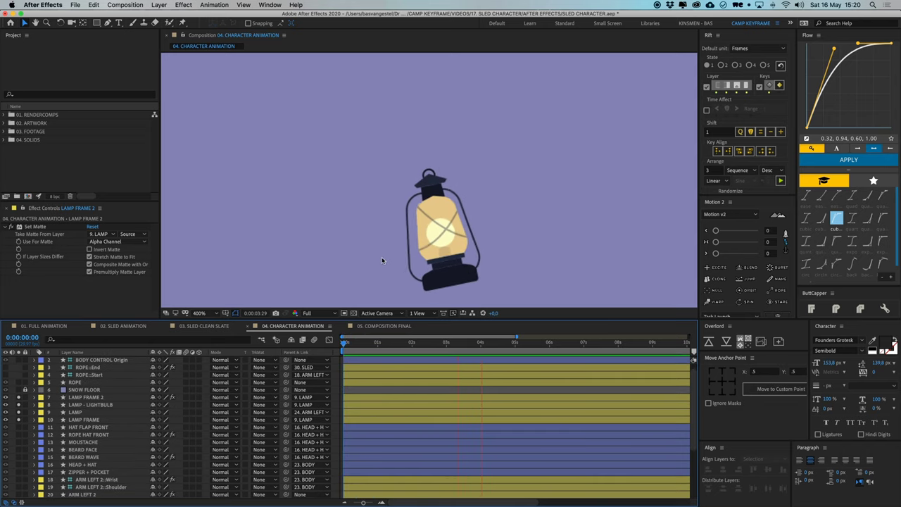
pyautogui.scroll(-2, 401, 241)
pyautogui.press('space')
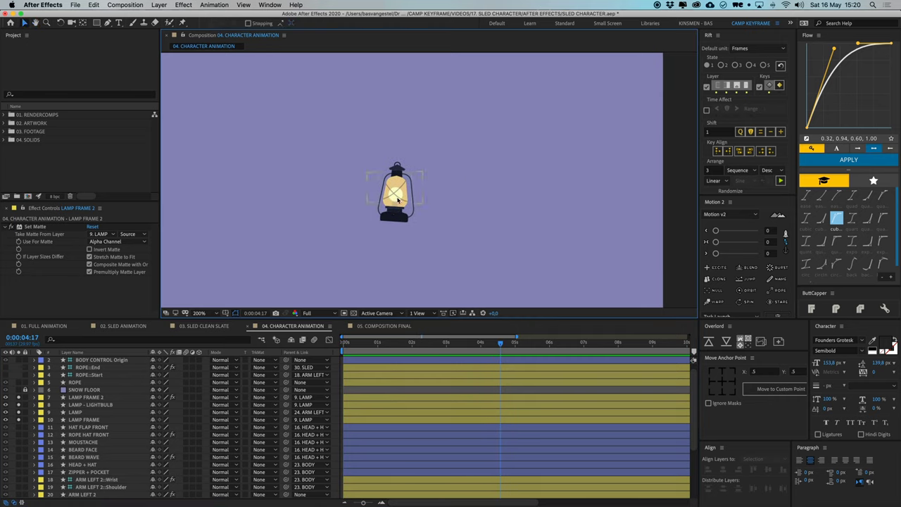
# Try the CC Radial Blur effect on the LAMP - LIGHTBULB layer, look through its blur types and undo the effect
pyautogui.click(98, 405)
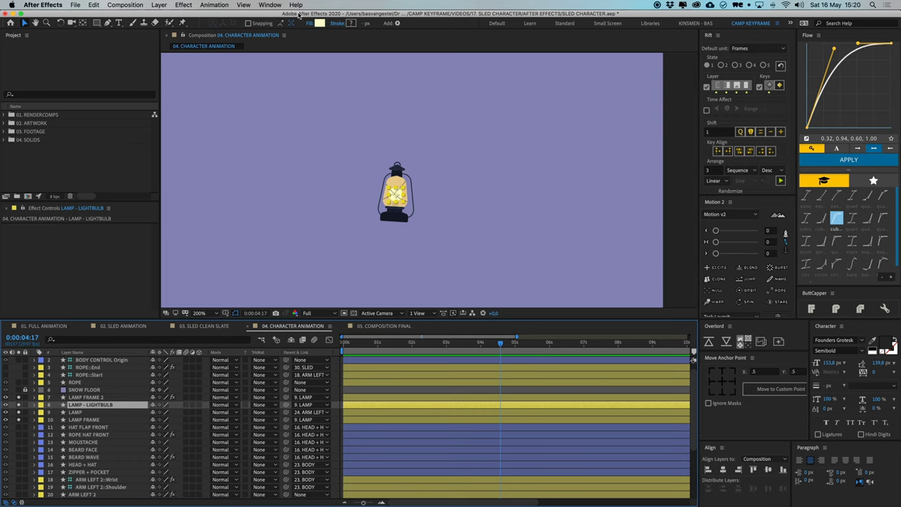
pyautogui.click(296, 5)
pyautogui.moveTo(185, 8)
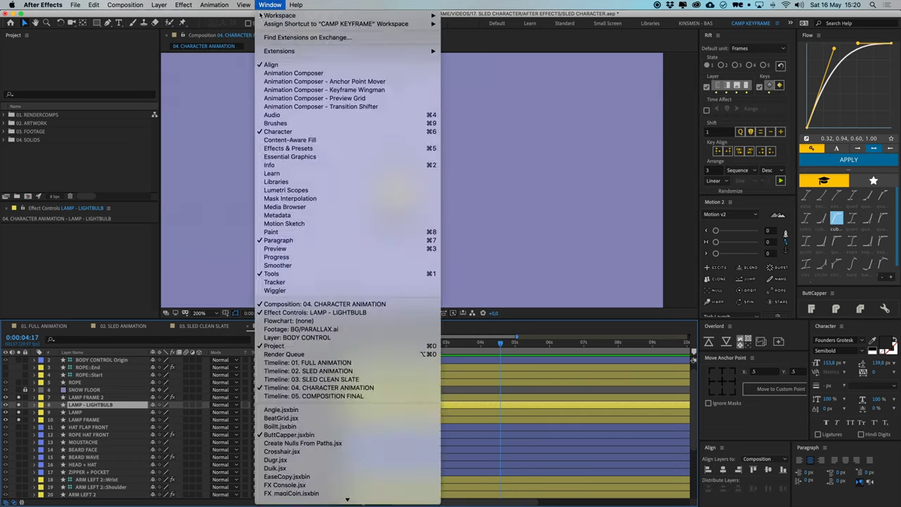
pyautogui.moveTo(296, 5)
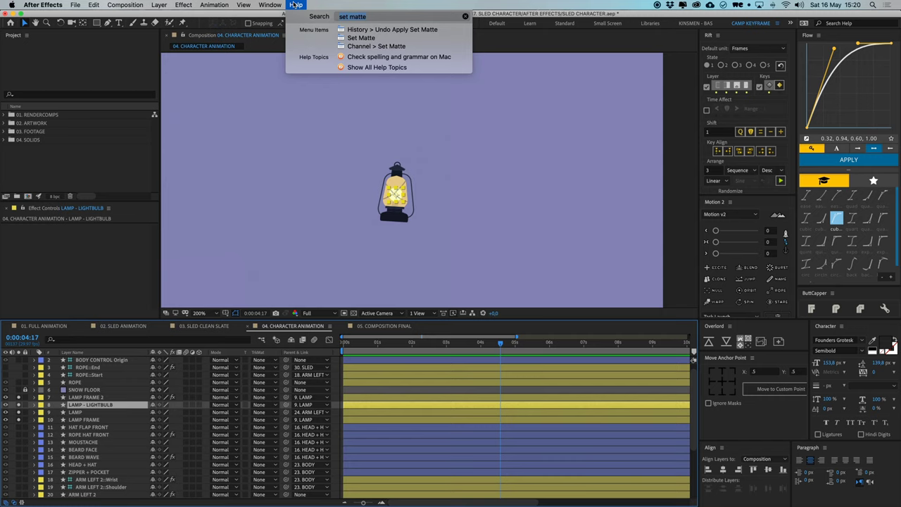
pyautogui.write('radial')
pyautogui.click(296, 5)
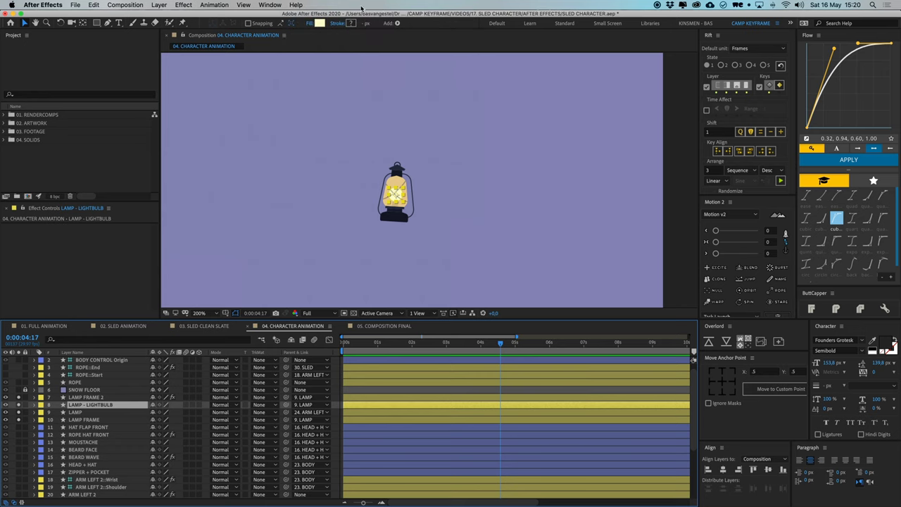
pyautogui.click(296, 6)
pyautogui.moveTo(334, 32)
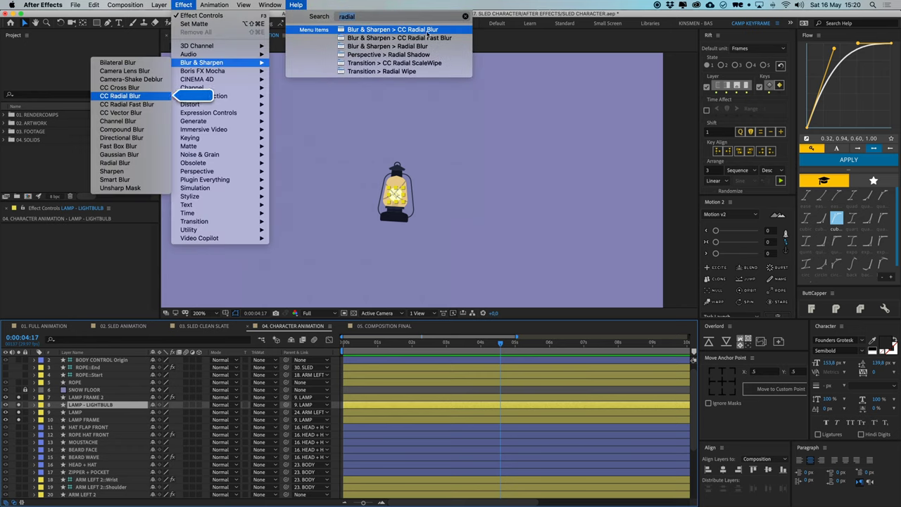
pyautogui.click(422, 31)
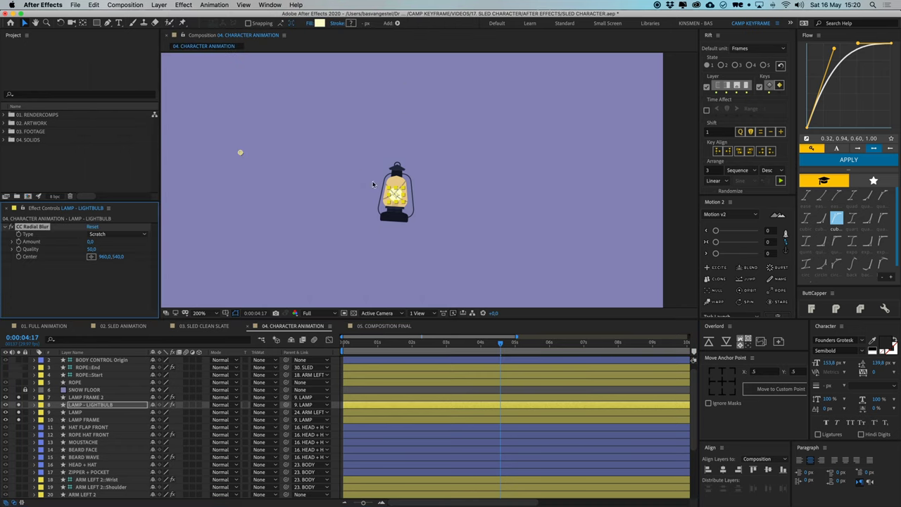
pyautogui.click(110, 233)
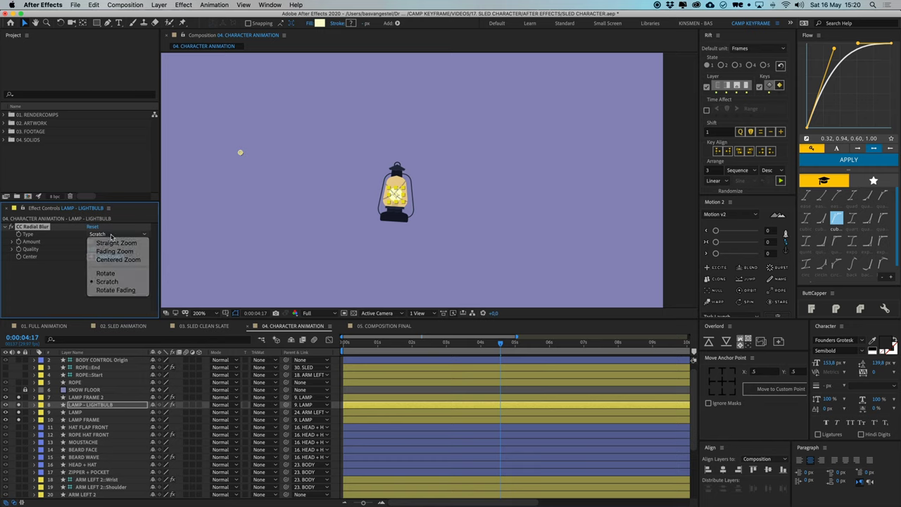
pyautogui.click(68, 291)
pyautogui.press('super+z')
# Apply CC Radial Fast Blur to the LAMP - LIGHTBULB layer and set its Zoom to Brightest
pyautogui.click(295, 5)
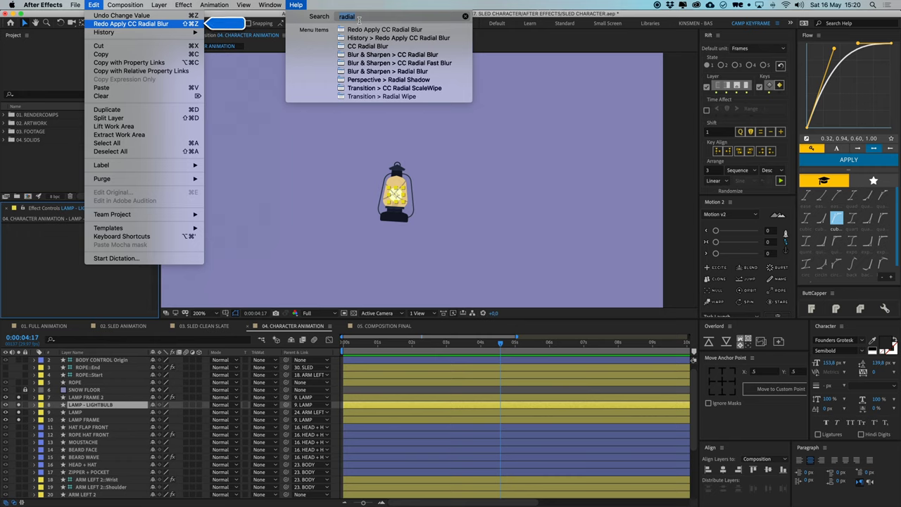
pyautogui.click(439, 64)
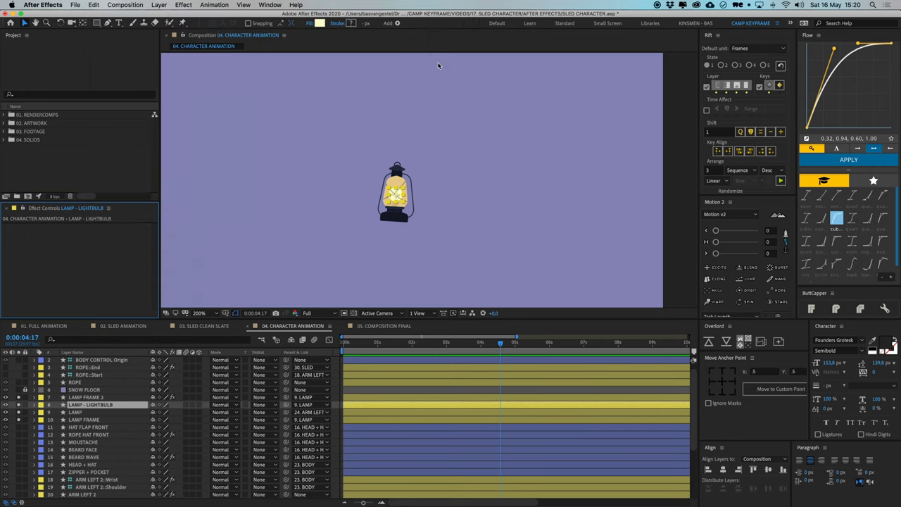
pyautogui.click(113, 249)
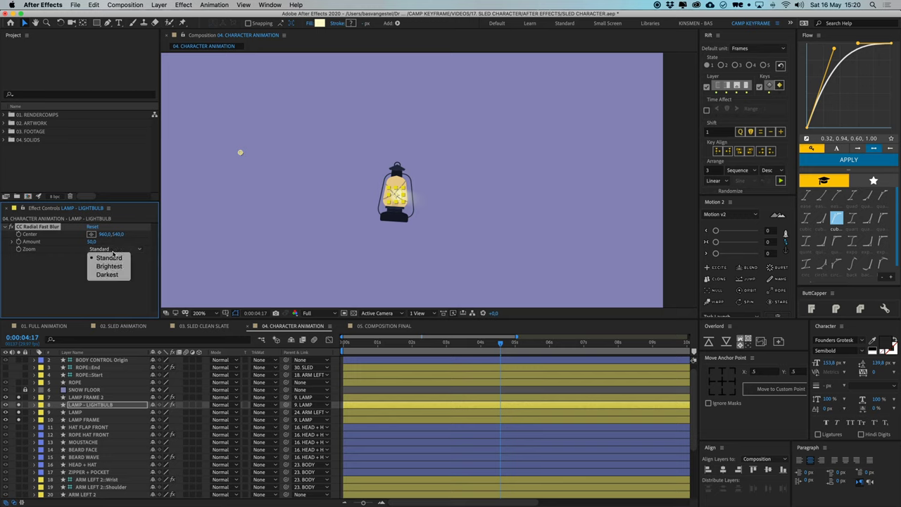
pyautogui.click(88, 258)
pyautogui.click(113, 249)
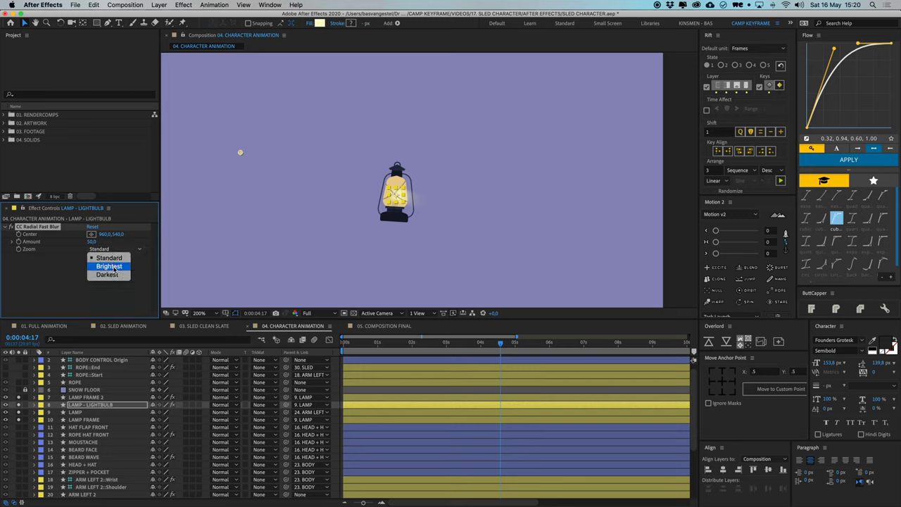
pyautogui.click(109, 266)
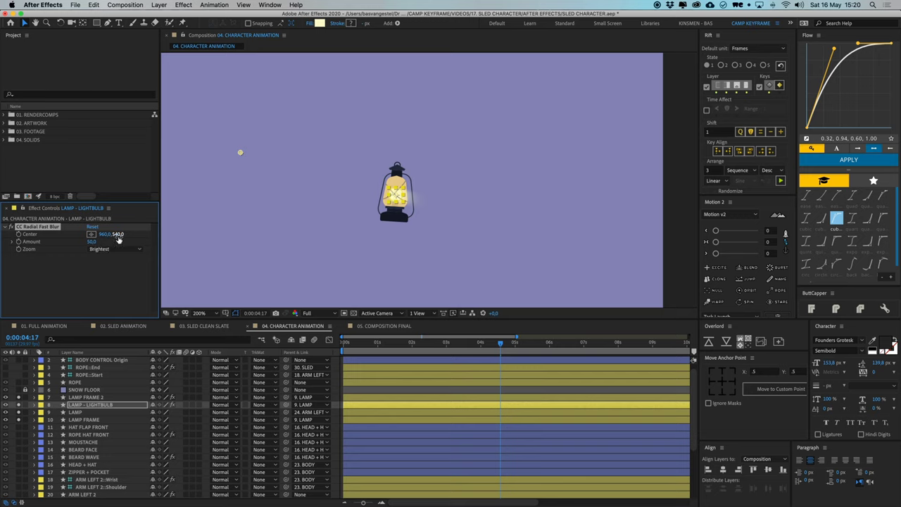
# Set the CC Radial Fast Blur Amount to 100 and place its Center just behind the lantern at about 1281, 638
pyautogui.click(91, 242)
pyautogui.moveTo(94, 241); pyautogui.dragTo(113, 242)
pyautogui.moveTo(111, 242); pyautogui.dragTo(176, 230)
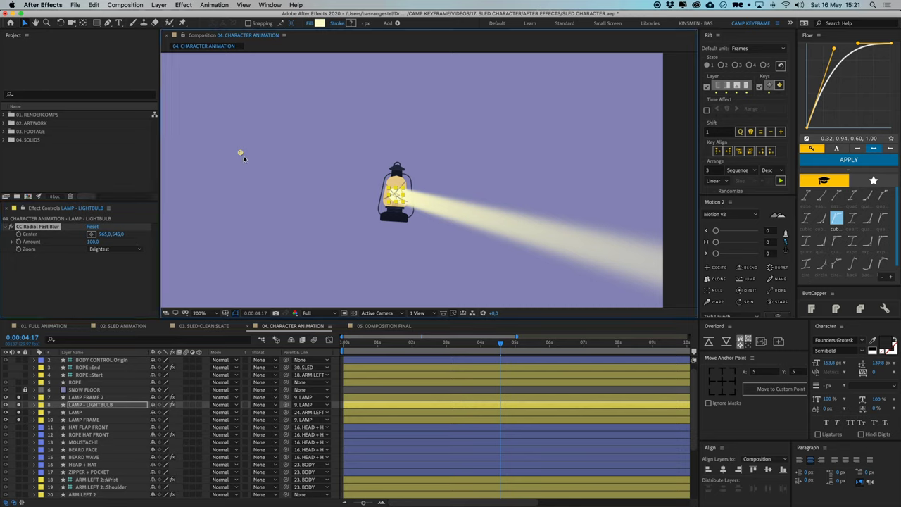
pyautogui.moveTo(241, 153); pyautogui.dragTo(381, 198)
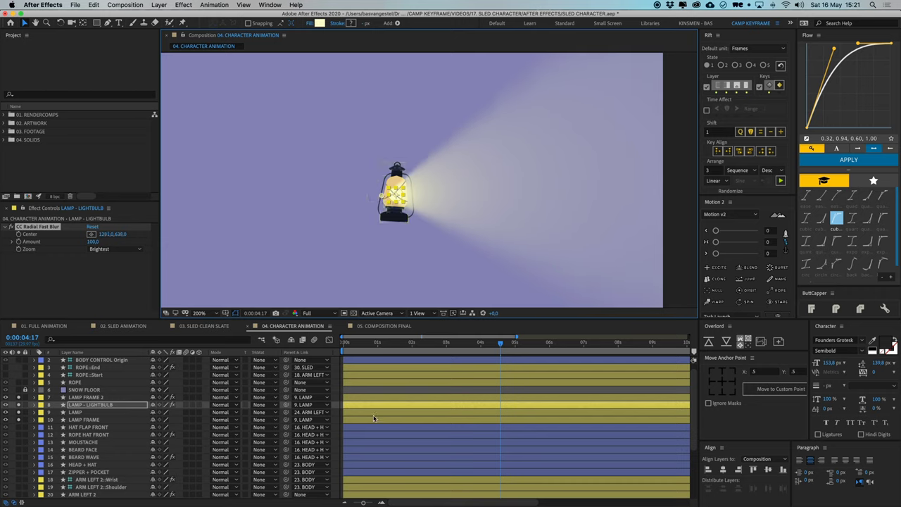
# Reveal the lamp layers' keyframes and play back and scrub through the swinging light beam, starting from 0:00:00:25
pyautogui.moveTo(493, 346); pyautogui.dragTo(427, 358)
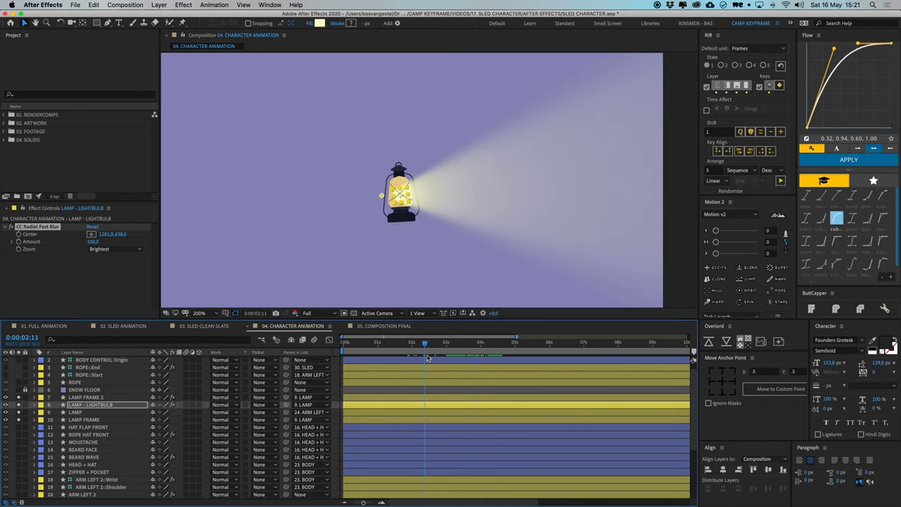
pyautogui.click(410, 397)
pyautogui.keyDown('shift'); pyautogui.click(415, 421); pyautogui.keyUp('shift')
pyautogui.press('u')
pyautogui.click(373, 348)
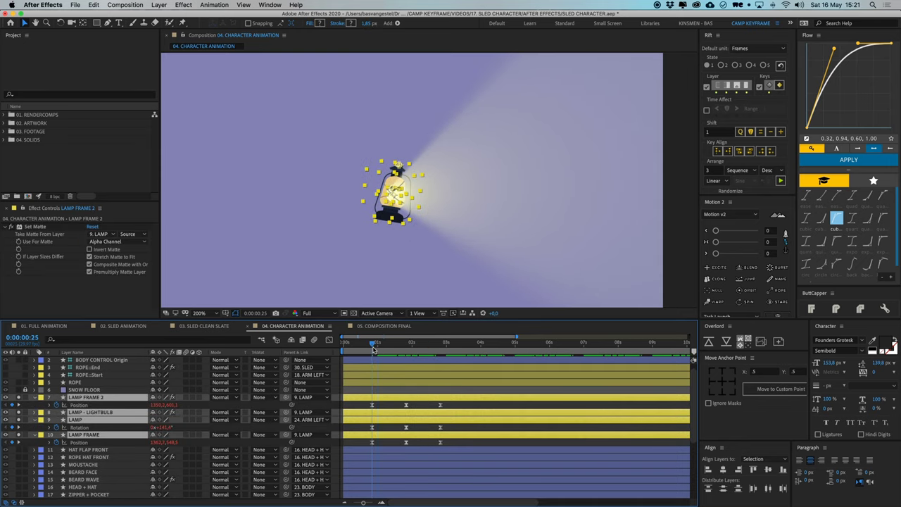
pyautogui.click(391, 188)
pyautogui.press('space')
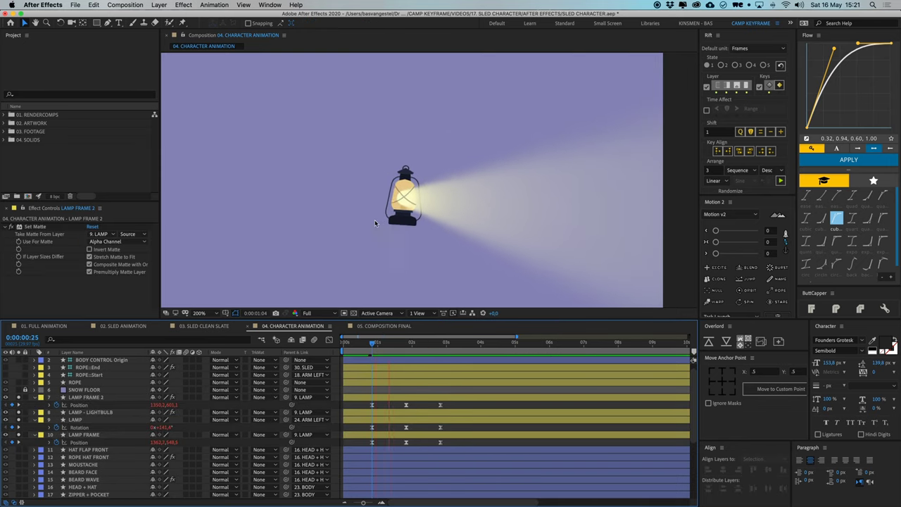
pyautogui.scroll(-2, 406, 191)
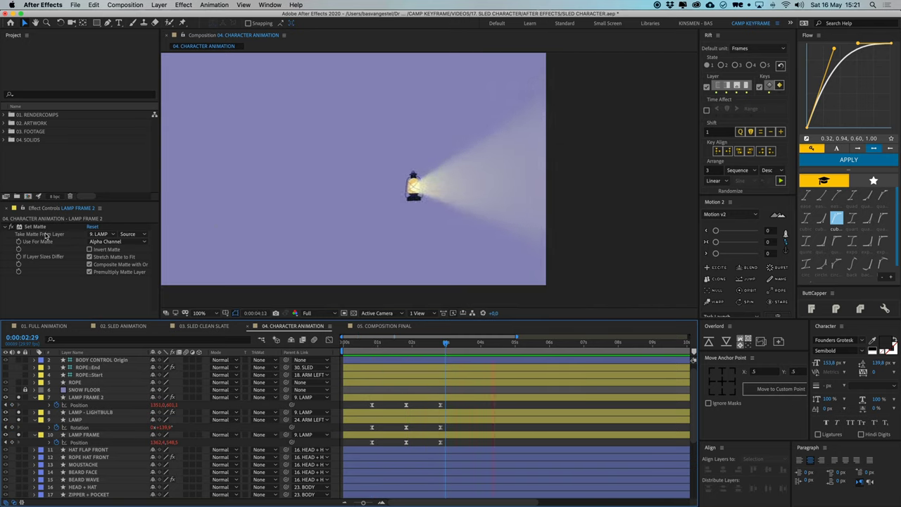
pyautogui.click(81, 412)
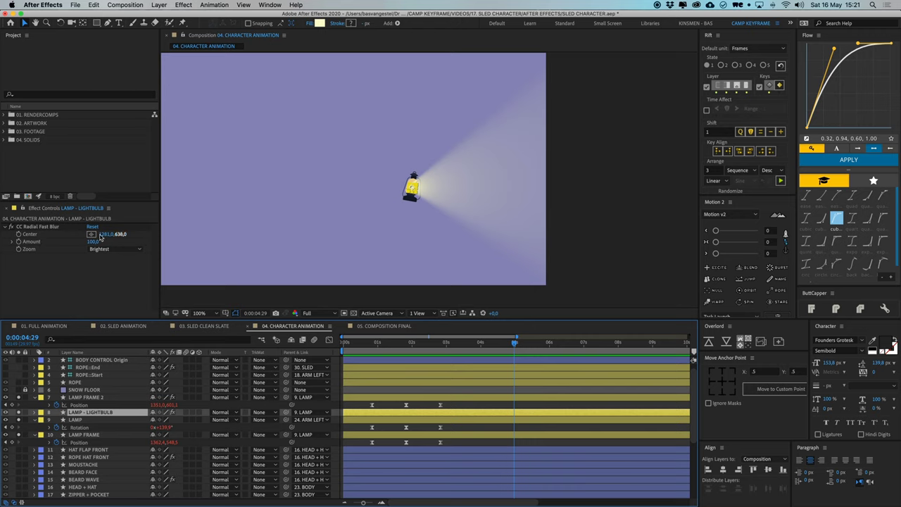
pyautogui.press('space')
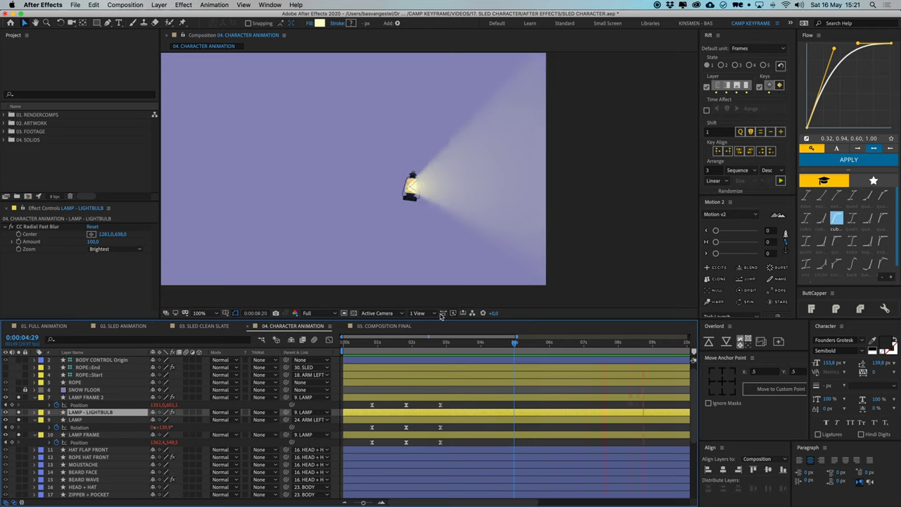
pyautogui.click(371, 343)
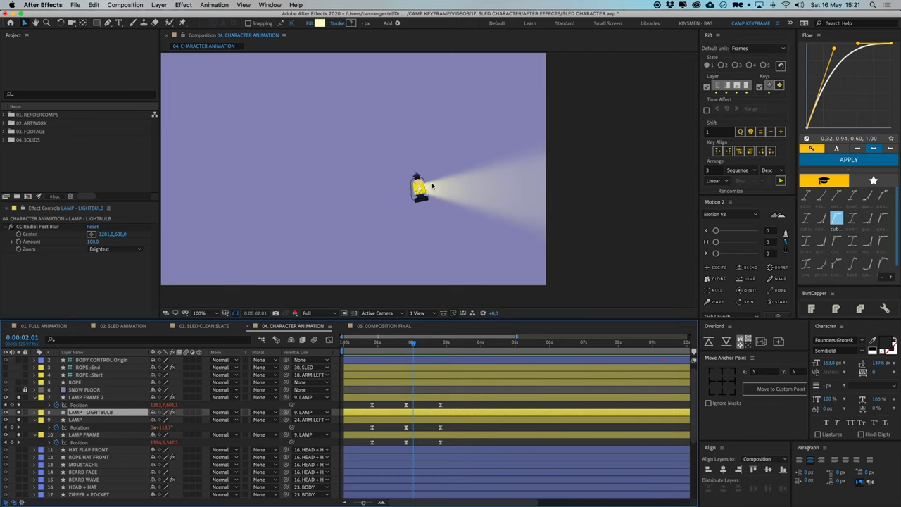
# Turn off solo on the lamp layers, collapse their properties and return to 0:00:00:00
pyautogui.press('F2')
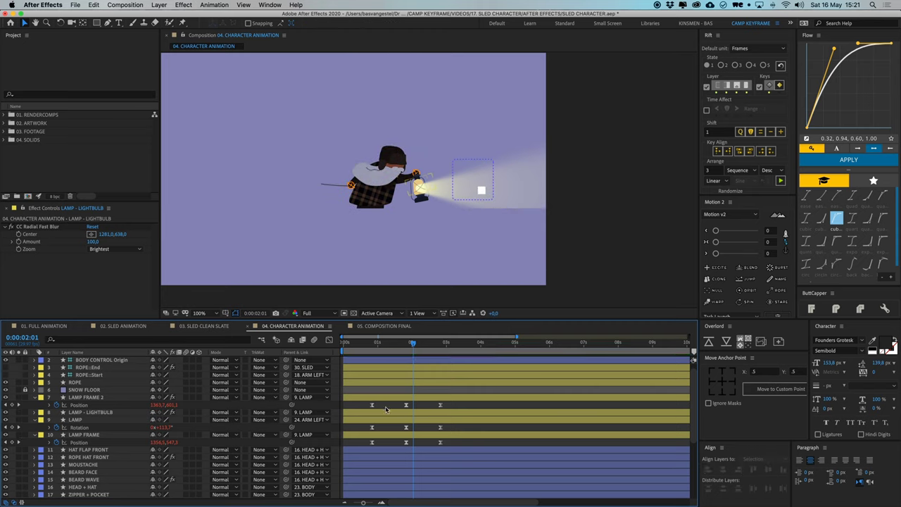
pyautogui.scroll(3, 389, 407)
pyautogui.press('u')
pyautogui.press('Home')
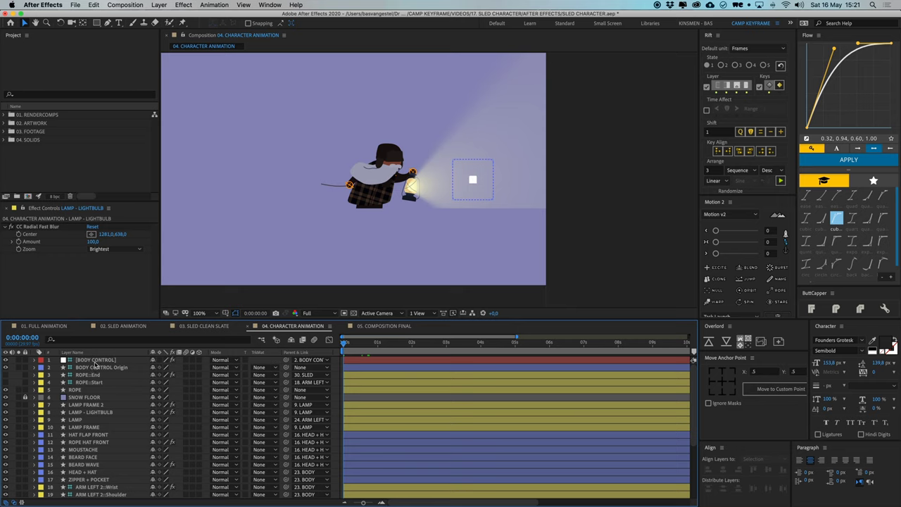
# Add a text layer reading "body control" to label the body joystick controller
pyautogui.click(95, 360)
pyautogui.keyDown('shift'); pyautogui.click(97, 367); pyautogui.keyUp('shift')
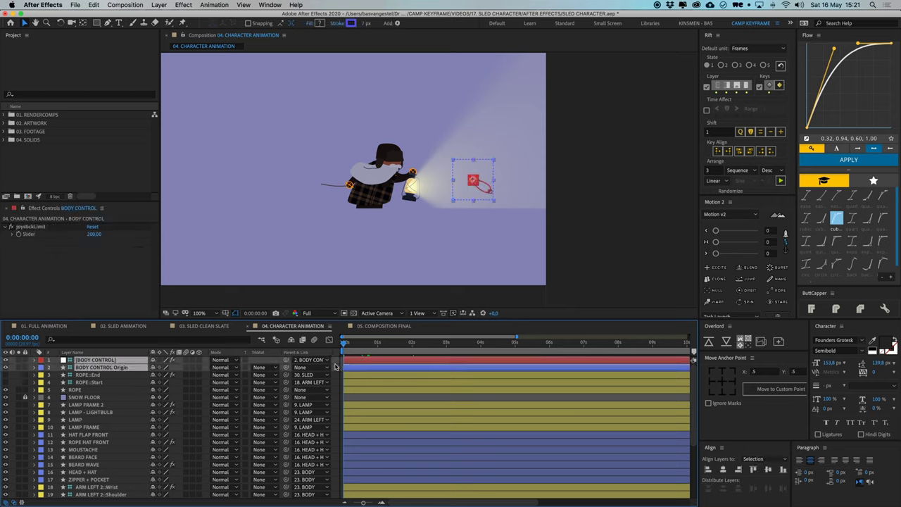
pyautogui.click(329, 211)
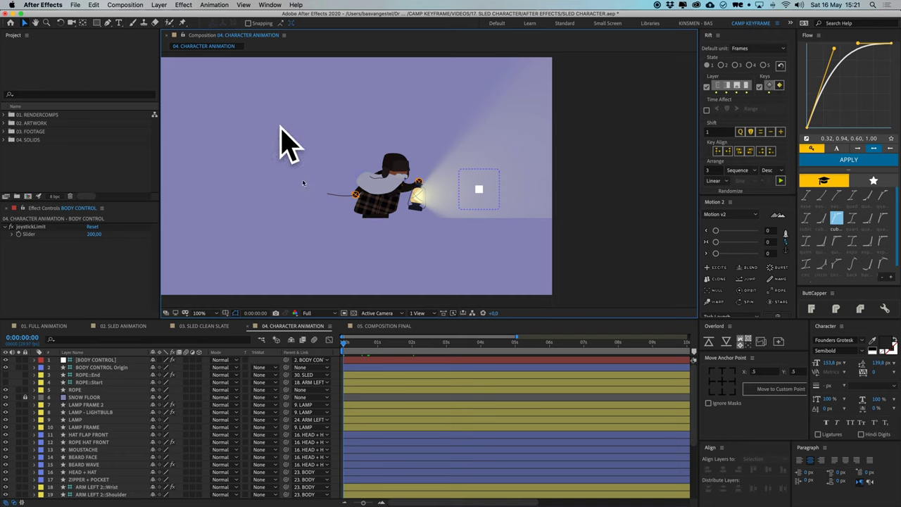
pyautogui.click(119, 23)
pyautogui.click(247, 139)
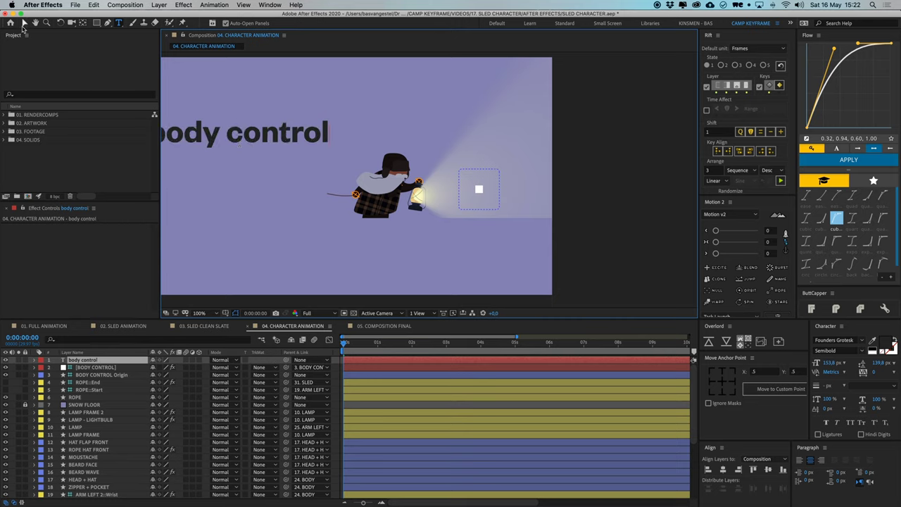
pyautogui.click(23, 25)
# Move the "body control" text directly above the joystick box and scale it down to fit within the box's width
pyautogui.moveTo(325, 149); pyautogui.dragTo(497, 161)
pyautogui.hotkey('ctrl', 'z')
pyautogui.press('.')
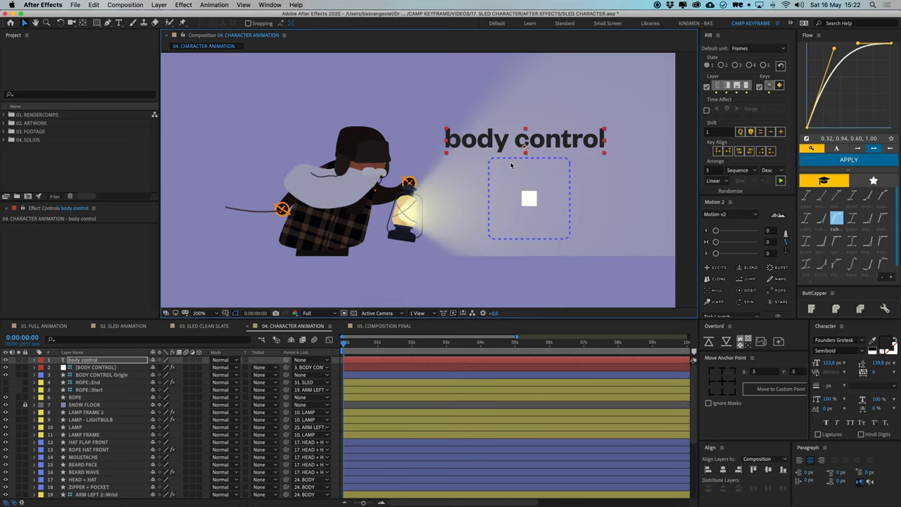
pyautogui.moveTo(601, 132); pyautogui.dragTo(551, 146)
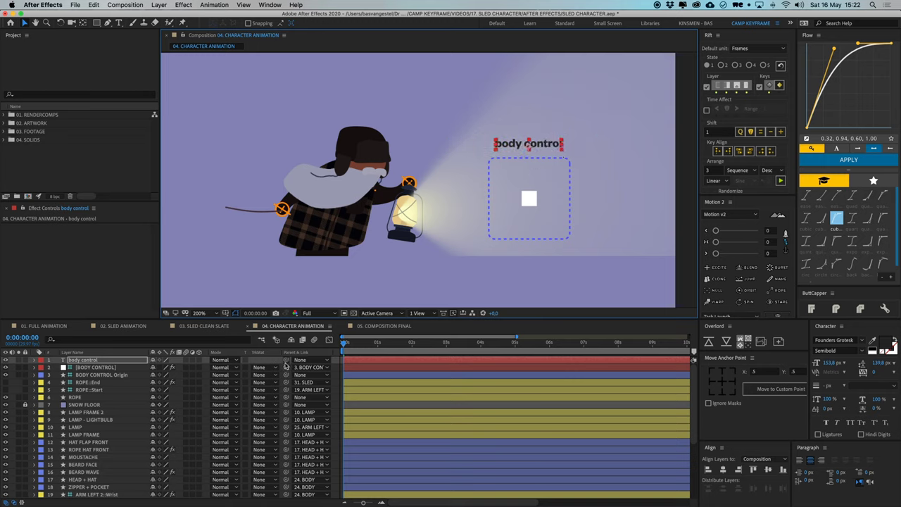
# Parent the body control text layer to BODY CONTROL Origin and make it a guide layer
pyautogui.moveTo(285, 360); pyautogui.dragTo(106, 375)
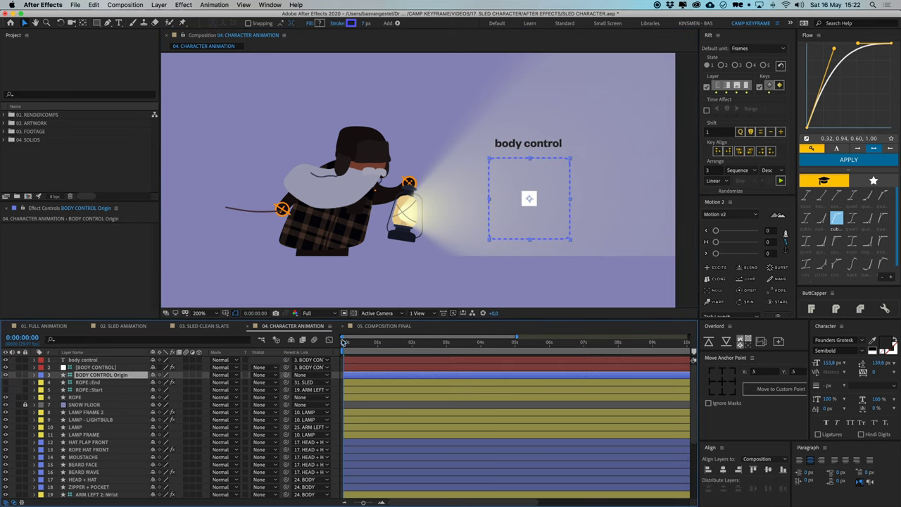
pyautogui.click(73, 360)
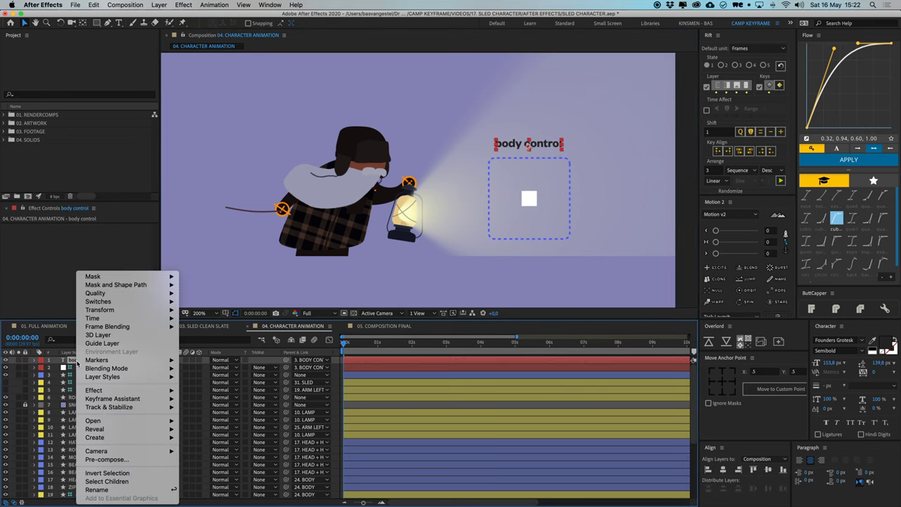
pyautogui.rightClick(77, 361)
pyautogui.click(106, 344)
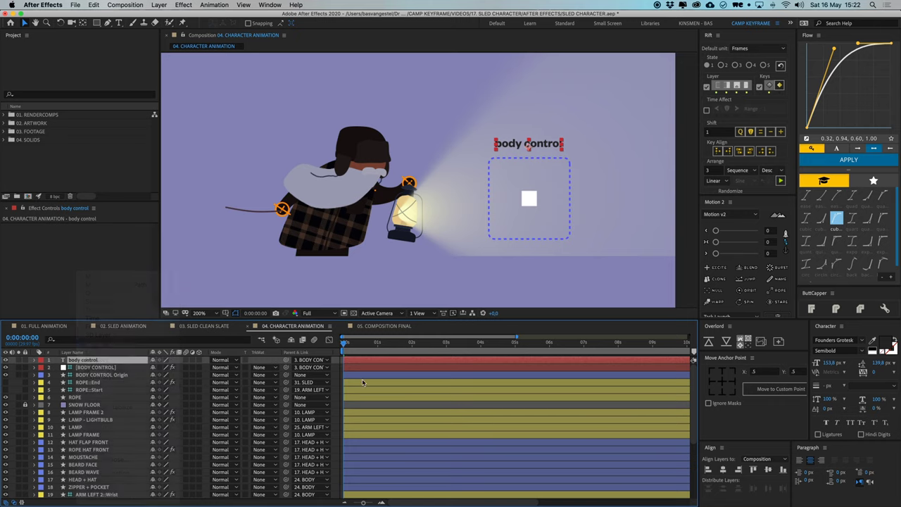
pyautogui.click(421, 247)
pyautogui.scroll(-2, 421, 246)
pyautogui.moveTo(452, 213); pyautogui.dragTo(417, 225)
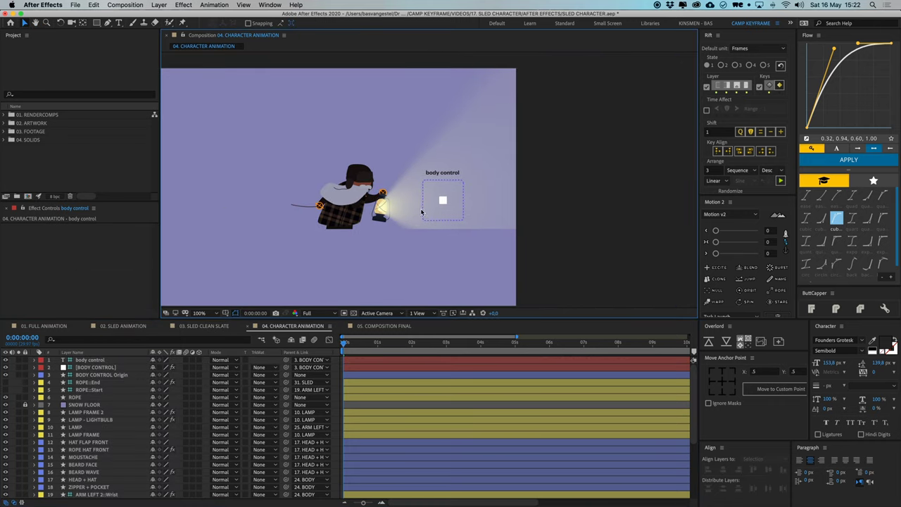
pyautogui.click(95, 367)
pyautogui.click(103, 375)
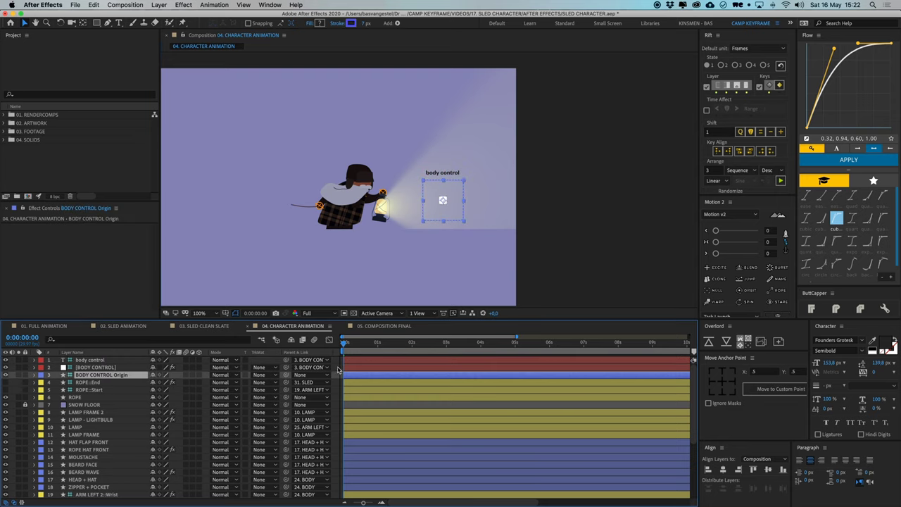
pyautogui.click(339, 370)
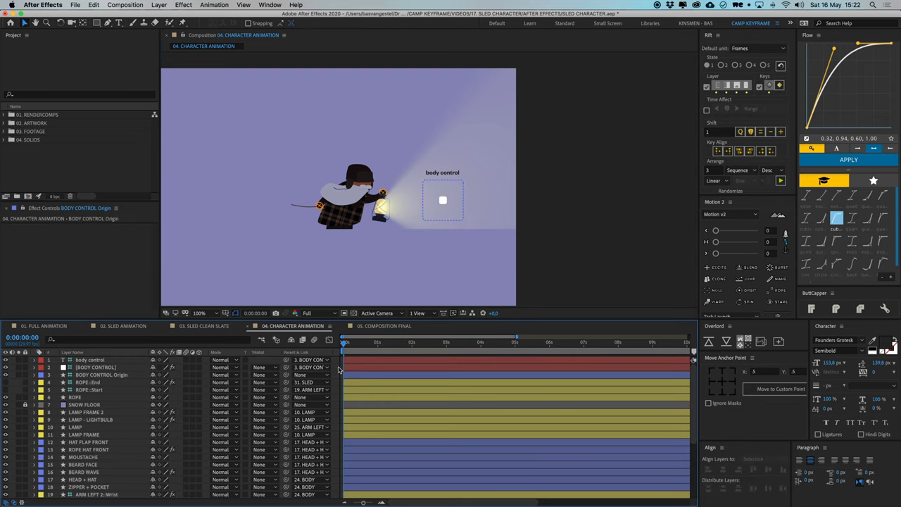
pyautogui.click(448, 176)
pyautogui.hscroll(-2, 465, 193)
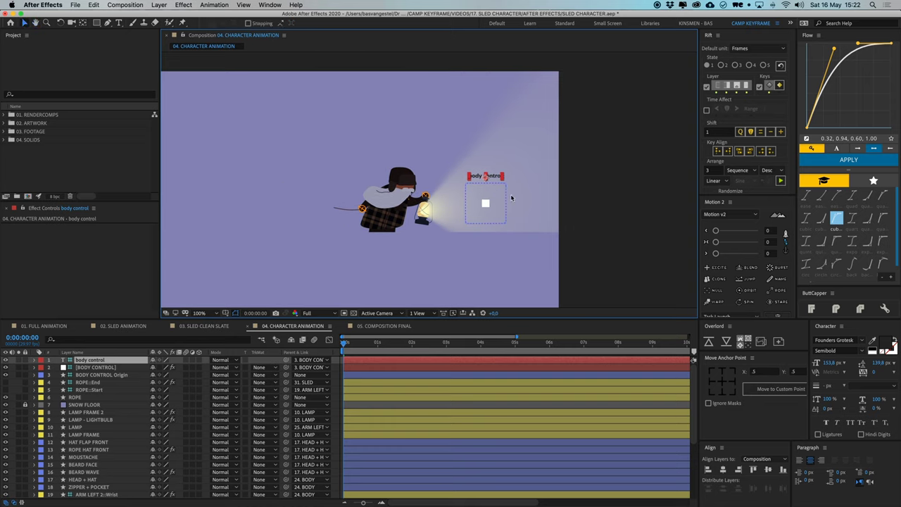
pyautogui.click(490, 205)
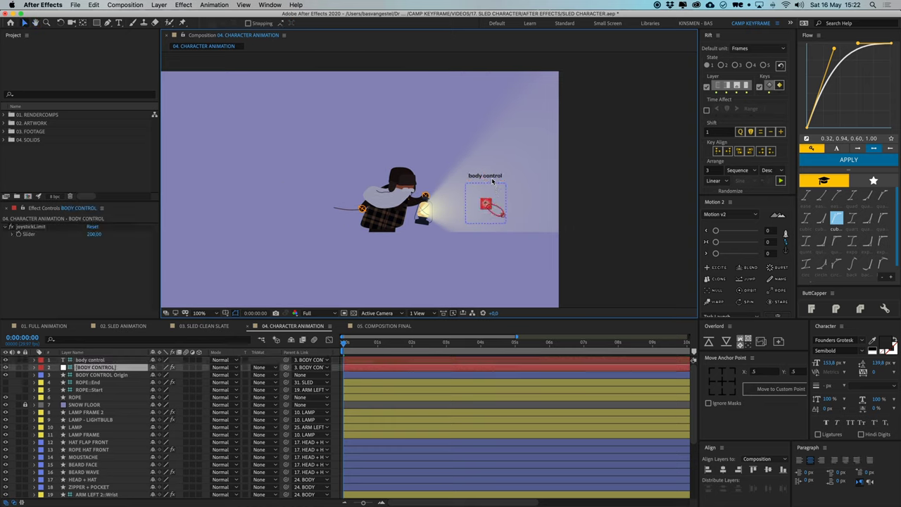
pyautogui.click(339, 376)
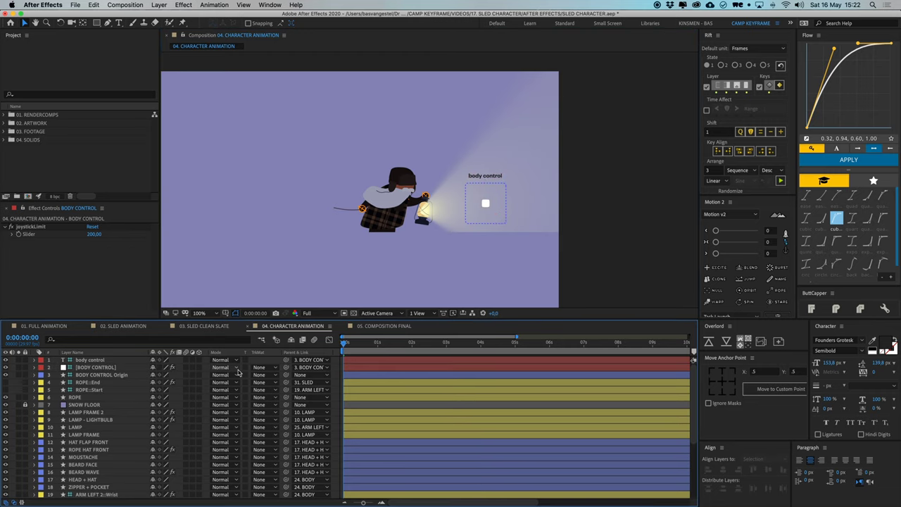
# Move the four lamp layers, from LAMP FRAME 2 to LAMP FRAME, above the SNOW FLOOR layer
pyautogui.click(85, 411)
pyautogui.keyDown('shift'); pyautogui.click(84, 434); pyautogui.keyUp('shift')
pyautogui.moveTo(84, 433); pyautogui.dragTo(84, 403)
pyautogui.click(340, 385)
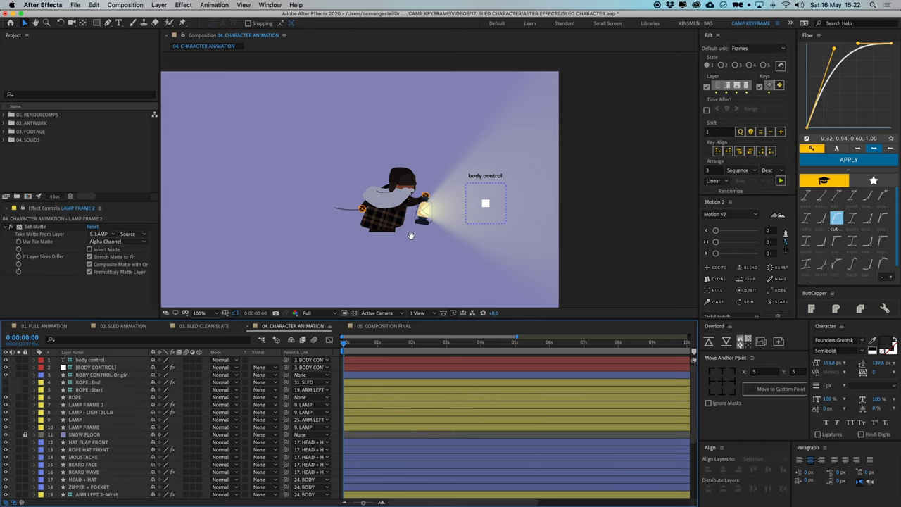
# Preview the full character with the light beam from 0:00:00:00 and again from 0:00:01:04
pyautogui.moveTo(411, 235); pyautogui.dragTo(388, 236)
pyautogui.press('space')
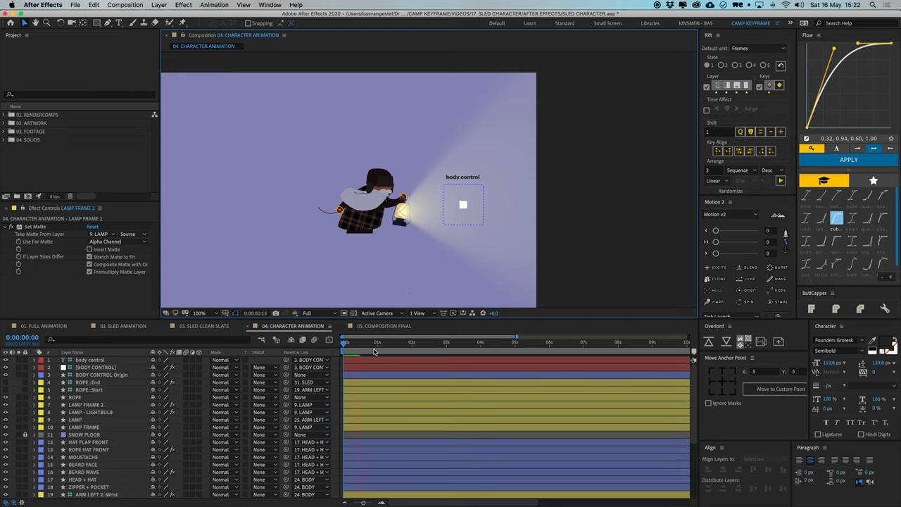
pyautogui.moveTo(384, 345); pyautogui.dragTo(383, 346)
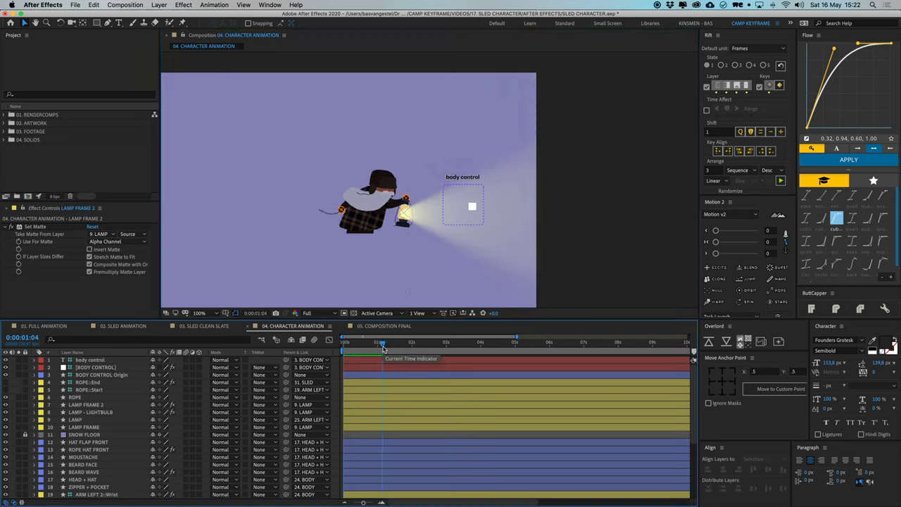
pyautogui.press('space')
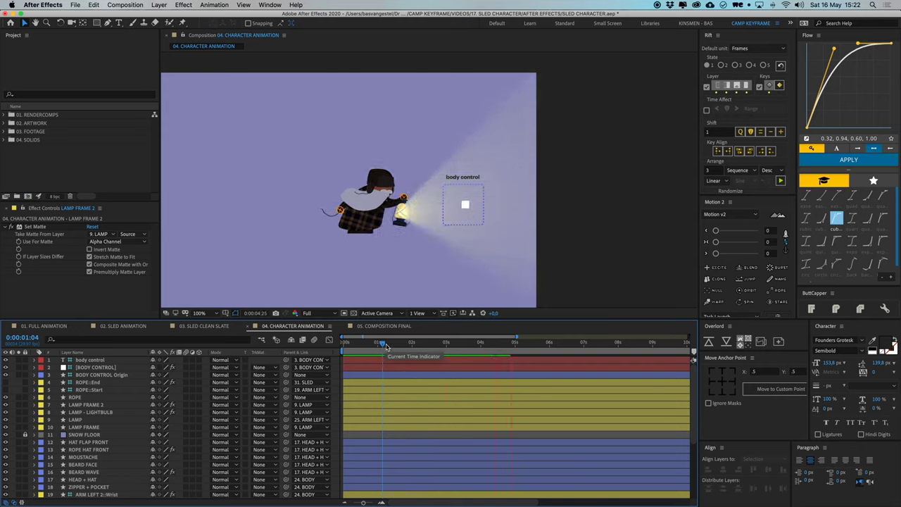
# Make the SLED layer visible and preview the animation from 0:00:01:11
pyautogui.scroll(-5, 23, 487)
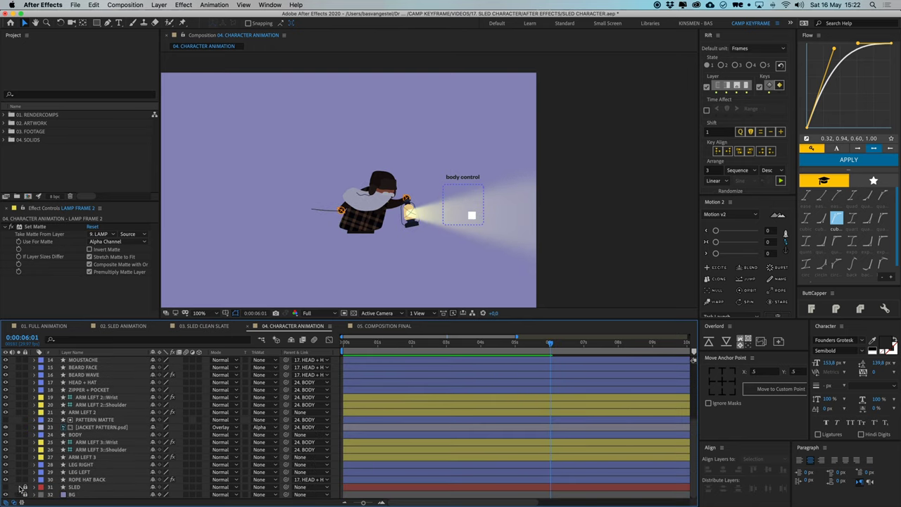
pyautogui.click(7, 486)
pyautogui.click(392, 346)
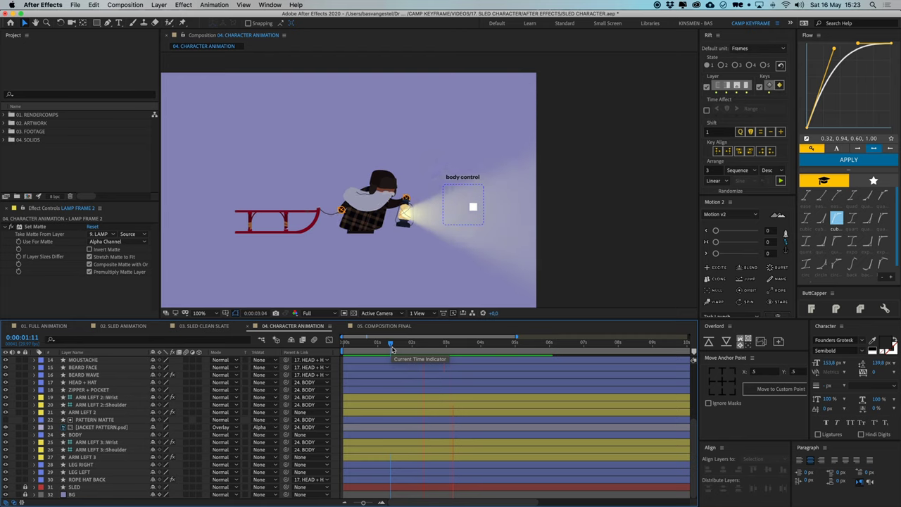
# Reveal the Position property of the ARM LEFT 2::Wrist layer with the character enlarged in view
pyautogui.scroll(5, 368, 407)
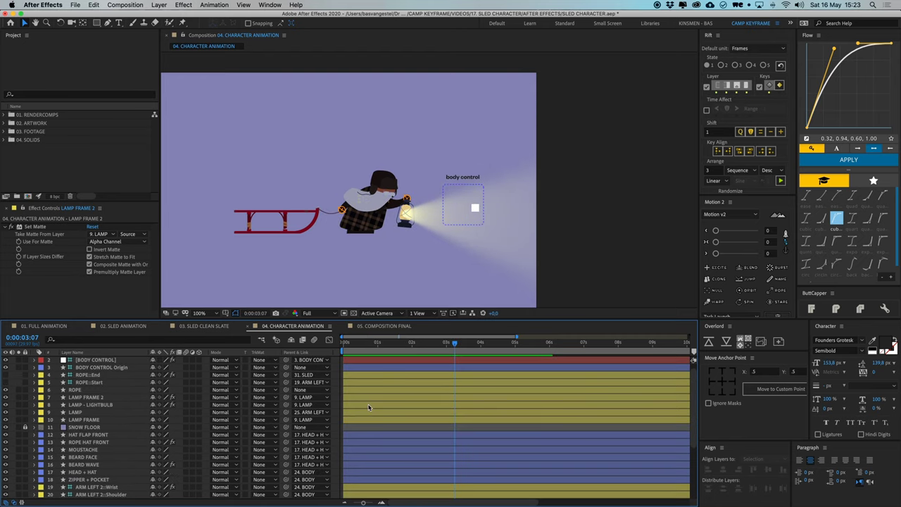
pyautogui.click(109, 487)
pyautogui.scroll(2, 329, 209)
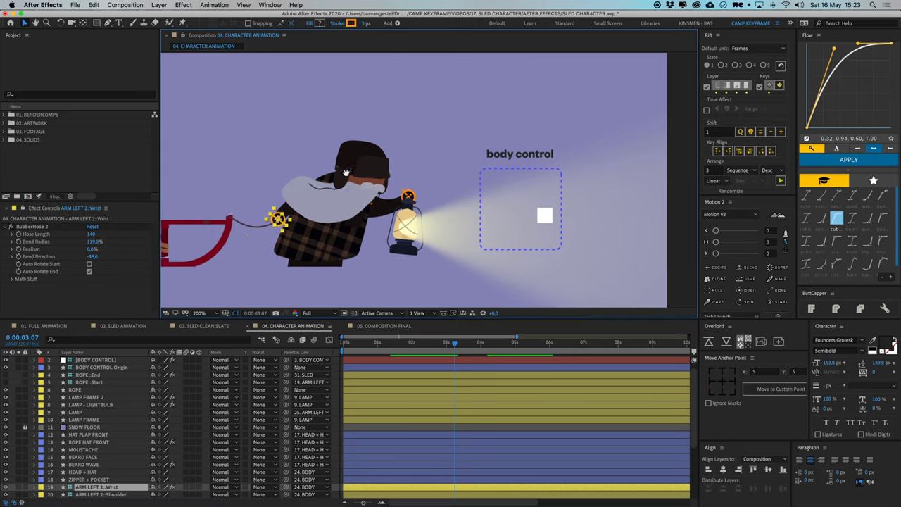
pyautogui.press('p')
pyautogui.scroll(-5, 491, 433)
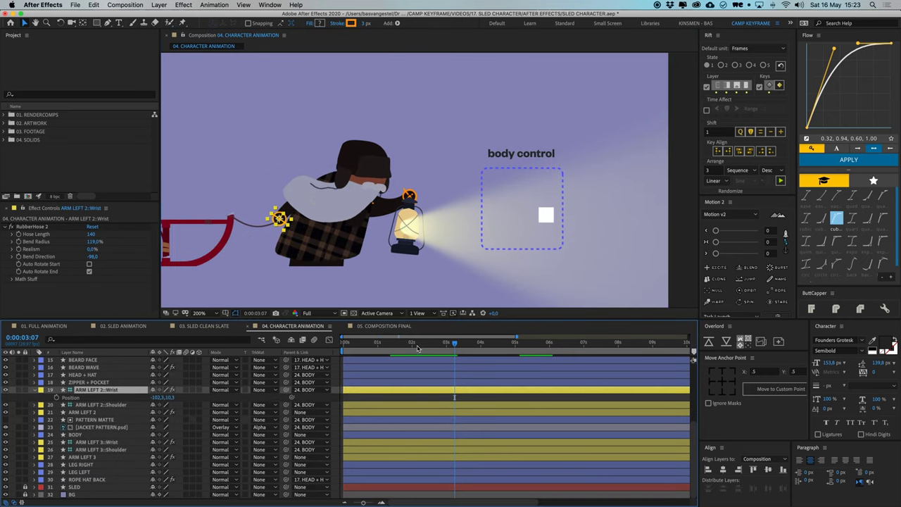
pyautogui.click(57, 397)
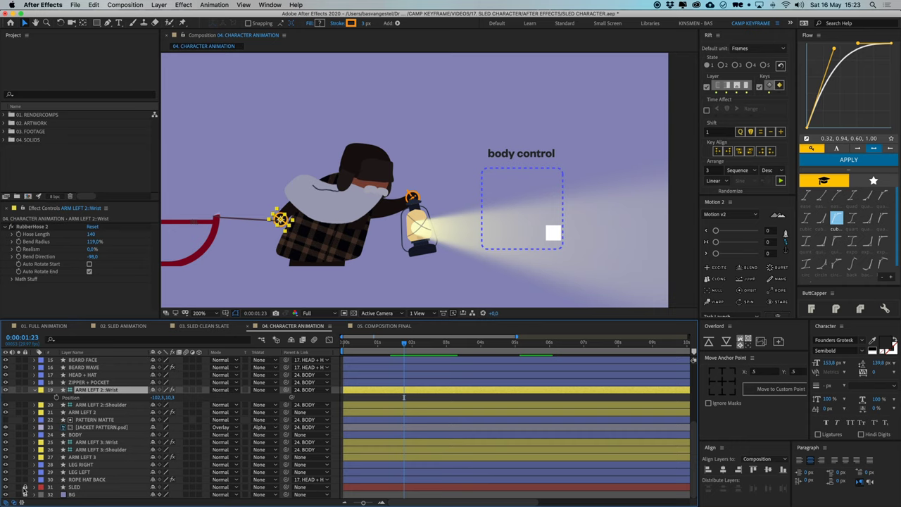
# Unlock the SLED layer, reveal its keyframes and go to its first keyframe at 0:00:00:04
pyautogui.click(345, 485)
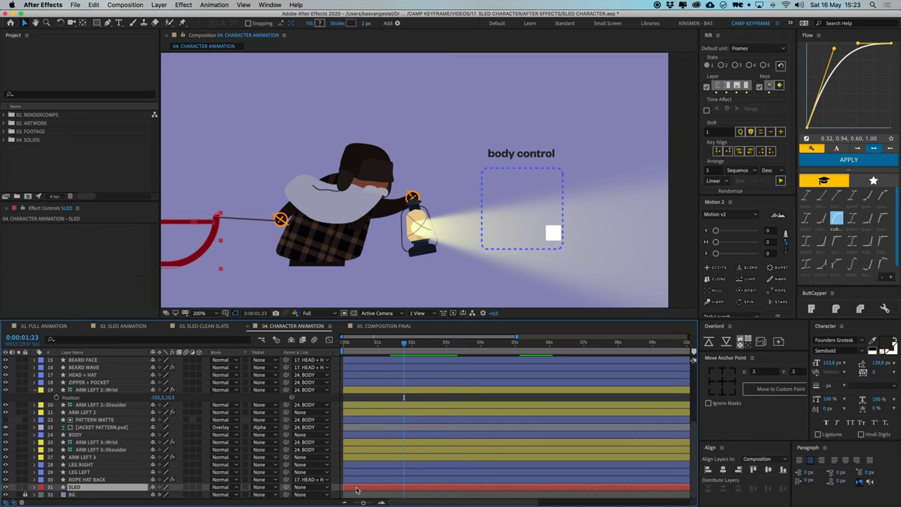
pyautogui.press('u')
pyautogui.moveTo(362, 347); pyautogui.dragTo(355, 349)
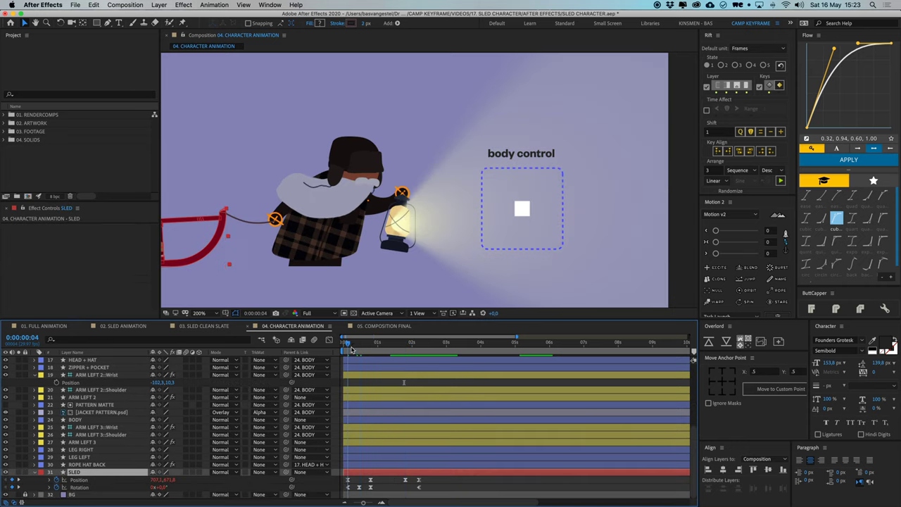
# Keyframe the ARM LEFT 2::Wrist Position at 0:00:00:04 and set its horizontal position to -72.3 at 0:00:00:24
pyautogui.click(95, 375)
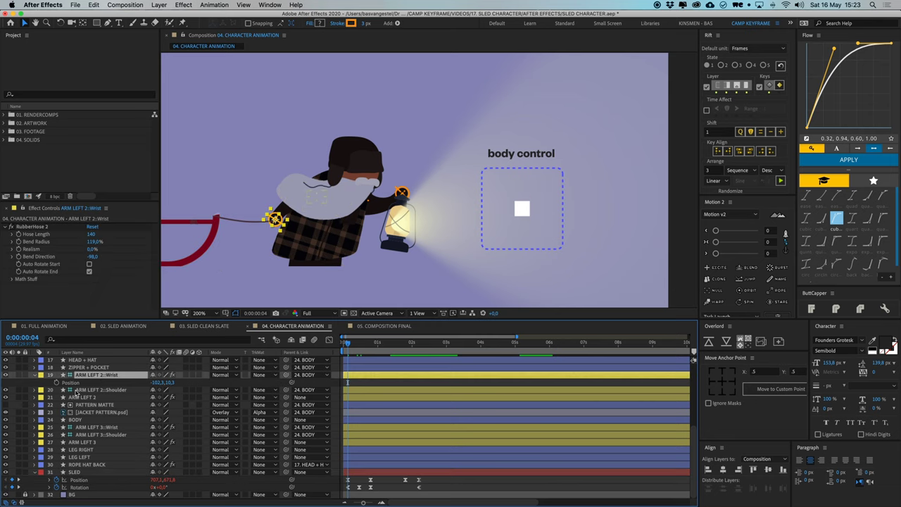
pyautogui.moveTo(356, 345); pyautogui.dragTo(371, 349)
pyautogui.hotkey('shift', 'Right')
pyautogui.hotkey('shift', 'Right')
pyautogui.hotkey('shift', 'Right')
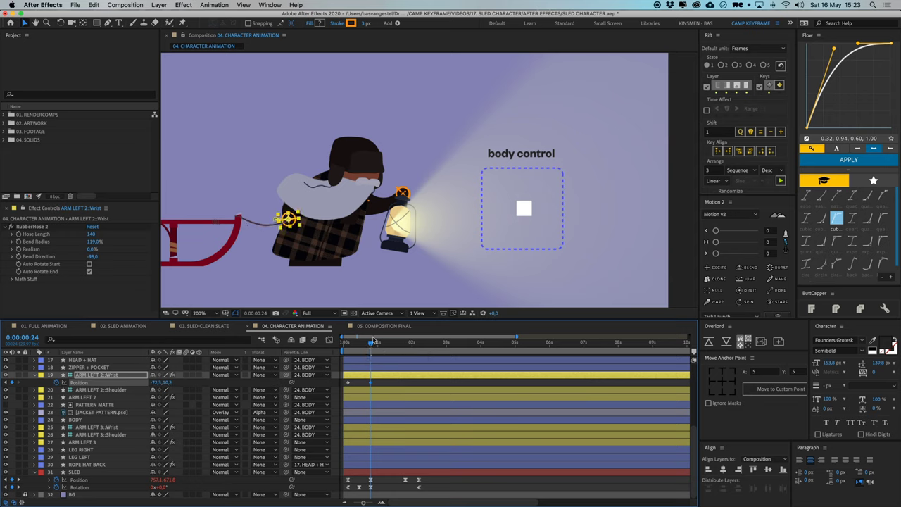
# Apply Easy Ease to both wrist Position keyframes, lengthen the easing into the second one in the speed graph and preview the movement
pyautogui.moveTo(364, 347); pyautogui.dragTo(349, 349)
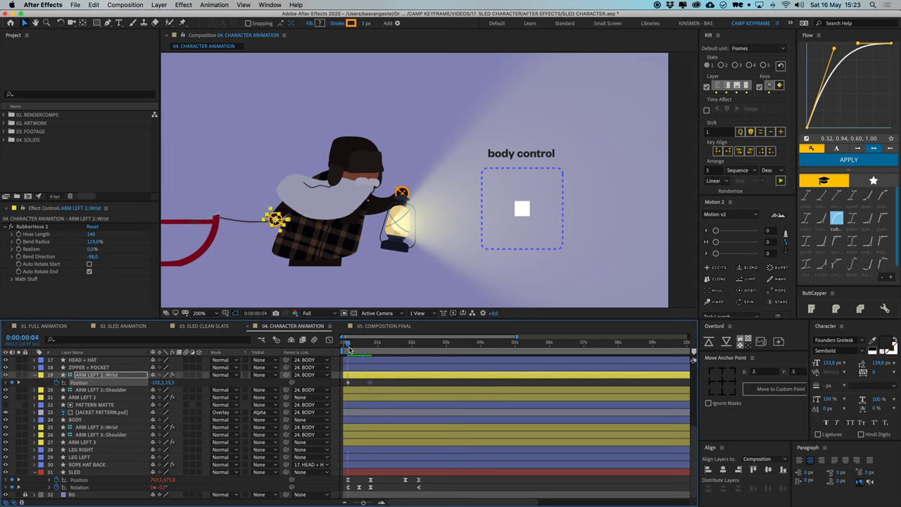
pyautogui.rightClick(345, 386)
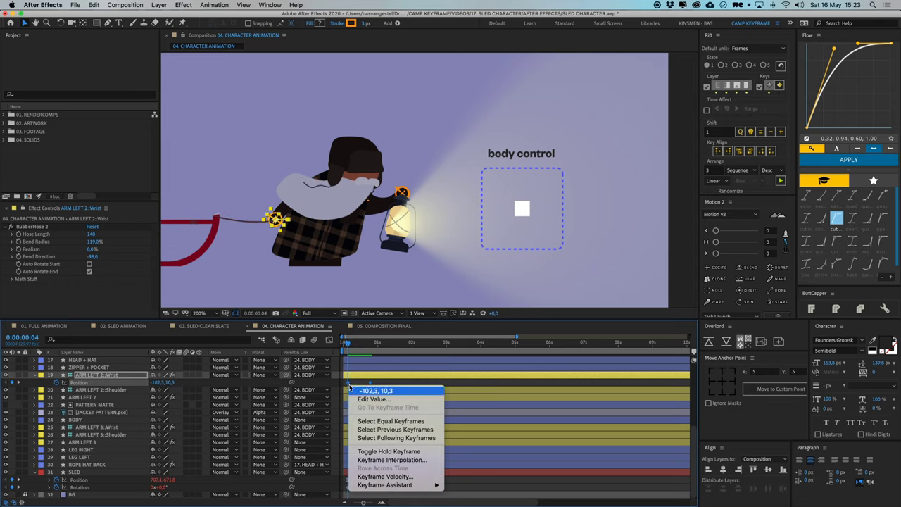
pyautogui.moveTo(415, 485)
pyautogui.click(472, 448)
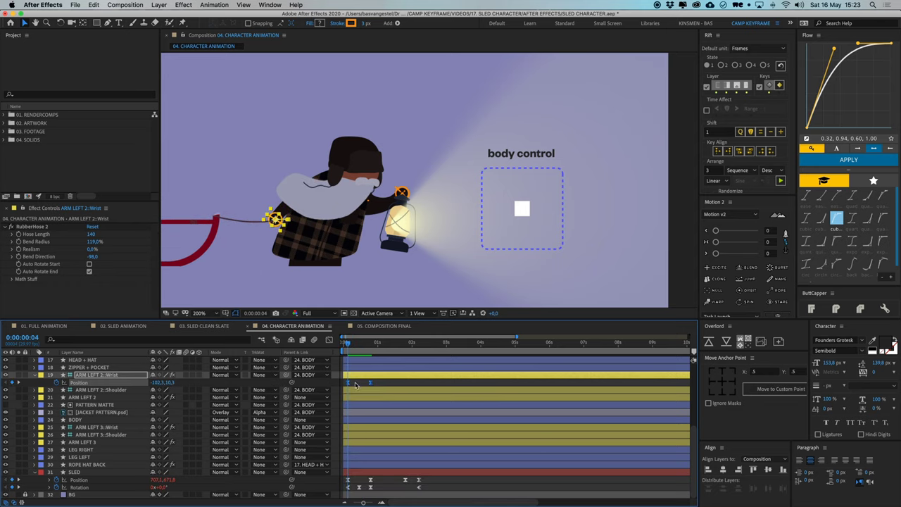
pyautogui.click(328, 339)
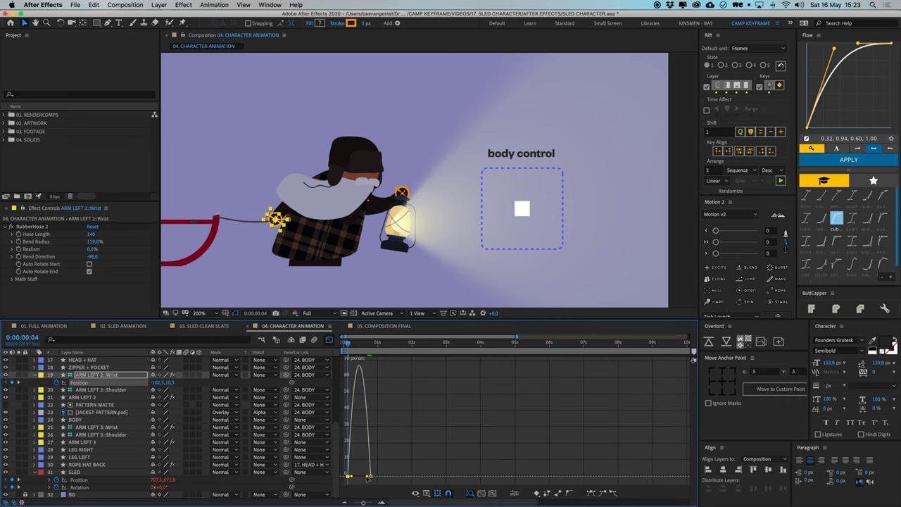
pyautogui.moveTo(367, 477); pyautogui.dragTo(361, 477)
pyautogui.click(328, 341)
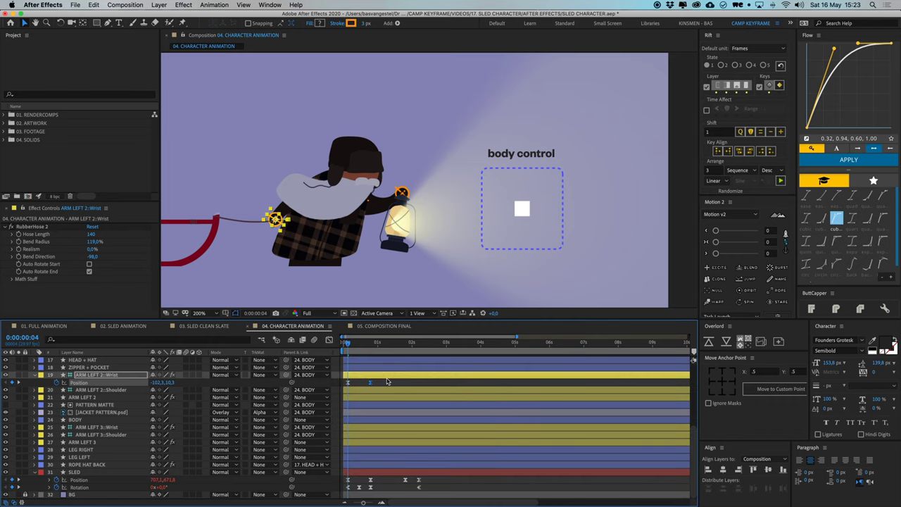
pyautogui.click(381, 384)
pyautogui.press('space')
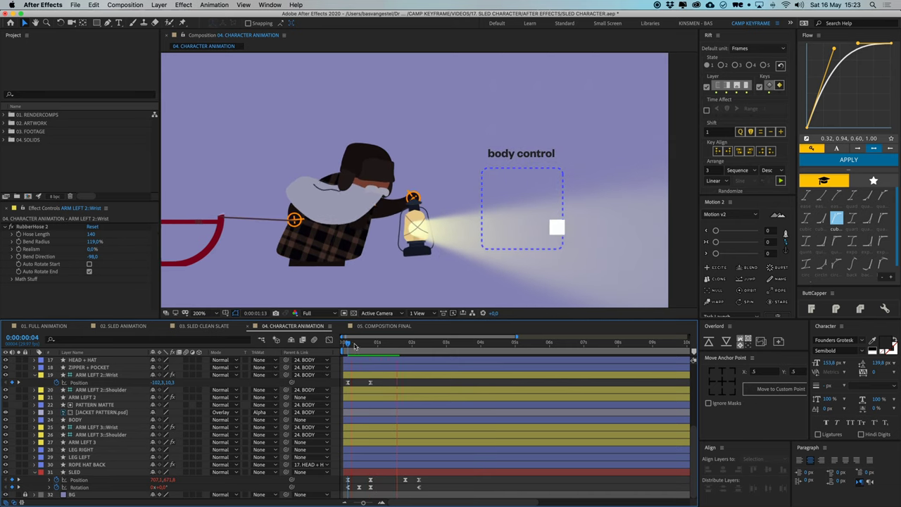
# Repeat the first wrist Position keyframe at 0:00:01:08, shift the copy to about 0:00:01:21 and preview the return movement
pyautogui.click(365, 375)
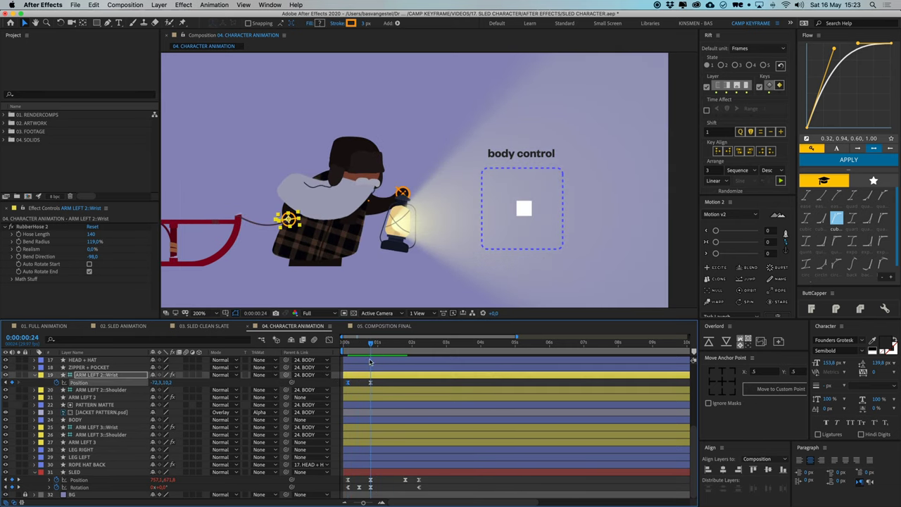
pyautogui.moveTo(375, 348); pyautogui.dragTo(348, 352)
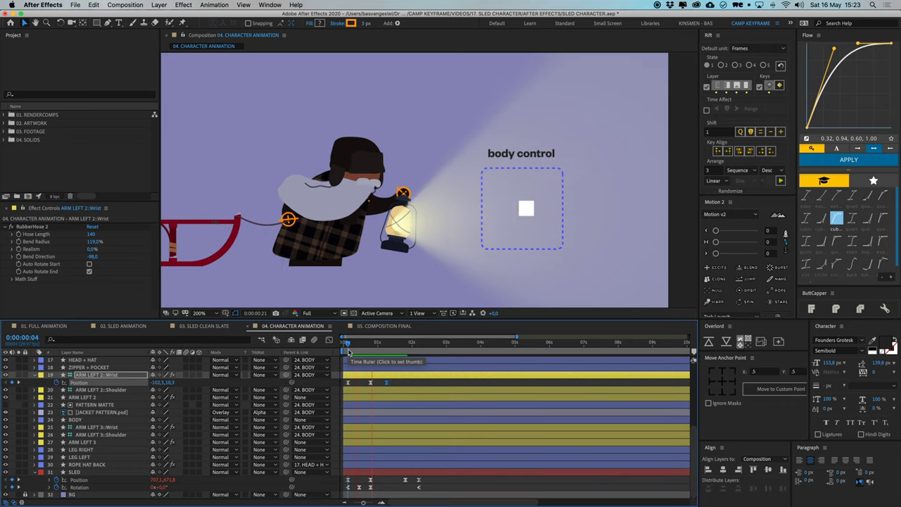
pyautogui.press('space')
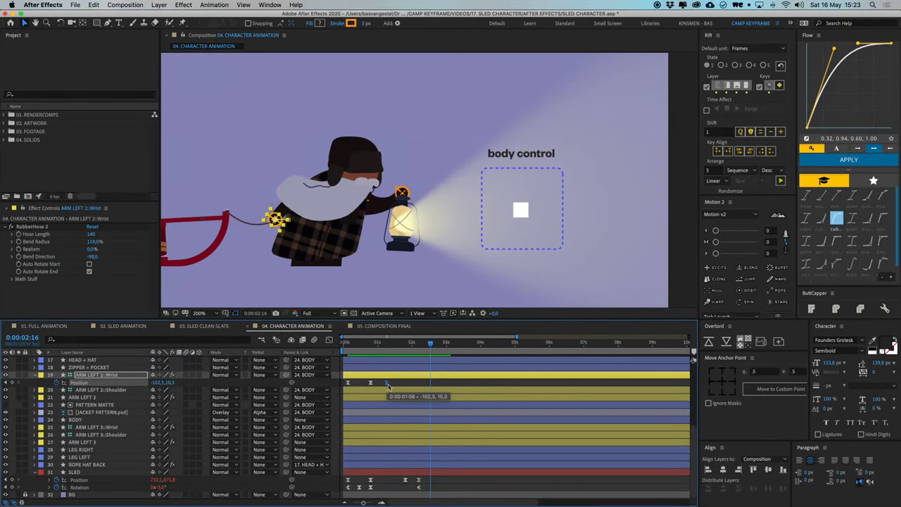
pyautogui.click(348, 351)
pyautogui.press('space')
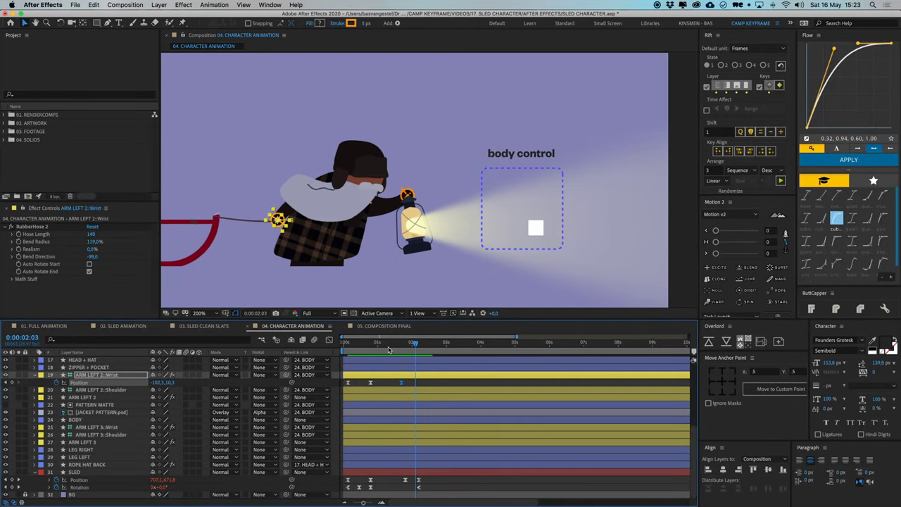
pyautogui.press('space')
# Add the expression loopOut() to the ARM LEFT 2::Wrist Position and preview the loop
pyautogui.keyDown('alt'); pyautogui.click(59, 382); pyautogui.keyUp('alt')
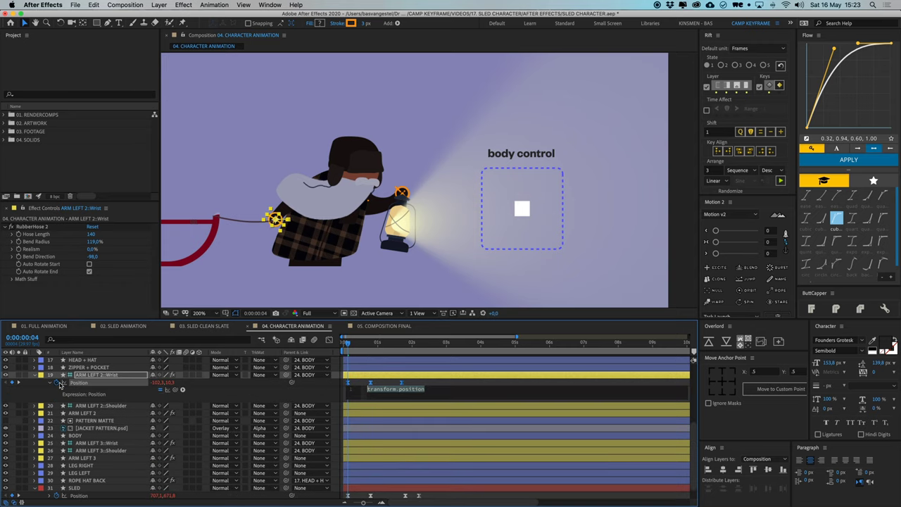
pyautogui.write('loopOut()')
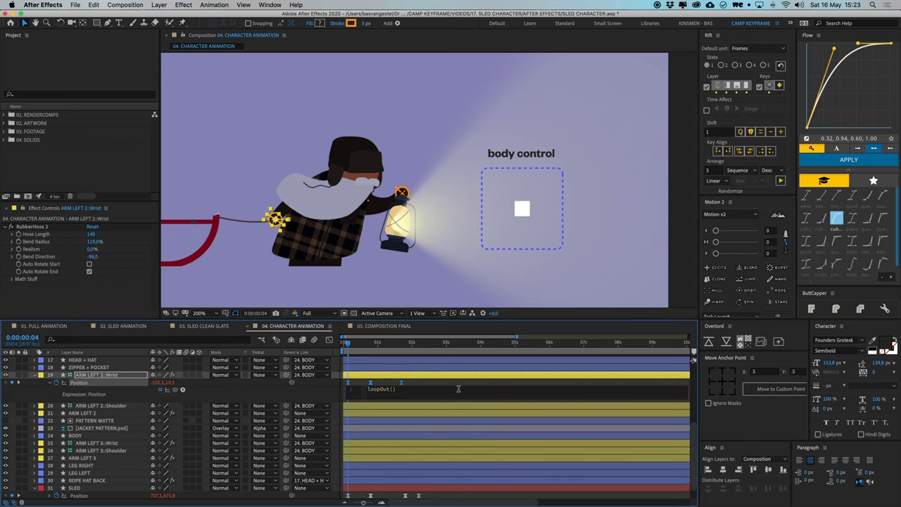
pyautogui.click(433, 382)
pyautogui.press('space')
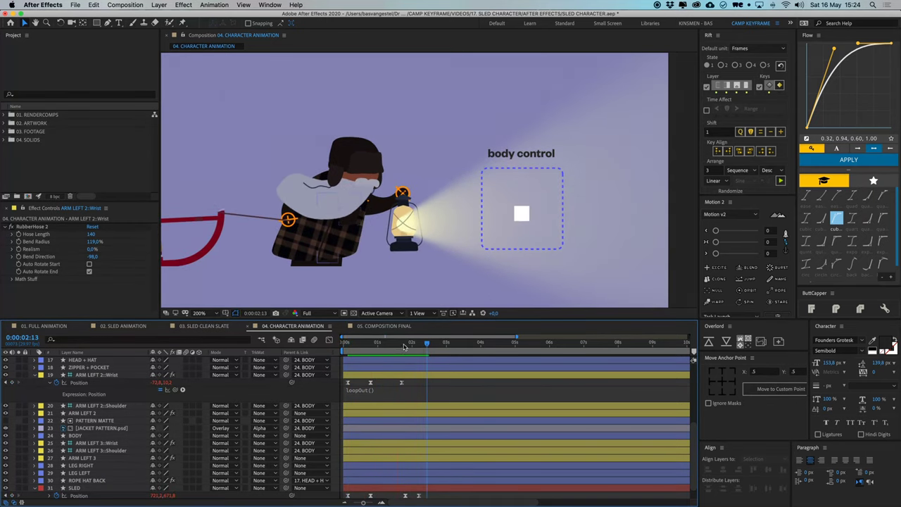
# Copy the first wrist Position keyframe to 0:00:02:06, level with the sled's last keyframe, and preview from 0:00:00:04
pyautogui.moveTo(405, 348); pyautogui.dragTo(418, 348)
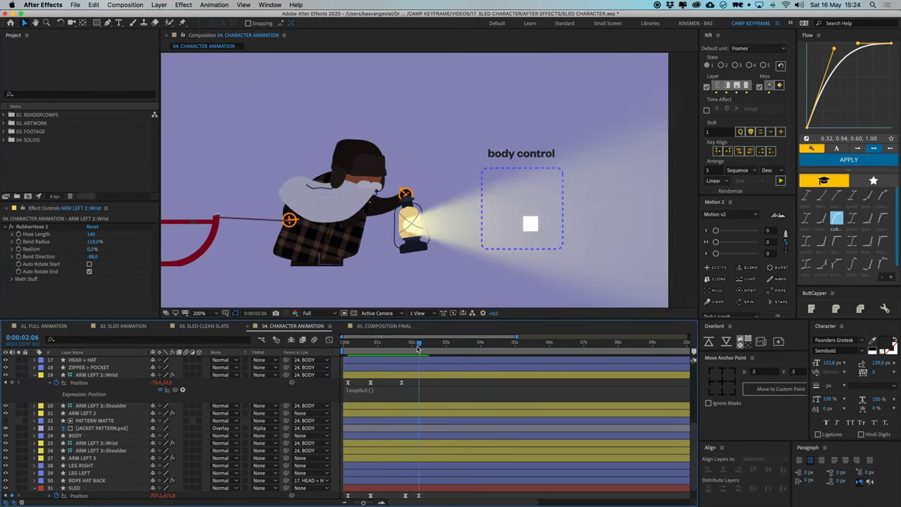
pyautogui.click(348, 383)
pyautogui.press('super+v')
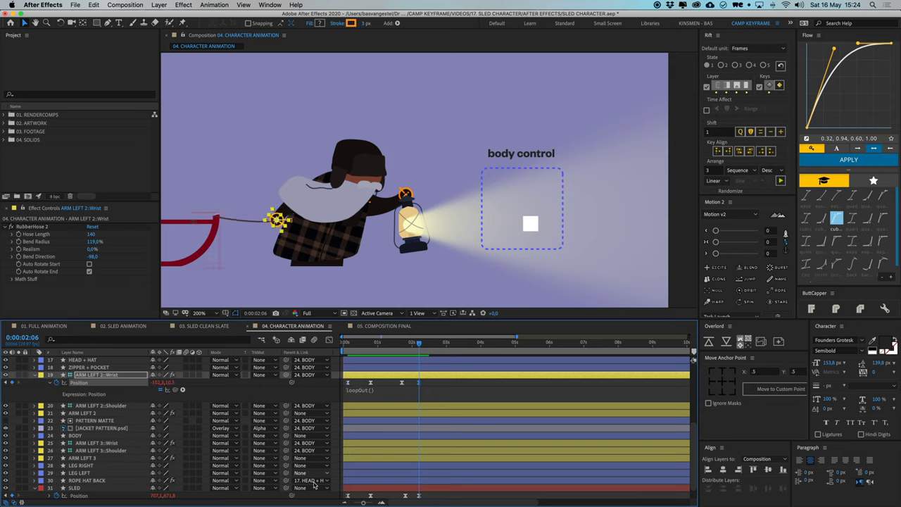
pyautogui.click(353, 343)
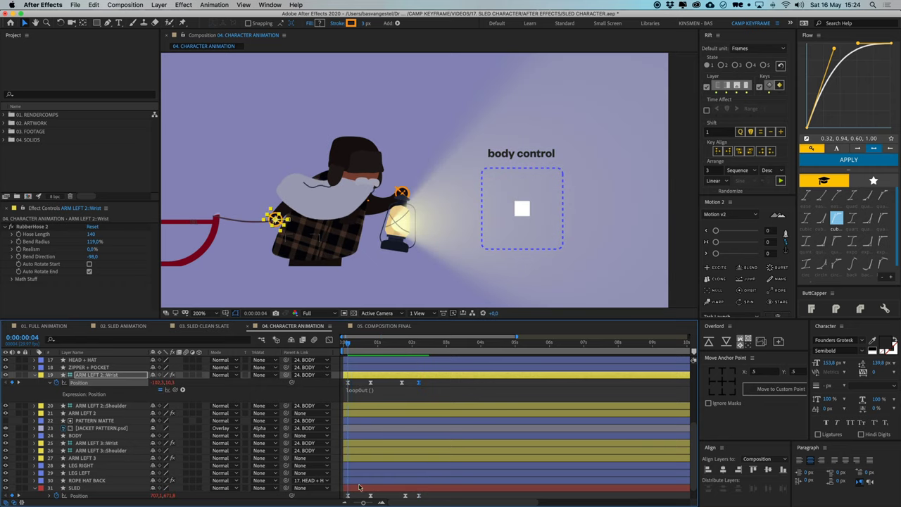
pyautogui.click(439, 387)
pyautogui.press('space')
# Preview the looping wrist from 0:00:02:06, and the whole character with the sled from 0:00:00:03
pyautogui.click(418, 346)
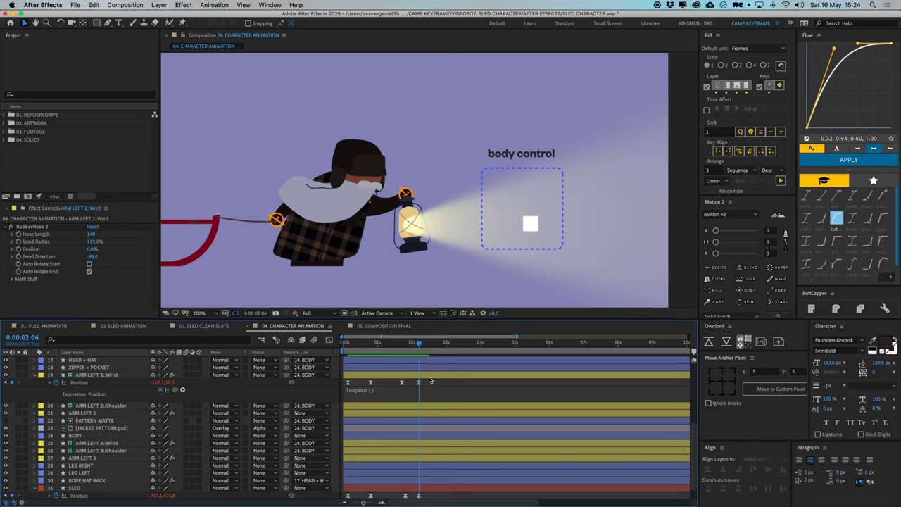
pyautogui.press('space')
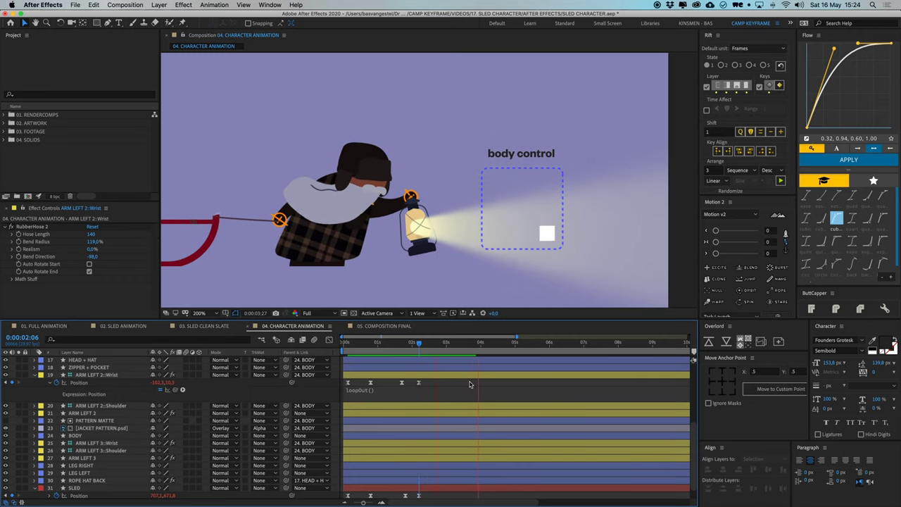
pyautogui.press('space')
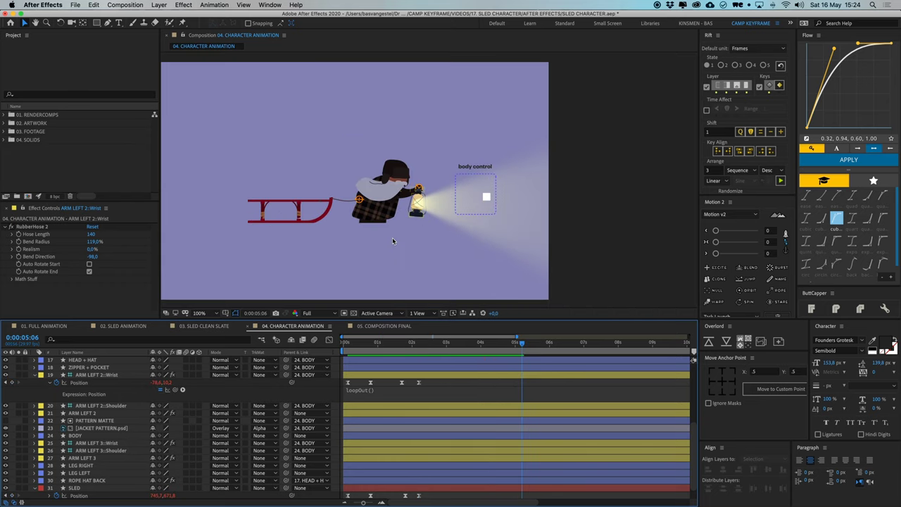
pyautogui.moveTo(393, 241); pyautogui.dragTo(407, 235)
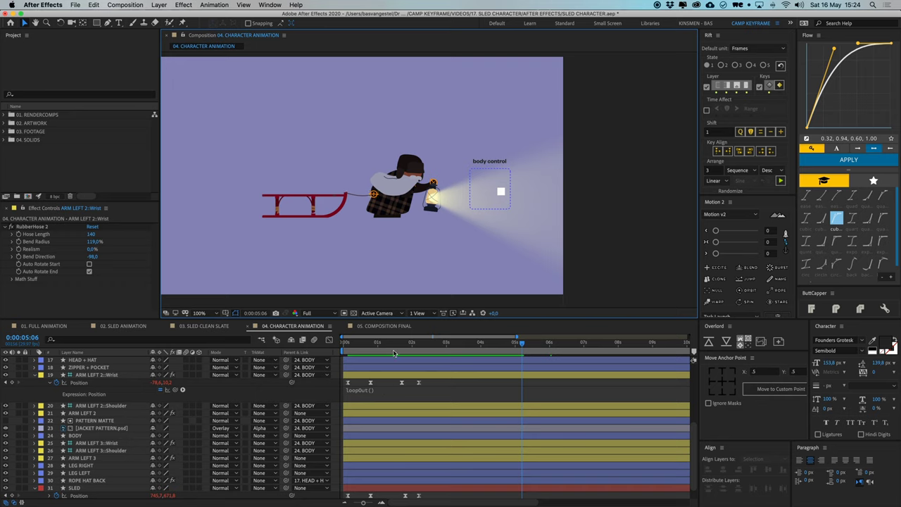
pyautogui.click(347, 351)
pyautogui.press('space')
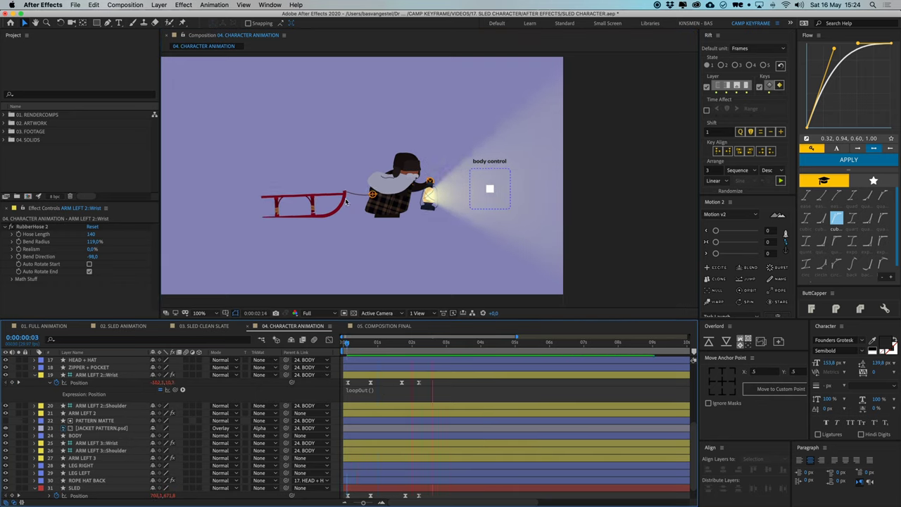
pyautogui.press('space')
# Try starting the wrist Position keyframes at 0:00:00:02 and about 0:00:00:07, previewing both, and realign them with the first SLED keyframe
pyautogui.moveTo(431, 389); pyautogui.dragTo(346, 383)
pyautogui.click(346, 344)
pyautogui.press('space')
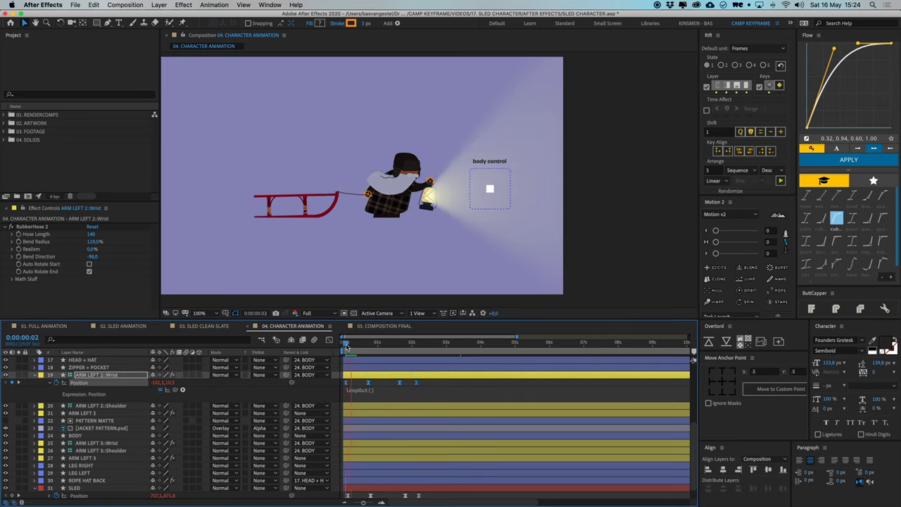
pyautogui.moveTo(345, 383); pyautogui.dragTo(351, 383)
pyautogui.click(349, 345)
pyautogui.press('space')
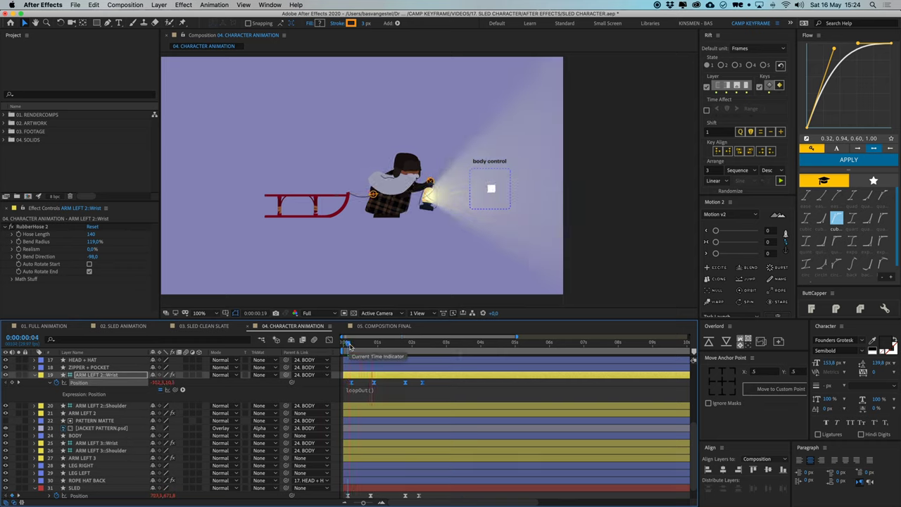
pyautogui.click(351, 345)
pyautogui.press('=')
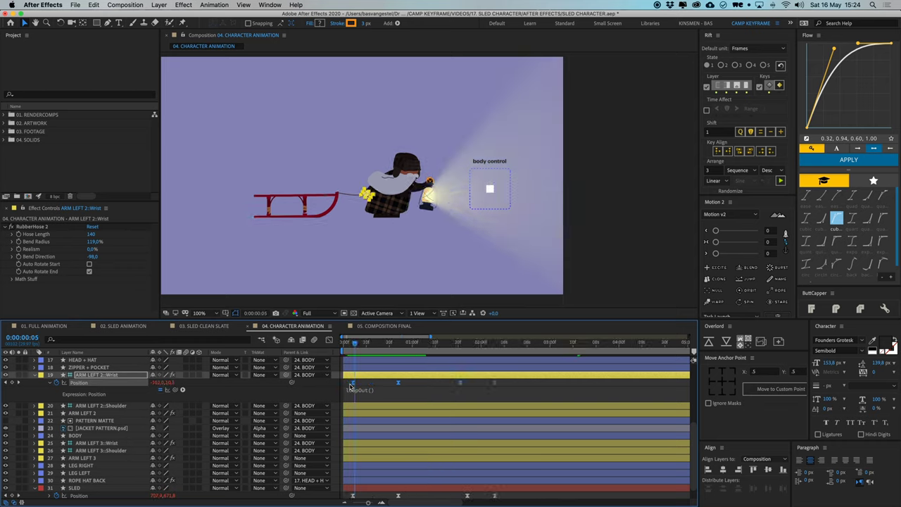
pyautogui.click(379, 385)
# Try the second wrist Position keyframe at about 0:00:00:18, preview it, and shift the keyframe to about 0:00:00:27
pyautogui.click(397, 382)
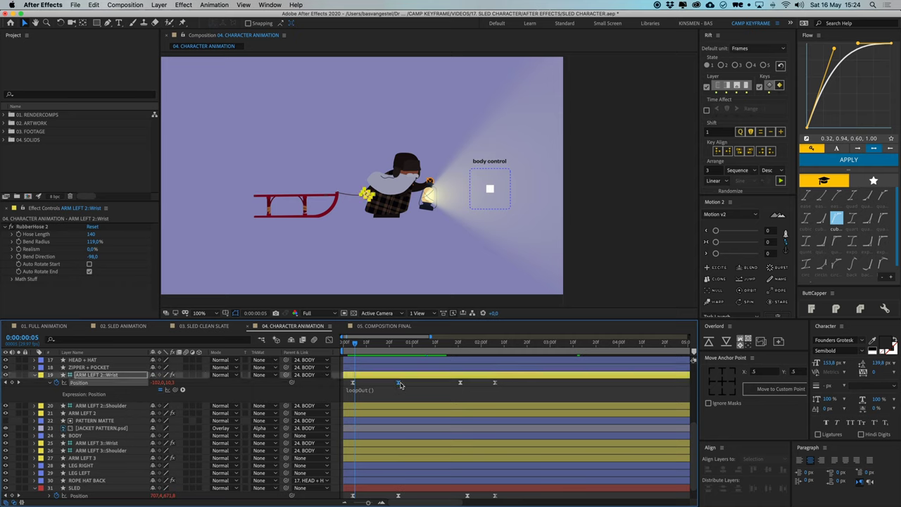
pyautogui.moveTo(399, 384); pyautogui.dragTo(386, 384)
pyautogui.click(351, 349)
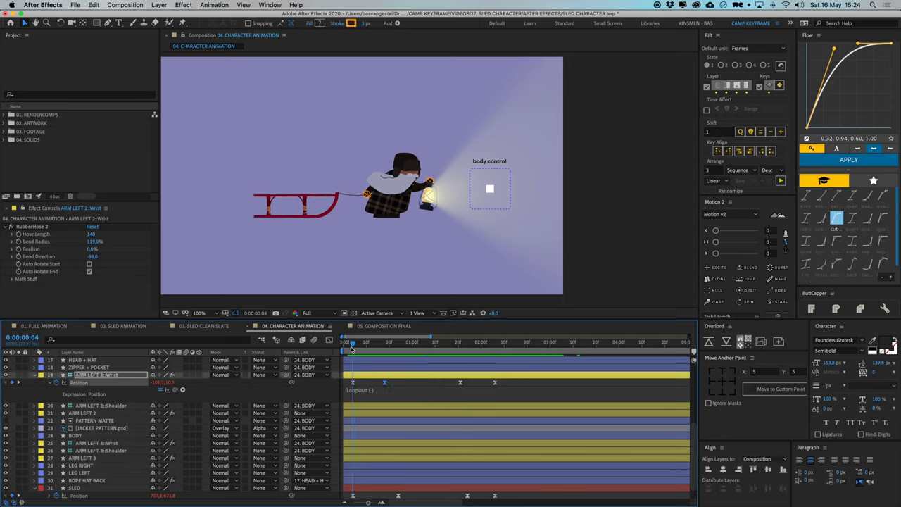
pyautogui.press('space')
pyautogui.moveTo(385, 382); pyautogui.dragTo(406, 382)
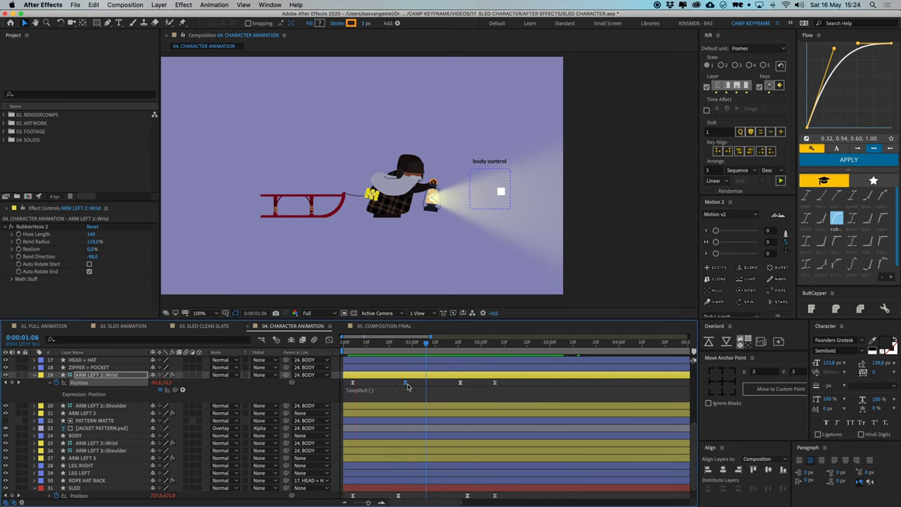
# Preview the shifted second wrist Position keyframe from 0:00:00:04, undo its last shift, and preview the loop again
pyautogui.moveTo(364, 346); pyautogui.dragTo(351, 347)
pyautogui.press('space')
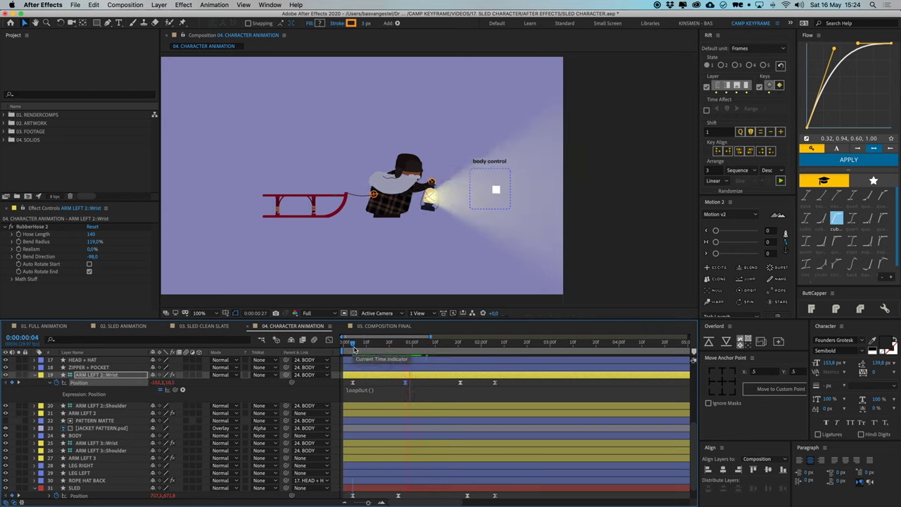
pyautogui.press('super+z')
pyautogui.press('space')
pyautogui.click(516, 384)
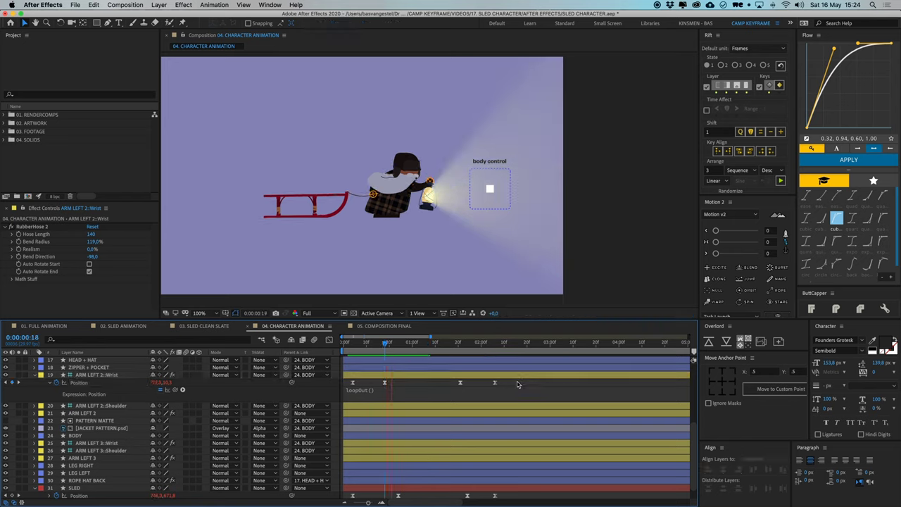
pyautogui.press('space')
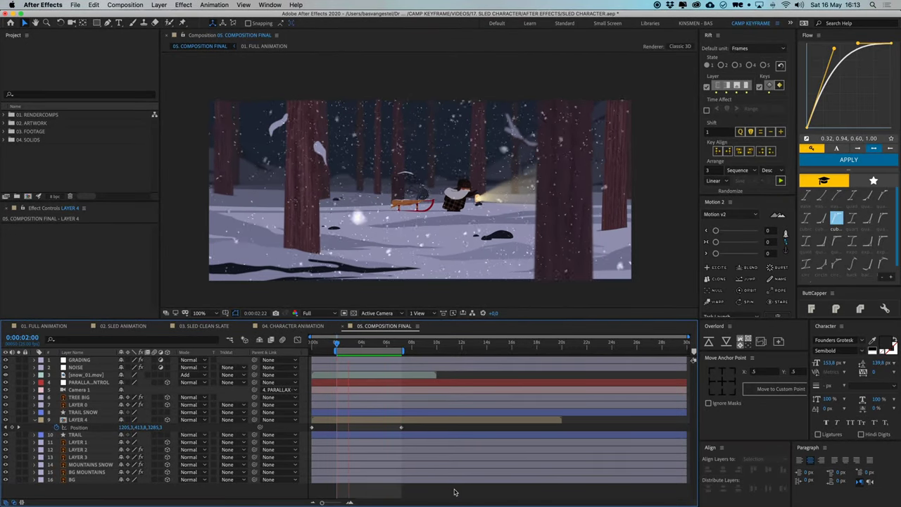
# In the 05. COMPOSITION FINAL comp, go to 0:00:02:00 and solo LAYER 4 to inspect it alone, then restore the full scene
pyautogui.click(374, 420)
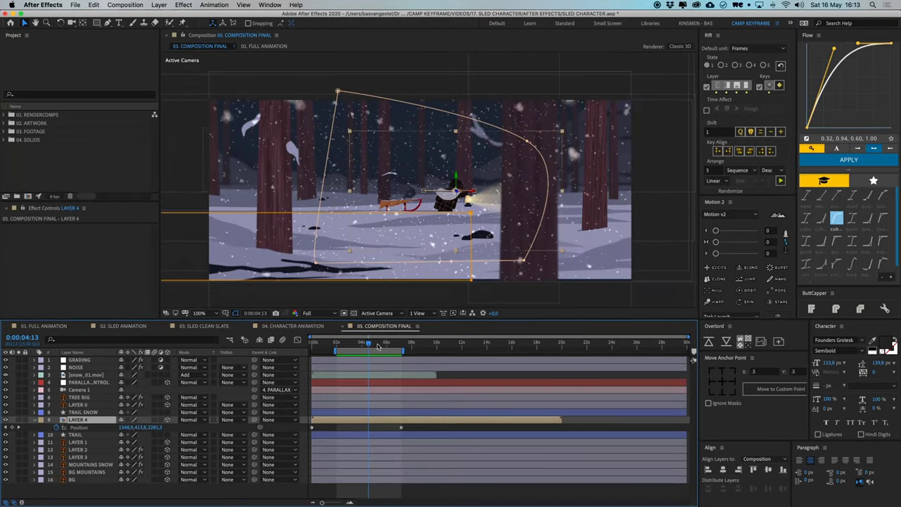
pyautogui.moveTo(356, 347); pyautogui.dragTo(336, 347)
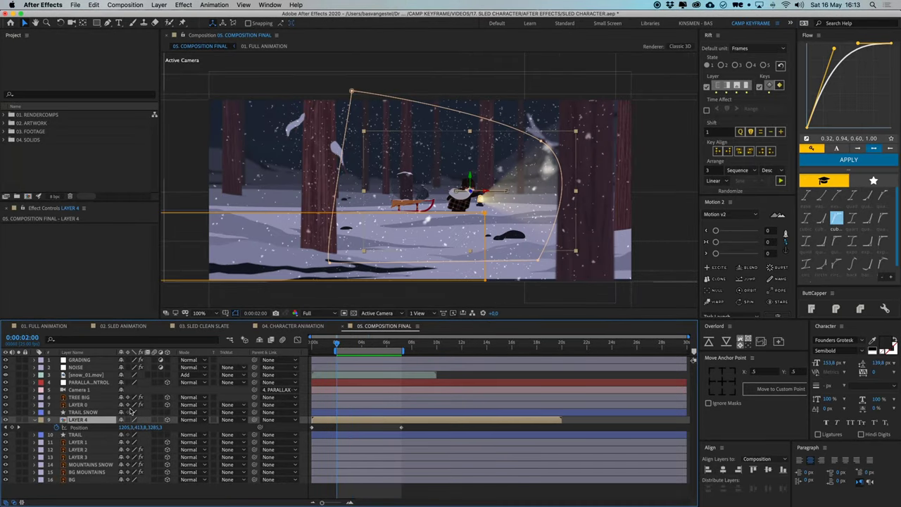
pyautogui.click(19, 419)
pyautogui.moveTo(338, 346)
pyautogui.mouseDown()
pyautogui.moveTo(364, 348)
pyautogui.moveTo(337, 348)
pyautogui.mouseUp()
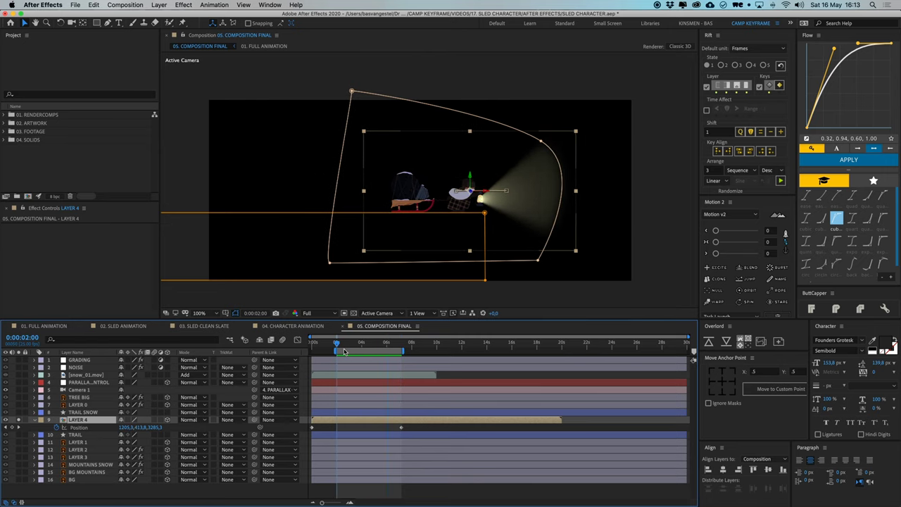
pyautogui.click(19, 419)
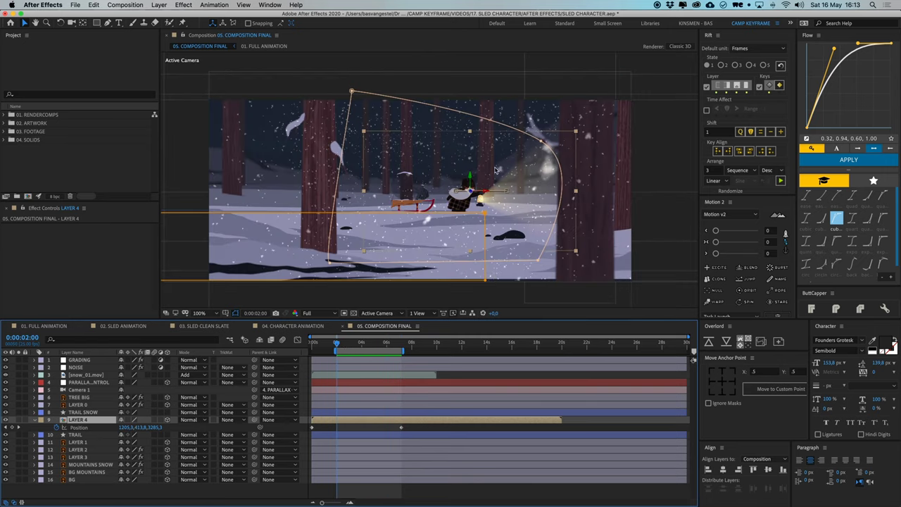
pyautogui.click(384, 492)
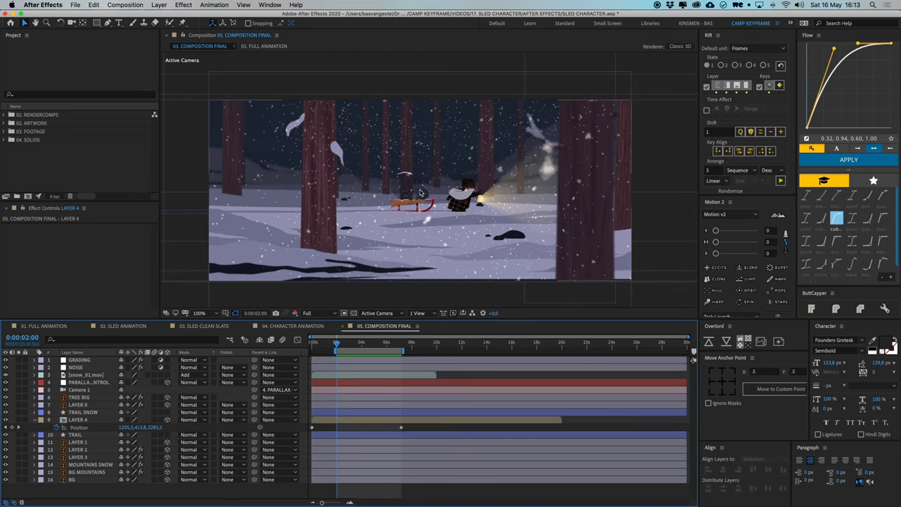
# Inspect the 01. FULL ANIMATION precomp behind LAYER 4 and return to the 05. COMPOSITION FINAL comp
pyautogui.click(358, 421)
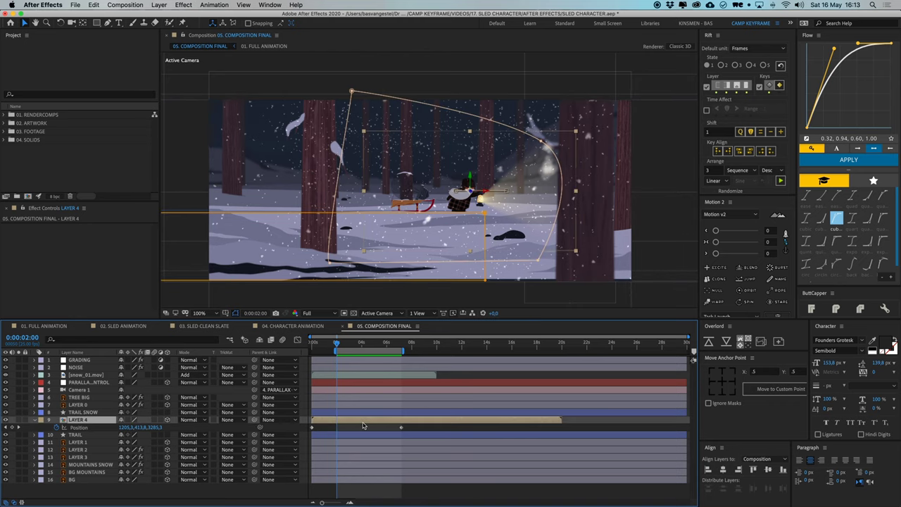
pyautogui.doubleClick(366, 423)
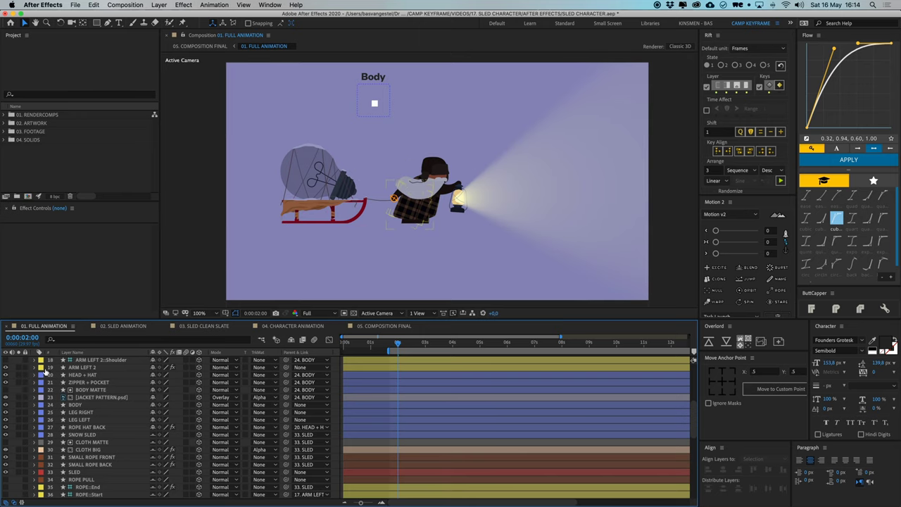
pyautogui.click(378, 328)
pyautogui.click(416, 427)
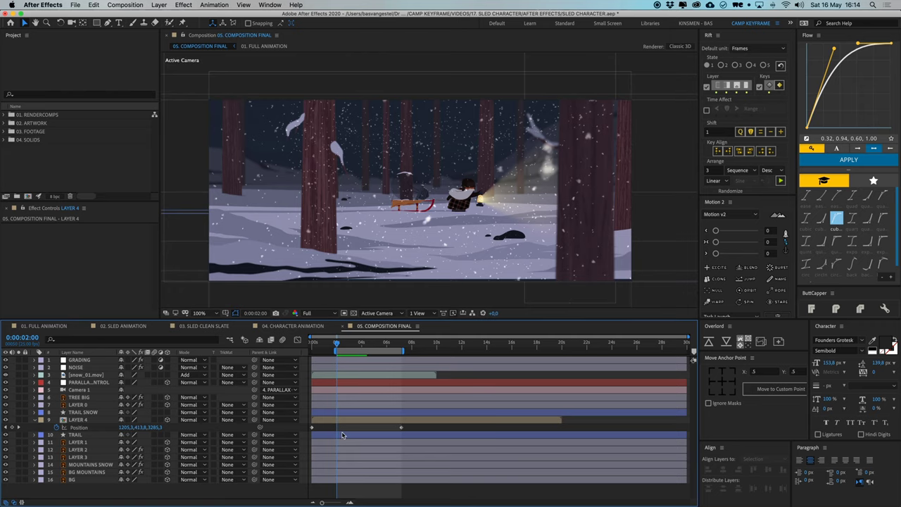
# Examine the SNOW FLOOR and BG guide layers inside LAYER 4's precomp, and return to the final composition
pyautogui.click(373, 230)
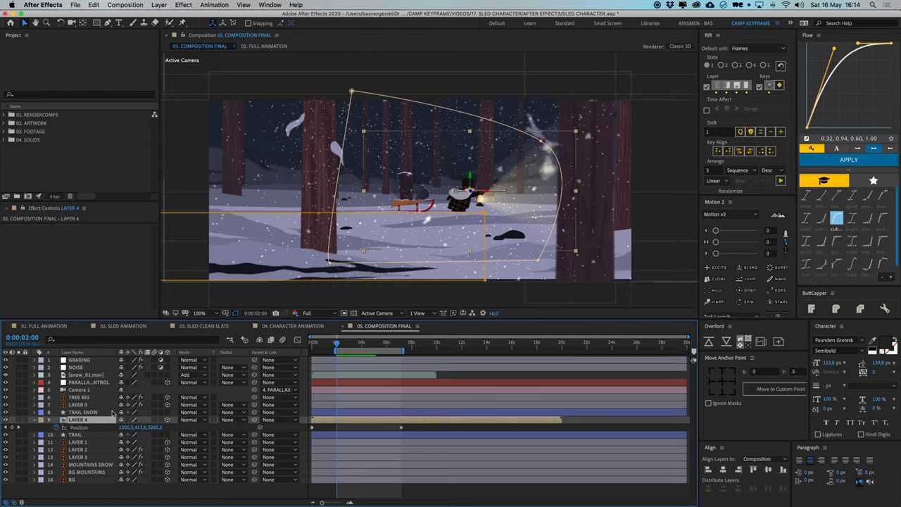
pyautogui.doubleClick(81, 420)
pyautogui.scroll(6, 118, 404)
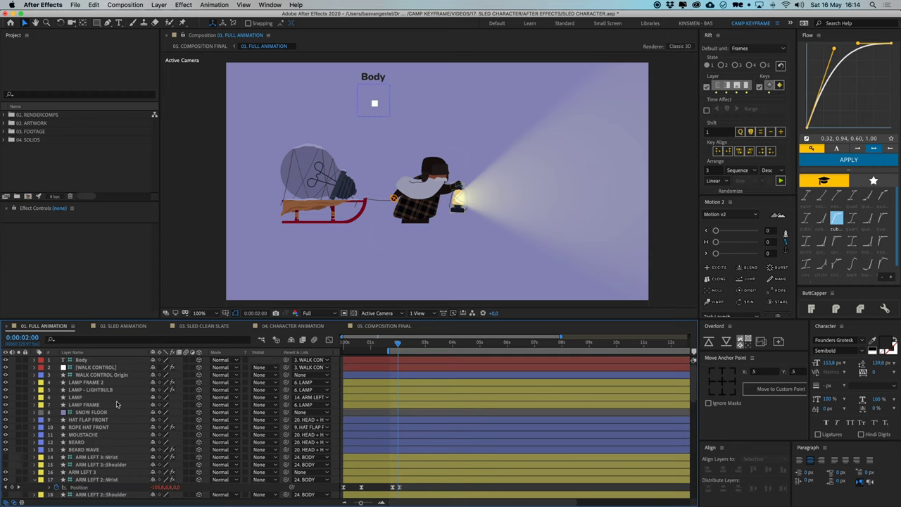
pyautogui.click(96, 412)
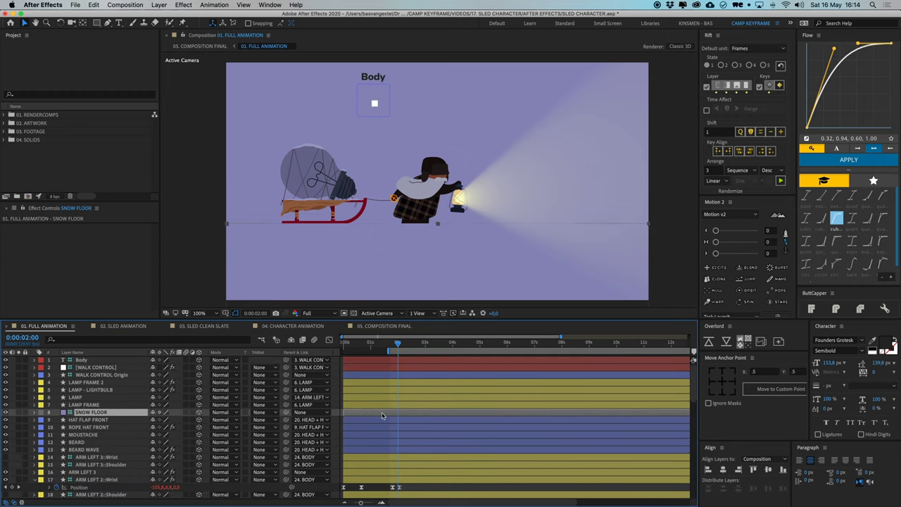
pyautogui.scroll(-15, 104, 476)
pyautogui.click(83, 497)
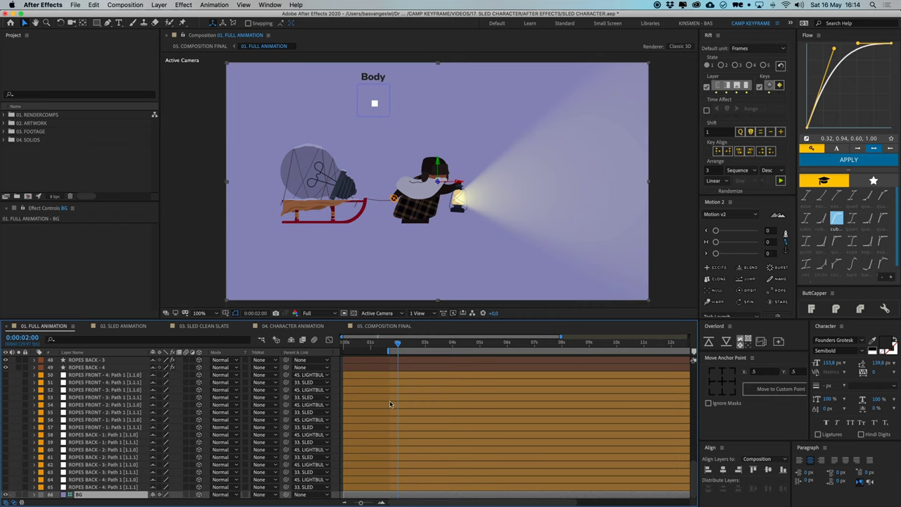
pyautogui.click(386, 326)
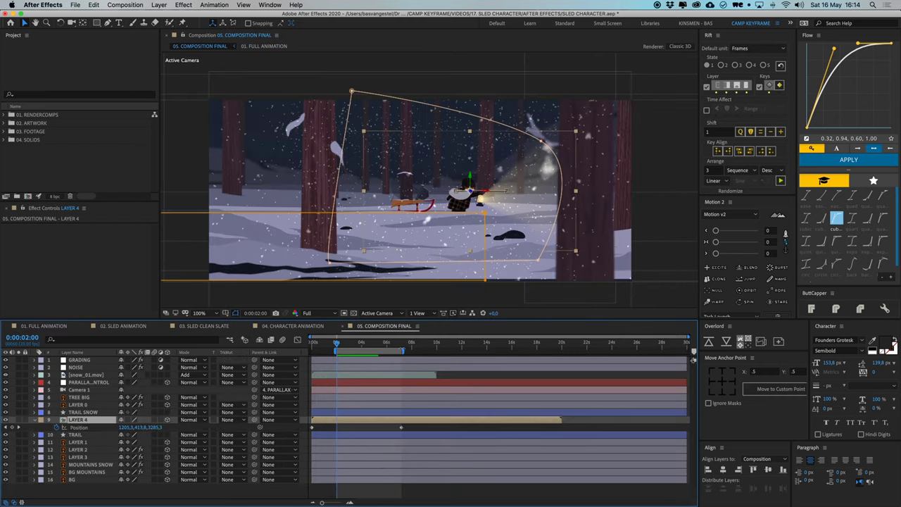
pyautogui.click(366, 430)
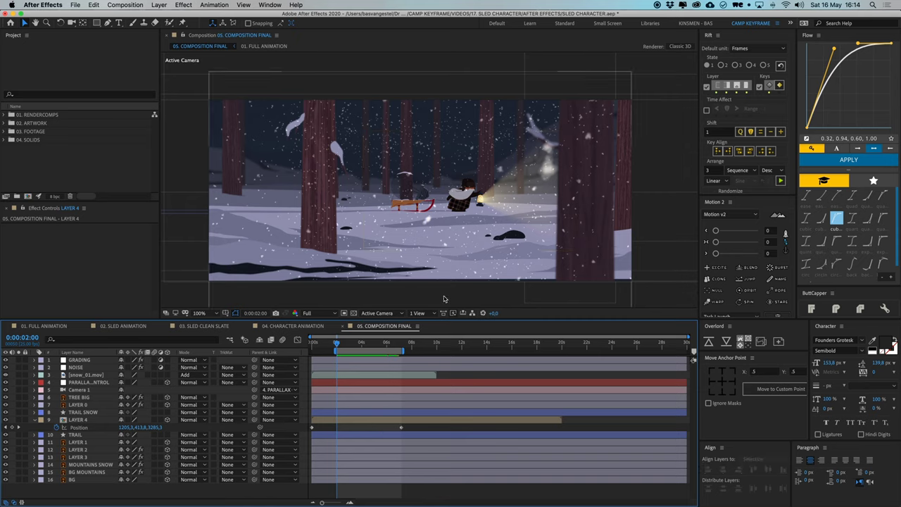
# Reveal the mask paths on LAYER 4 and inspect Mask 2, which is set to Subtract
pyautogui.click(389, 235)
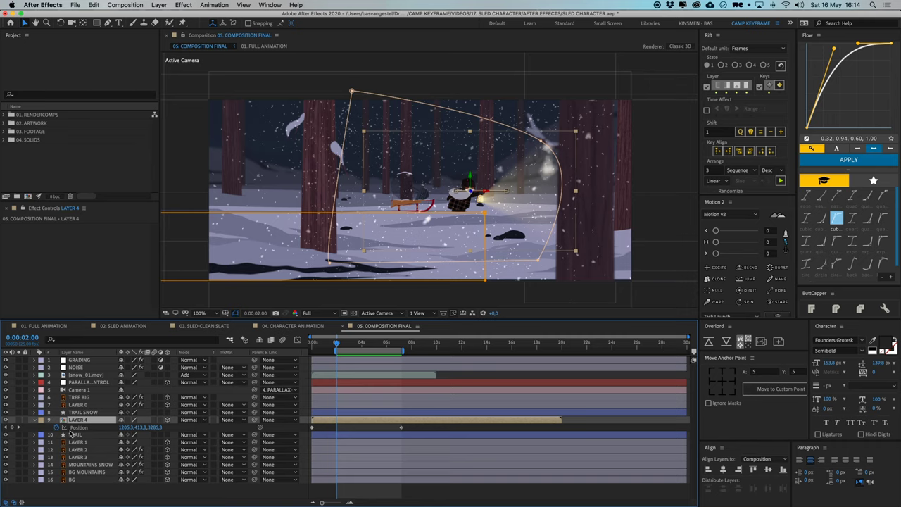
pyautogui.press('m')
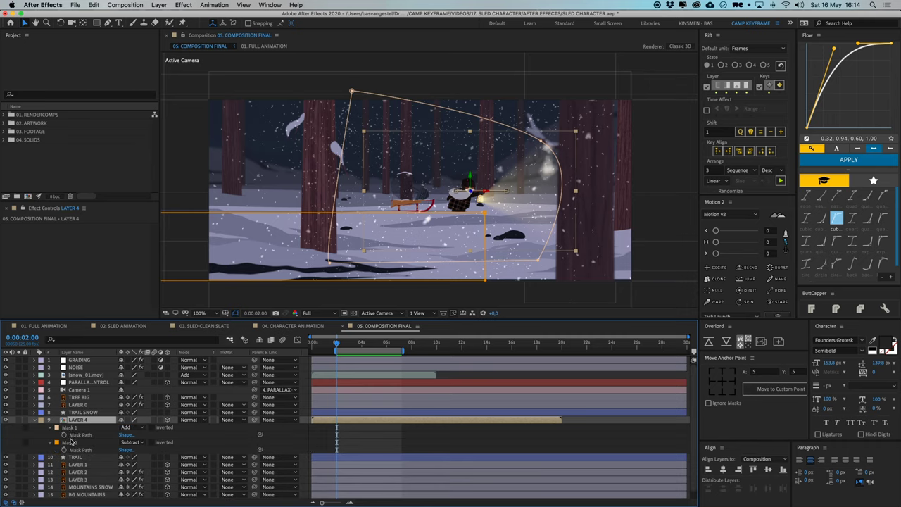
pyautogui.click(131, 442)
pyautogui.click(76, 443)
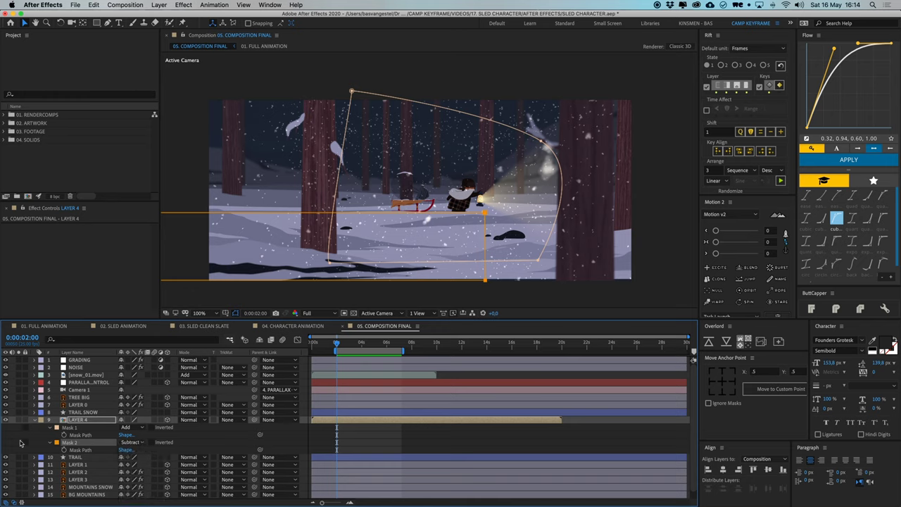
pyautogui.click(26, 442)
pyautogui.click(437, 429)
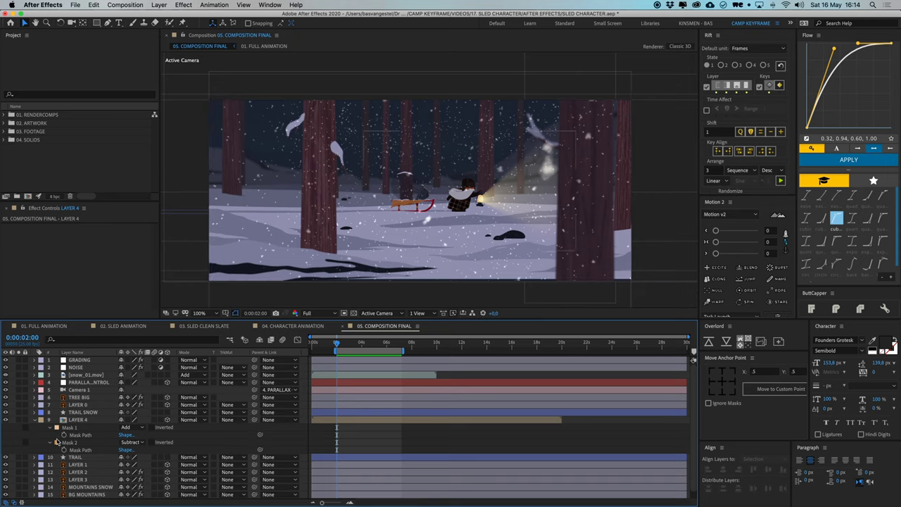
# Reveal LAYER 4's mask feathers, try setting Mask 1's feather to 0 pixels, and undo the change
pyautogui.click(70, 428)
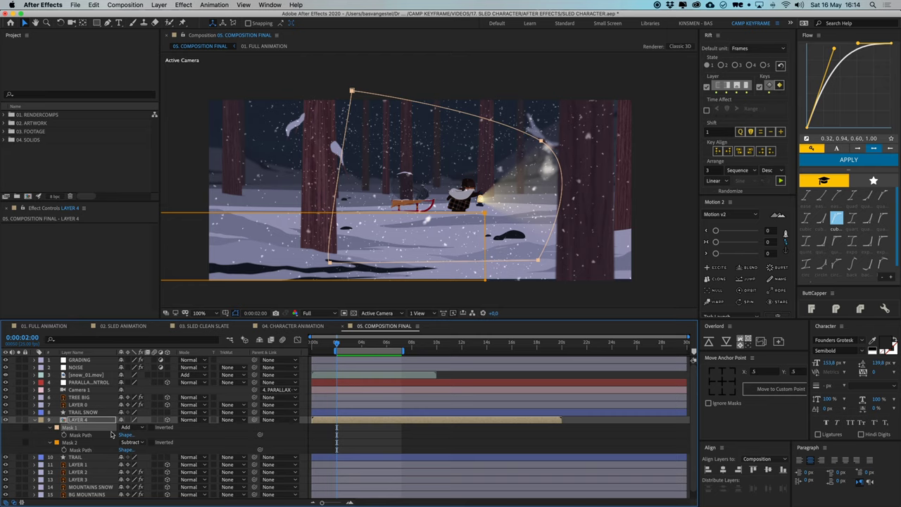
pyautogui.press('f')
pyautogui.moveTo(147, 435); pyautogui.dragTo(99, 435)
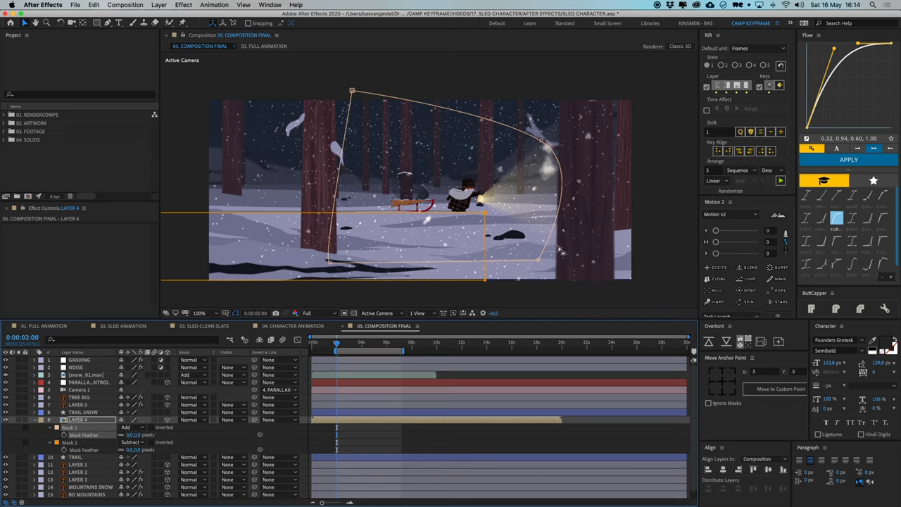
pyautogui.click(555, 427)
pyautogui.click(595, 417)
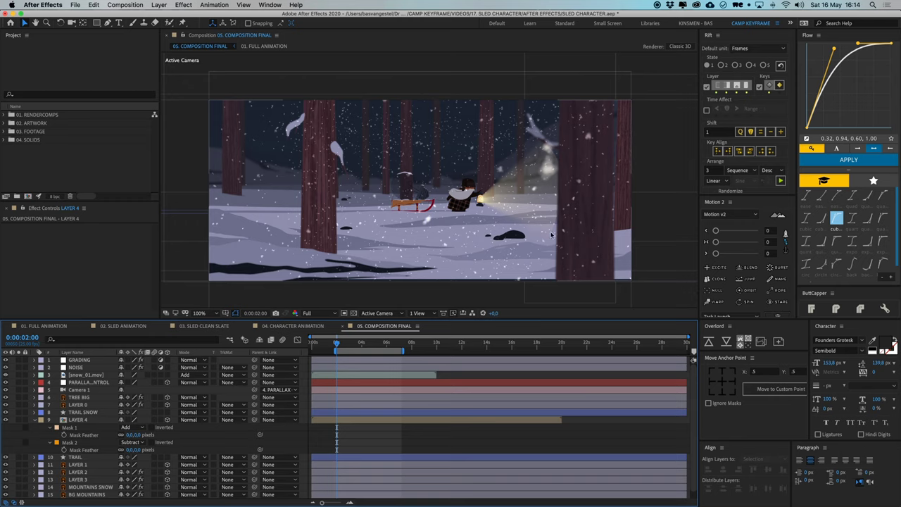
pyautogui.press('super+z')
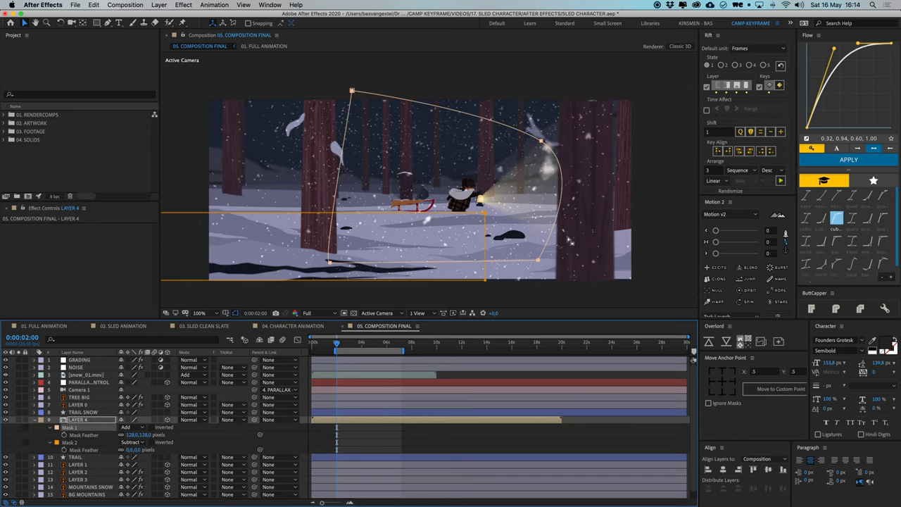
pyautogui.press('super+z')
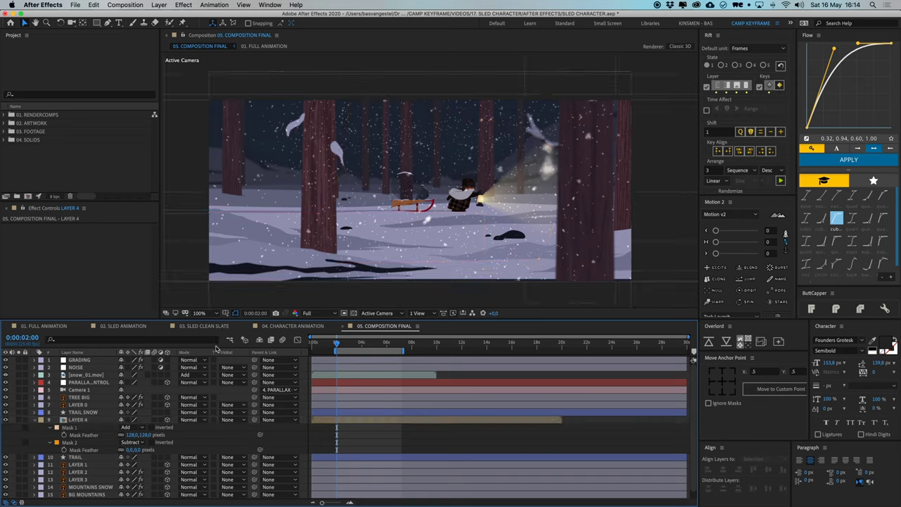
# Check the BG layer in LAYER 4's precomp once more, return to the final composition, and collapse LAYER 4's mask properties
pyautogui.click(98, 430)
pyautogui.doubleClick(86, 420)
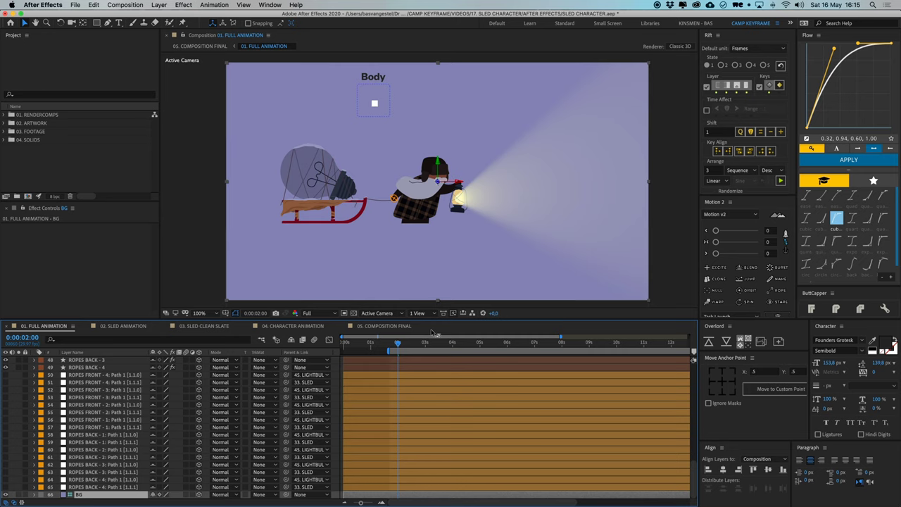
pyautogui.click(385, 327)
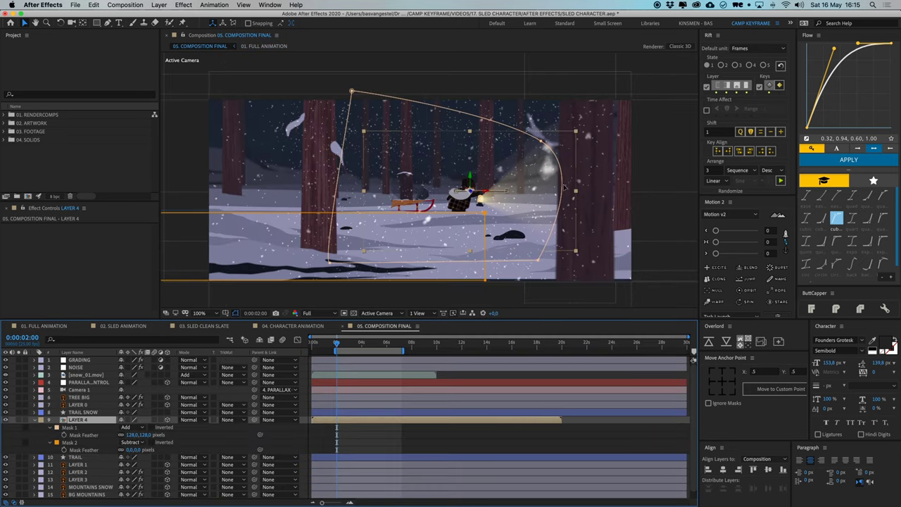
pyautogui.click(511, 444)
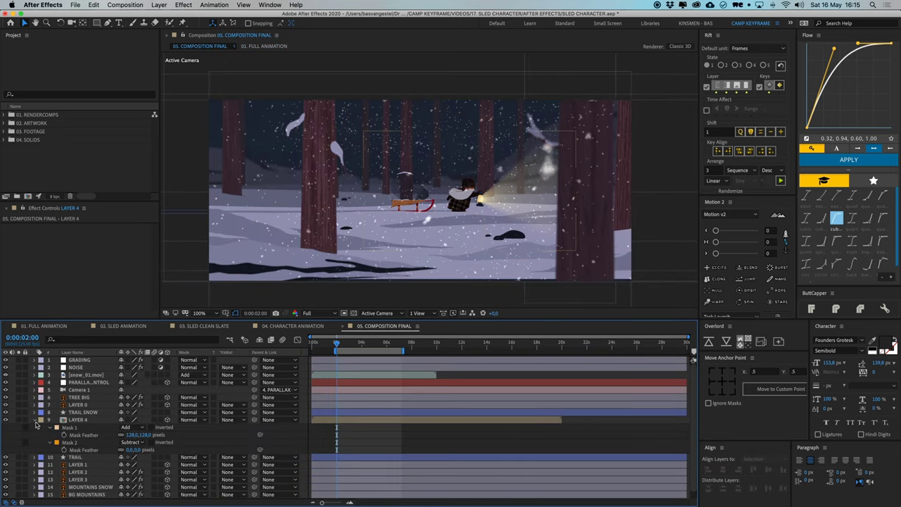
pyautogui.click(35, 420)
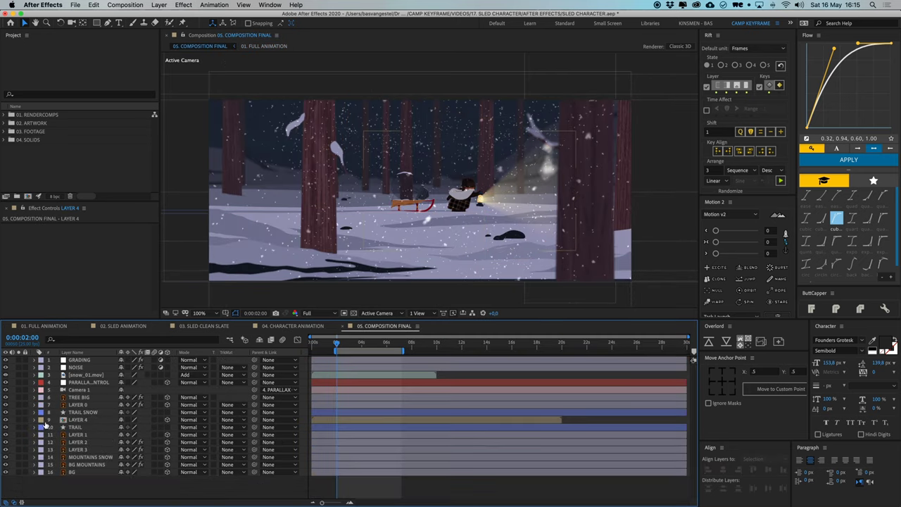
# Solo the TRAIL layer at 200% zoom to examine the sled's track, restore the other layers, and select LAYER 4
pyautogui.click(85, 427)
pyautogui.press('.')
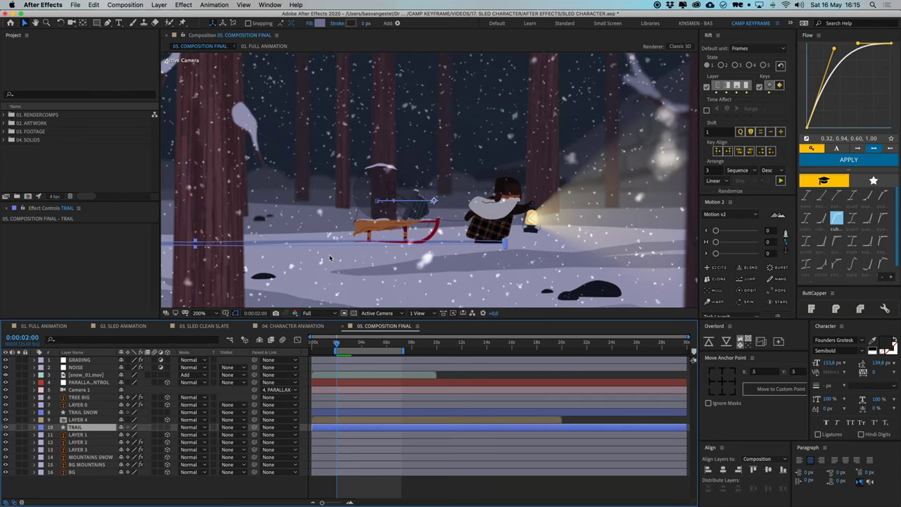
pyautogui.hscroll(-5, 329, 257)
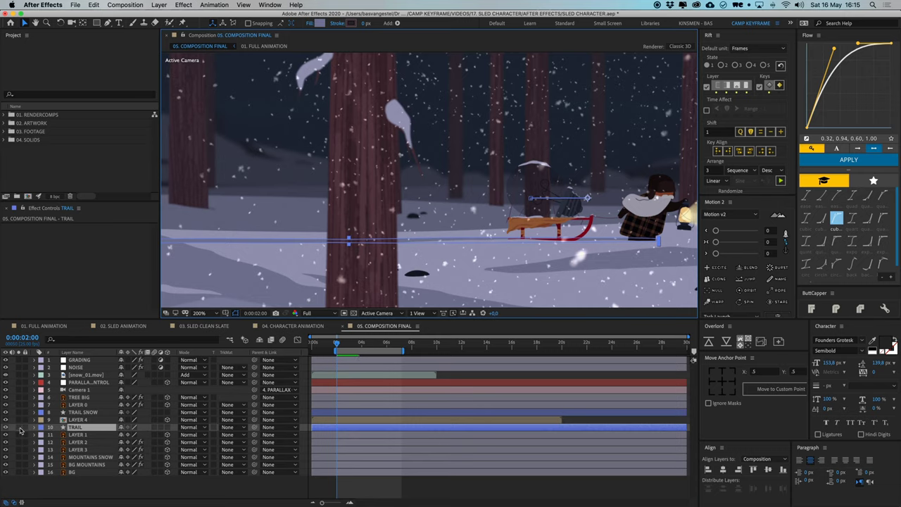
pyautogui.click(19, 427)
pyautogui.moveTo(317, 253); pyautogui.dragTo(383, 243)
pyautogui.click(415, 479)
pyautogui.moveTo(470, 248); pyautogui.dragTo(380, 229)
pyautogui.press('v')
pyautogui.click(479, 217)
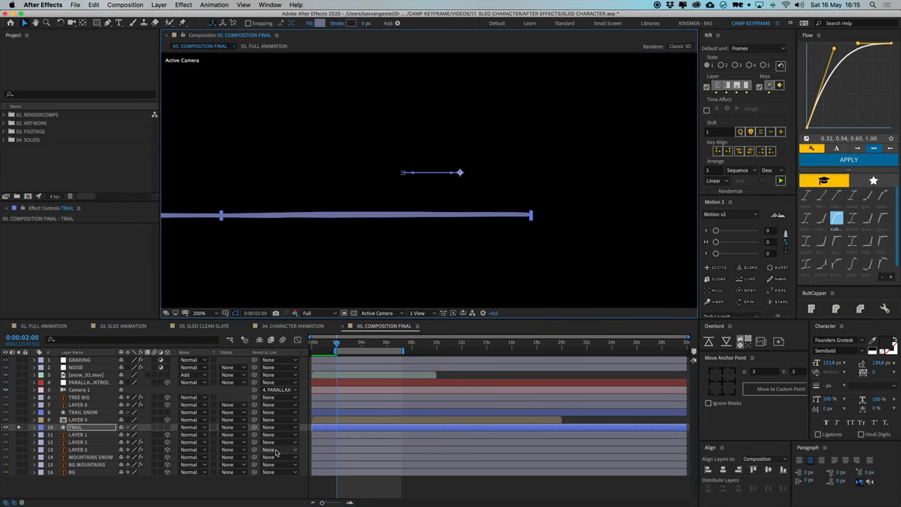
pyautogui.click(19, 427)
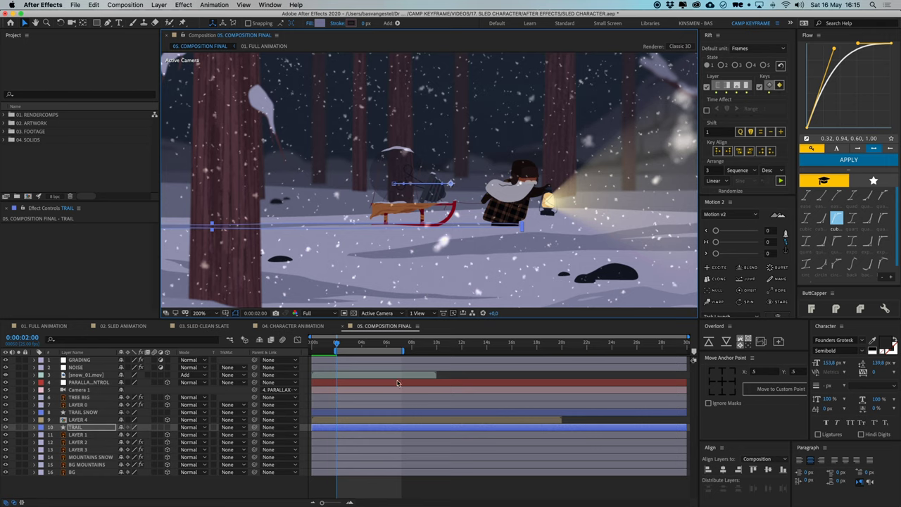
pyautogui.click(386, 422)
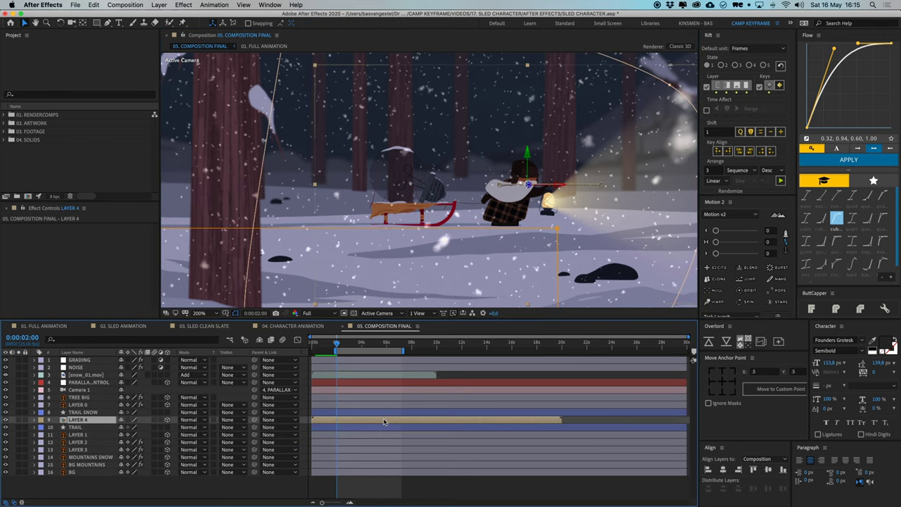
# Select the TRAIL SNOW layer and solo it briefly to examine the snow strip covering the sled's runners
pyautogui.click(388, 412)
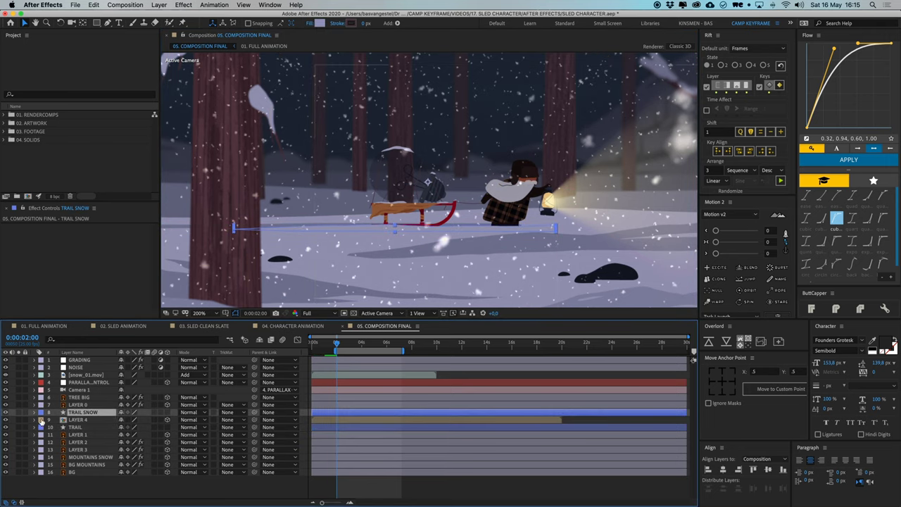
pyautogui.click(19, 412)
pyautogui.click(19, 412)
# Try the TRAIL SNOW strip lower beneath the sled, nudge it back up over the runners, and deselect it
pyautogui.moveTo(491, 230); pyautogui.dragTo(491, 238)
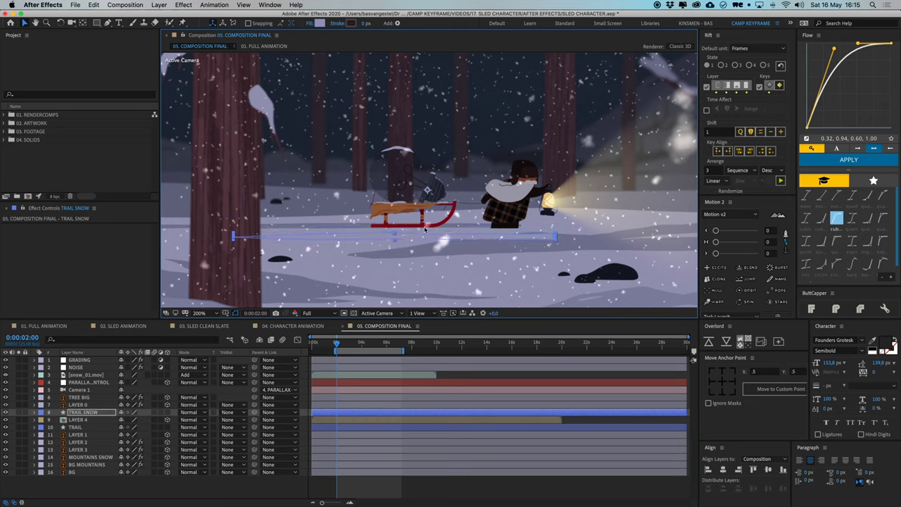
pyautogui.press('Up')
pyautogui.press('Up')
pyautogui.press('Up')
pyautogui.press('Up')
pyautogui.press('Up')
pyautogui.press('Up')
pyautogui.click(436, 484)
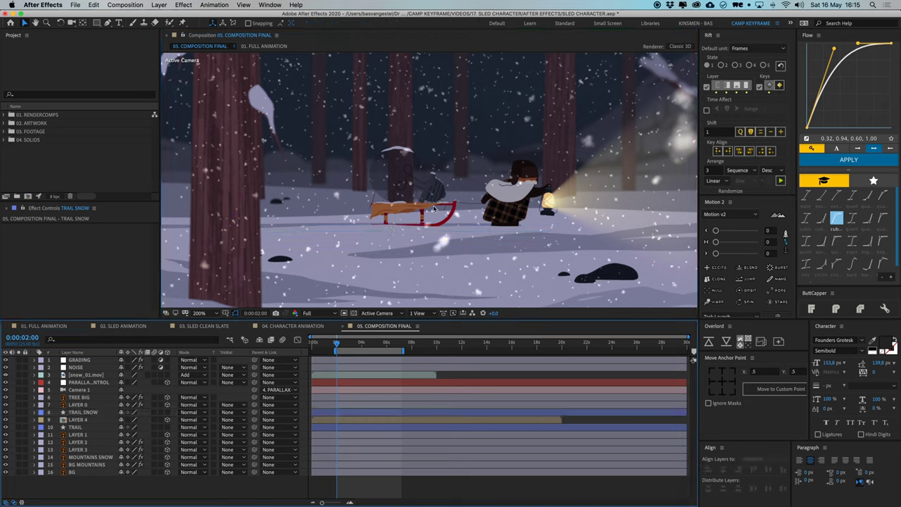
# Check the snow_01.mov layer at 100% zoom and hide the GRADING and NOISE layers above it
pyautogui.press('super+0')
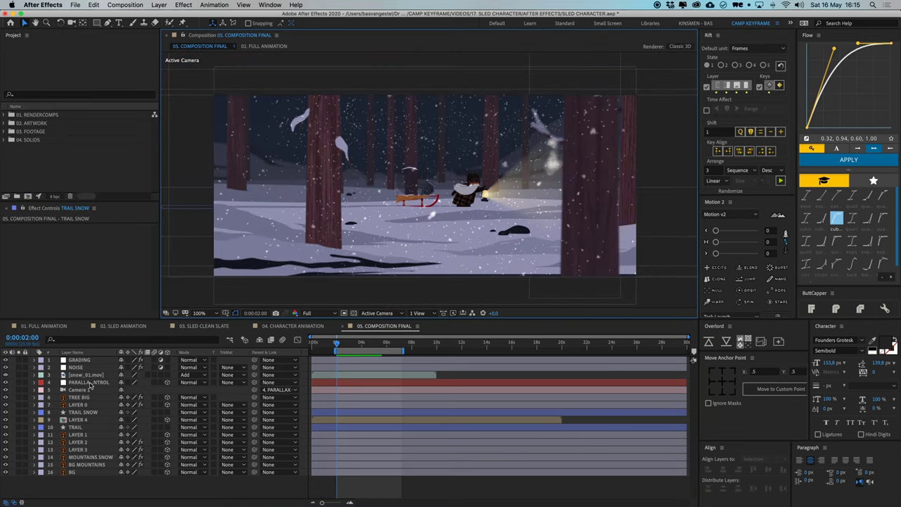
pyautogui.click(89, 383)
pyautogui.click(88, 374)
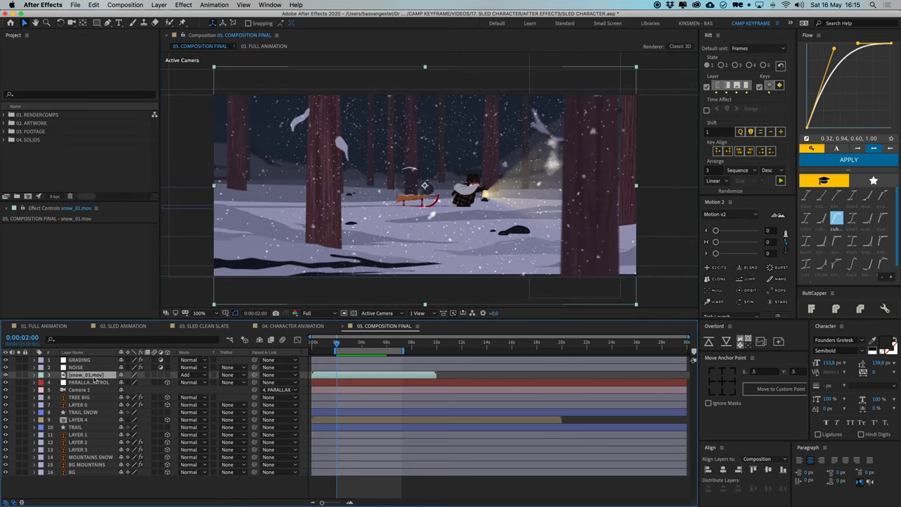
pyautogui.click(5, 375)
pyautogui.click(5, 374)
pyautogui.press('super+shift+a')
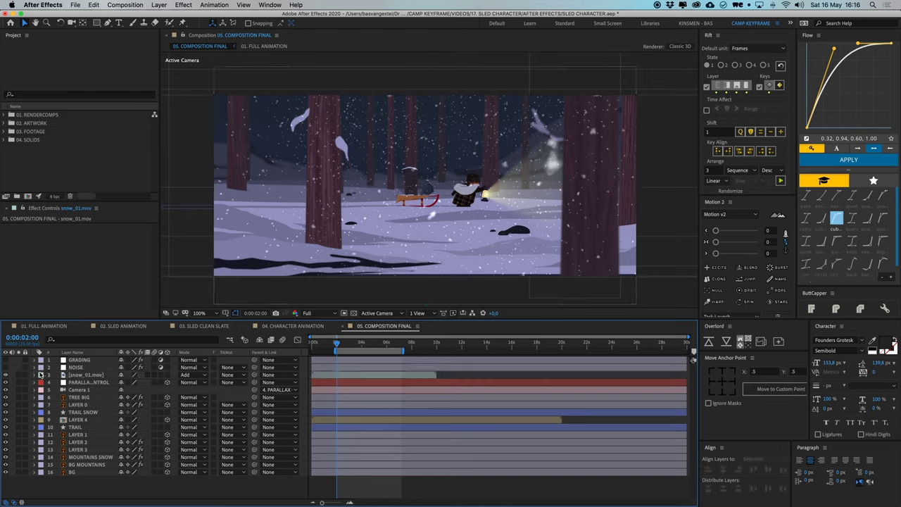
# Solo the snow_01.mov layer and preview the falling snow footage on its own
pyautogui.click(19, 374)
pyautogui.click(20, 375)
pyautogui.press('space')
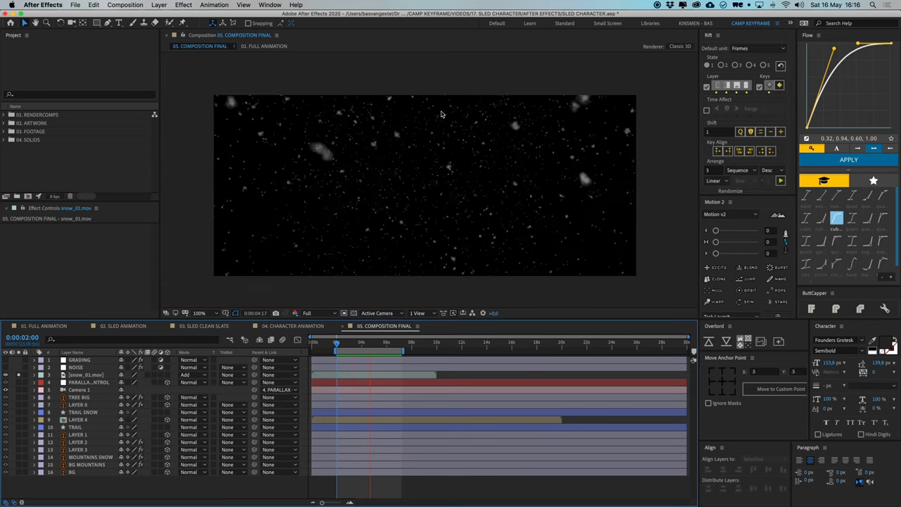
# Check snow_01.mov's blending mode, keep it on Add, and bring the other layers back into view
pyautogui.click(198, 377)
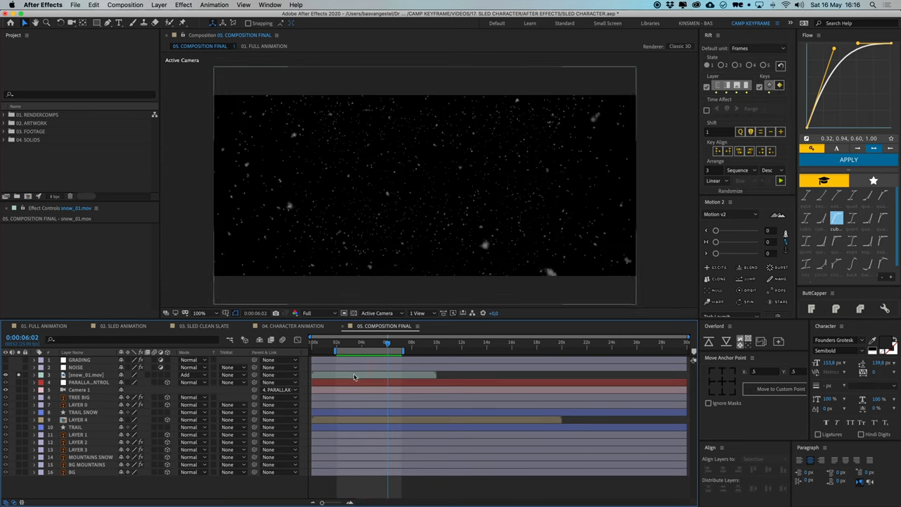
pyautogui.click(199, 380)
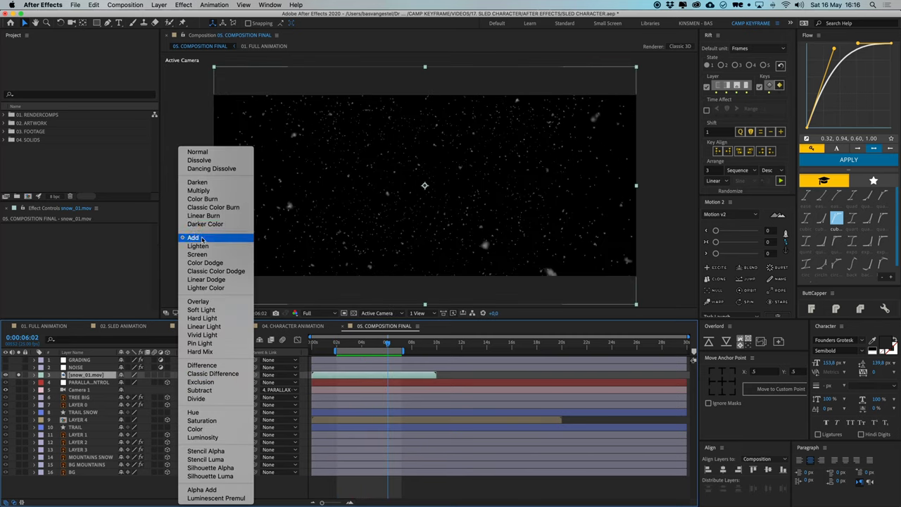
pyautogui.click(163, 264)
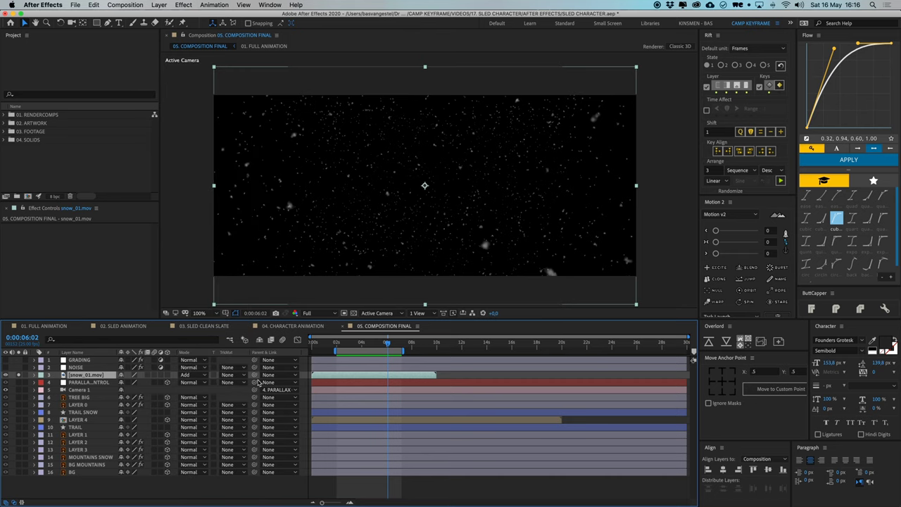
pyautogui.click(20, 376)
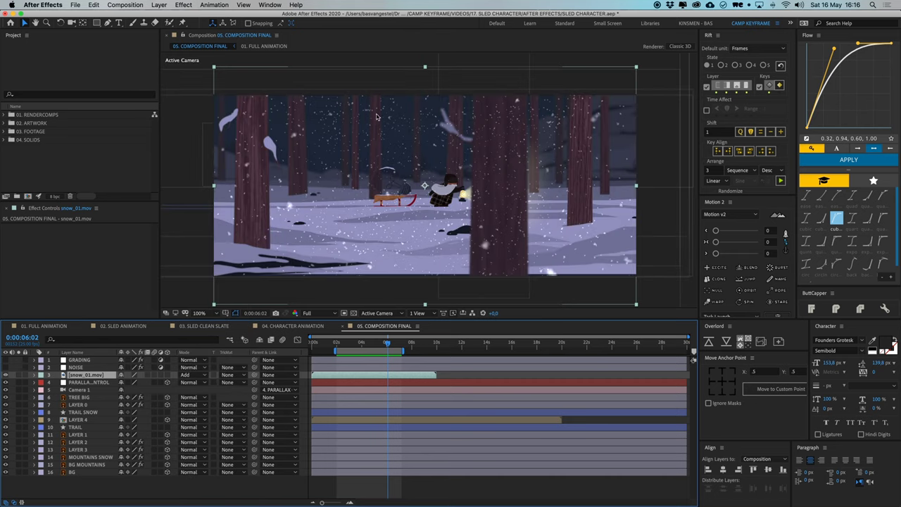
# Turn the NOISE adjustment layer back on while comparing its grain on the character up close
pyautogui.click(77, 367)
pyautogui.click(5, 368)
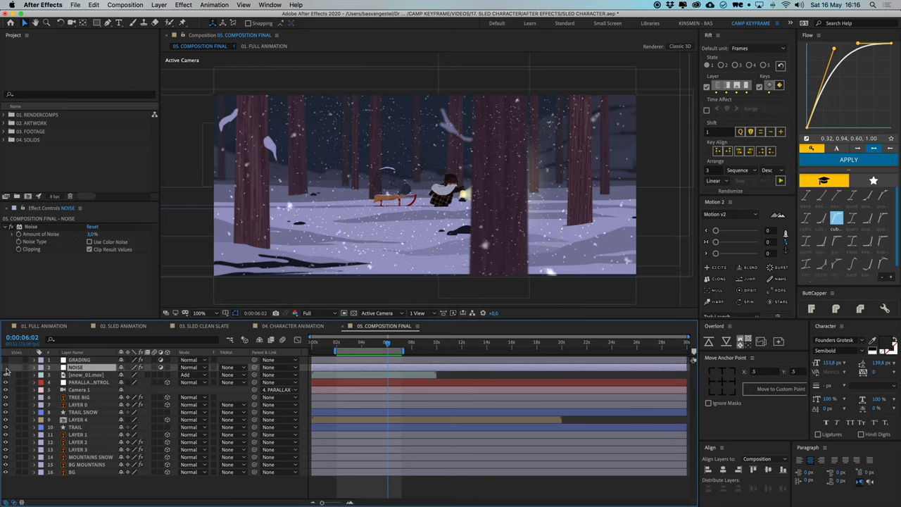
pyautogui.scroll(2, 309, 197)
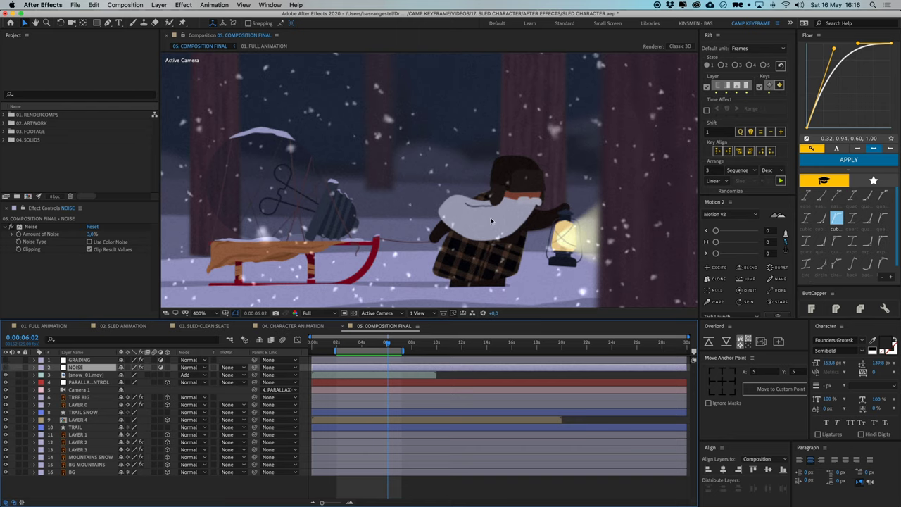
pyautogui.click(5, 368)
pyautogui.scroll(-4, 472, 187)
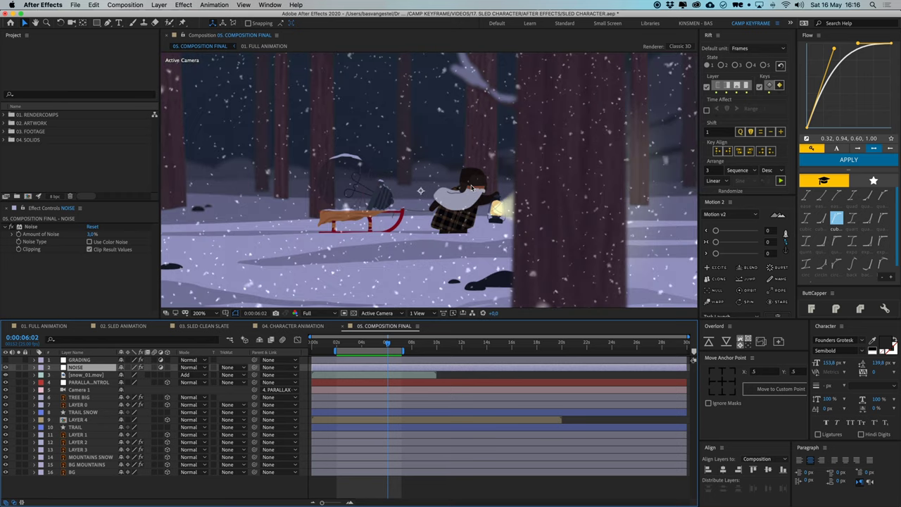
pyautogui.click(465, 376)
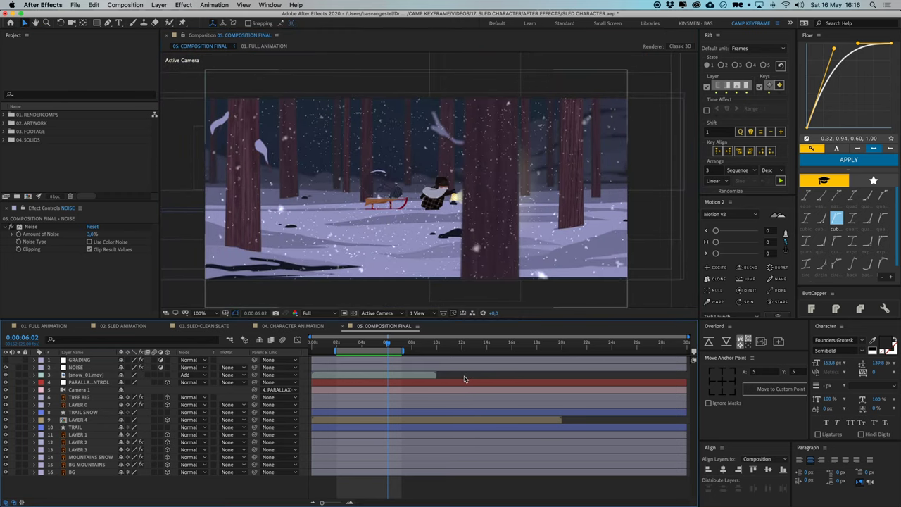
# Inspect the Noise effect on the NOISE layer and toggle its Use Color Noise option
pyautogui.click(84, 367)
pyautogui.click(33, 229)
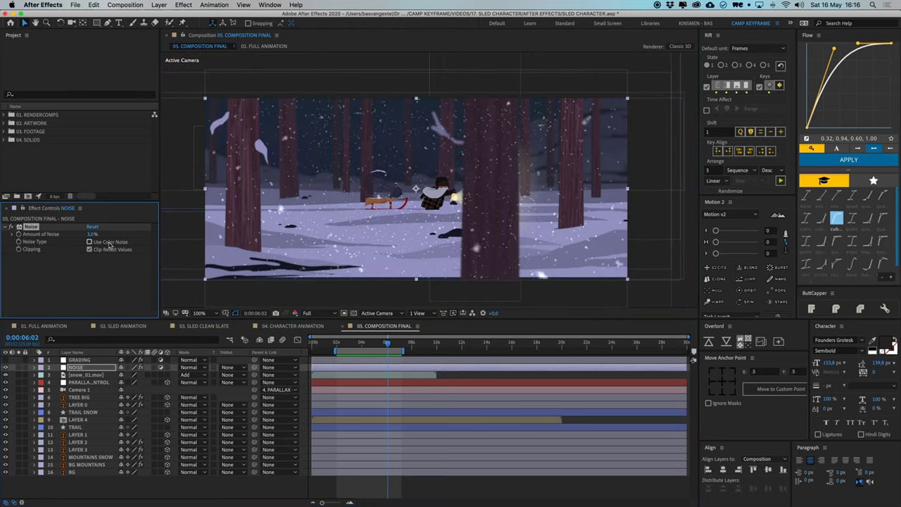
pyautogui.click(80, 281)
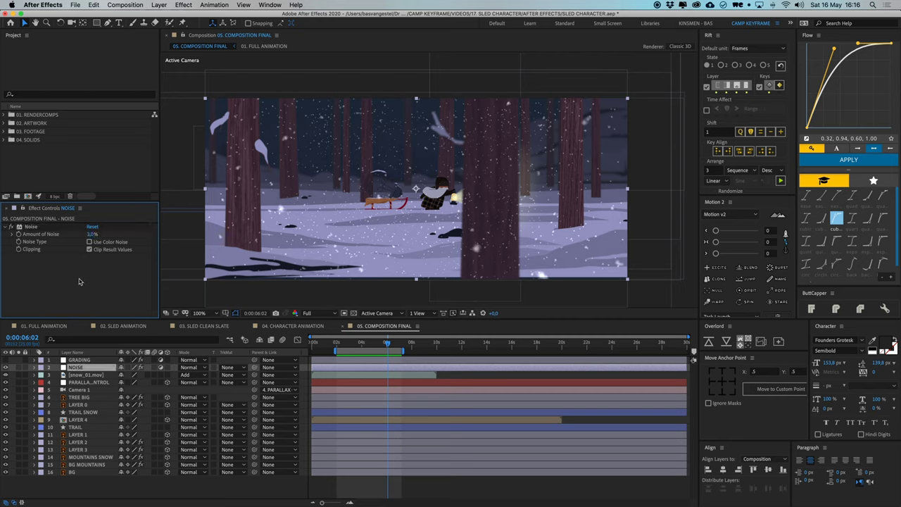
pyautogui.click(89, 242)
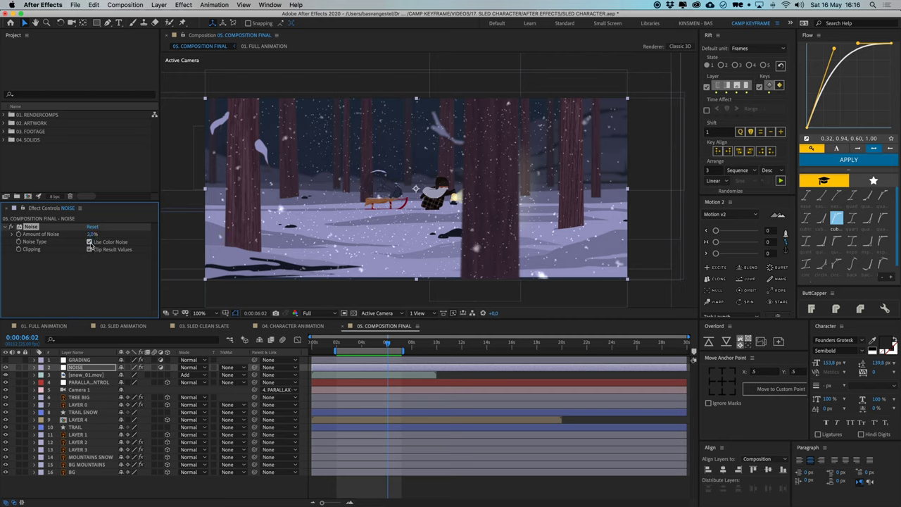
# Show the GRADING layer again and keep its Lumetri Color Input LUT on Bad Times at the El Royale (2018) - Standard
pyautogui.click(85, 360)
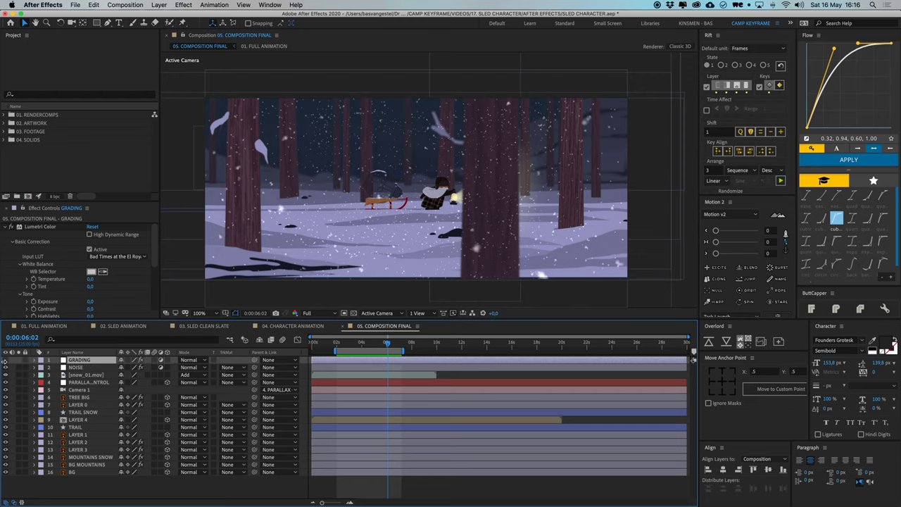
pyautogui.click(5, 360)
pyautogui.click(40, 229)
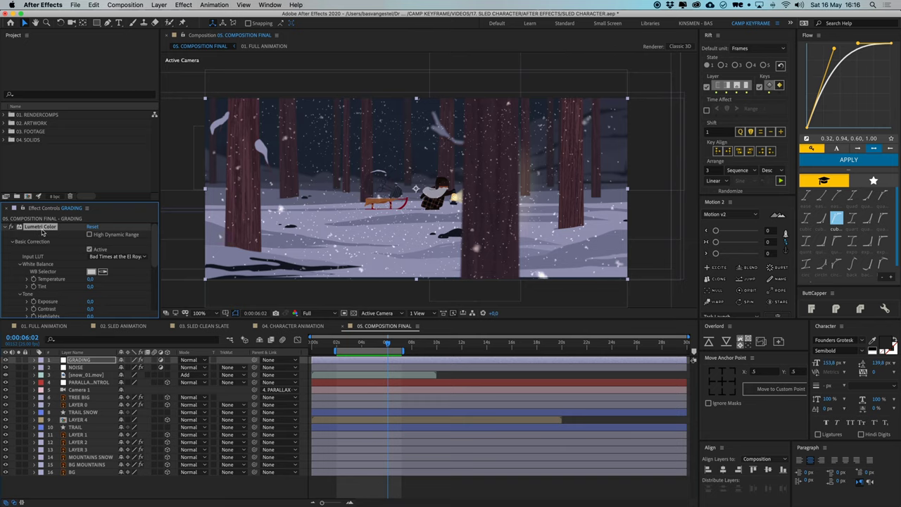
pyautogui.scroll(-2, 14, 244)
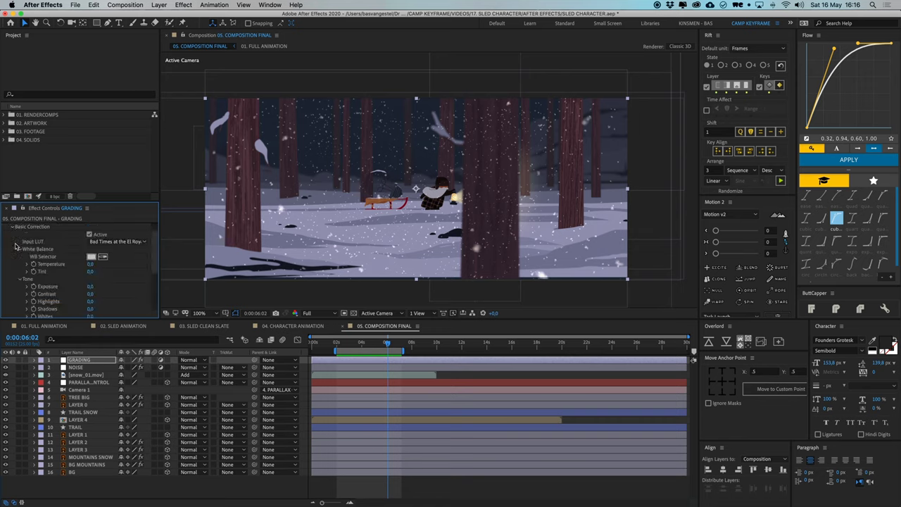
pyautogui.click(112, 242)
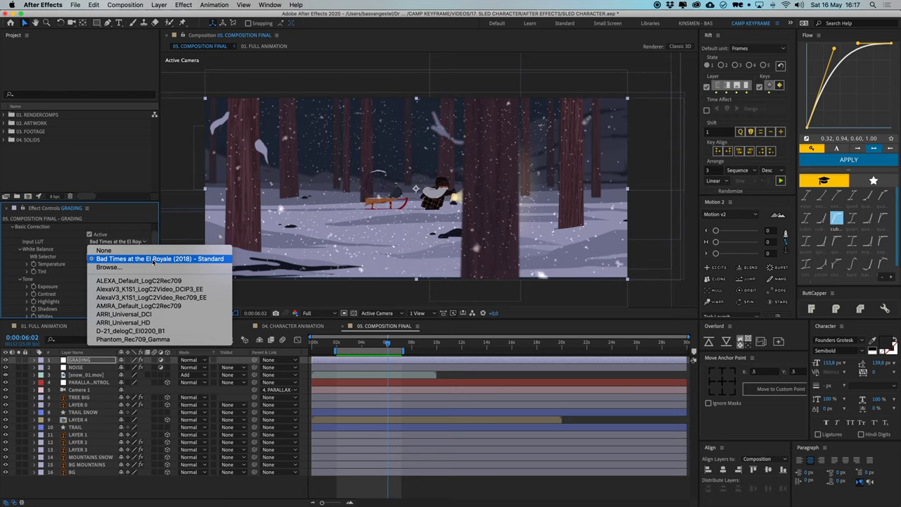
pyautogui.click(153, 259)
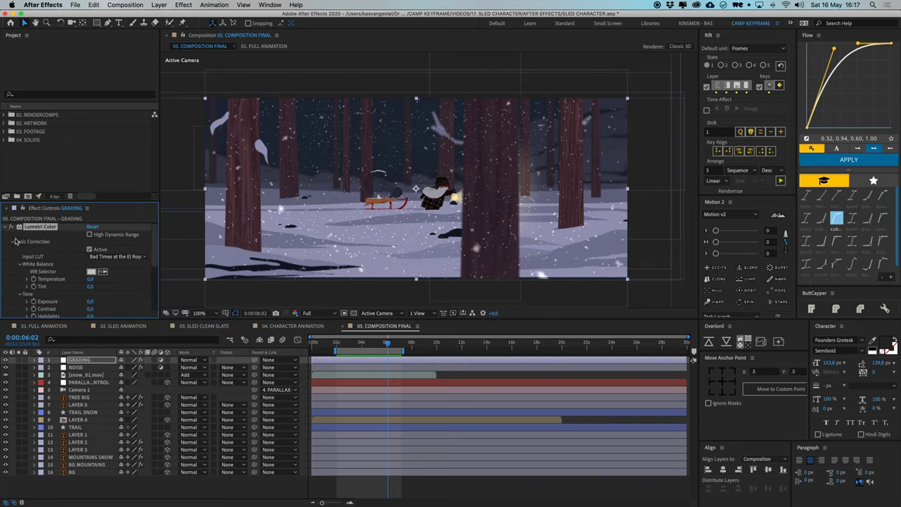
# Collapse the Lumetri Color settings and preview the graded final composition from the 2-second mark
pyautogui.click(12, 242)
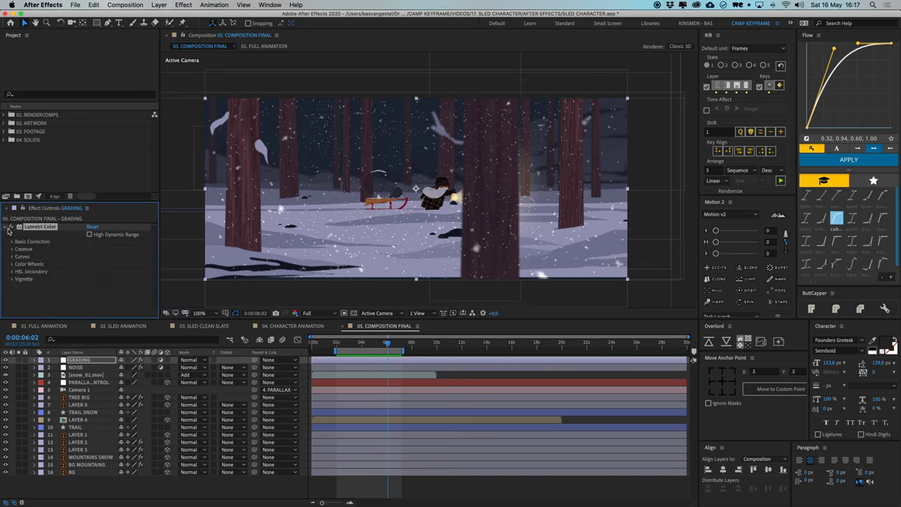
pyautogui.click(10, 227)
pyautogui.click(338, 345)
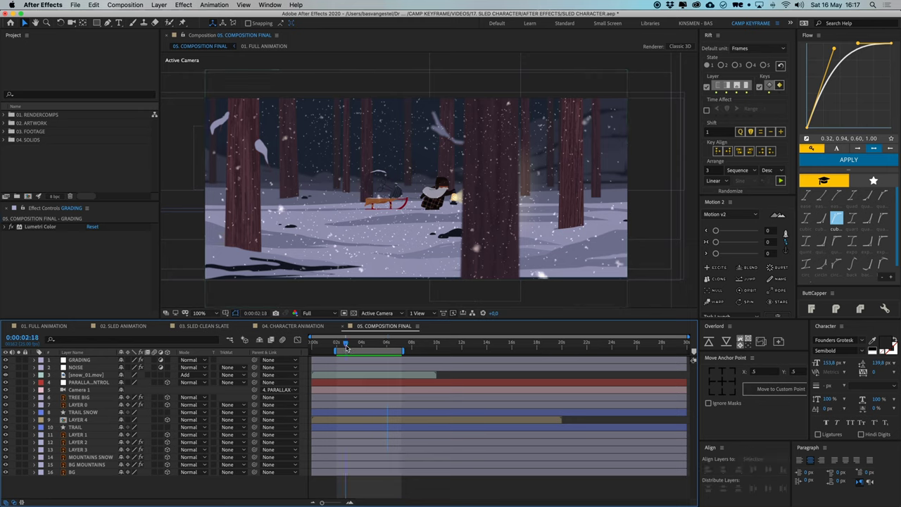
pyautogui.press('space')
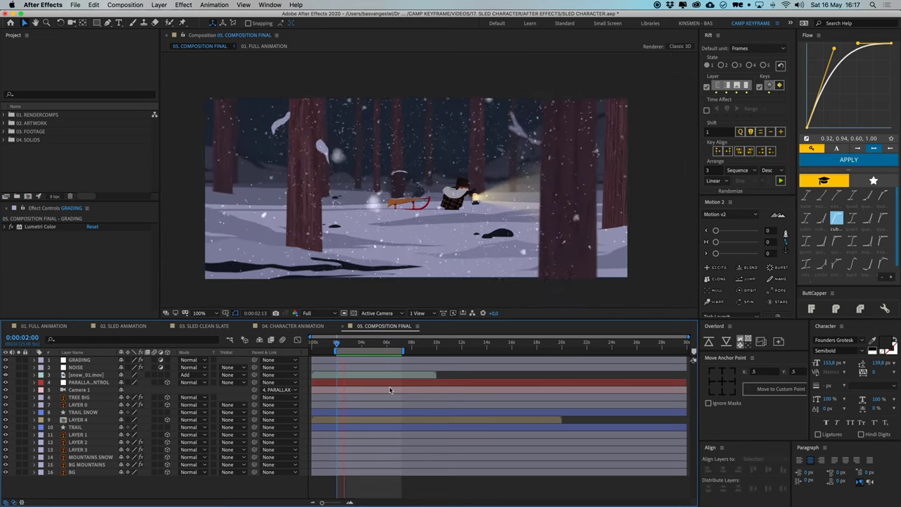